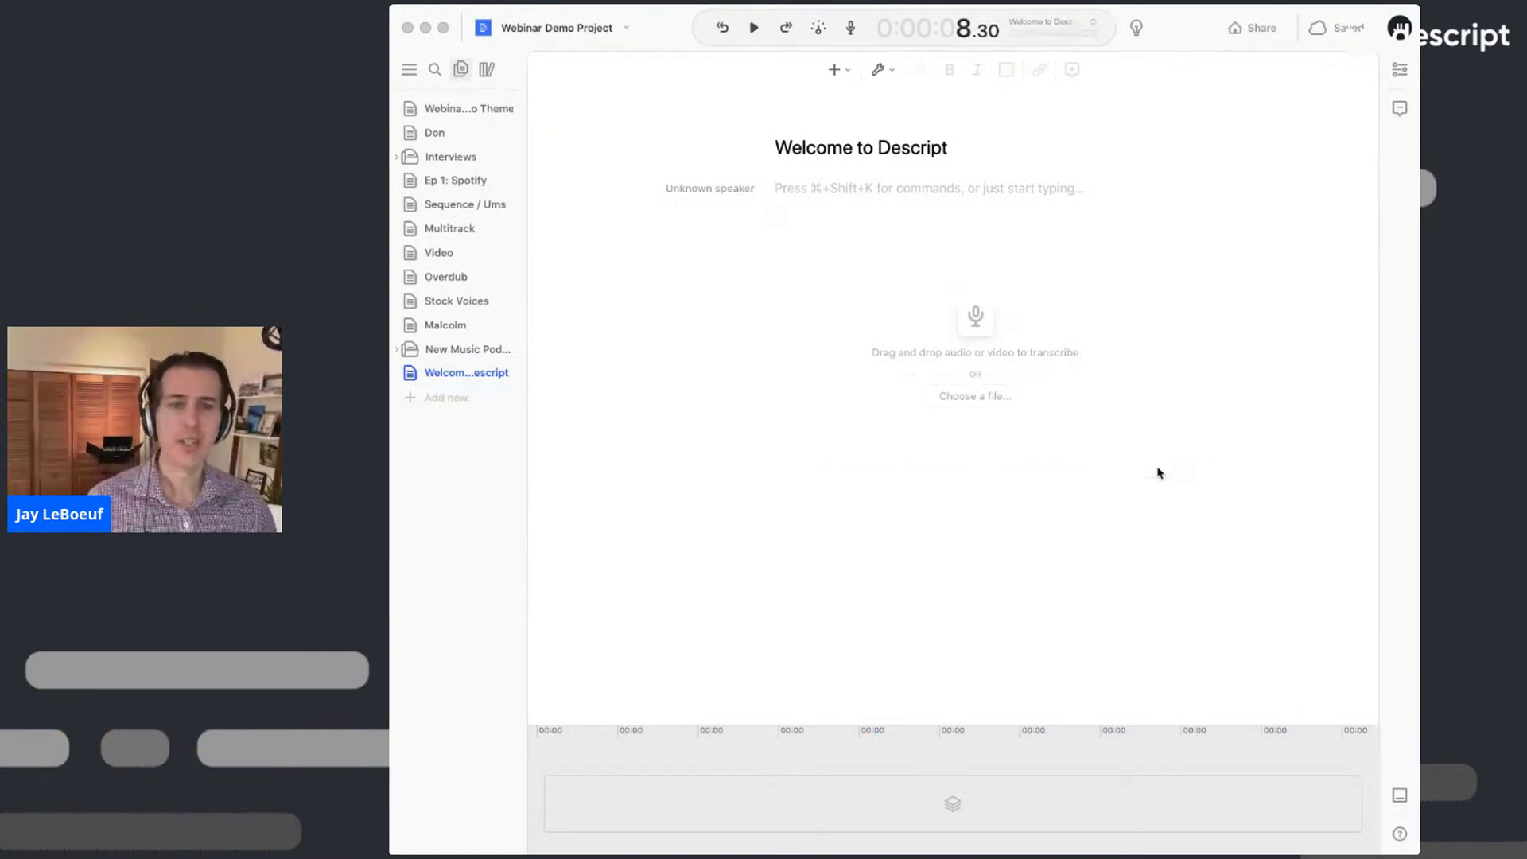
# - Open the project browser and view the All, Created by me, Shared with me and Downloaded project lists
pyautogui.click(485, 33)
pyautogui.click(485, 30)
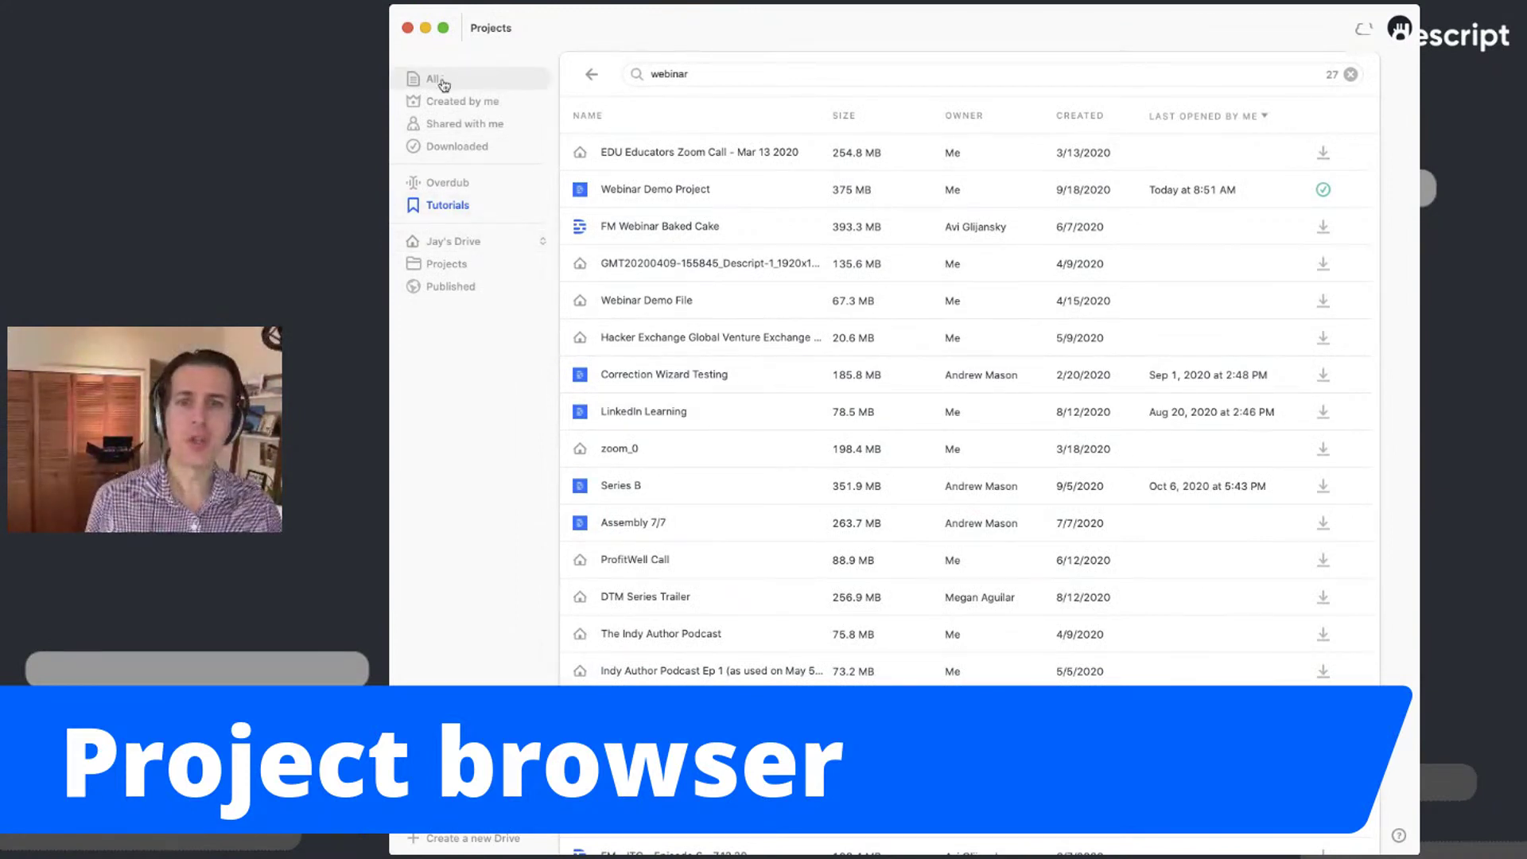
pyautogui.click(442, 80)
pyautogui.click(467, 107)
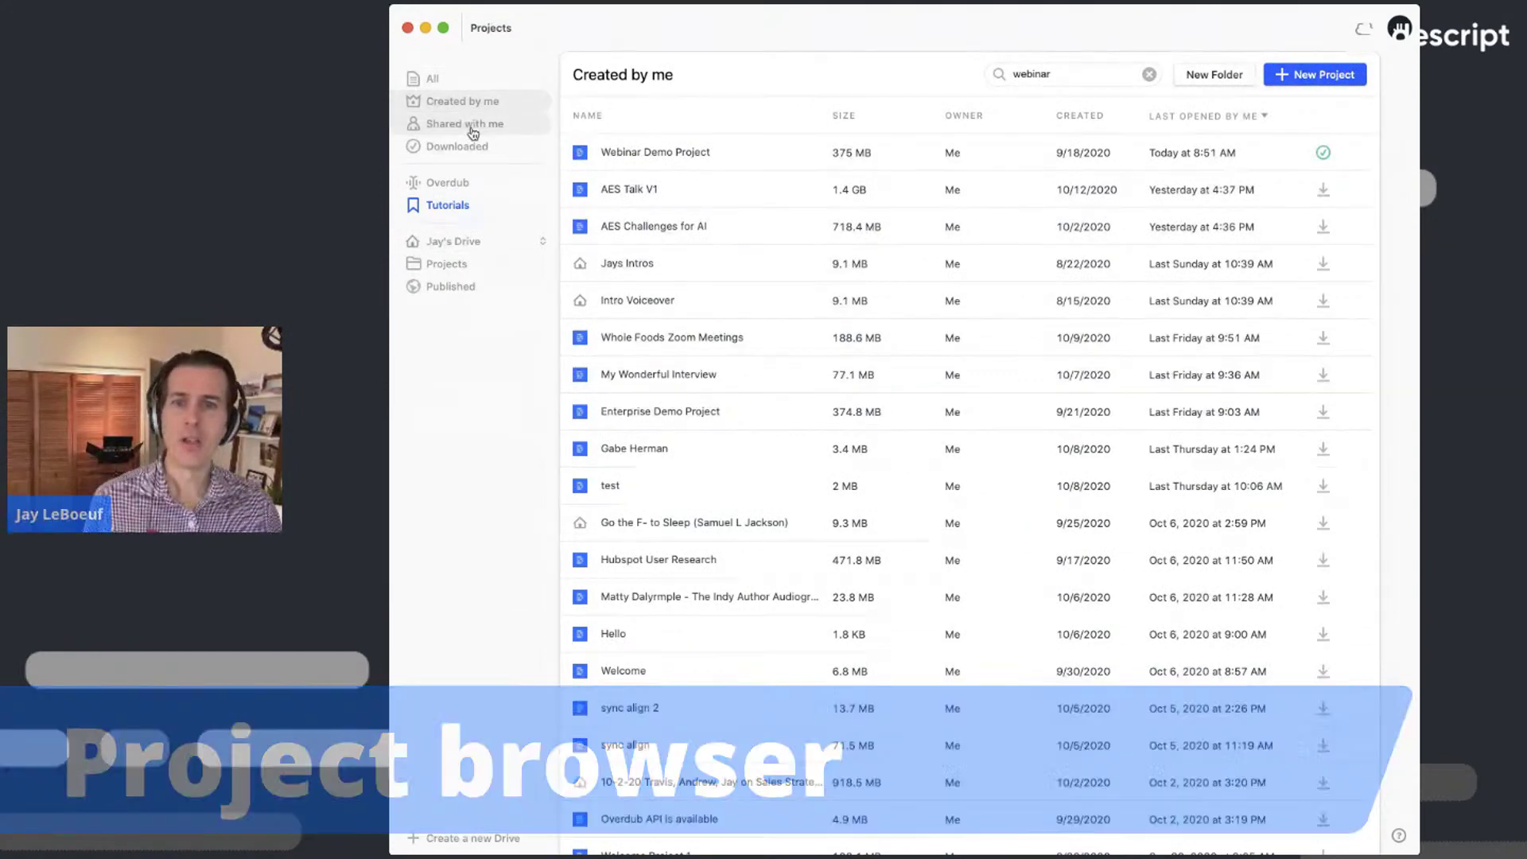
pyautogui.click(472, 130)
pyautogui.click(468, 151)
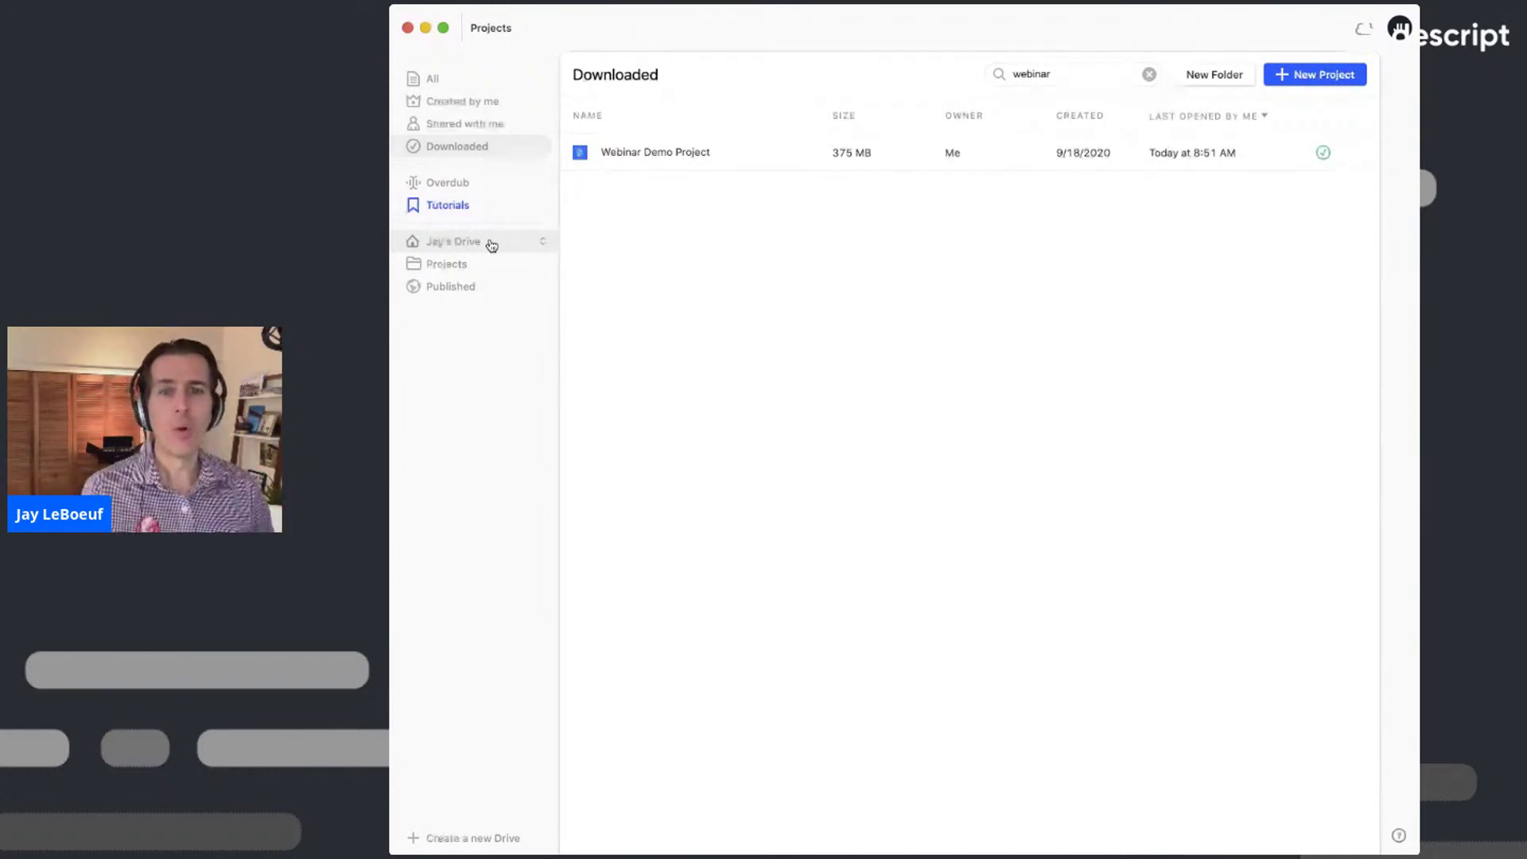
# - Reopen Webinar Demo Project and widen the list of its compositions
pyautogui.doubleClick(729, 160)
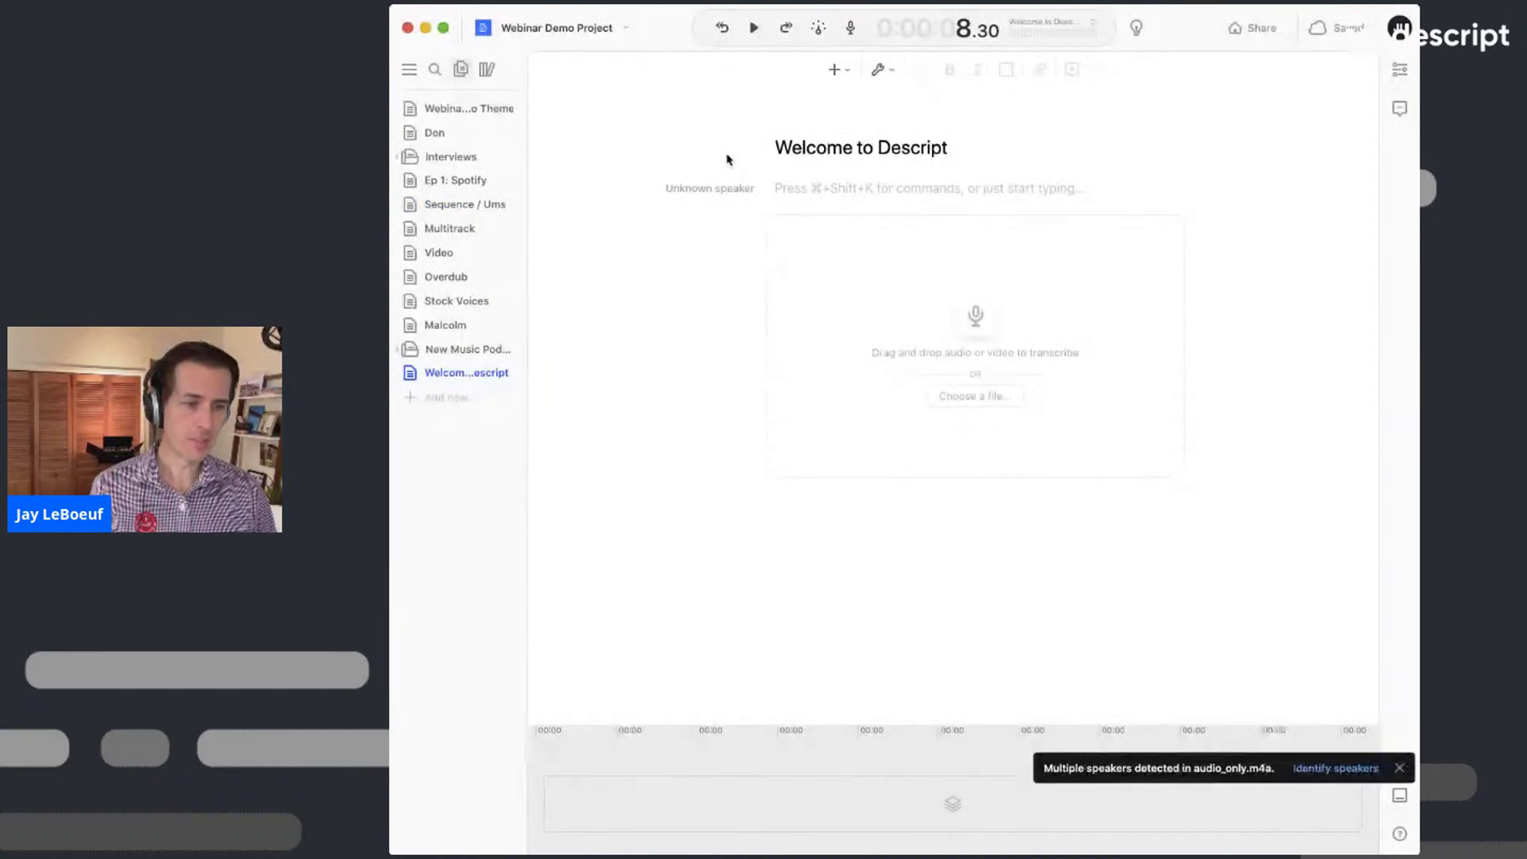
pyautogui.click(1399, 767)
pyautogui.moveTo(528, 188); pyautogui.dragTo(644, 209)
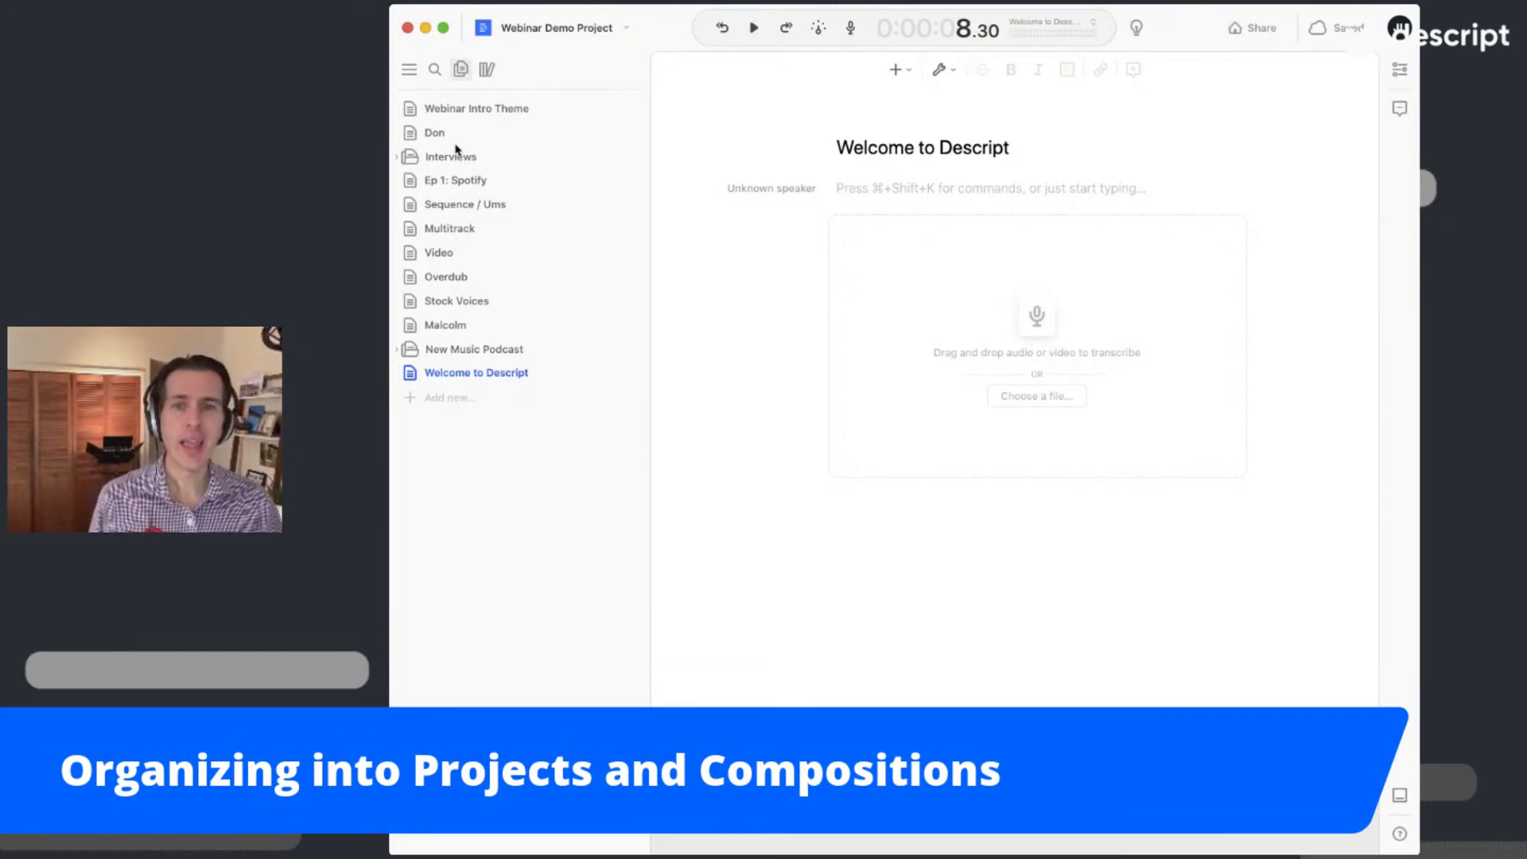
# - Expand the Interviews folder, open its first composition and read through the transcript
pyautogui.click(397, 157)
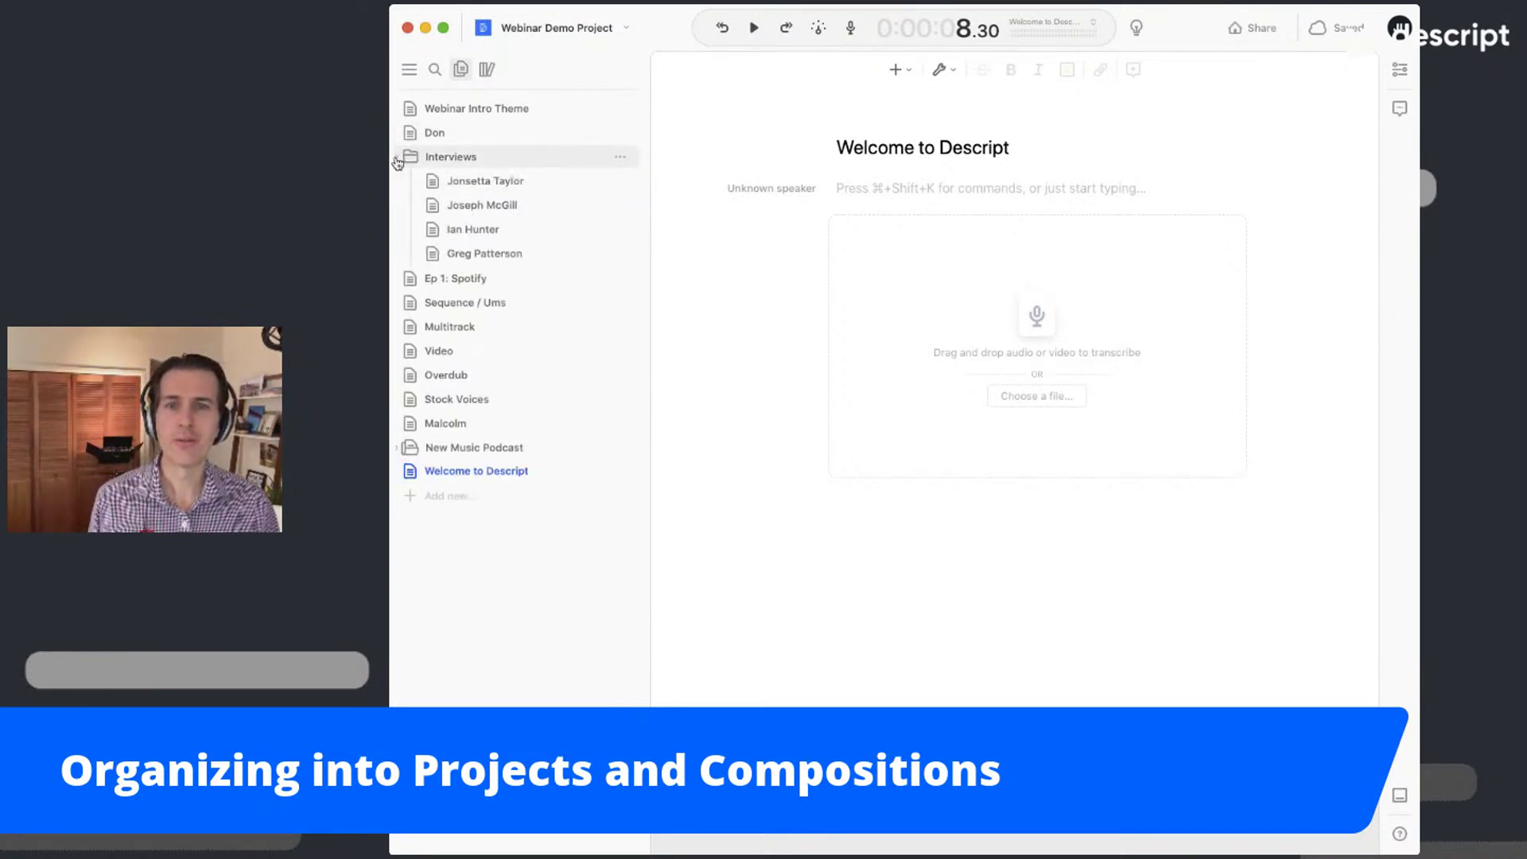
pyautogui.click(491, 182)
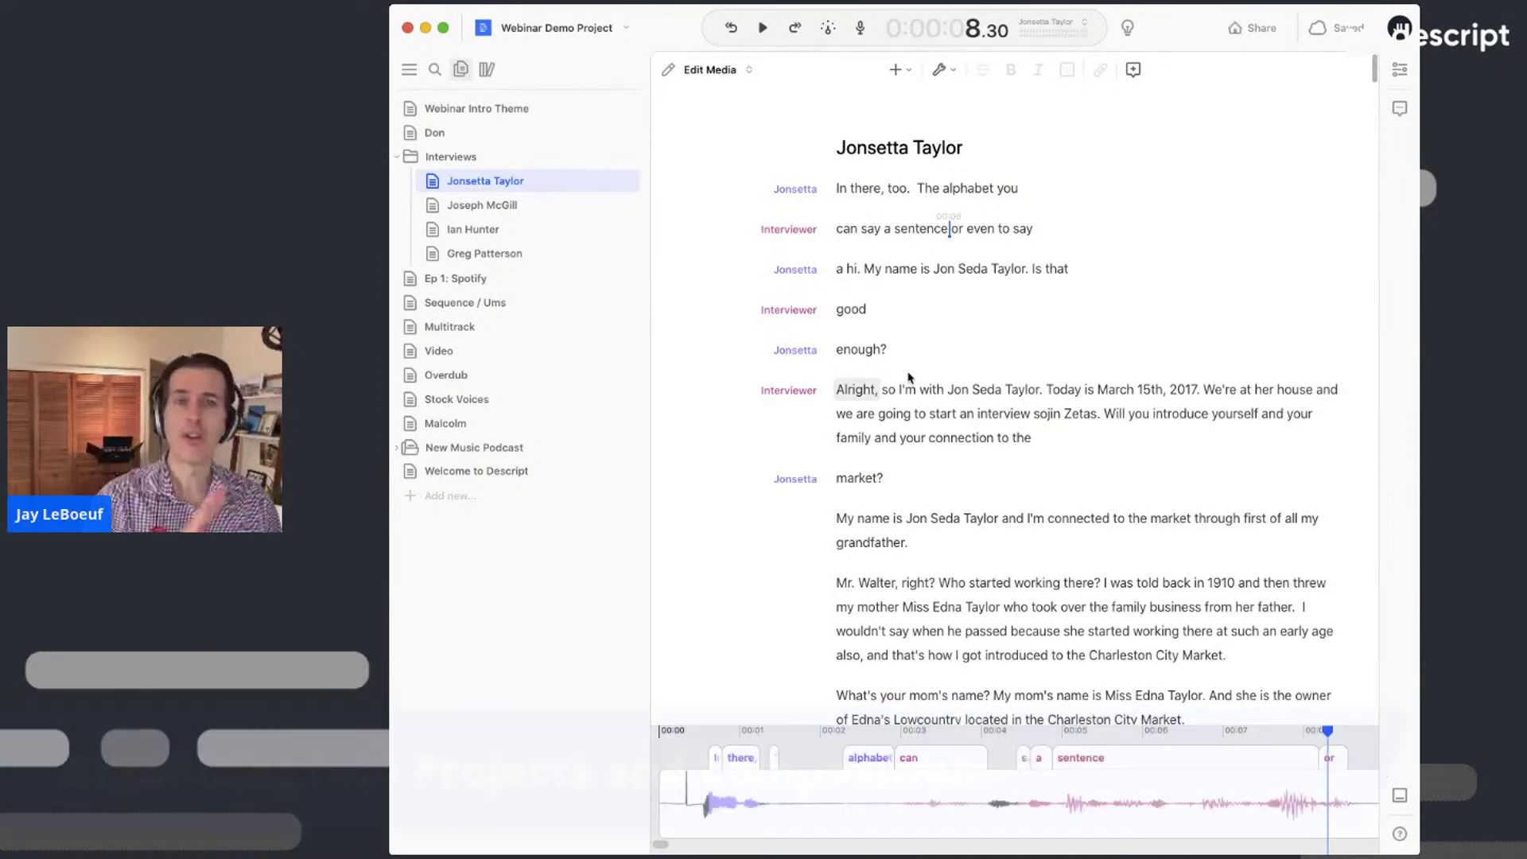
pyautogui.scroll(-1, 909, 377)
pyautogui.scroll(-5, 909, 377)
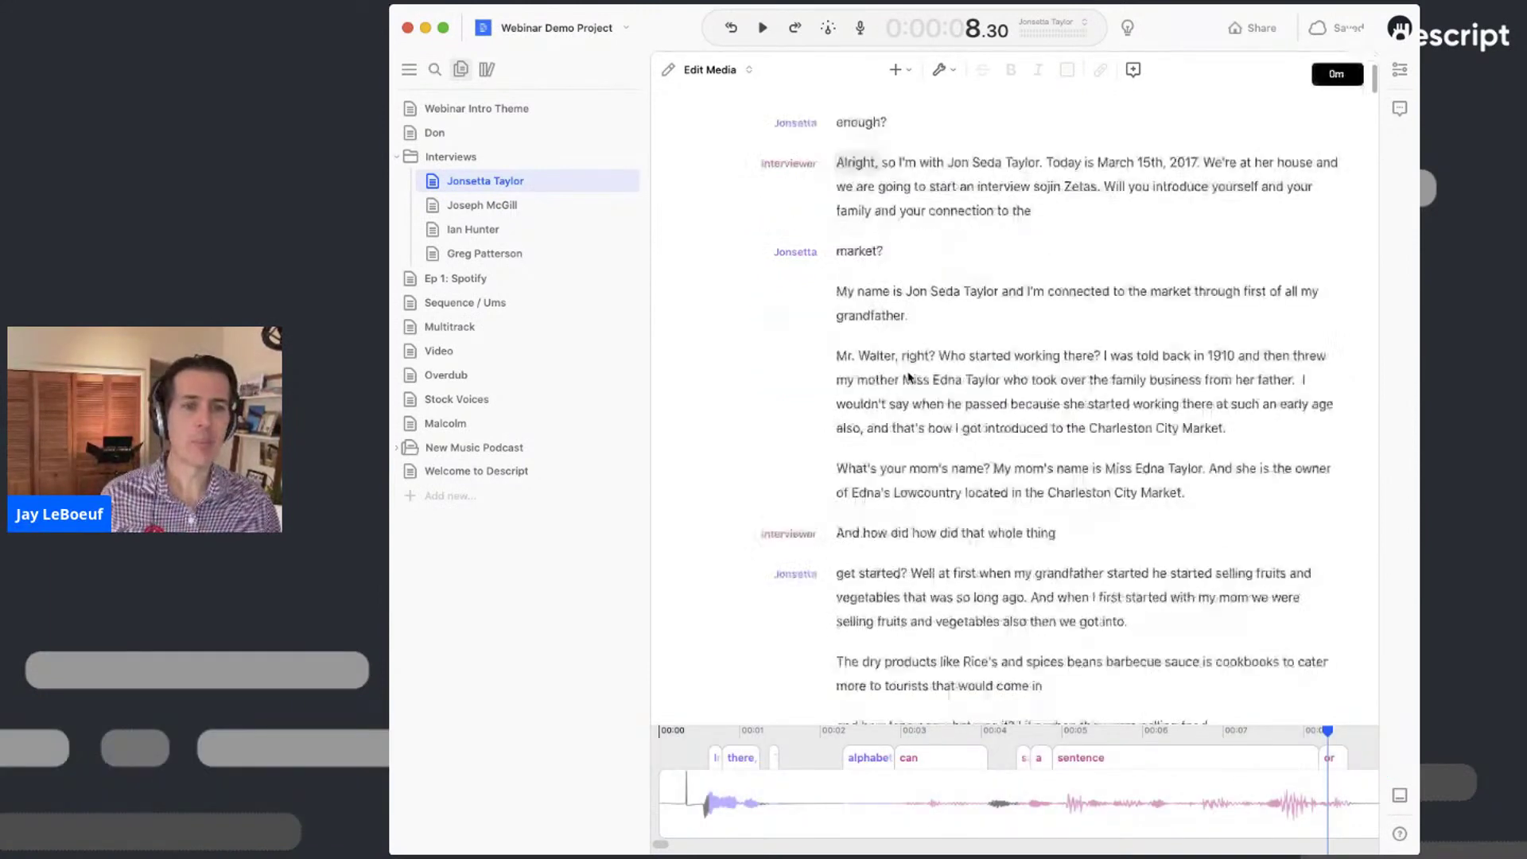
pyautogui.scroll(-15, 909, 377)
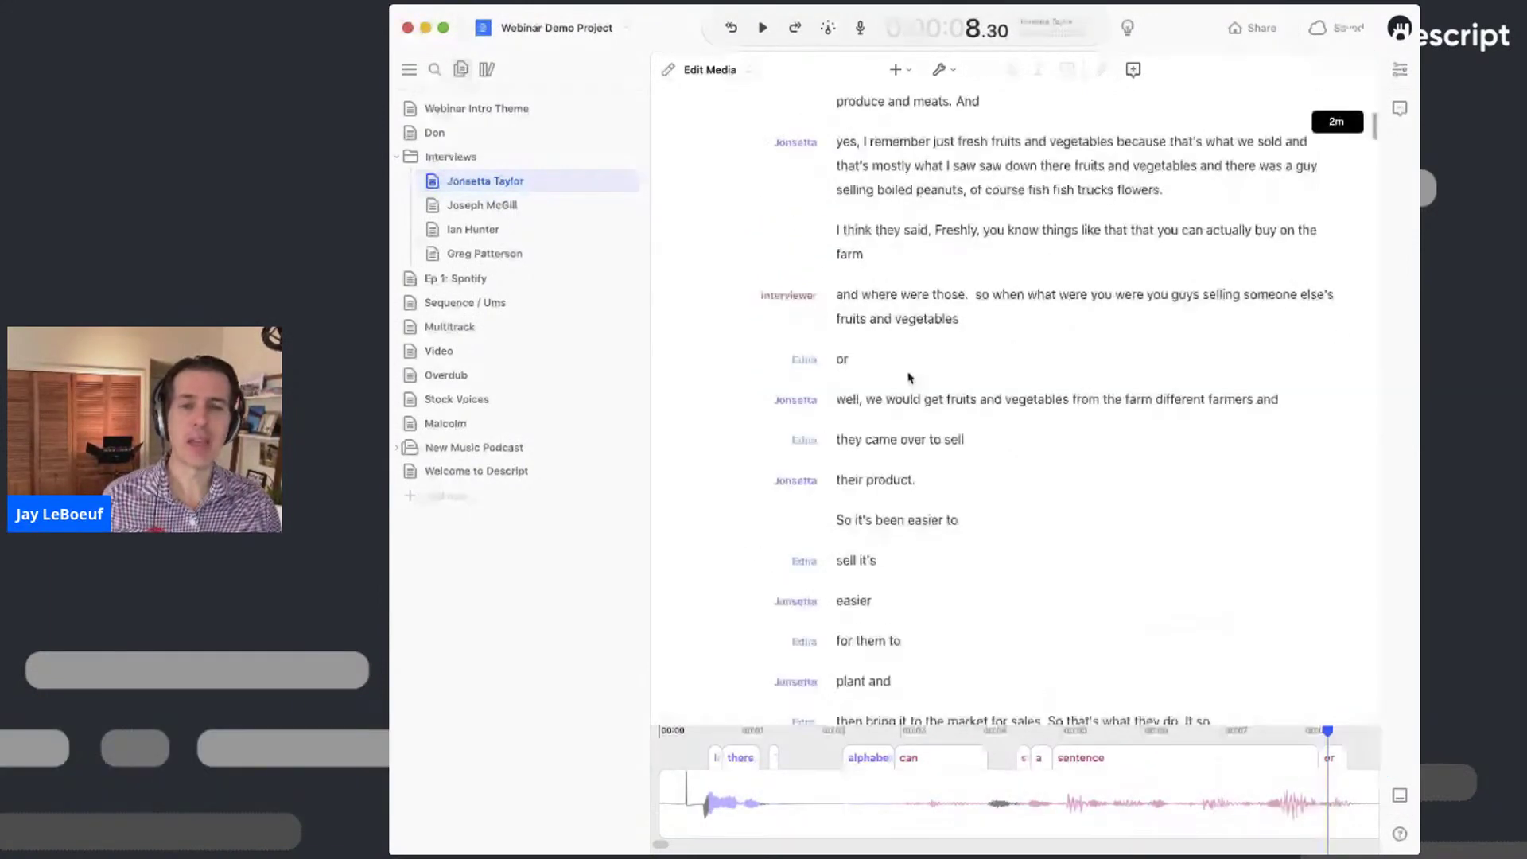
pyautogui.scroll(-20, 909, 377)
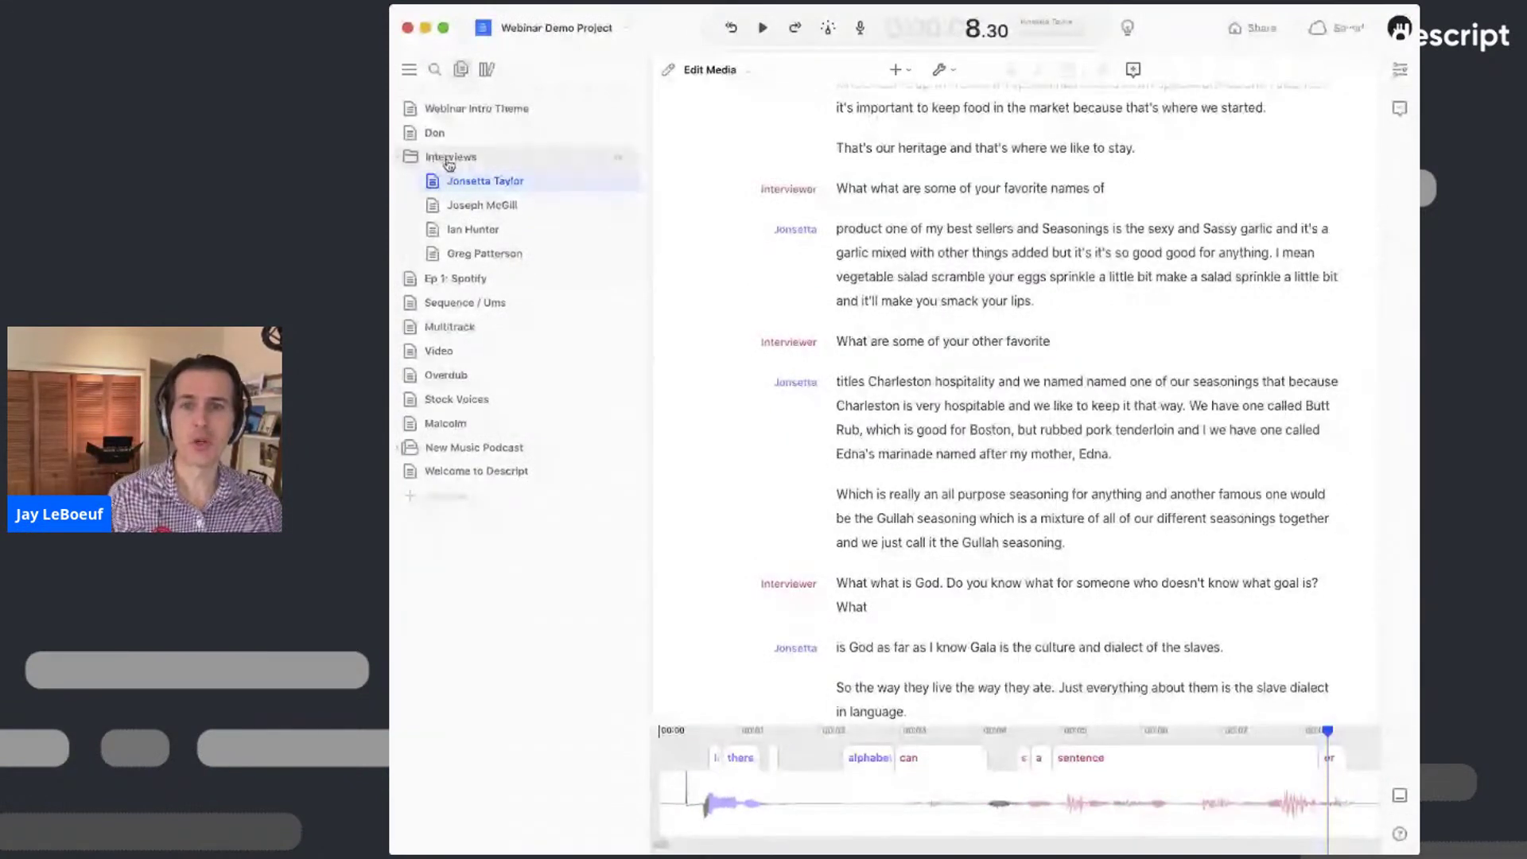
# - Add a new folder to the project's composition list
pyautogui.click(469, 502)
pyautogui.click(478, 548)
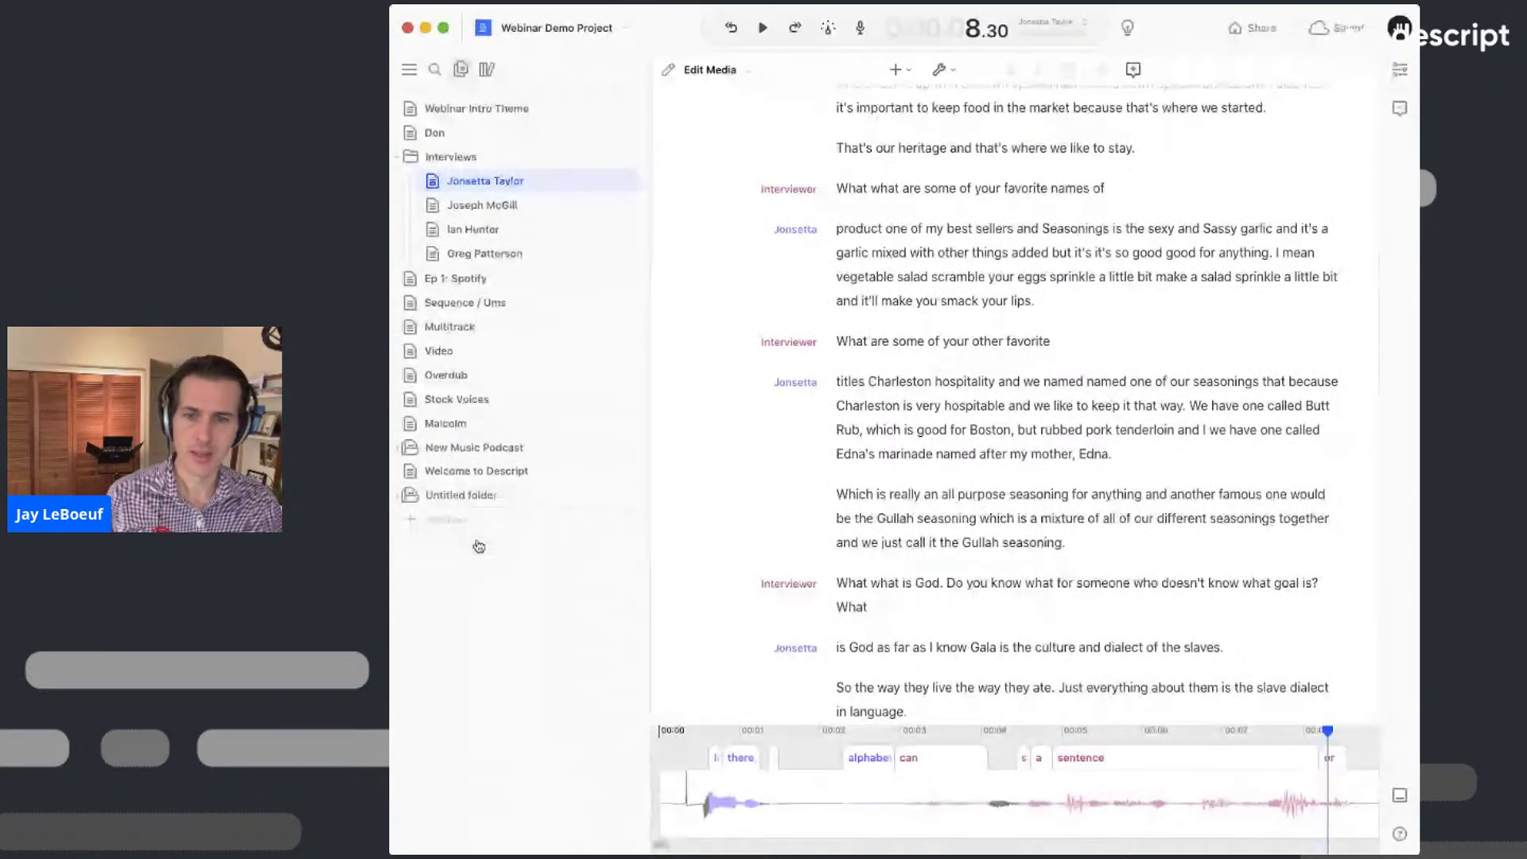
pyautogui.click(464, 495)
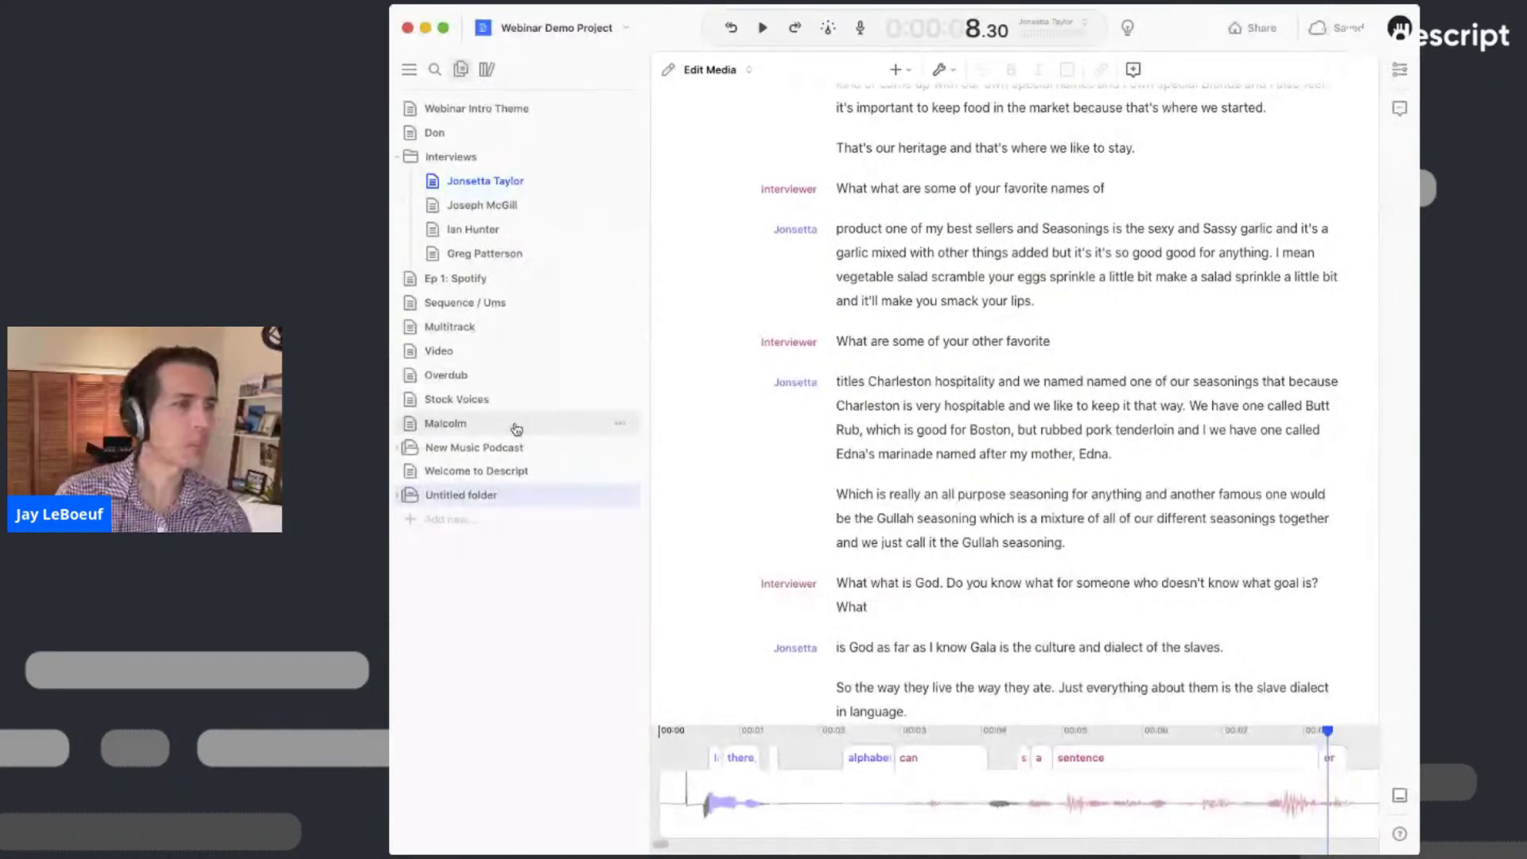
# - Import the audio file 2 - 1 track 3 speakers.m4a into the Welcome to Descript composition
pyautogui.click(474, 471)
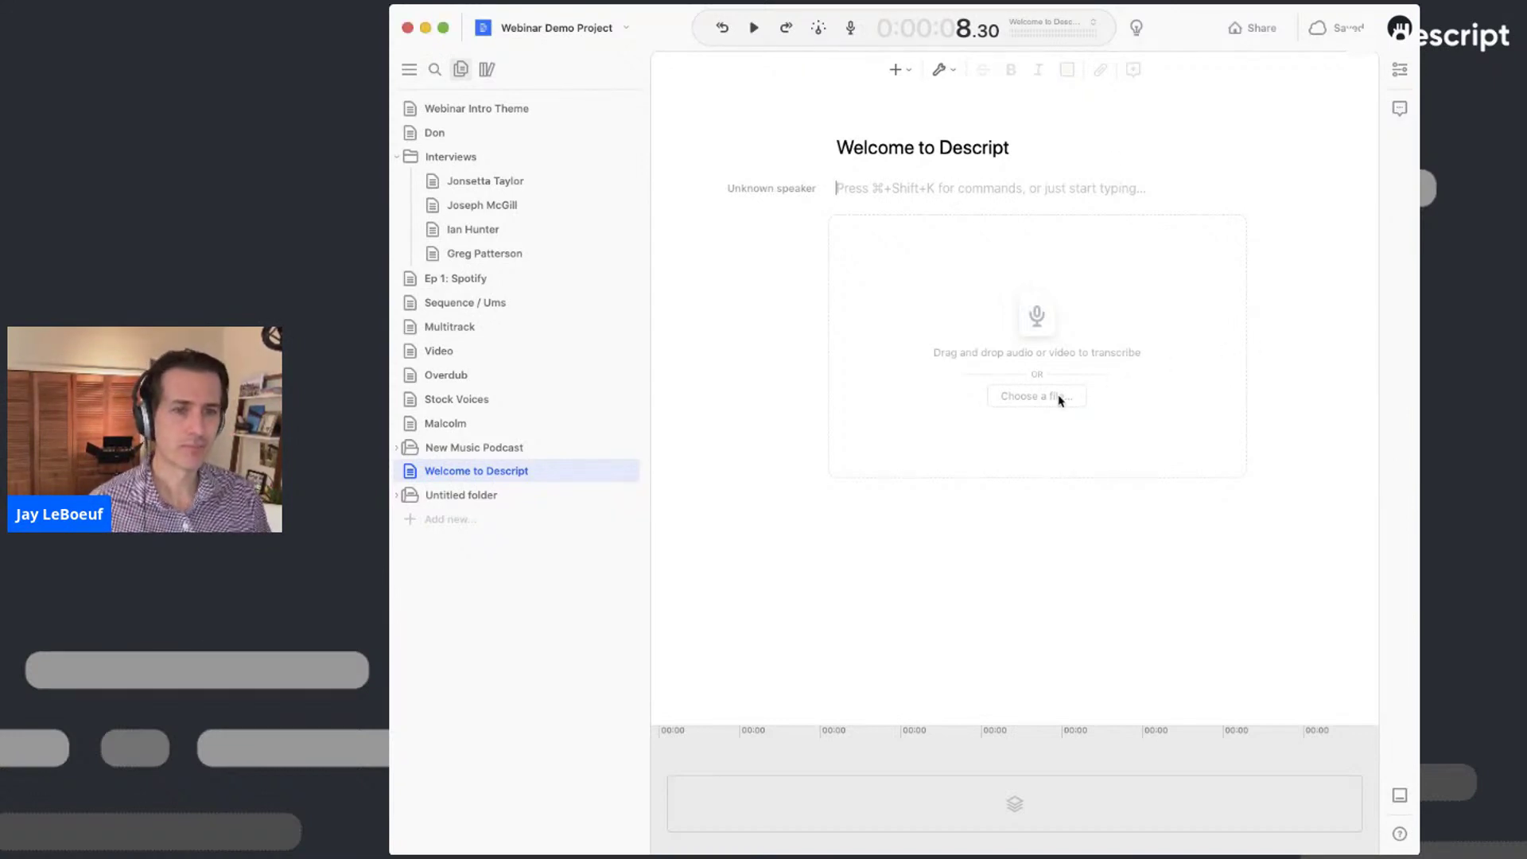
pyautogui.moveTo(1213, 311); pyautogui.dragTo(1034, 315)
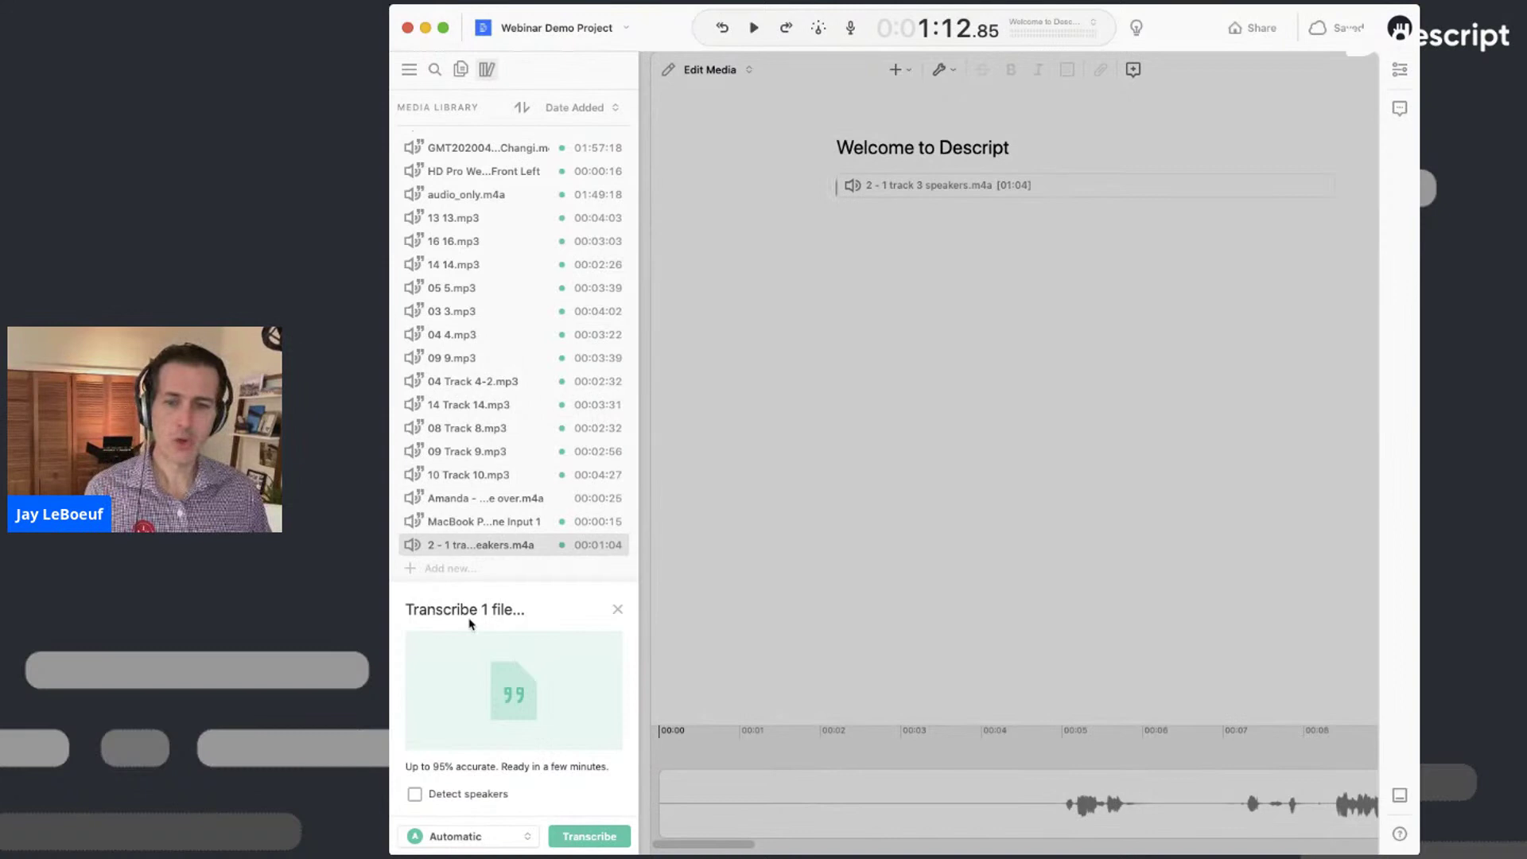
# - Transcribe the imported audio file automatically with speaker detection enabled for 3 speakers
pyautogui.click(462, 797)
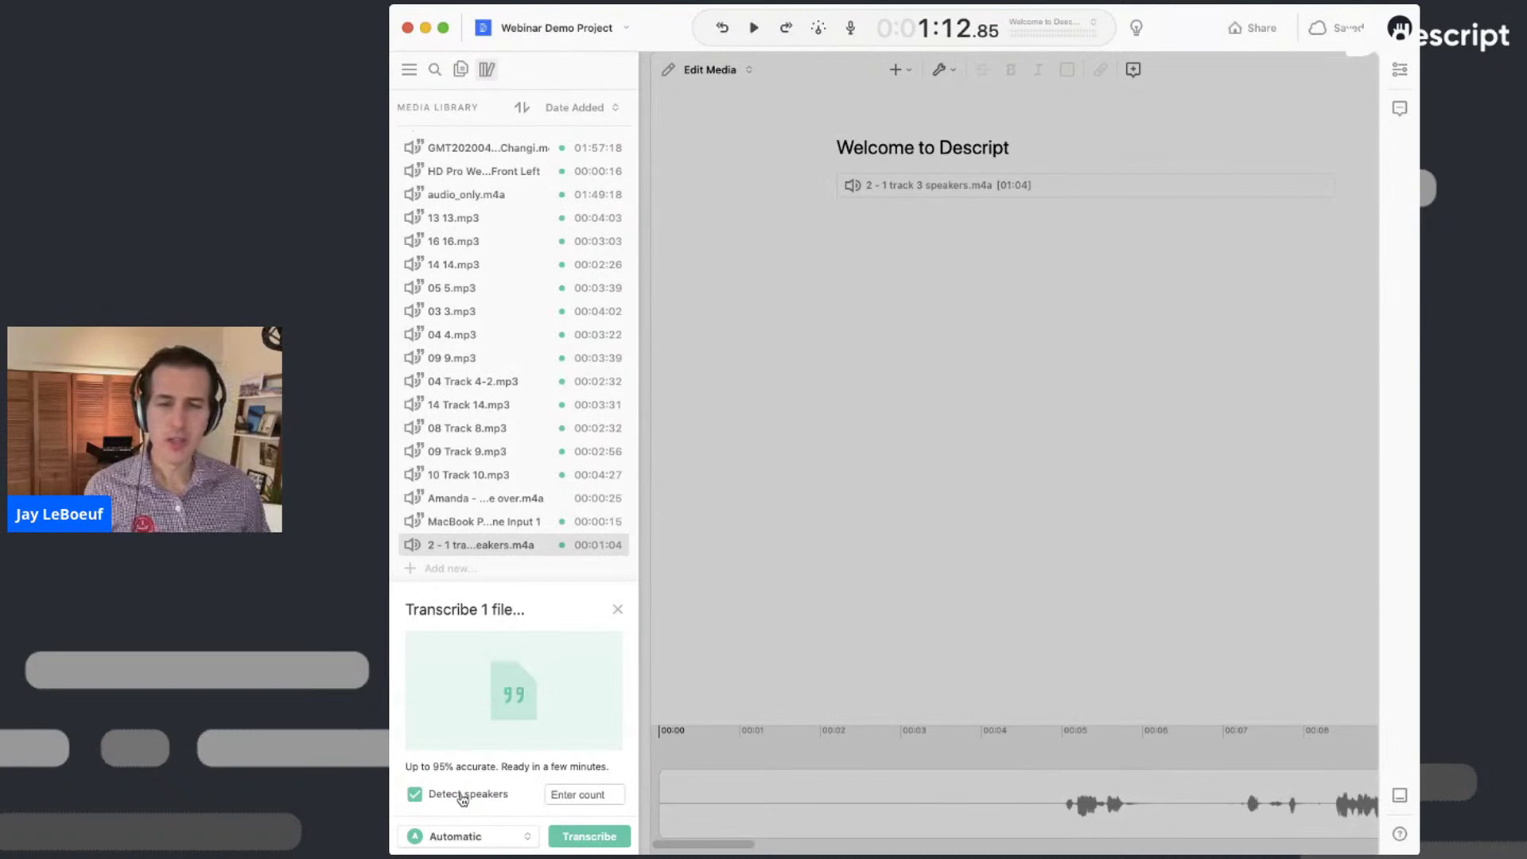
pyautogui.click(595, 793)
pyautogui.write('3')
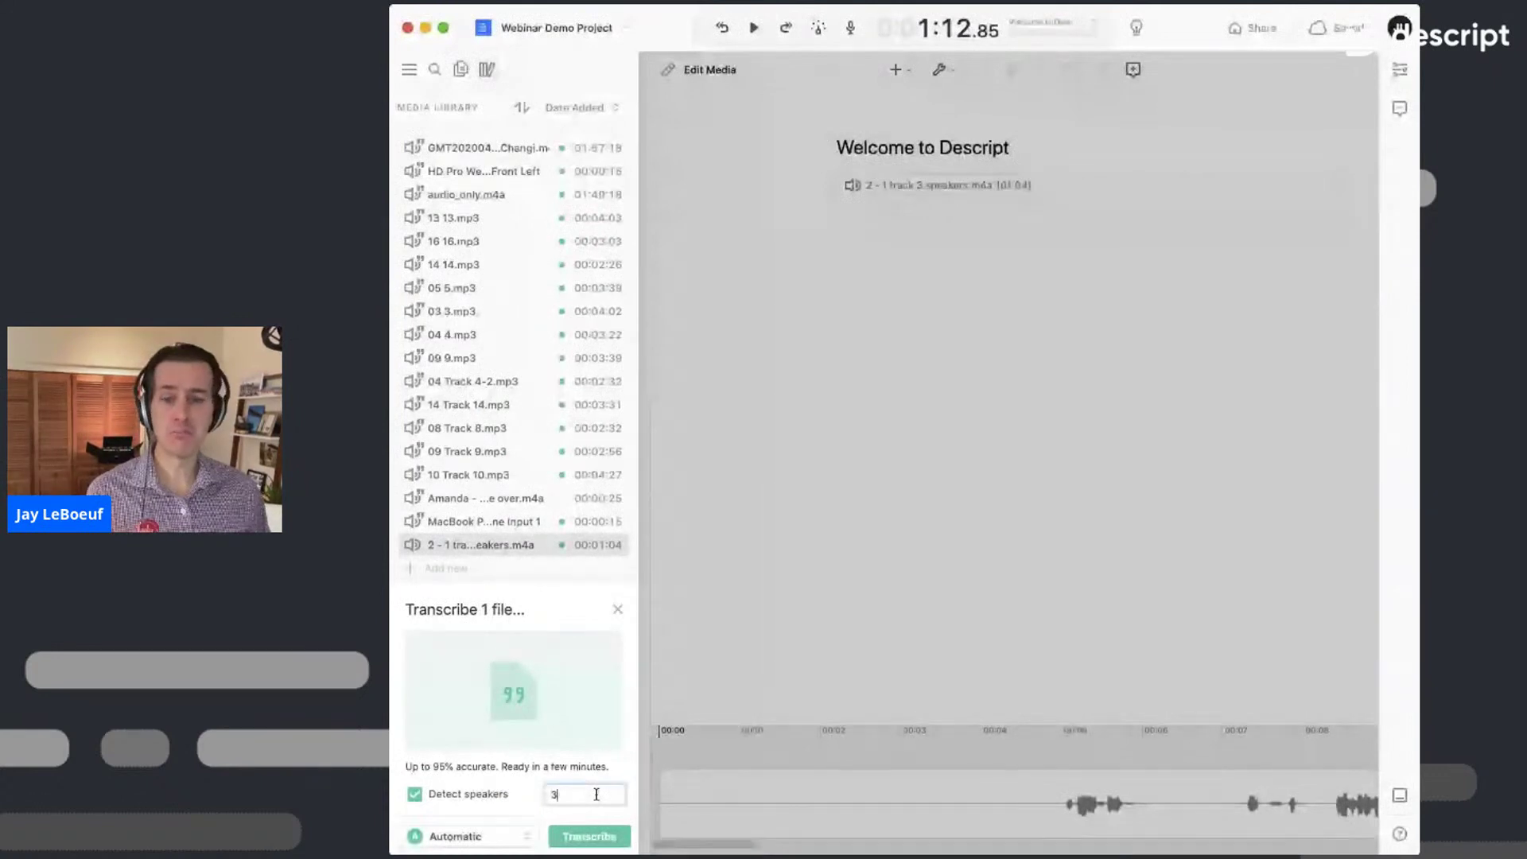
pyautogui.click(590, 837)
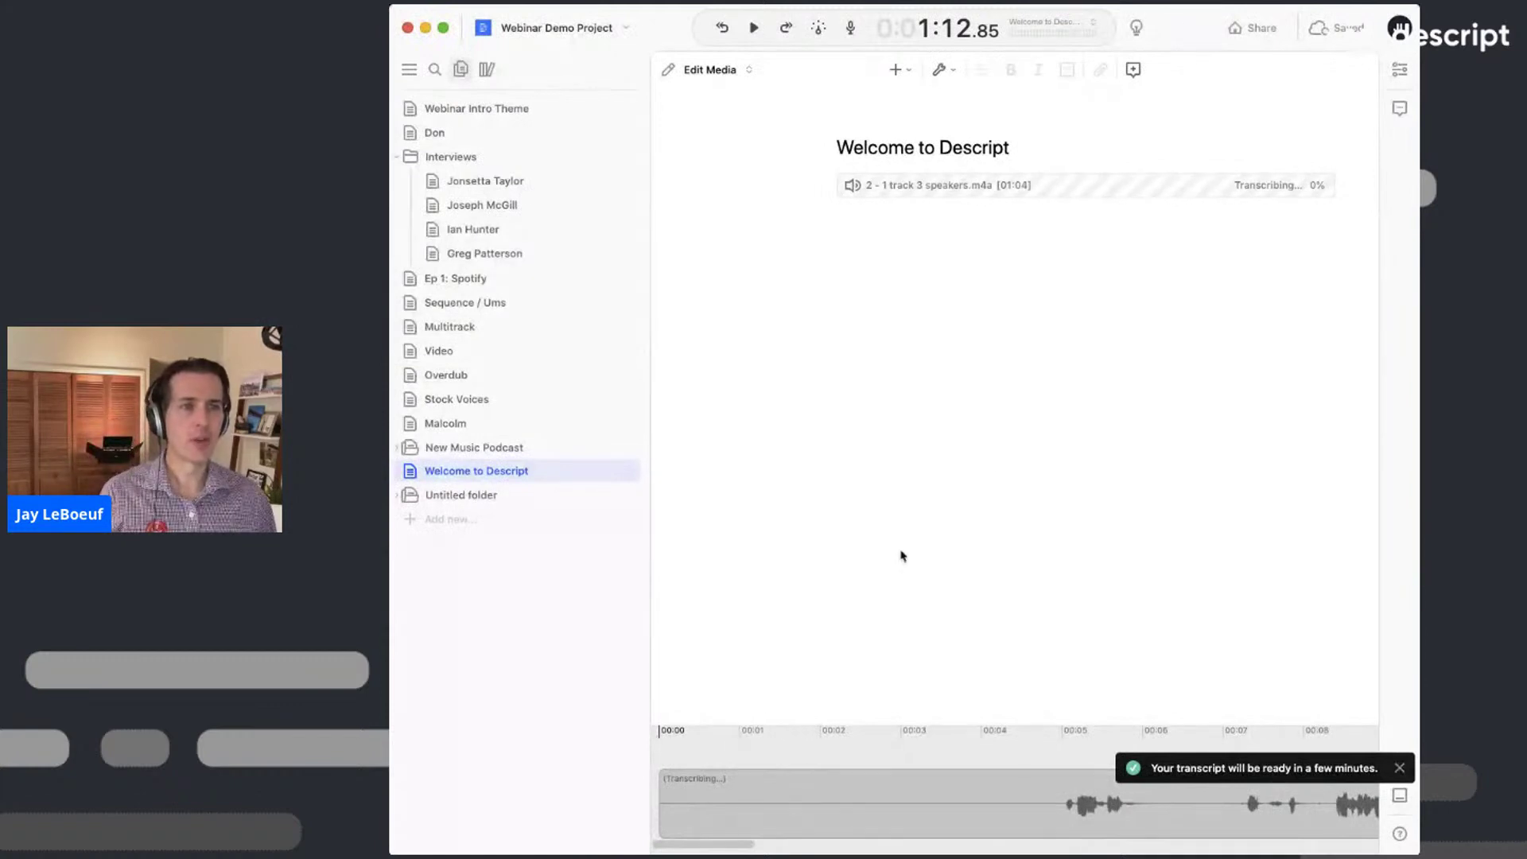
pyautogui.click(1355, 35)
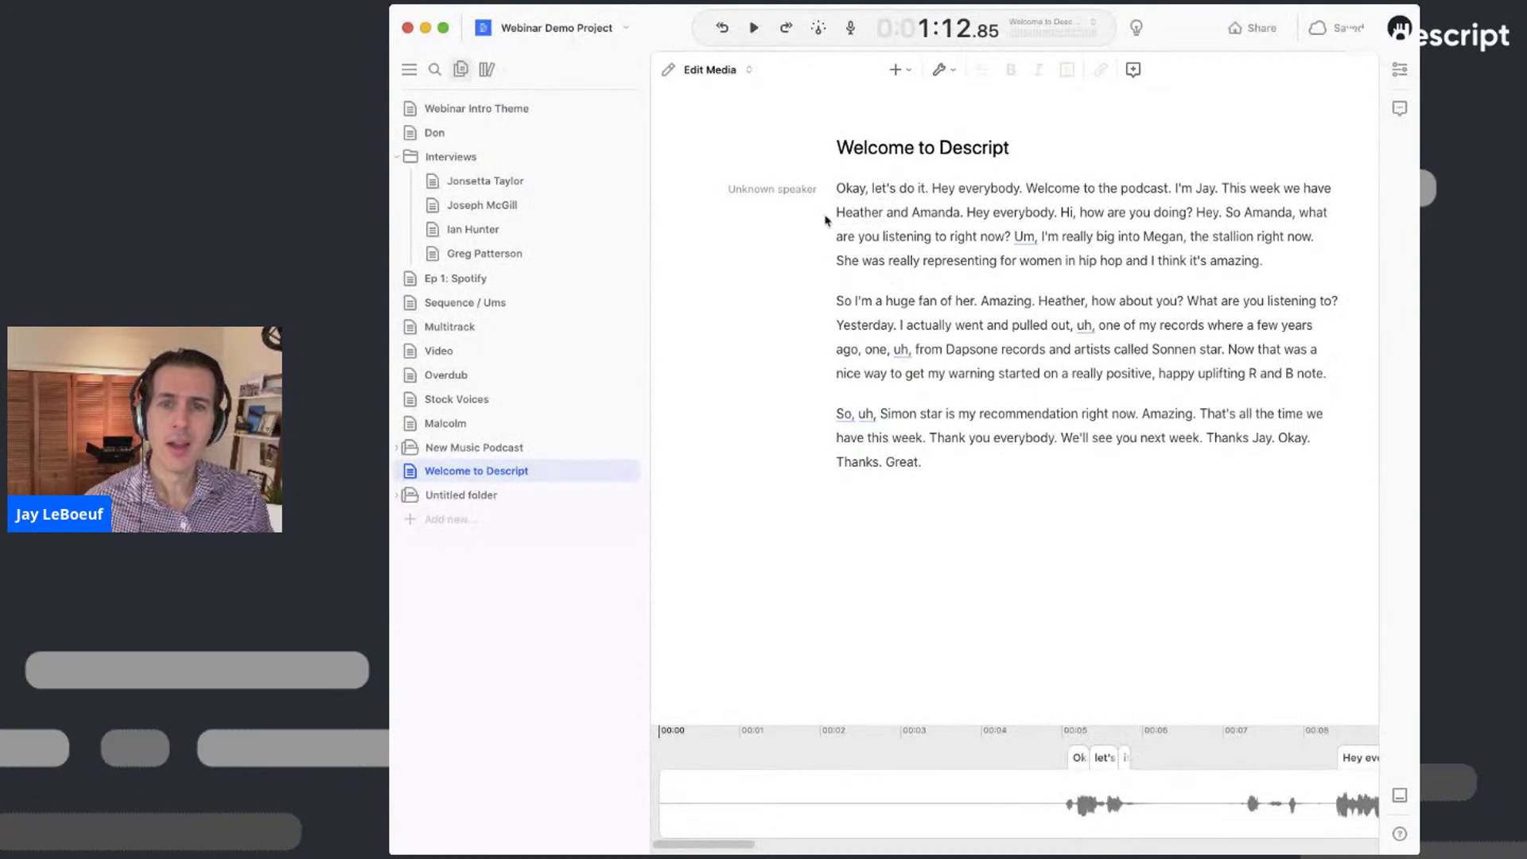
# - Run speaker detection on 2 - 1 track 3 speakers.m4a from the media library and return to the composition list
pyautogui.click(487, 70)
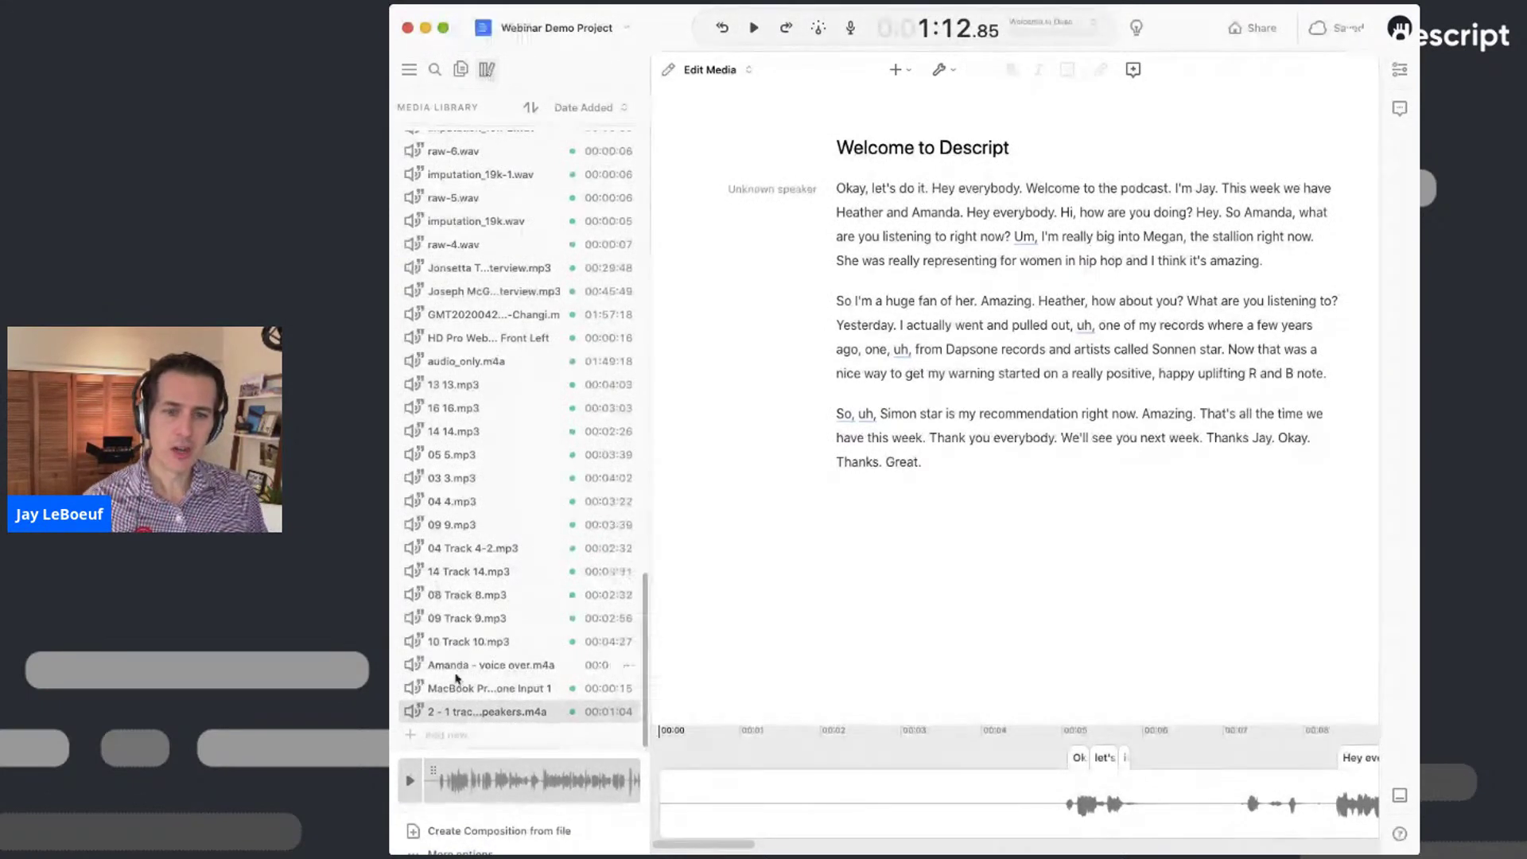
pyautogui.click(628, 716)
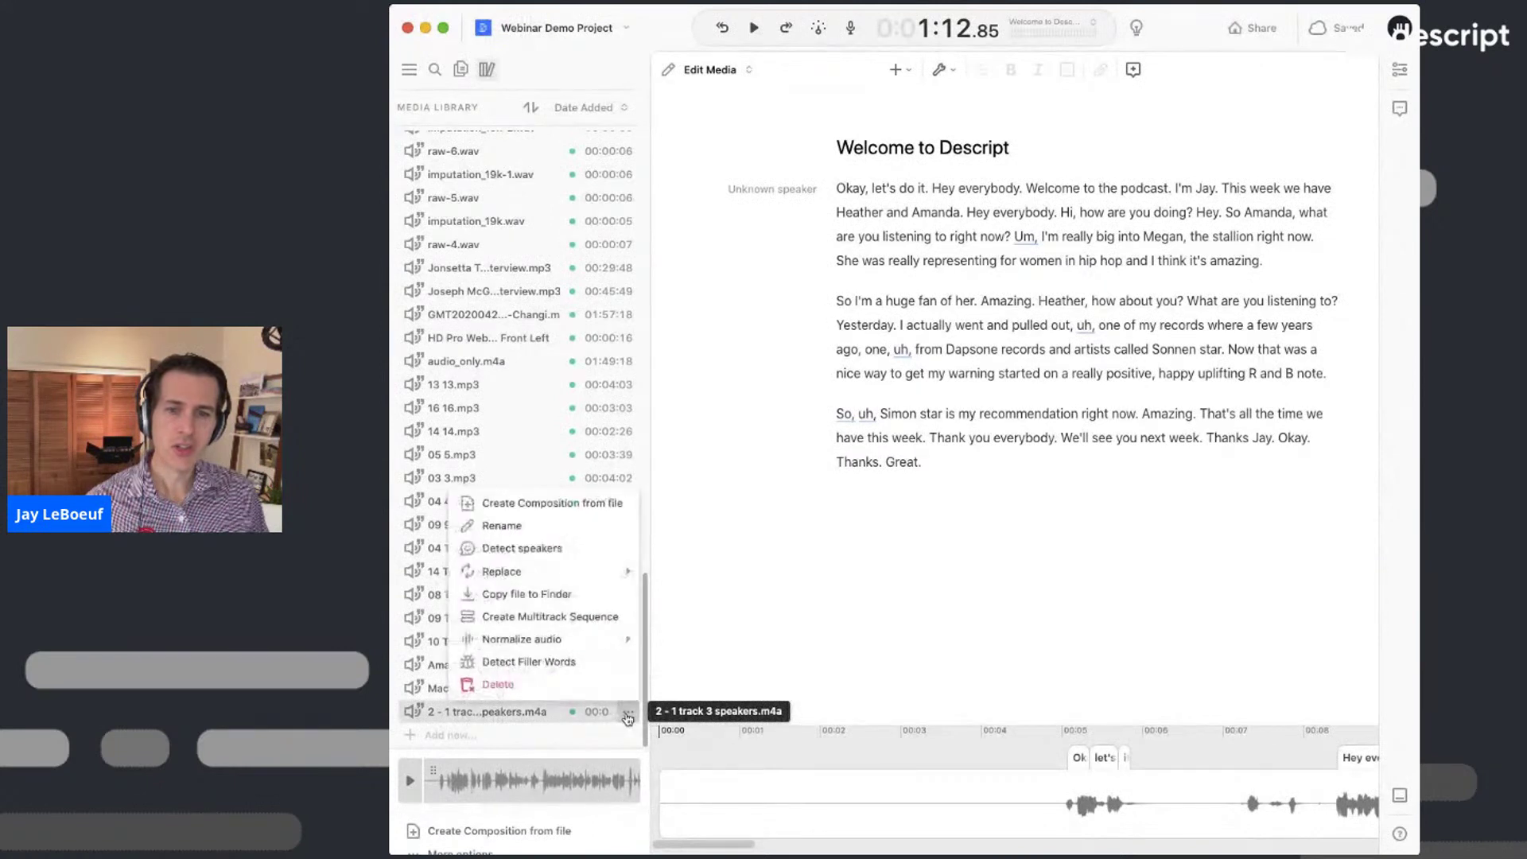
pyautogui.click(584, 549)
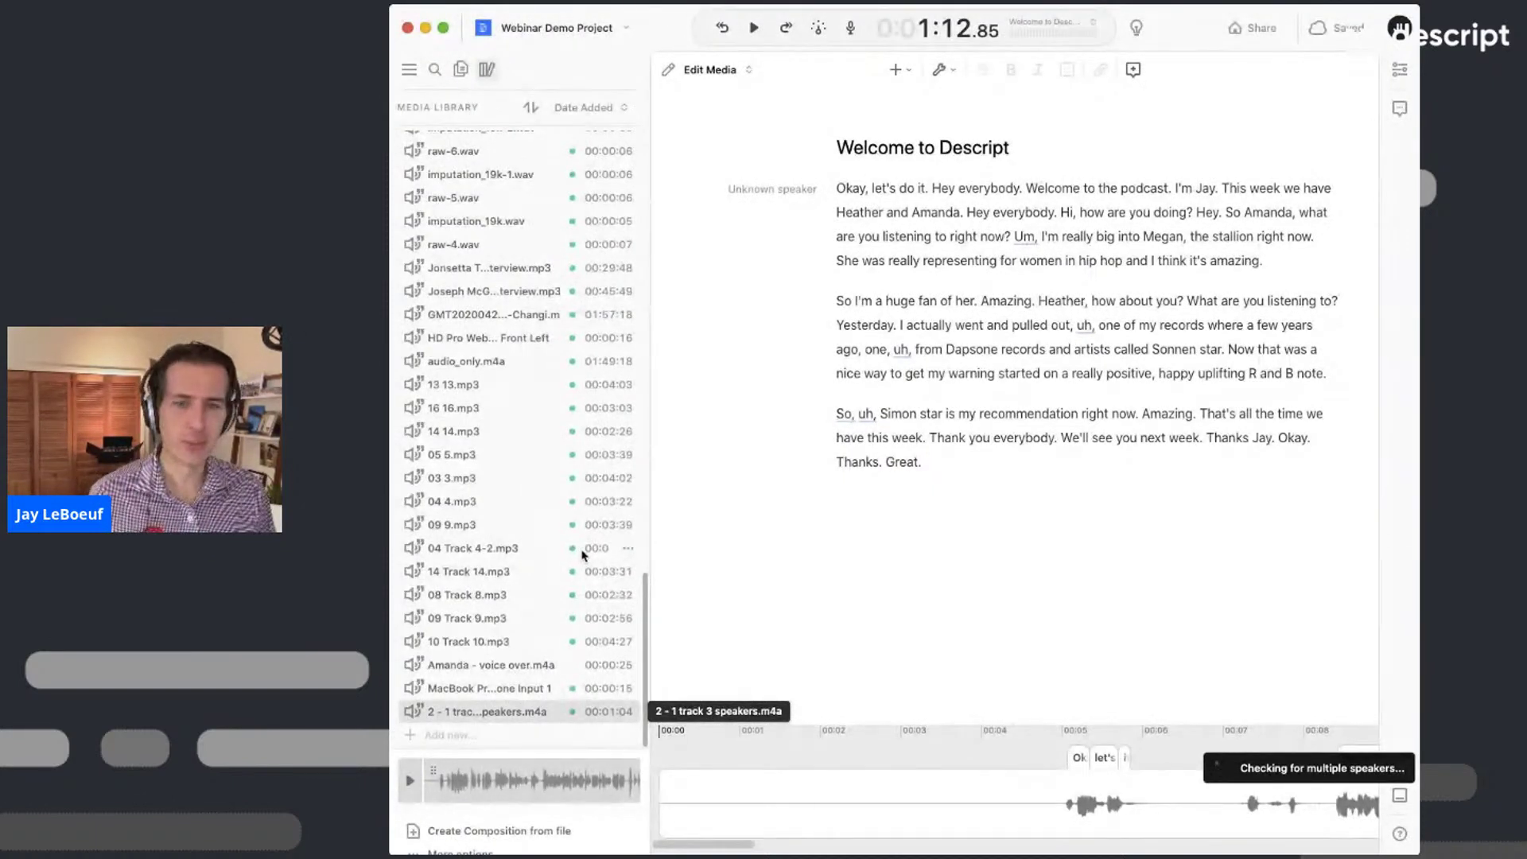
pyautogui.click(461, 71)
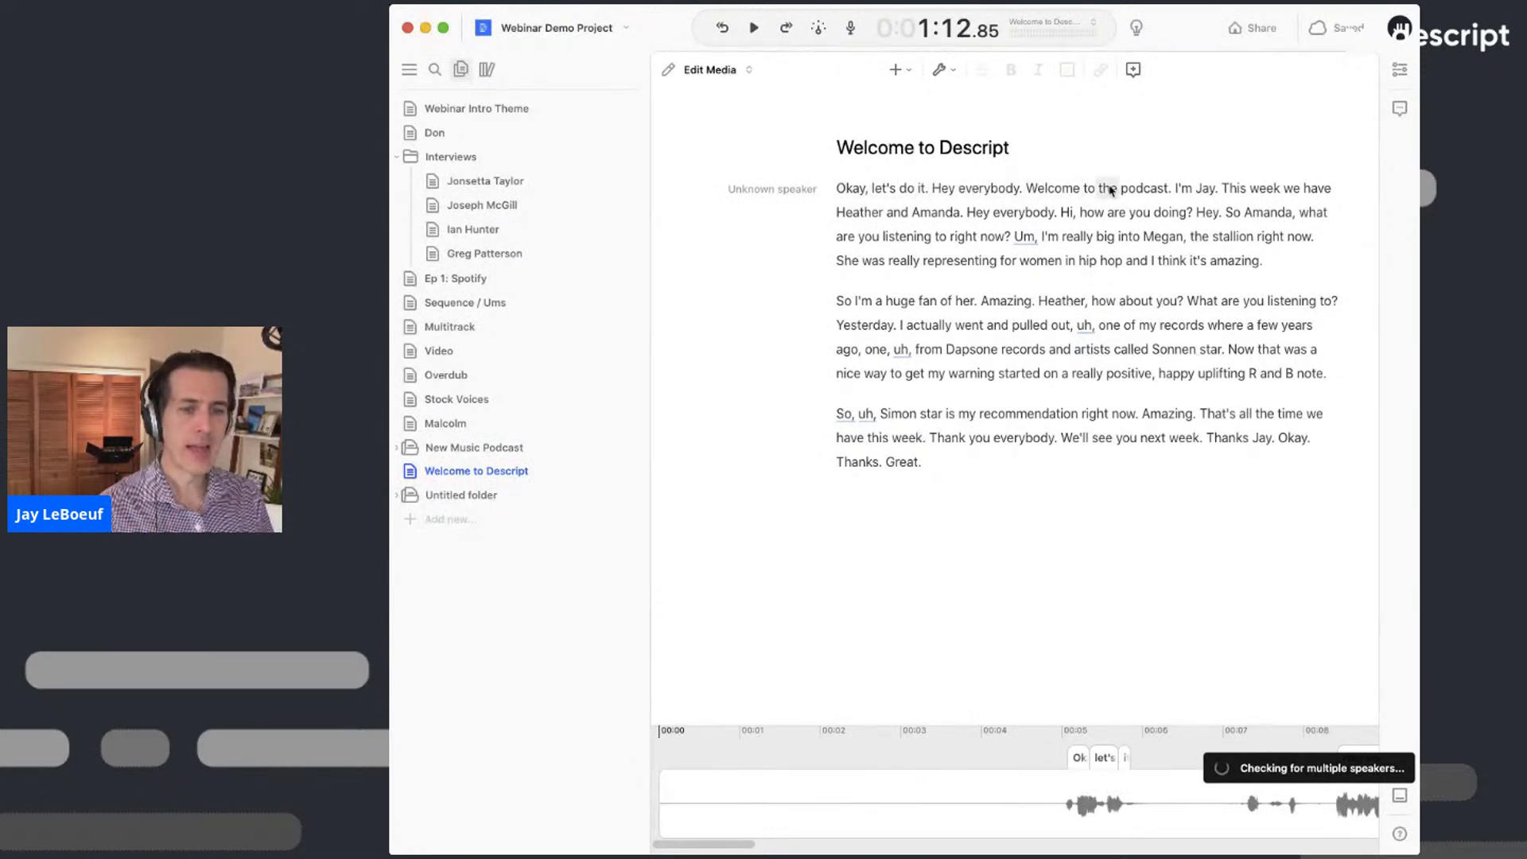
# - Select "Hey everybody" and the whole second paragraph of the transcript to view their matching audio in the timeline
pyautogui.scroll(-3, 1119, 793)
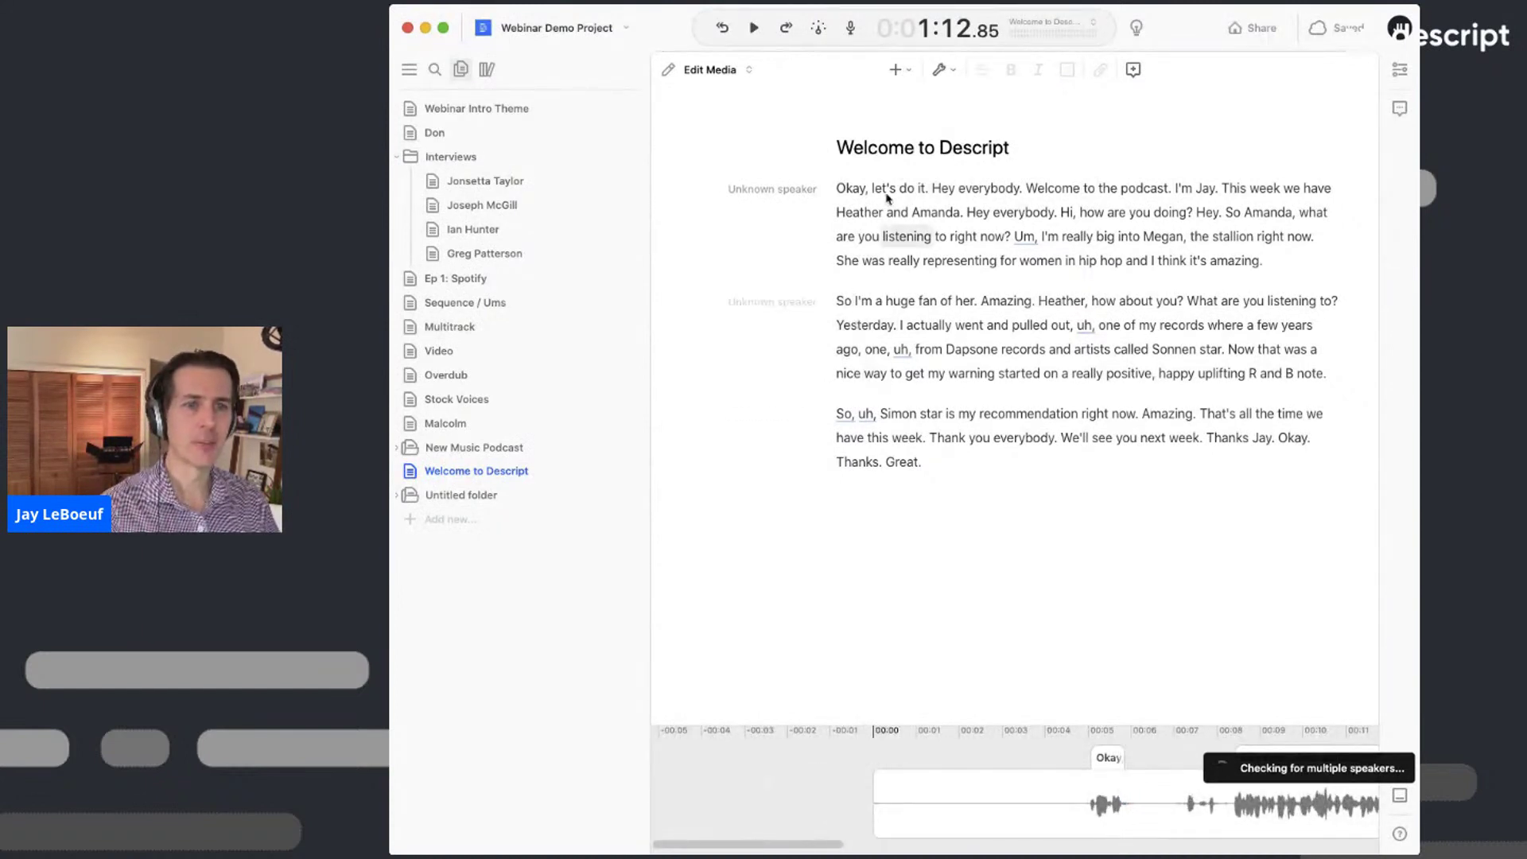
pyautogui.doubleClick(979, 211)
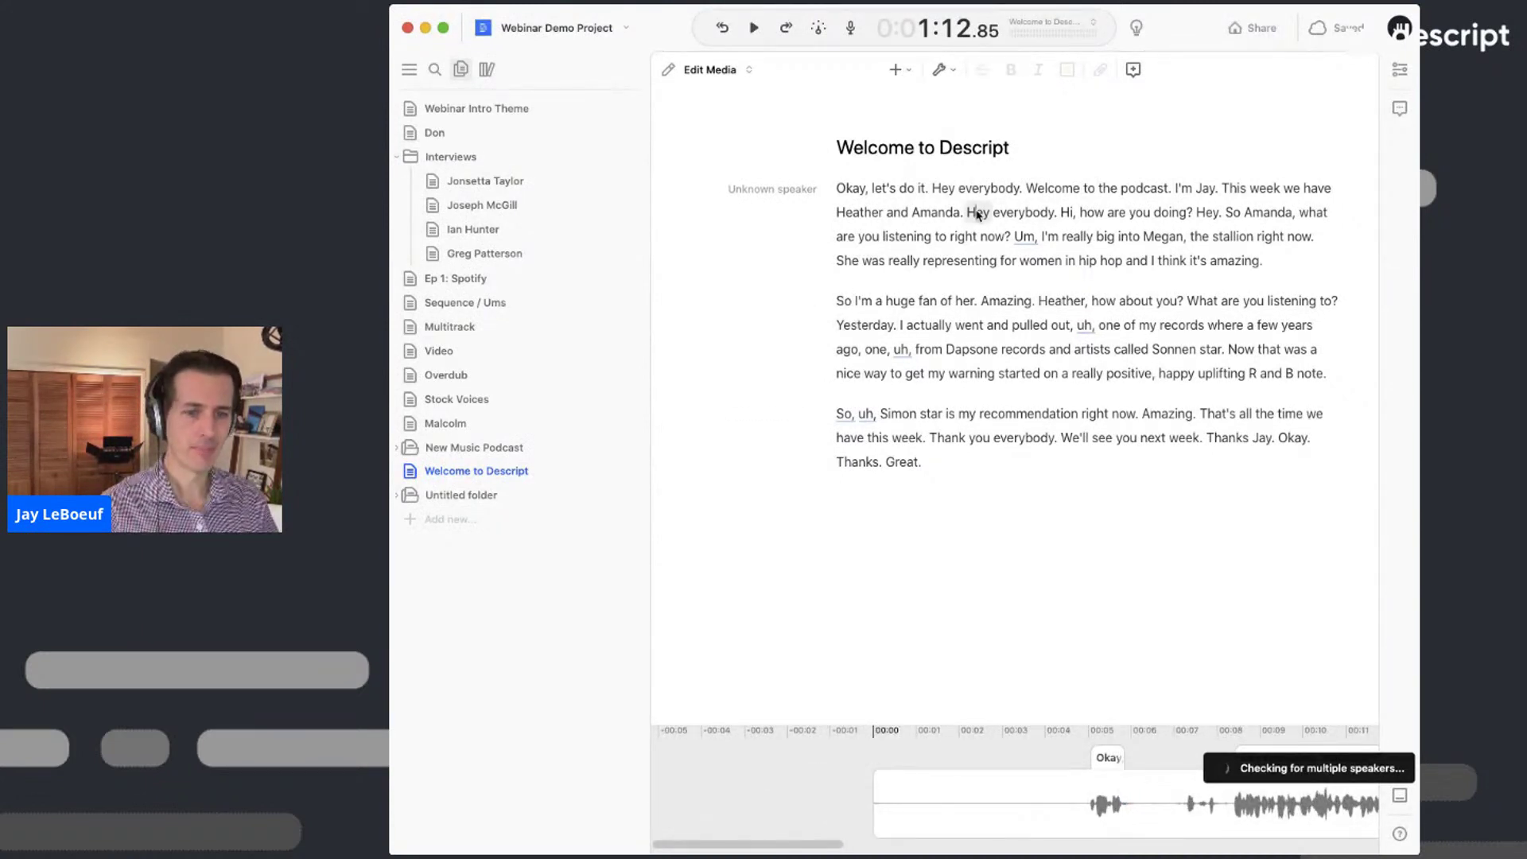
pyautogui.keyDown('shift'); pyautogui.click(1039, 214); pyautogui.keyUp('shift')
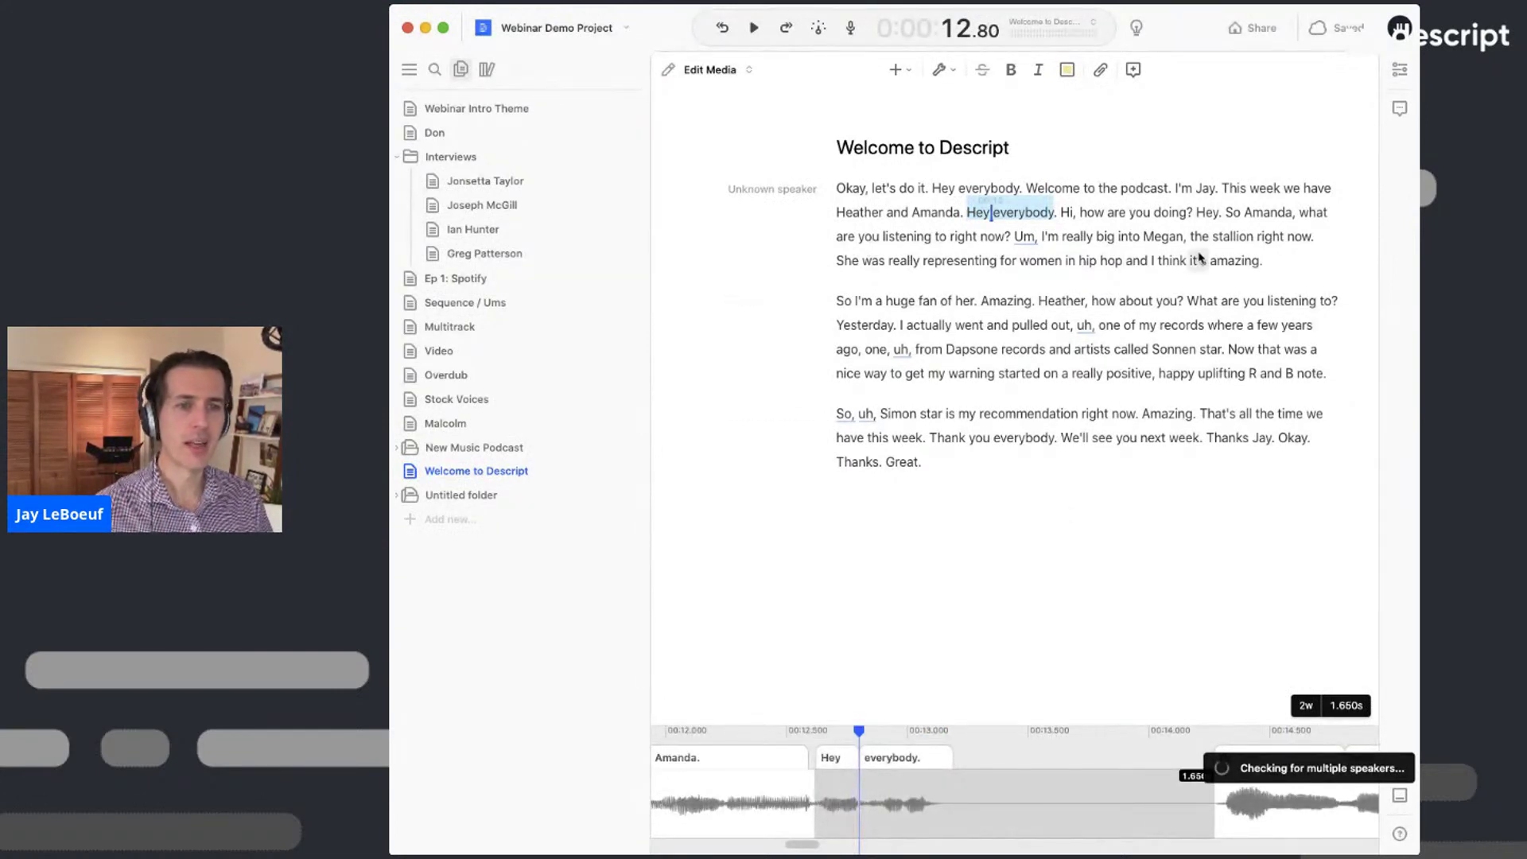
pyautogui.tripleClick(959, 303)
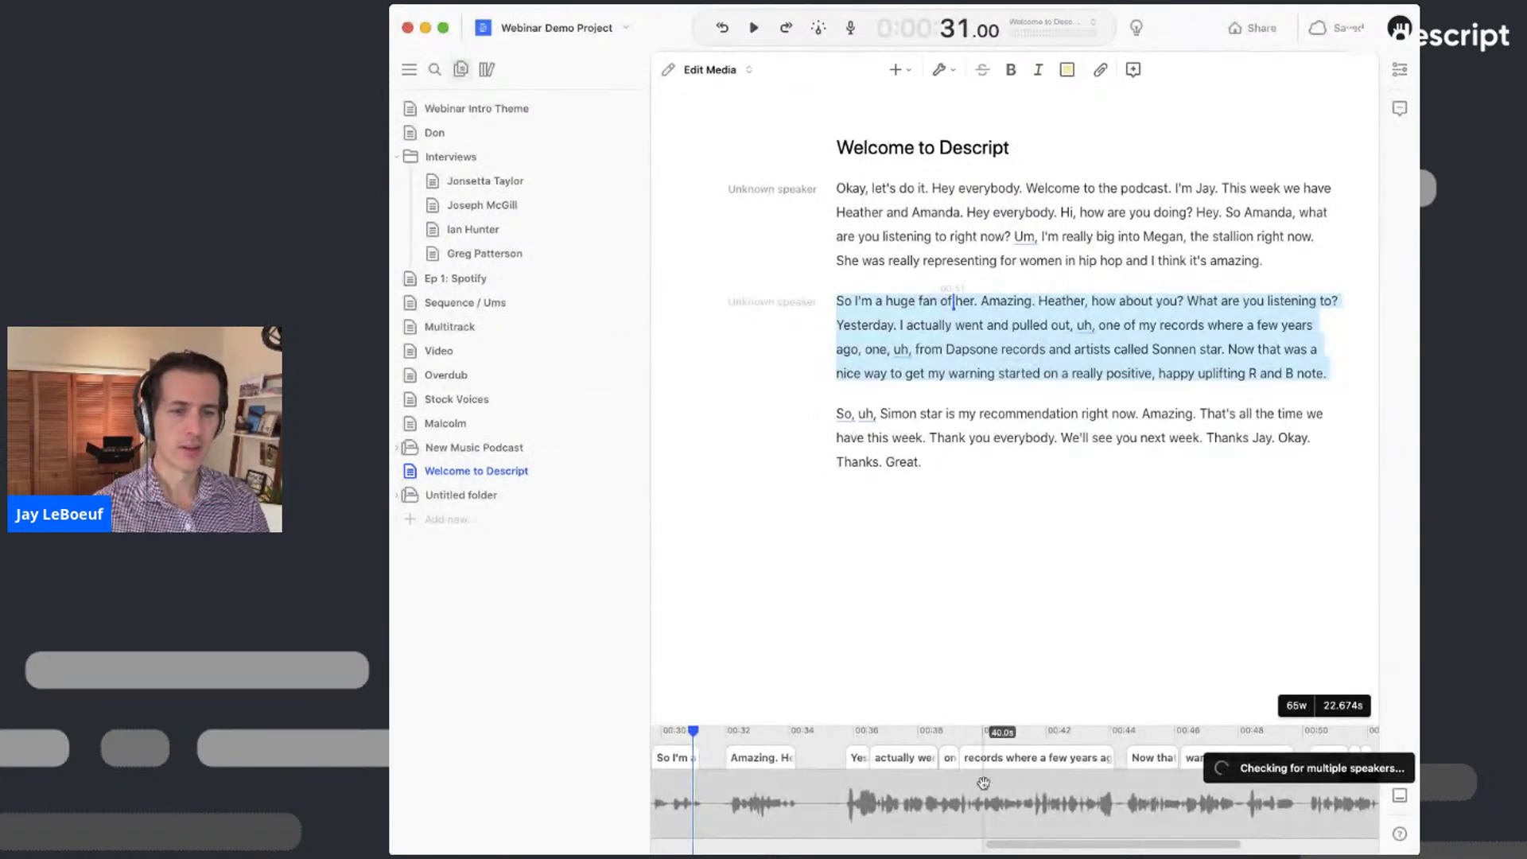
pyautogui.scroll(-2, 991, 782)
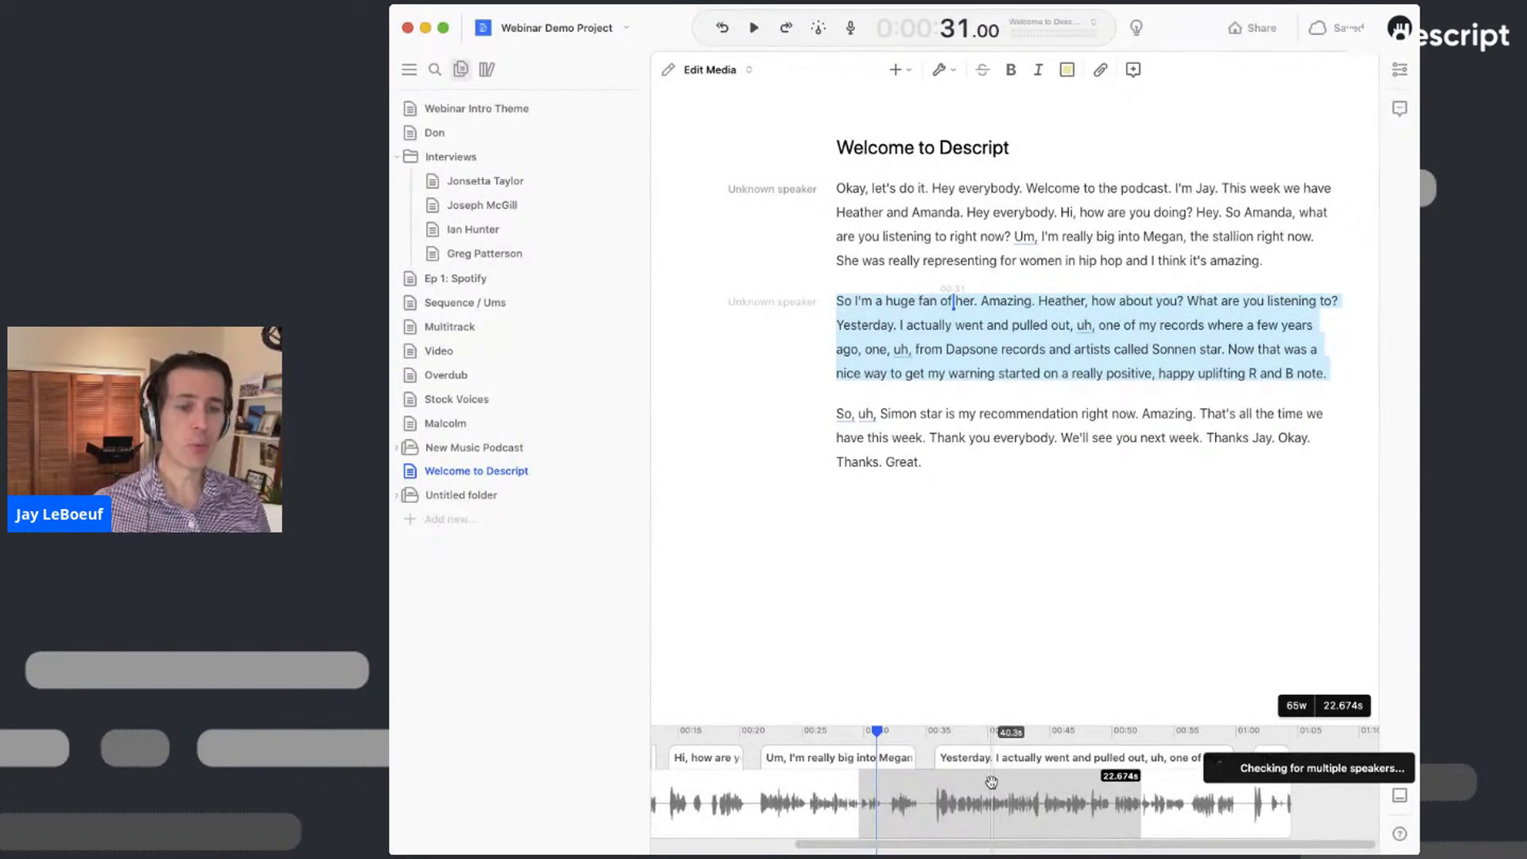
# - Enlarge the timeline to inspect the audio waveform up close, and reduce its height again
pyautogui.click(1001, 723)
pyautogui.moveTo(1001, 722); pyautogui.dragTo(1063, 266)
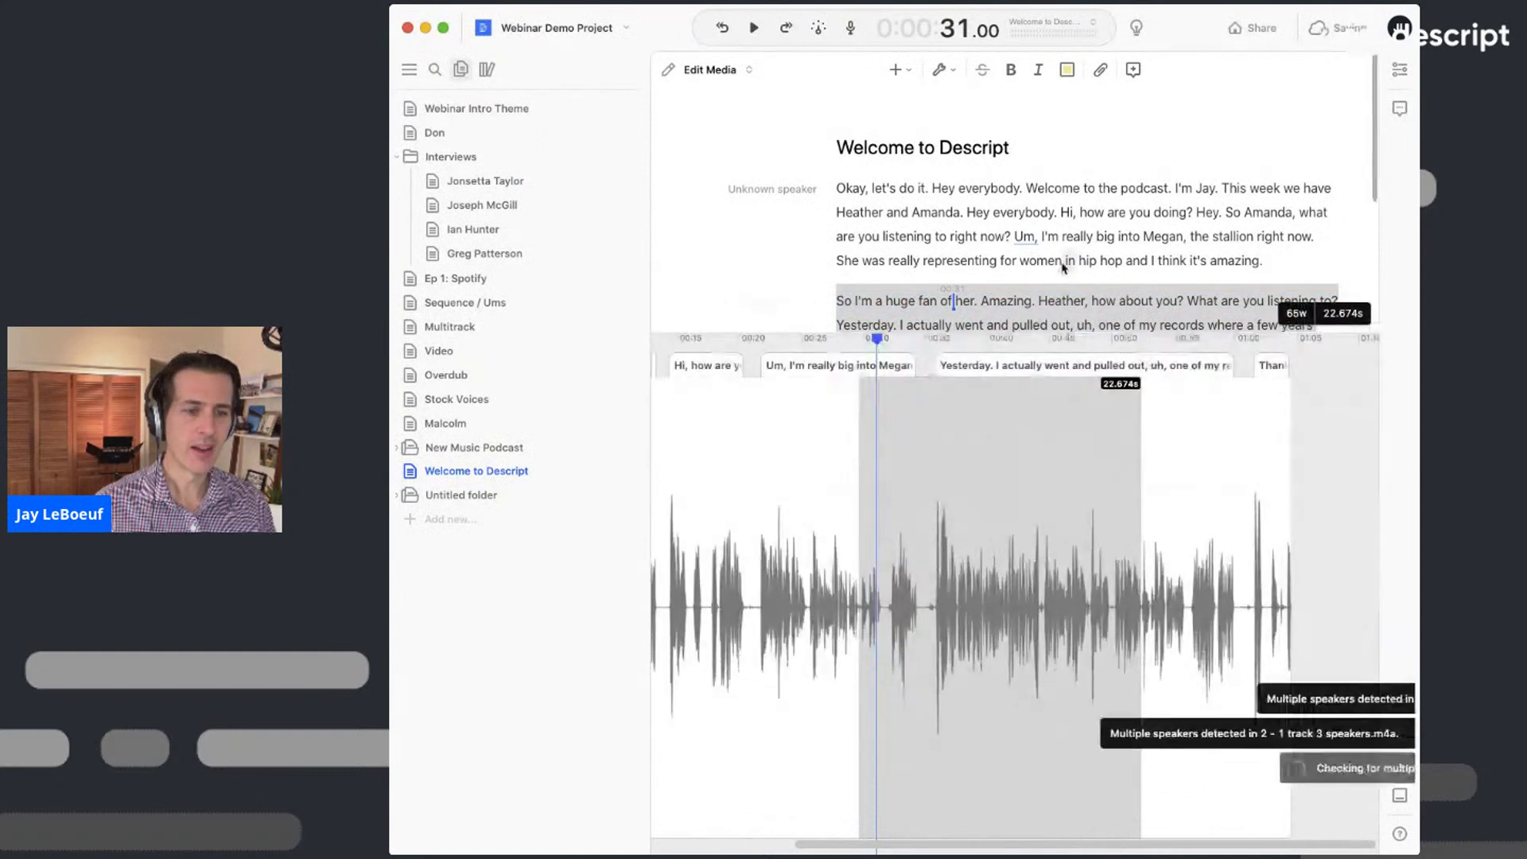
pyautogui.click(1063, 262)
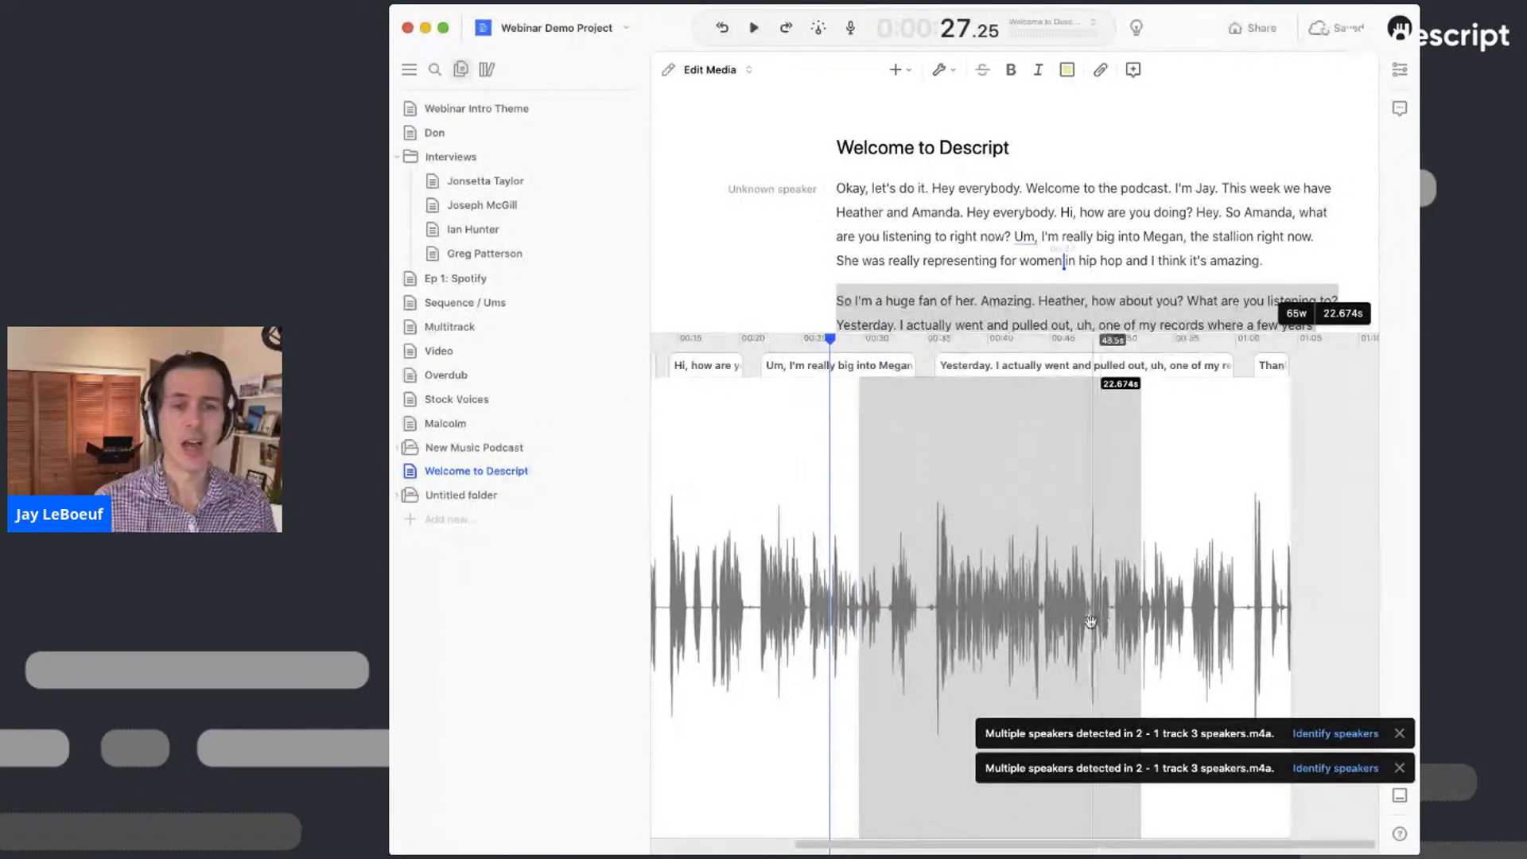
pyautogui.scroll(5, 1100, 623)
pyautogui.scroll(2, 1027, 597)
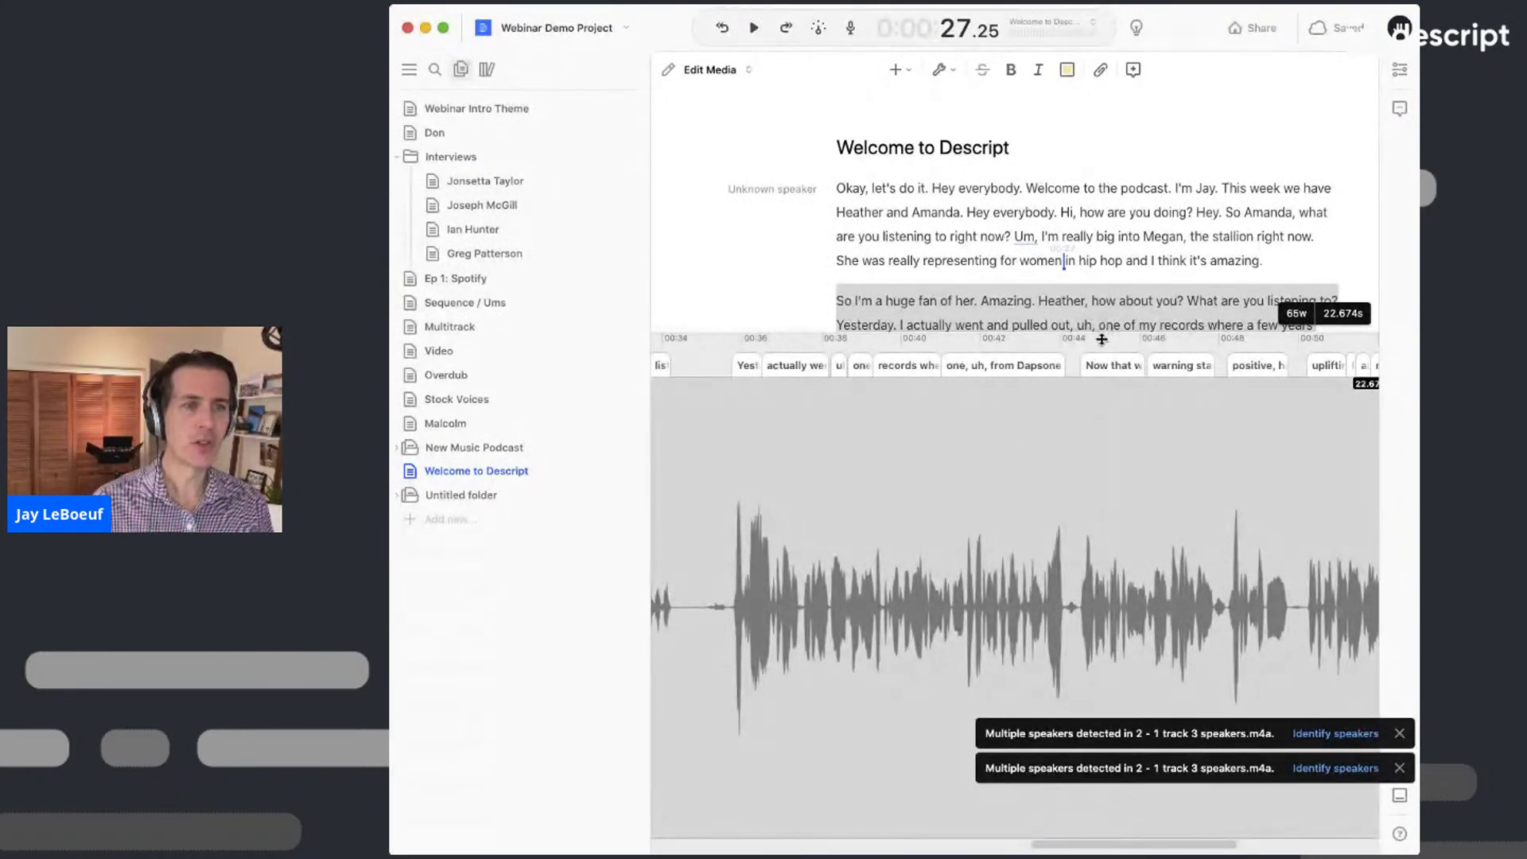
pyautogui.moveTo(1102, 340); pyautogui.dragTo(1102, 352)
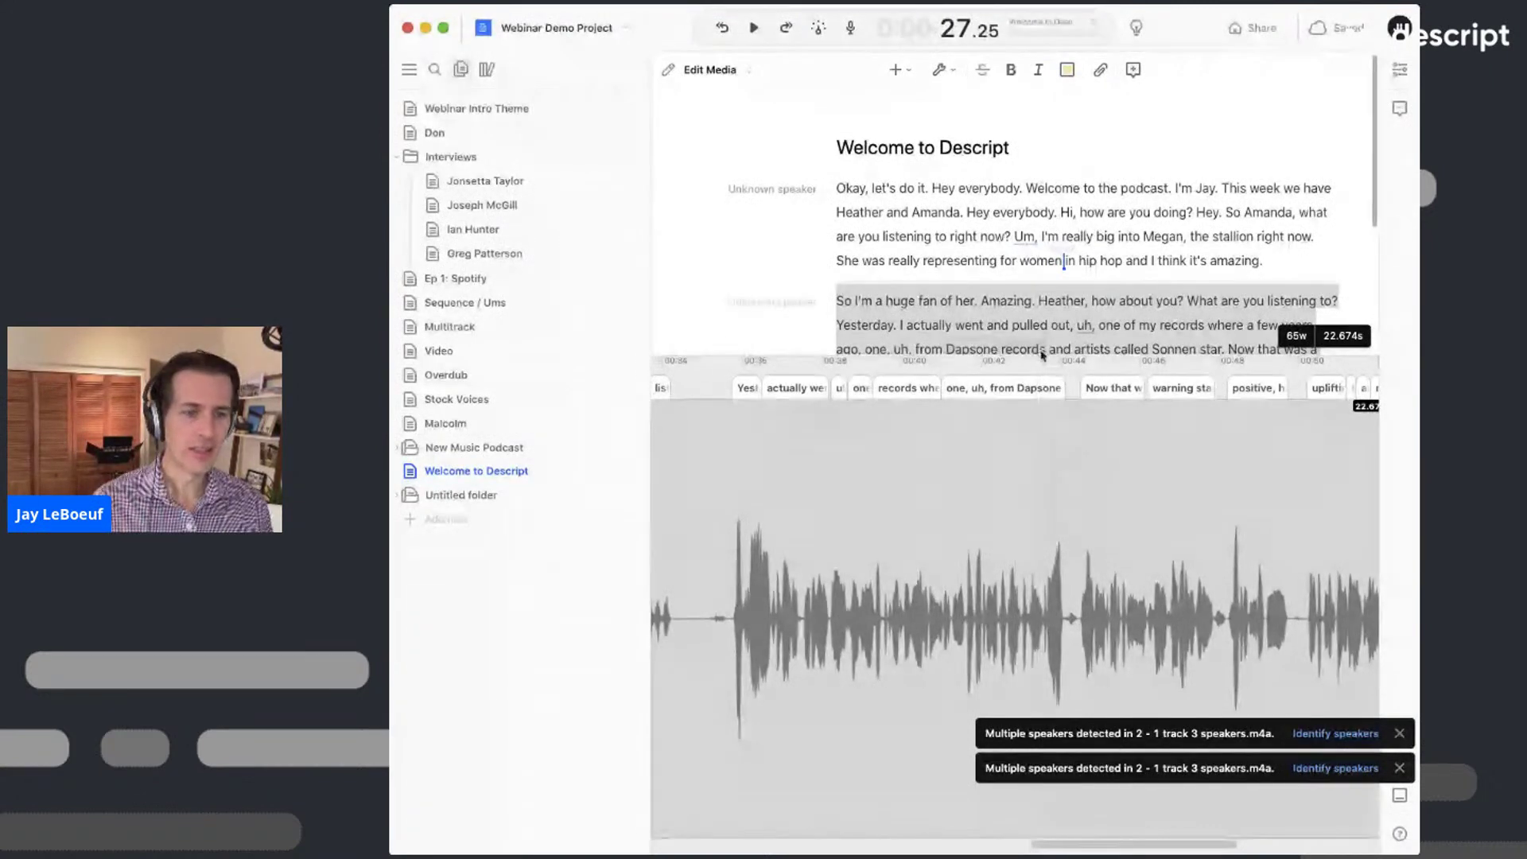
pyautogui.moveTo(1040, 352); pyautogui.dragTo(979, 648)
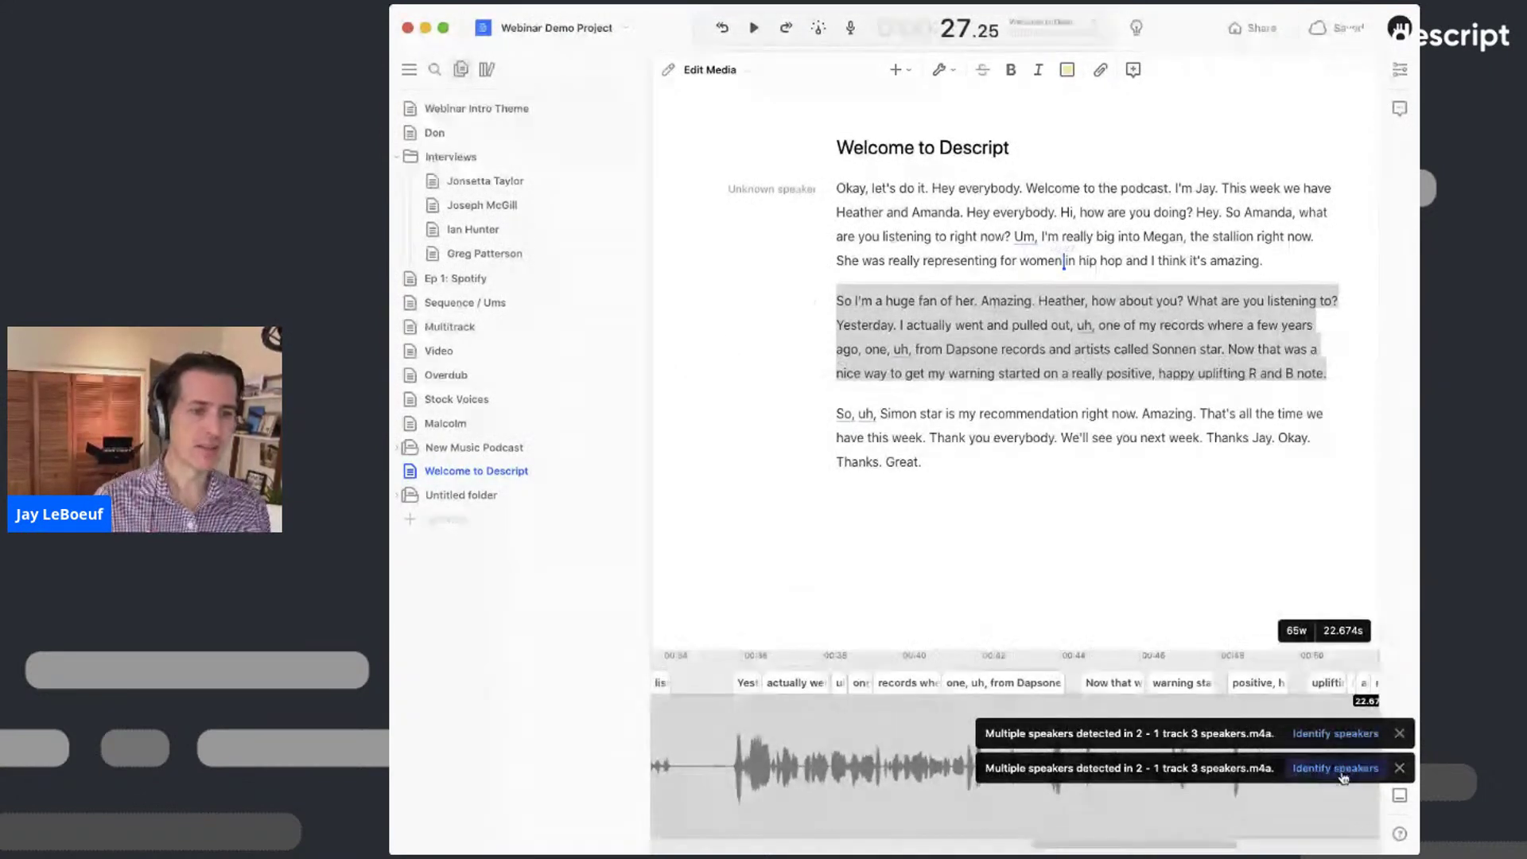
# - Identify the three detected speakers in 2 - 1 track 3 speakers.m4a by entering each clip's speaker name, and finish the speaker identification
pyautogui.click(1401, 770)
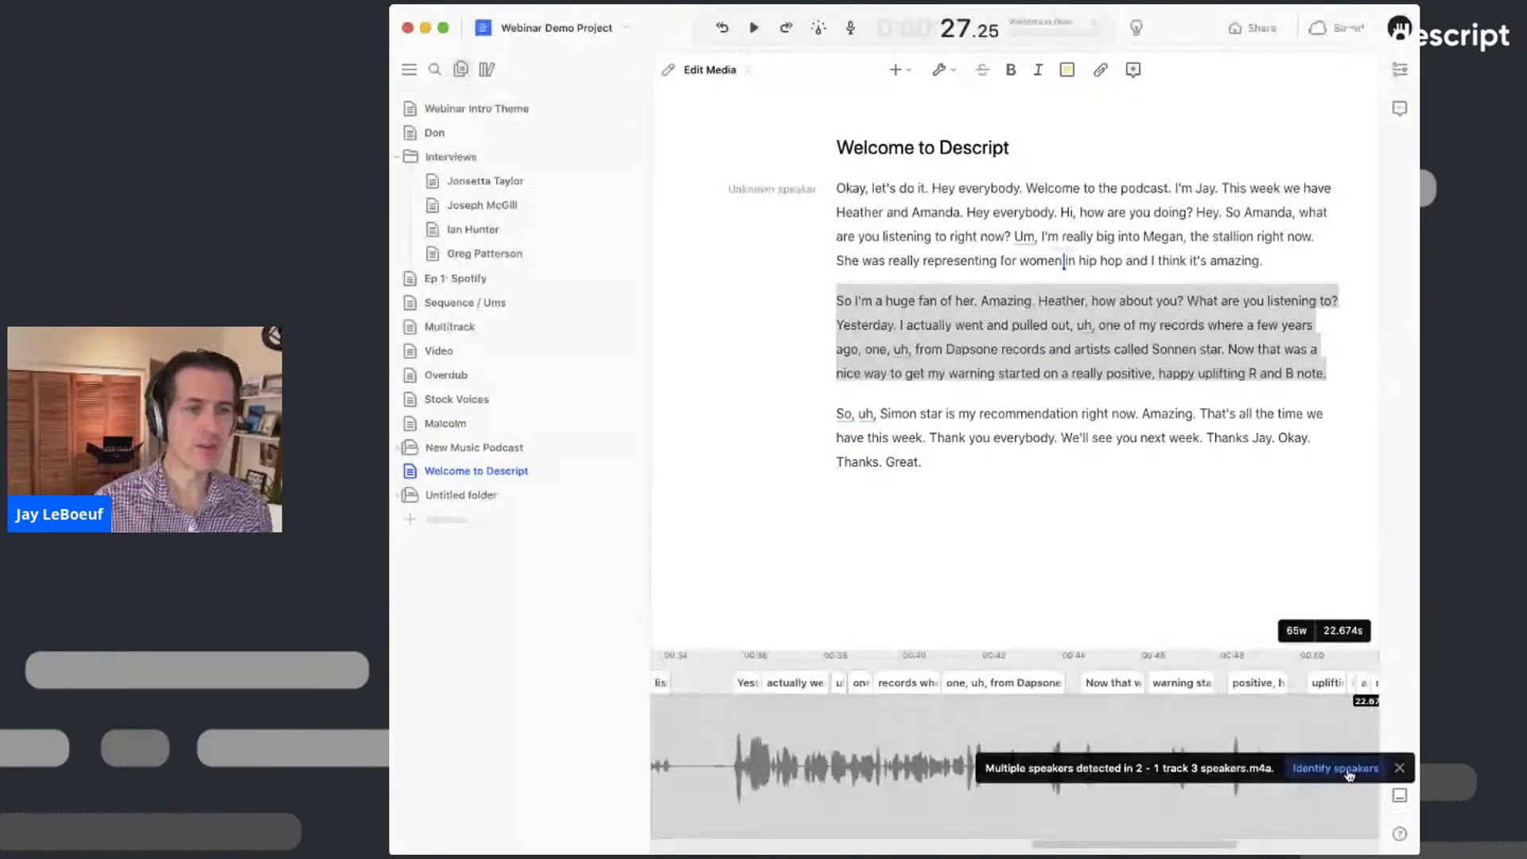
pyautogui.click(1349, 770)
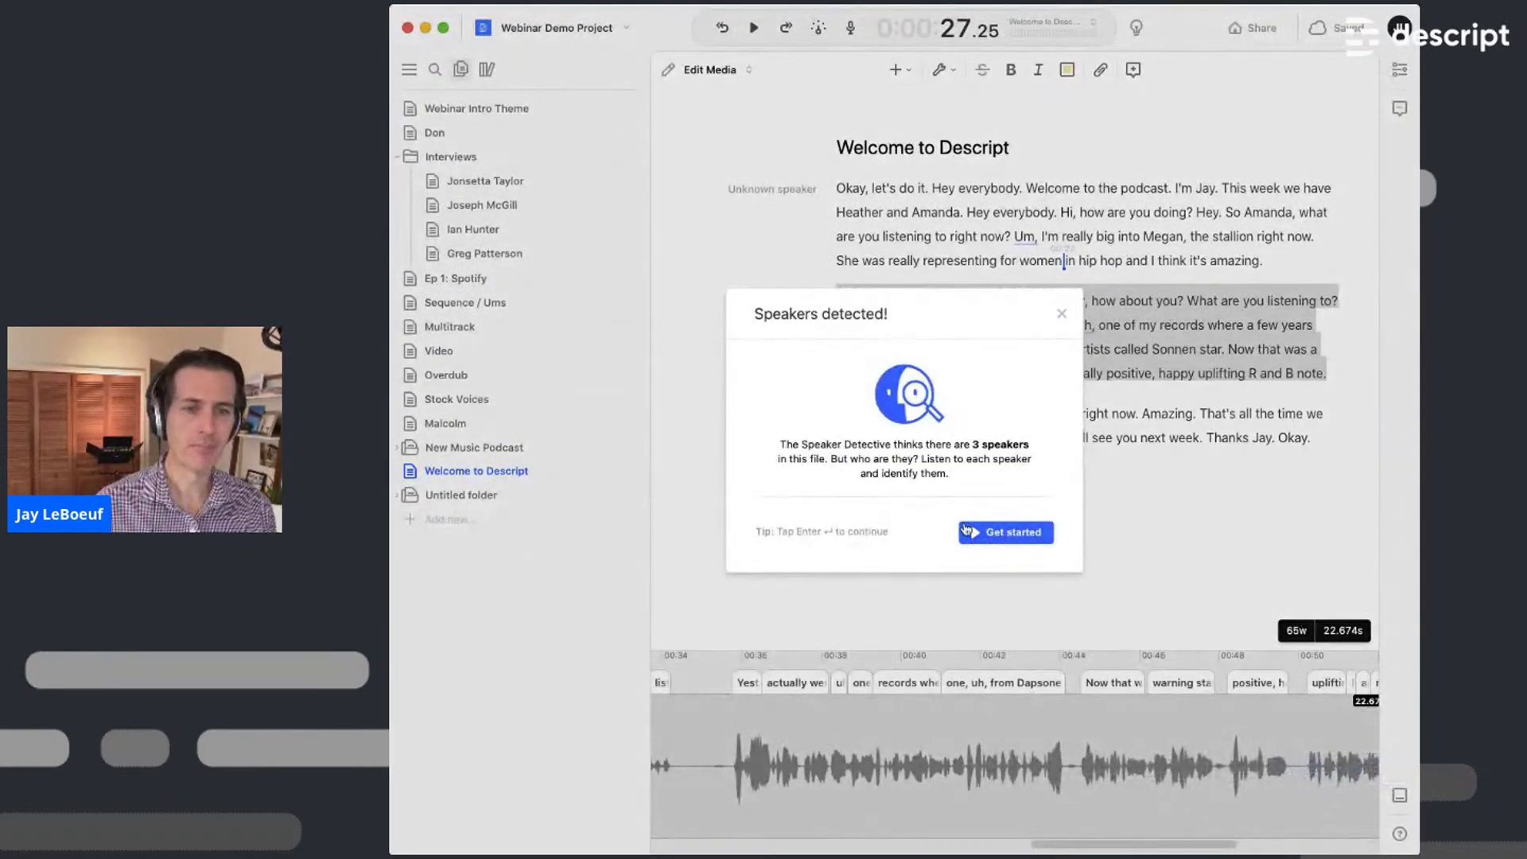
pyautogui.click(991, 531)
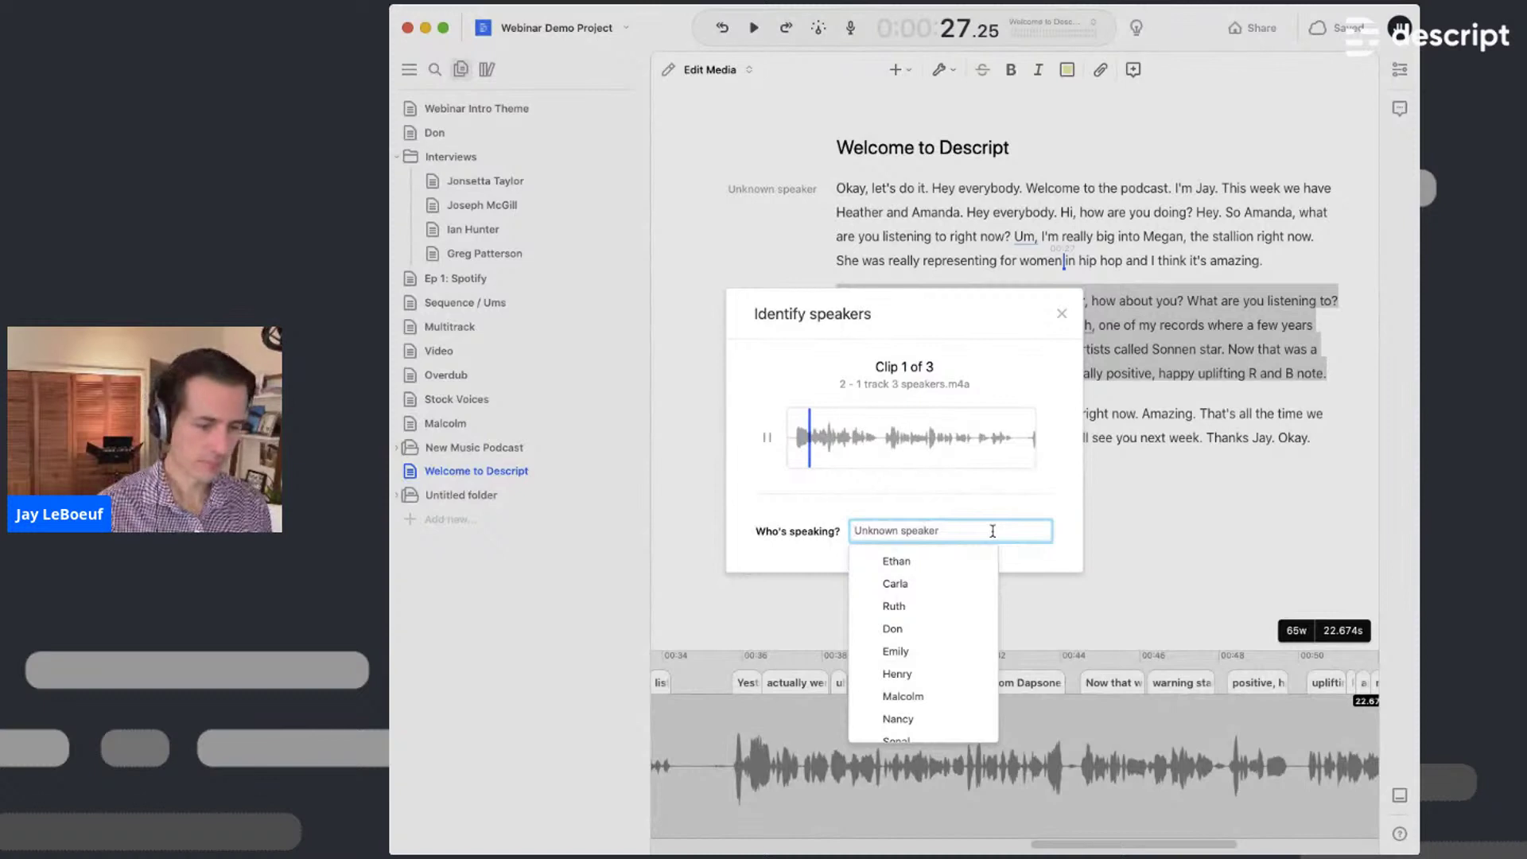
pyautogui.write('Amanda')
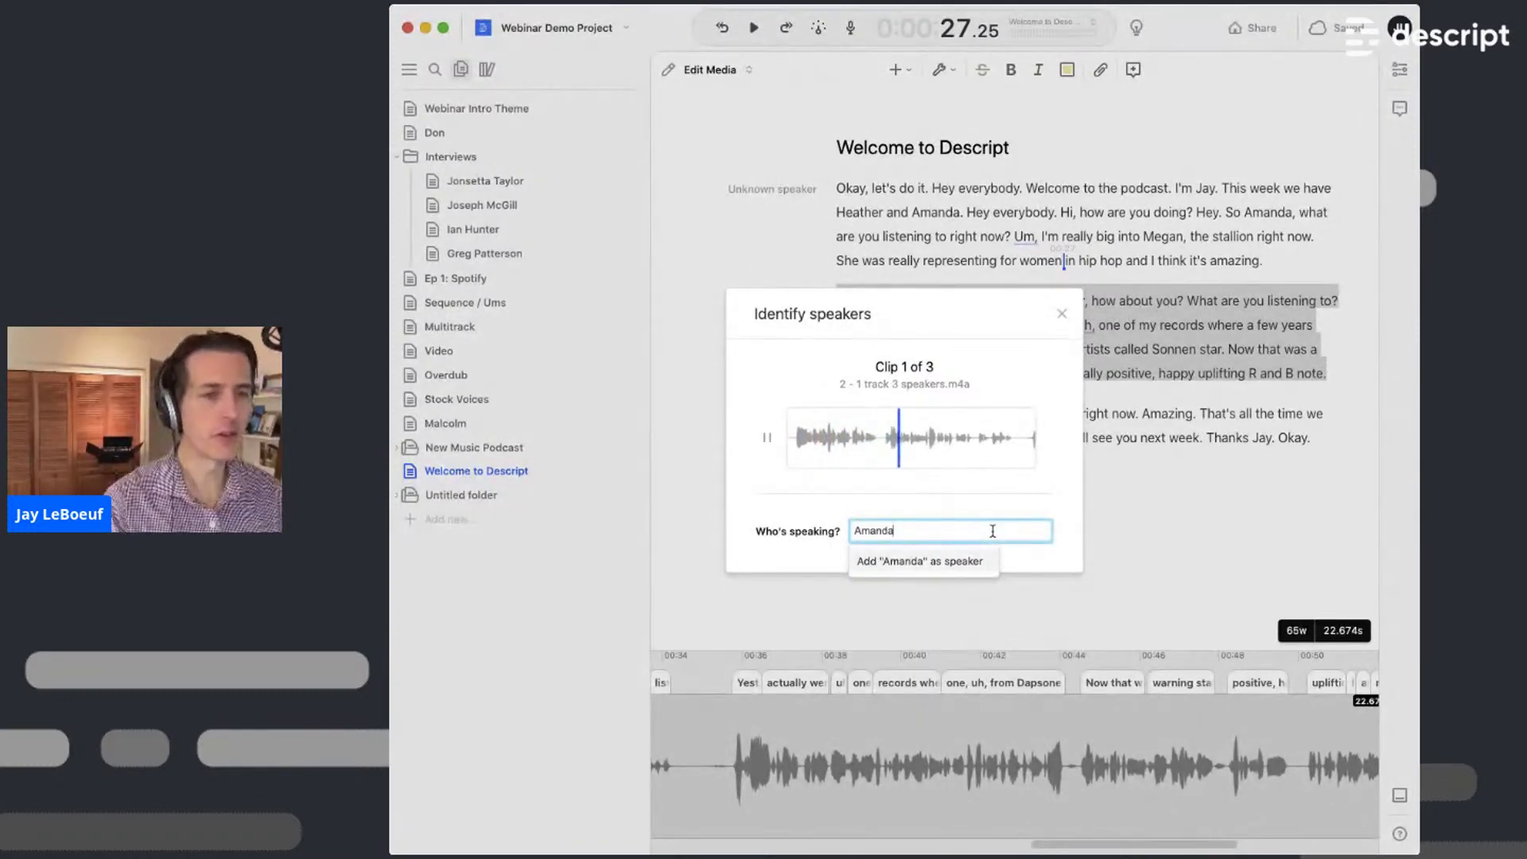
pyautogui.press('Return')
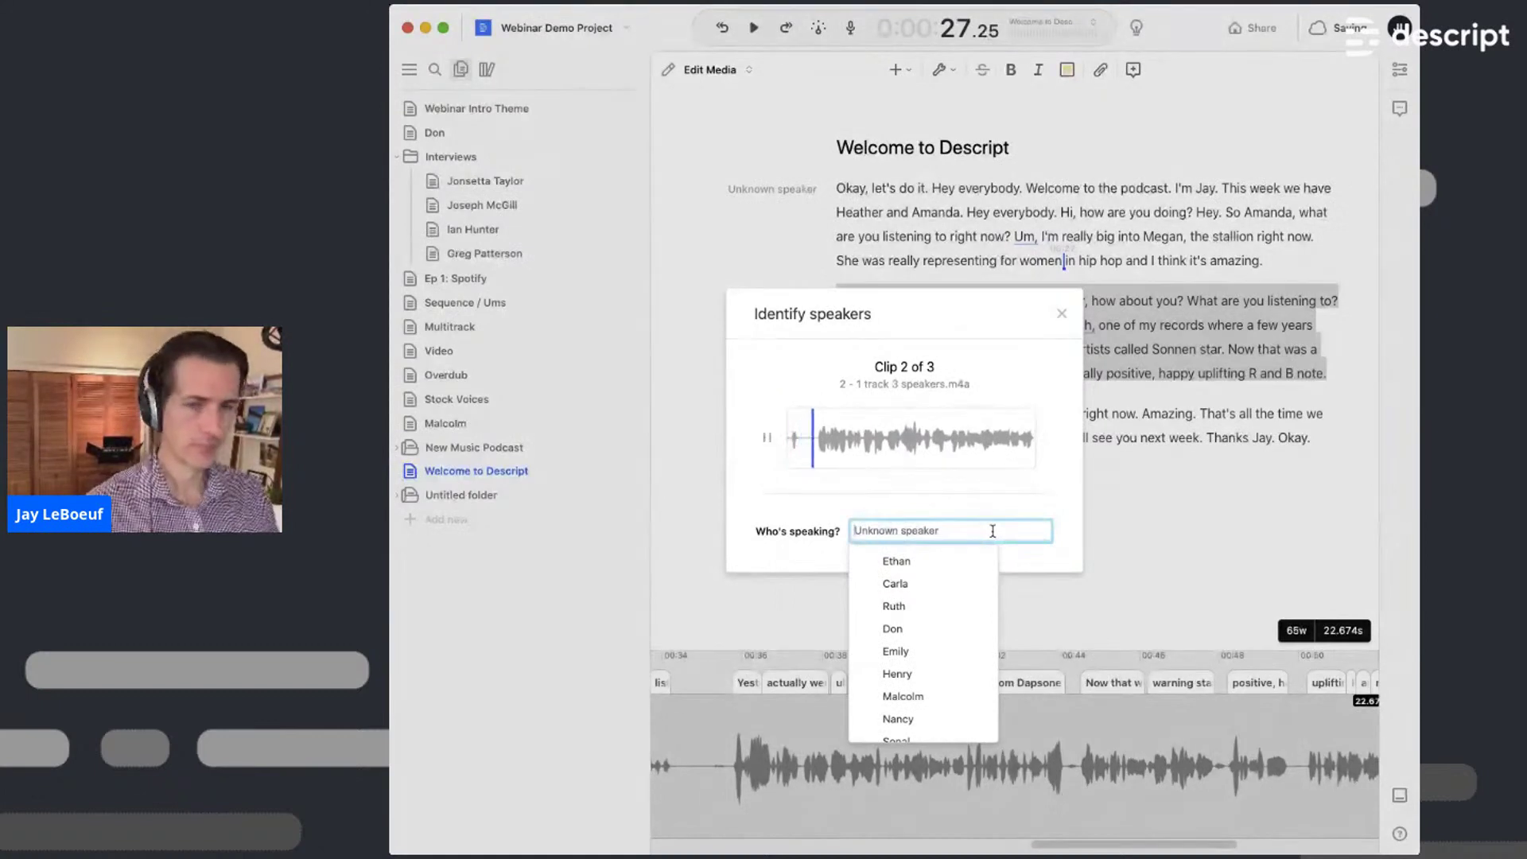
pyautogui.write('Jay')
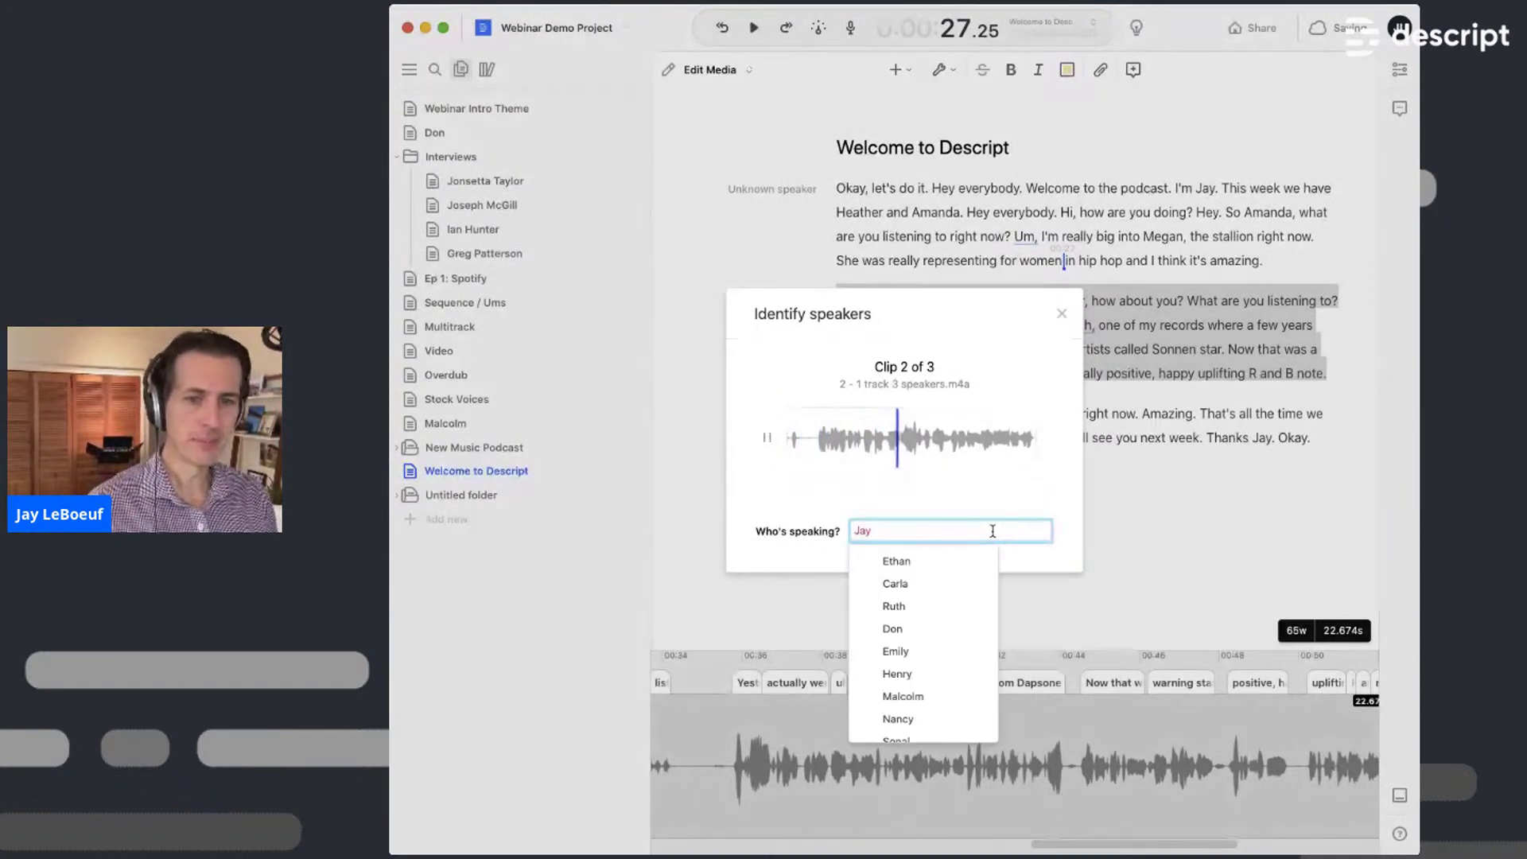
pyautogui.press('Return')
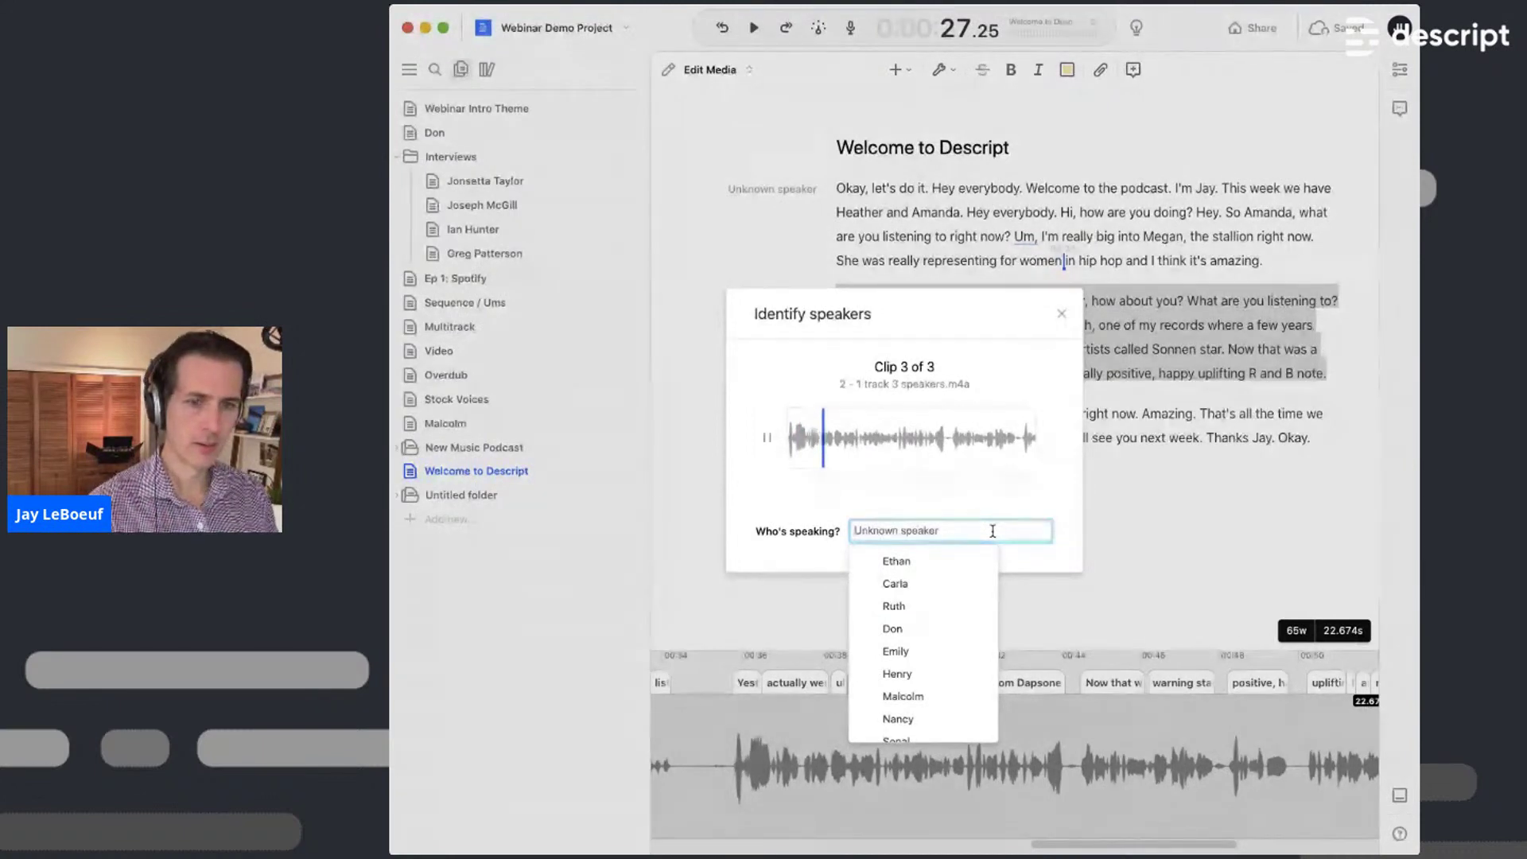
pyautogui.write('Heather')
pyautogui.press('Return')
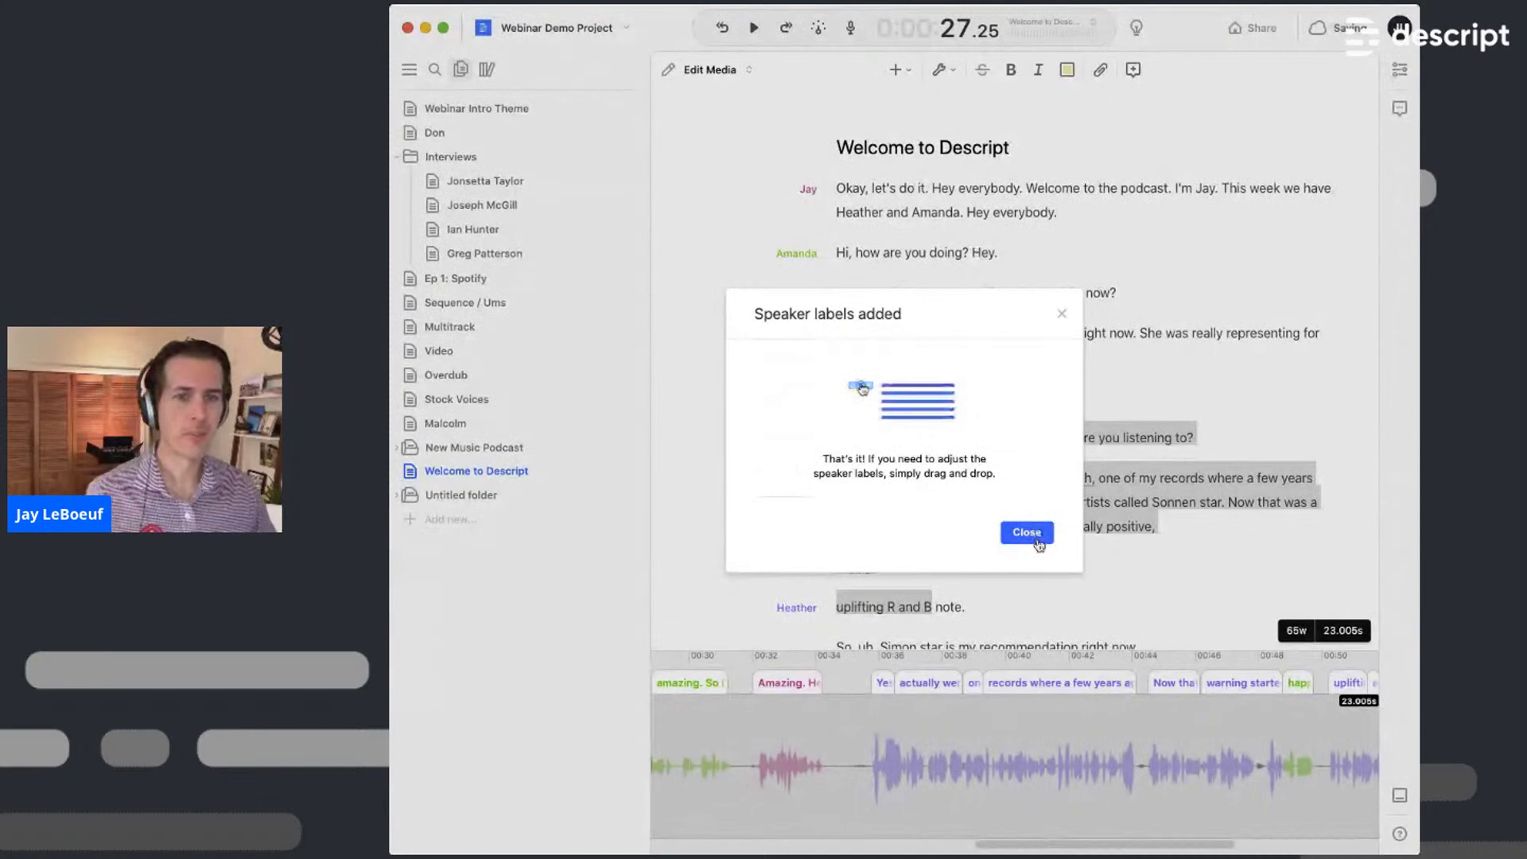
pyautogui.click(1027, 532)
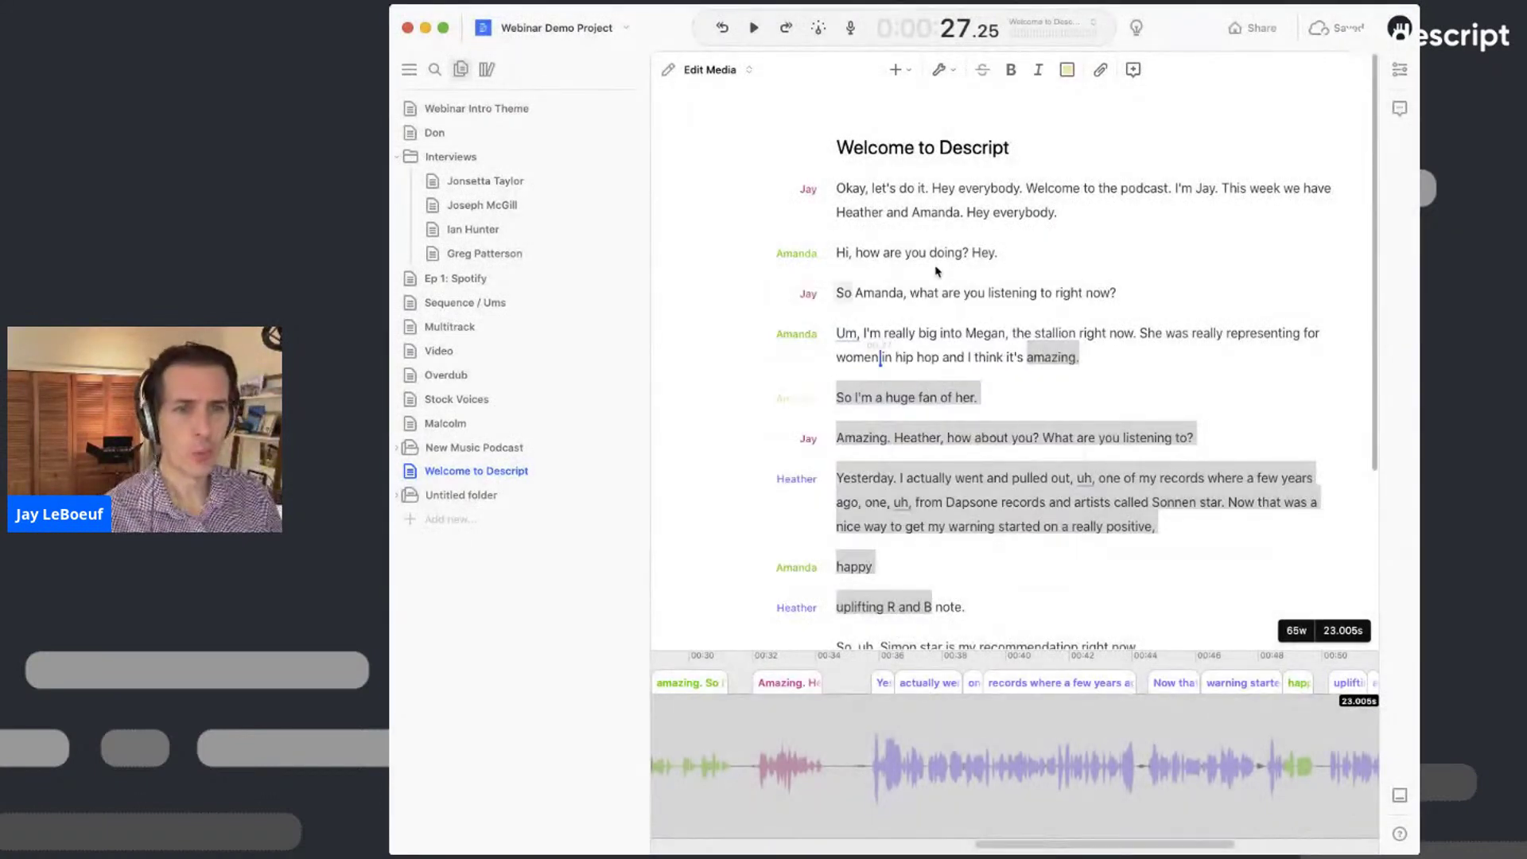
# - Play the composition from the start of the transcript to check the speaker labels against an enlarged view of the waveform
pyautogui.click(838, 189)
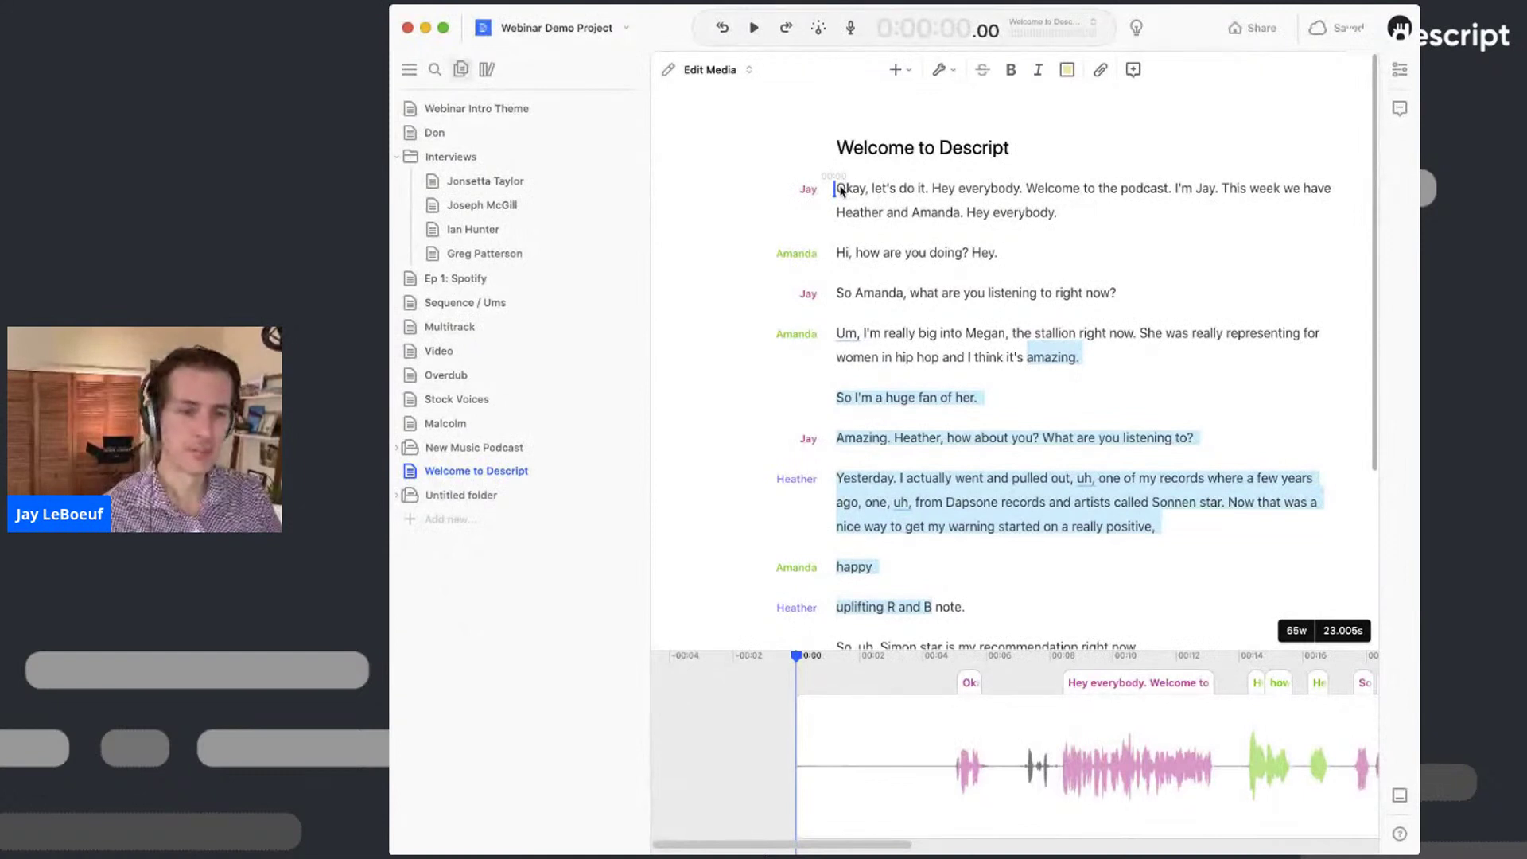
pyautogui.press('space')
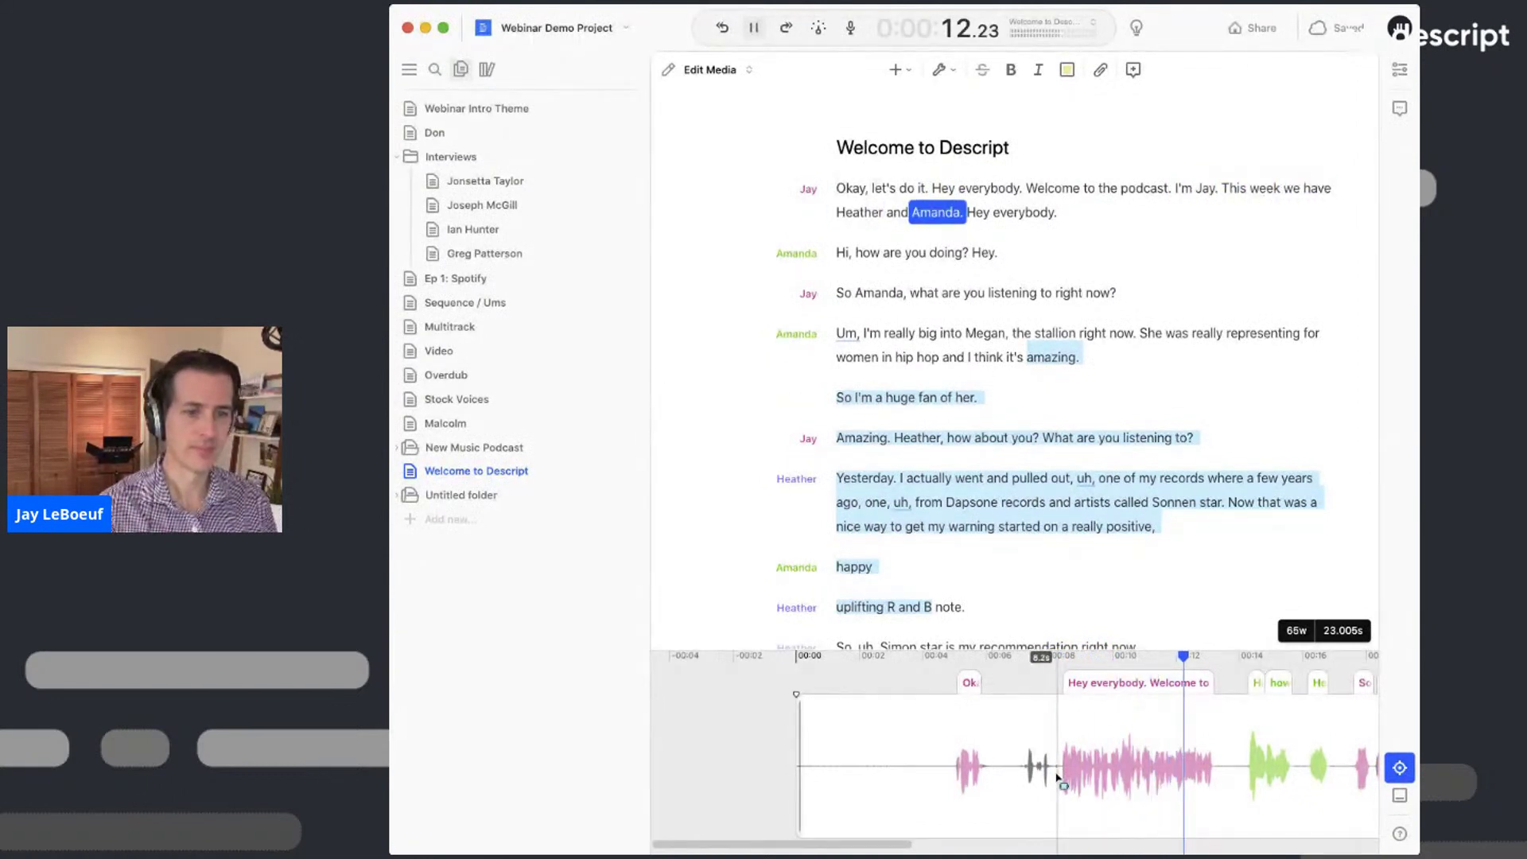
pyautogui.scroll(5, 1062, 771)
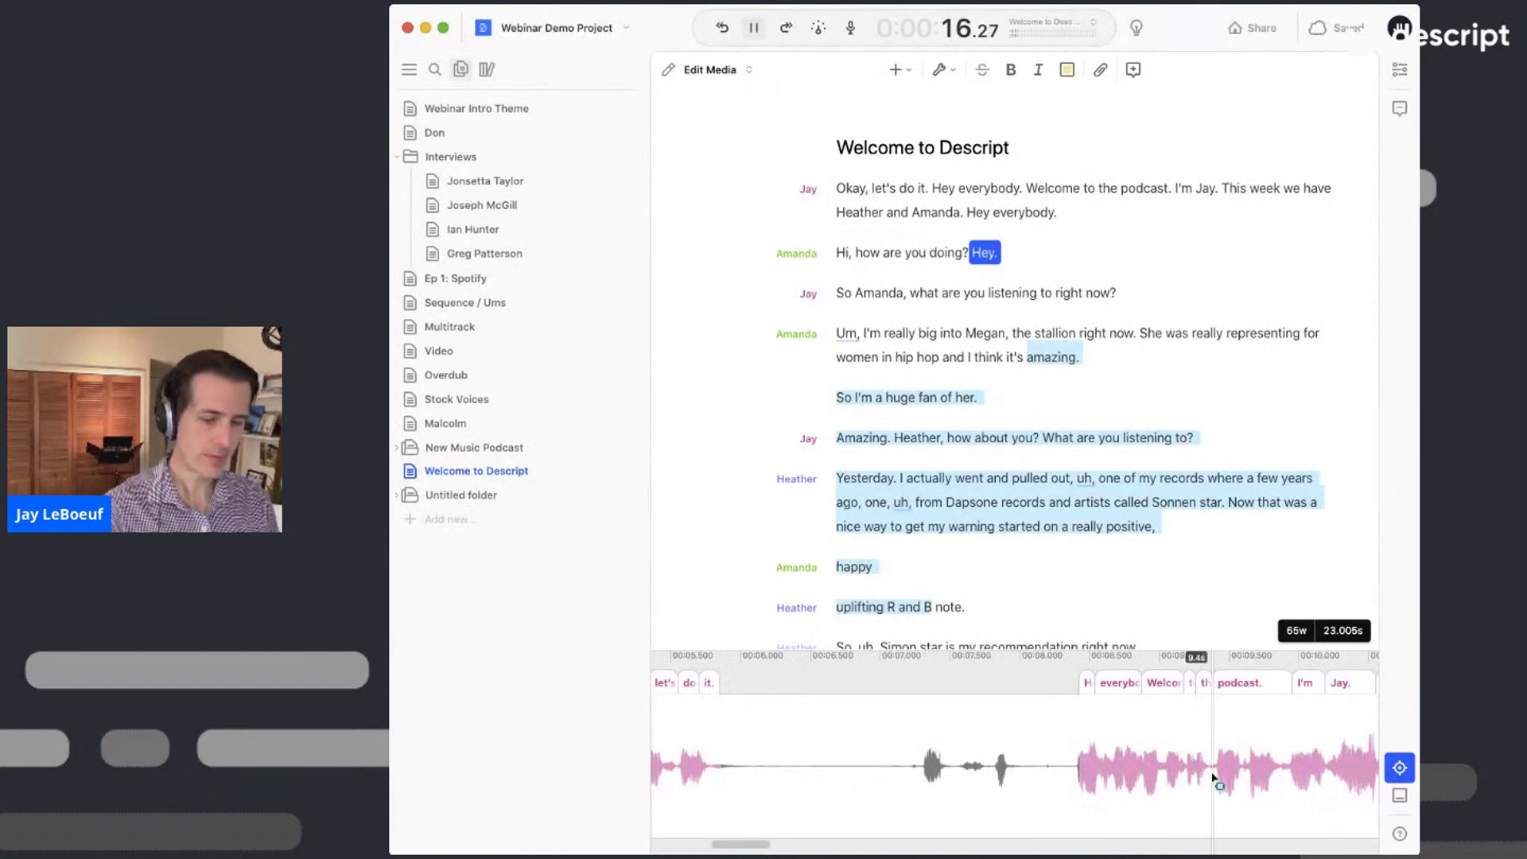
pyautogui.press('space')
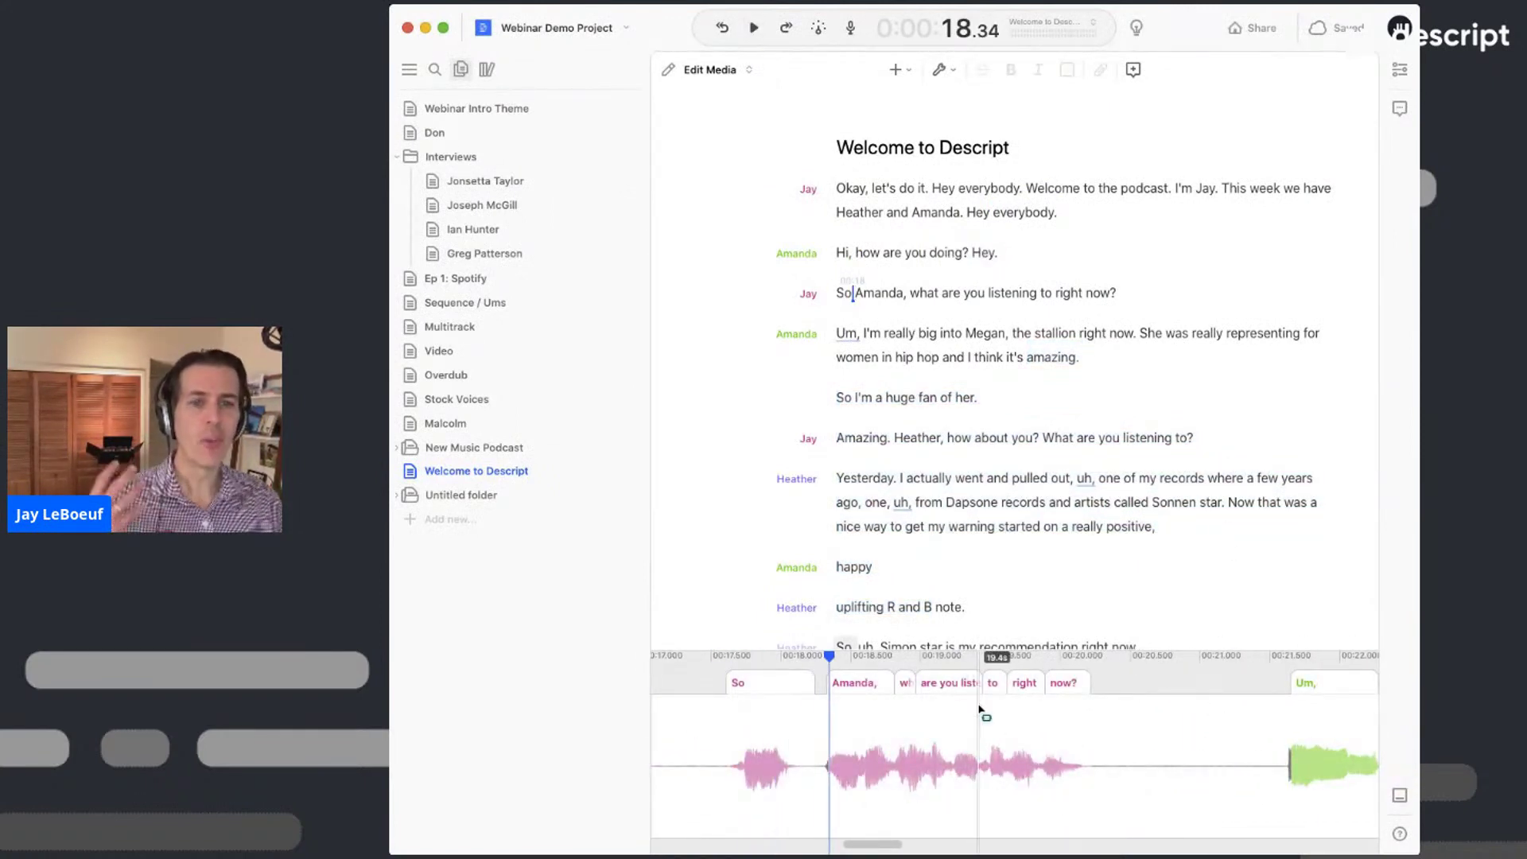
# - Cut the passage from the question "what are you listening to right now?" through "So I'm a huge fan of her." out of the transcript
pyautogui.tripleClick(883, 298)
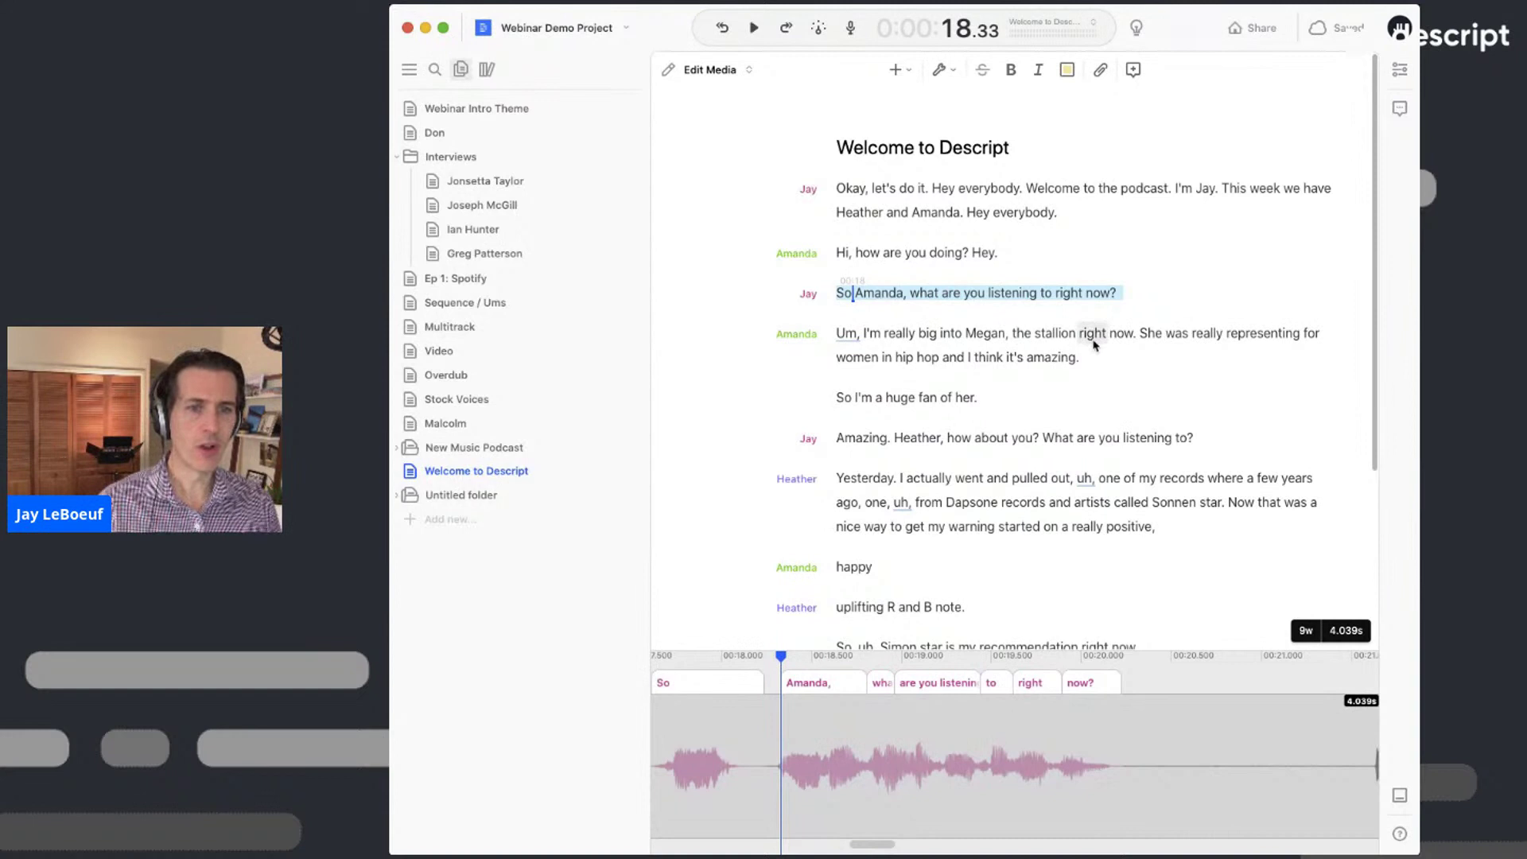
pyautogui.keyDown('shift'); pyautogui.click(1066, 408); pyautogui.keyUp('shift')
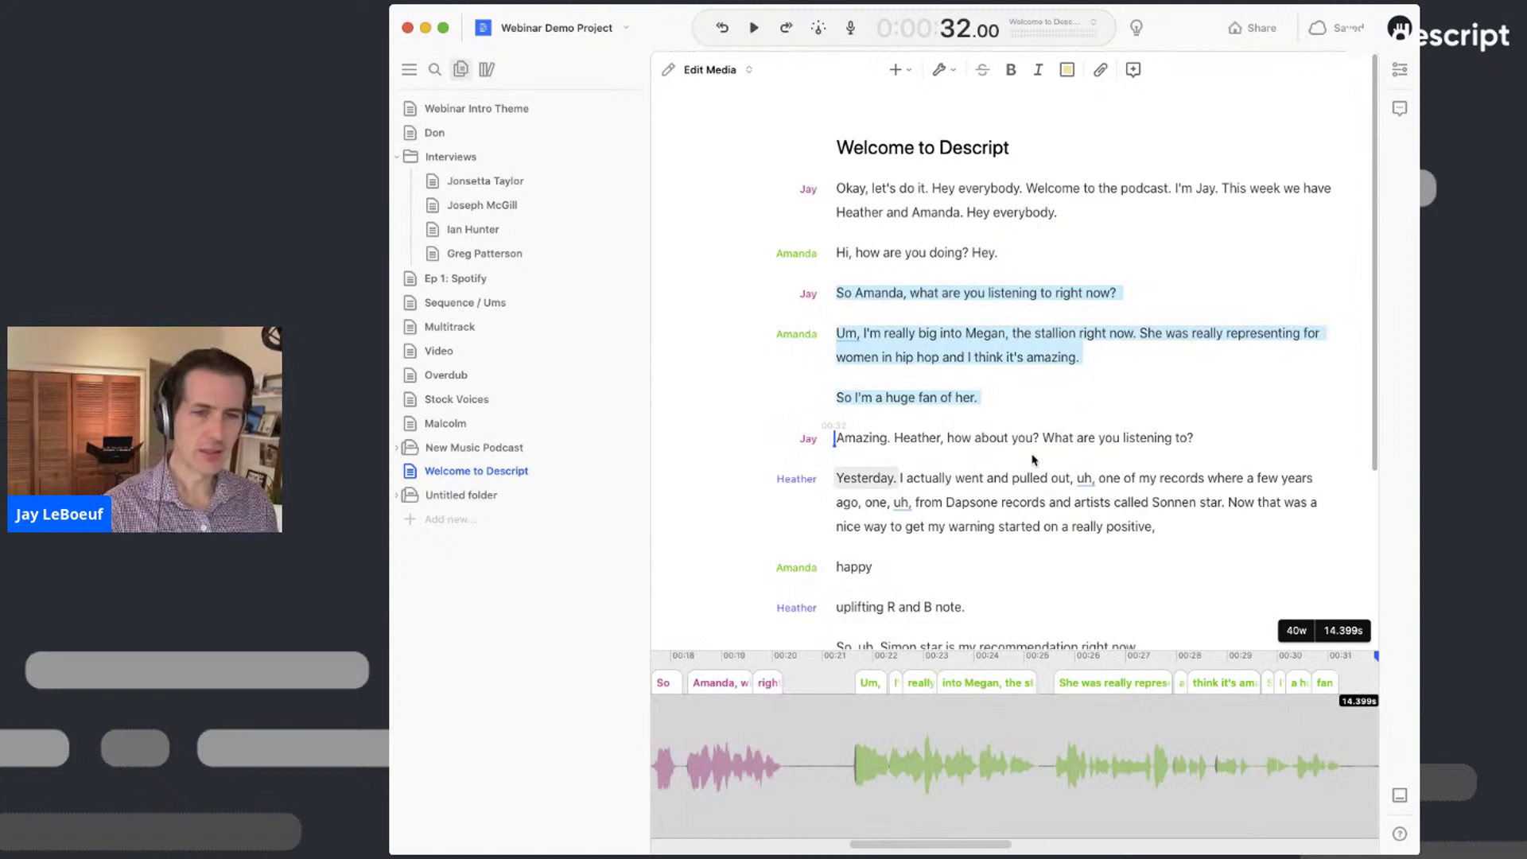
pyautogui.press('BackSpace')
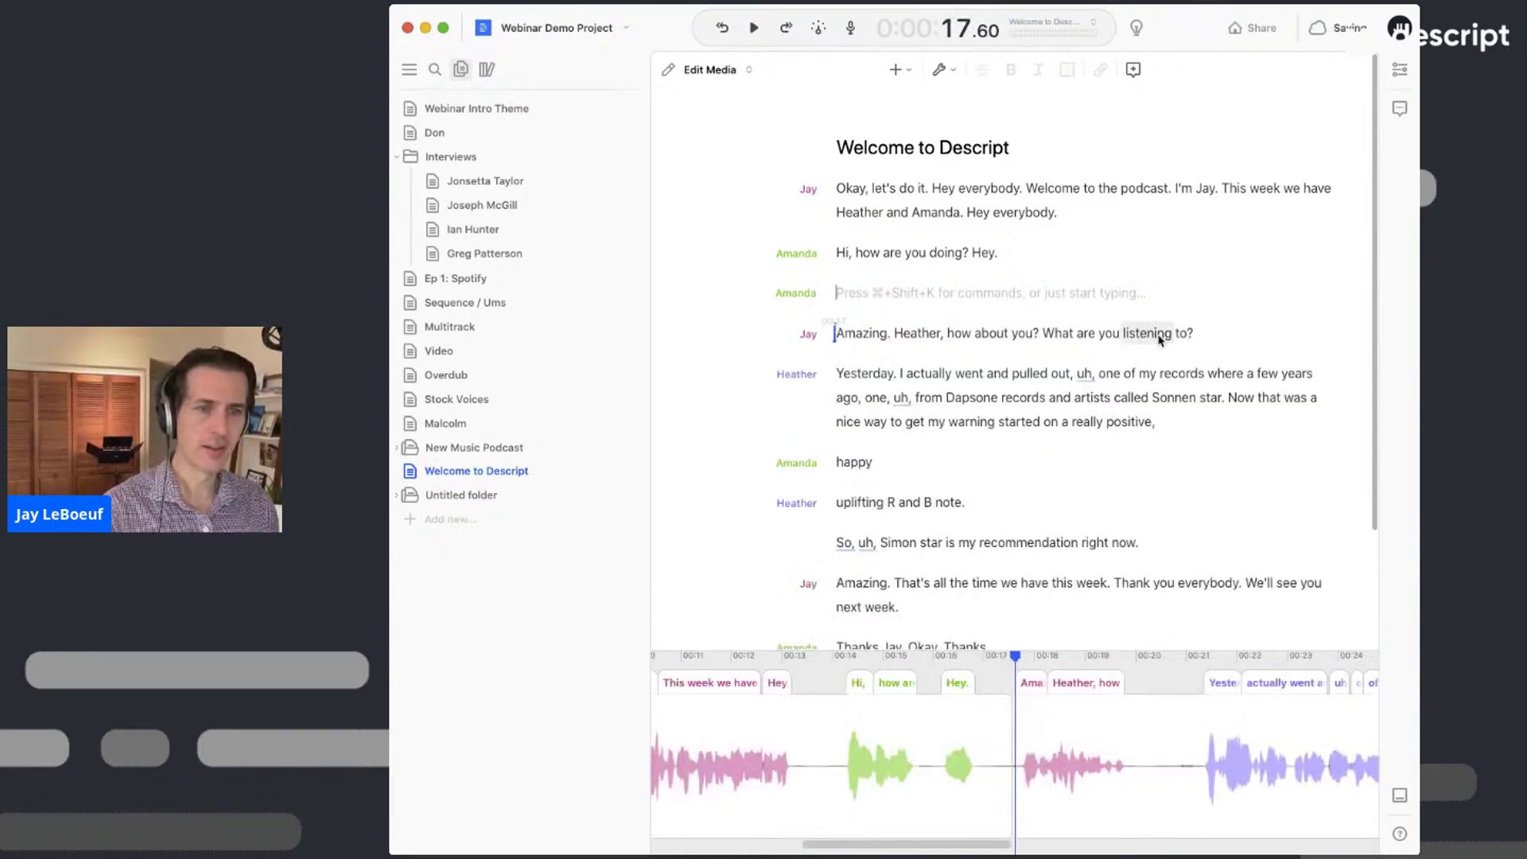
# - Paste the cut passage after "Simon star is my recommendation right now." and undo the paste
pyautogui.click(1198, 455)
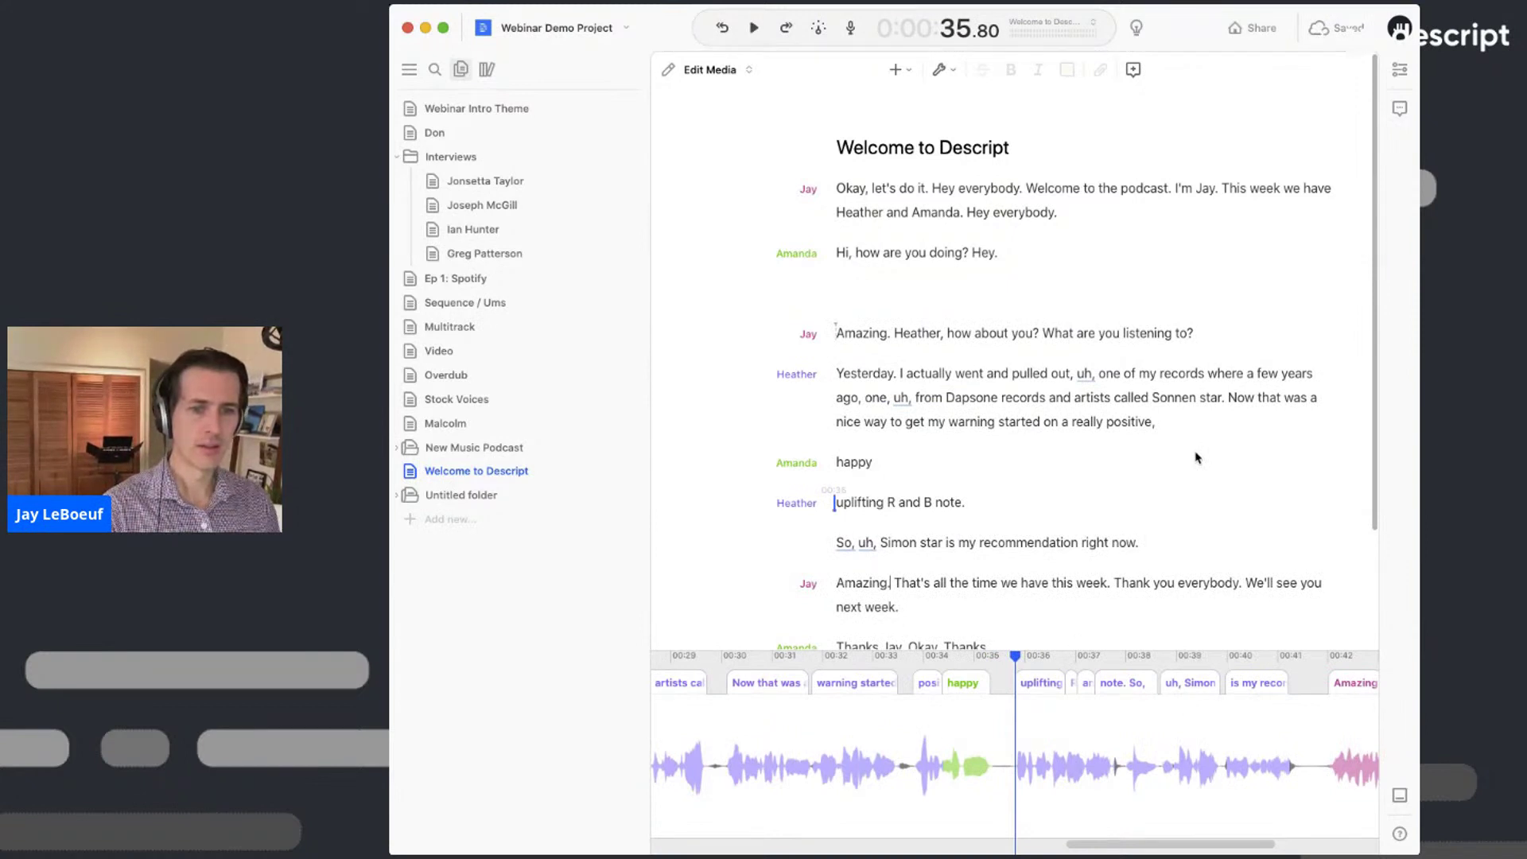
pyautogui.press('super+v')
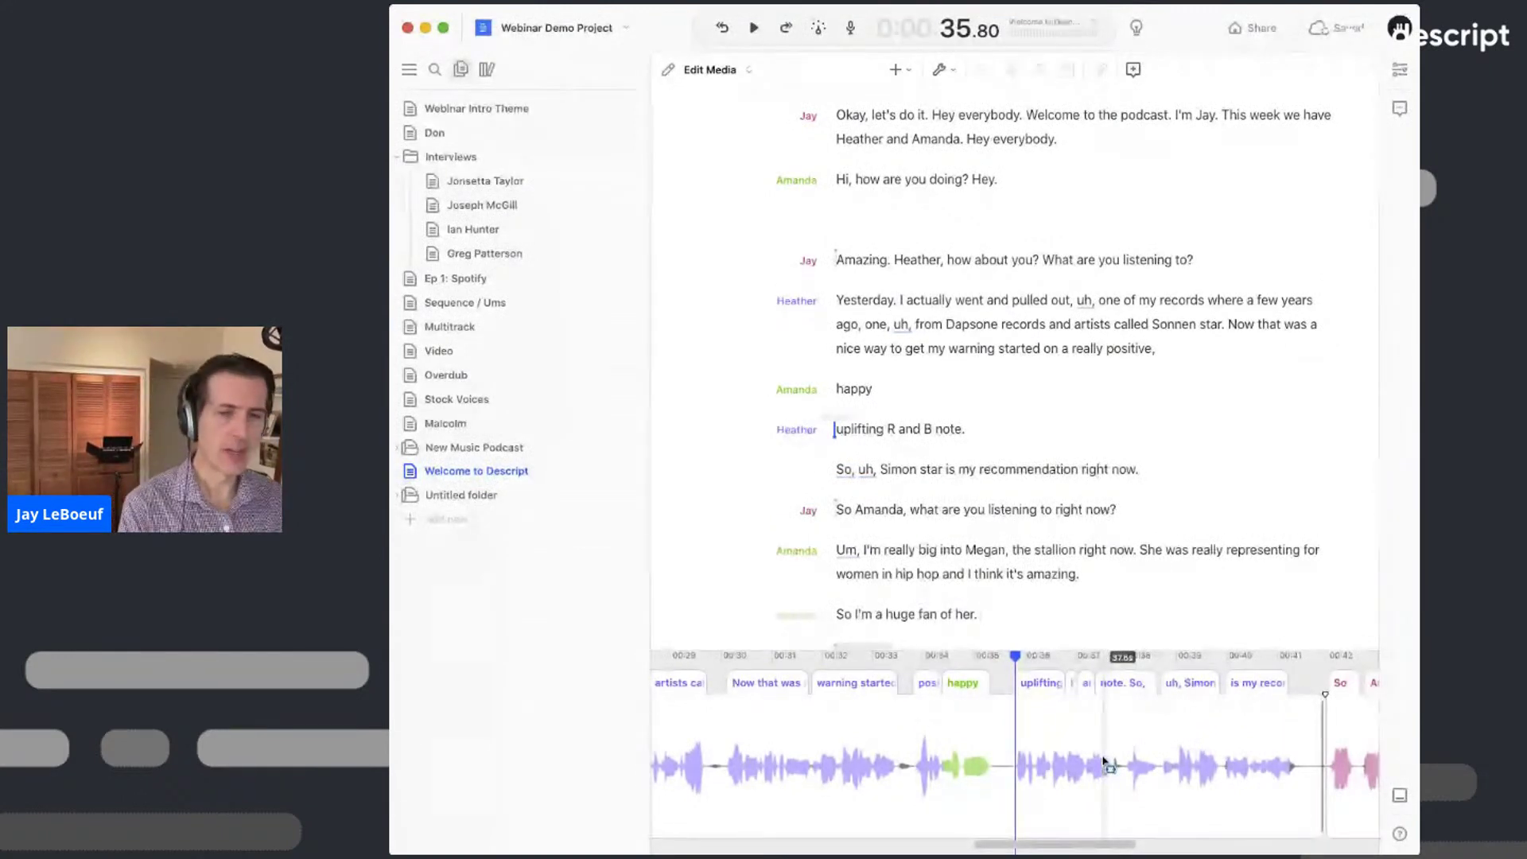
pyautogui.press('super+z')
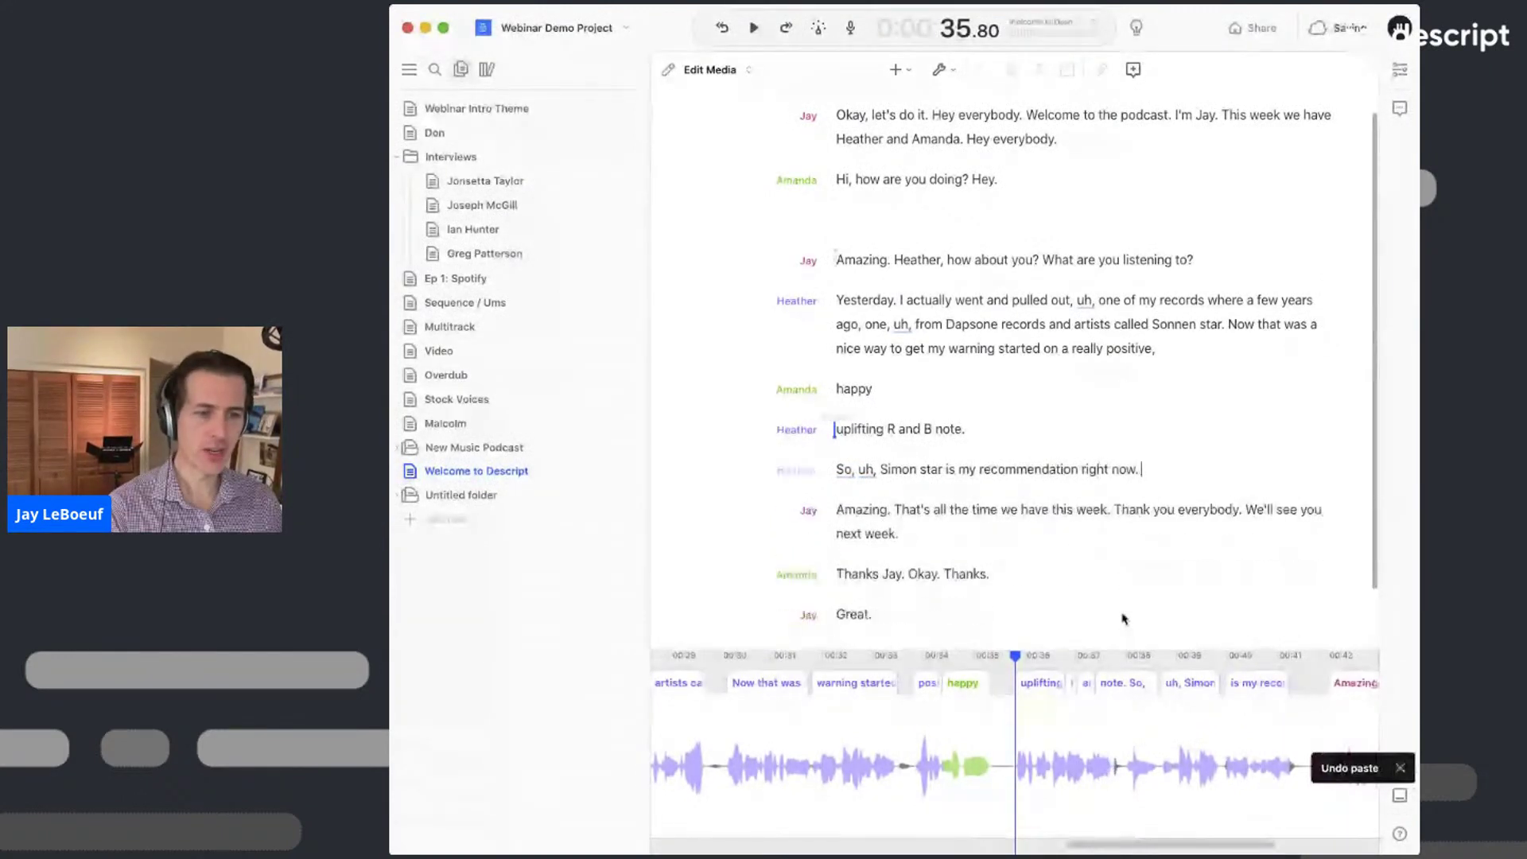
pyautogui.press('super+z')
# - Delete the empty paragraph after "Hi, how are you doing? Hey." in the transcript
pyautogui.hscroll(-10, 1032, 775)
pyautogui.scroll(-5, 1032, 776)
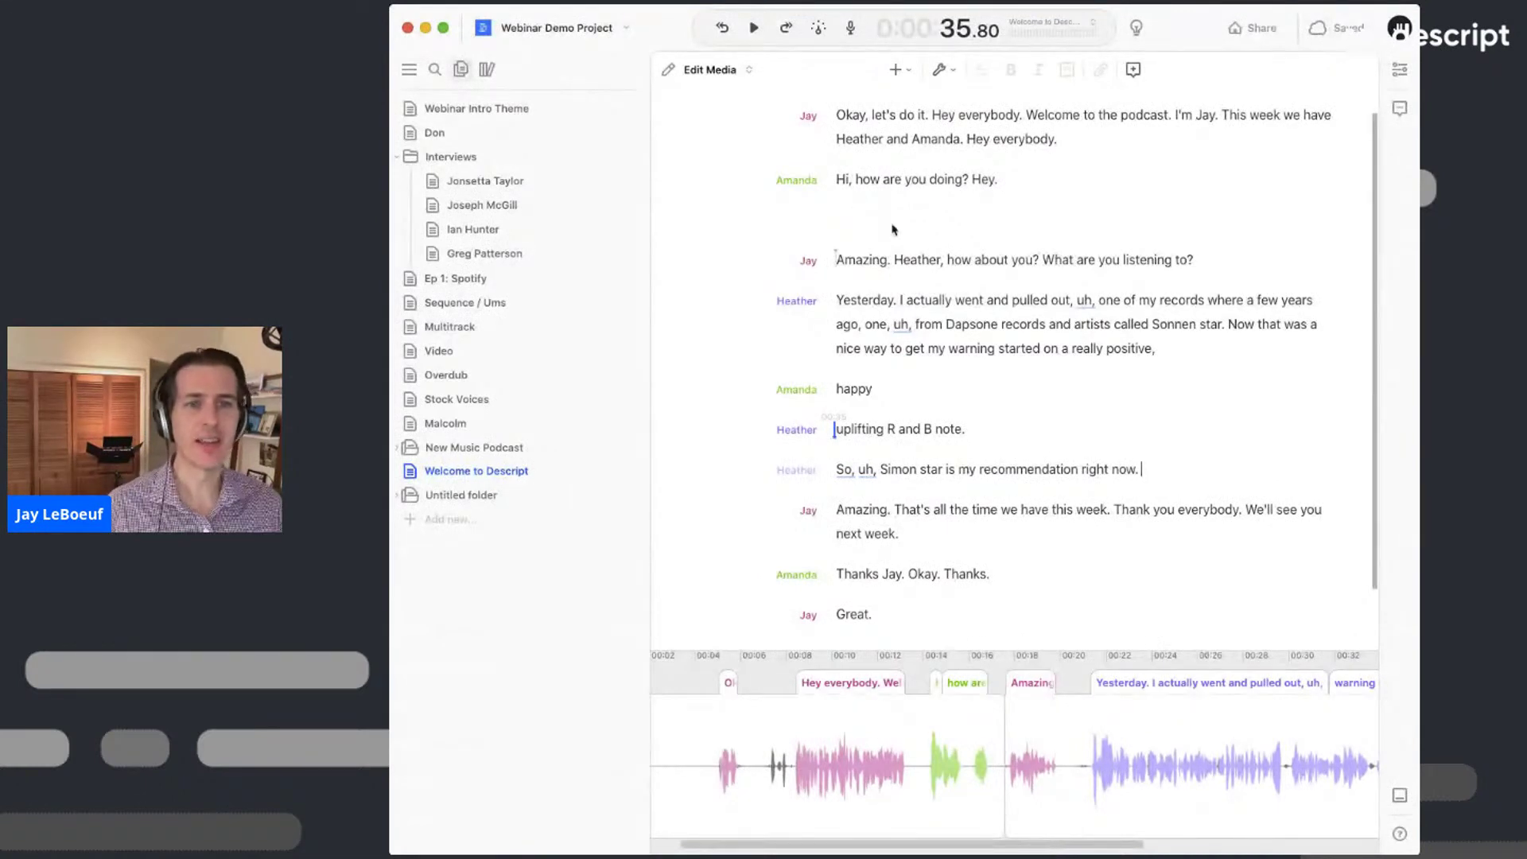
pyautogui.click(891, 223)
pyautogui.press('BackSpace')
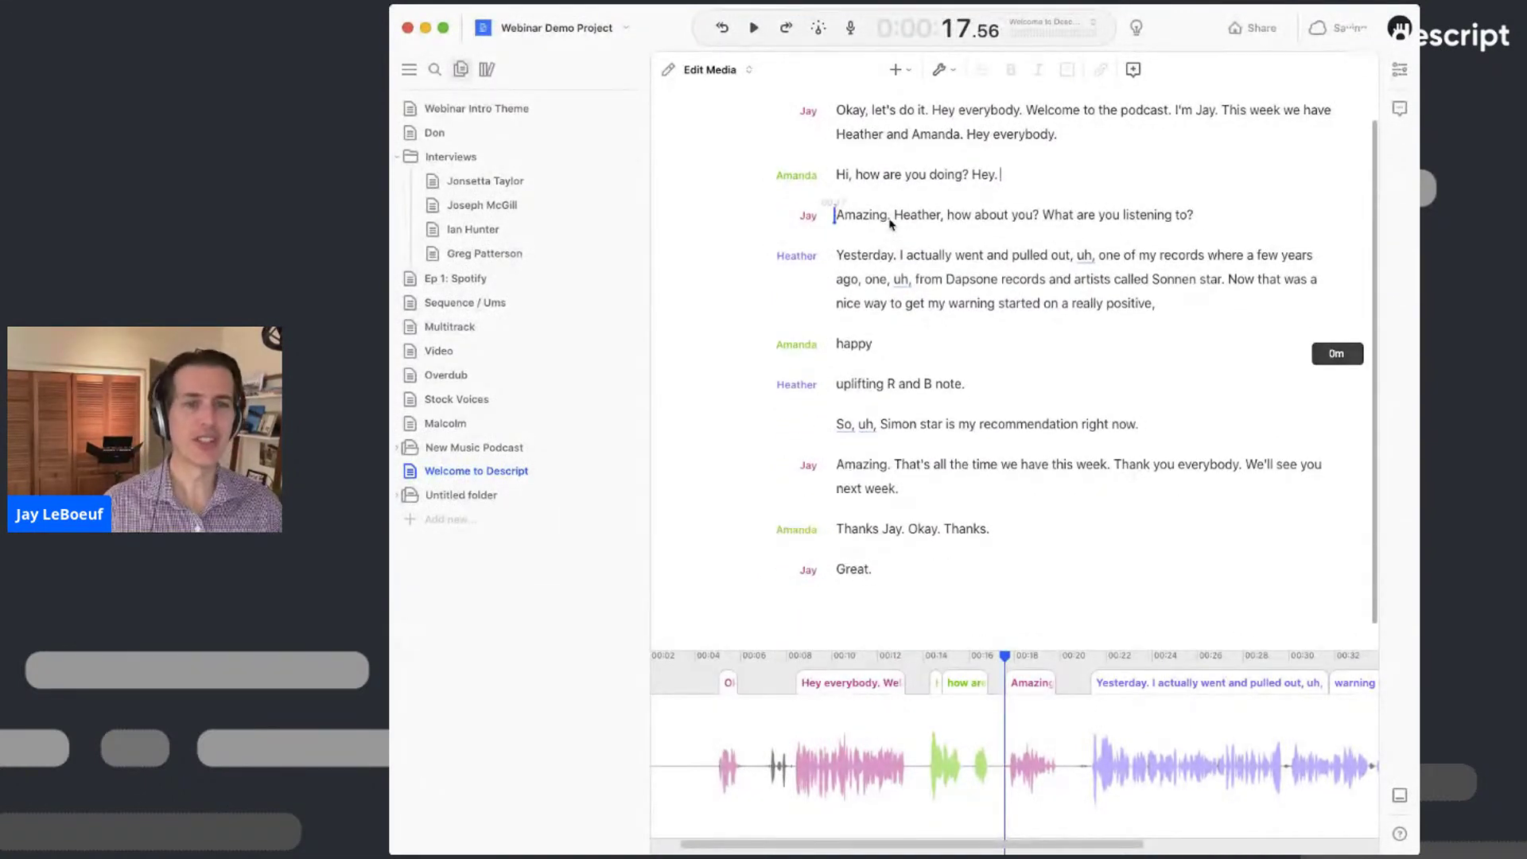
pyautogui.scroll(2, 952, 292)
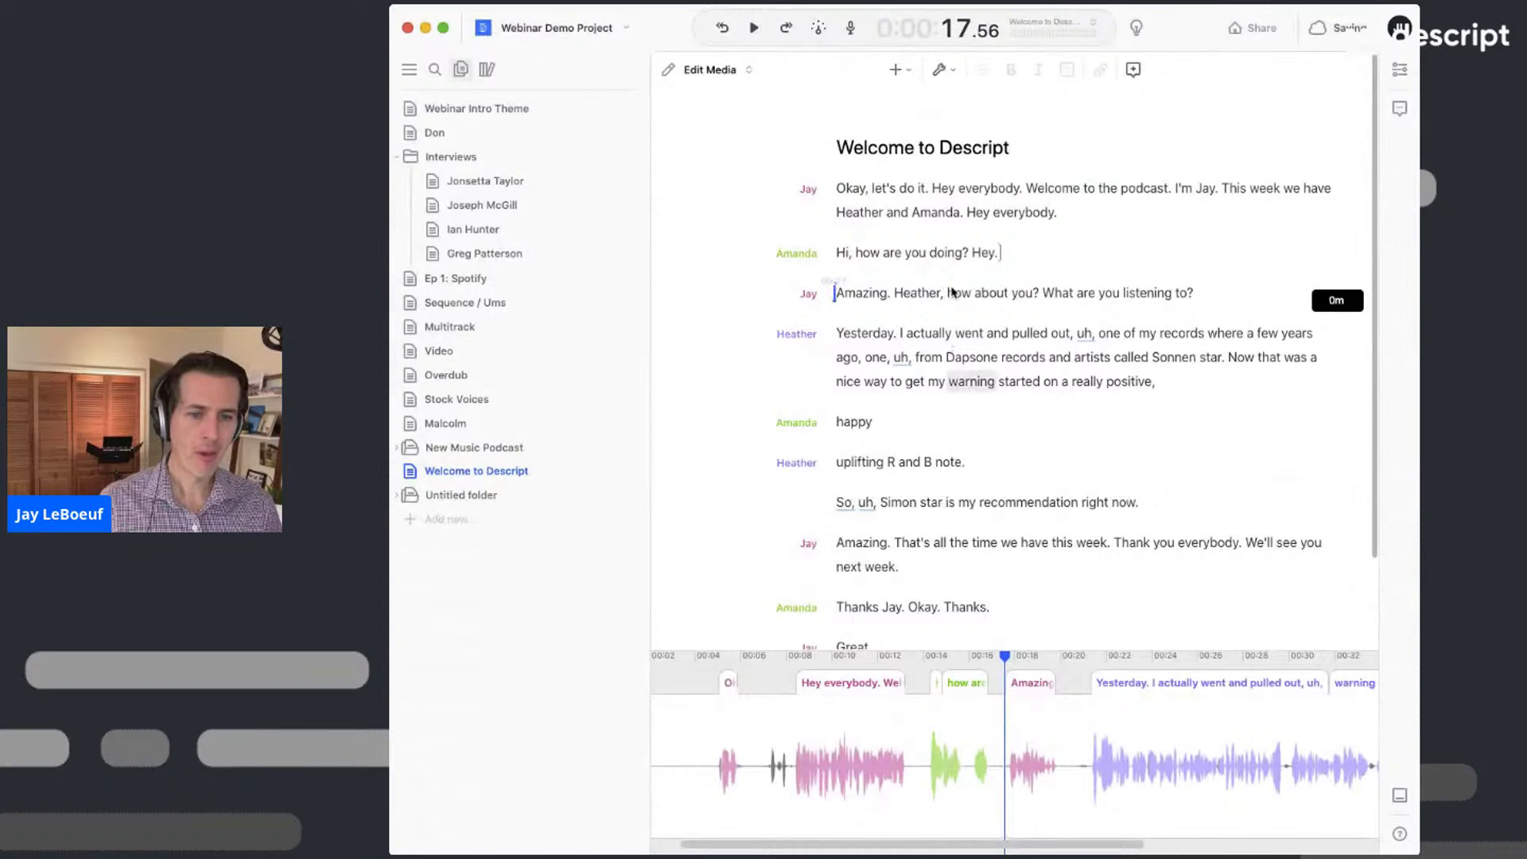
pyautogui.hscroll(-3, 865, 791)
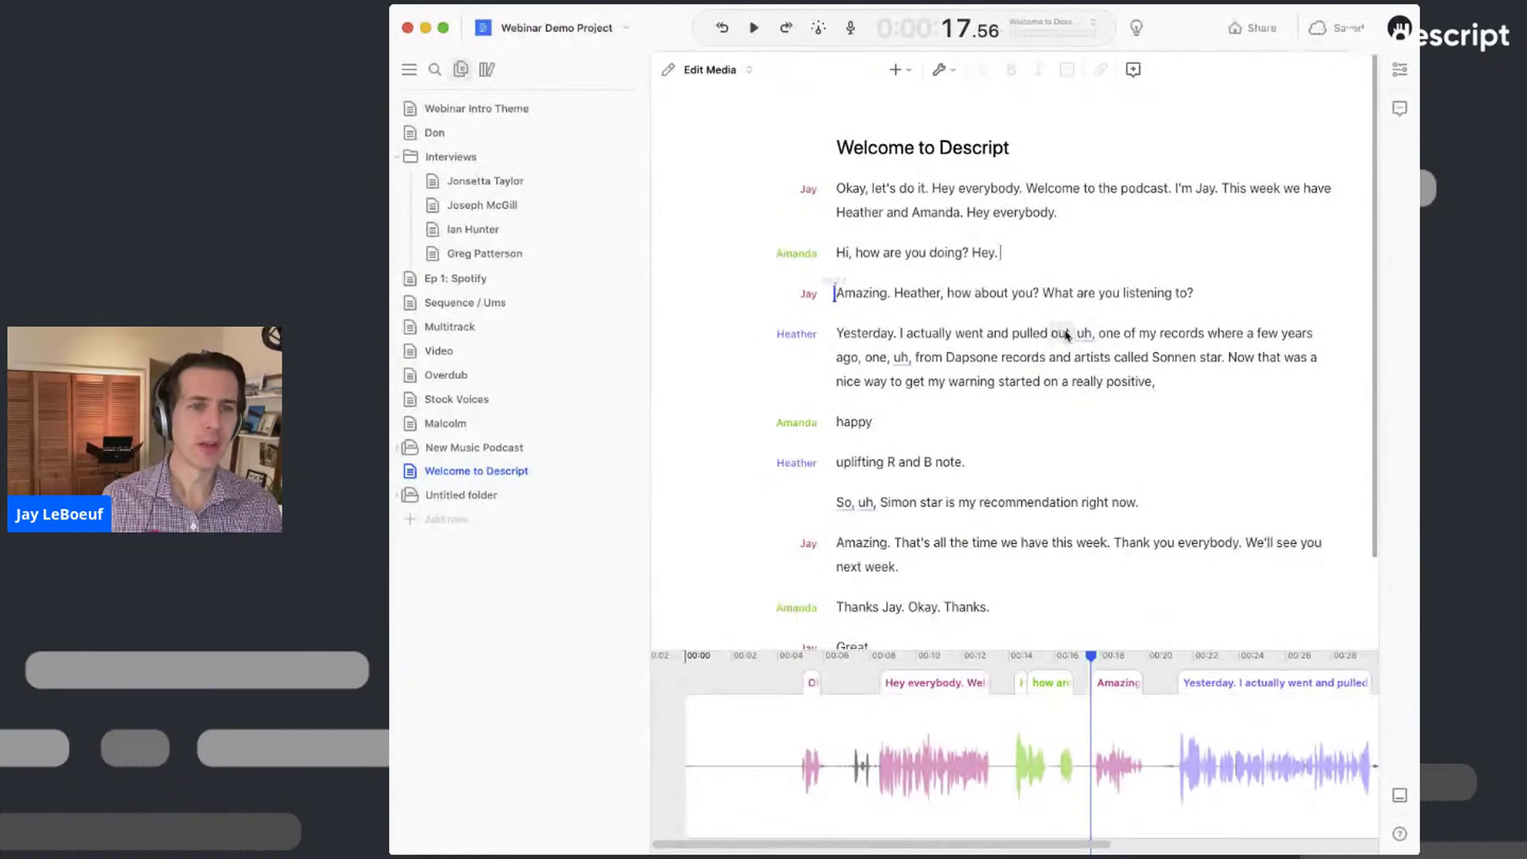
# - Select the word "actually" in the "Yesterday." paragraph and play that passage to hear its filler words
pyautogui.doubleClick(912, 335)
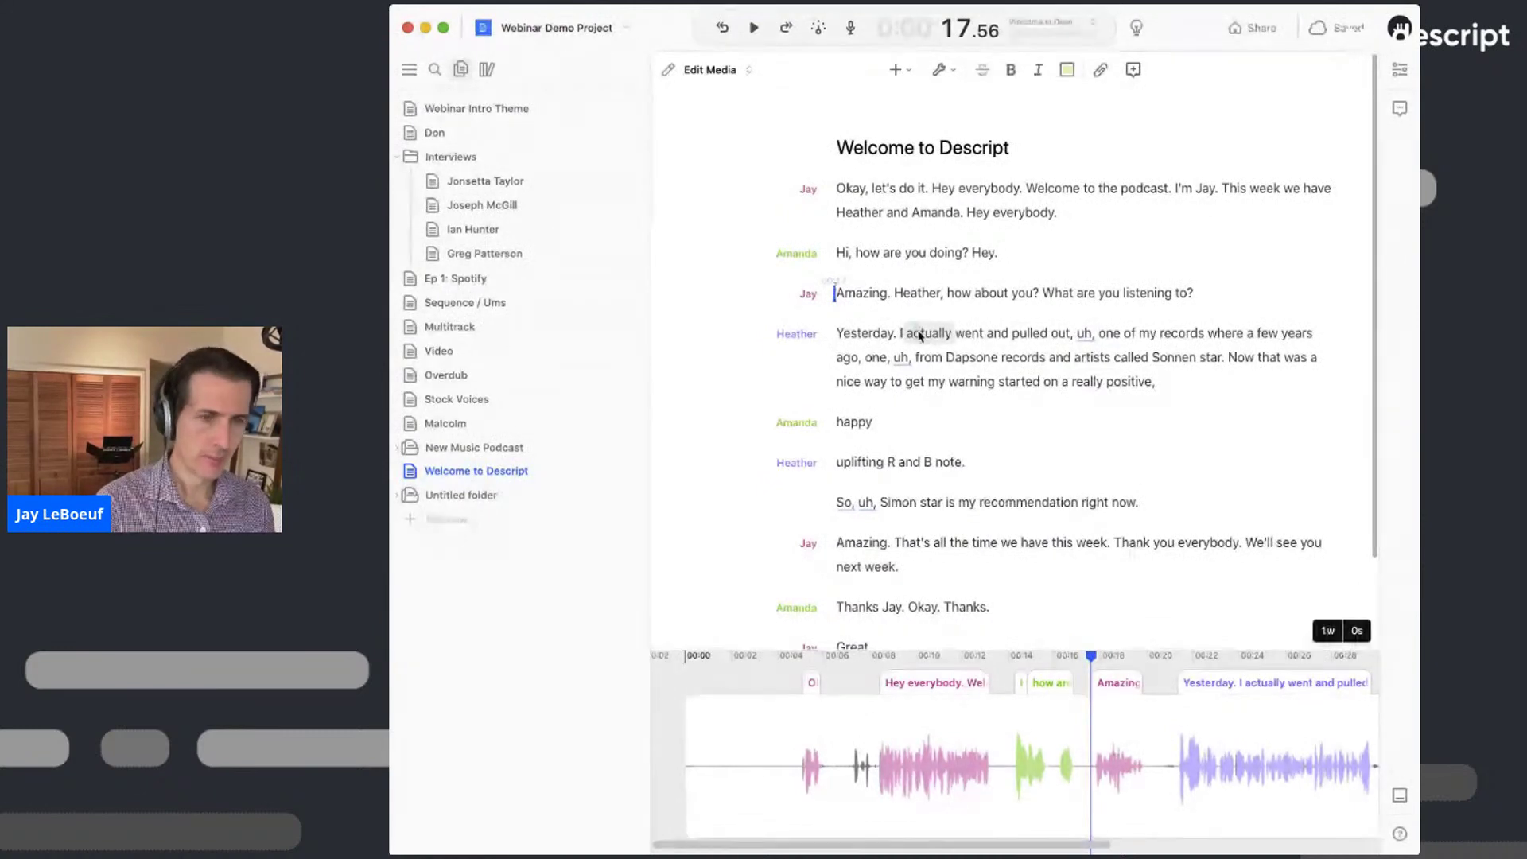
pyautogui.press('space')
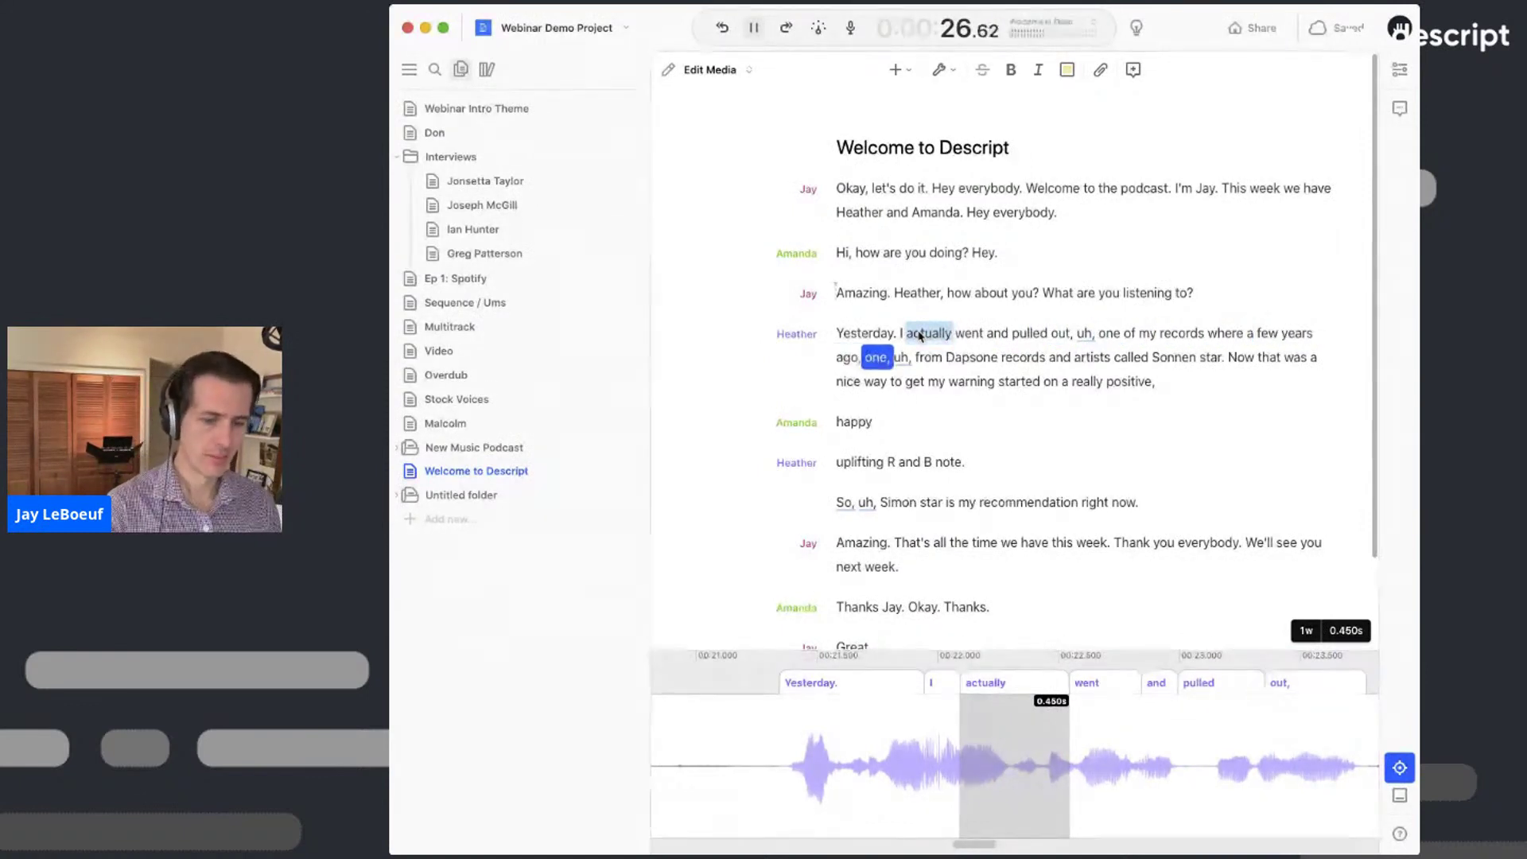
pyautogui.press('space')
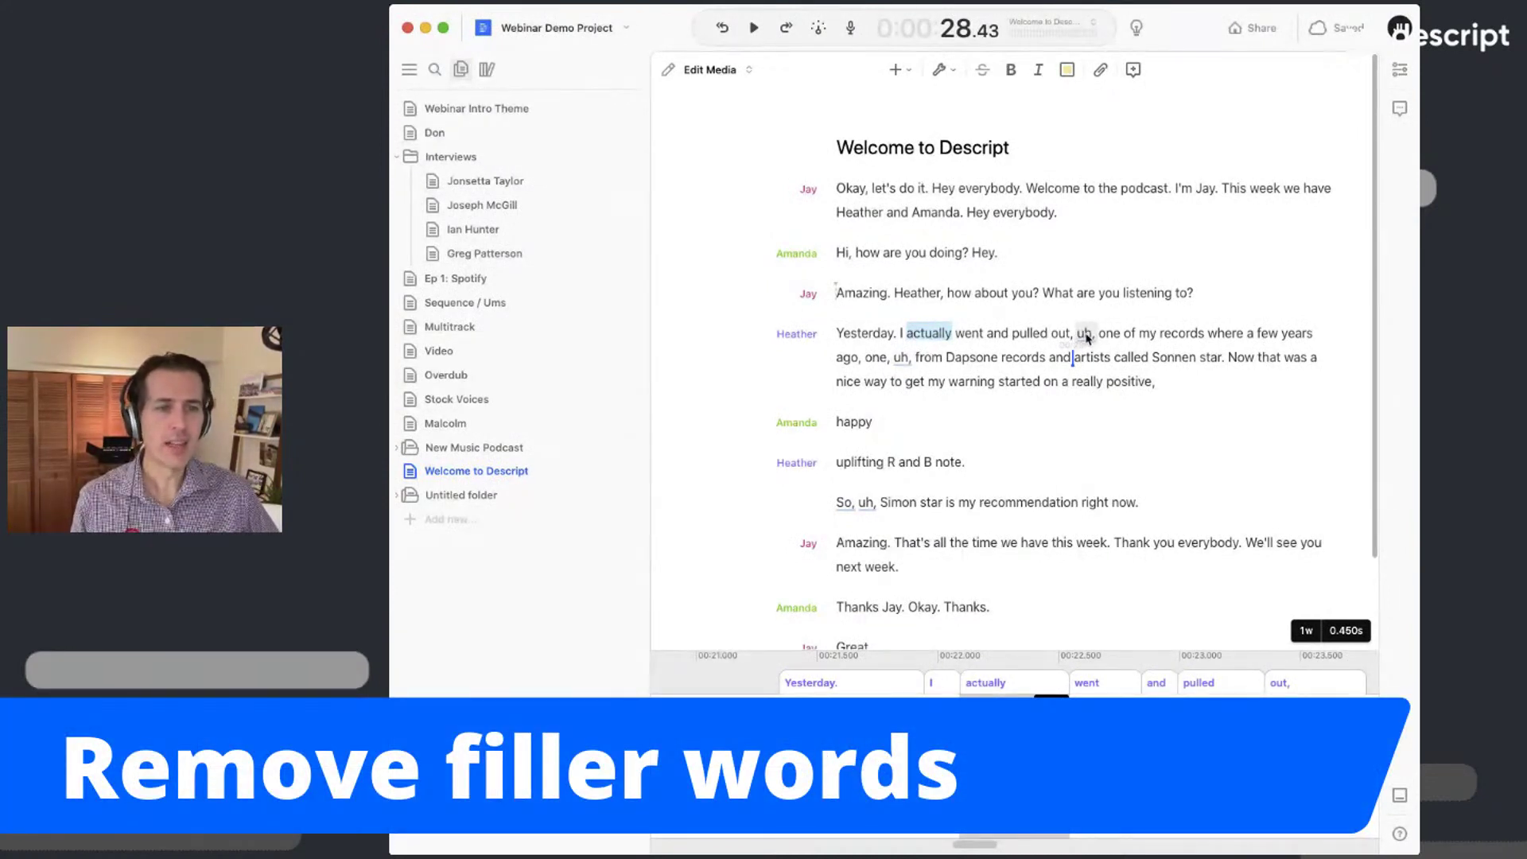
# - Start filler word removal from the "uh" after "pulled out," and review the list of filler words it can filter
pyautogui.rightClick(1086, 337)
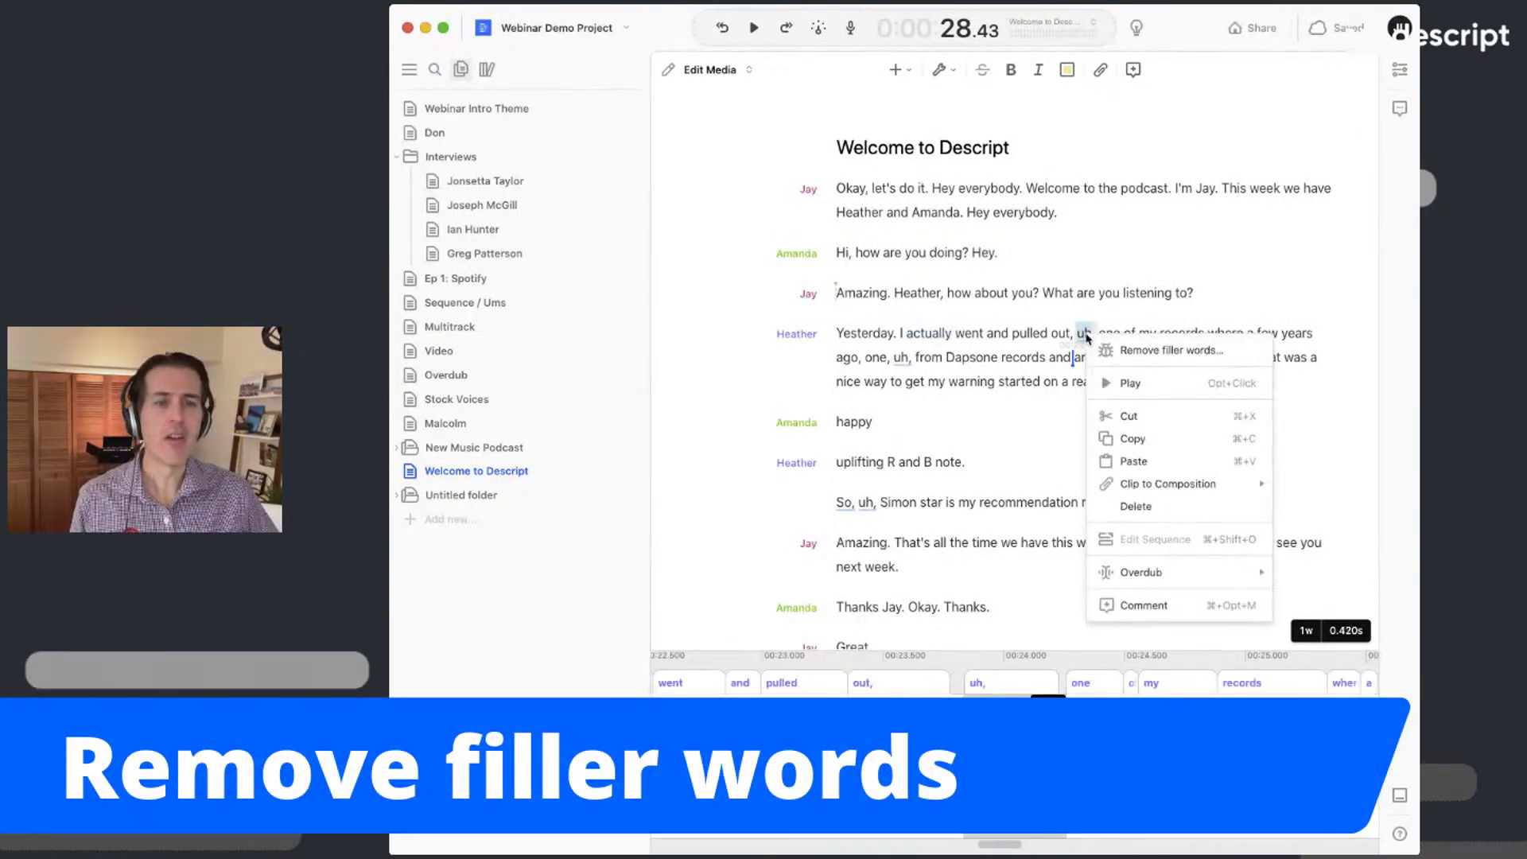
pyautogui.click(1124, 350)
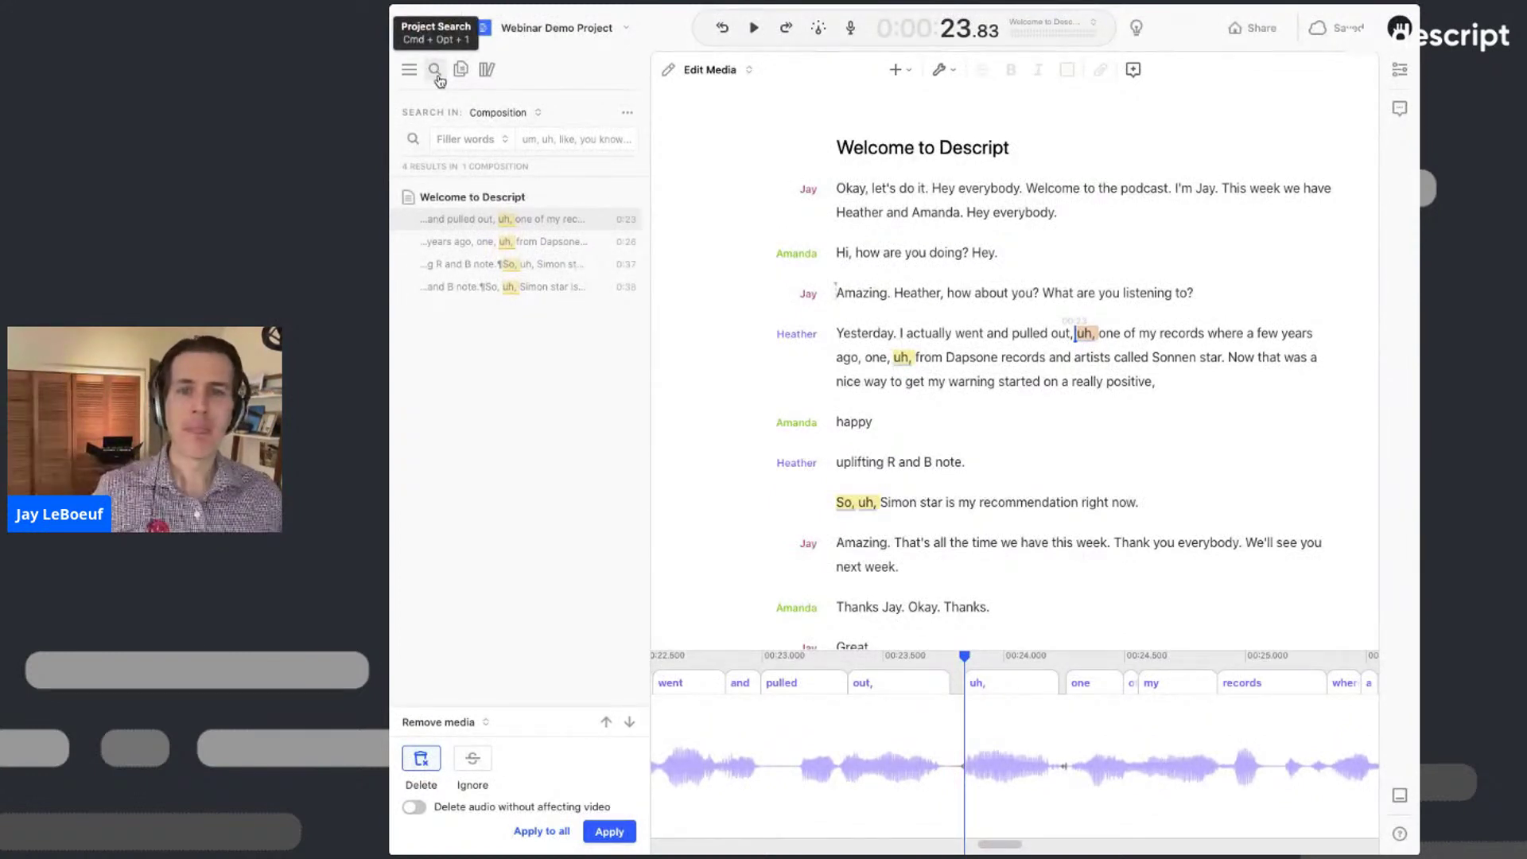
pyautogui.click(573, 145)
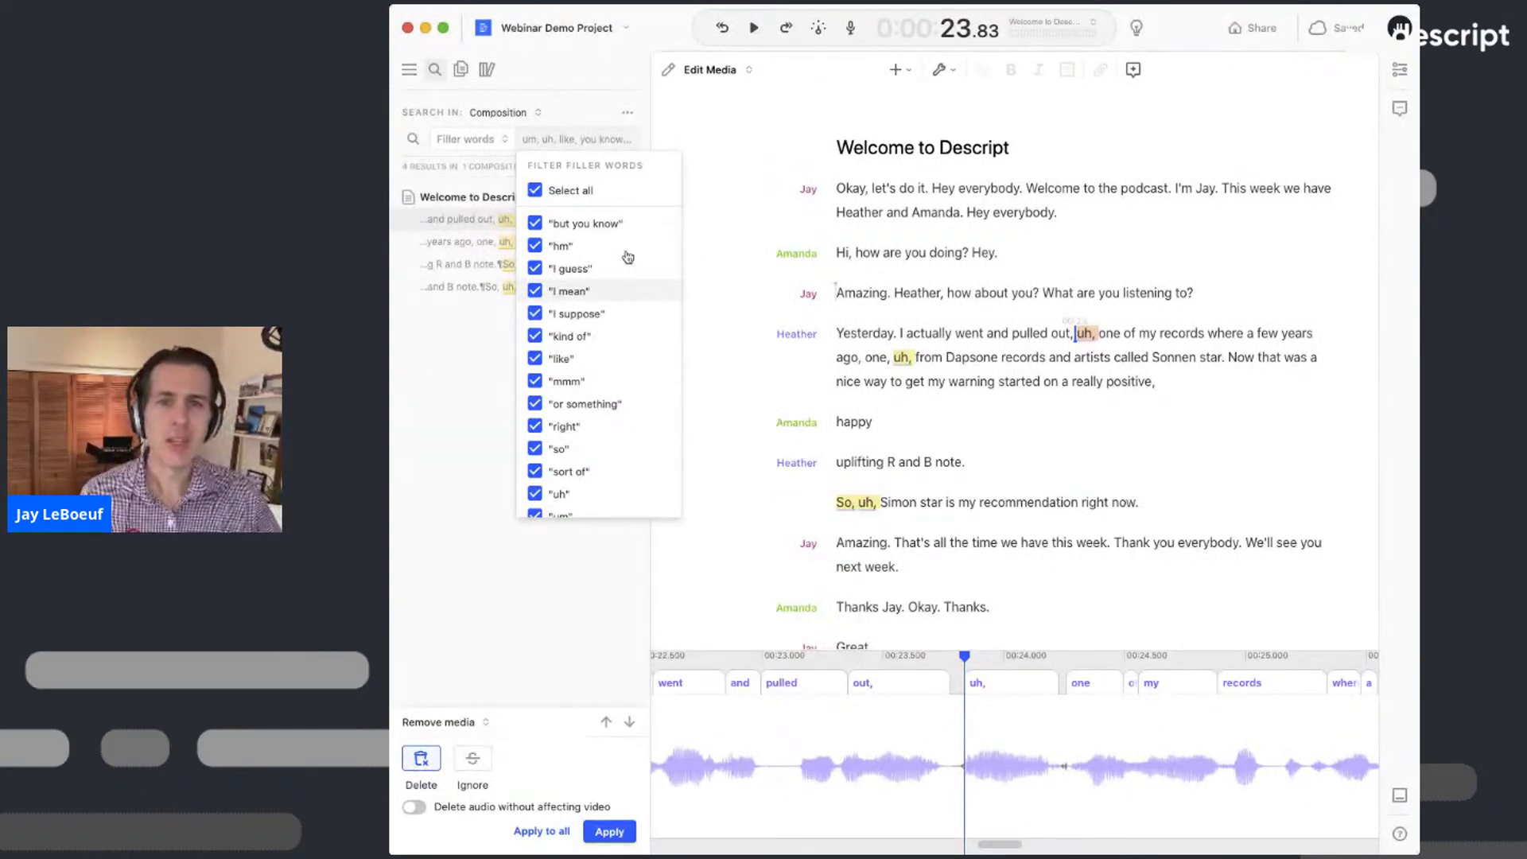
pyautogui.moveTo(608, 143)
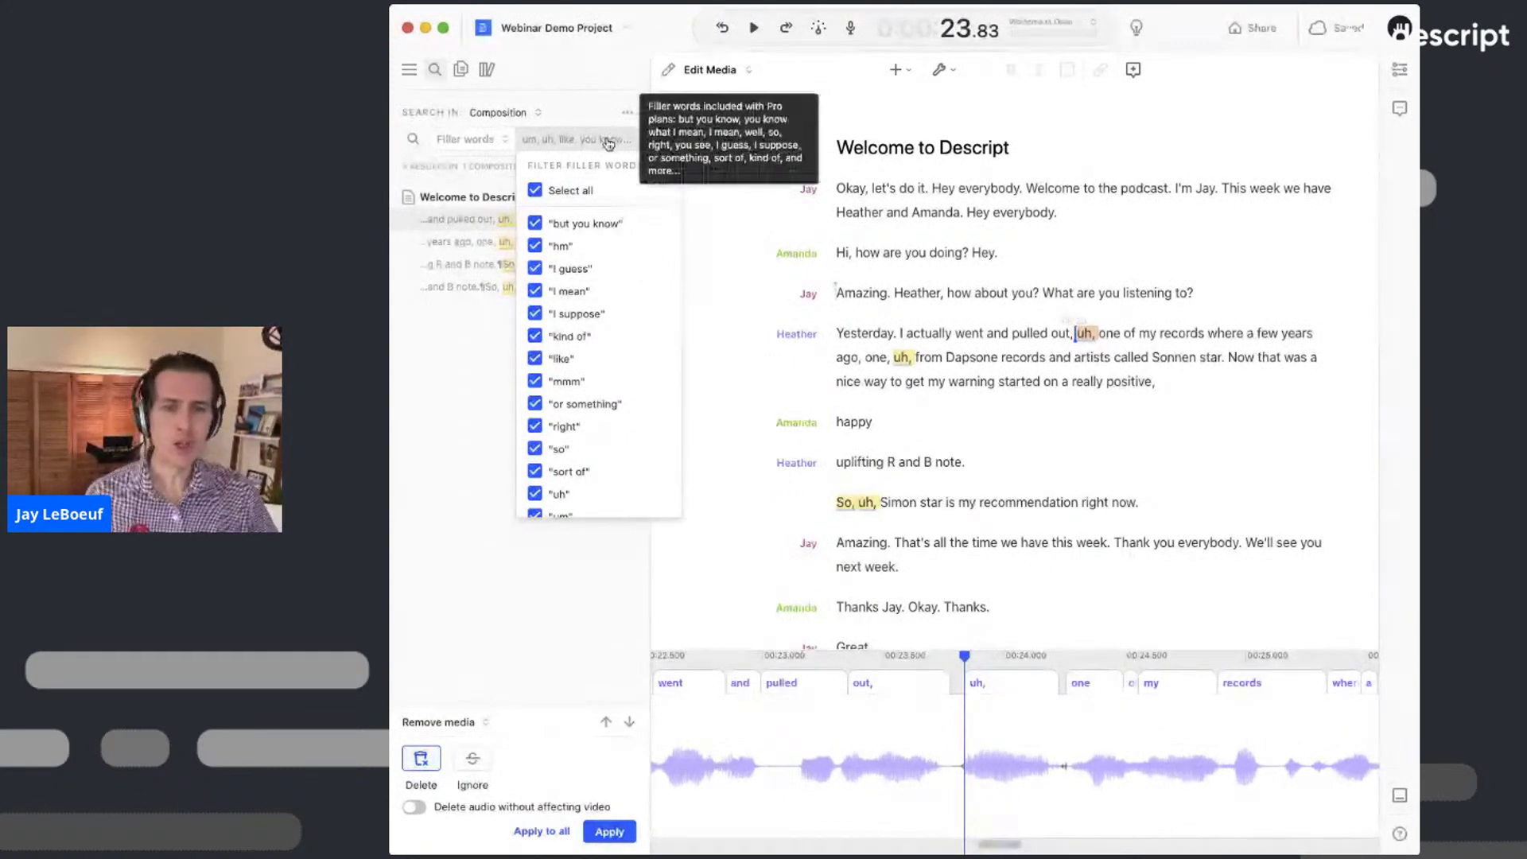
pyautogui.scroll(-5, 590, 351)
pyautogui.scroll(5, 589, 351)
pyautogui.click(593, 143)
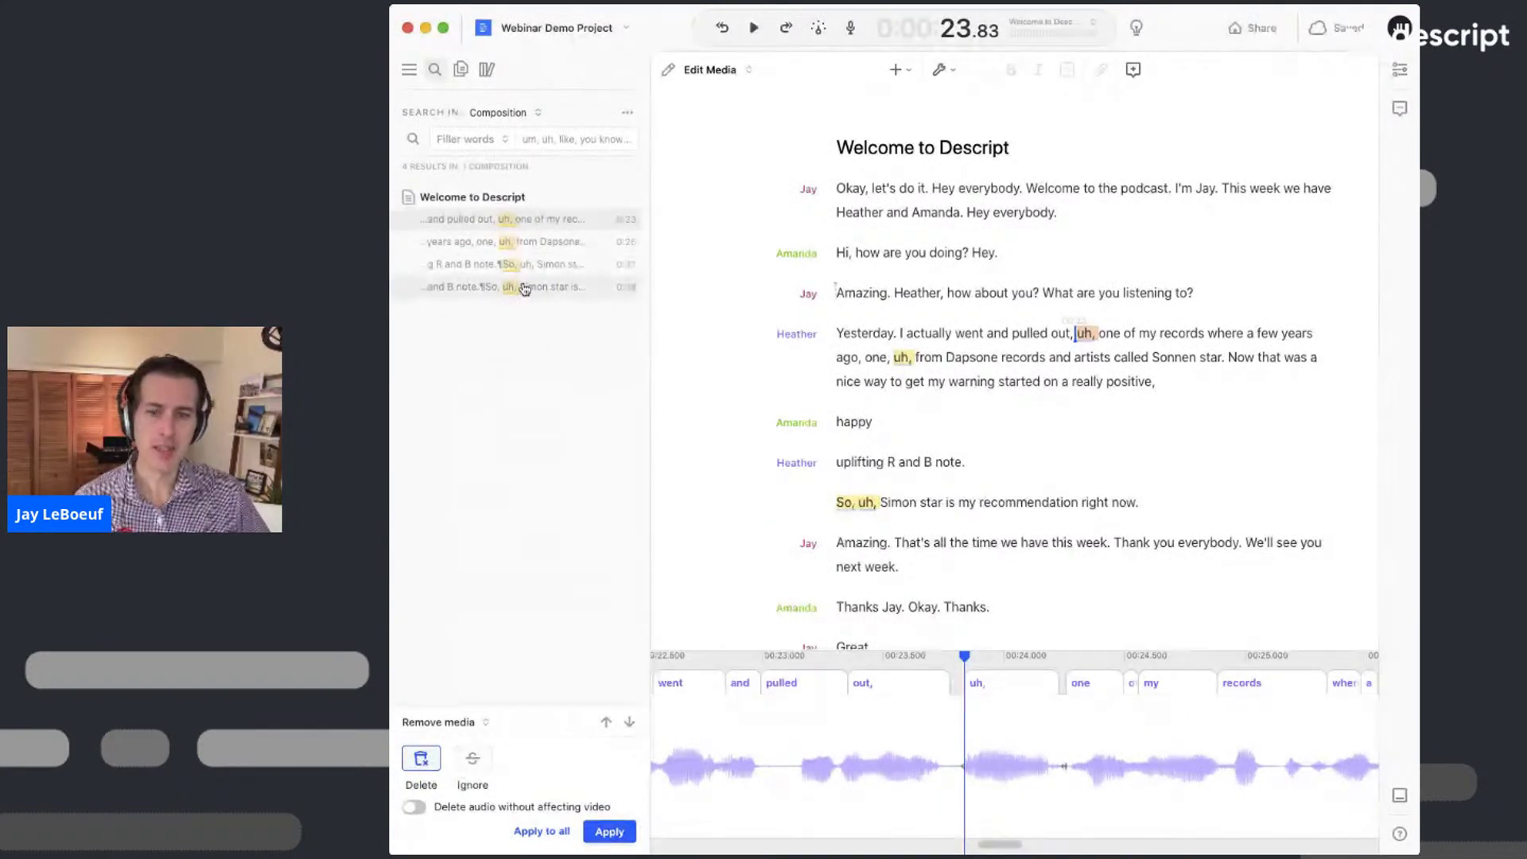
# - Ignore all found filler words in the composition, and play the "Yesterday." paragraph to hear the result
pyautogui.click(473, 761)
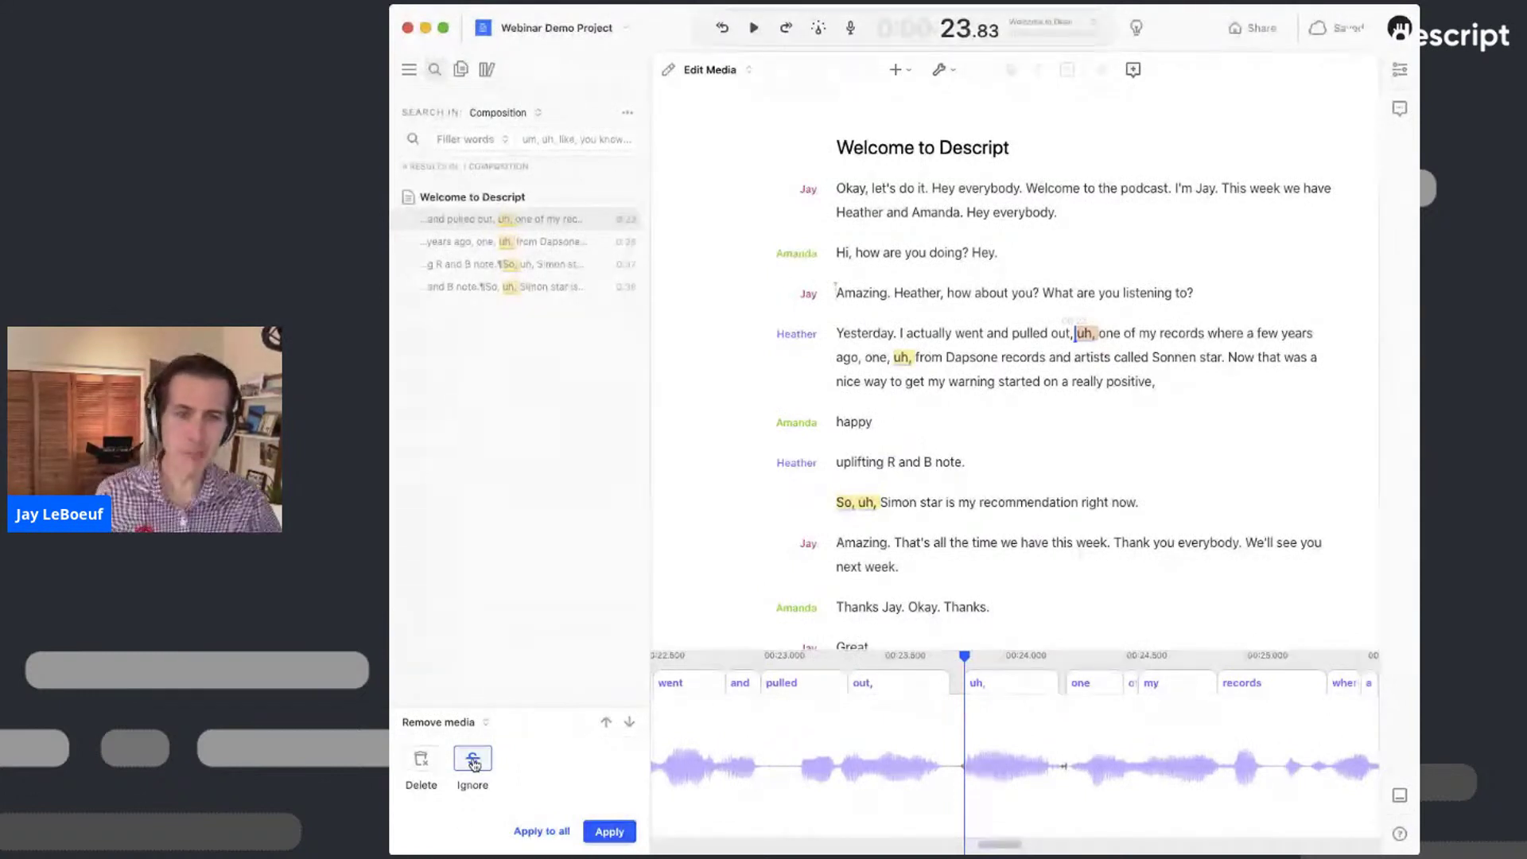
pyautogui.click(547, 832)
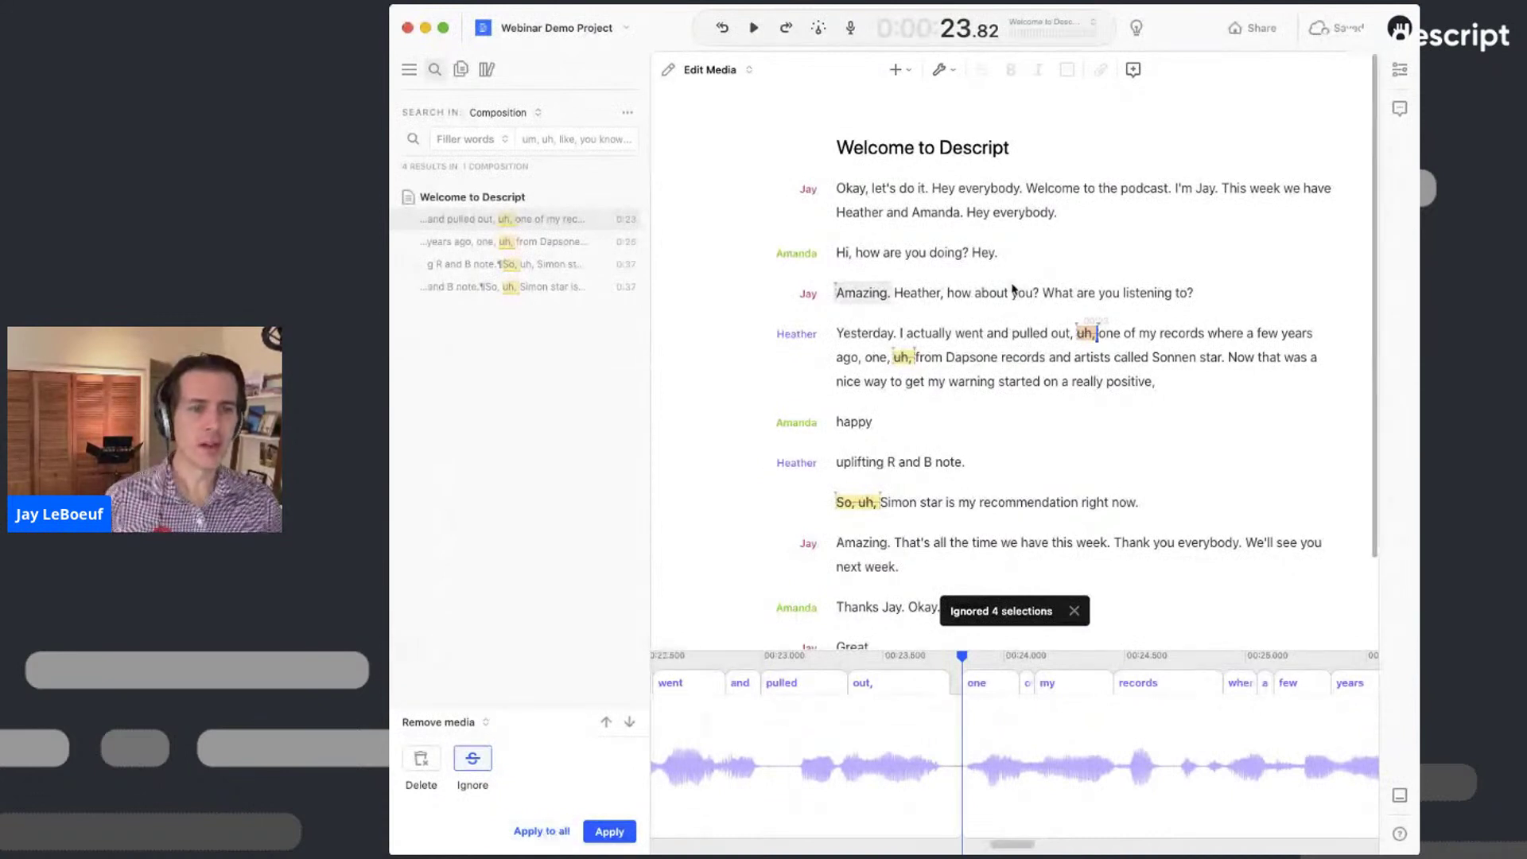
pyautogui.click(836, 334)
pyautogui.press('space')
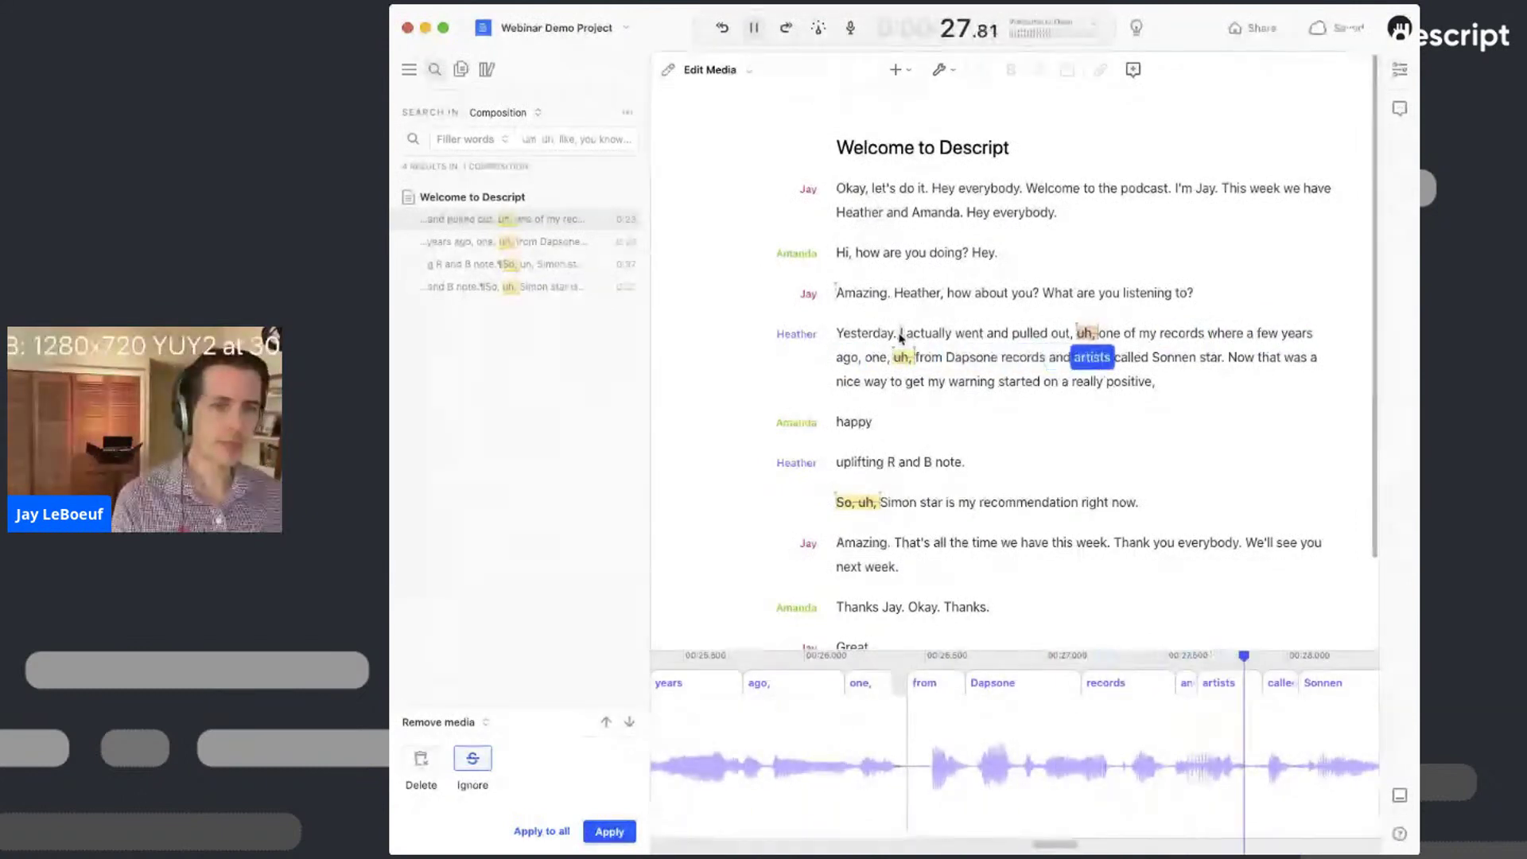
pyautogui.press('space')
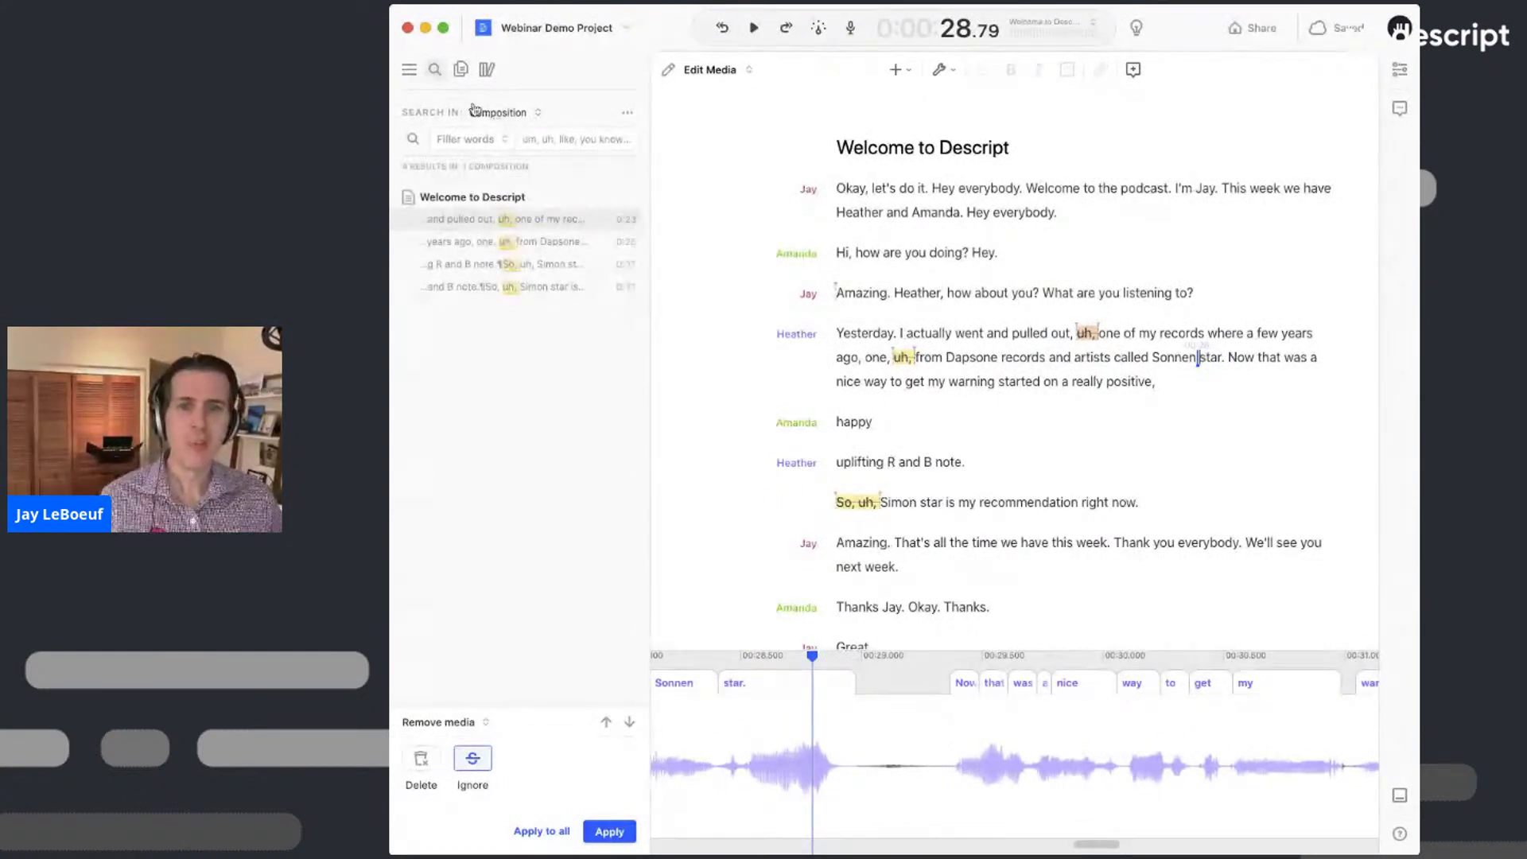
# - Open the "Sequence / Ums" composition and play the "One I'd add is, uh," paragraph to hear its filler words
pyautogui.click(460, 69)
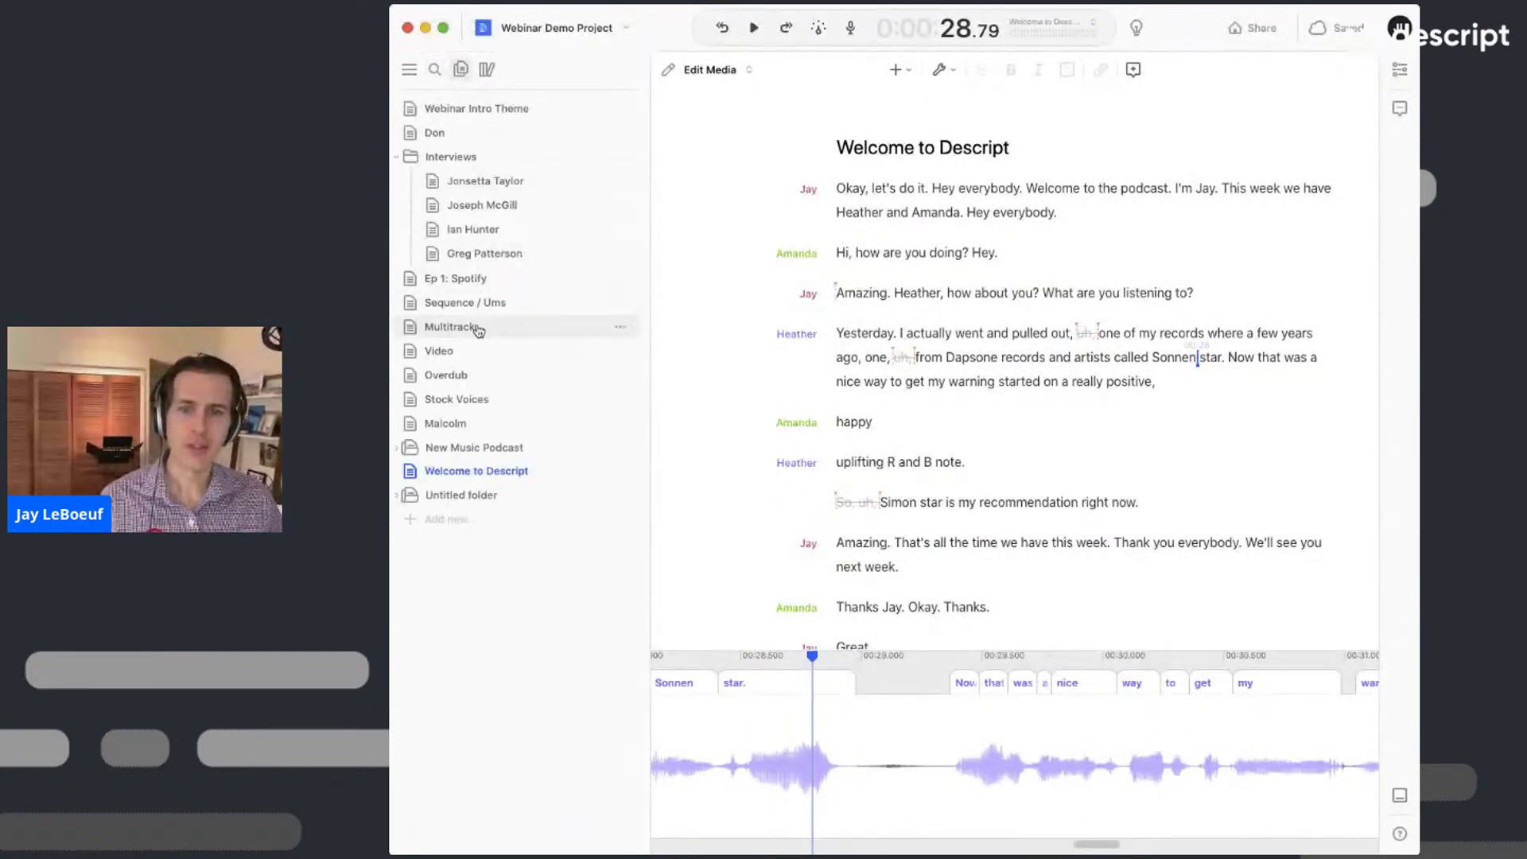
pyautogui.click(557, 303)
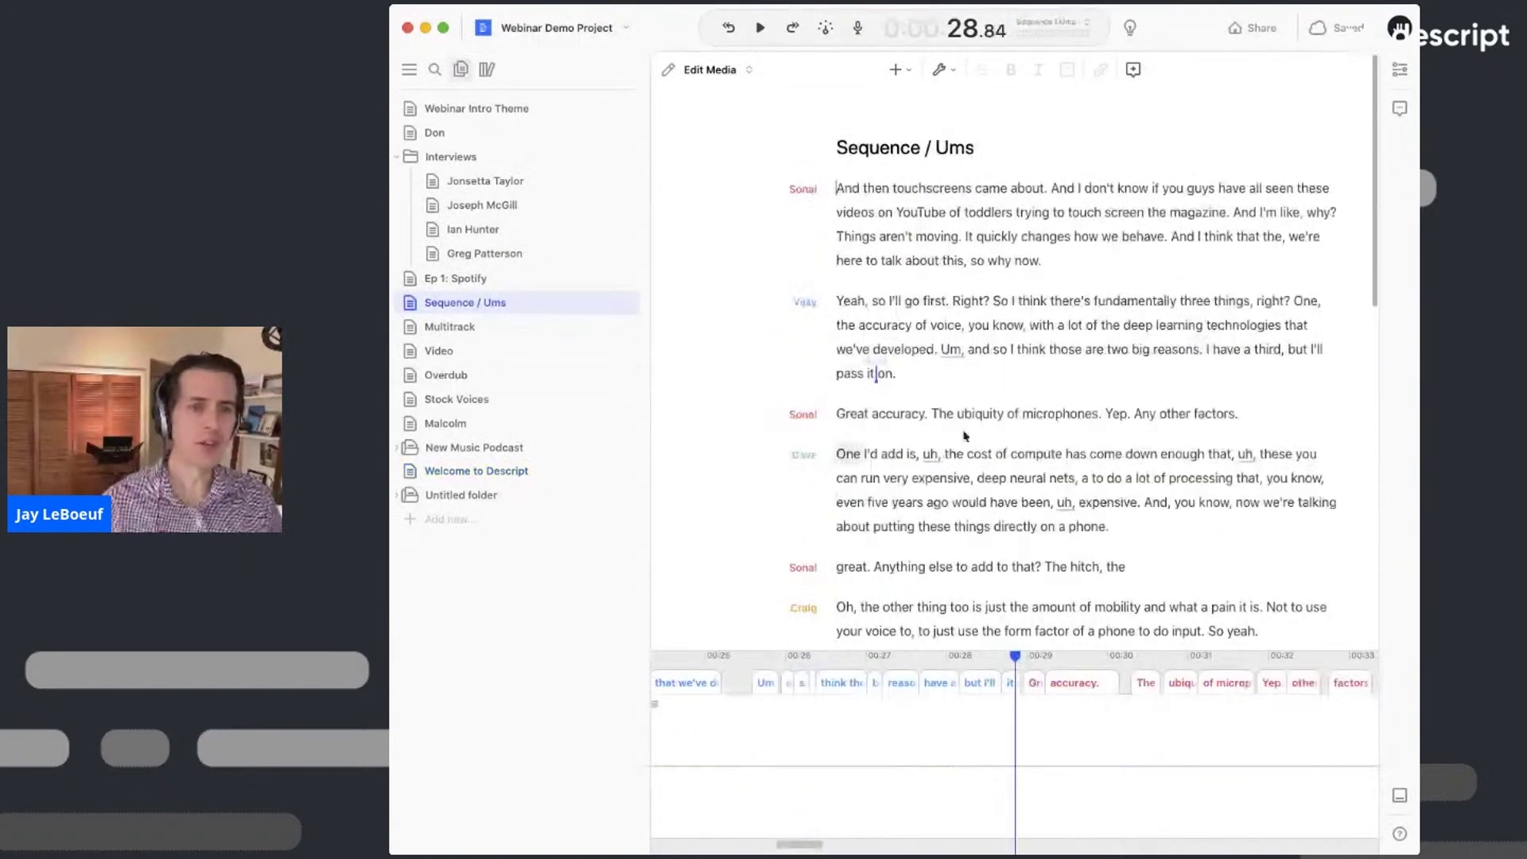
pyautogui.scroll(-2, 883, 393)
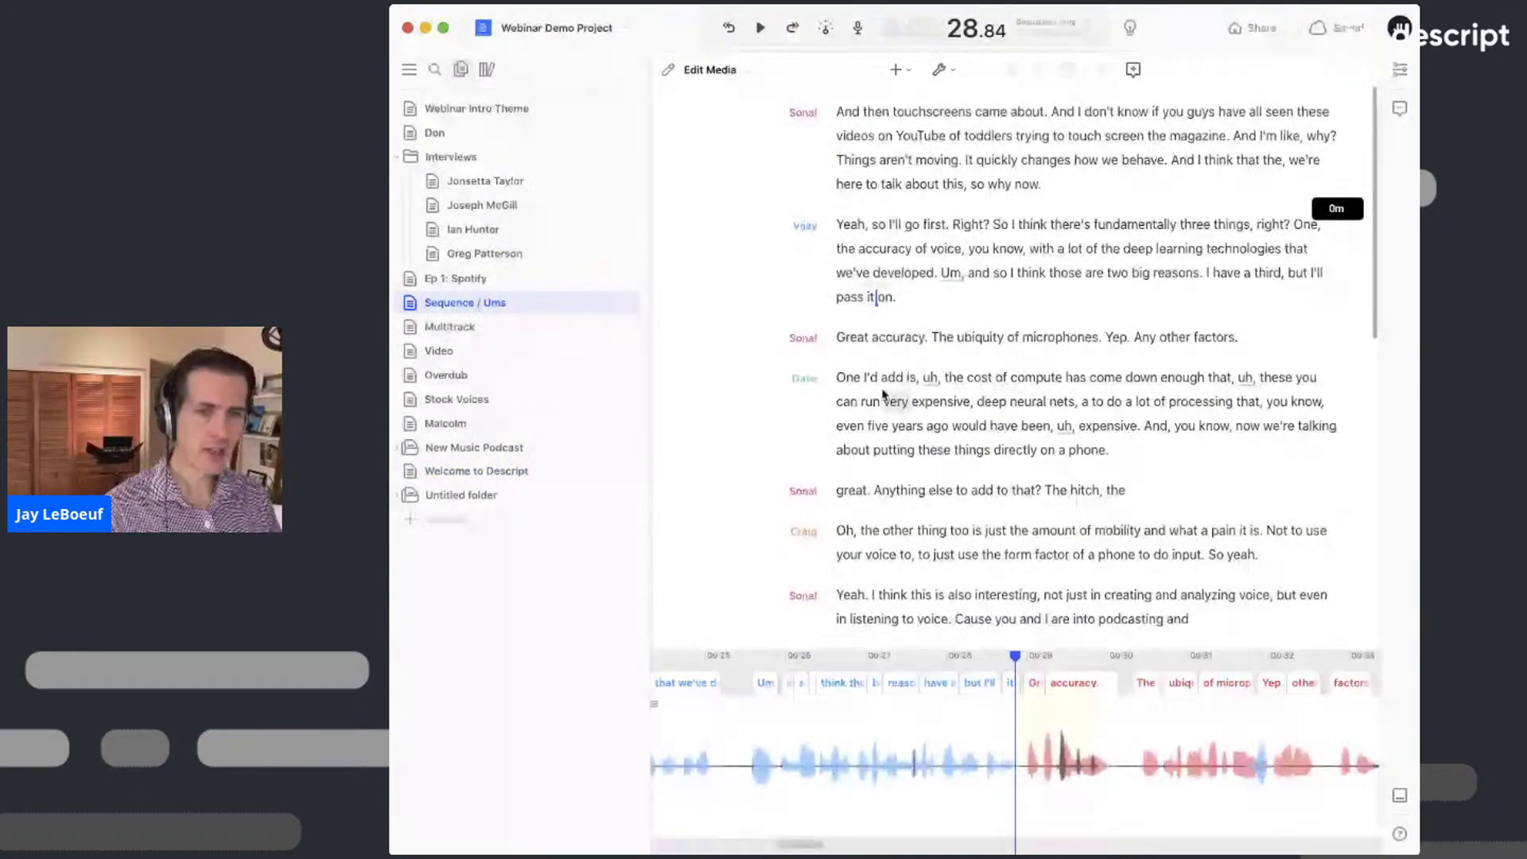
pyautogui.click(843, 378)
pyautogui.press('space')
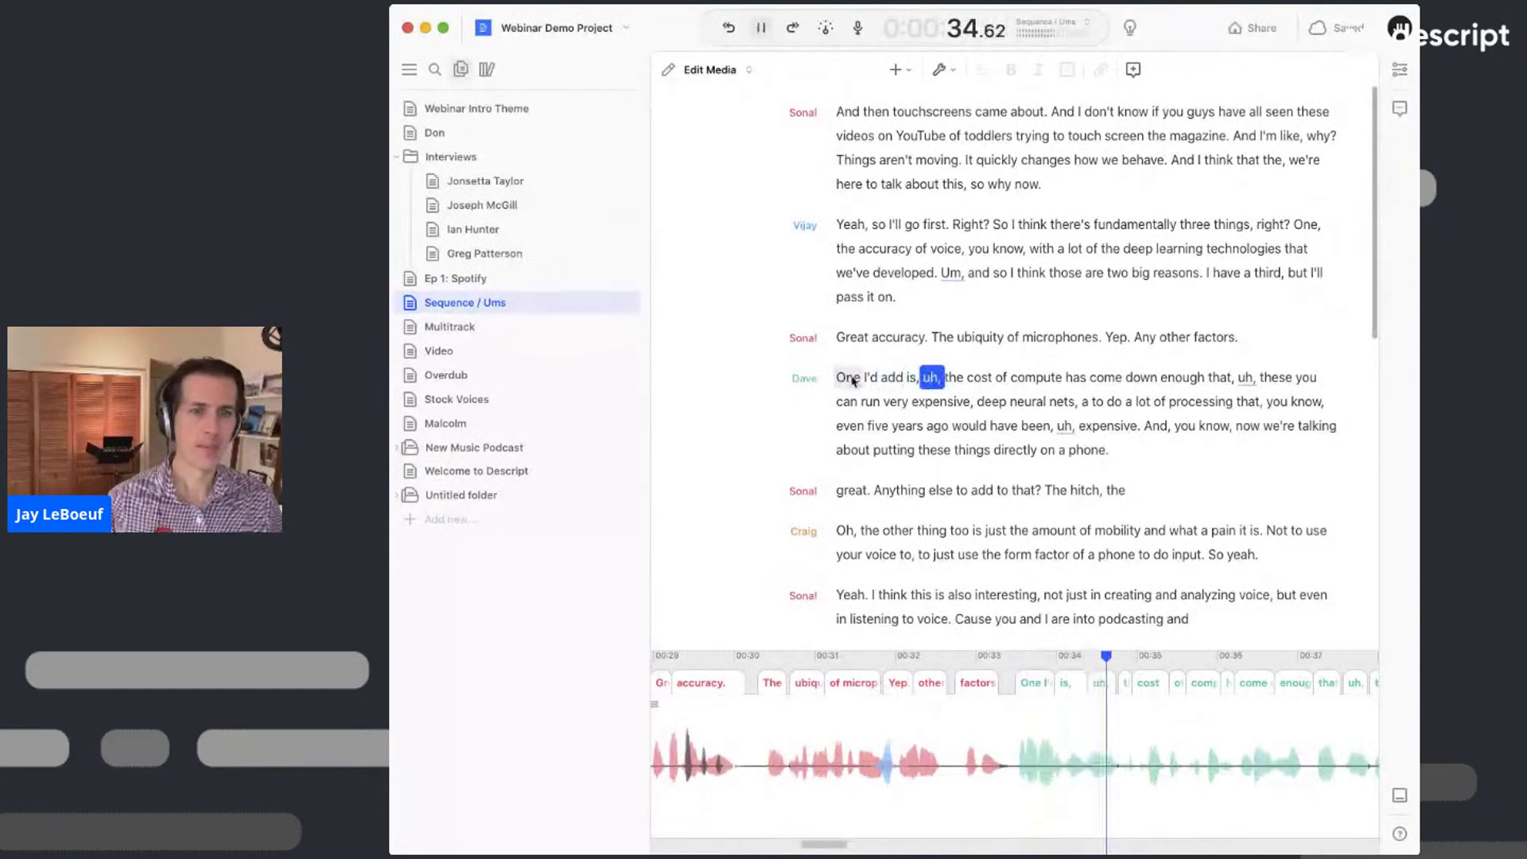
pyautogui.press('space')
# - Ignore all filler words found in the "Sequence / Ums" composition, and play the "One I'd add is" paragraph to hear the result
pyautogui.rightClick(935, 382)
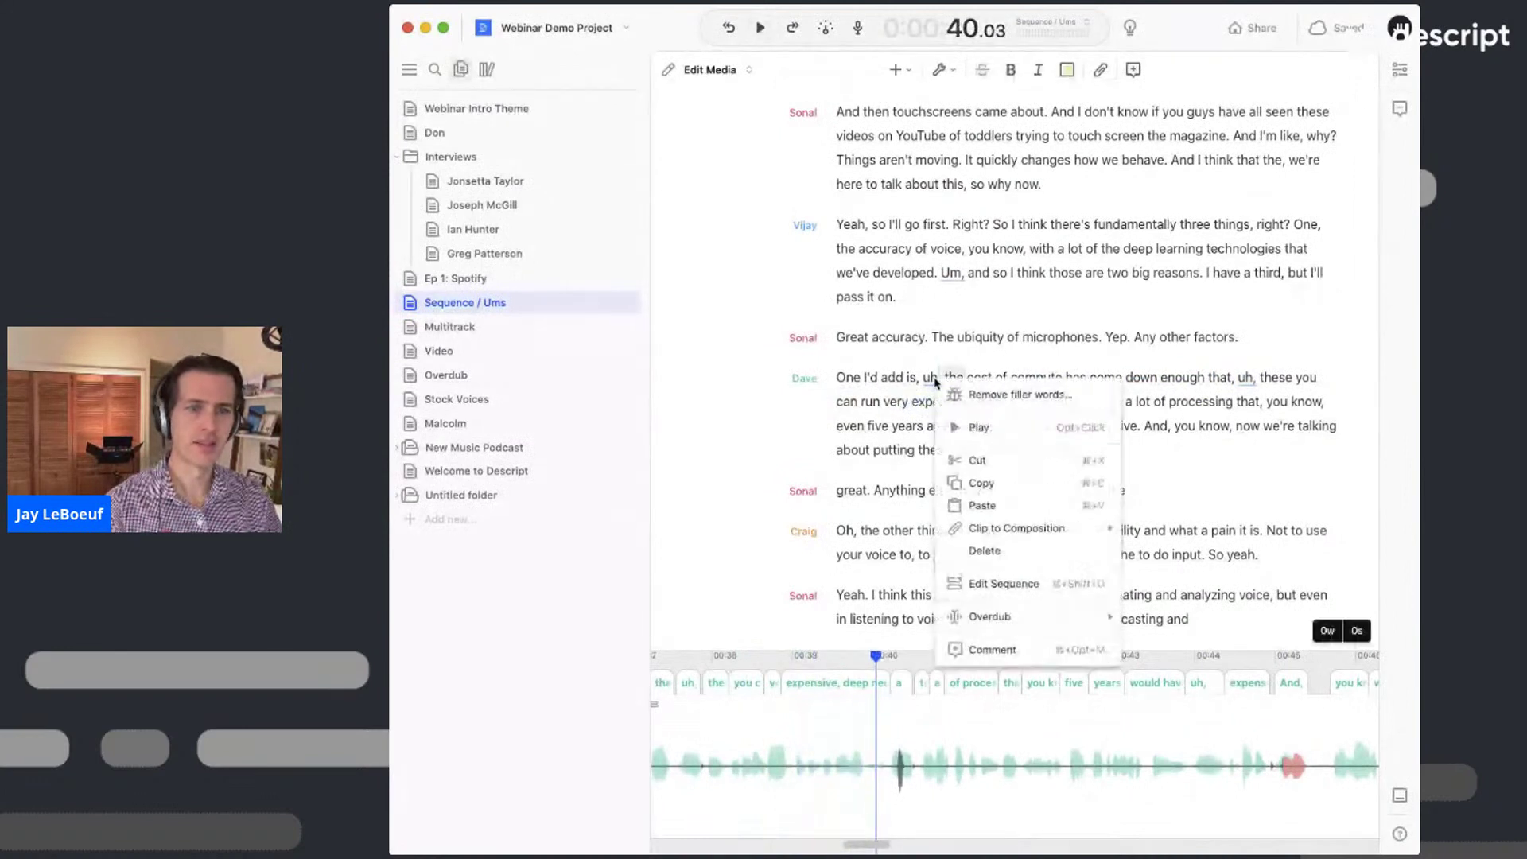
pyautogui.click(994, 393)
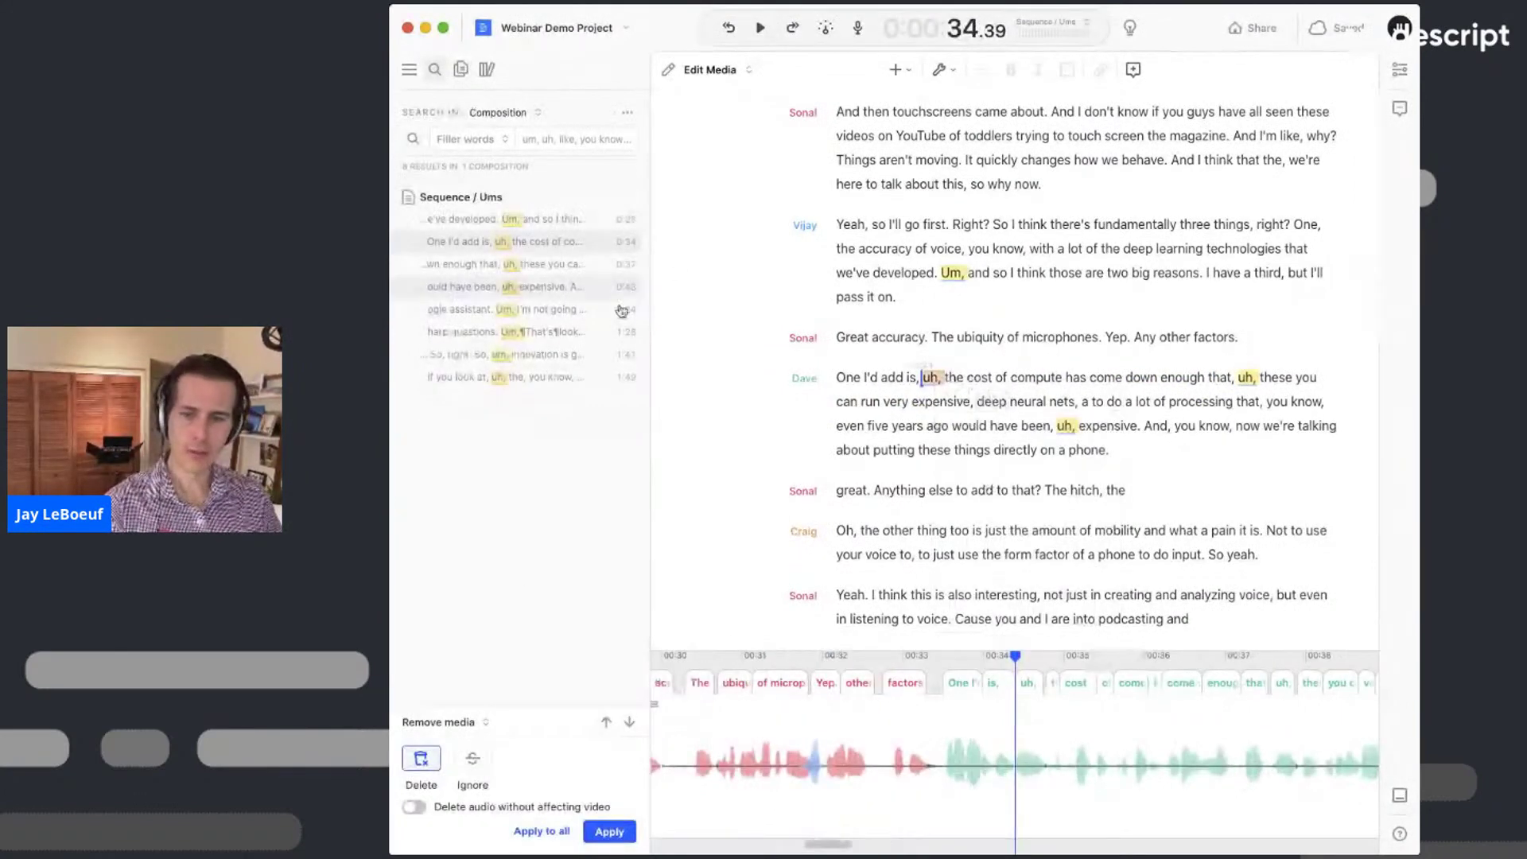
pyautogui.click(475, 765)
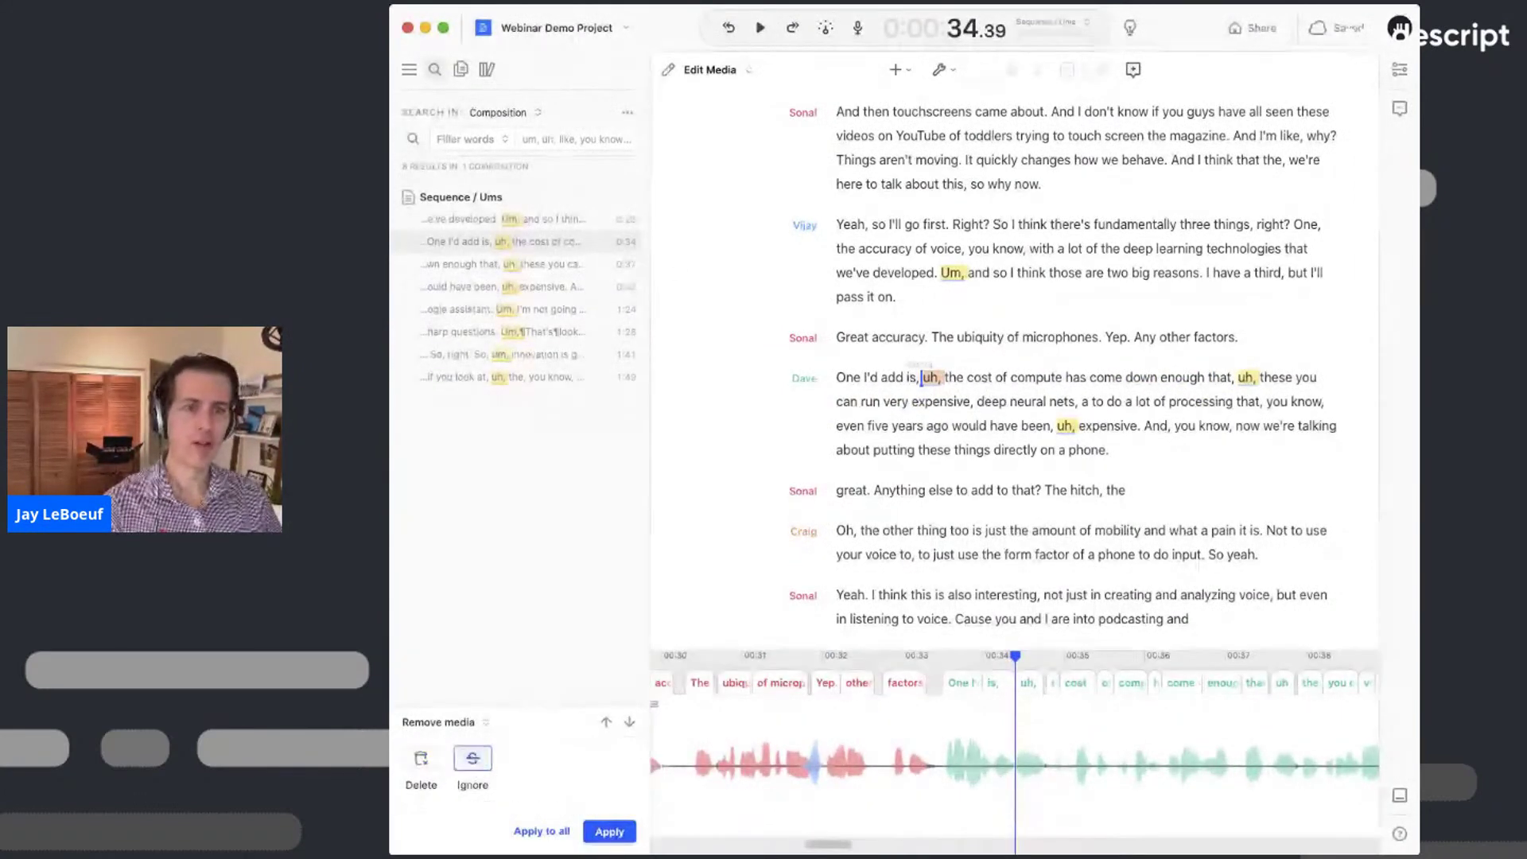
pyautogui.click(559, 831)
pyautogui.click(847, 384)
pyautogui.press('space')
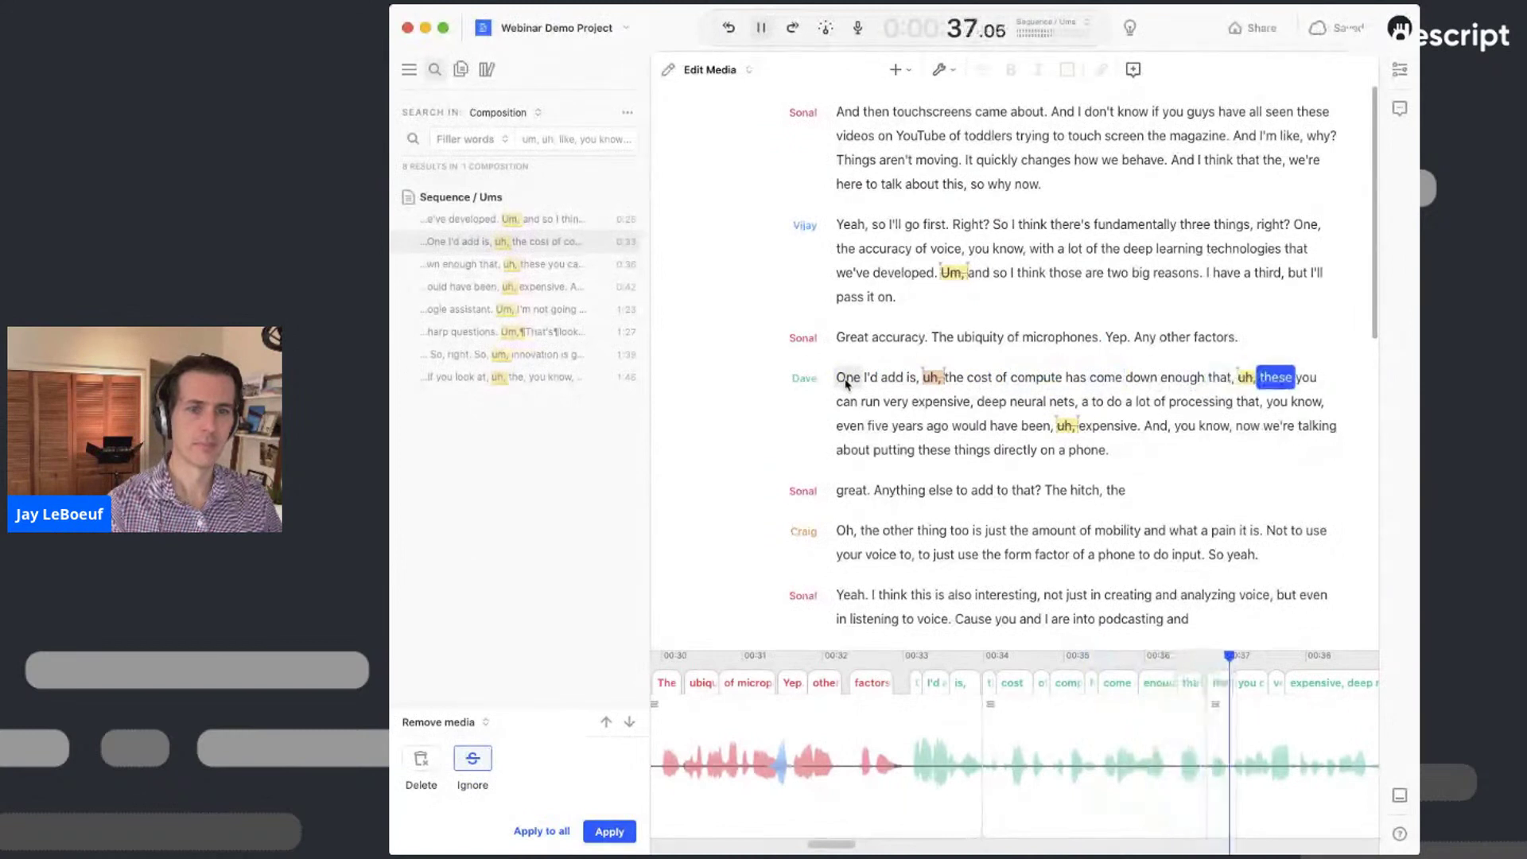
pyautogui.press('space')
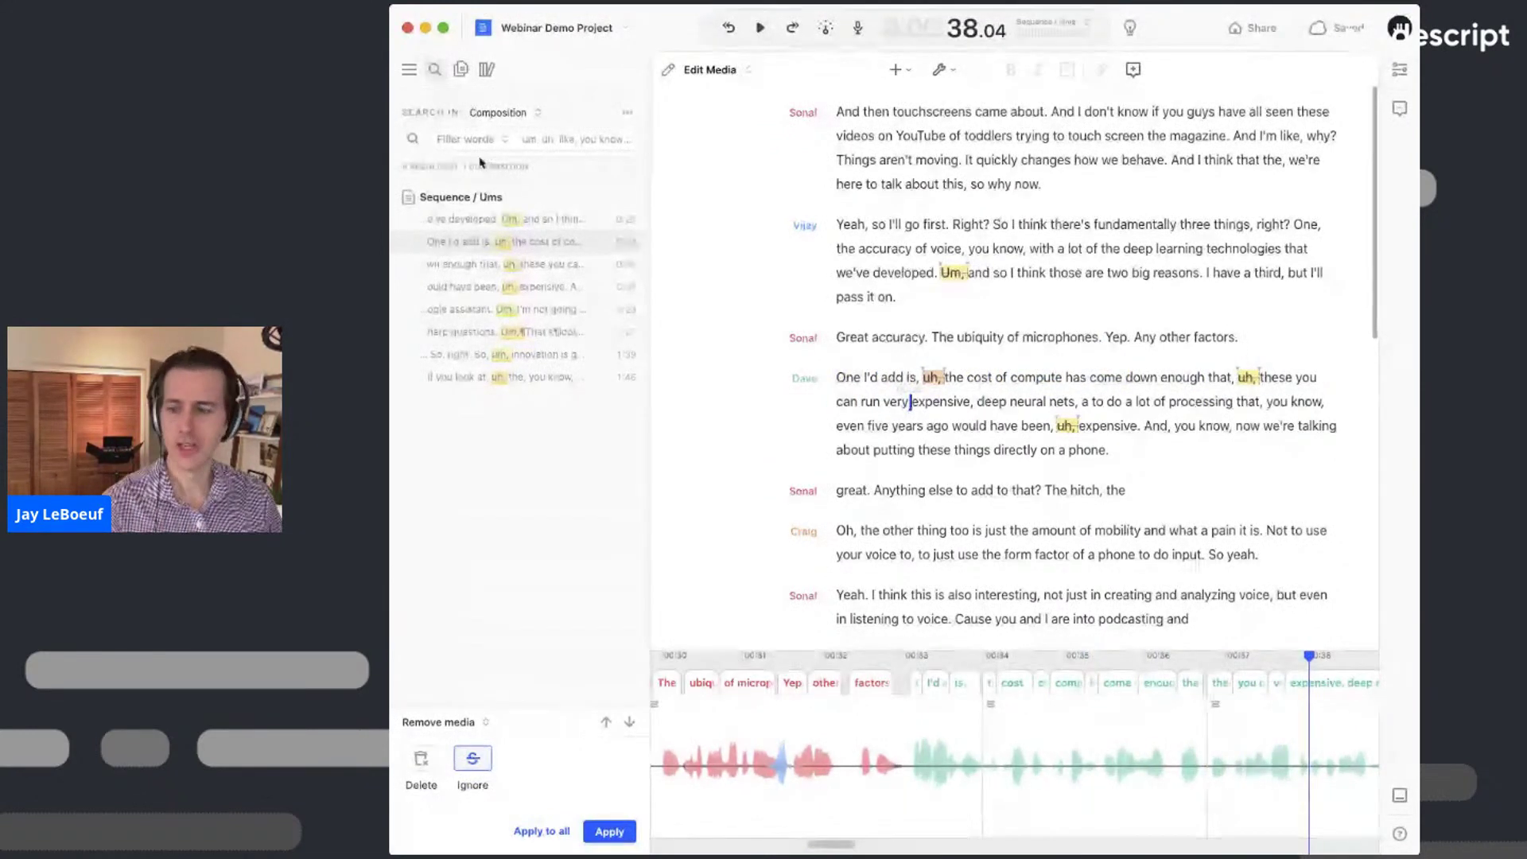
# - Return to the "Welcome to Descript" composition and enlarge the timeline so that the waveform is taller
pyautogui.click(462, 70)
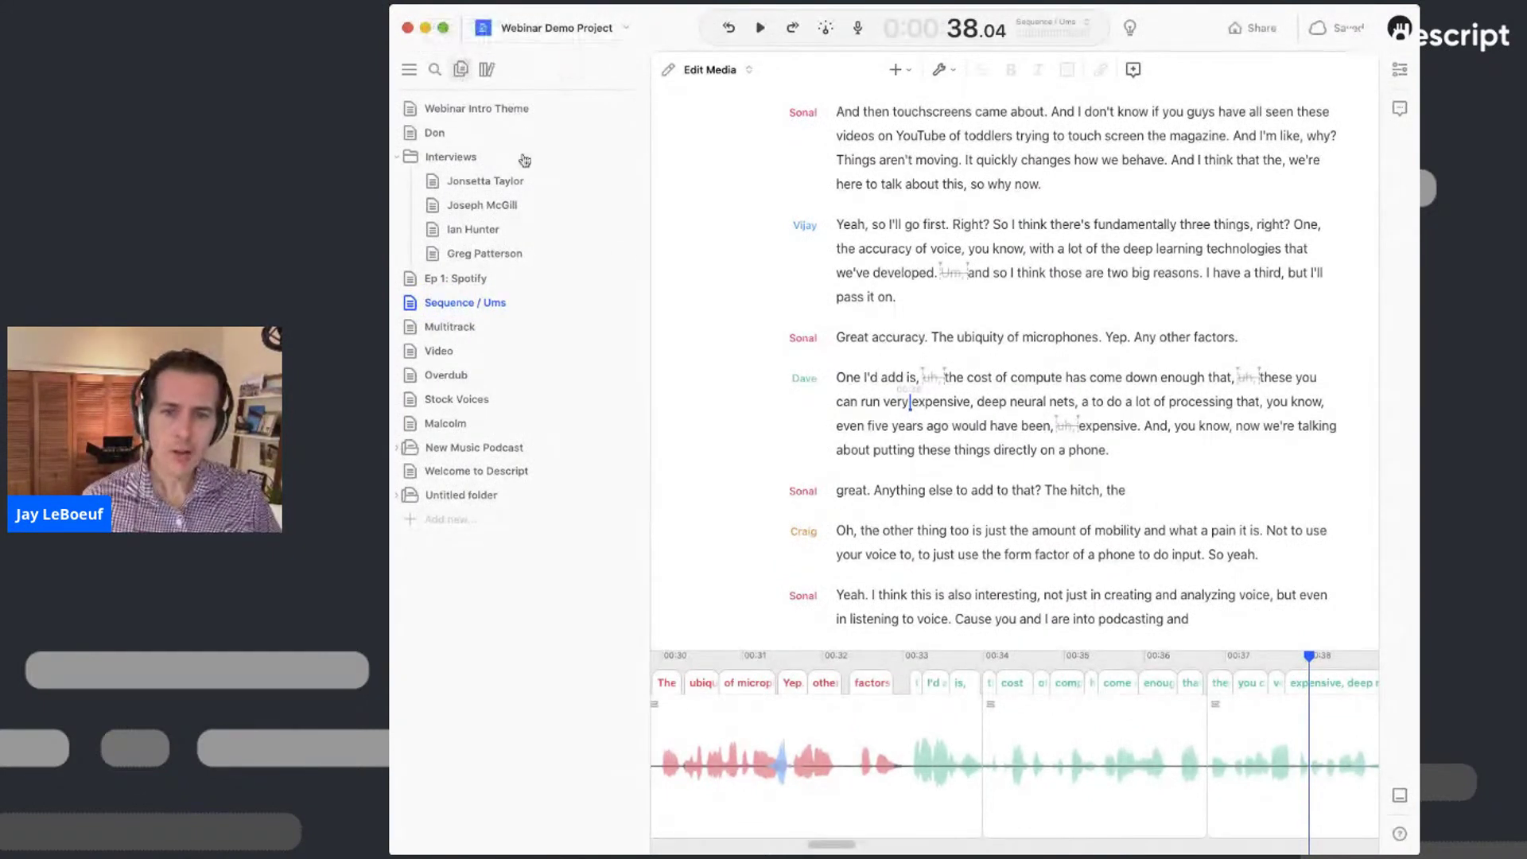
pyautogui.click(513, 471)
pyautogui.hscroll(-10, 986, 723)
pyautogui.hscroll(-5, 986, 724)
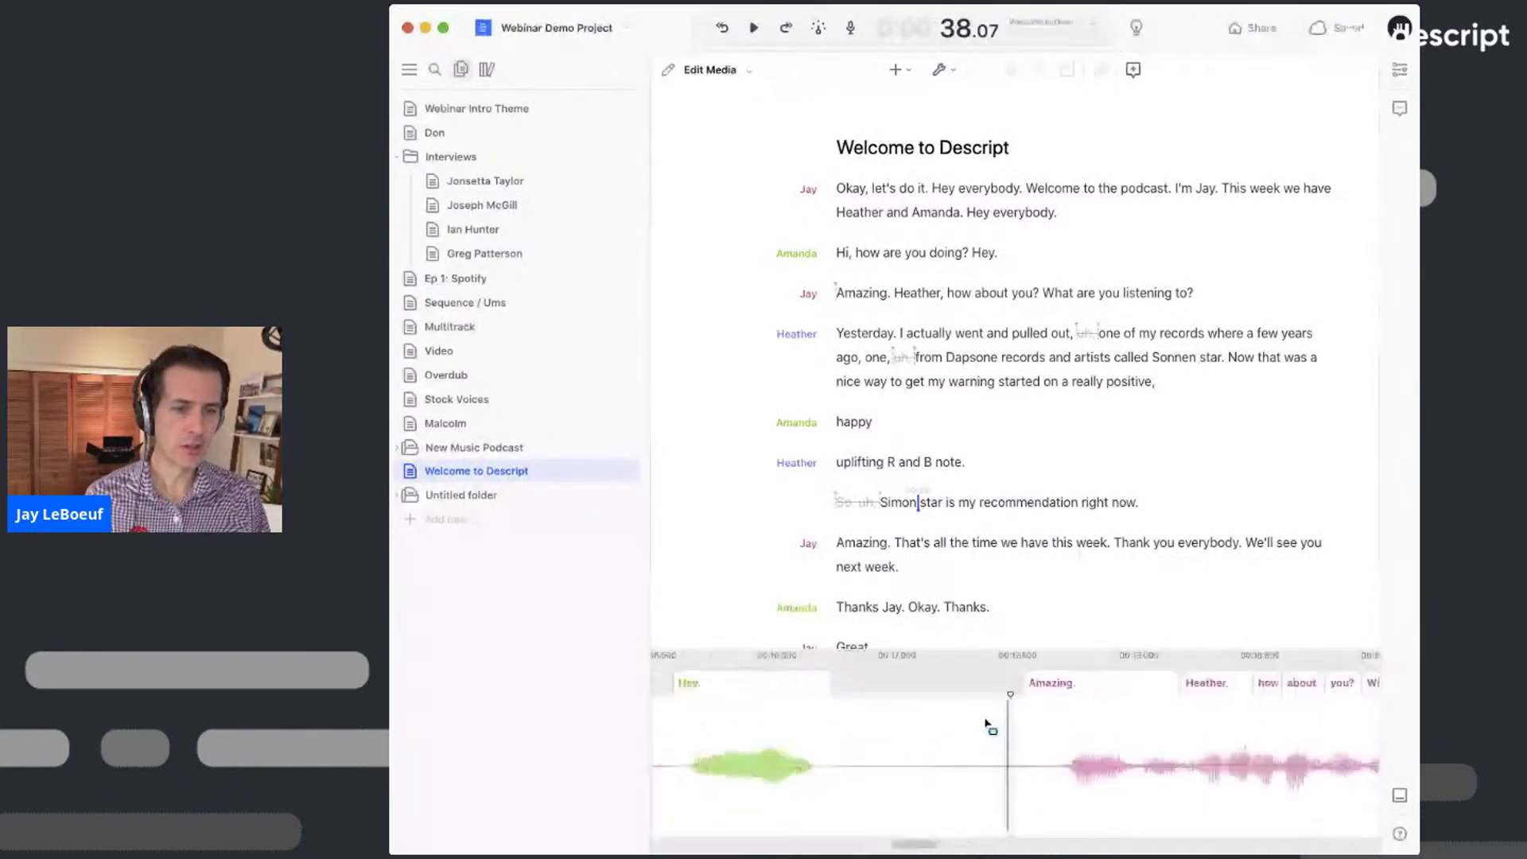
pyautogui.hscroll(-8, 986, 725)
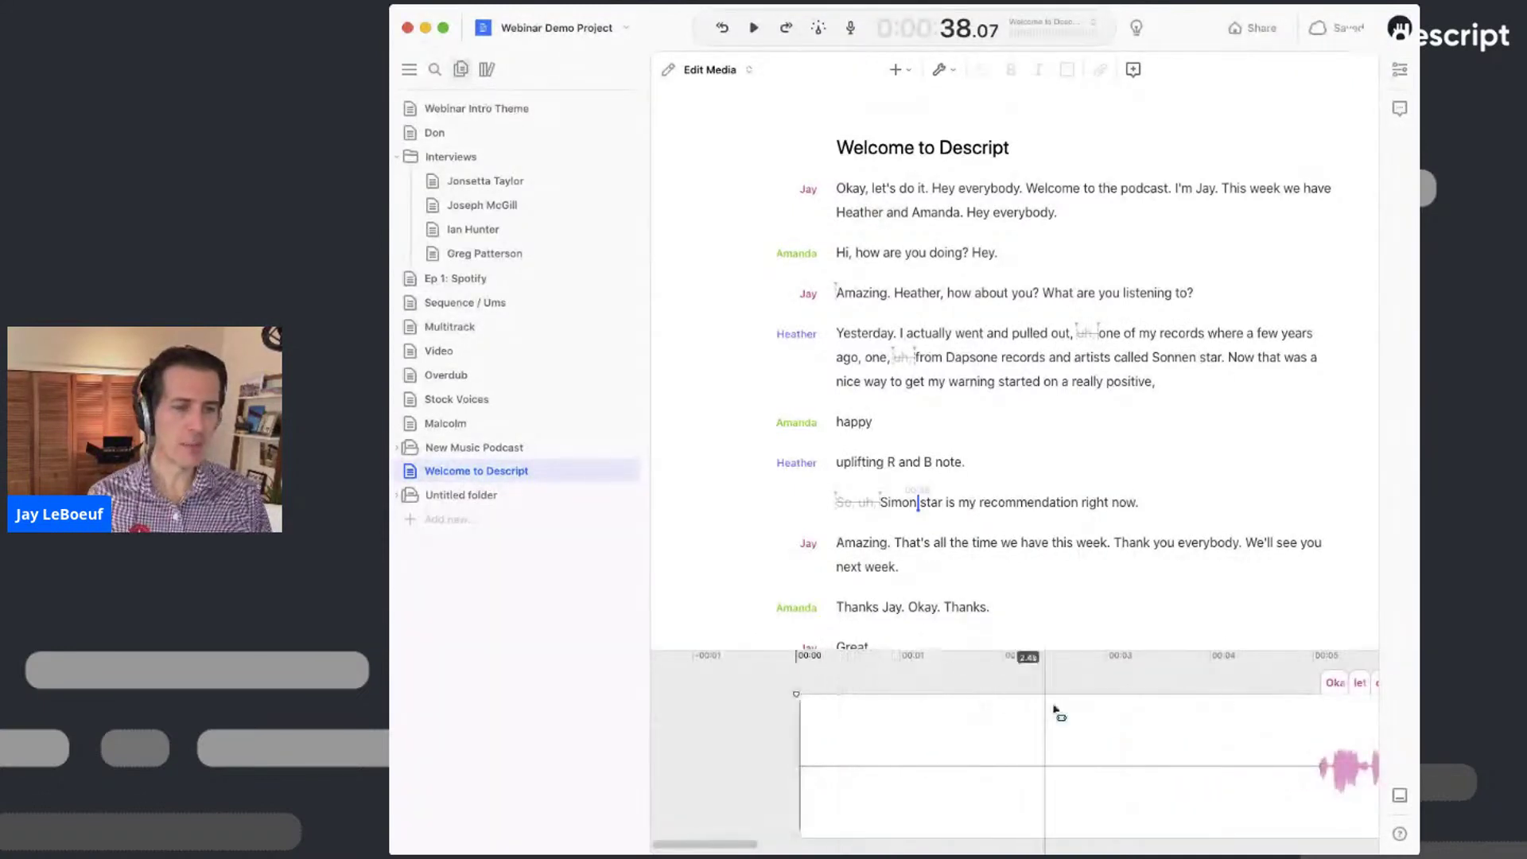
pyautogui.hscroll(2, 1198, 729)
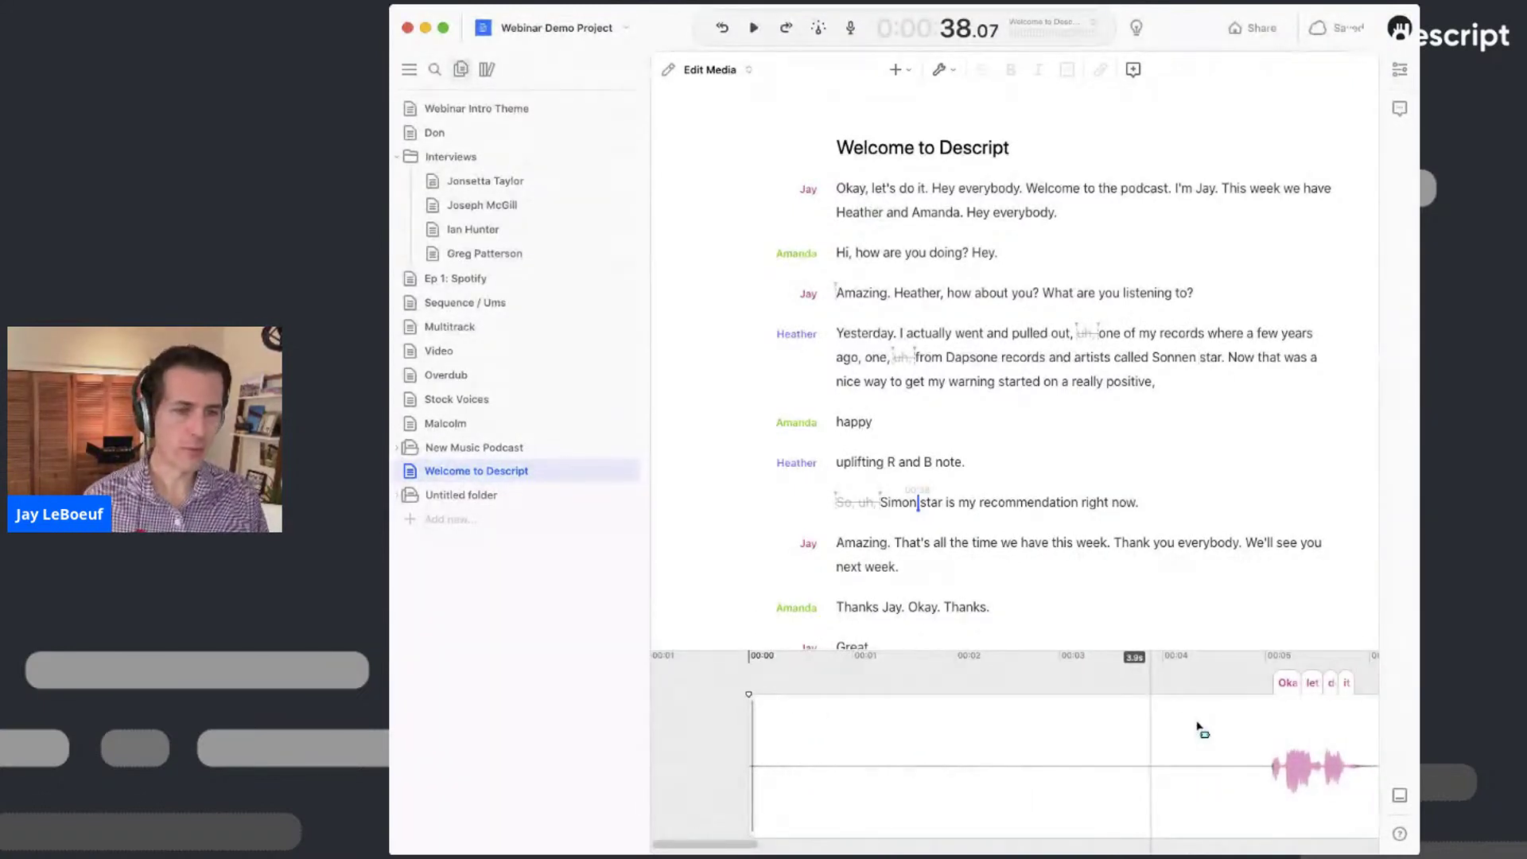
pyautogui.moveTo(1153, 648); pyautogui.dragTo(1137, 392)
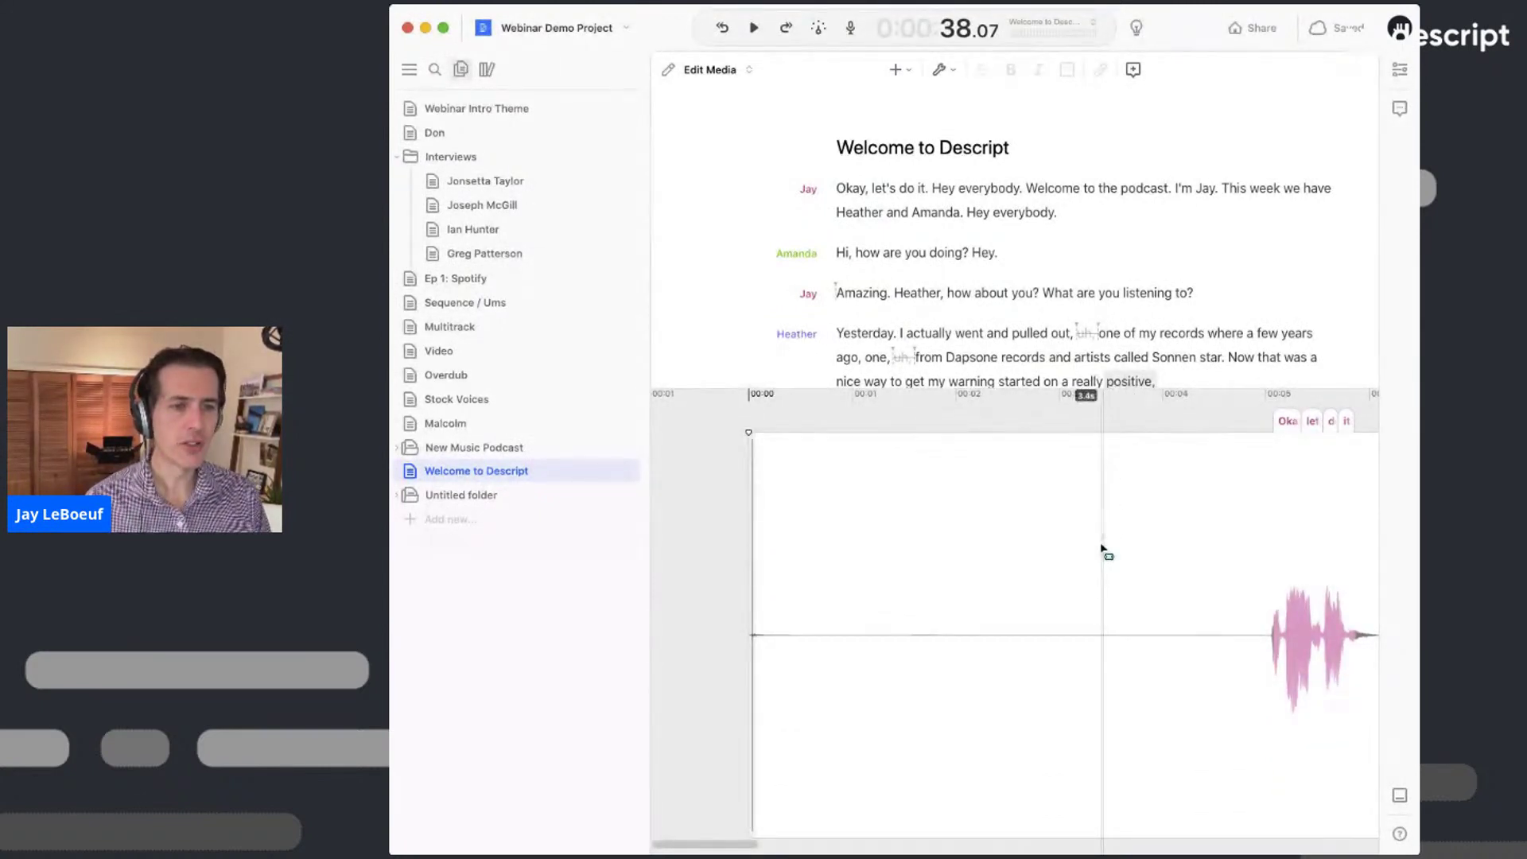
# - Play the timeline from about 12.5 s, just before "Hey everybody.", to hear the pauses between the speakers
pyautogui.hscroll(10, 1101, 552)
pyautogui.scroll(5, 1164, 522)
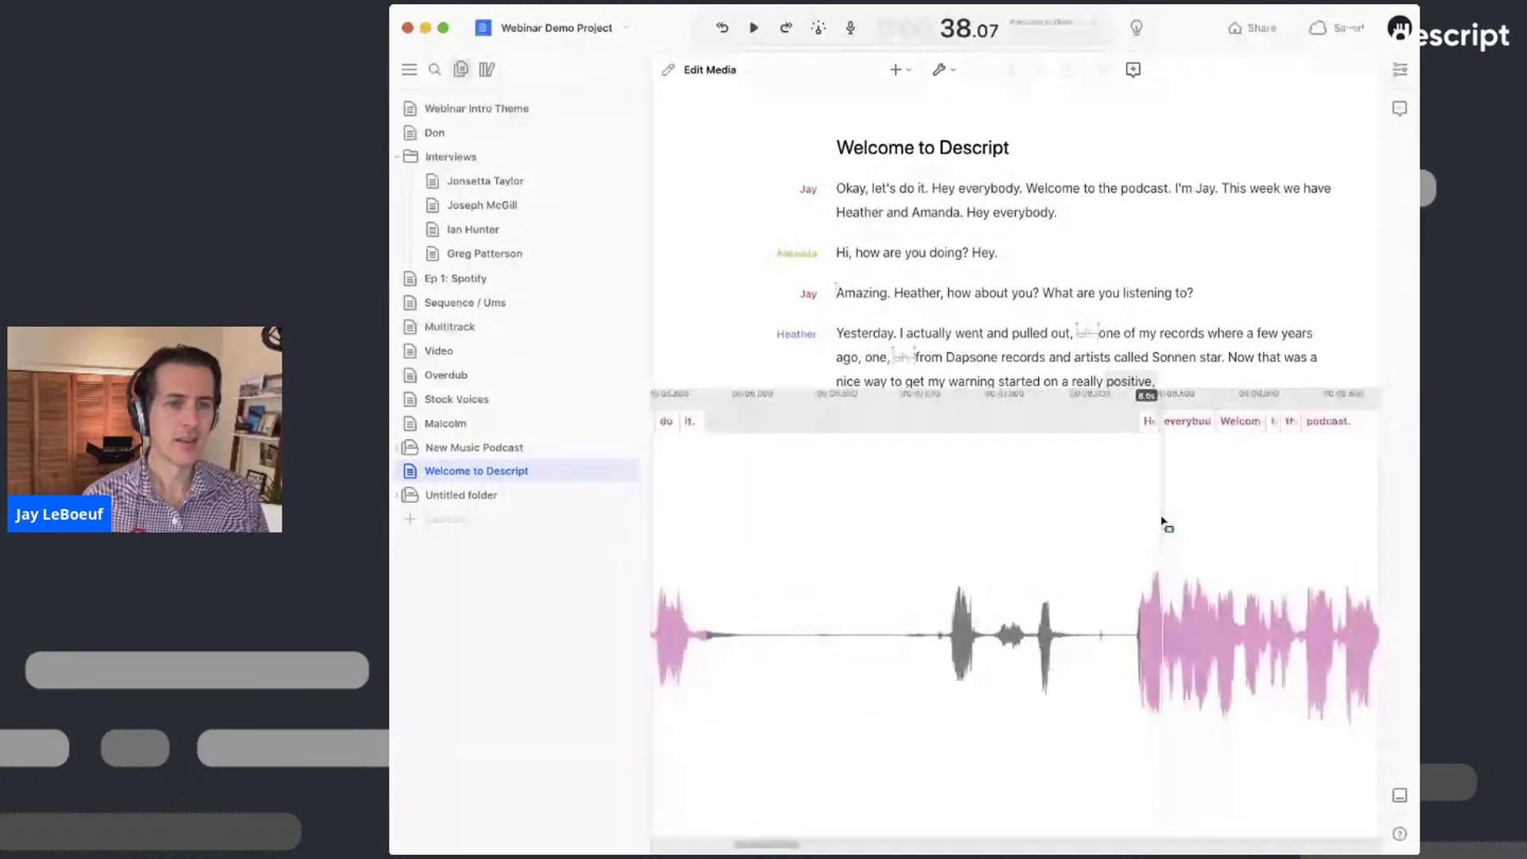
pyautogui.hscroll(10, 1163, 524)
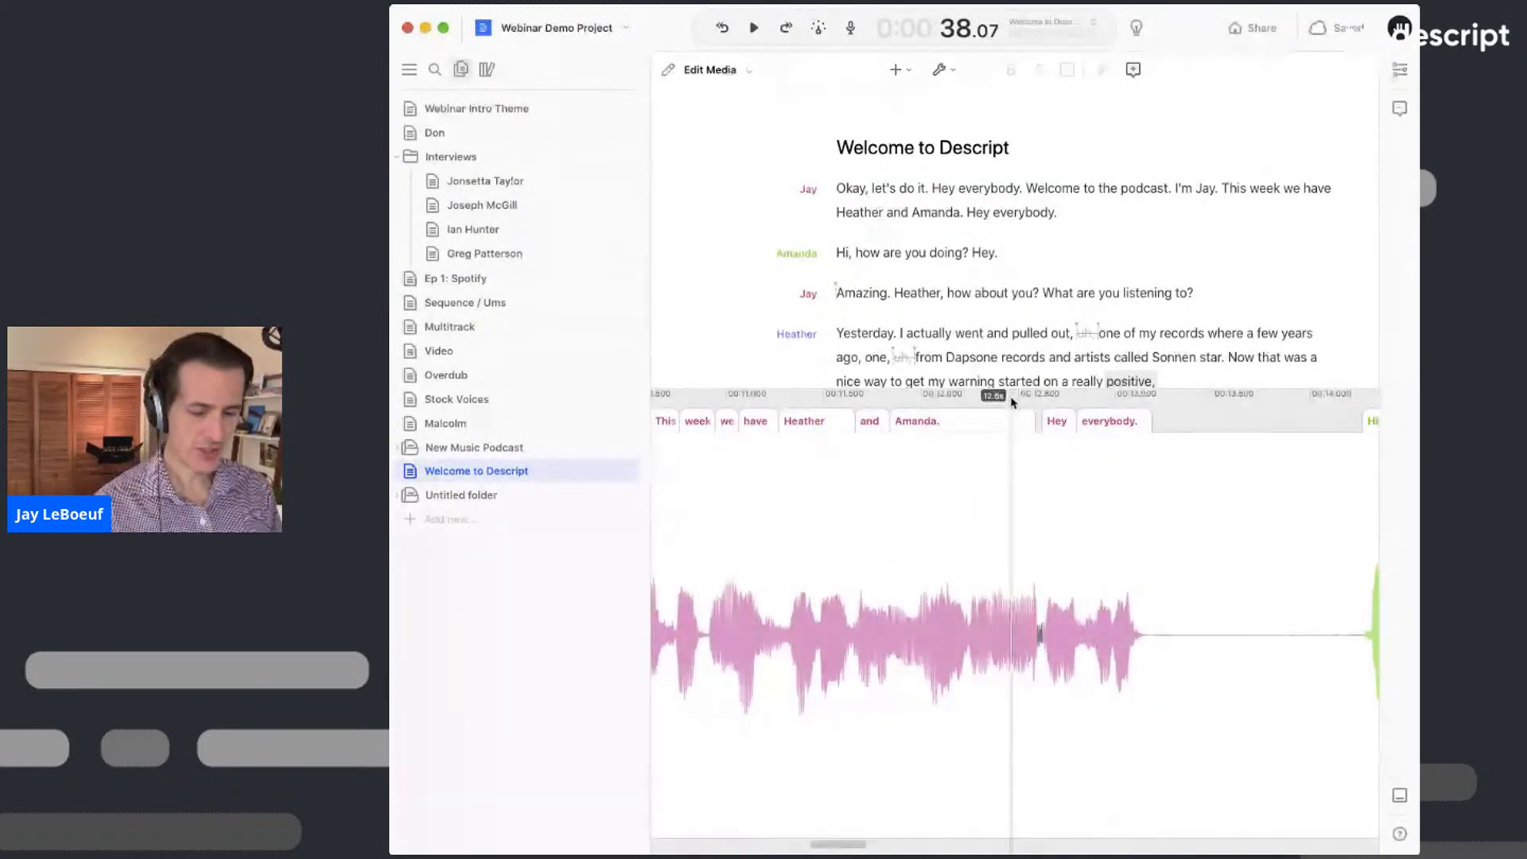
pyautogui.click(1012, 394)
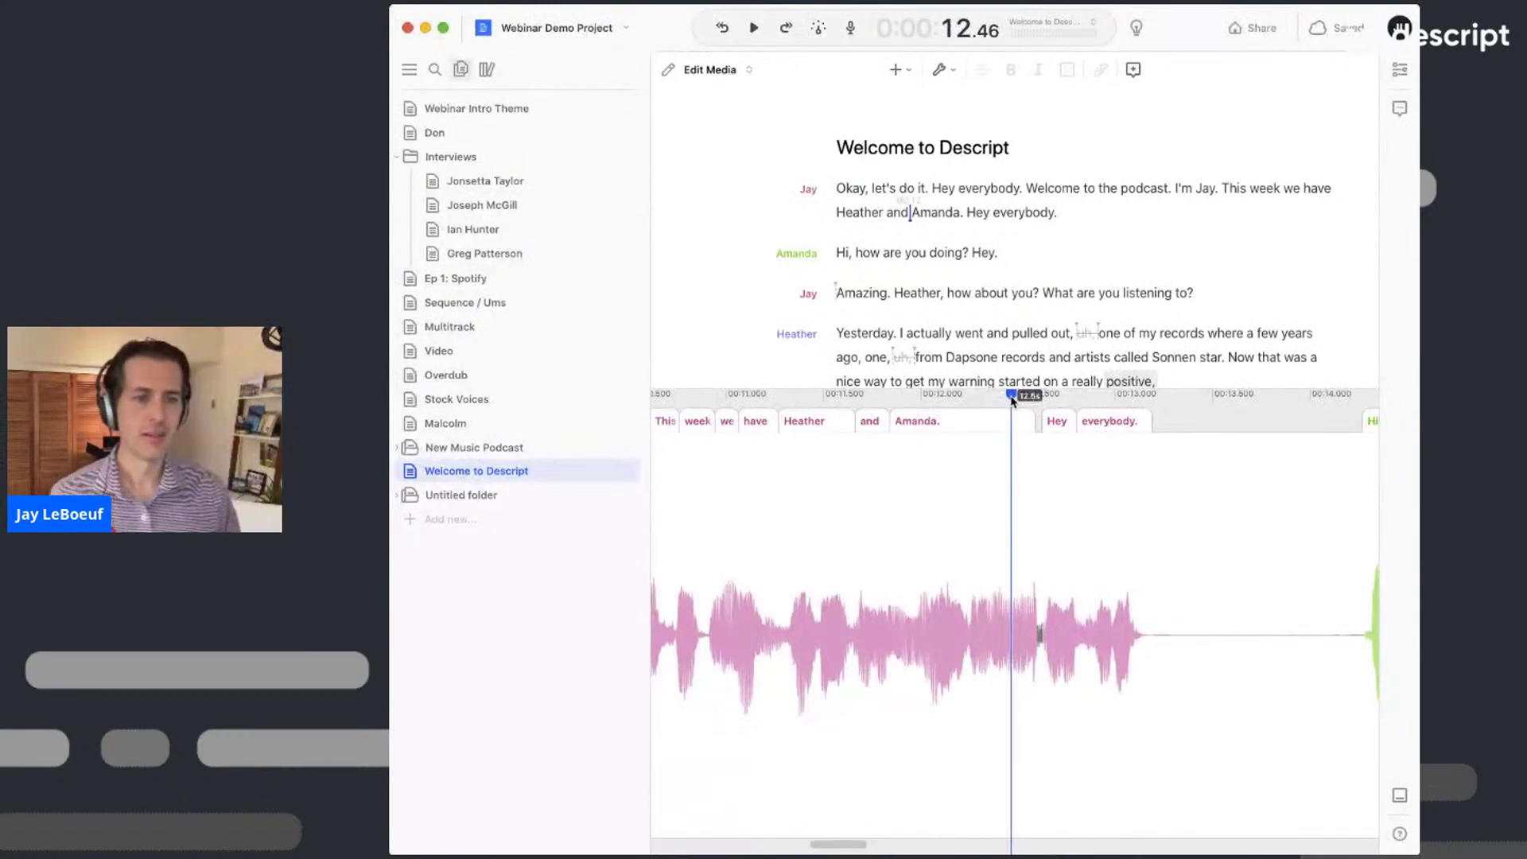
pyautogui.press('space')
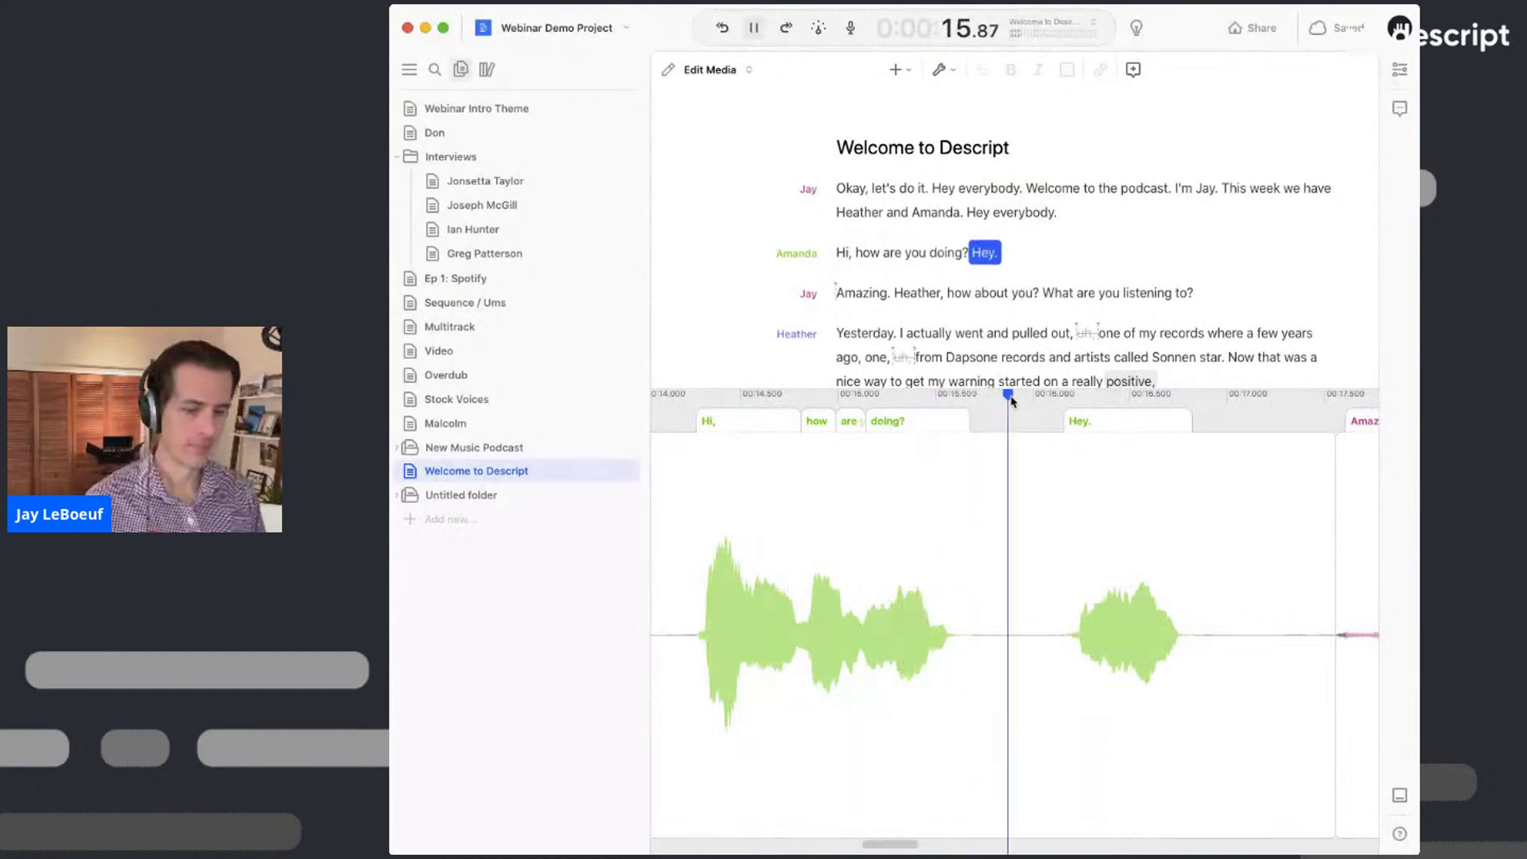
pyautogui.press('space')
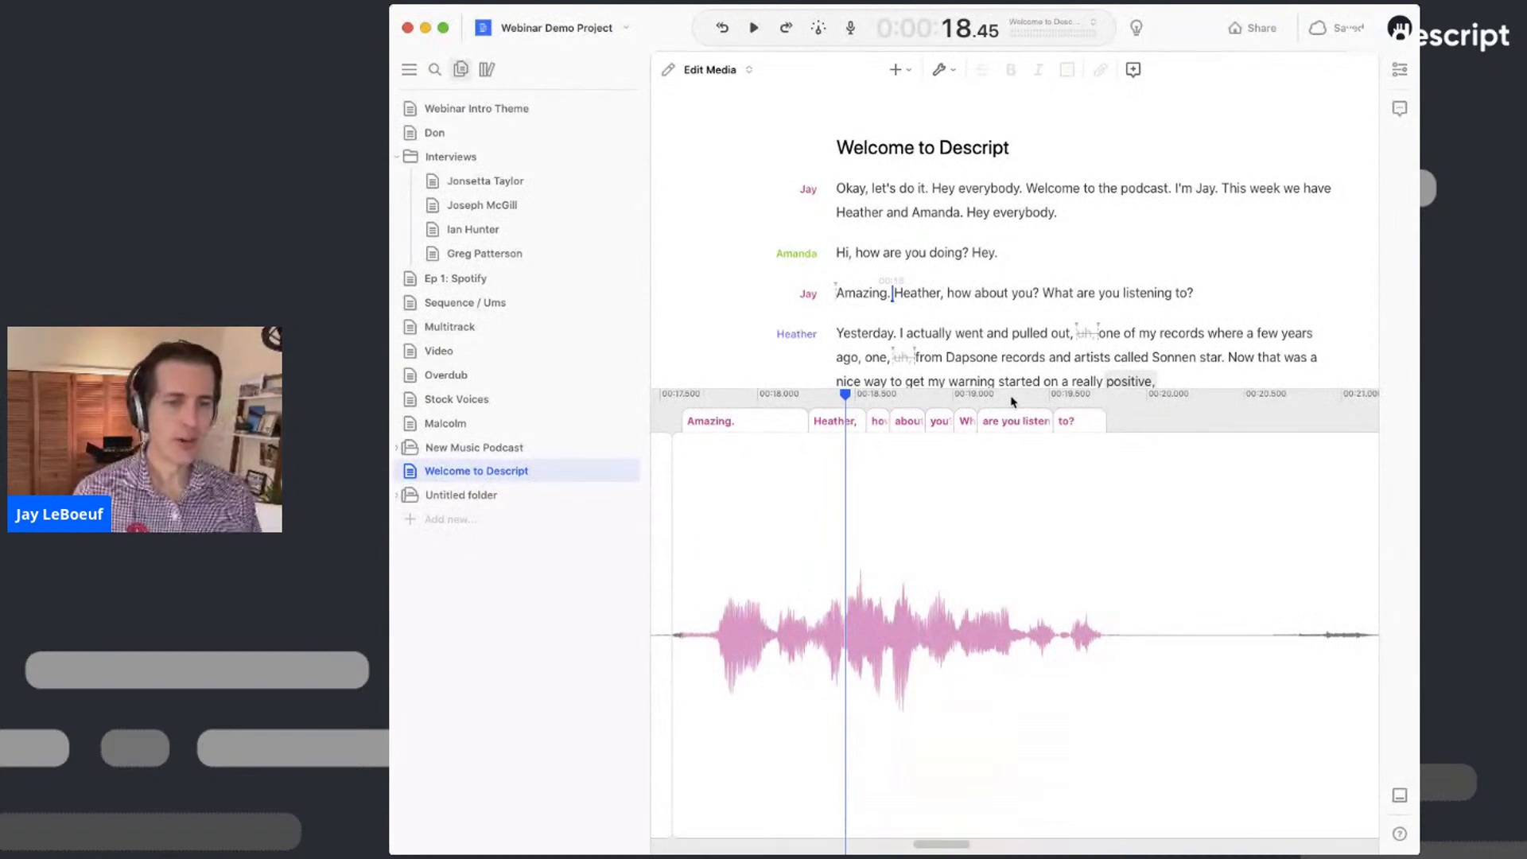
# - Move the word "Amazing." earlier in the timeline to about 17.0 s, shortening the pause after "Hey."
pyautogui.scroll(-3, 1042, 604)
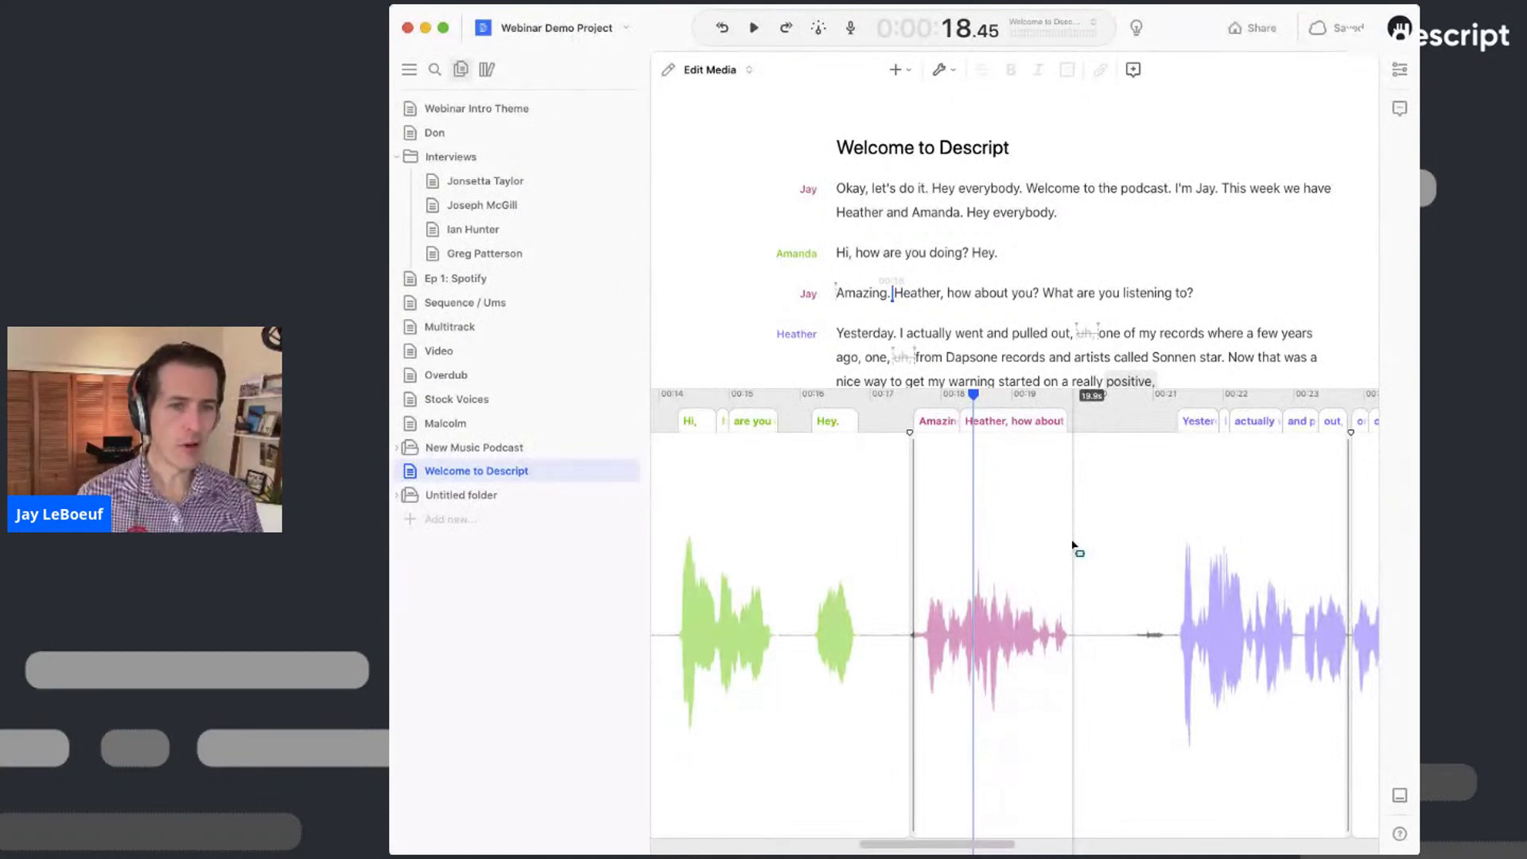
pyautogui.scroll(4, 1073, 547)
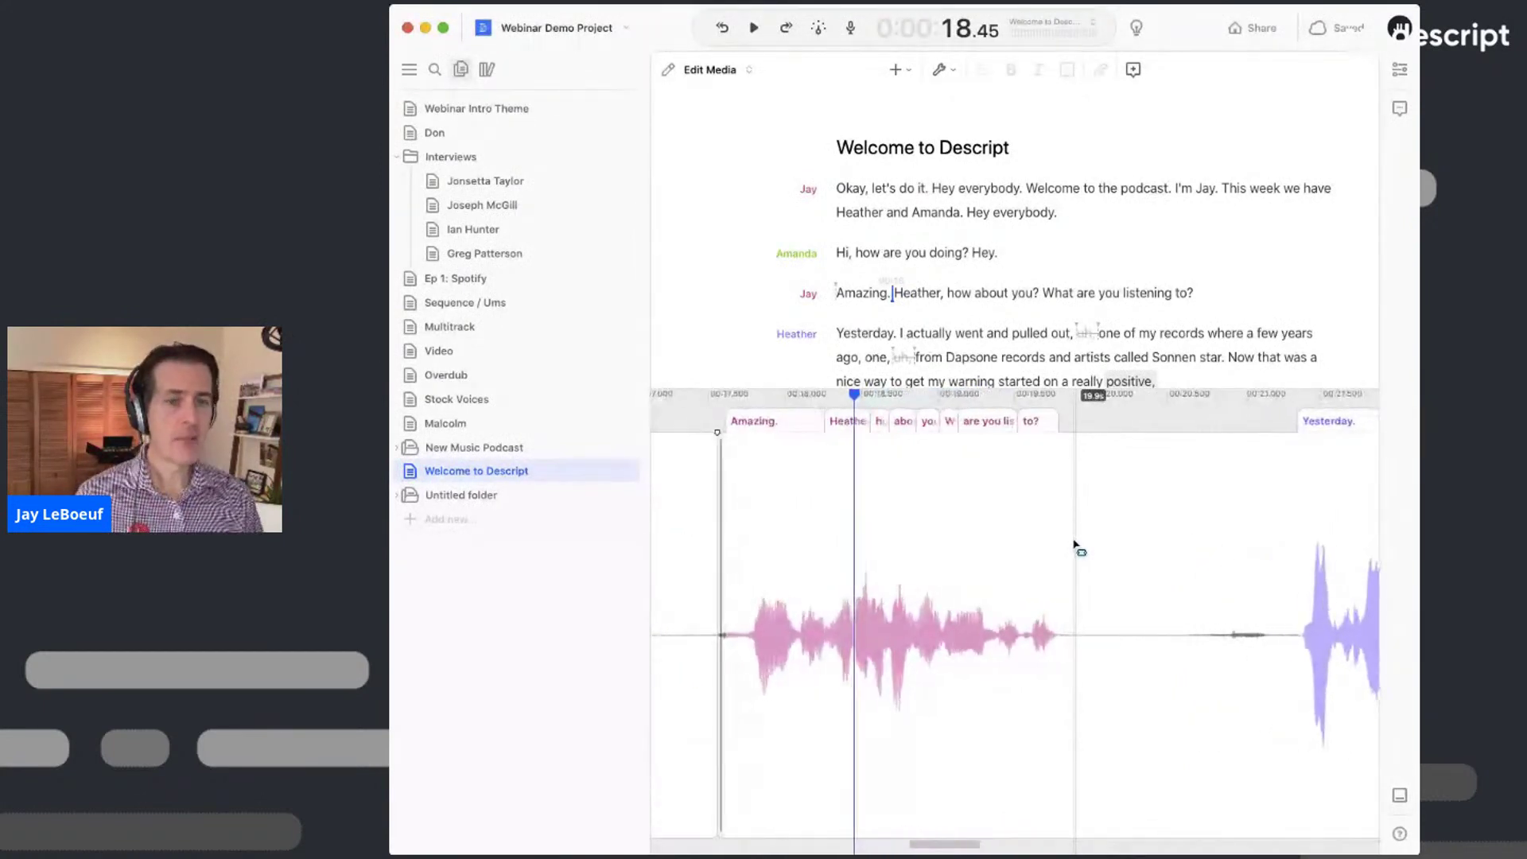
pyautogui.hscroll(-5, 1039, 570)
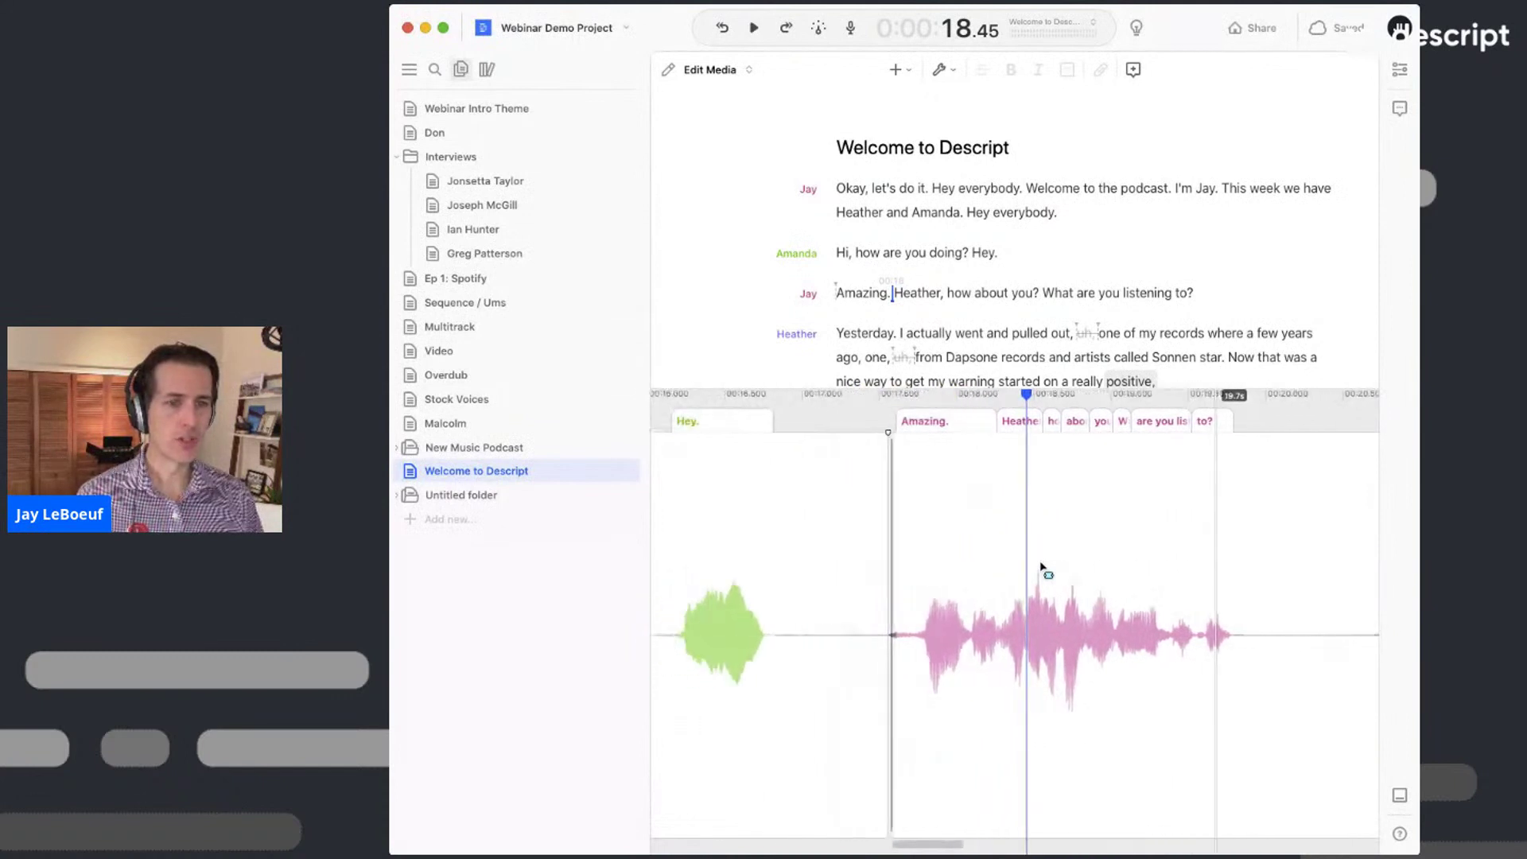
pyautogui.hscroll(-4, 1042, 568)
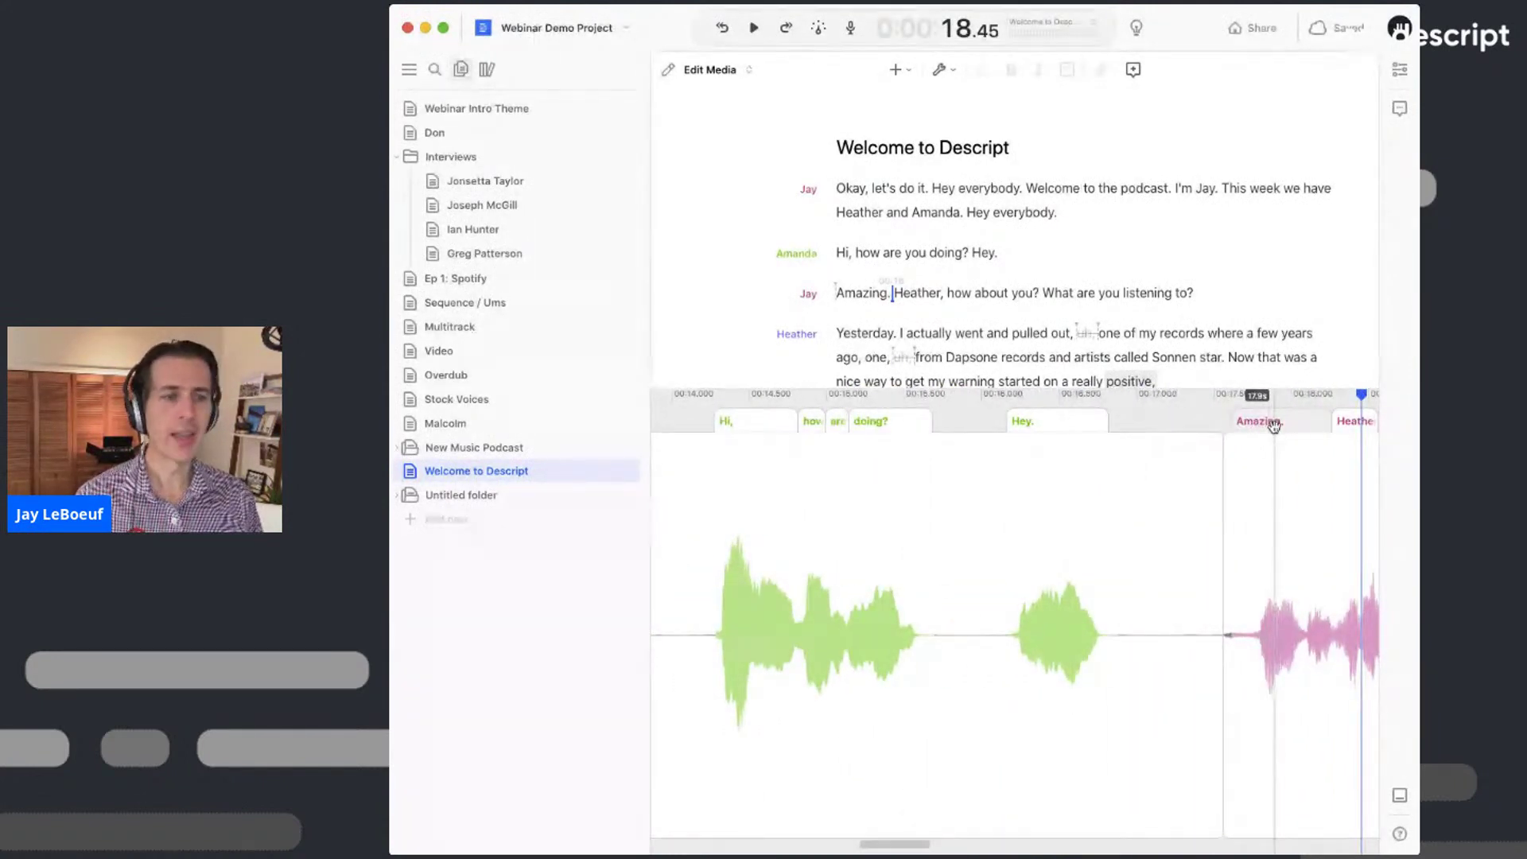
pyautogui.moveTo(1273, 427); pyautogui.dragTo(1210, 448)
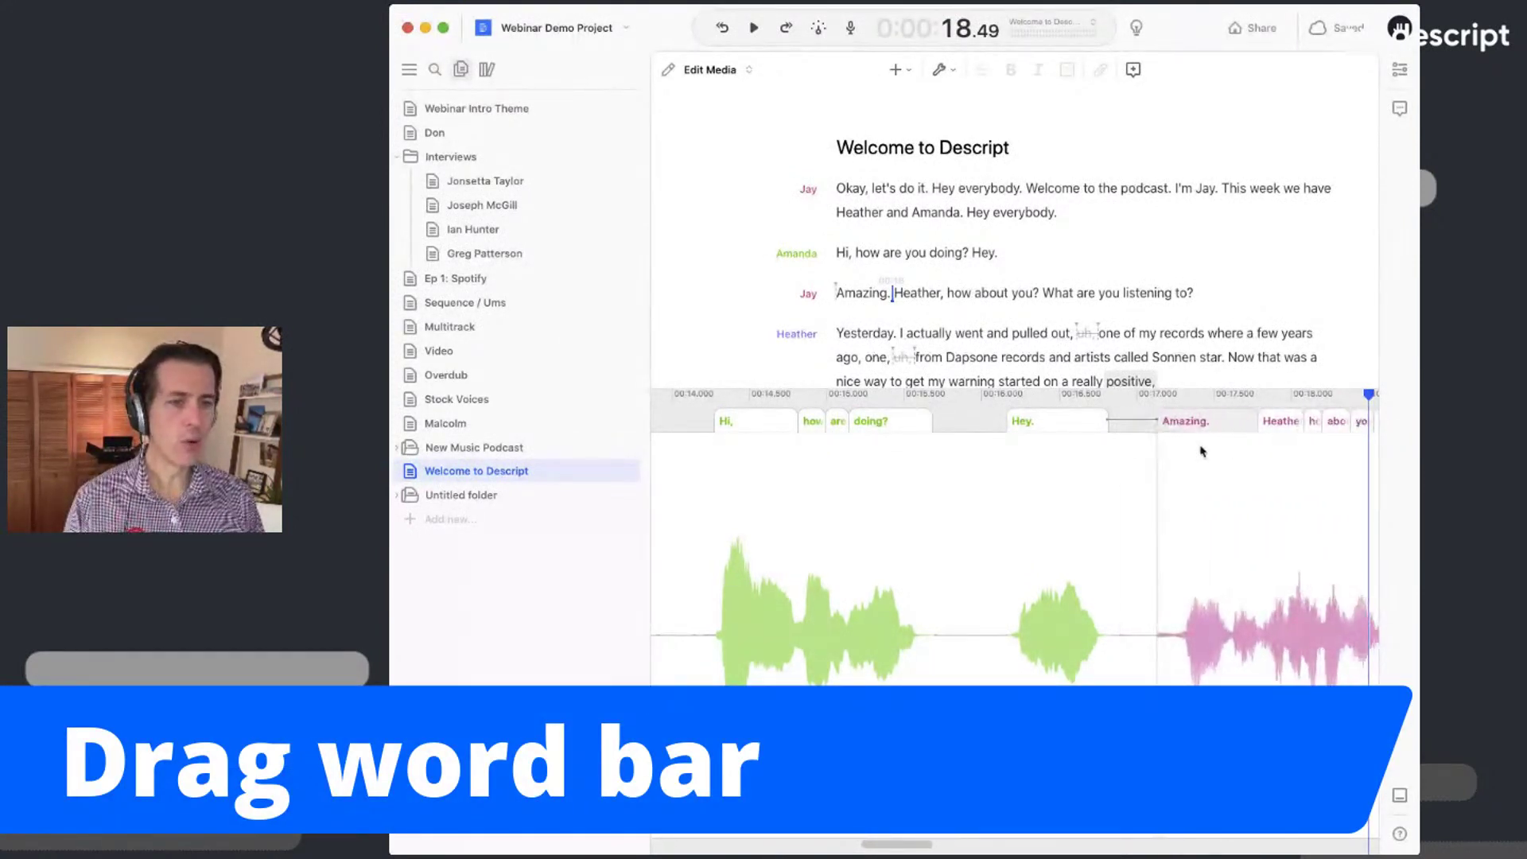
pyautogui.moveTo(1225, 451); pyautogui.dragTo(1222, 451)
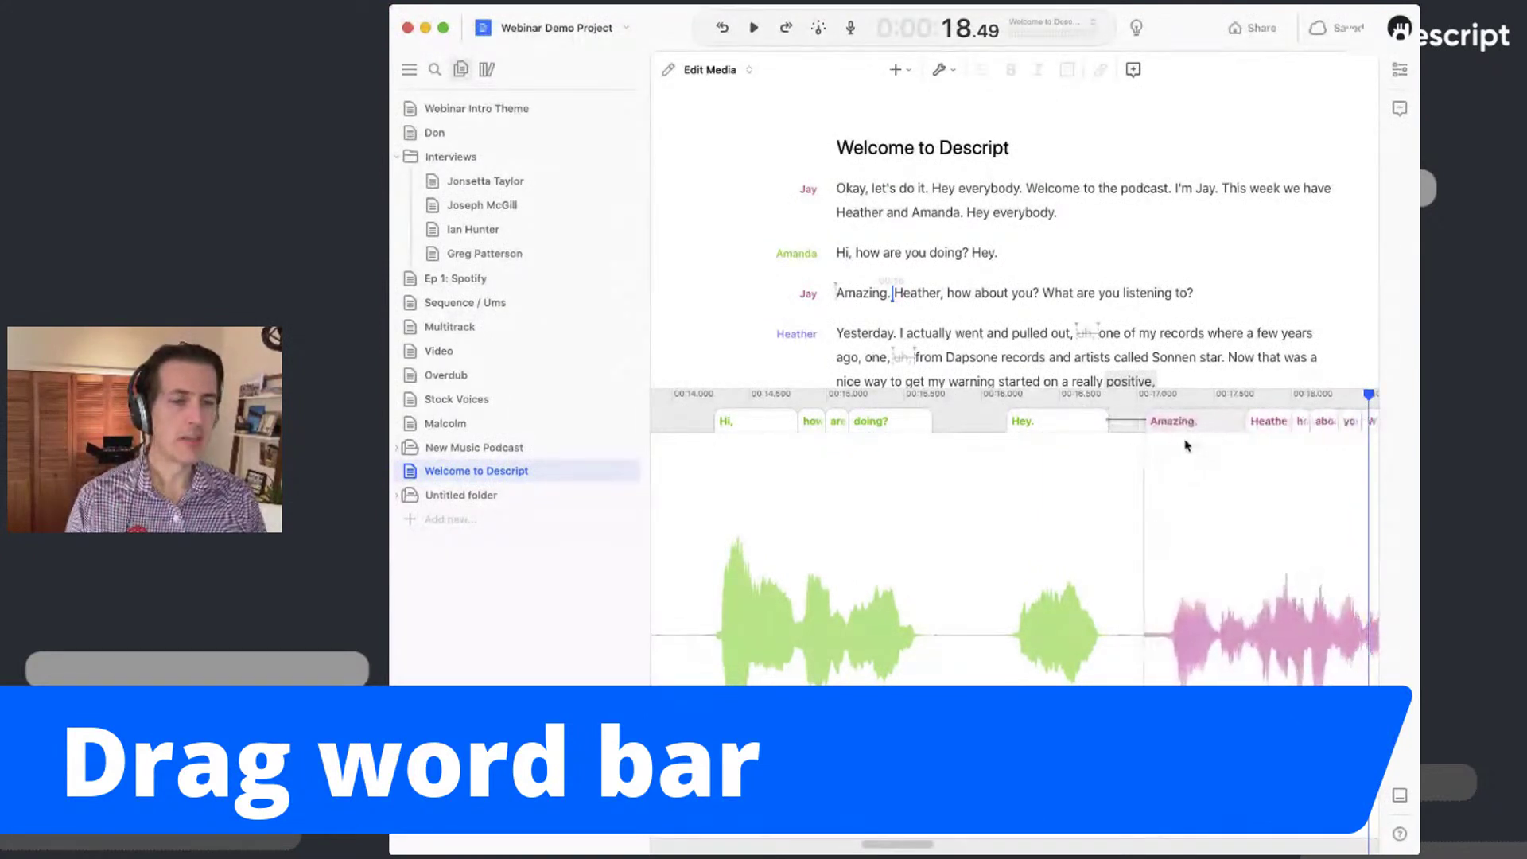
pyautogui.click(1229, 470)
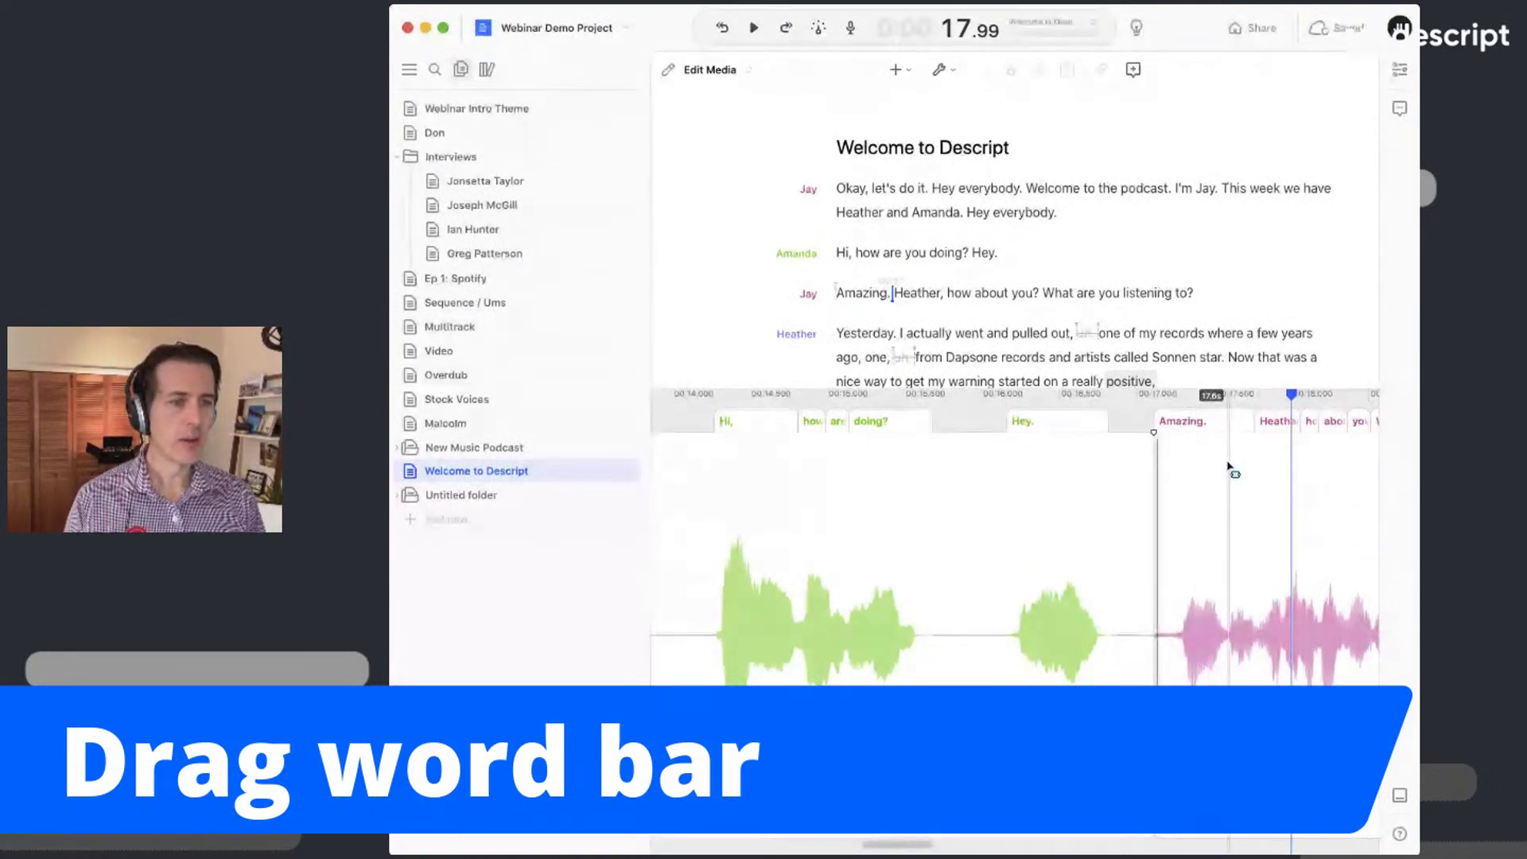
# - Try moving the word "to?" slightly later after "listening" in the timeline, and undo that move
pyautogui.scroll(5, 1229, 469)
pyautogui.hscroll(5, 1229, 469)
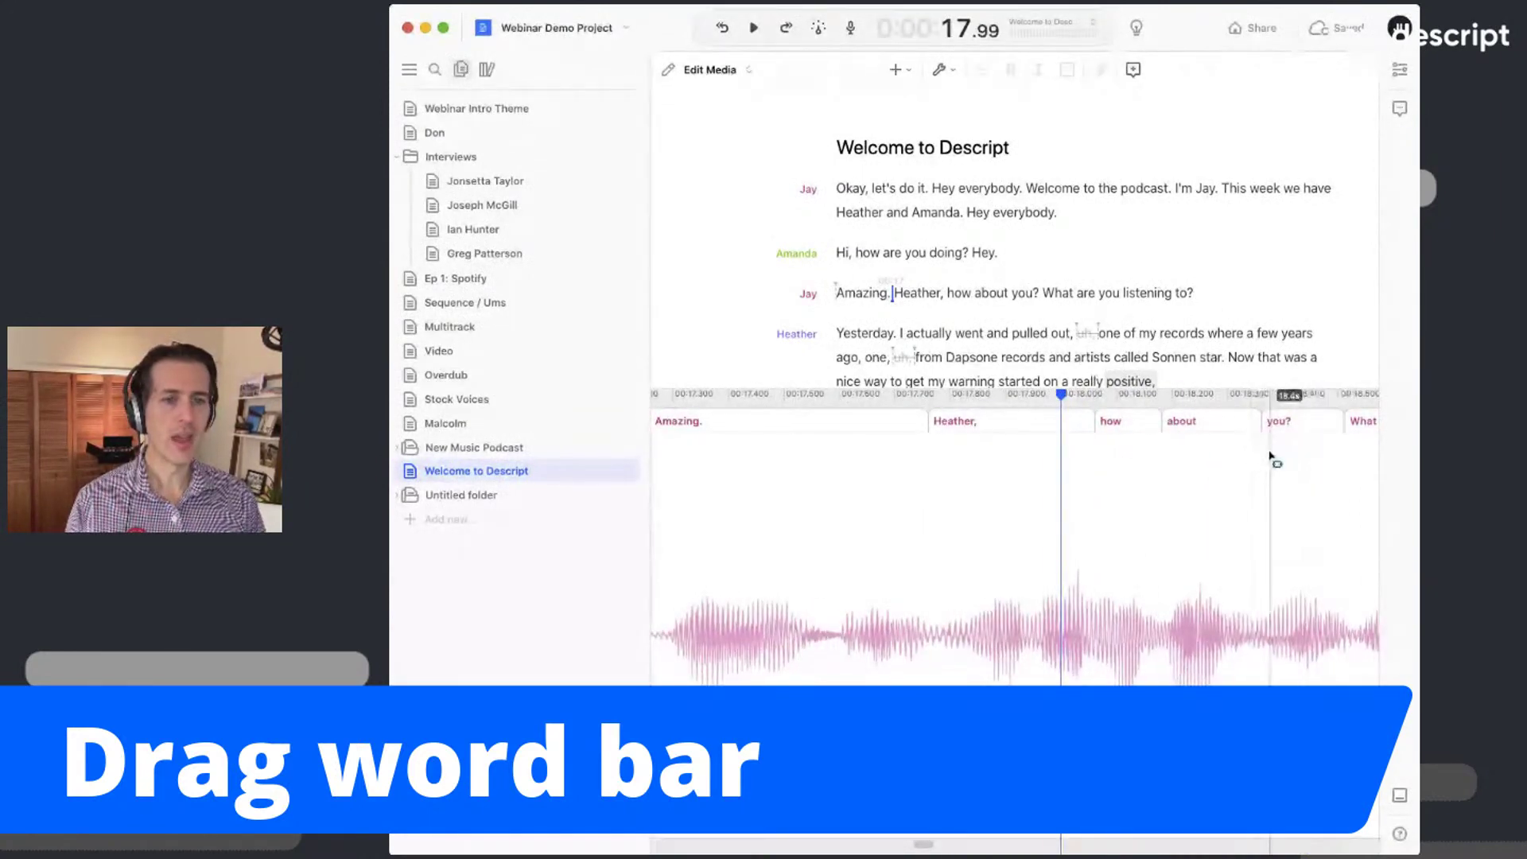
pyautogui.hscroll(5, 1270, 458)
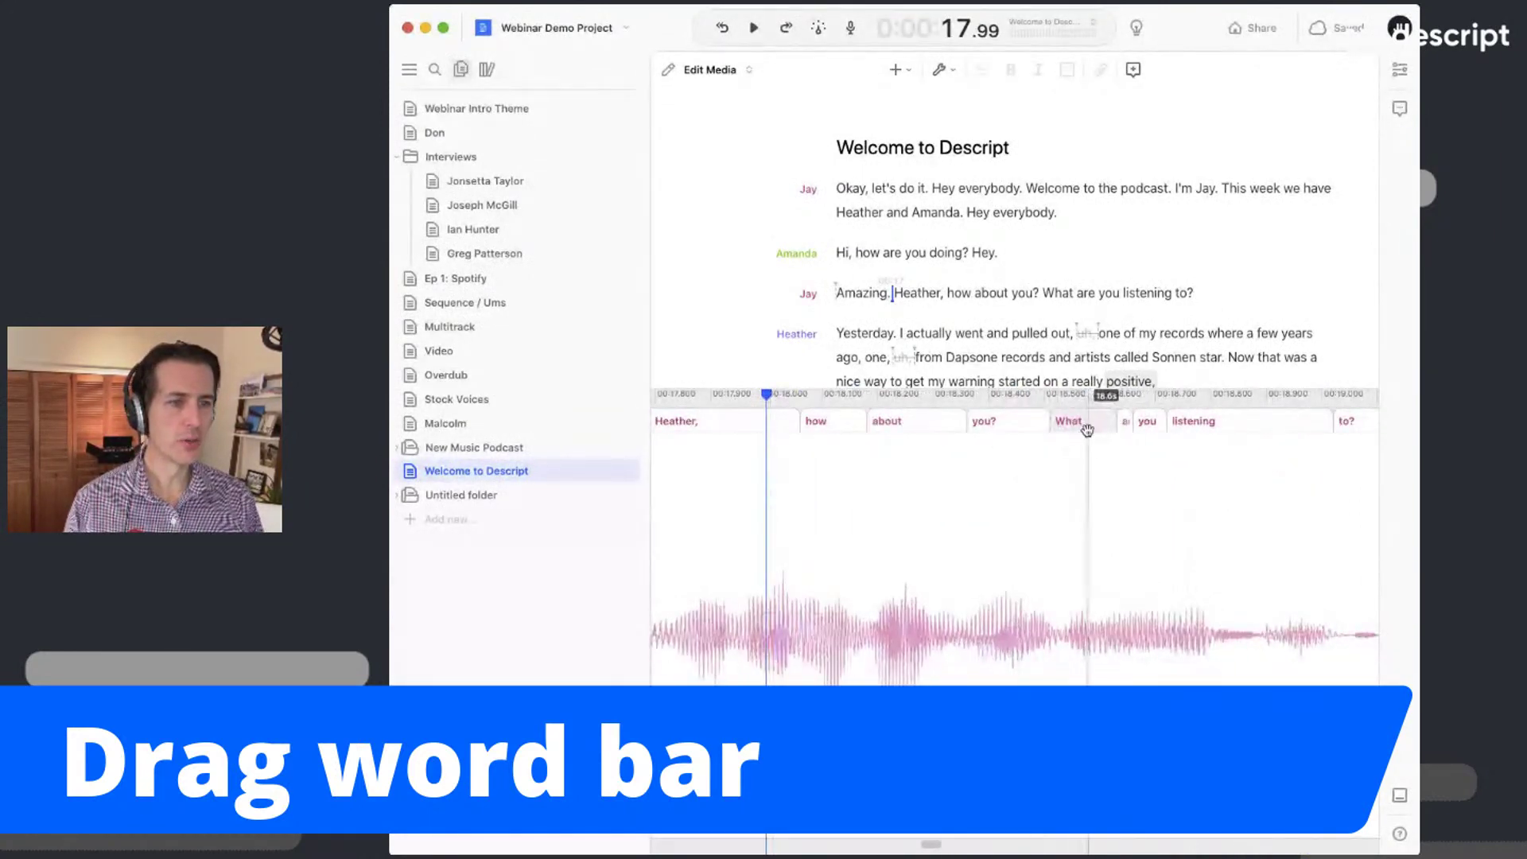
pyautogui.hscroll(2, 1295, 432)
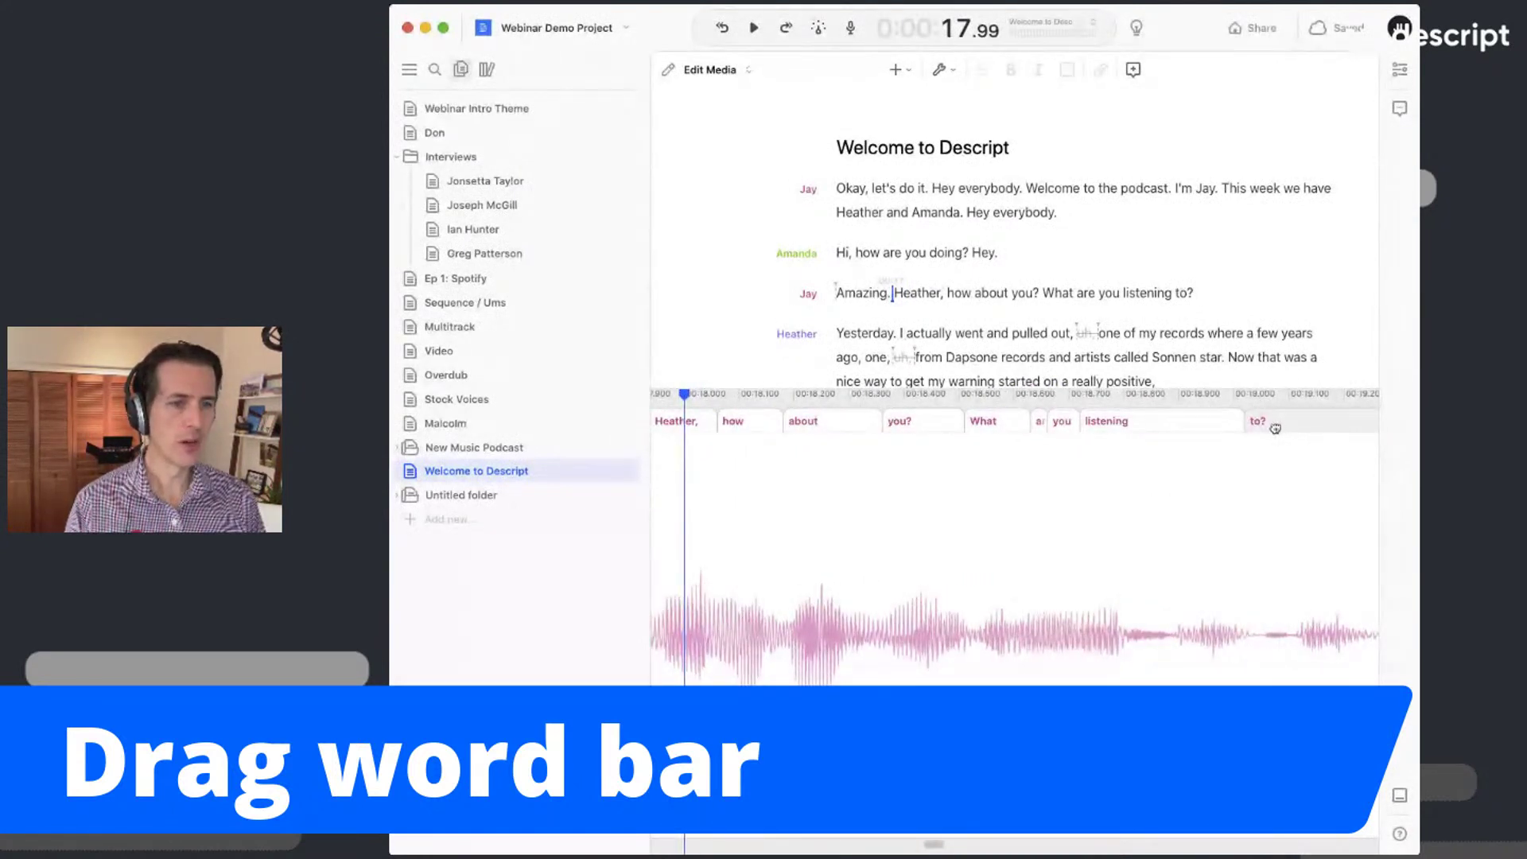
pyautogui.moveTo(1245, 440); pyautogui.dragTo(1302, 442)
pyautogui.scroll(-5, 1185, 525)
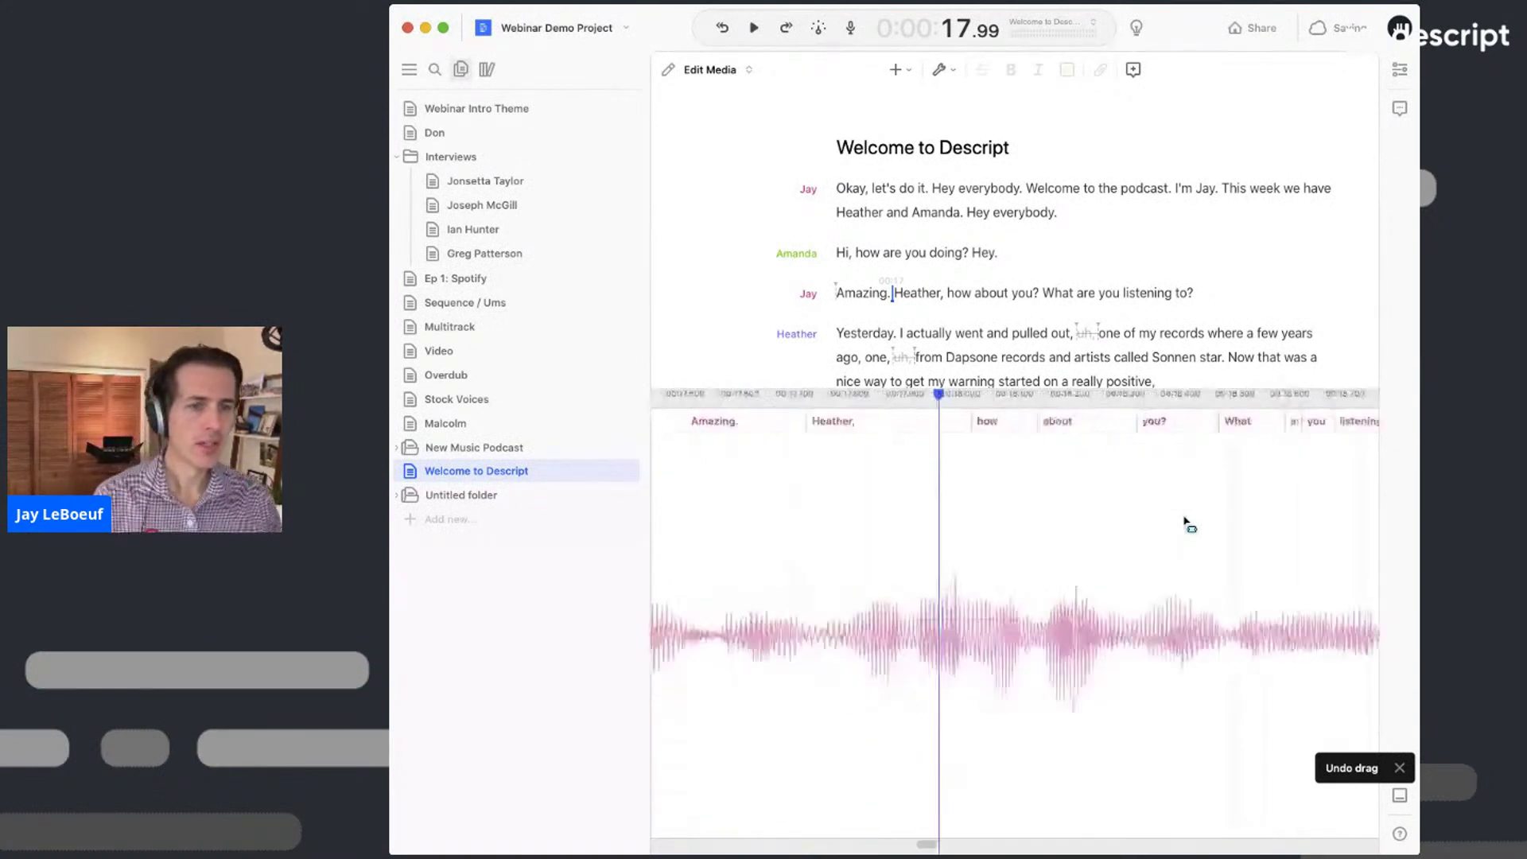
# - Move "Hey." and "Hi," earlier in the timeline to tighten the pauses before them, and play from about 12.4 s
pyautogui.scroll(-2, 1185, 525)
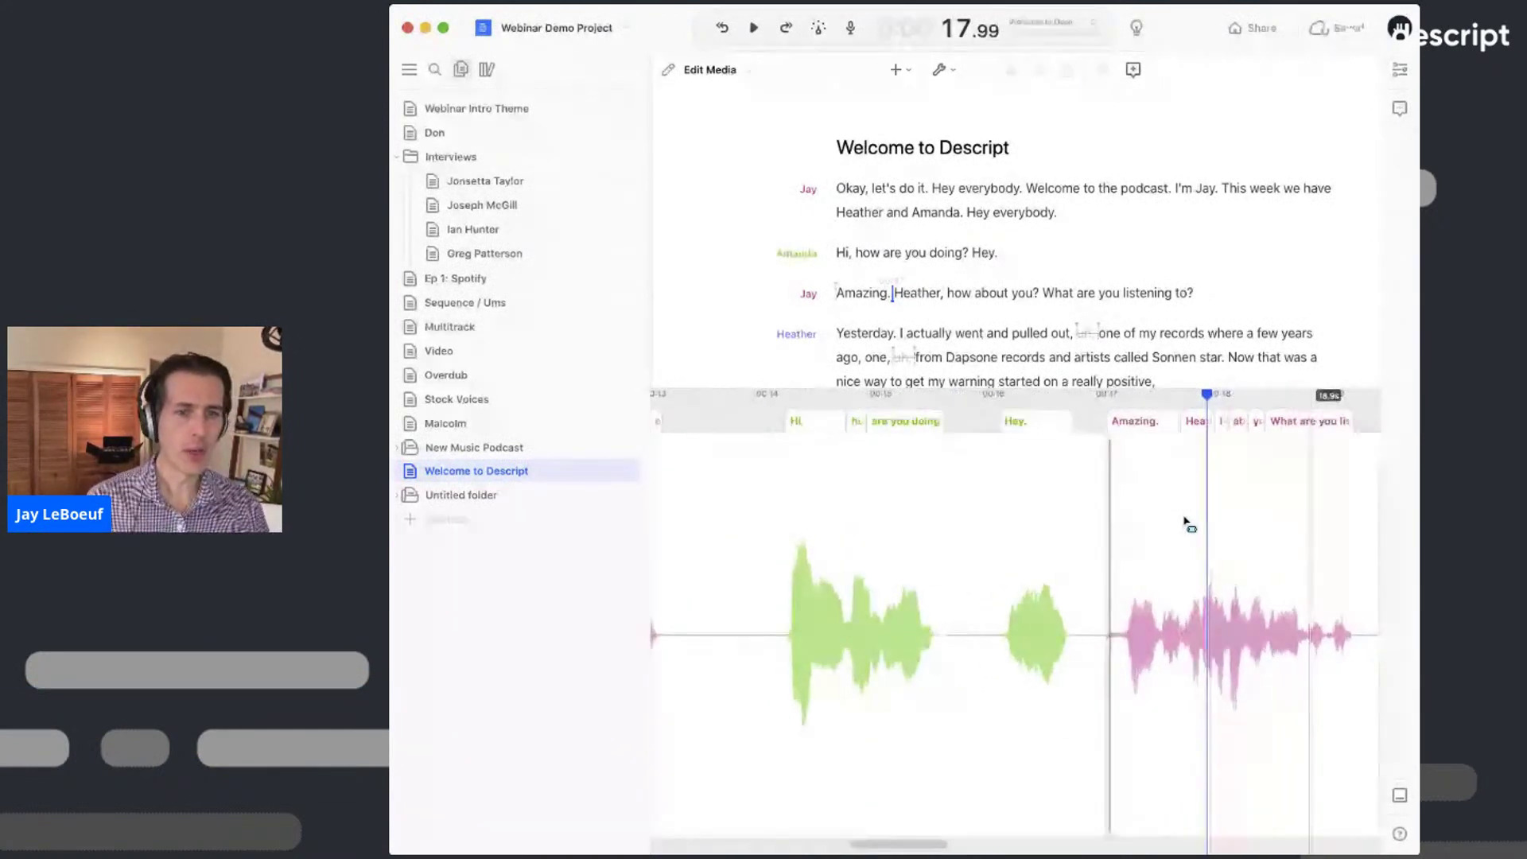
pyautogui.moveTo(1016, 426); pyautogui.dragTo(946, 426)
pyautogui.hscroll(-5, 973, 450)
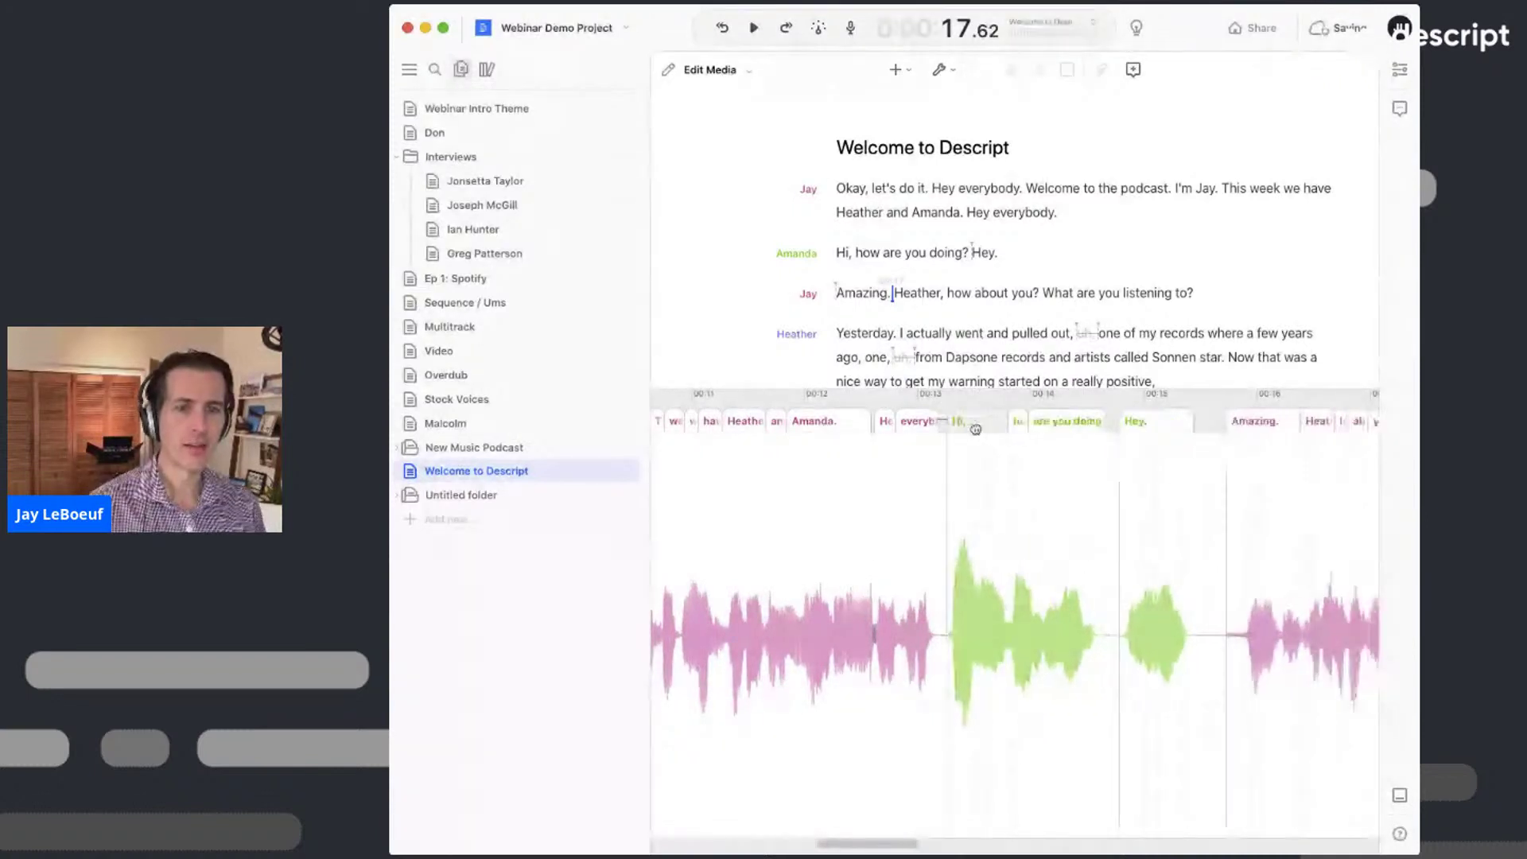
pyautogui.click(856, 405)
pyautogui.press('space')
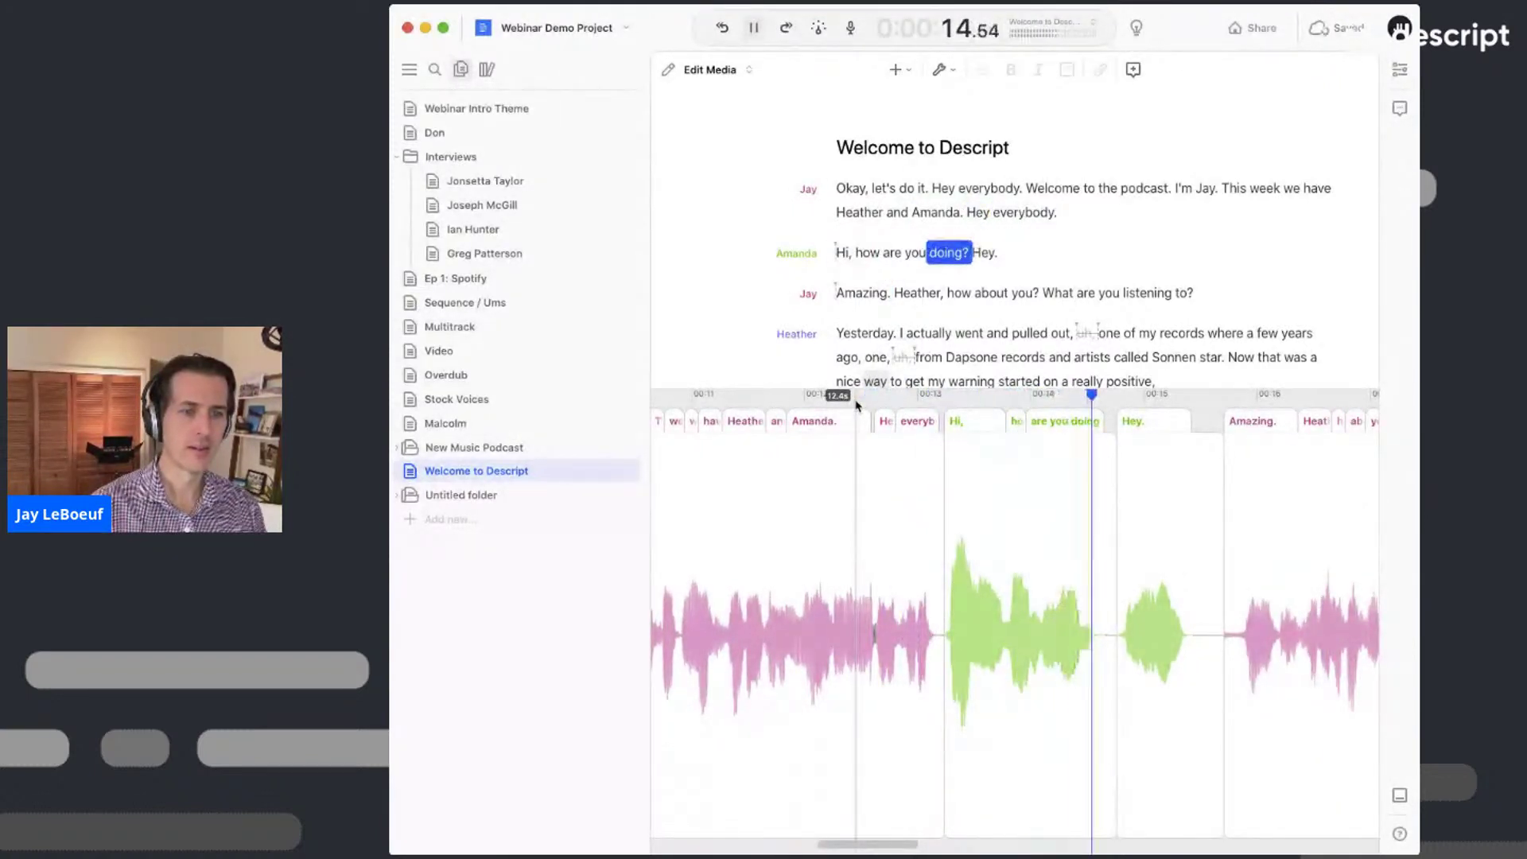
pyautogui.press('space')
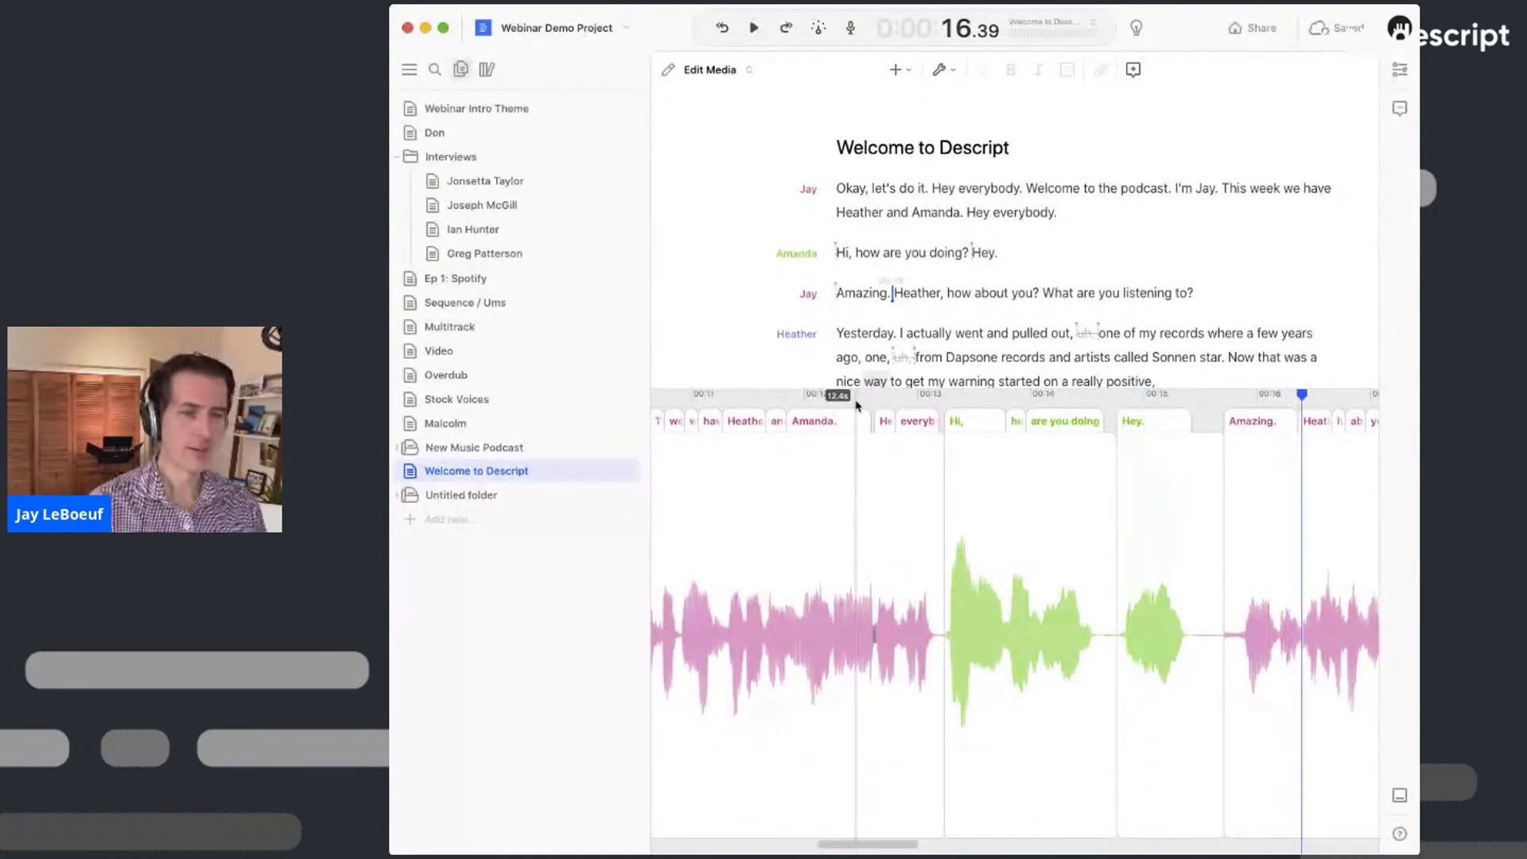
# - Undo the last two word moves, for "Hi," and "Hey.", in the timeline
pyautogui.moveTo(945, 425); pyautogui.dragTo(1061, 425)
pyautogui.moveTo(1225, 424); pyautogui.dragTo(1268, 425)
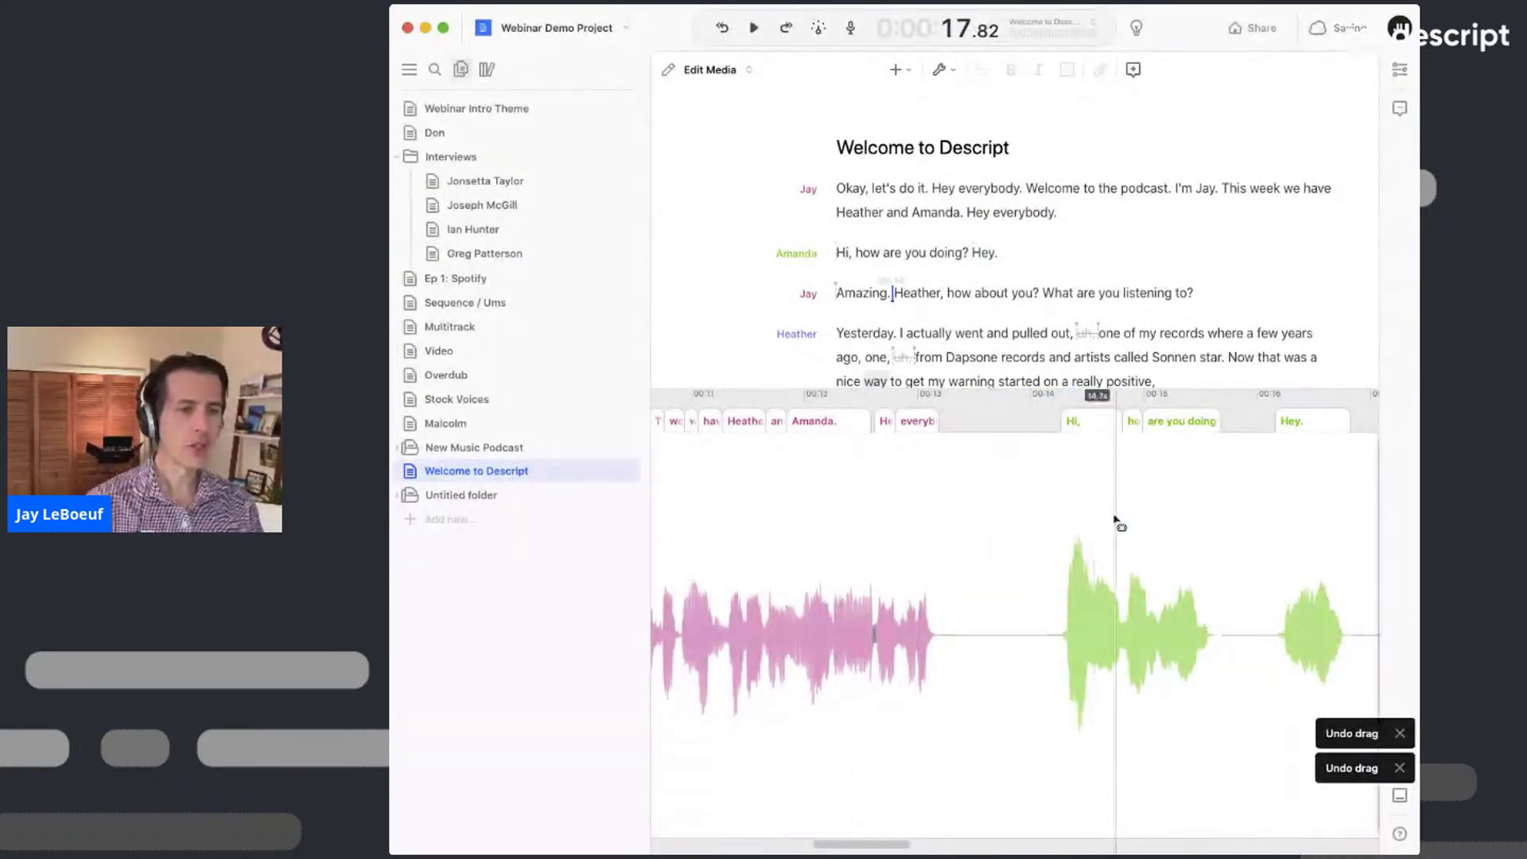
# - Undo the earlier move of "Amazing." in the timeline so the longer pause after "Hey." is restored
pyautogui.hscroll(10, 1118, 522)
pyautogui.moveTo(811, 424); pyautogui.dragTo(865, 424)
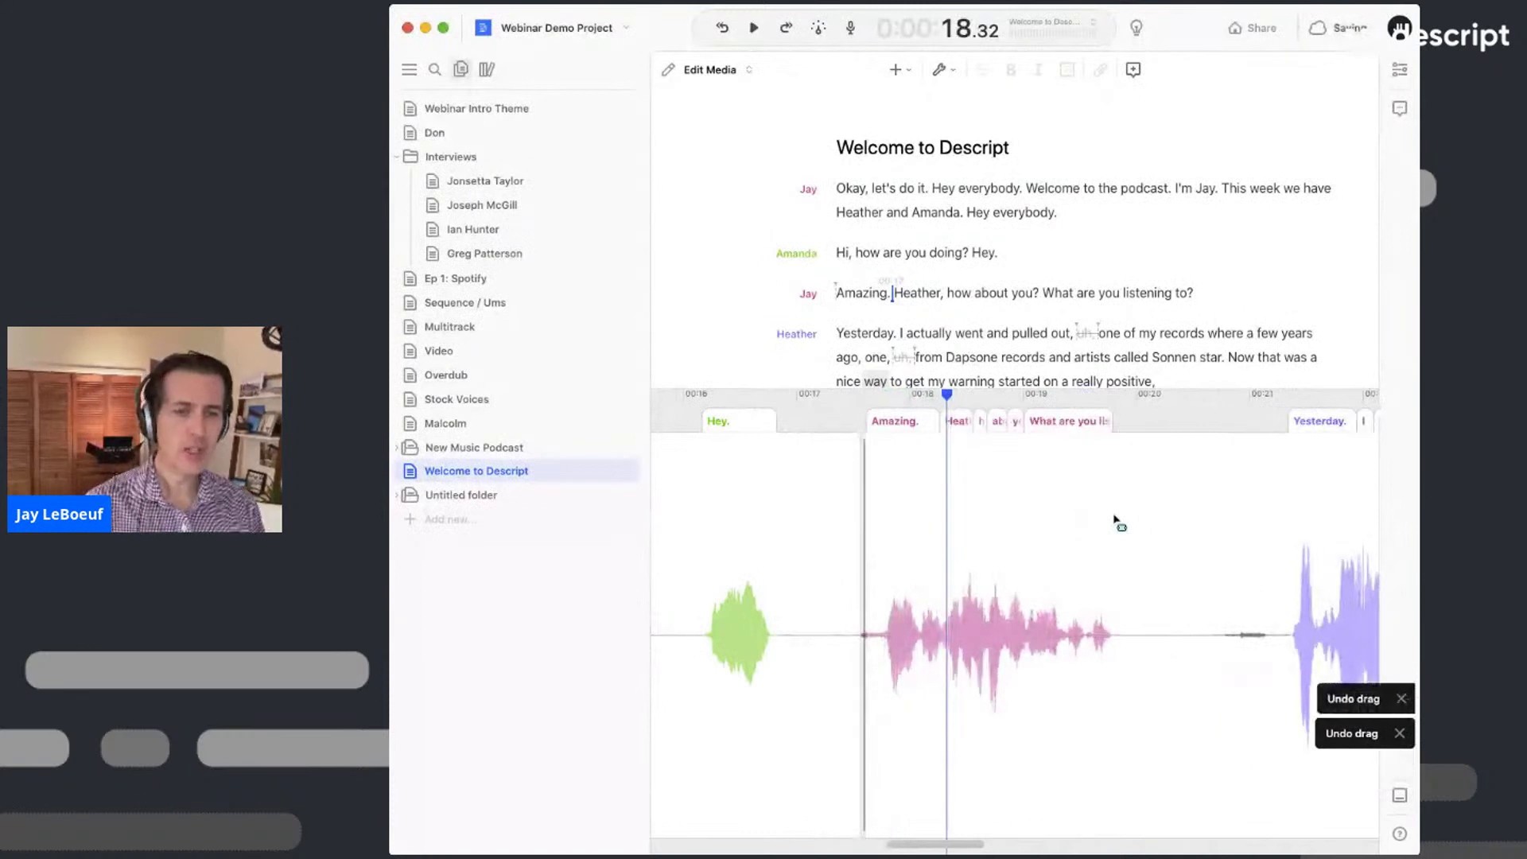
pyautogui.hscroll(-1, 1043, 522)
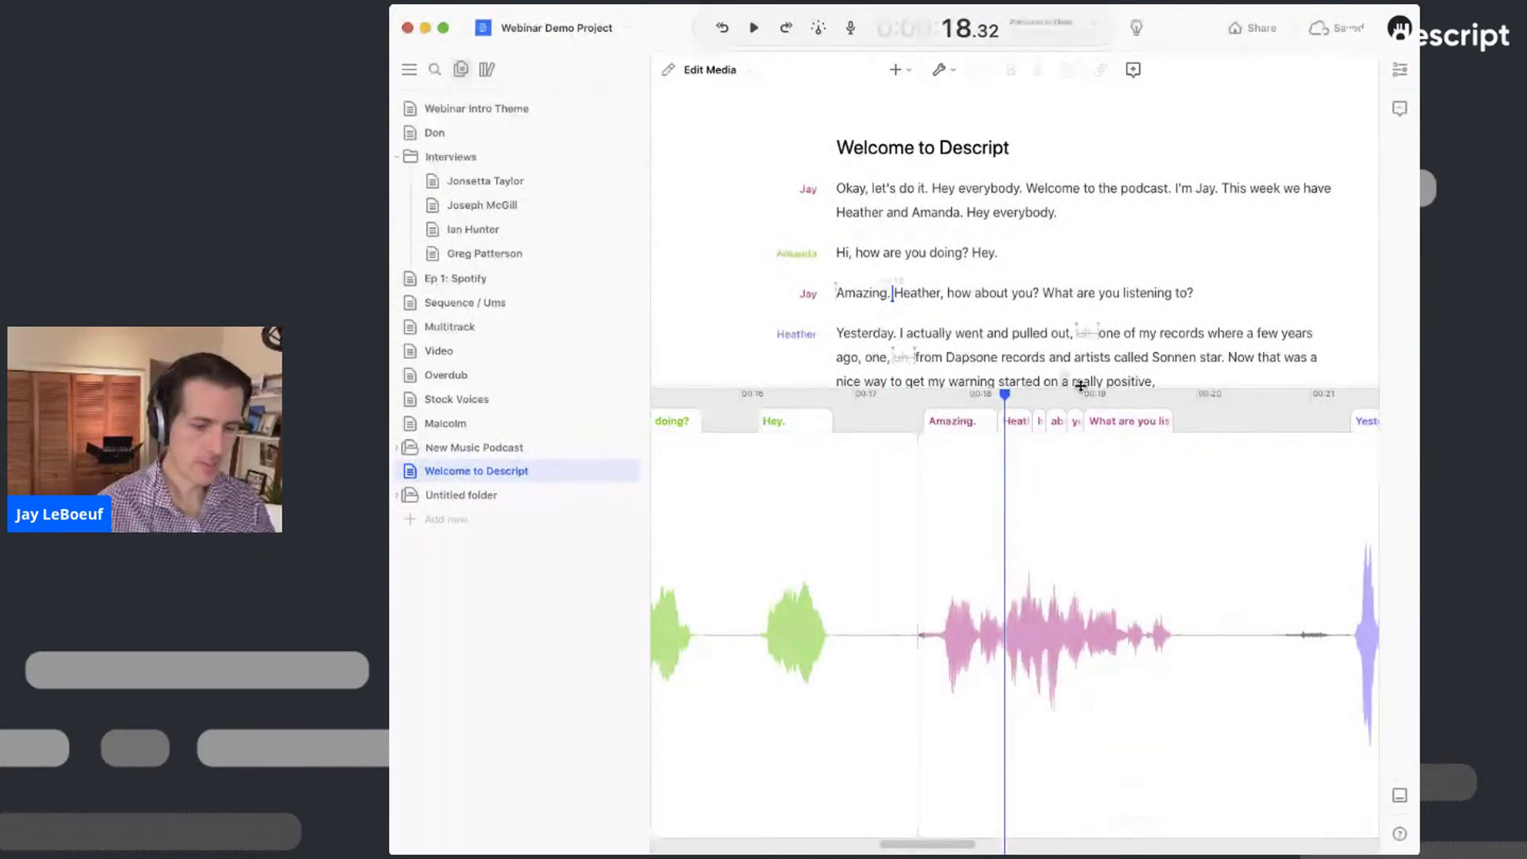
# - Return to the Welcome to Descript composition and shrink the timeline to show more of the transcript
pyautogui.press('super+shift+Down')
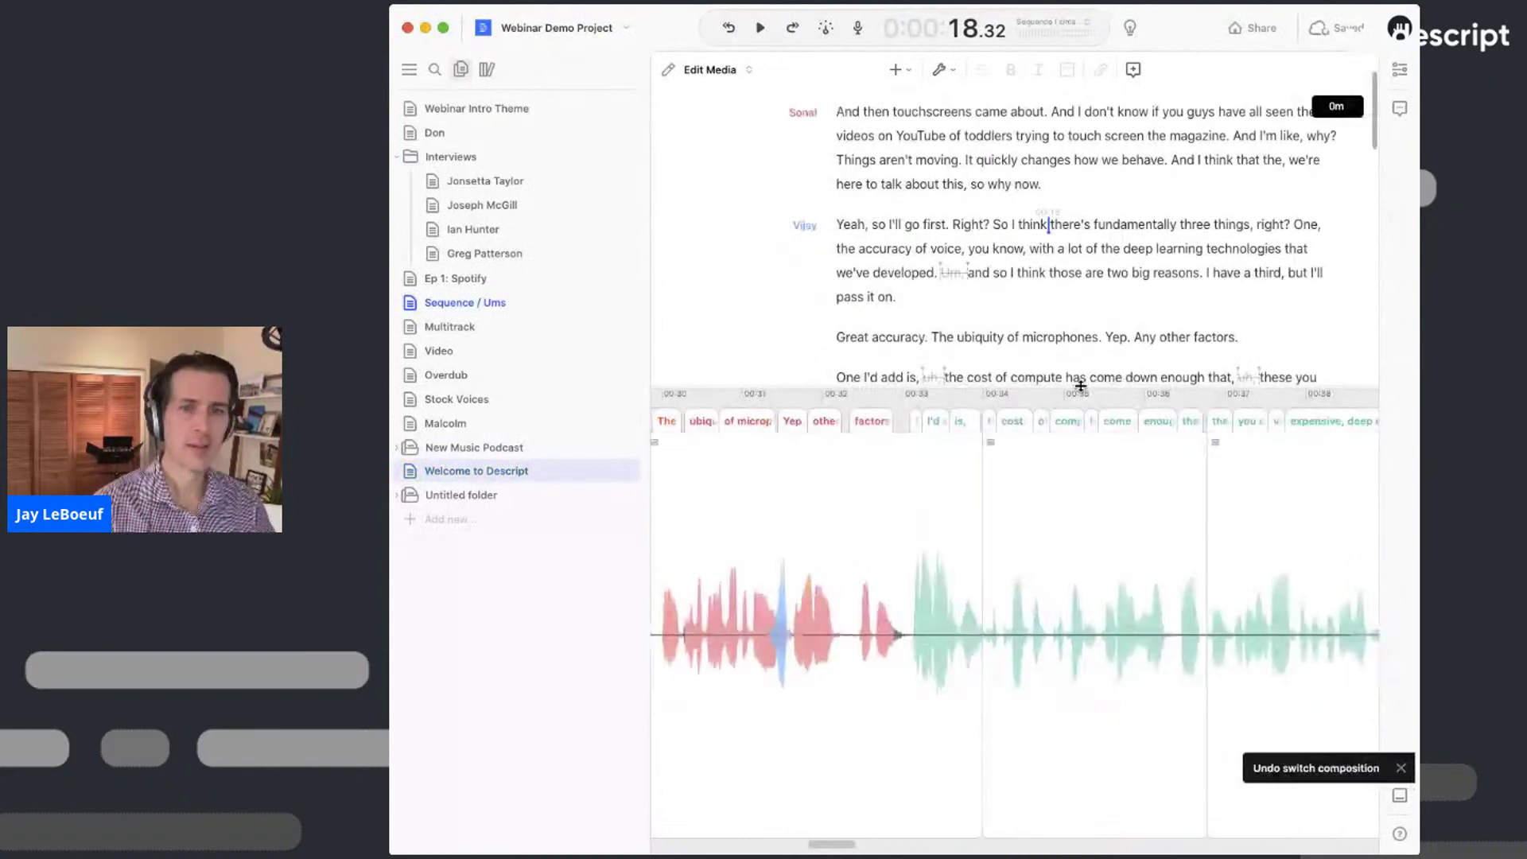
pyautogui.click(513, 472)
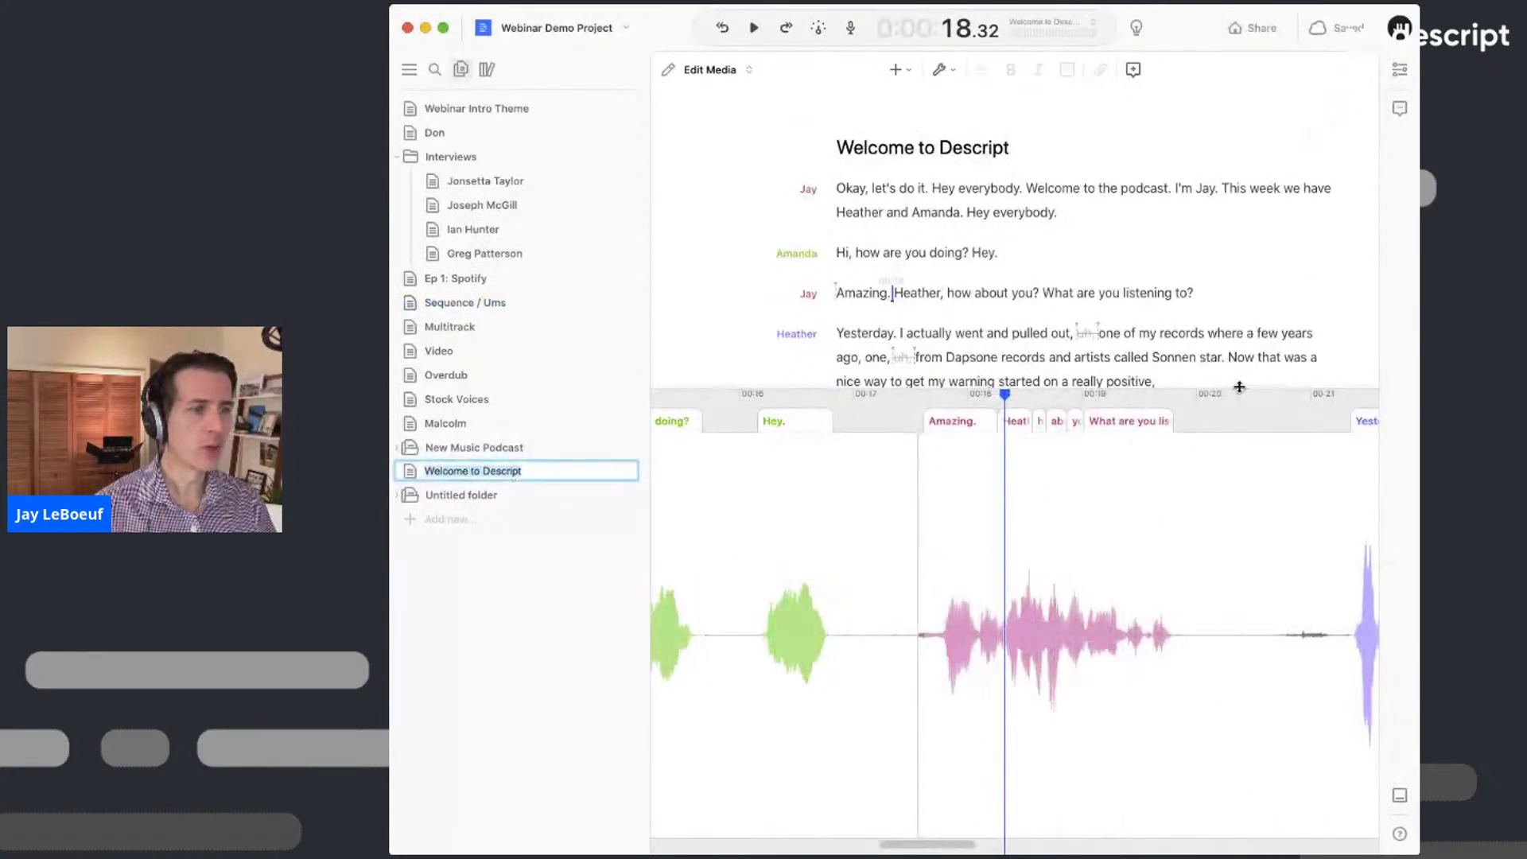
pyautogui.moveTo(1245, 480); pyautogui.dragTo(1248, 577)
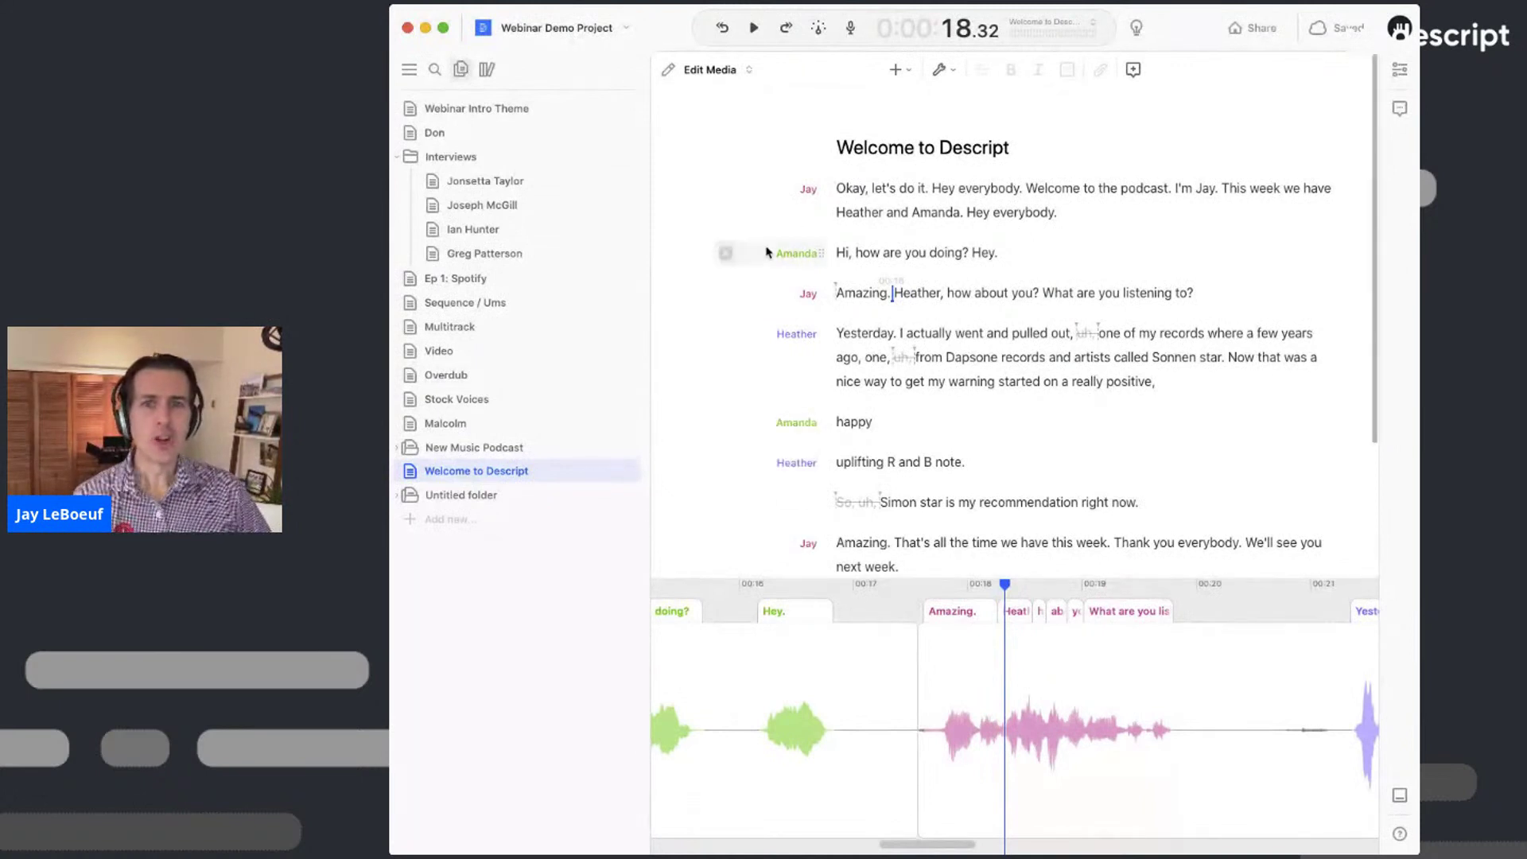
# - Search the composition for word gaps longer than 0.50 seconds instead of filler words
pyautogui.click(436, 72)
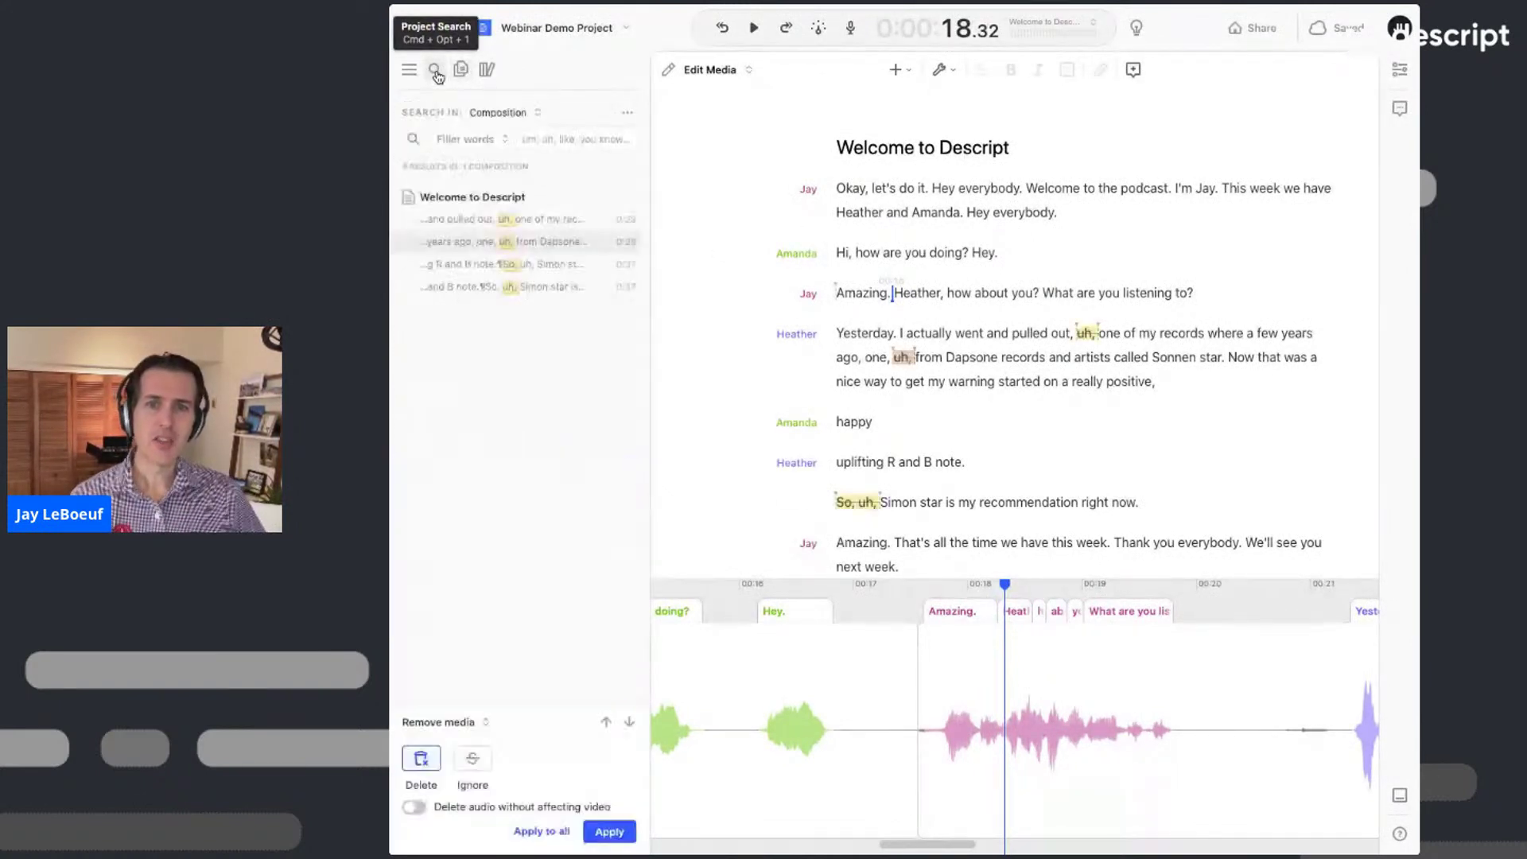
pyautogui.click(475, 140)
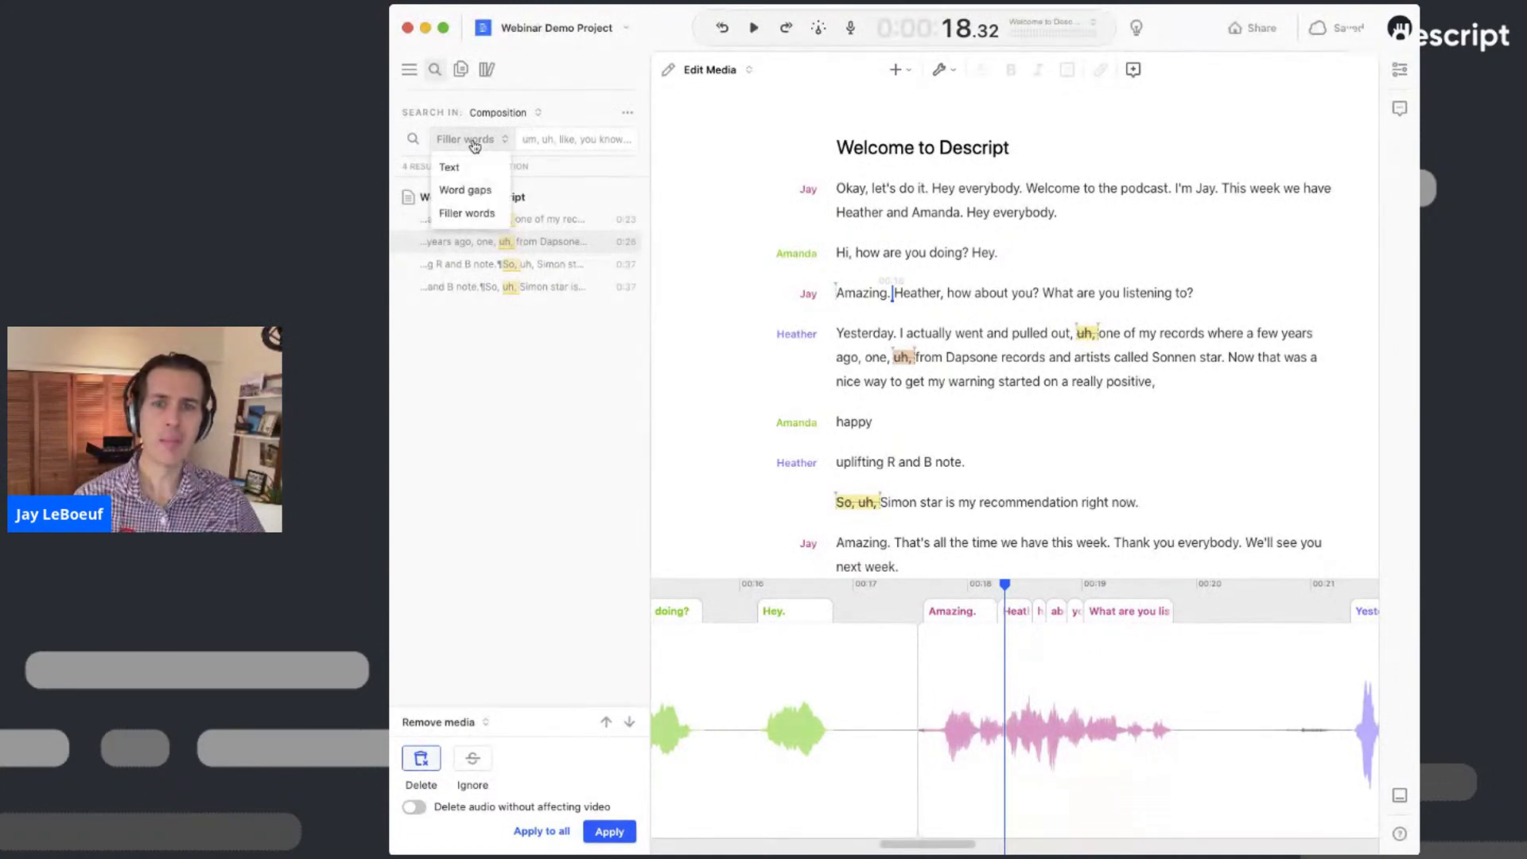
pyautogui.click(480, 198)
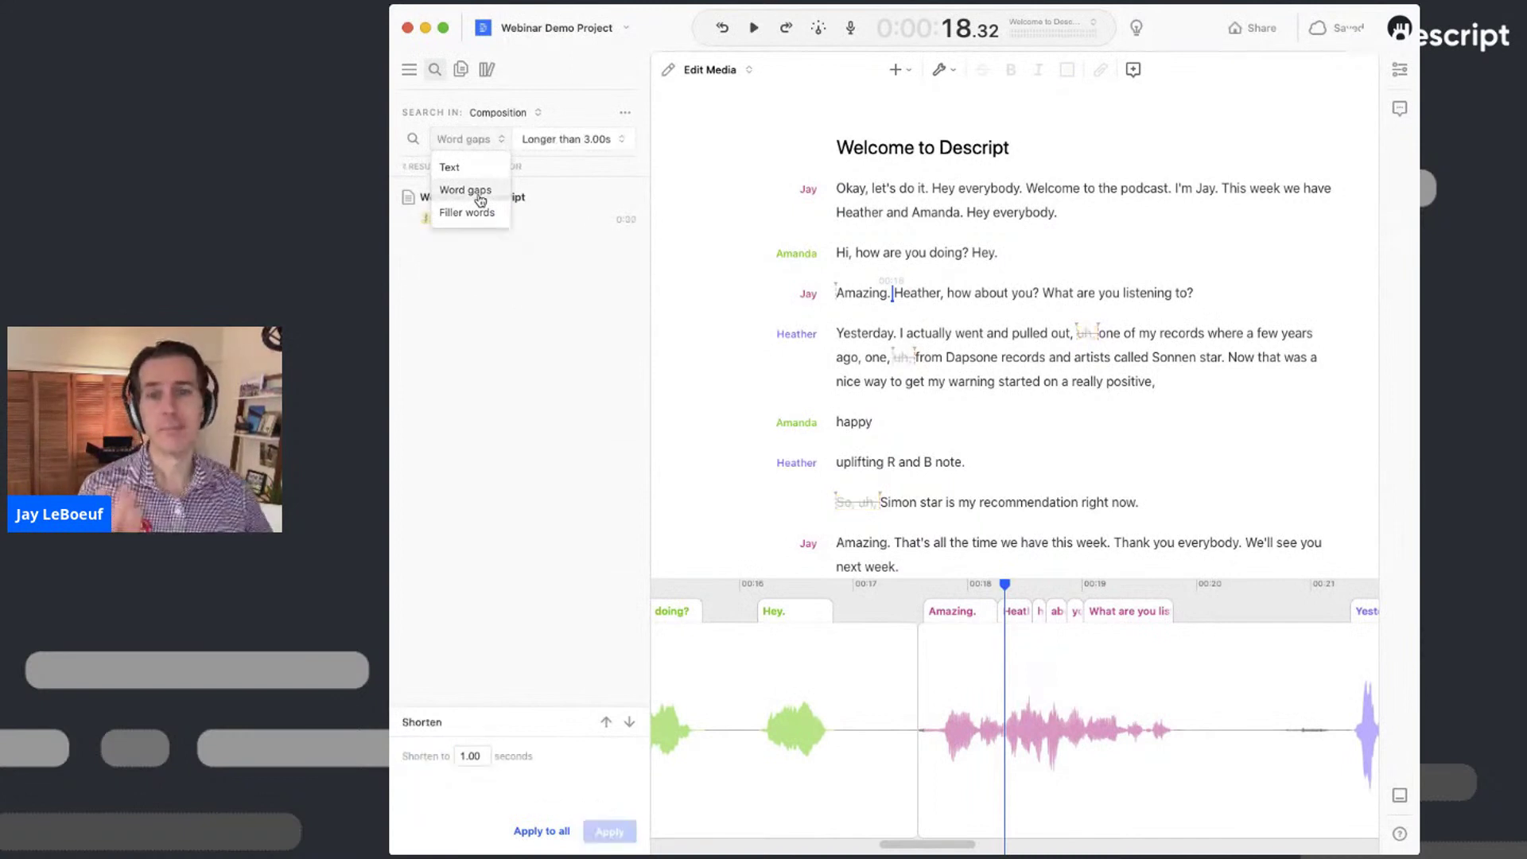
pyautogui.click(573, 141)
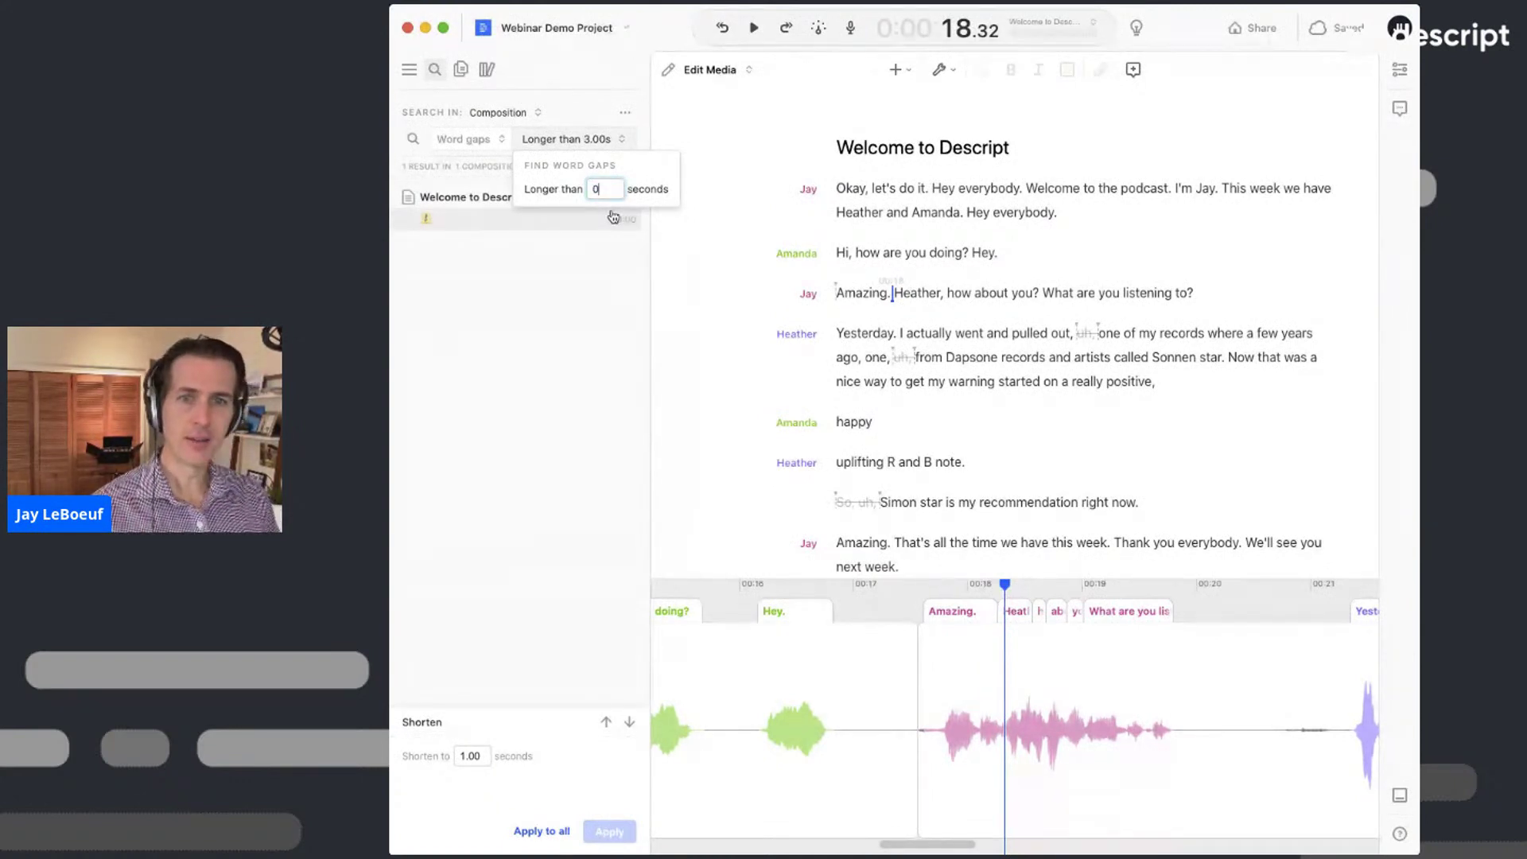
pyautogui.press('Return')
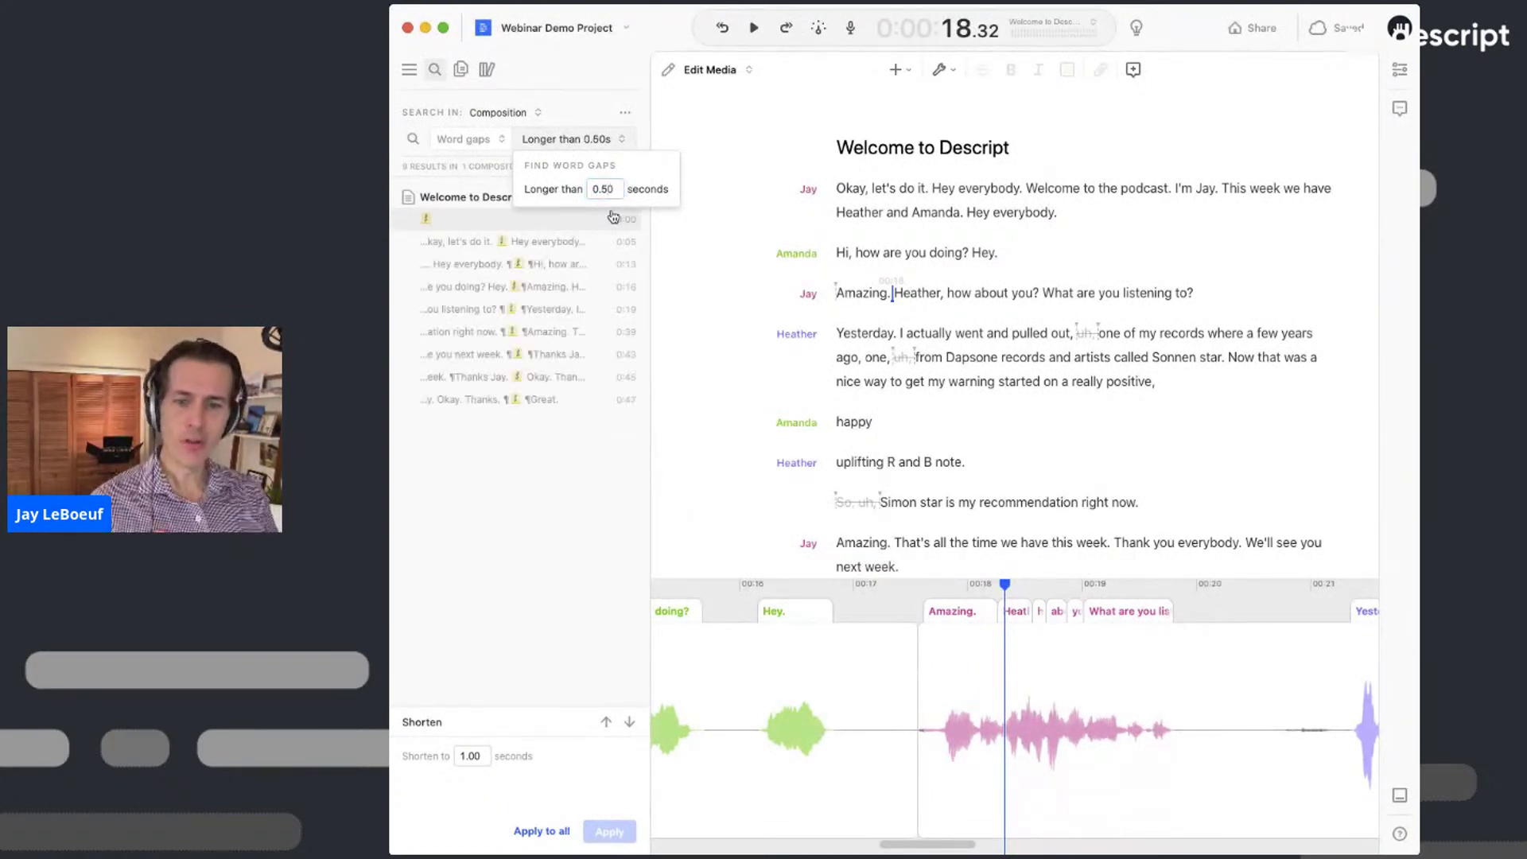
# - Set the target length for shortened word gaps to 0.10 seconds
pyautogui.click(478, 753)
pyautogui.write('0.1')
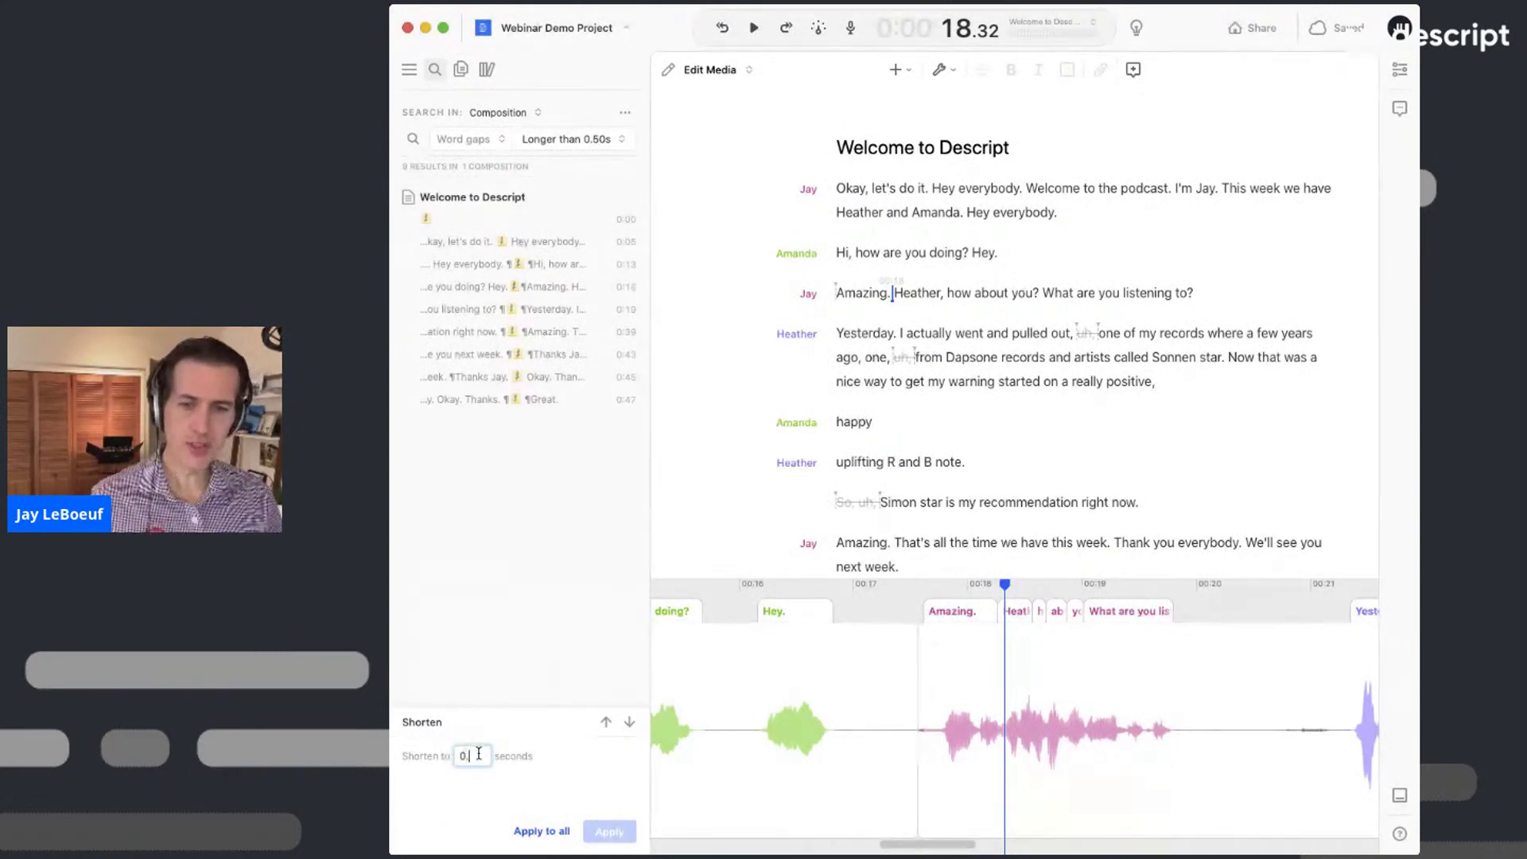
pyautogui.press('Return')
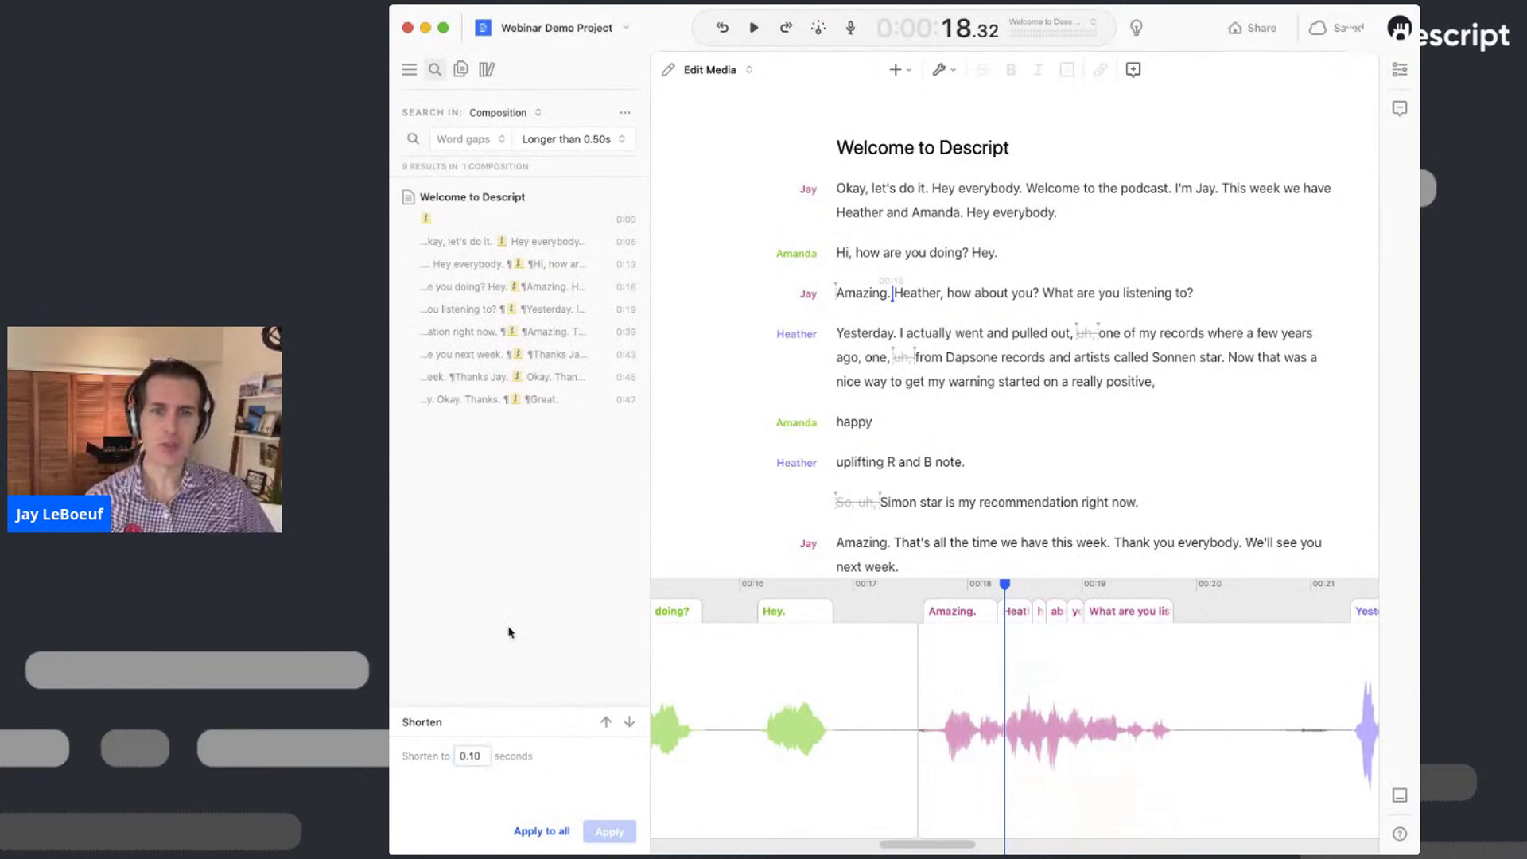
# - Review several of the found word gaps one after another and apply the shortening to all of them
pyautogui.click(593, 246)
pyautogui.click(569, 266)
pyautogui.click(567, 289)
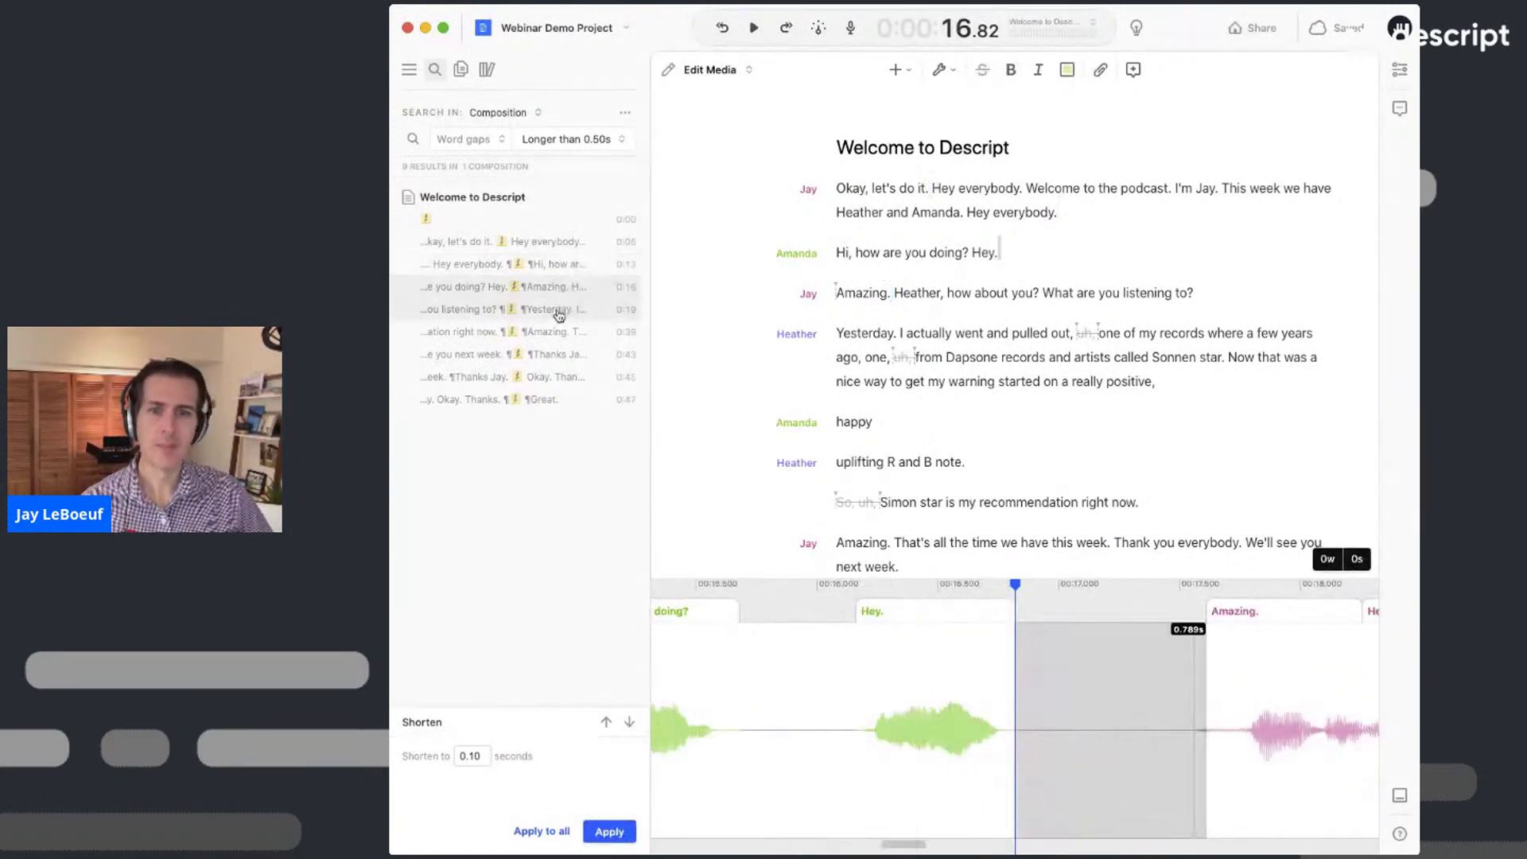
pyautogui.click(559, 311)
pyautogui.click(561, 334)
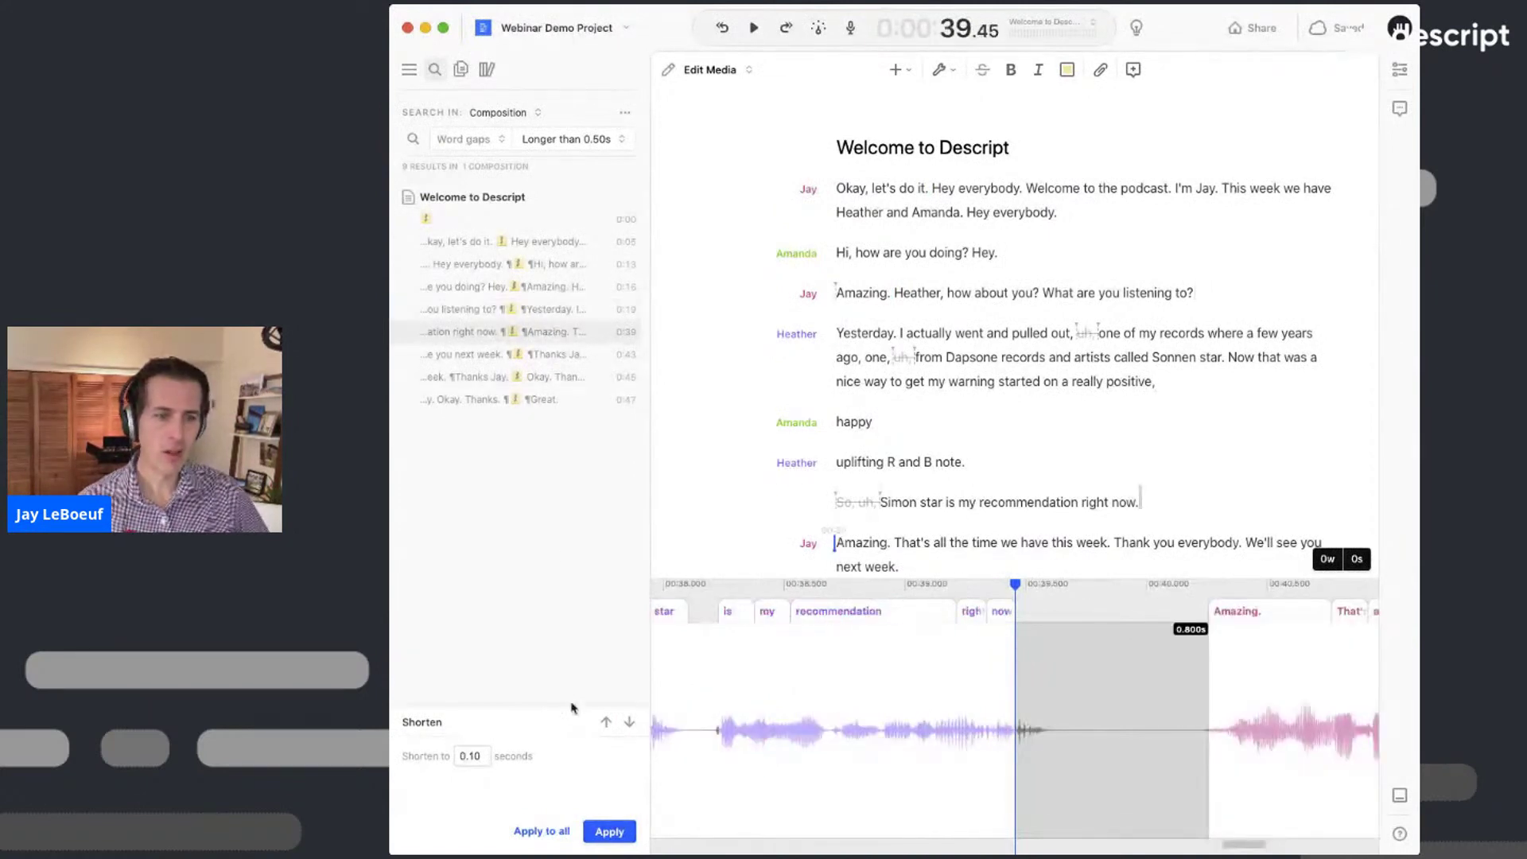
pyautogui.click(544, 831)
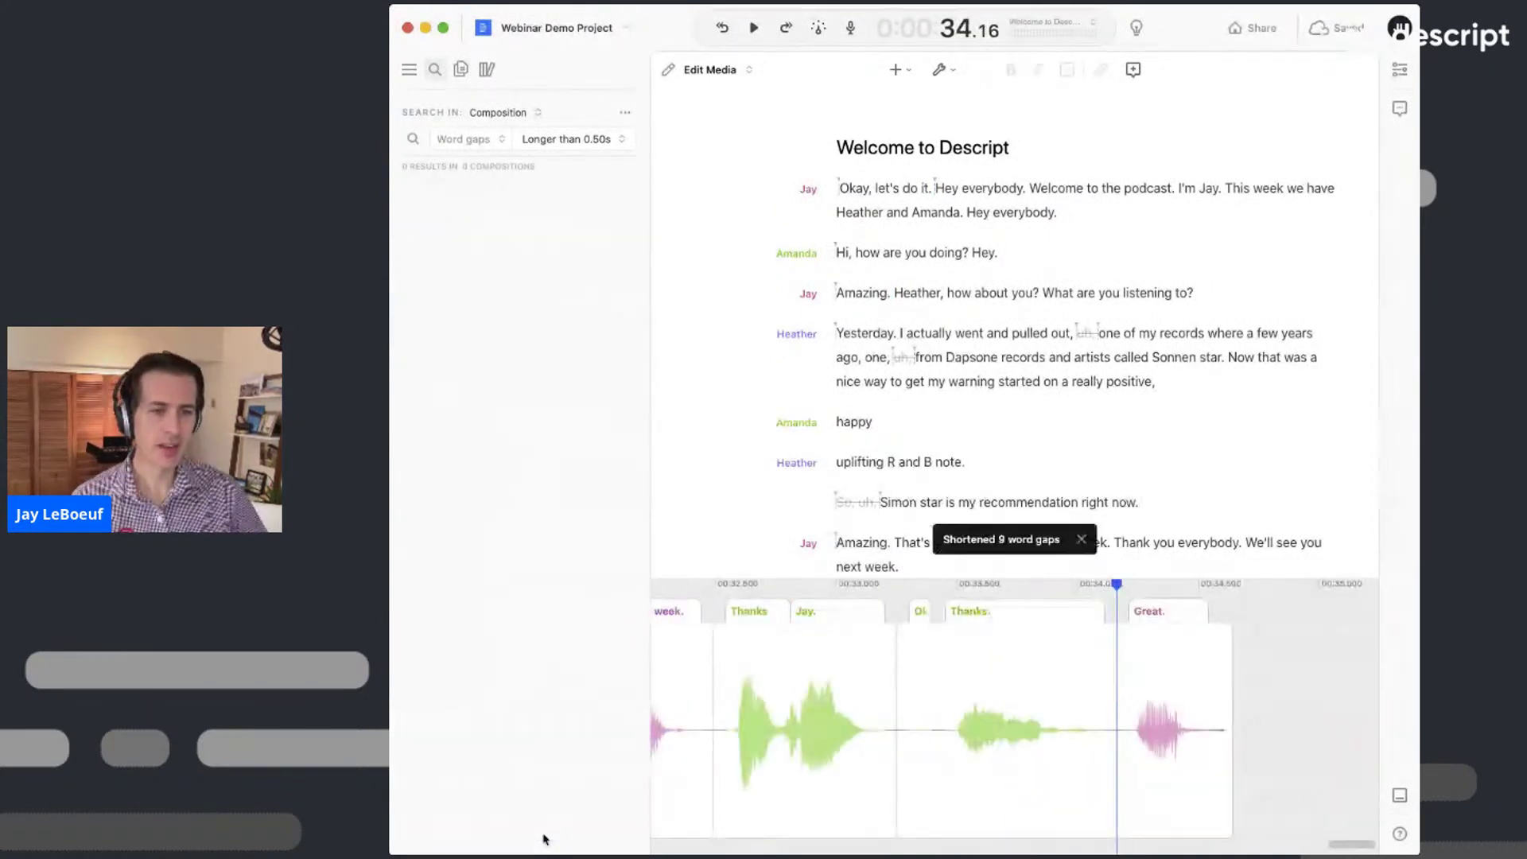
# - Play the tightened dialogue from "Hi, how are you doing?" until just after "Yesterday."
pyautogui.hscroll(-15, 1042, 680)
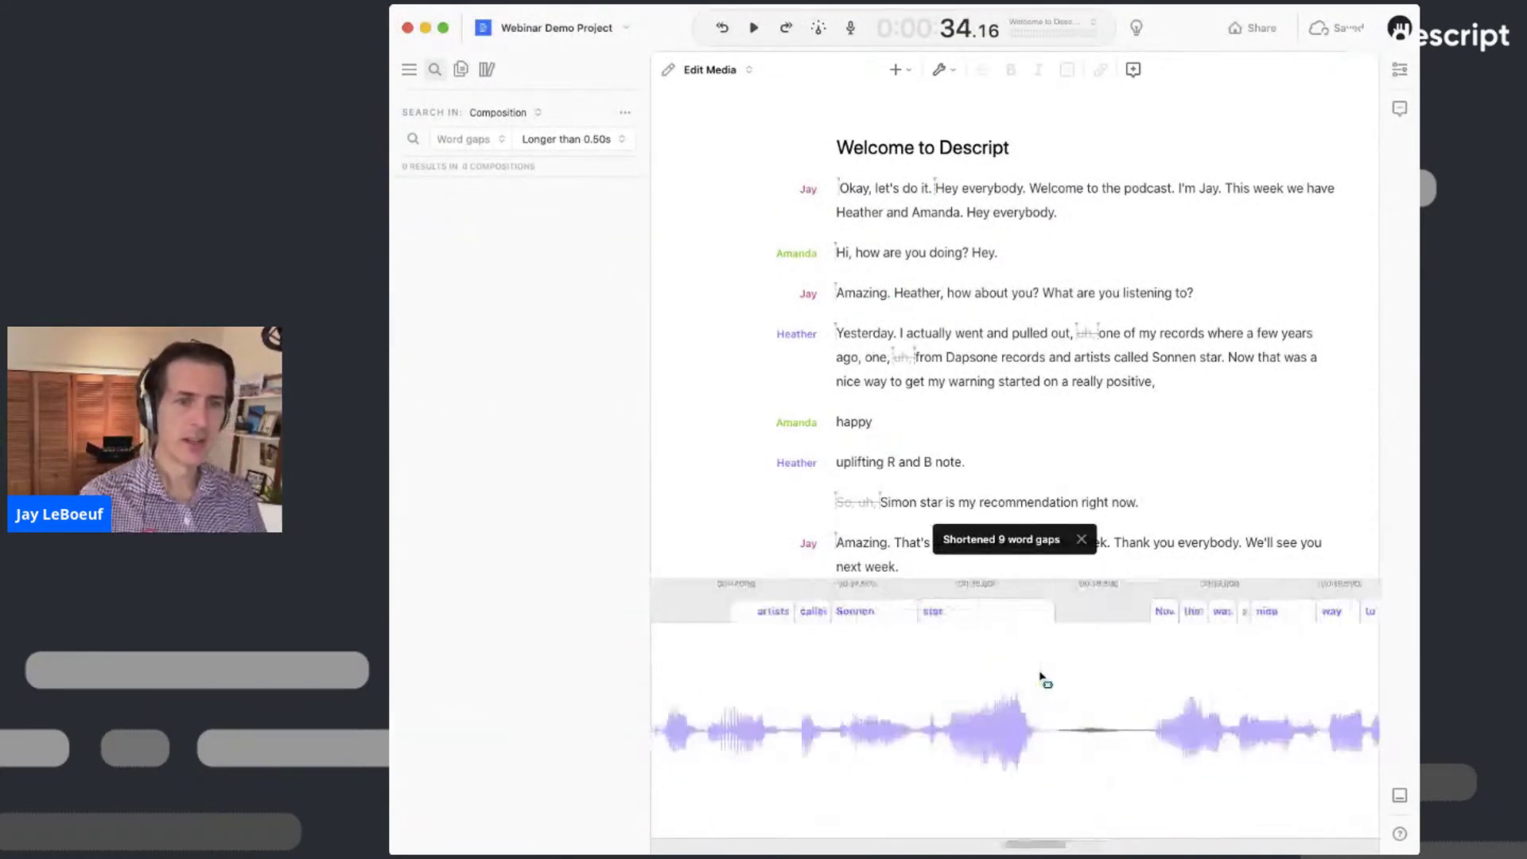
pyautogui.click(837, 252)
pyautogui.press('space')
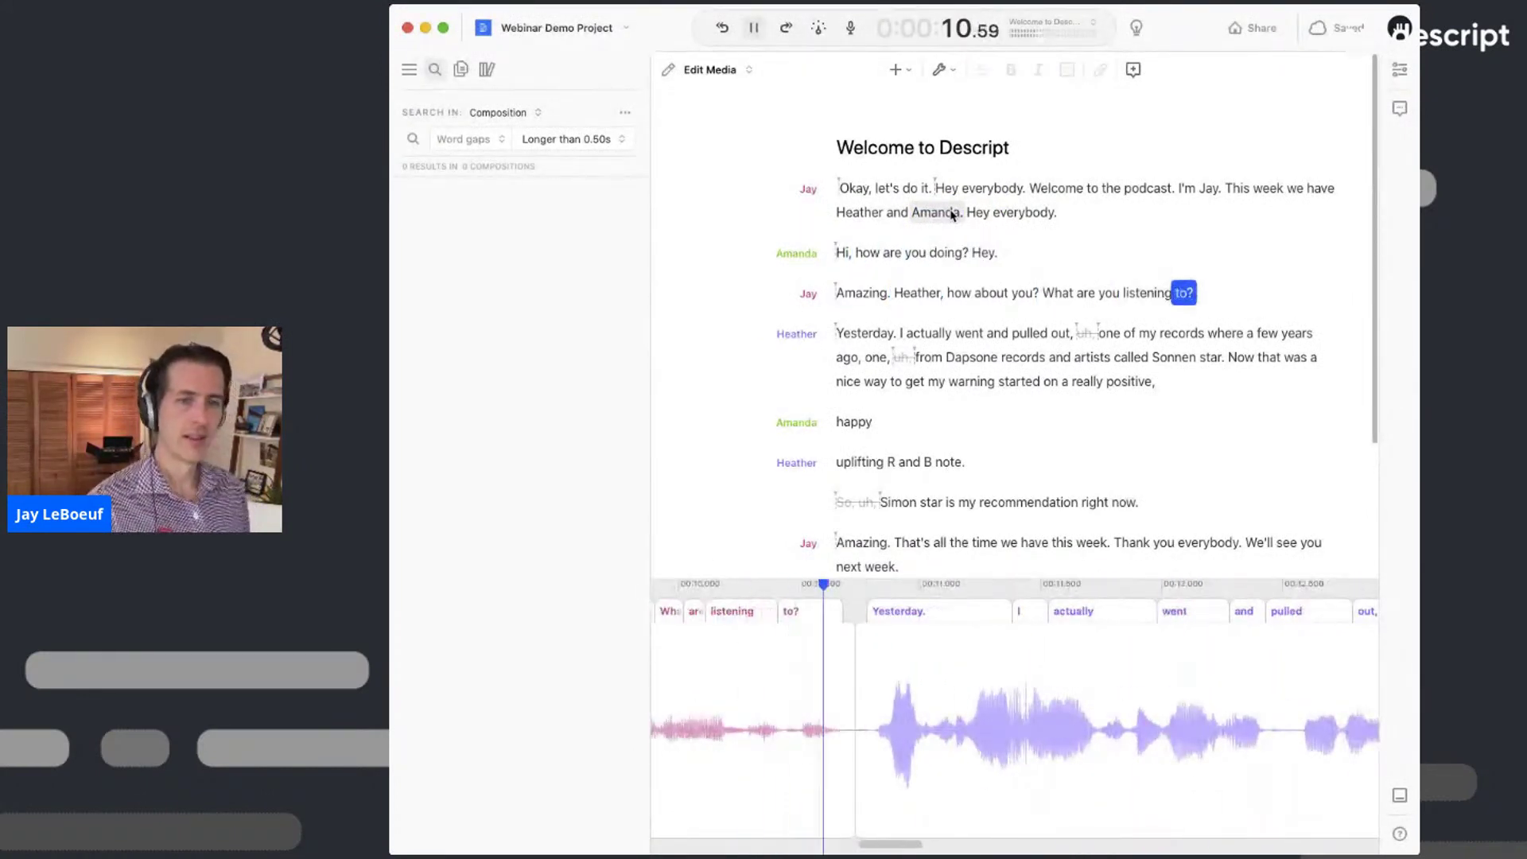
pyautogui.press('space')
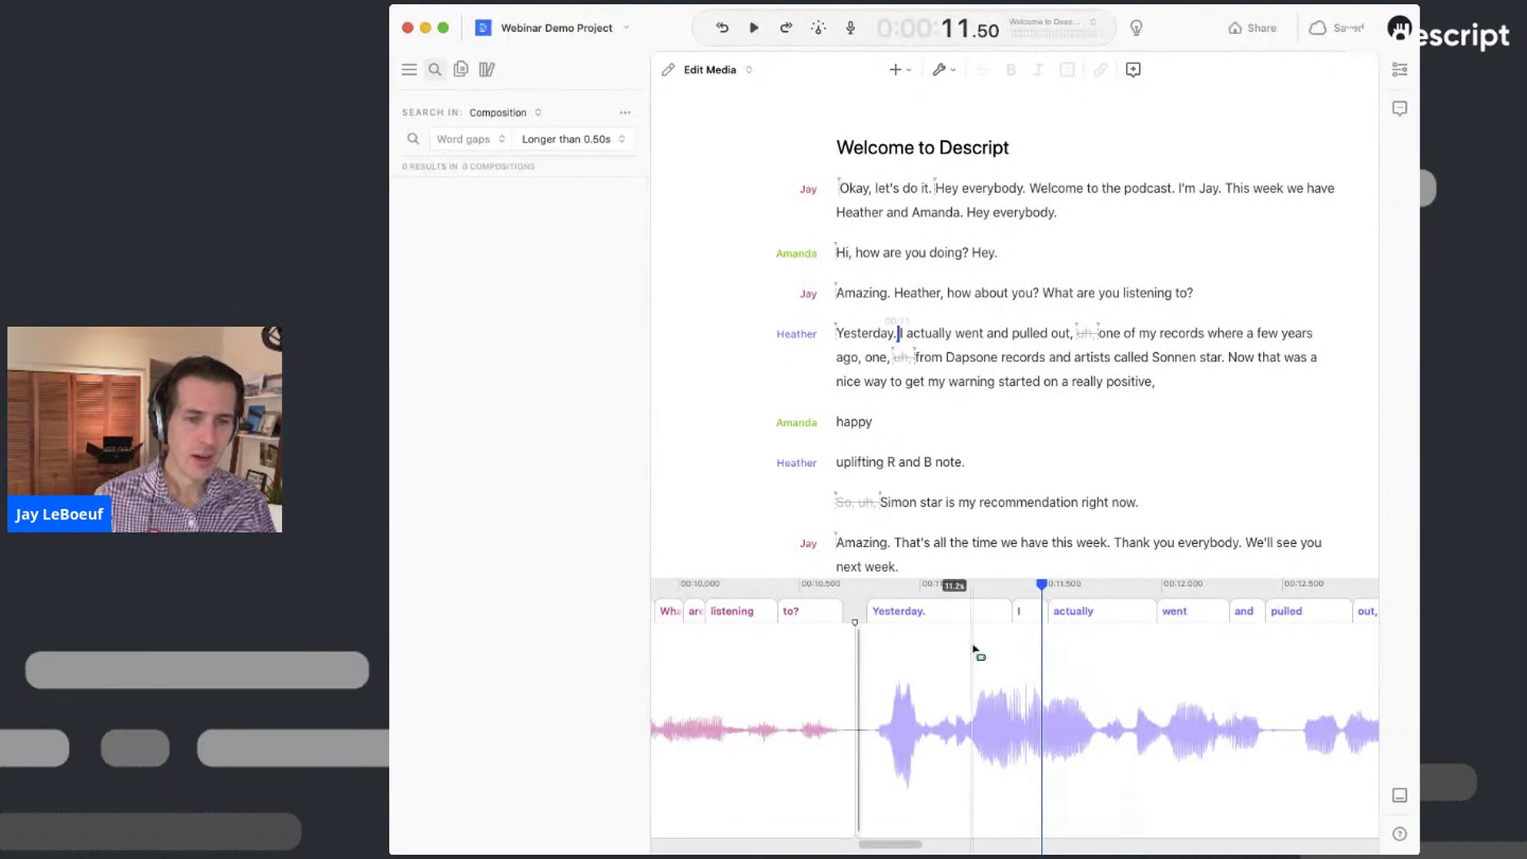
# - Lengthen the pause before "Yesterday." slightly by shifting the edit boundary in front of it in the timeline
pyautogui.scroll(1, 852, 677)
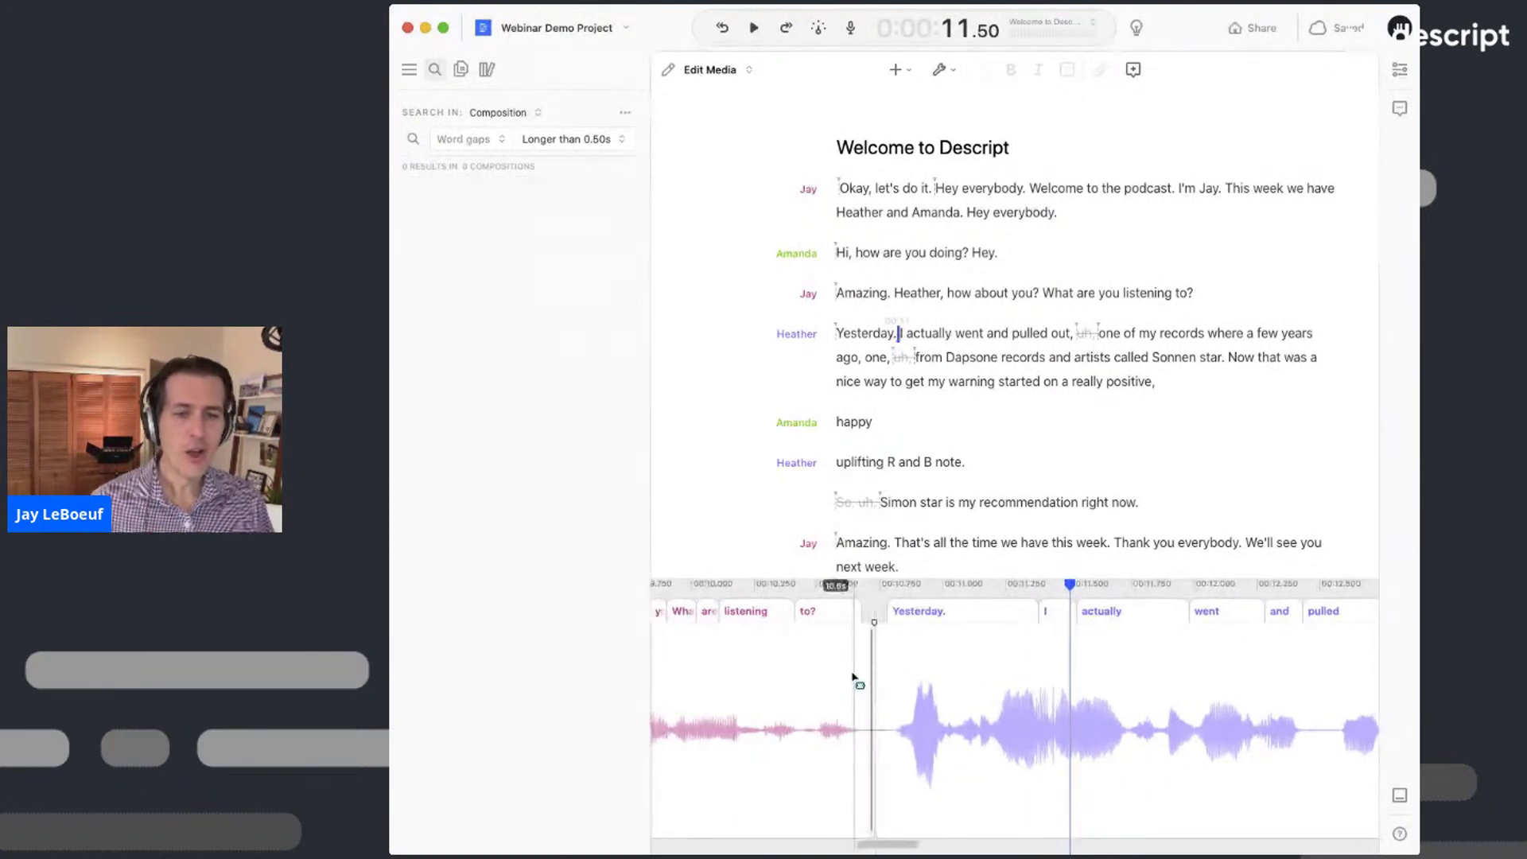
pyautogui.scroll(-3, 902, 682)
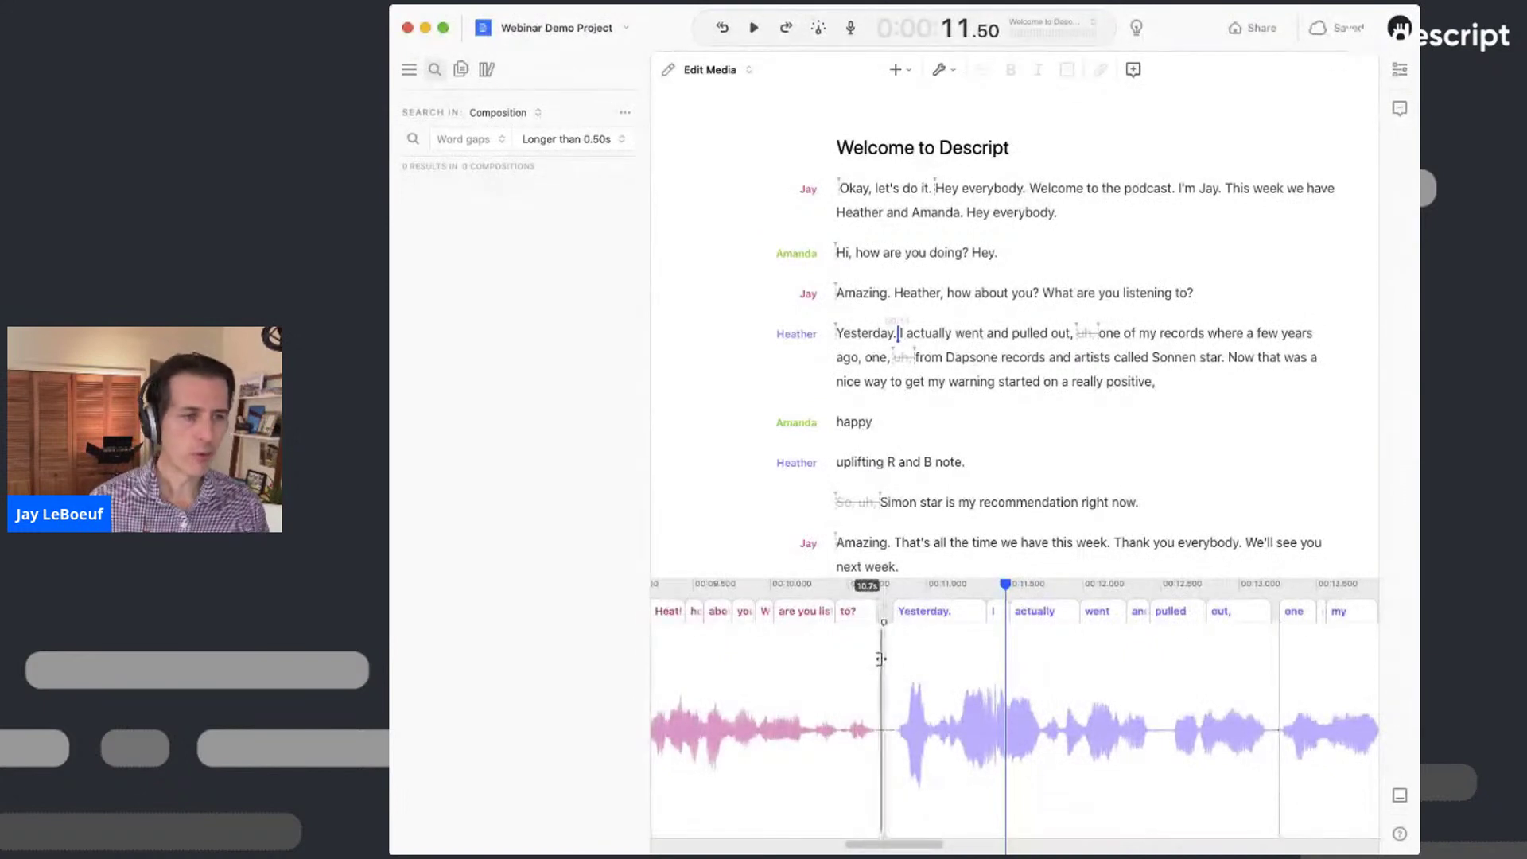
pyautogui.moveTo(881, 665); pyautogui.dragTo(905, 691)
pyautogui.moveTo(1282, 722)
pyautogui.mouseDown()
pyautogui.moveTo(1344, 712)
pyautogui.moveTo(1290, 708)
pyautogui.moveTo(1368, 706)
pyautogui.moveTo(1283, 702)
pyautogui.mouseUp()
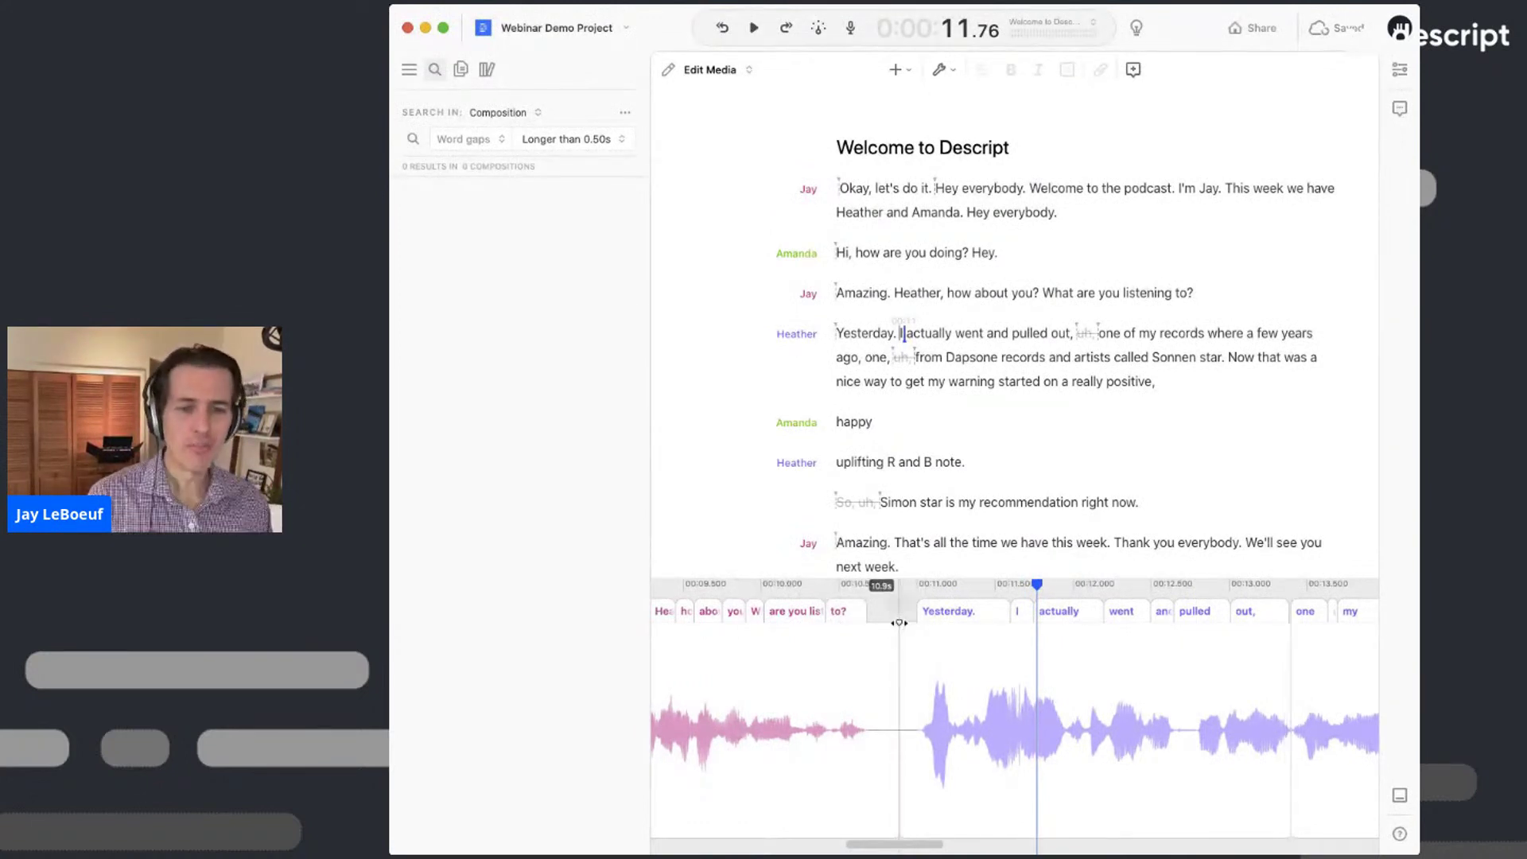
# - Try a 0.26 s fade at the edit boundary before "Yesterday." and take it back out
pyautogui.moveTo(899, 623); pyautogui.dragTo(939, 624)
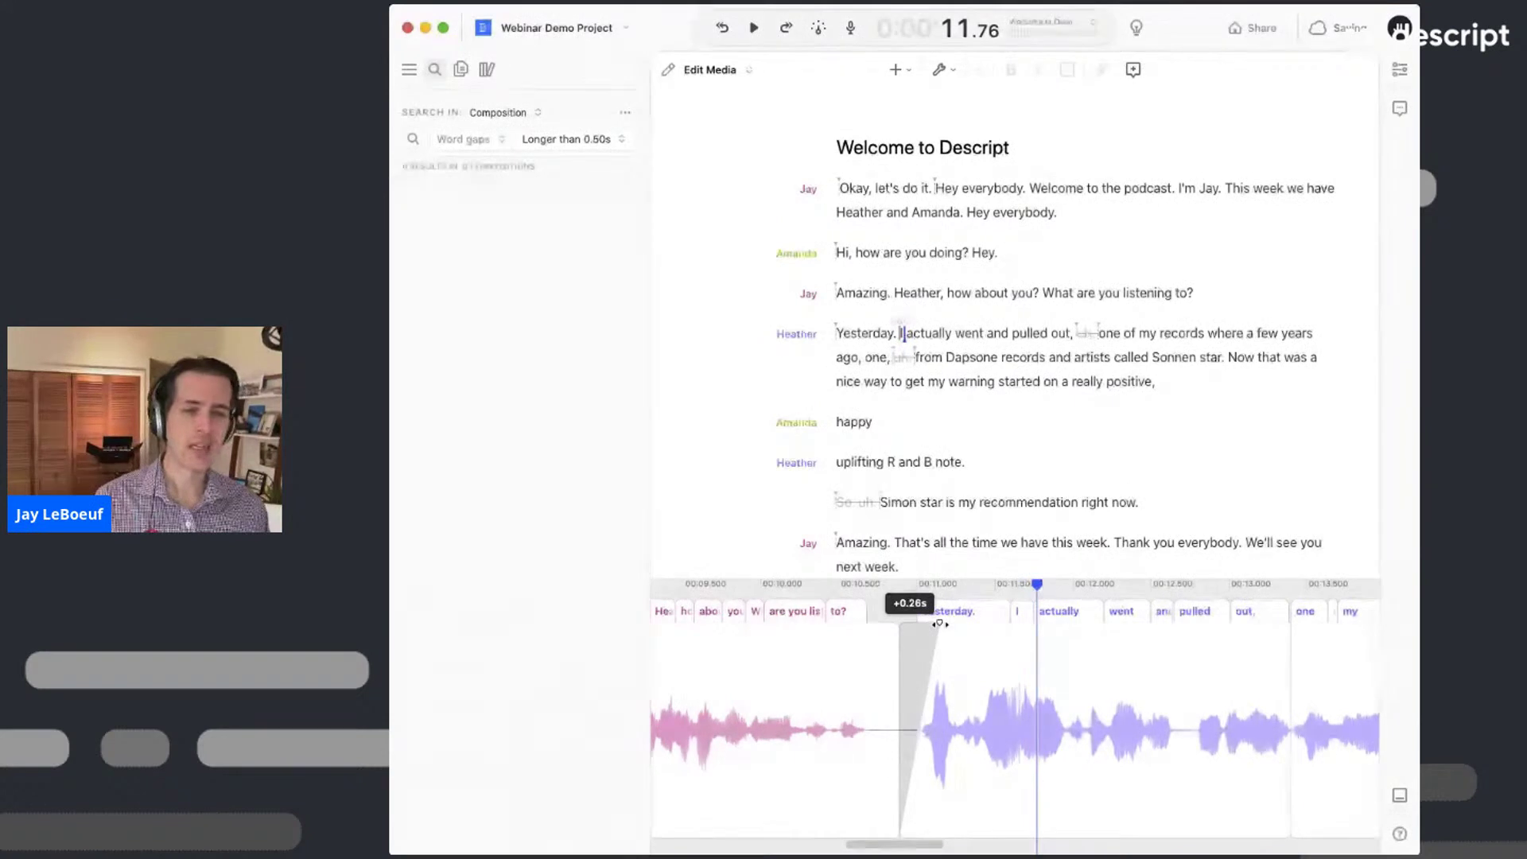
pyautogui.moveTo(939, 624); pyautogui.dragTo(899, 621)
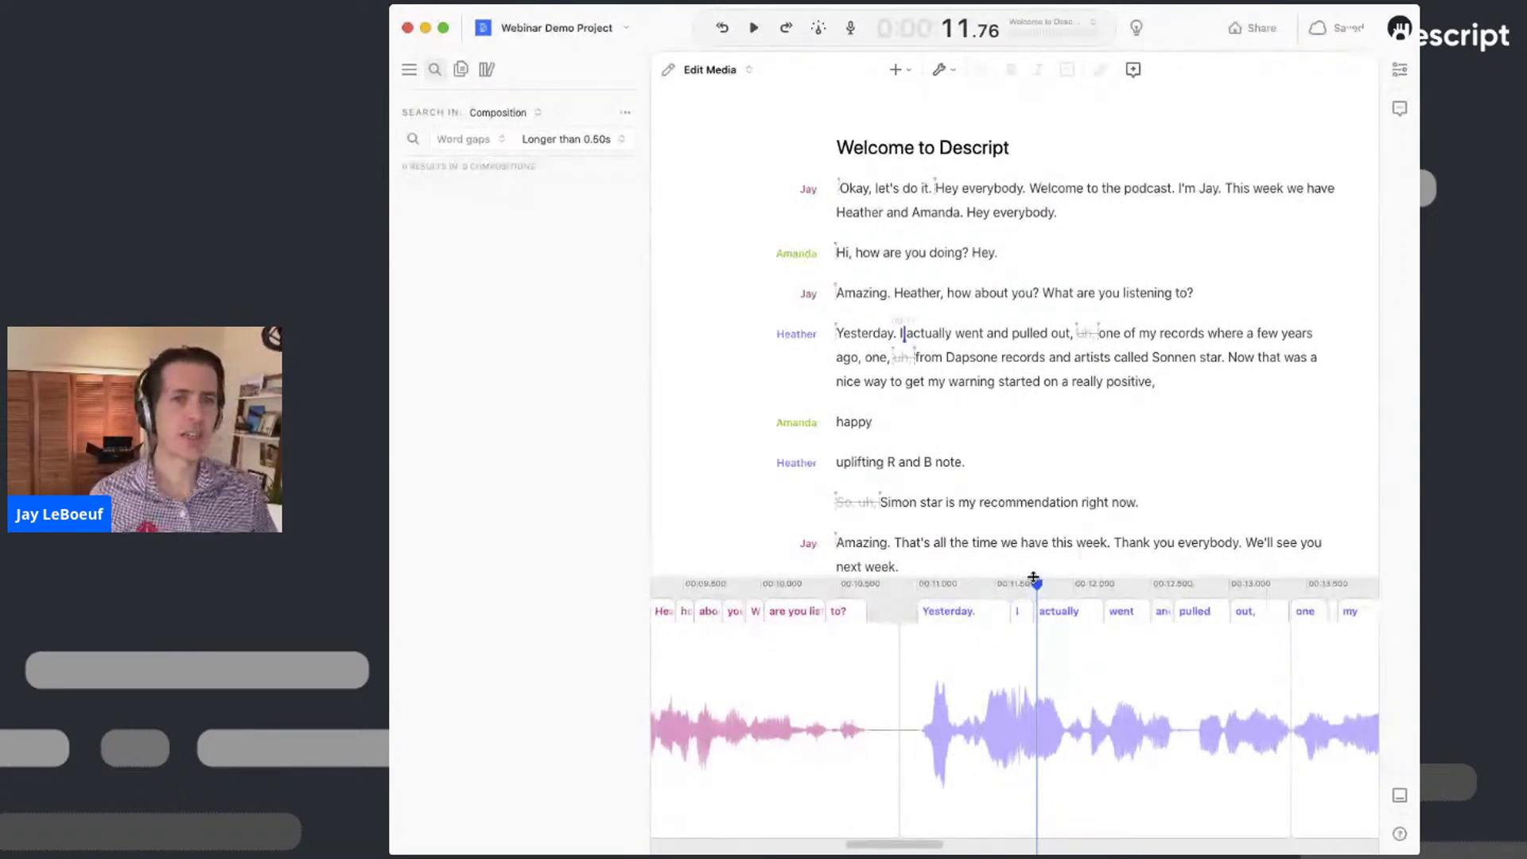
# - Enlarge the transcript area and insert a marker named "Intro" before "Hi, how are you doing?"
pyautogui.moveTo(1033, 578); pyautogui.dragTo(1033, 646)
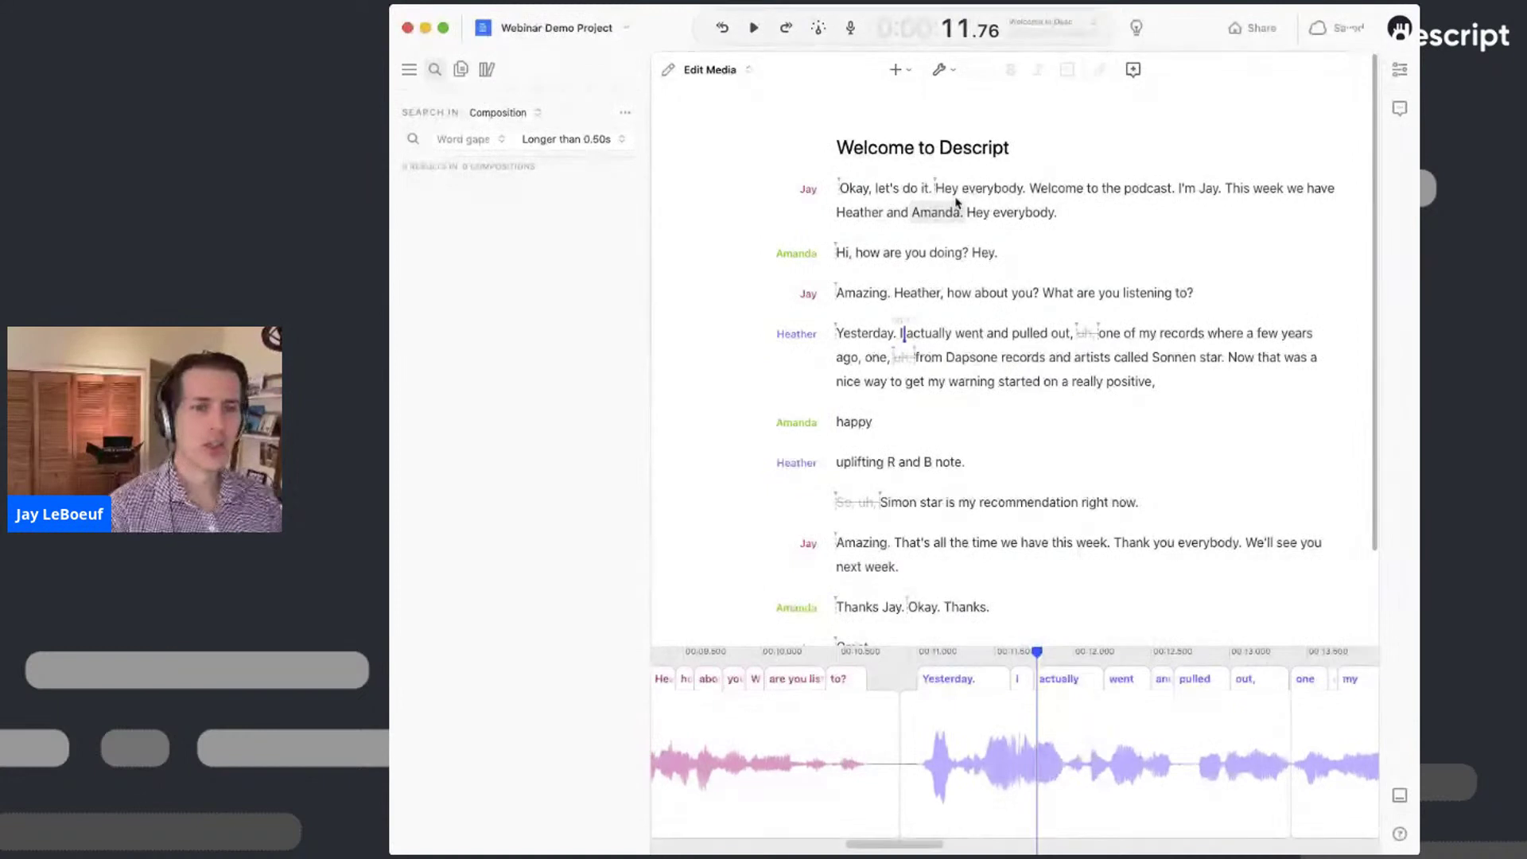
pyautogui.hotkey('alt', 'Up')
pyautogui.hotkey('alt', 'Up')
pyautogui.hotkey('alt', 'Up')
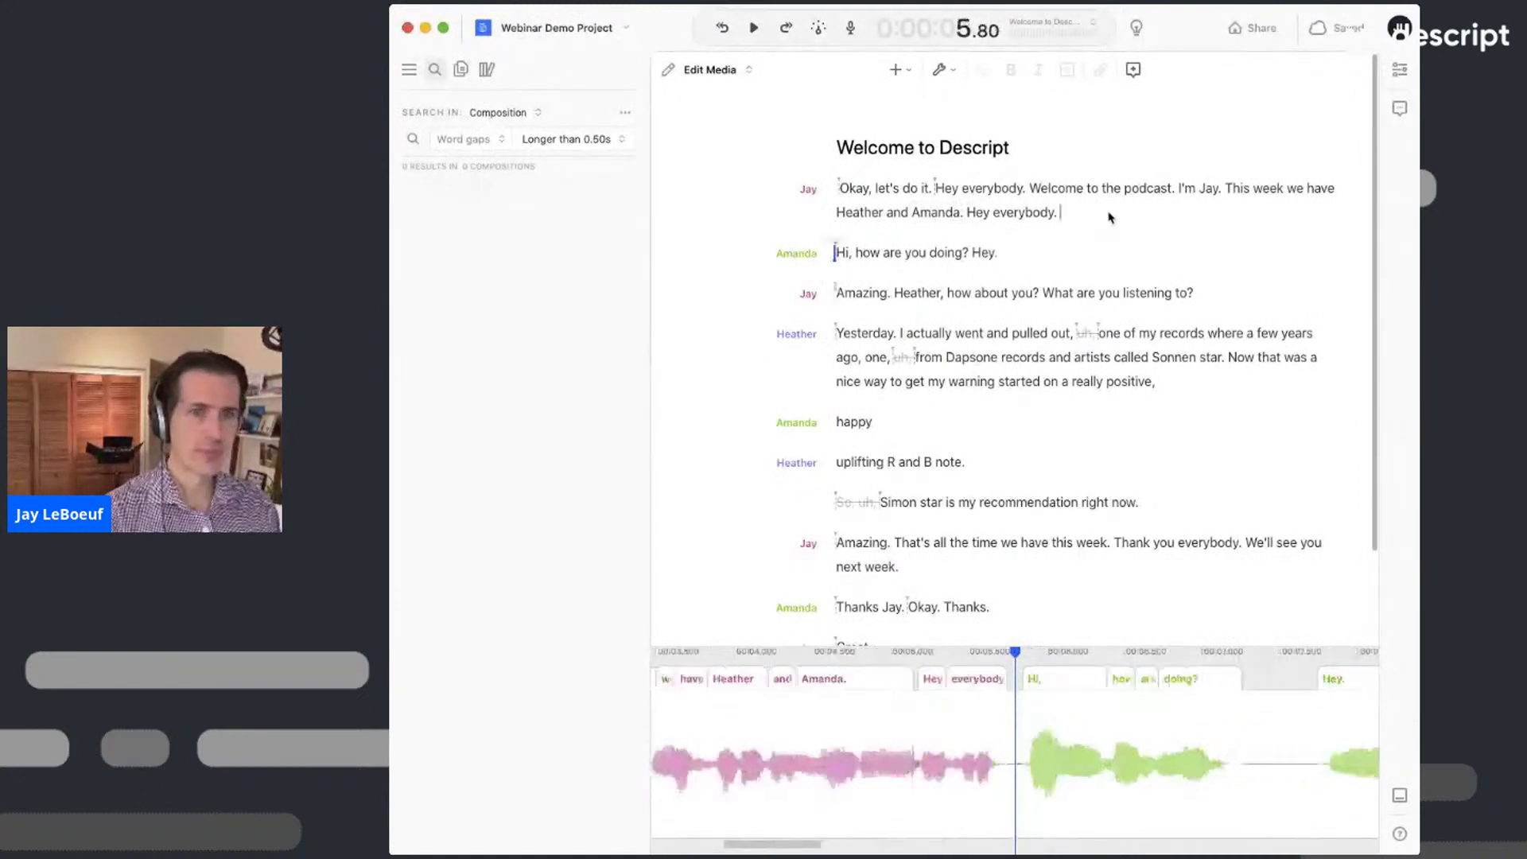
pyautogui.press('m')
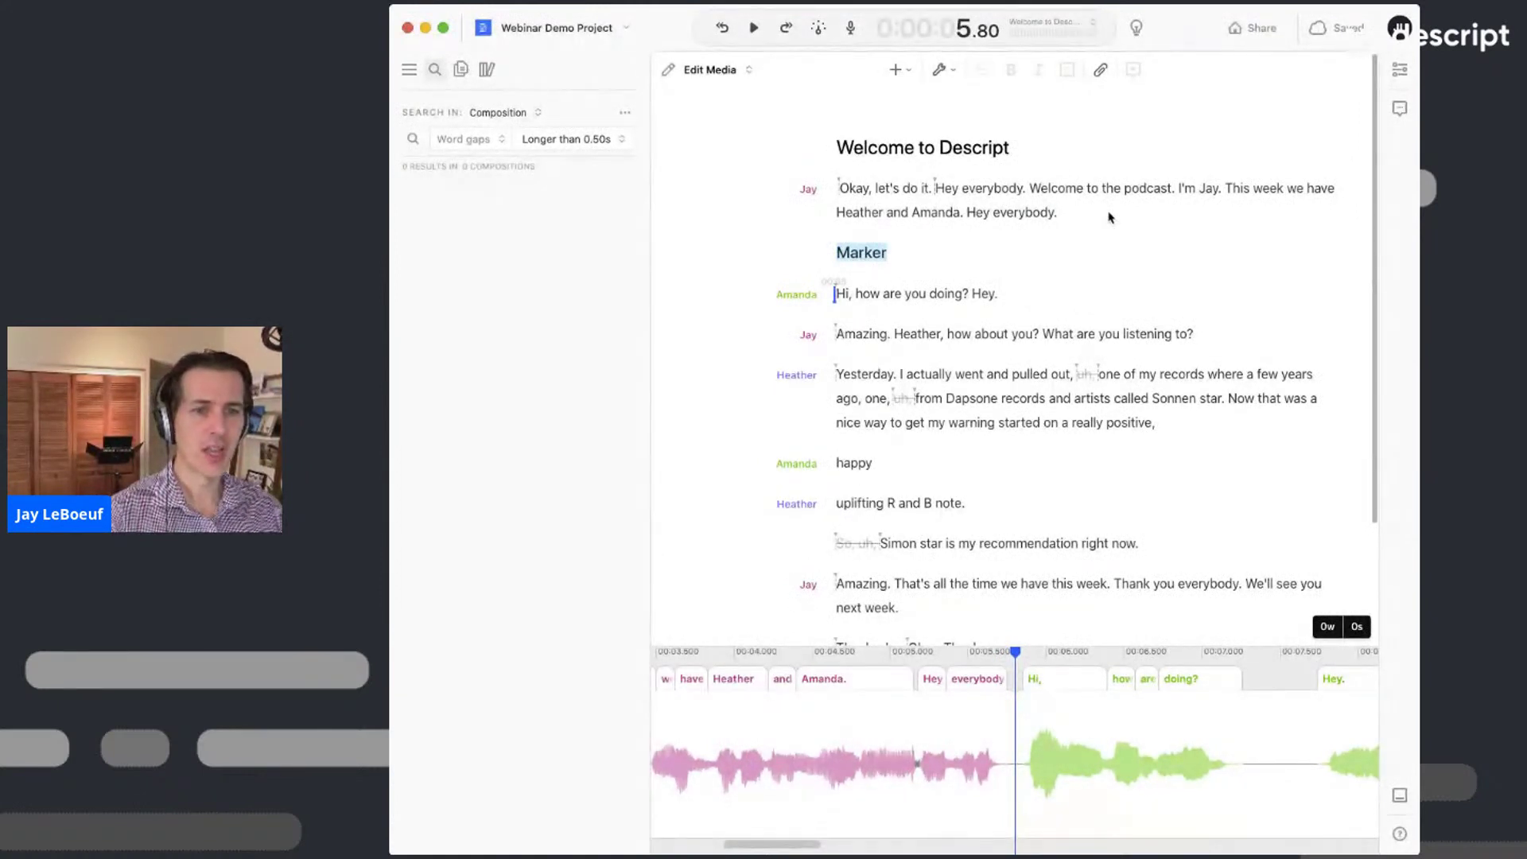
pyautogui.write('Intro')
# - Insert a marker named "Wrapup" after the line "Simon star is my recommendation right now."
pyautogui.scroll(-1, 1006, 366)
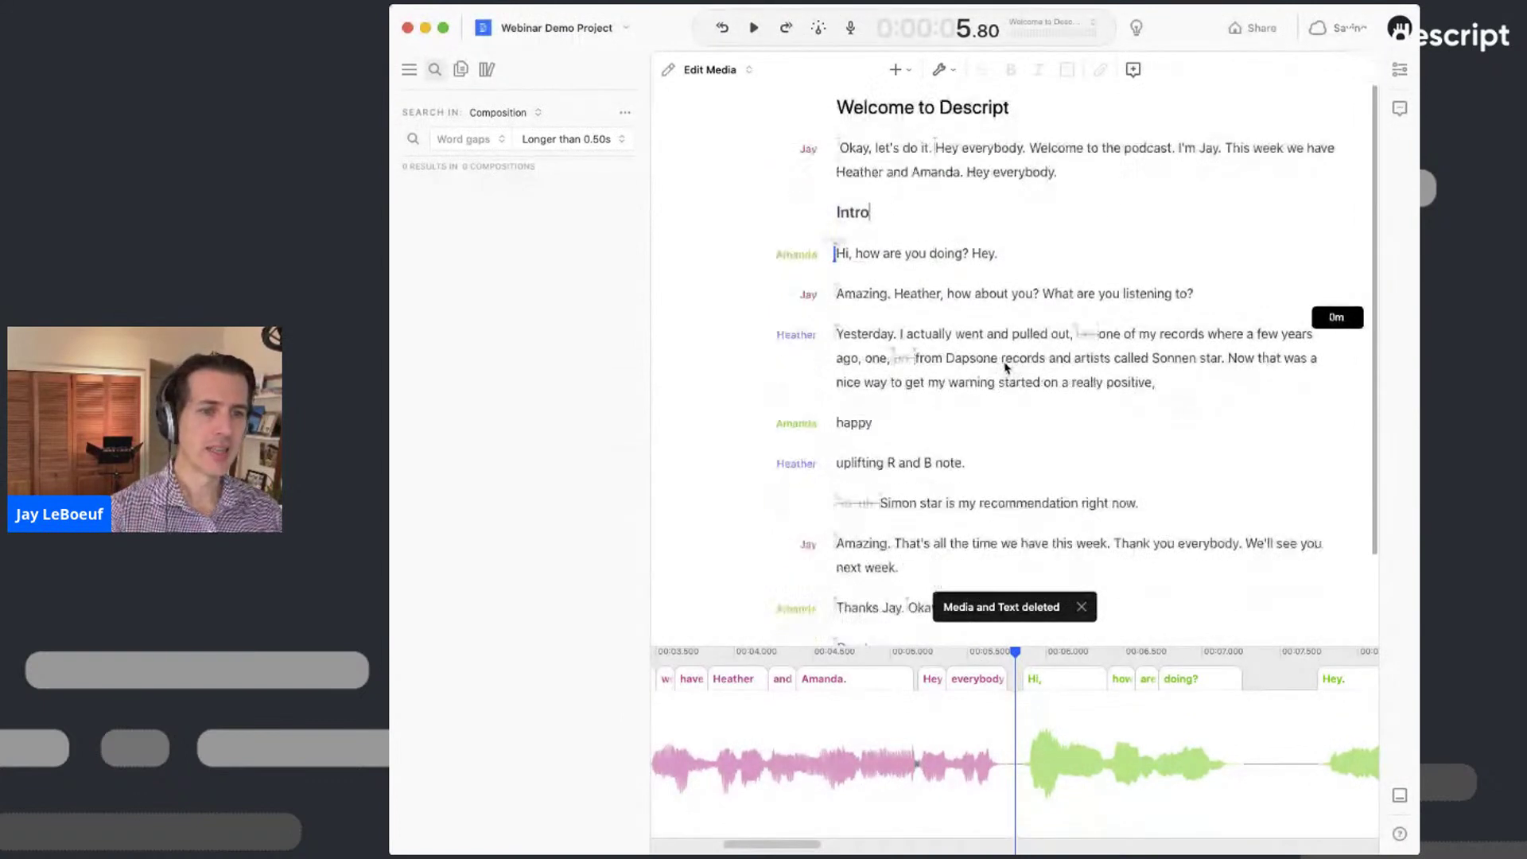
pyautogui.scroll(-4, 1006, 367)
pyautogui.click(1181, 402)
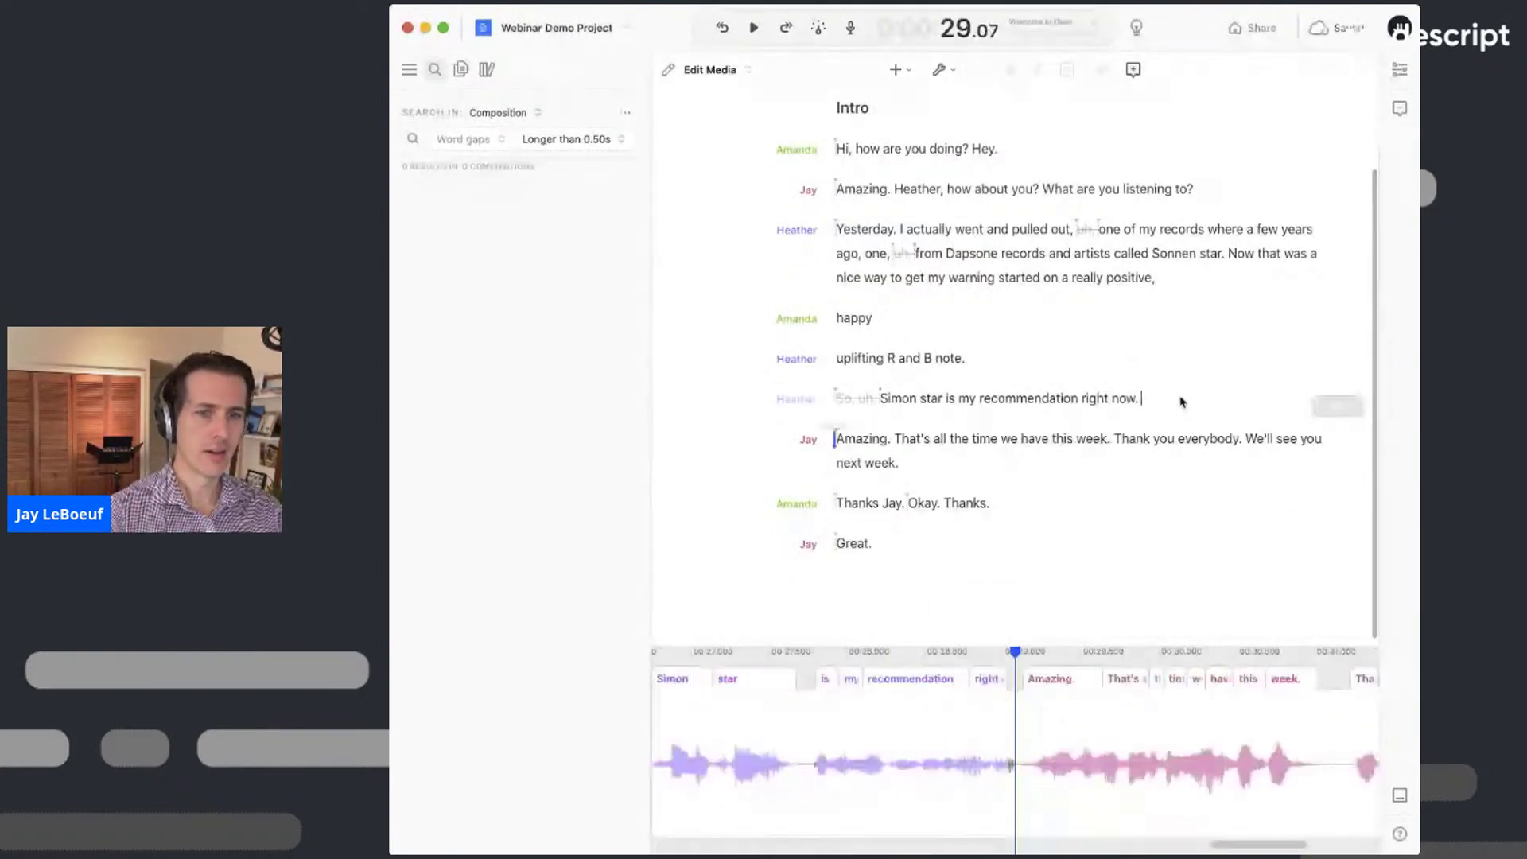
pyautogui.write('mWrpa')
pyautogui.press('BackSpace')
pyautogui.press('BackSpace')
pyautogui.write('apup')
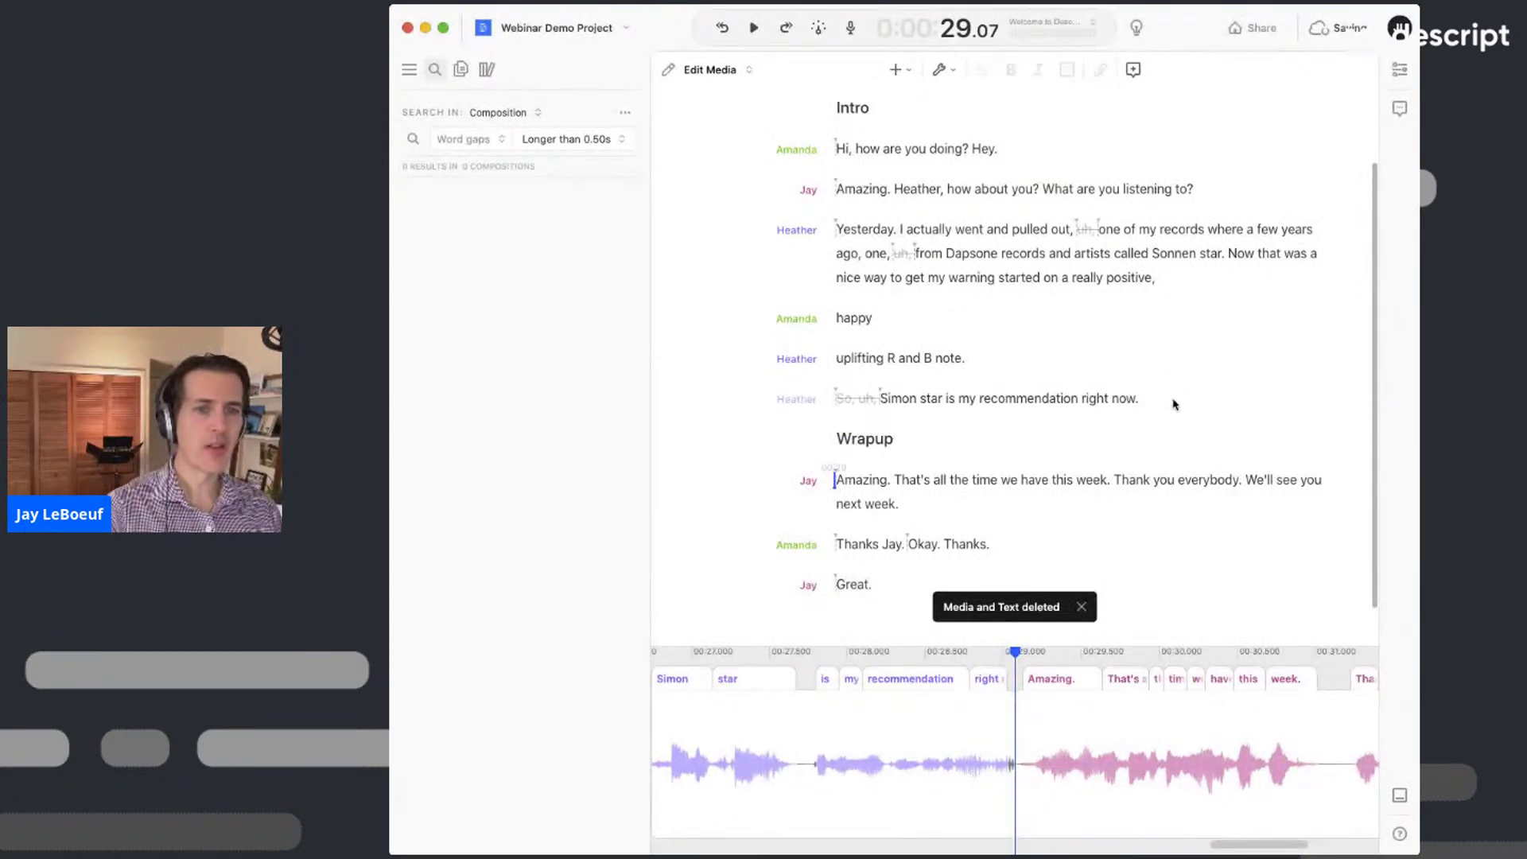
pyautogui.scroll(3, 1207, 450)
pyautogui.scroll(-3, 1207, 450)
pyautogui.scroll(3, 944, 360)
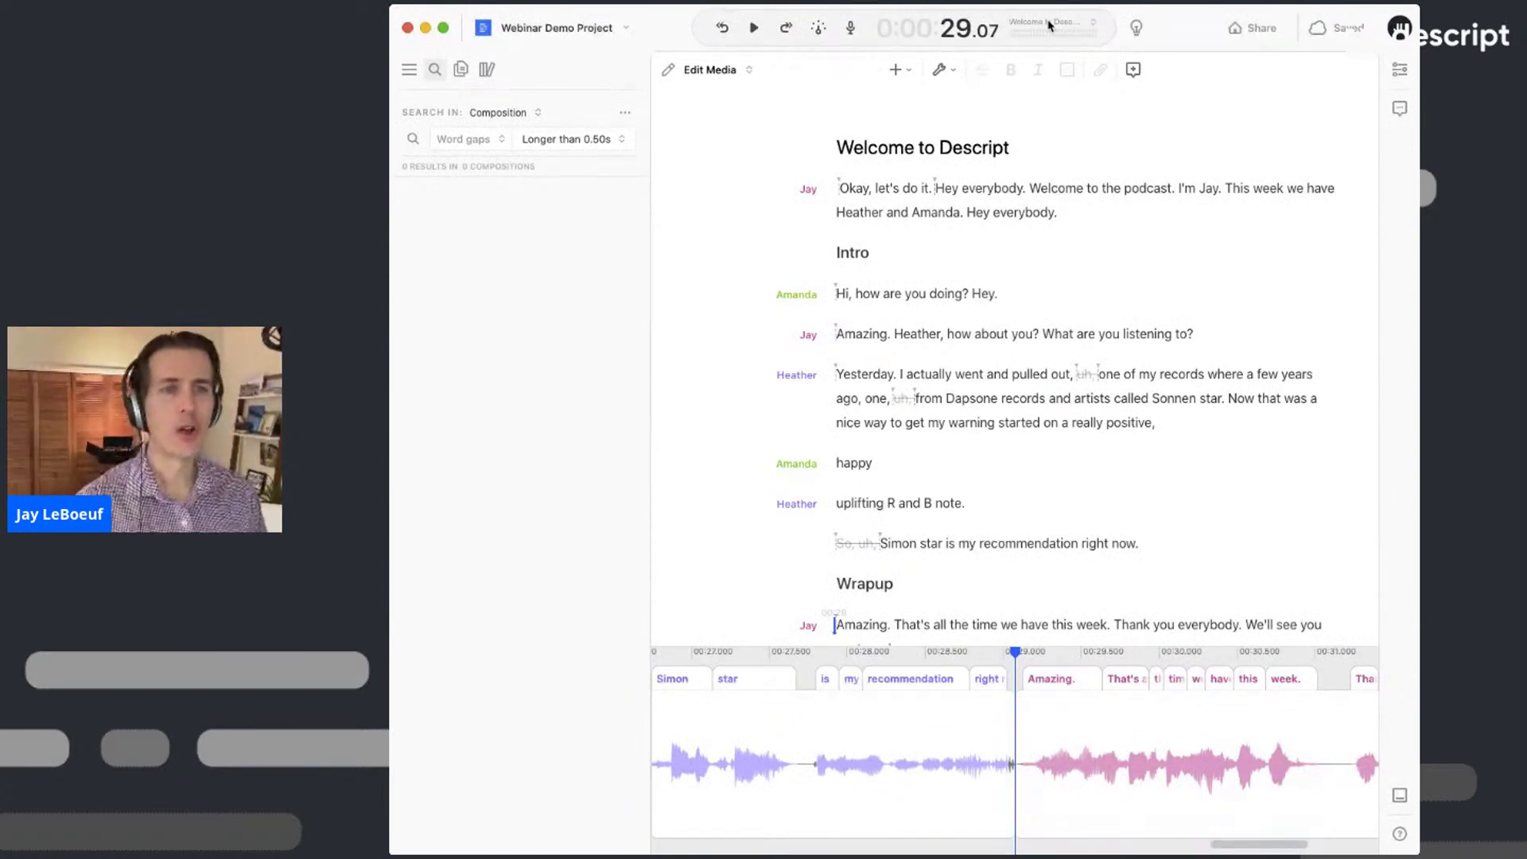
pyautogui.scroll(-5, 1050, 53)
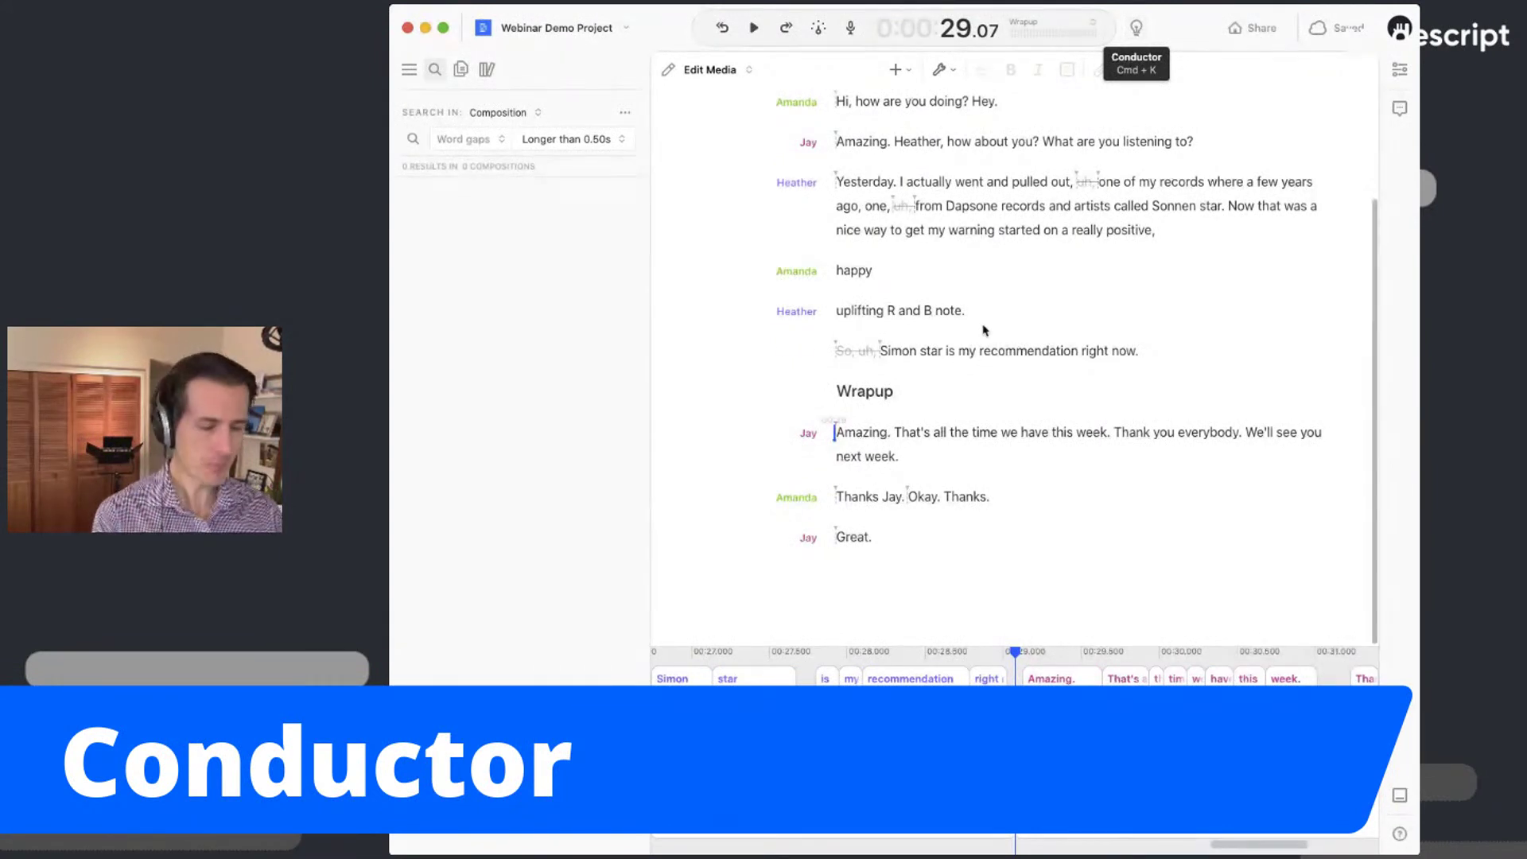
# - View the Conductor's command list, close it and show the project's list of compositions
pyautogui.press('super+k')
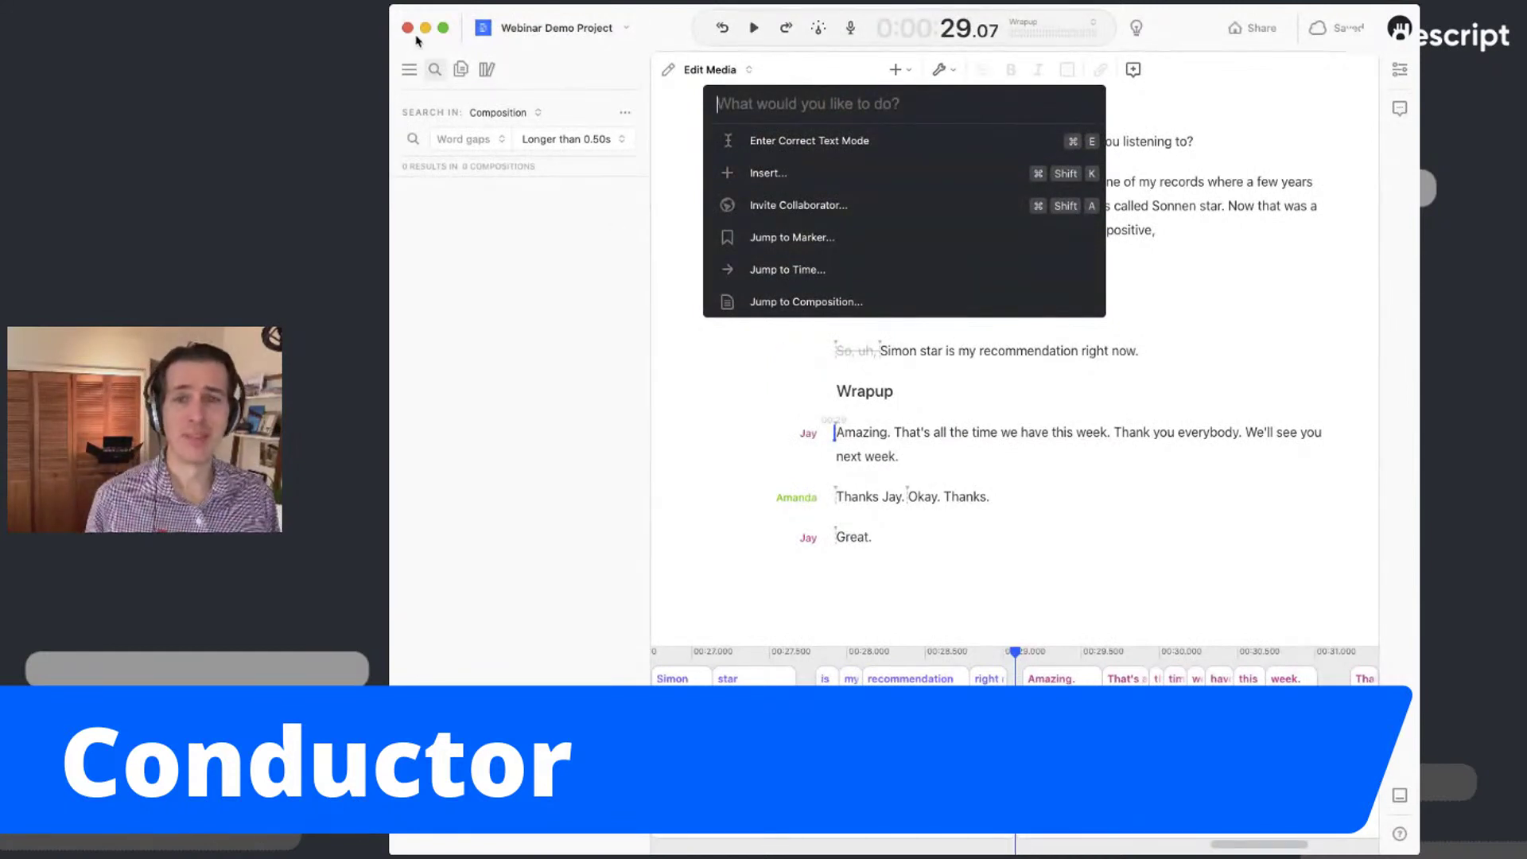
pyautogui.click(462, 71)
pyautogui.click(462, 72)
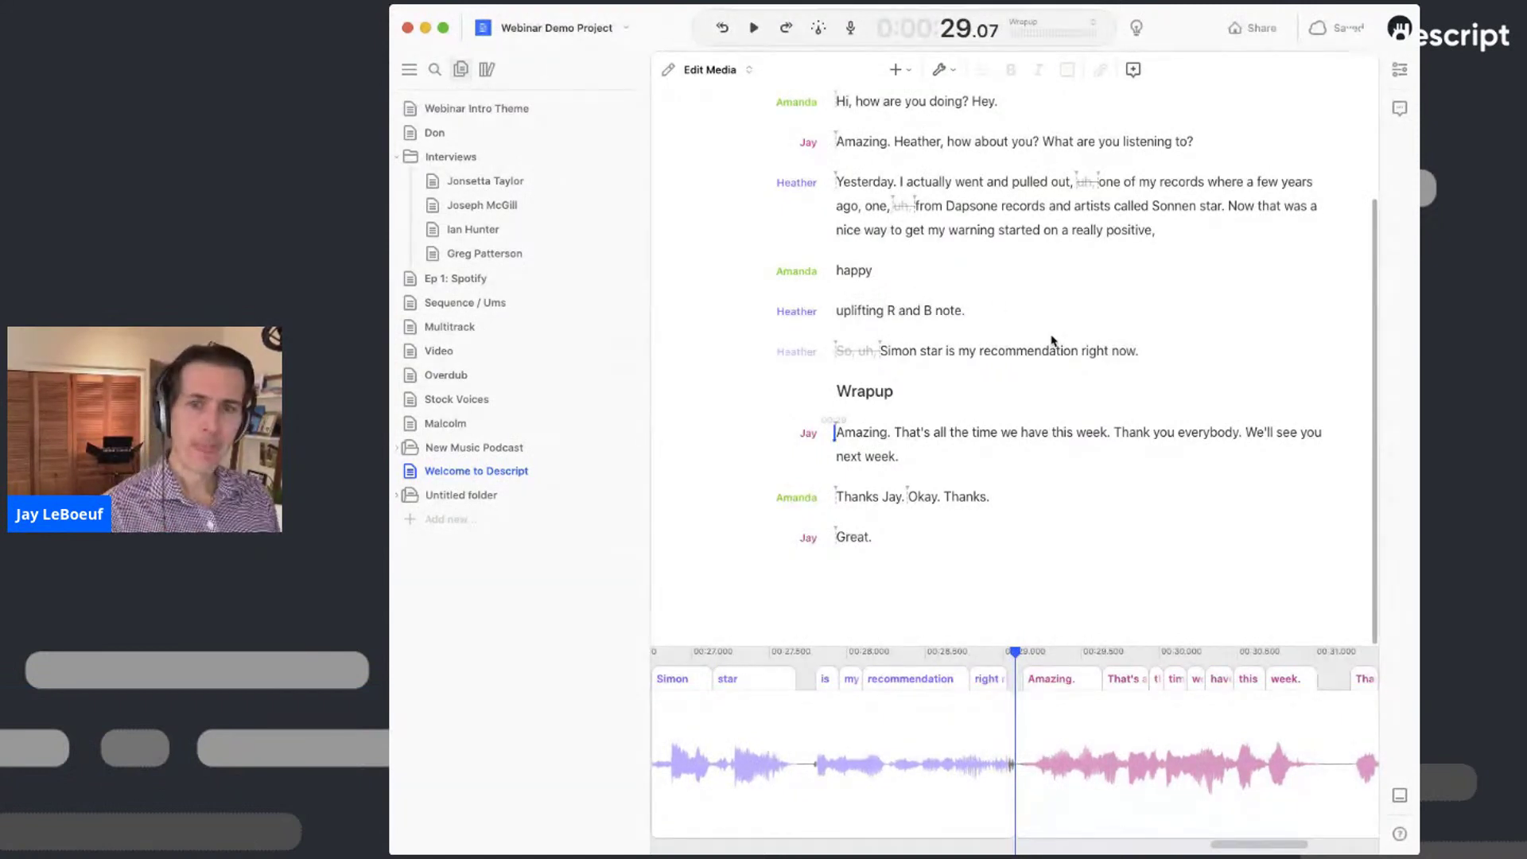
# - Use the Conductor to search "Jon", jump to the first composition in the Interviews folder, and go to its beginning
pyautogui.press('super+k')
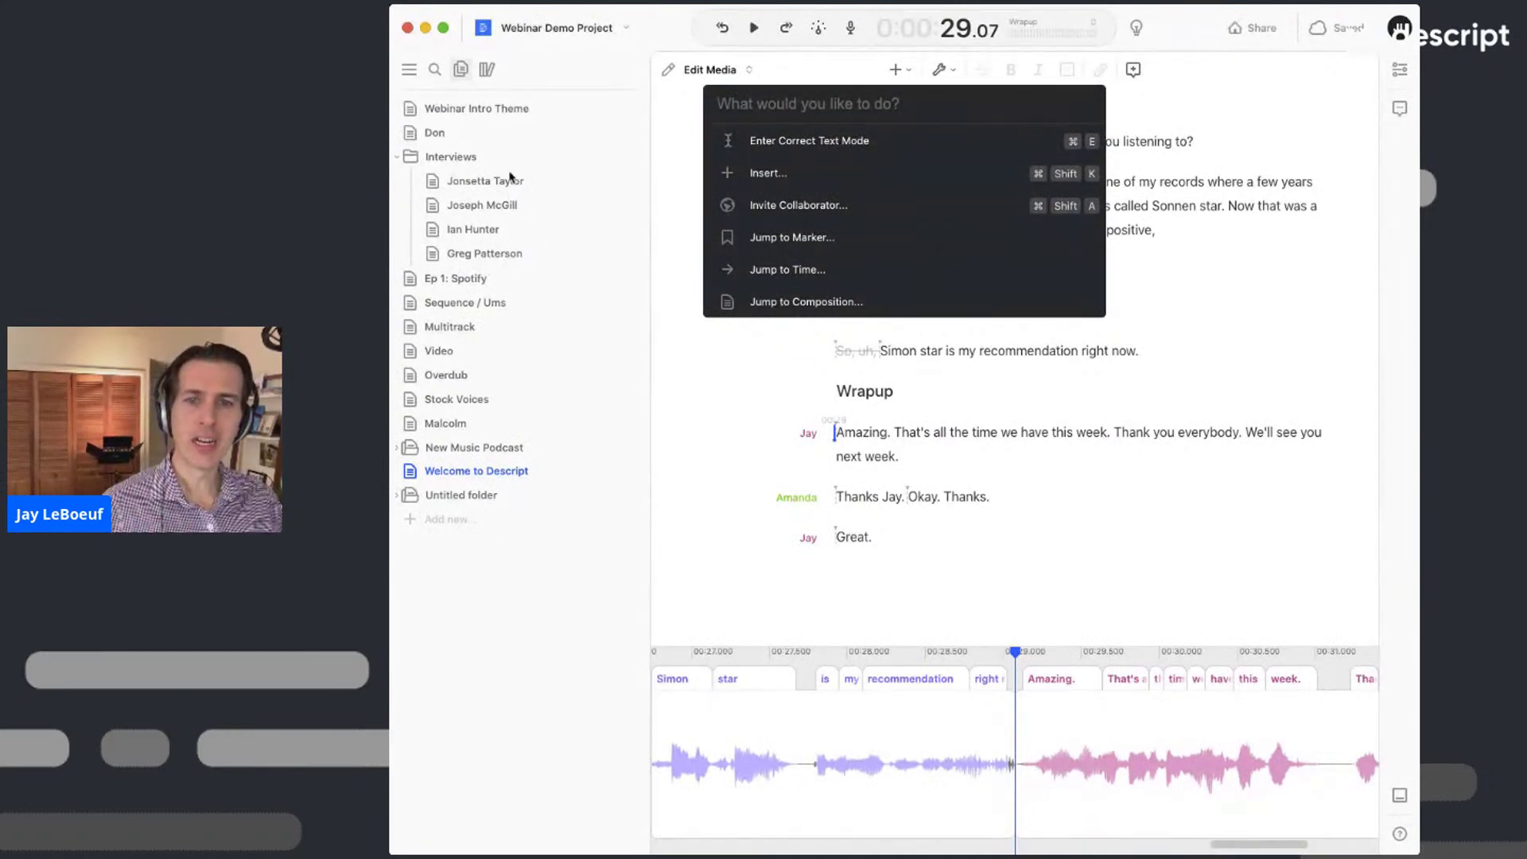
pyautogui.write('J')
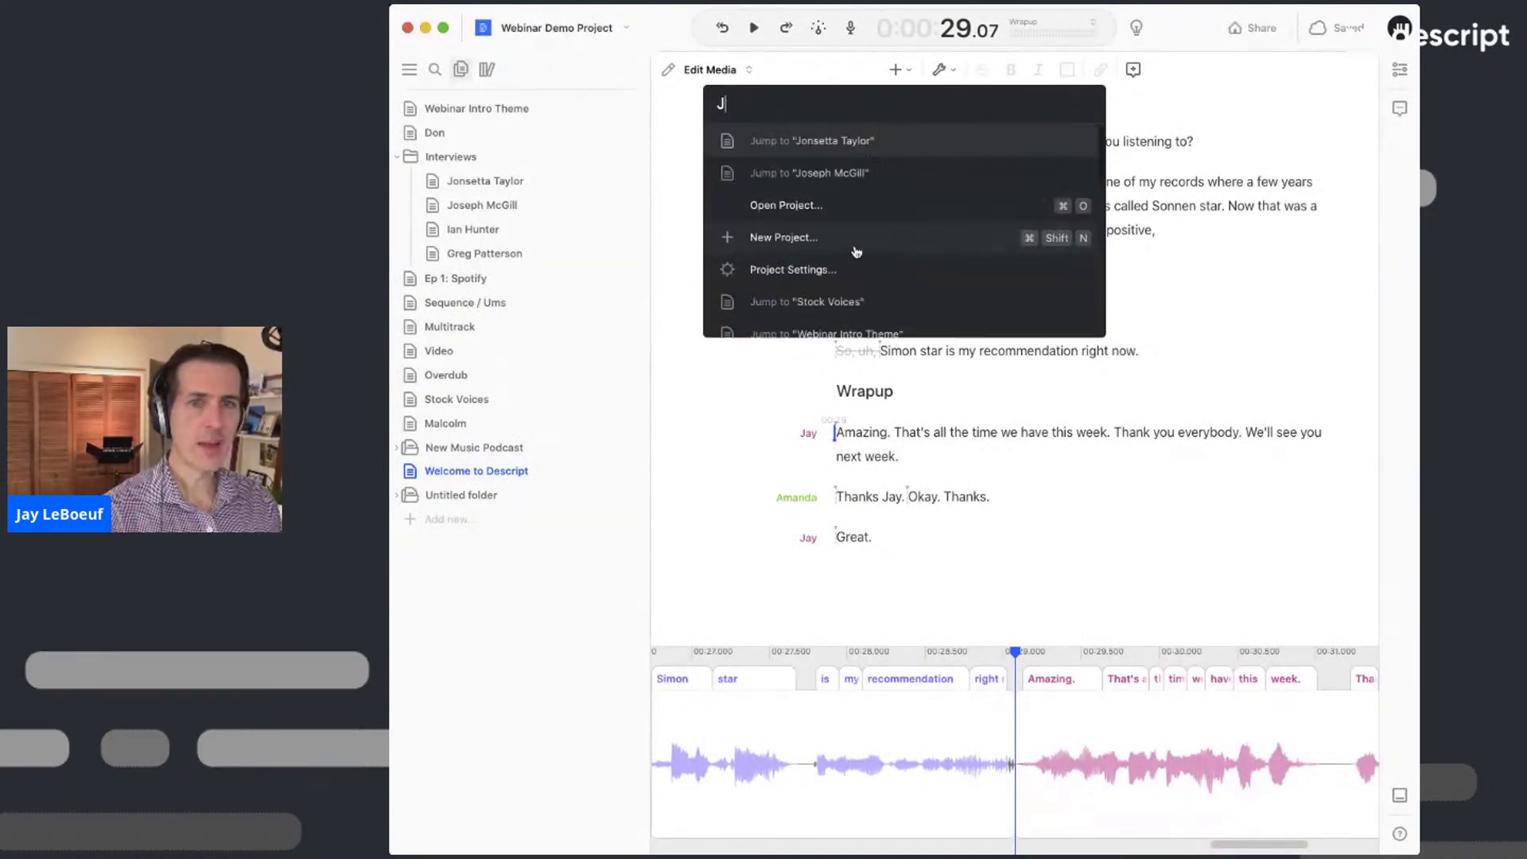
pyautogui.write('on')
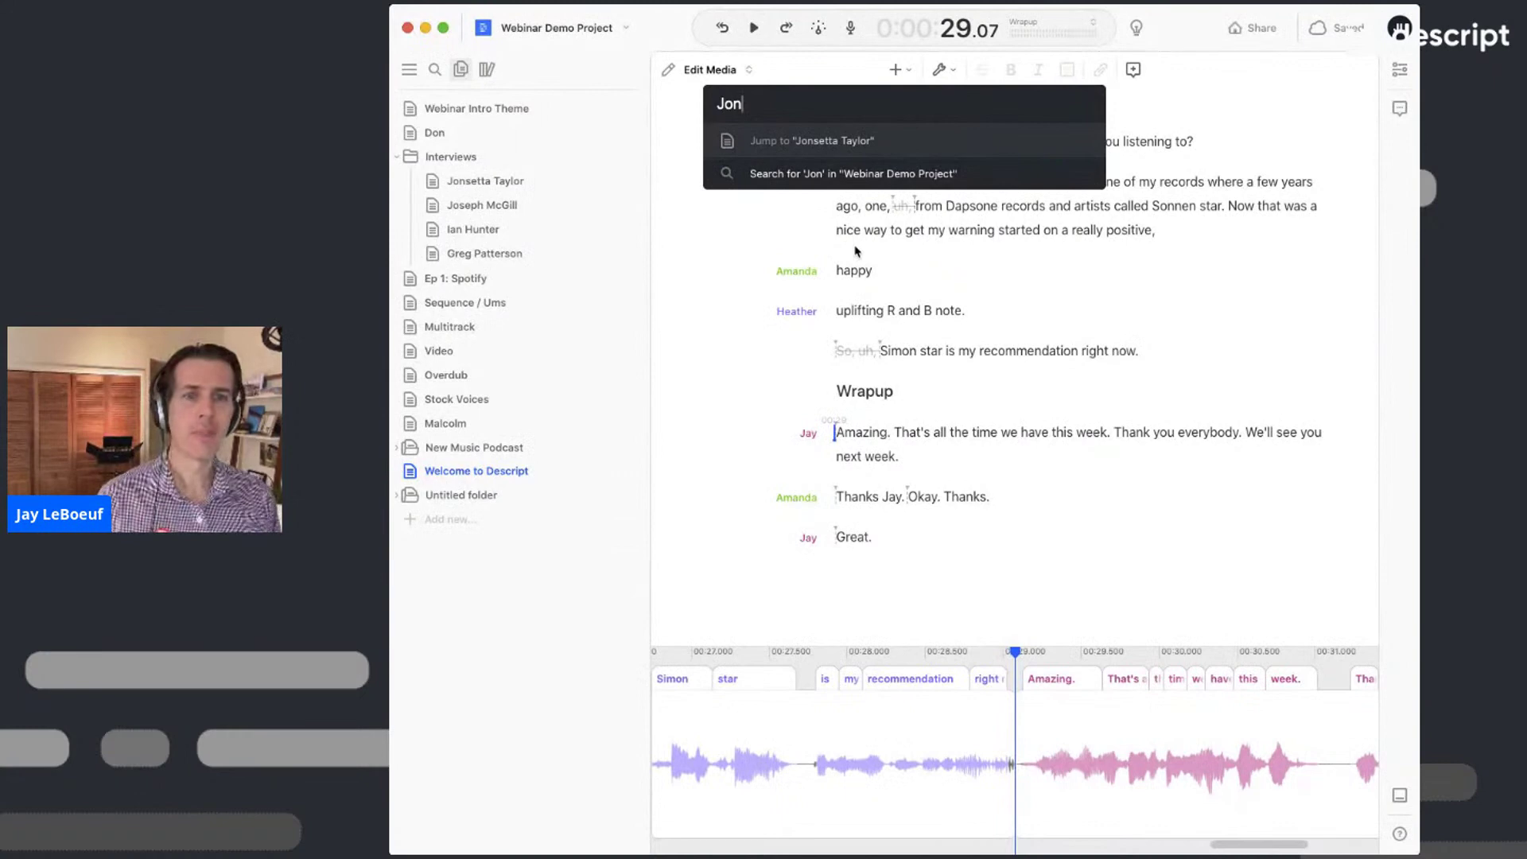
pyautogui.press('Return')
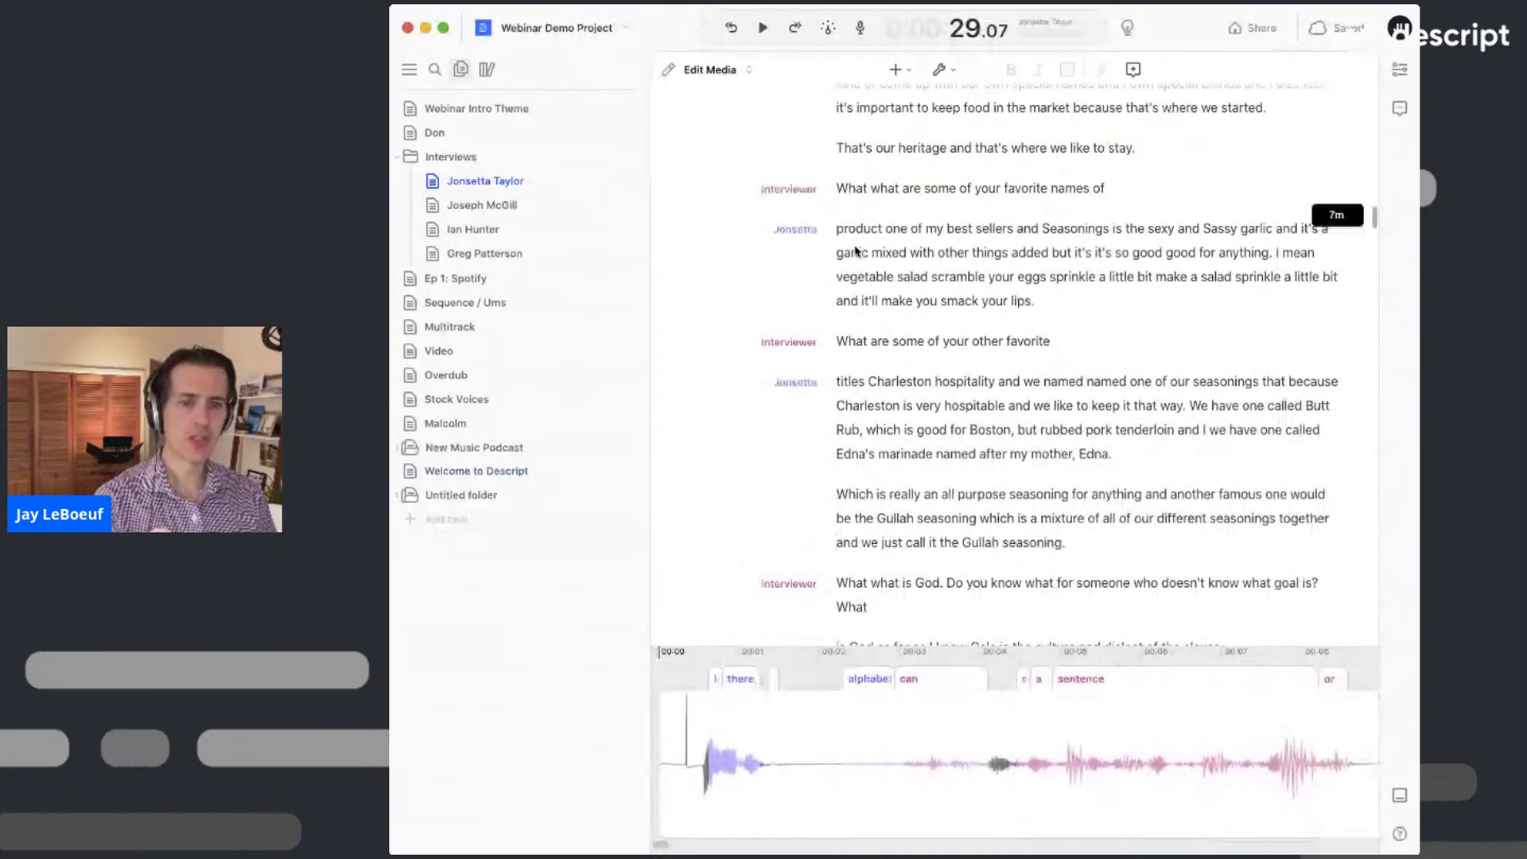
pyautogui.scroll(15, 929, 276)
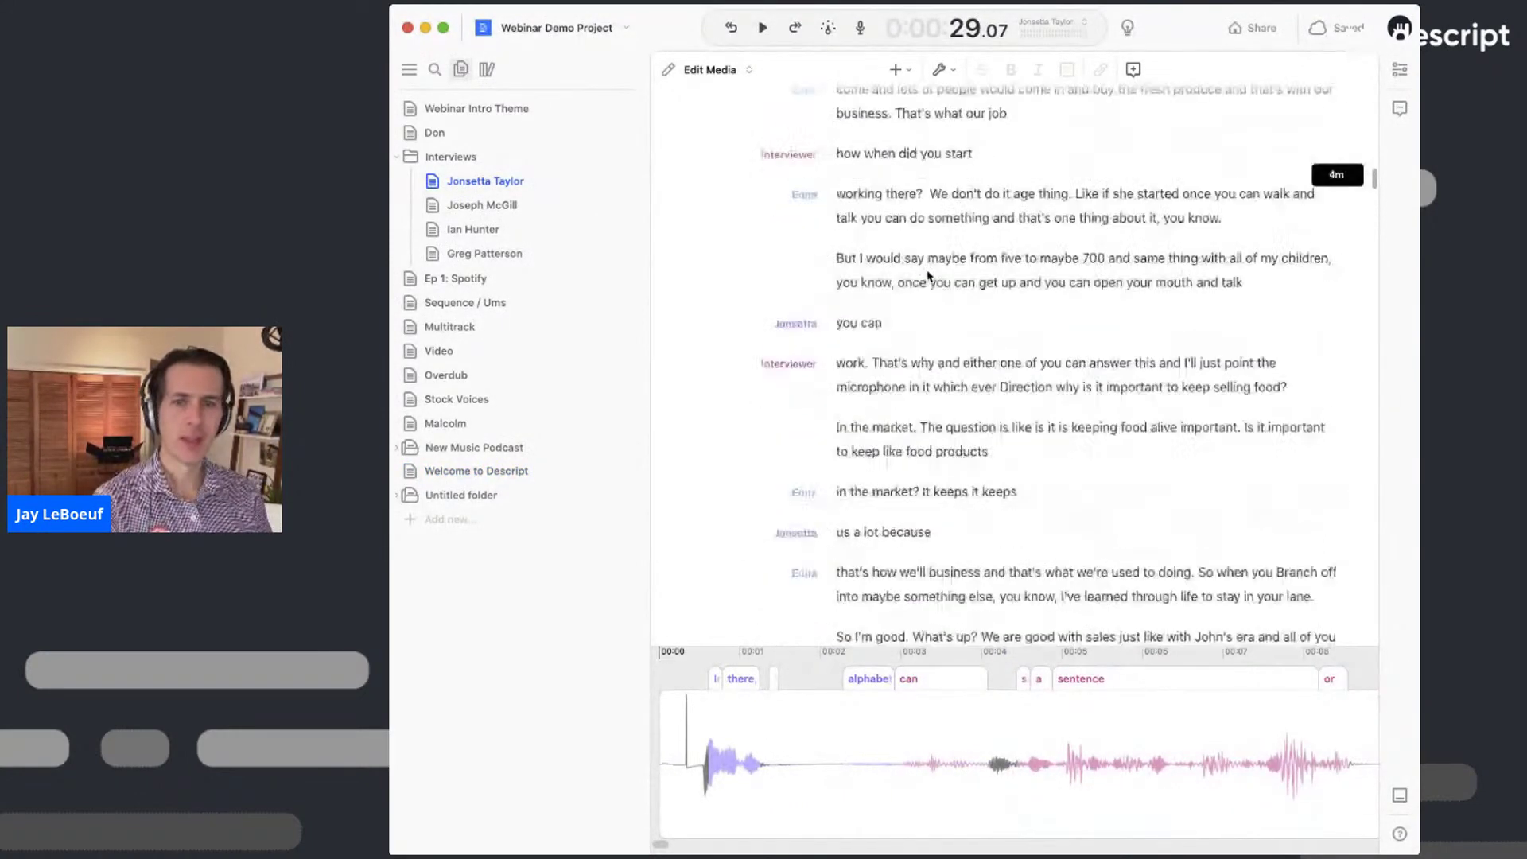
pyautogui.scroll(10, 929, 276)
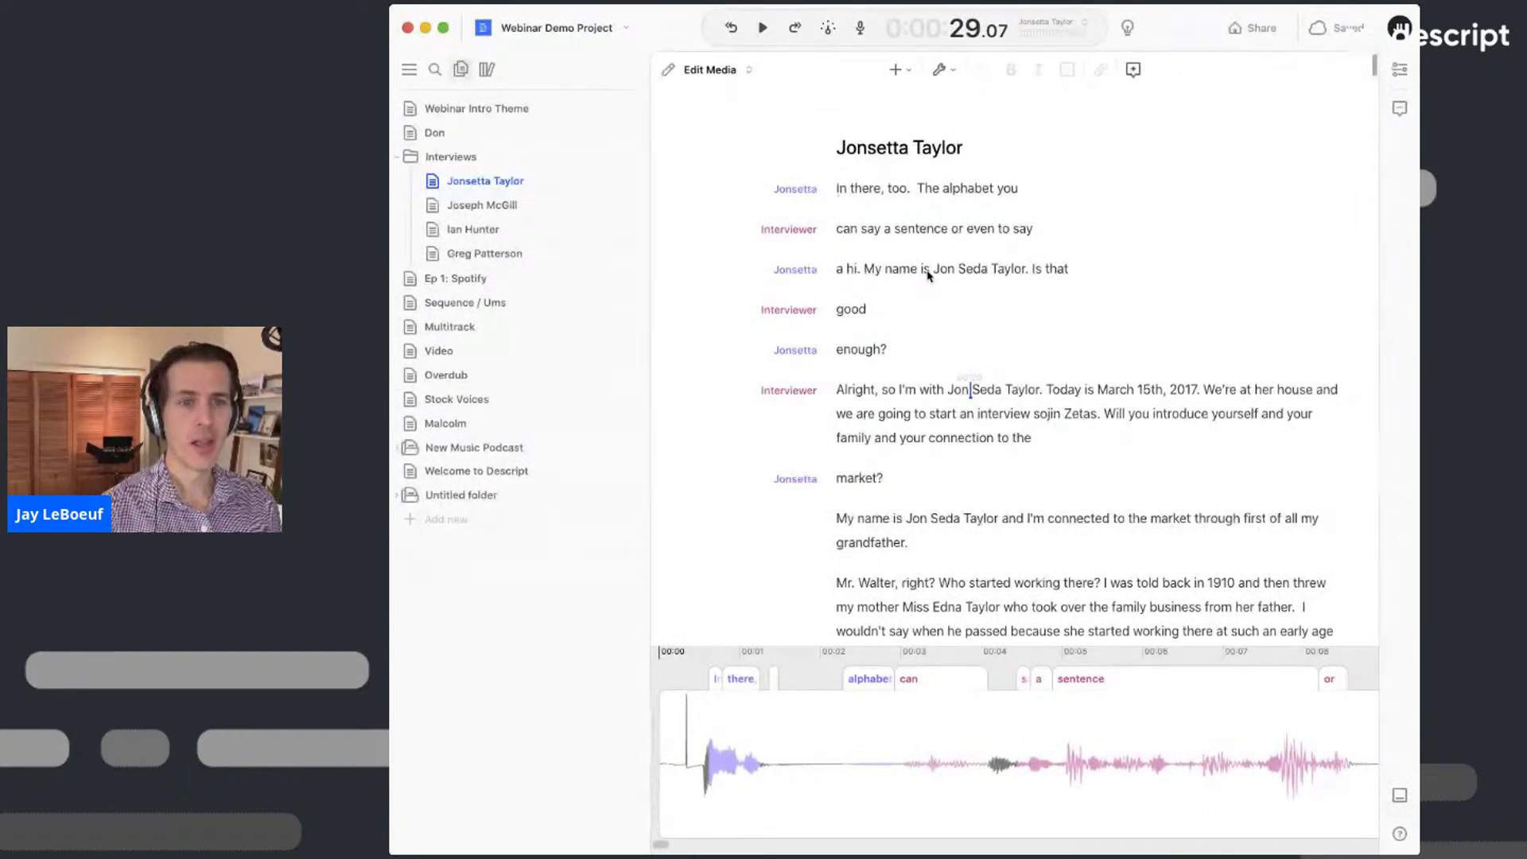
# - Jump back to the "Welcome to Descript" composition through the Conductor by searching "wel"
pyautogui.press('super+k')
pyautogui.write('web')
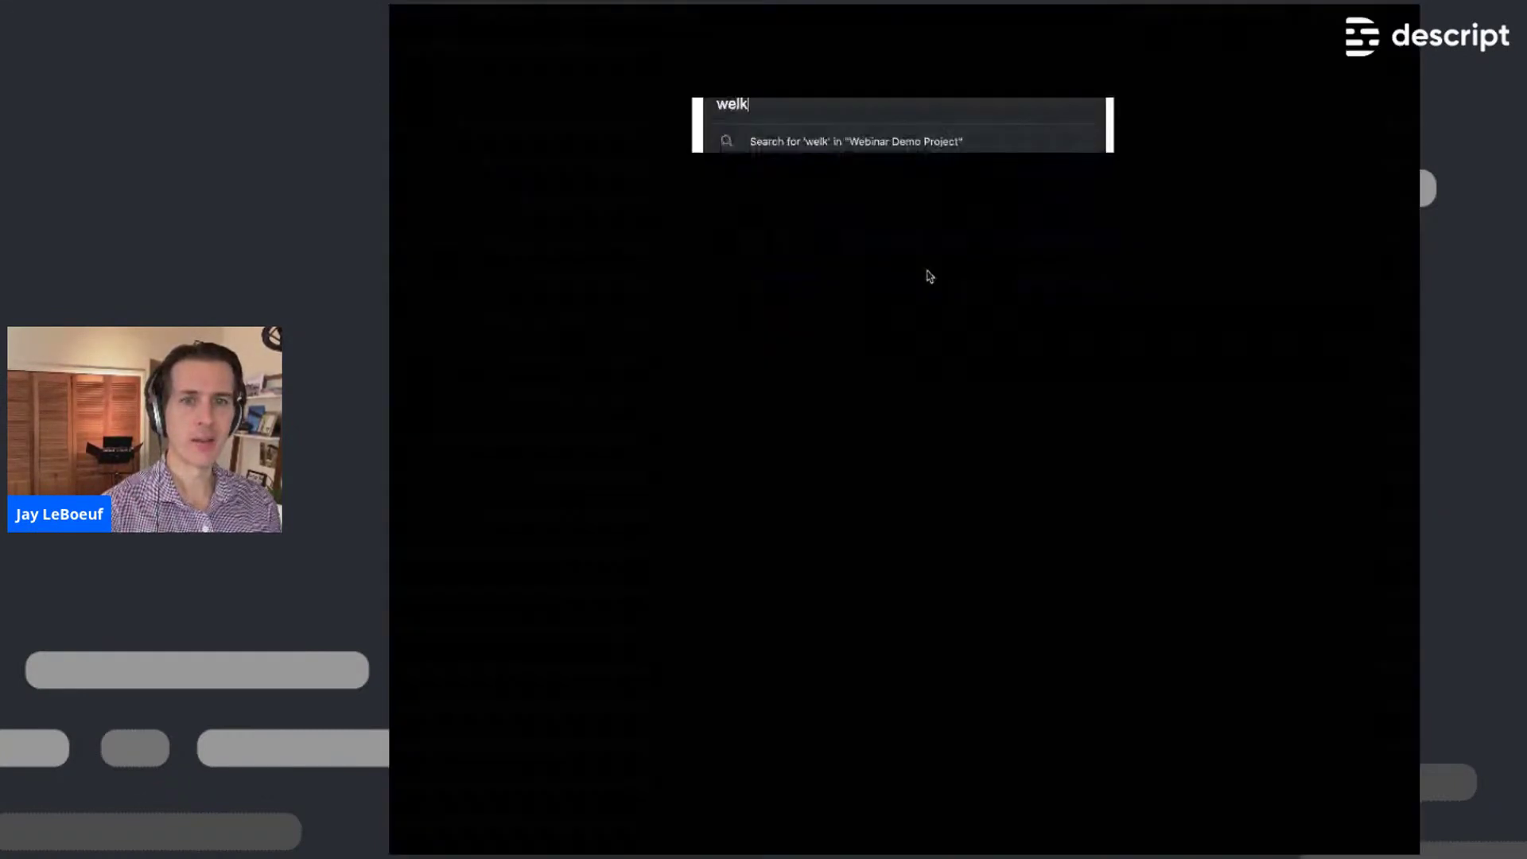
pyautogui.press('BackSpace')
pyautogui.write('l')
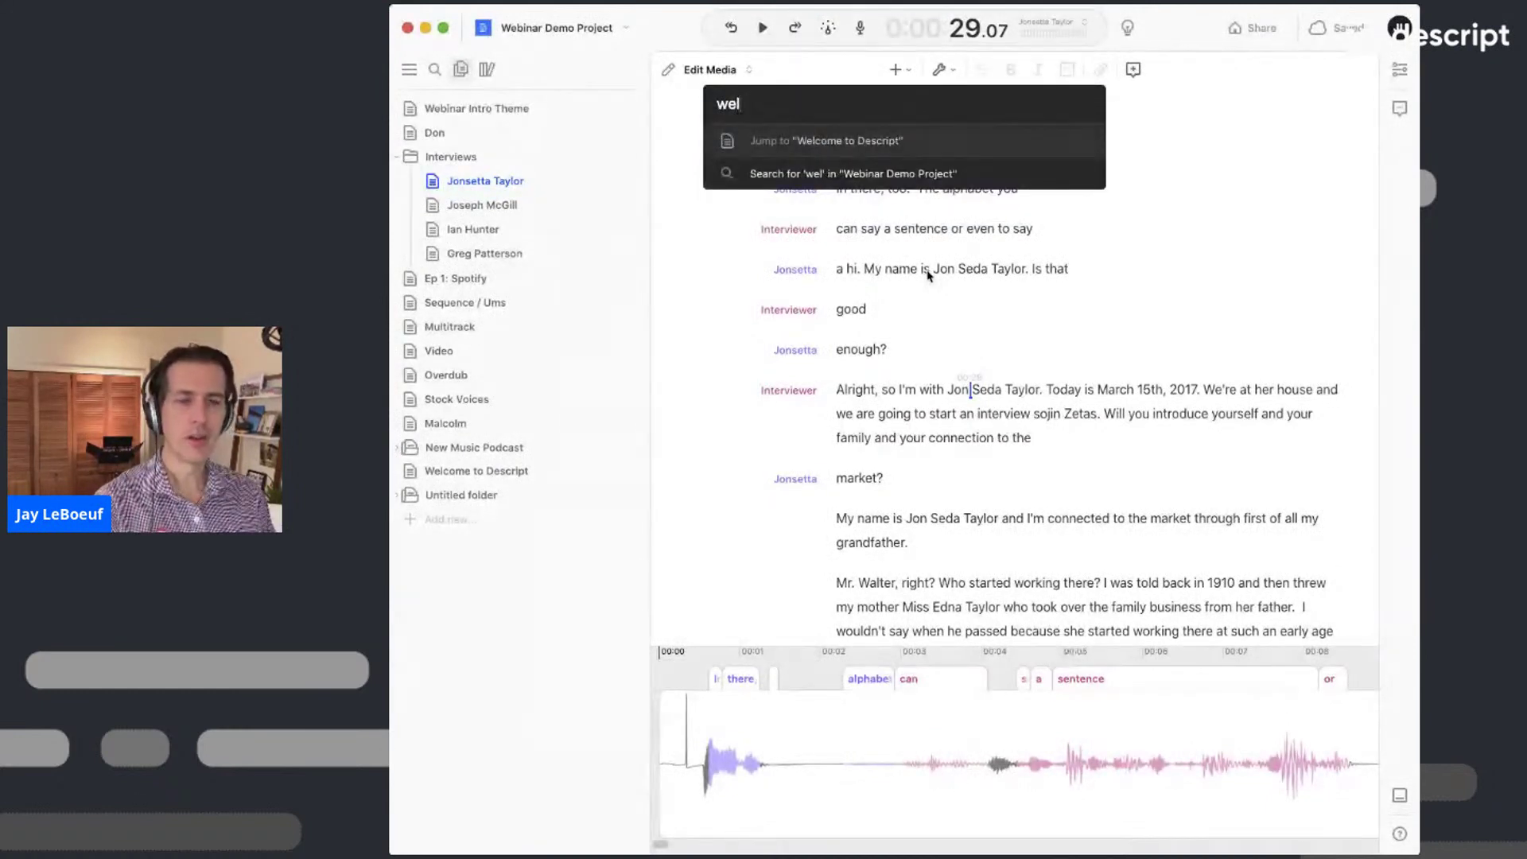
pyautogui.press('Return')
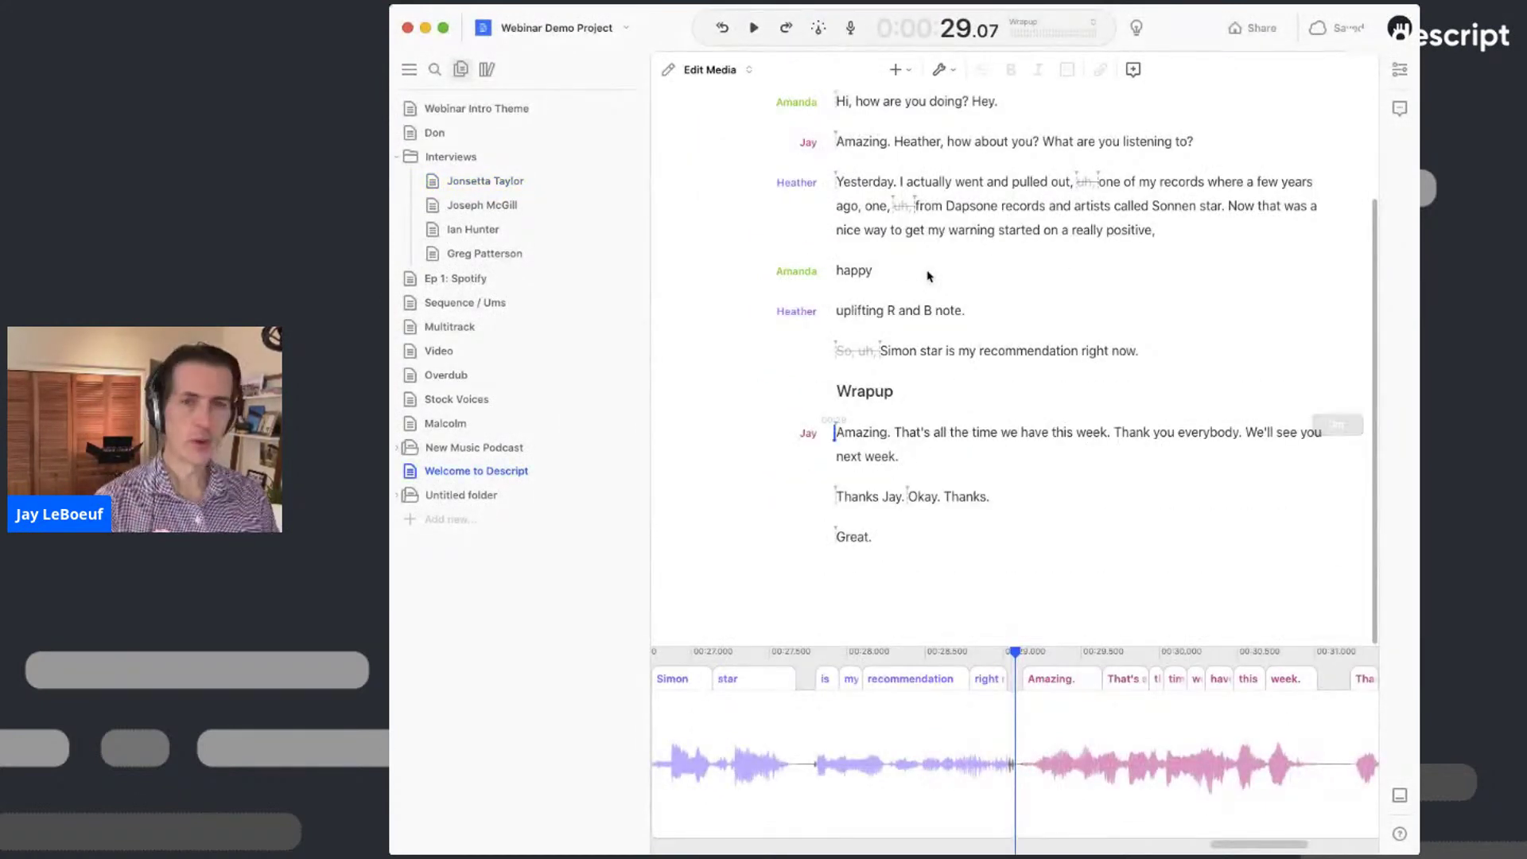
# - Reopen the first interview composition through the Conductor by searching "jon"
pyautogui.press('super+k')
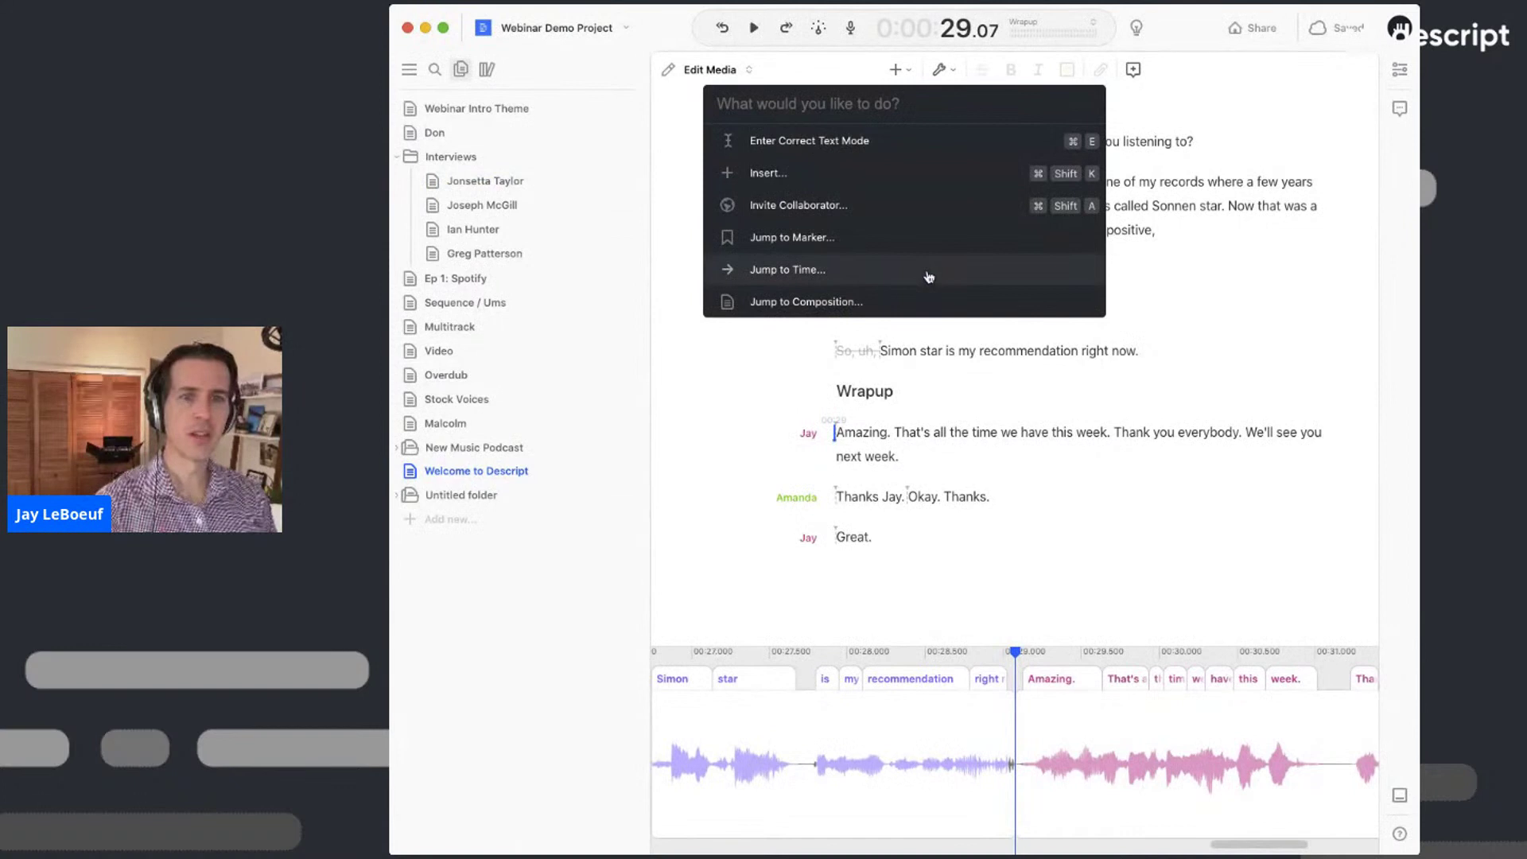
pyautogui.write('jon')
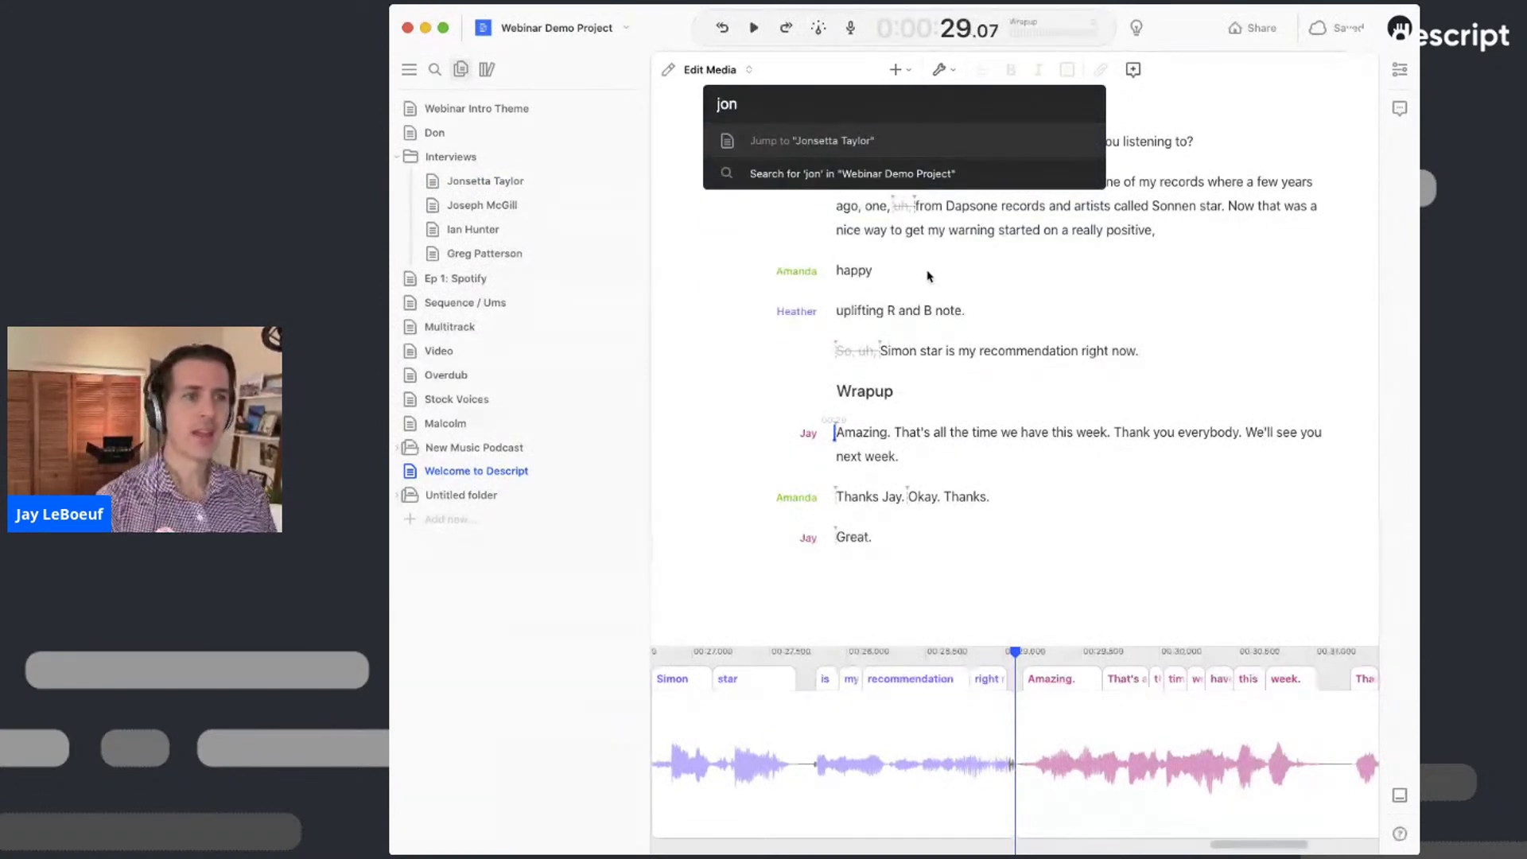
pyautogui.press('Return')
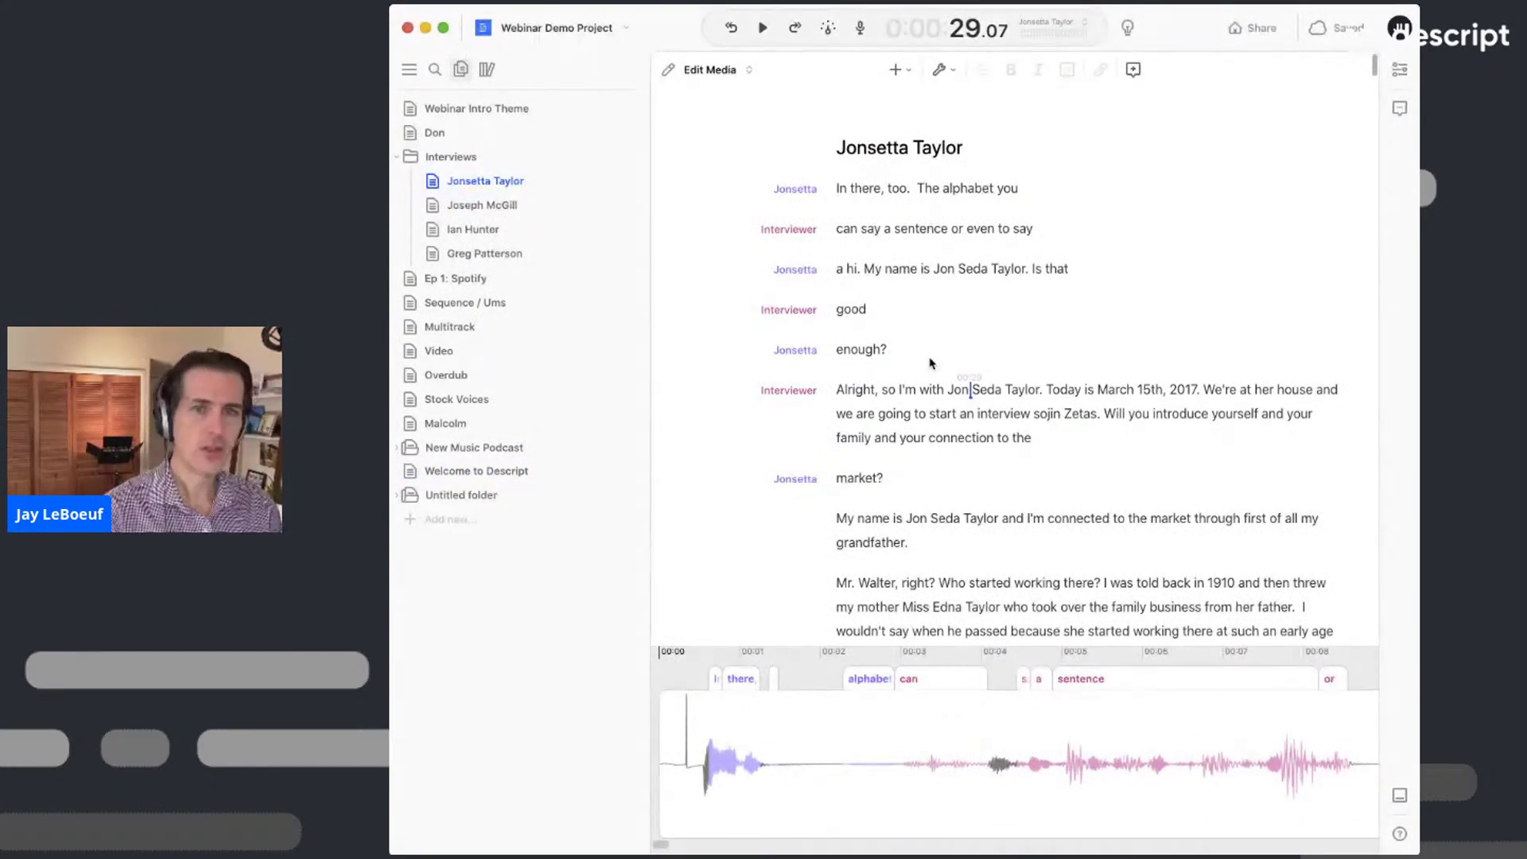
# - Seek to 30 minutes in the interview with the Conductor
pyautogui.press('super+k')
pyautogui.write('3')
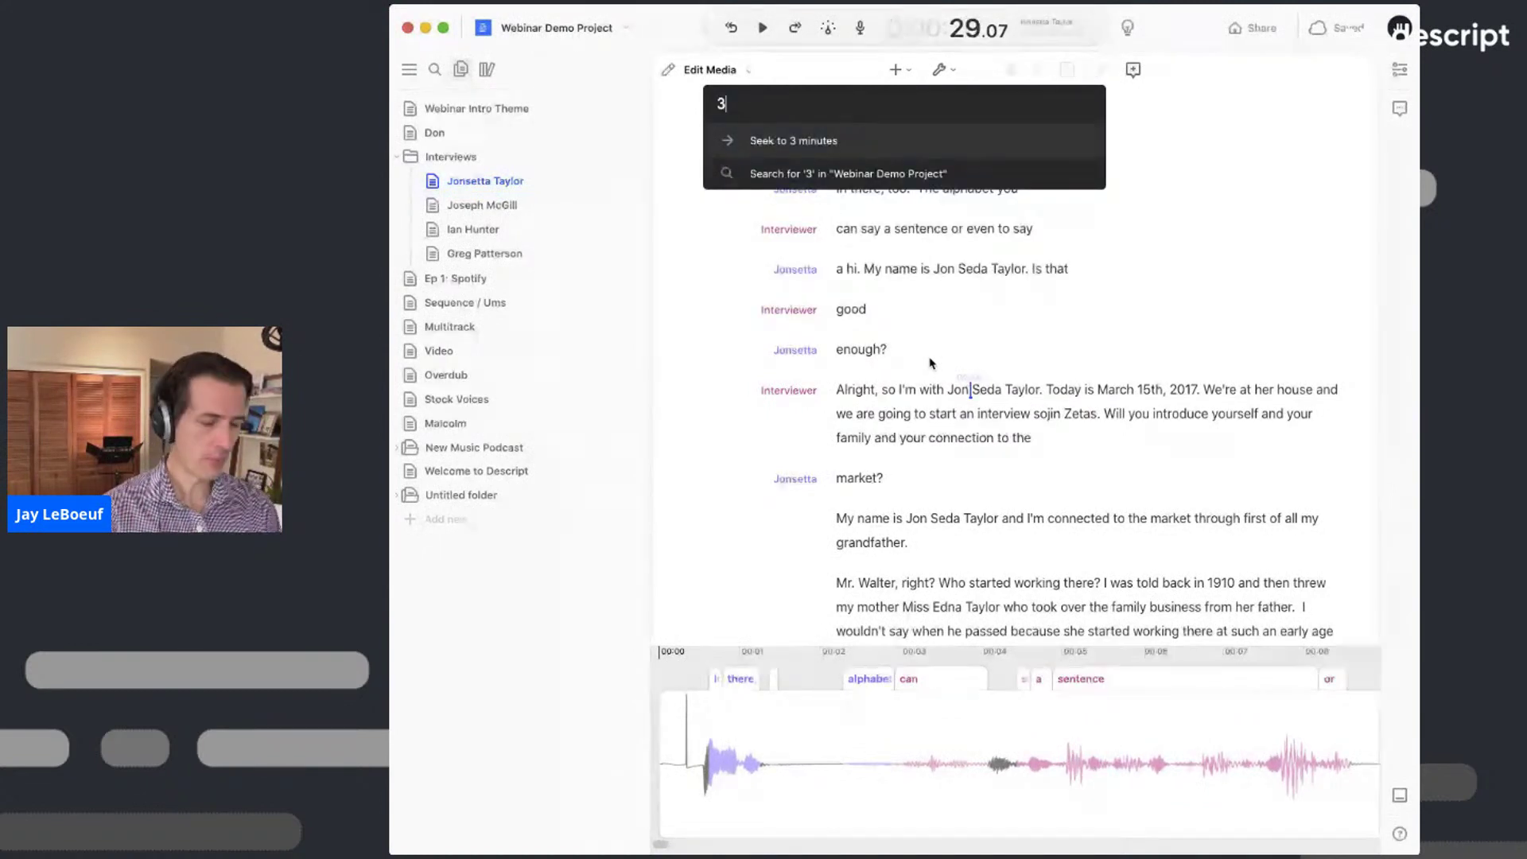
pyautogui.write('0')
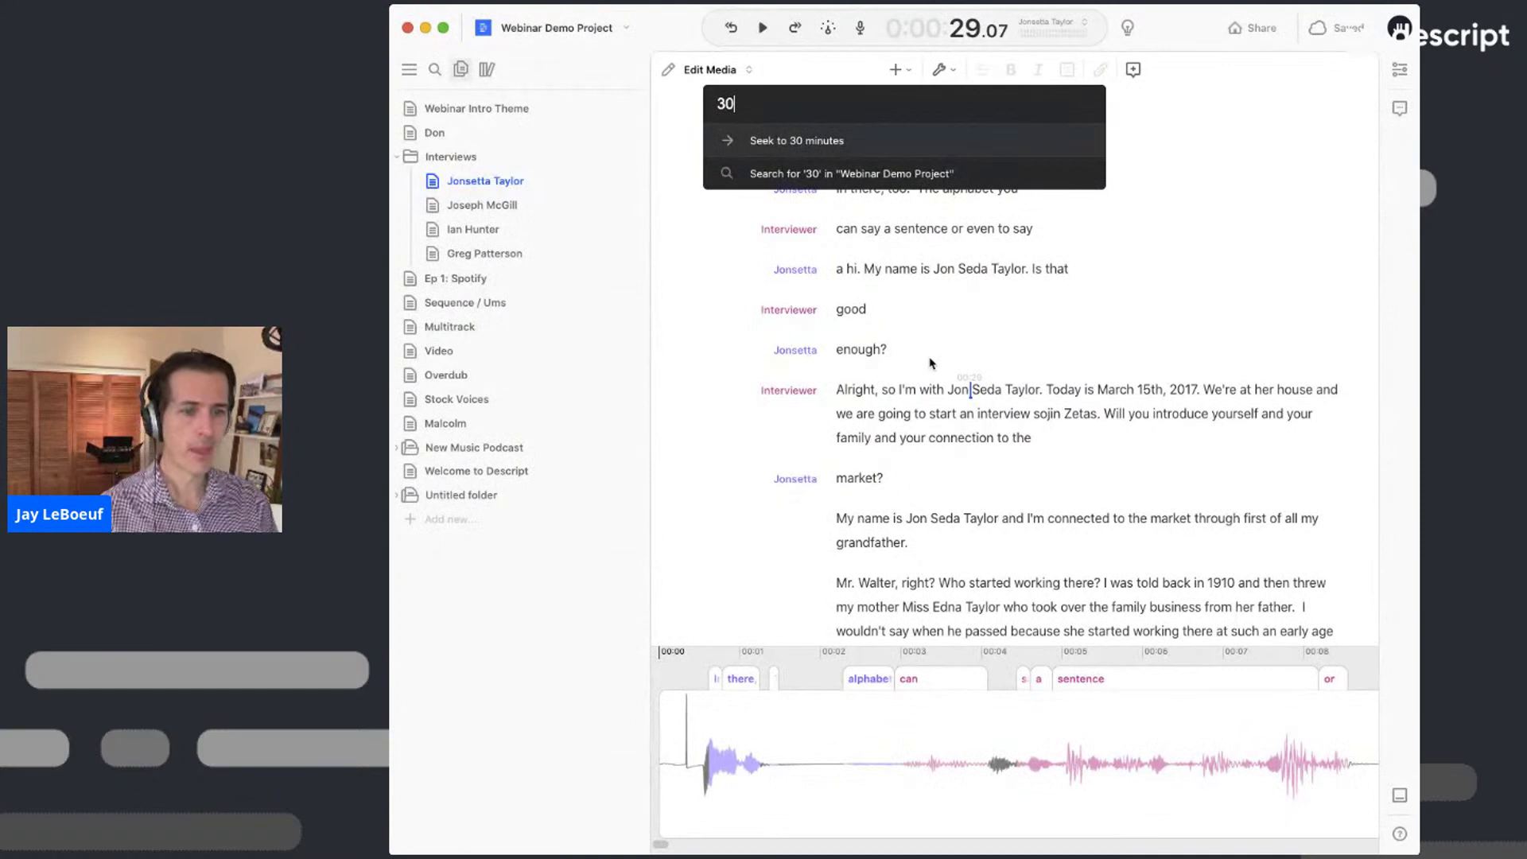
pyautogui.press('Return')
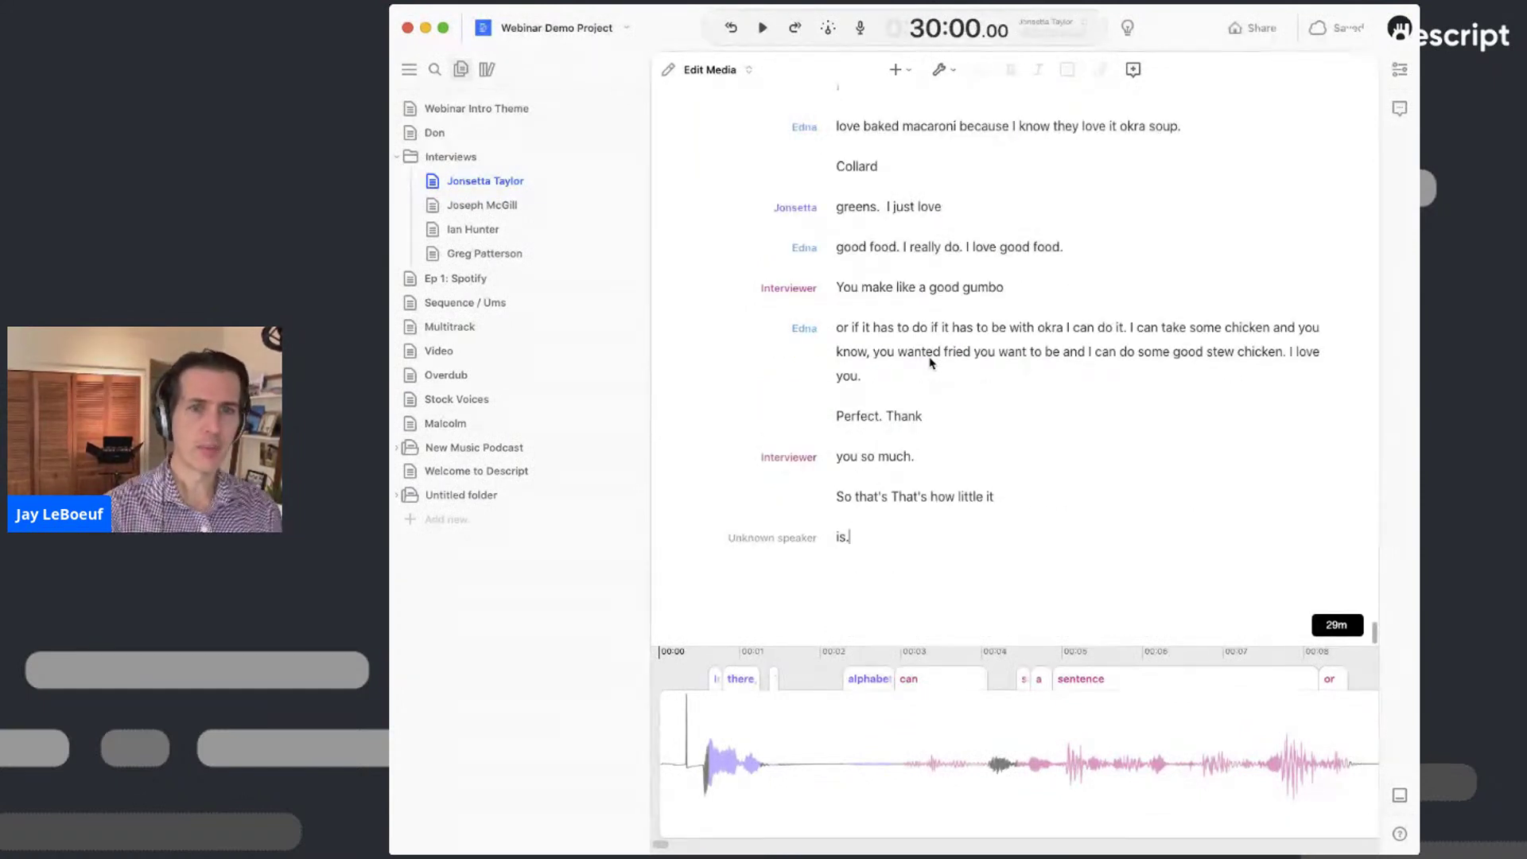
# - Seek to 30 seconds in the interview with the Conductor and play a short passage from there
pyautogui.press('super+k')
pyautogui.write('20')
pyautogui.press('BackSpace')
pyautogui.press('BackSpace')
pyautogui.write('30s')
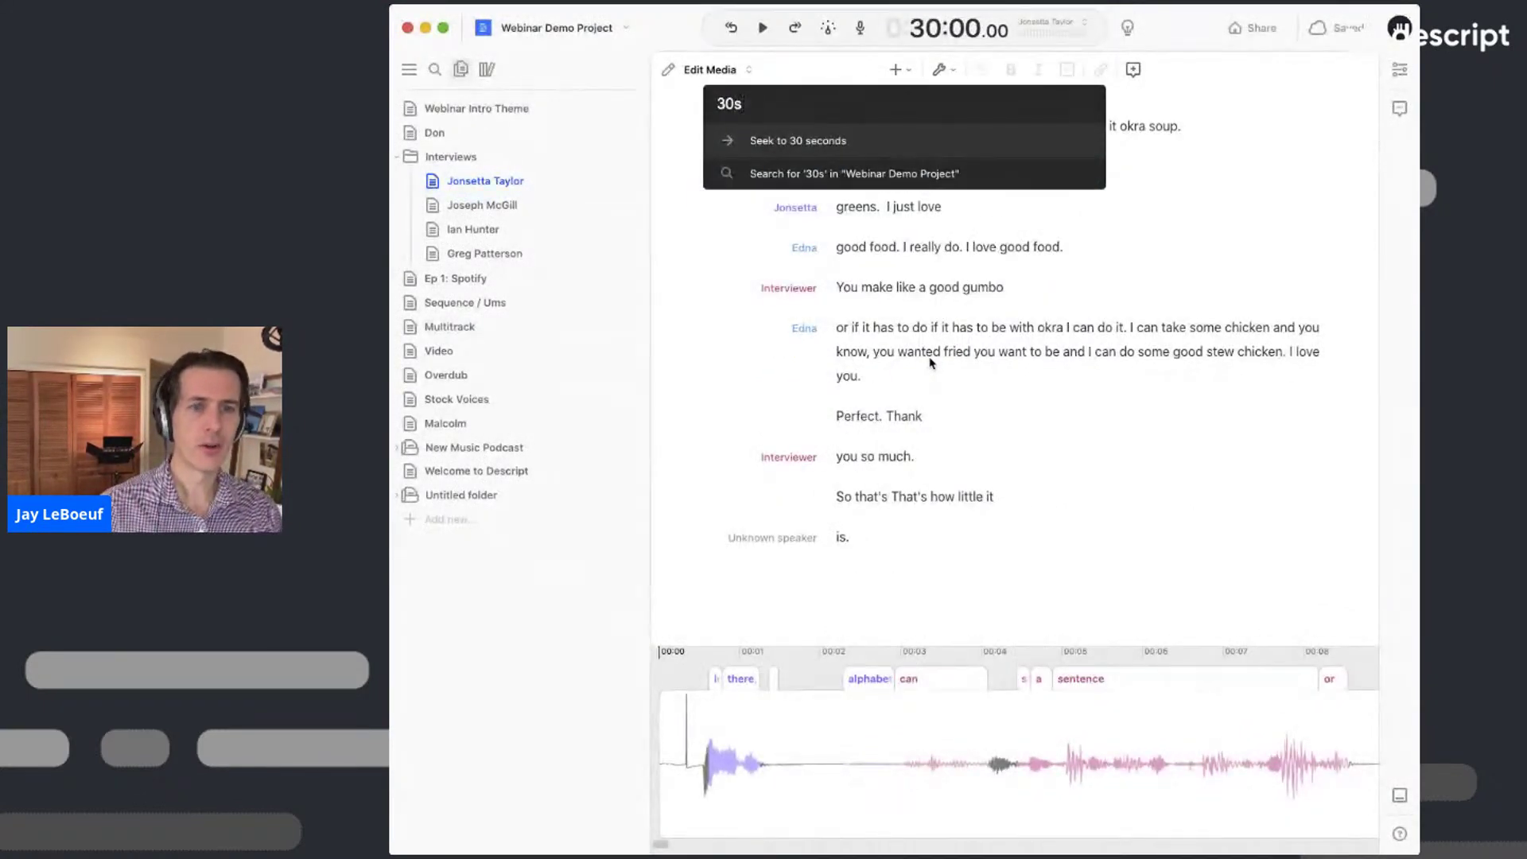
pyautogui.press('Return')
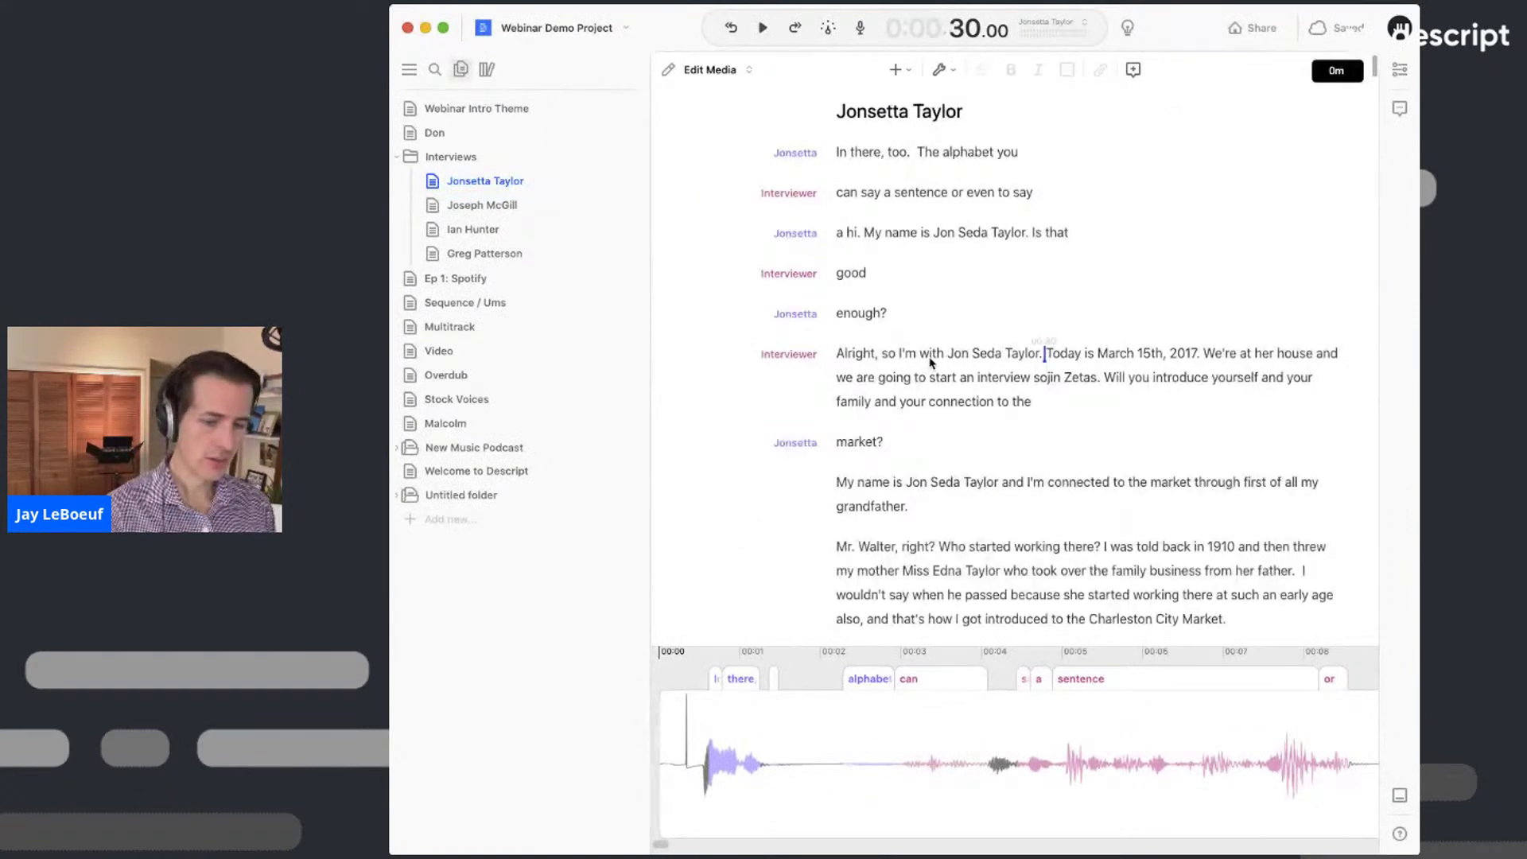
pyautogui.press('space')
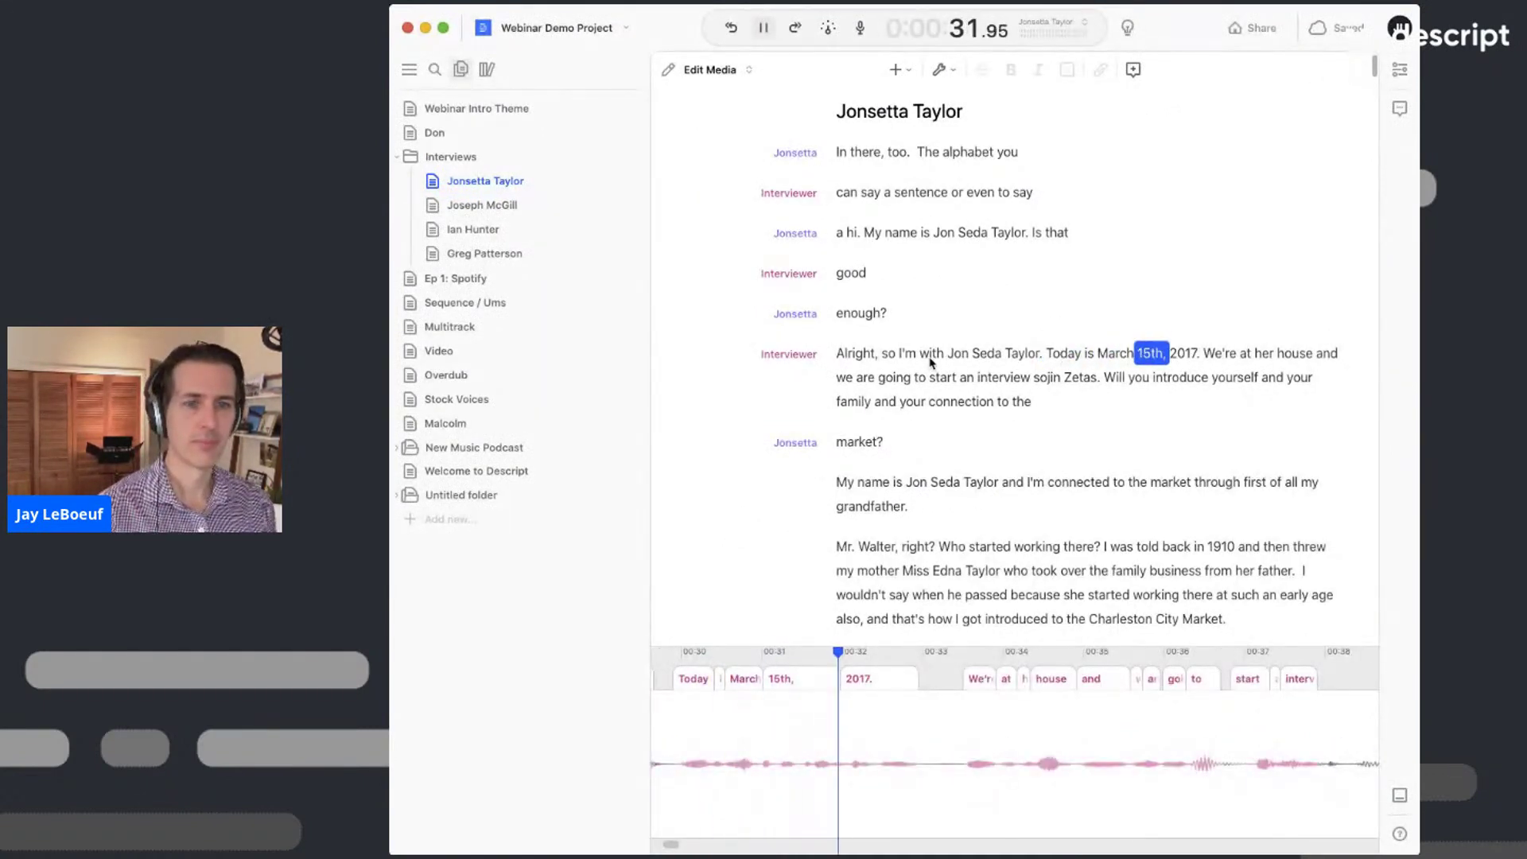
pyautogui.press('space')
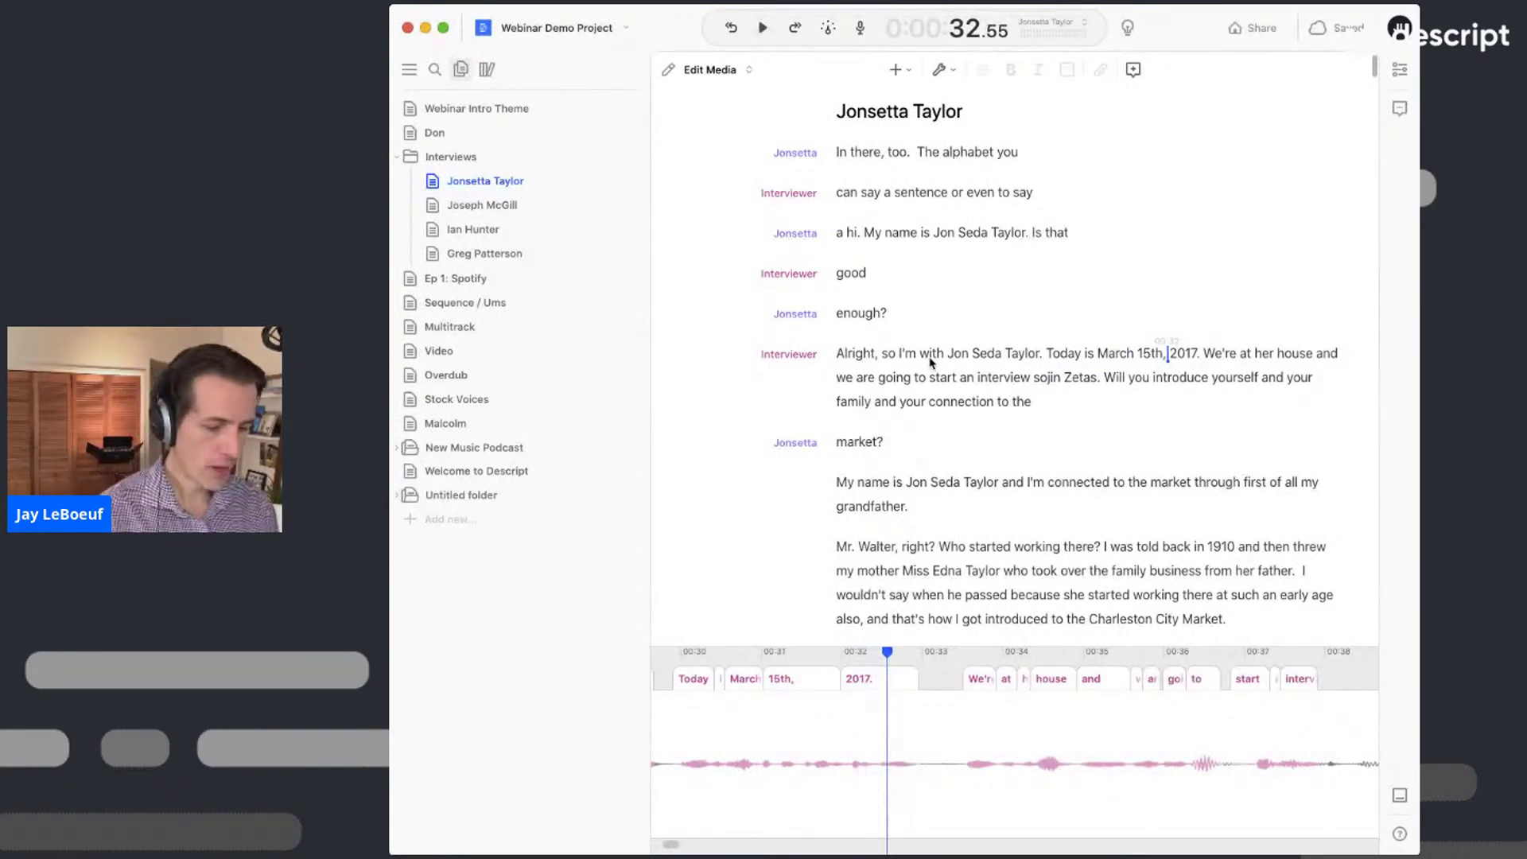
# - Seek to 2 minutes 30 seconds in the interview with the Conductor, and return to time 0
pyautogui.press('super+k')
pyautogui.write('2')
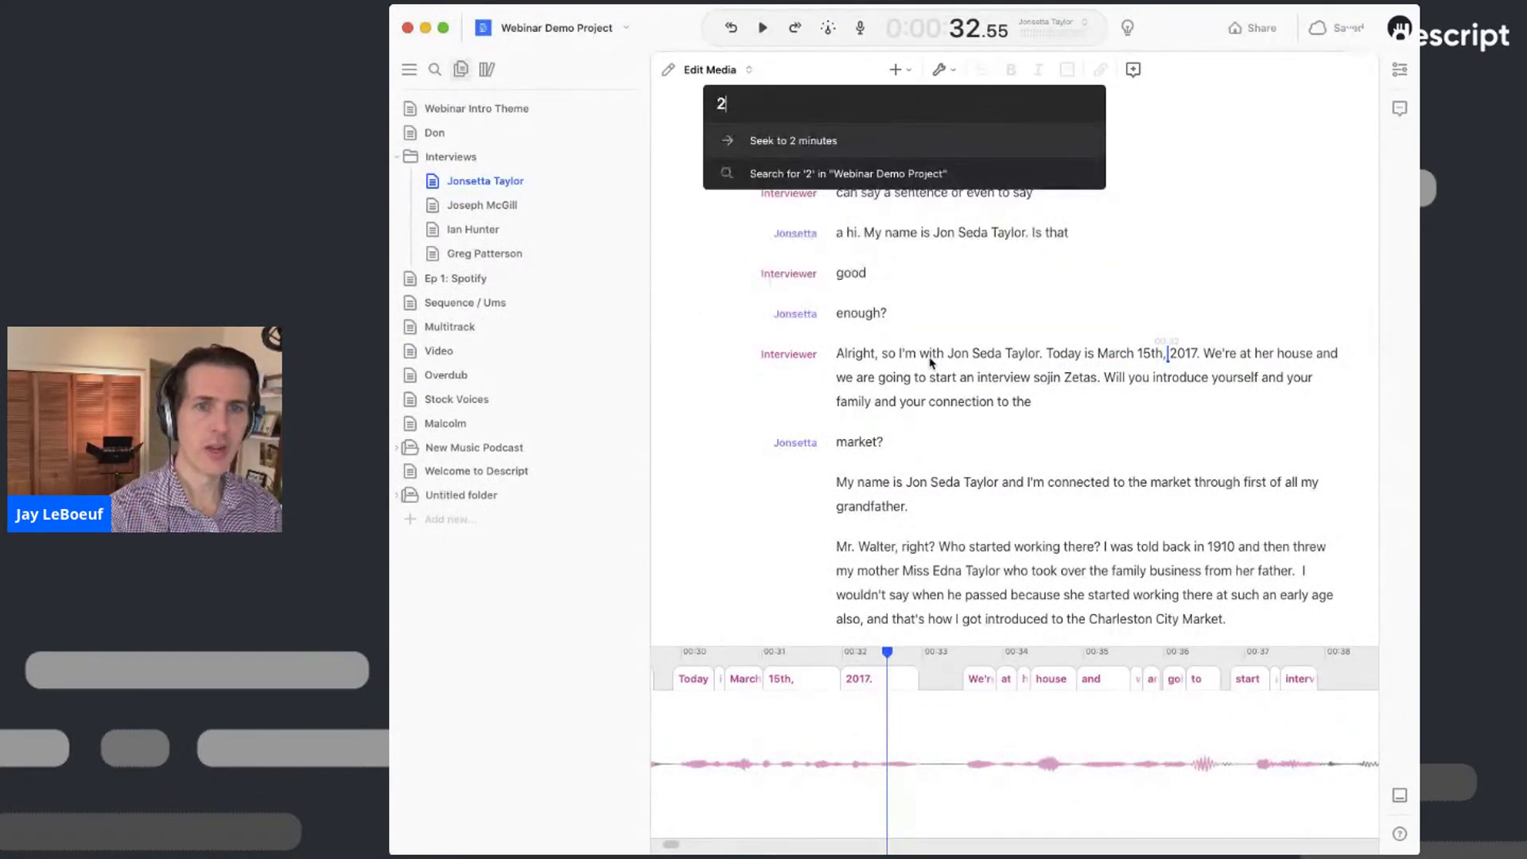
pyautogui.write('m30')
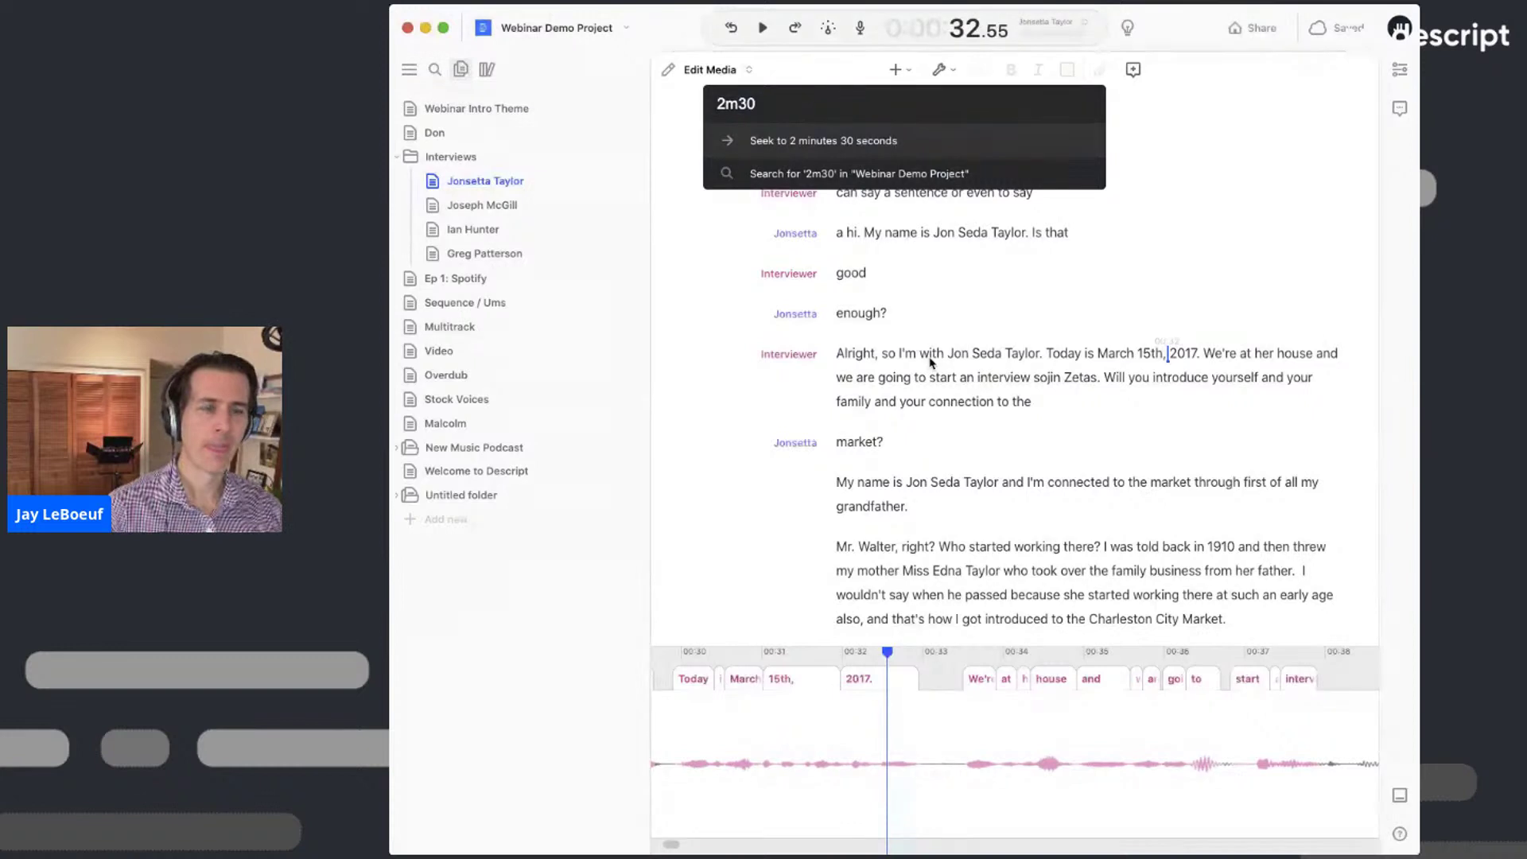
pyautogui.press('Return')
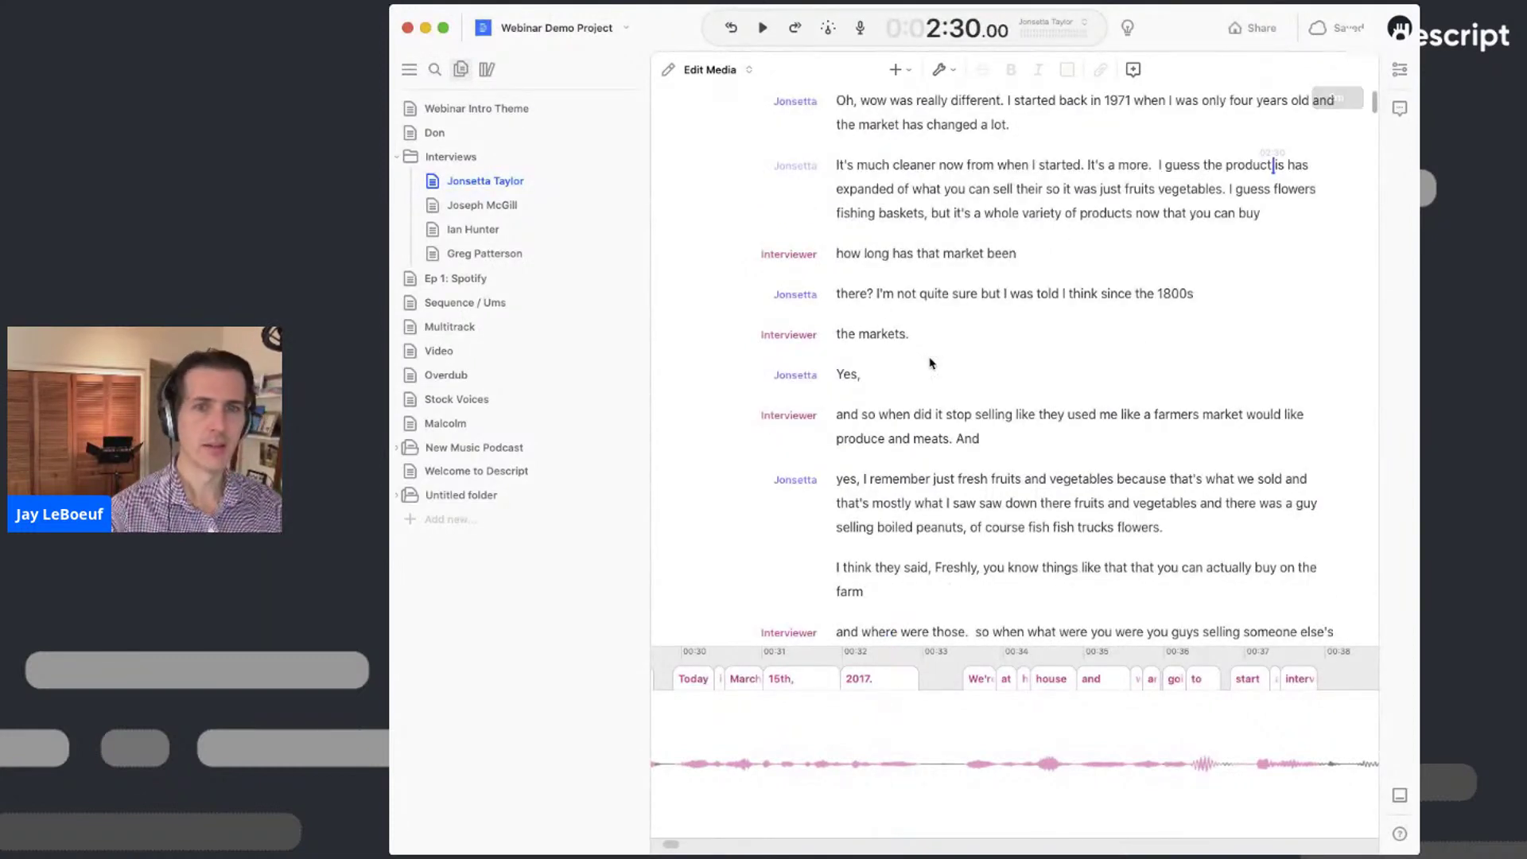
pyautogui.press('super+k')
pyautogui.write('0')
pyautogui.press('Return')
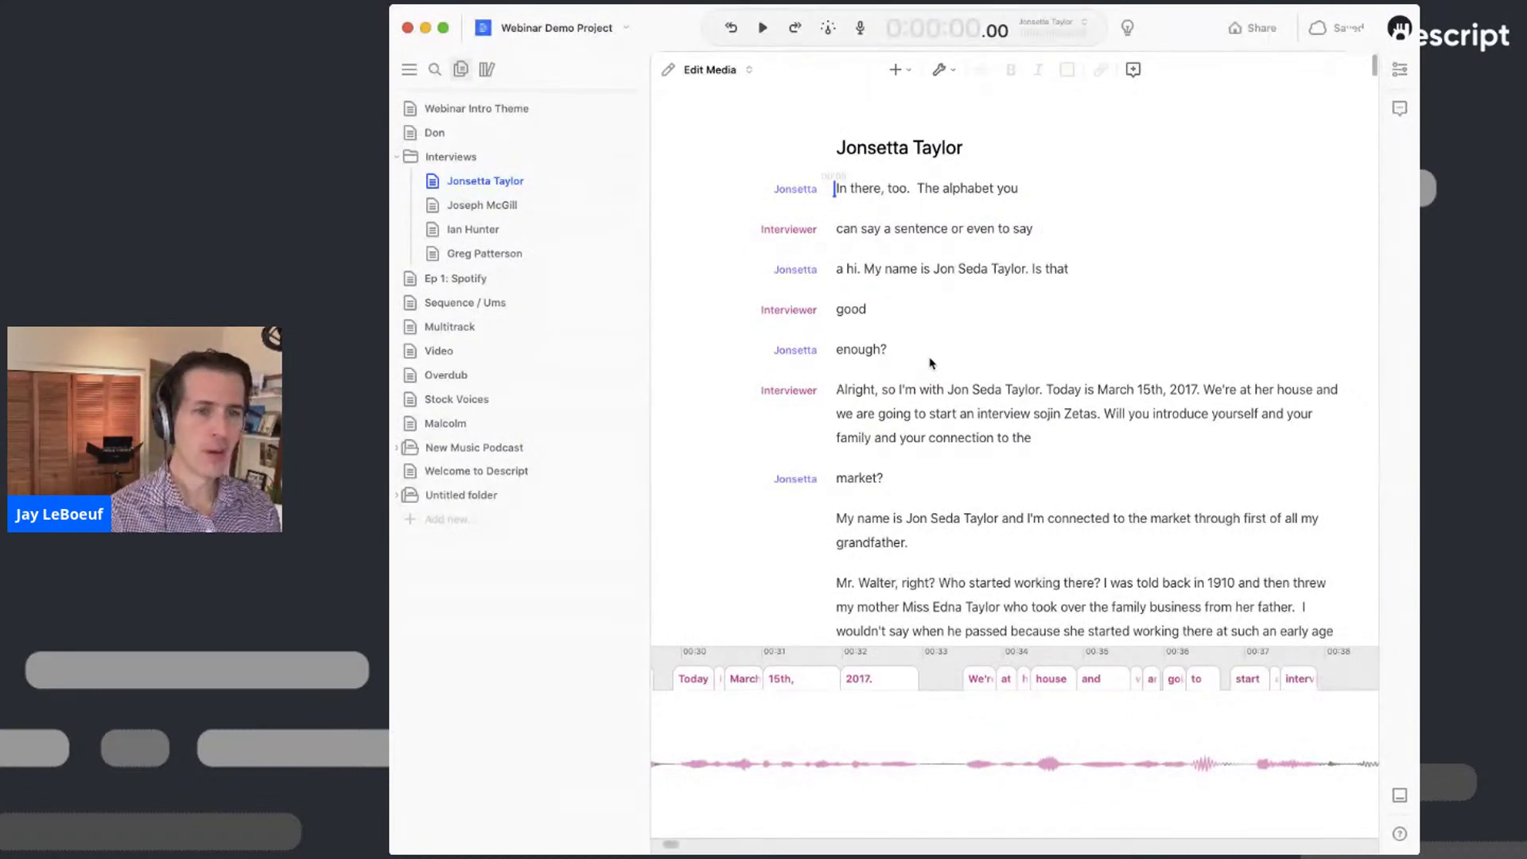
# - Look up the Conductor commands matching "word", highlight Shorten Word Gaps, and close the Conductor without running it
pyautogui.press('super+k')
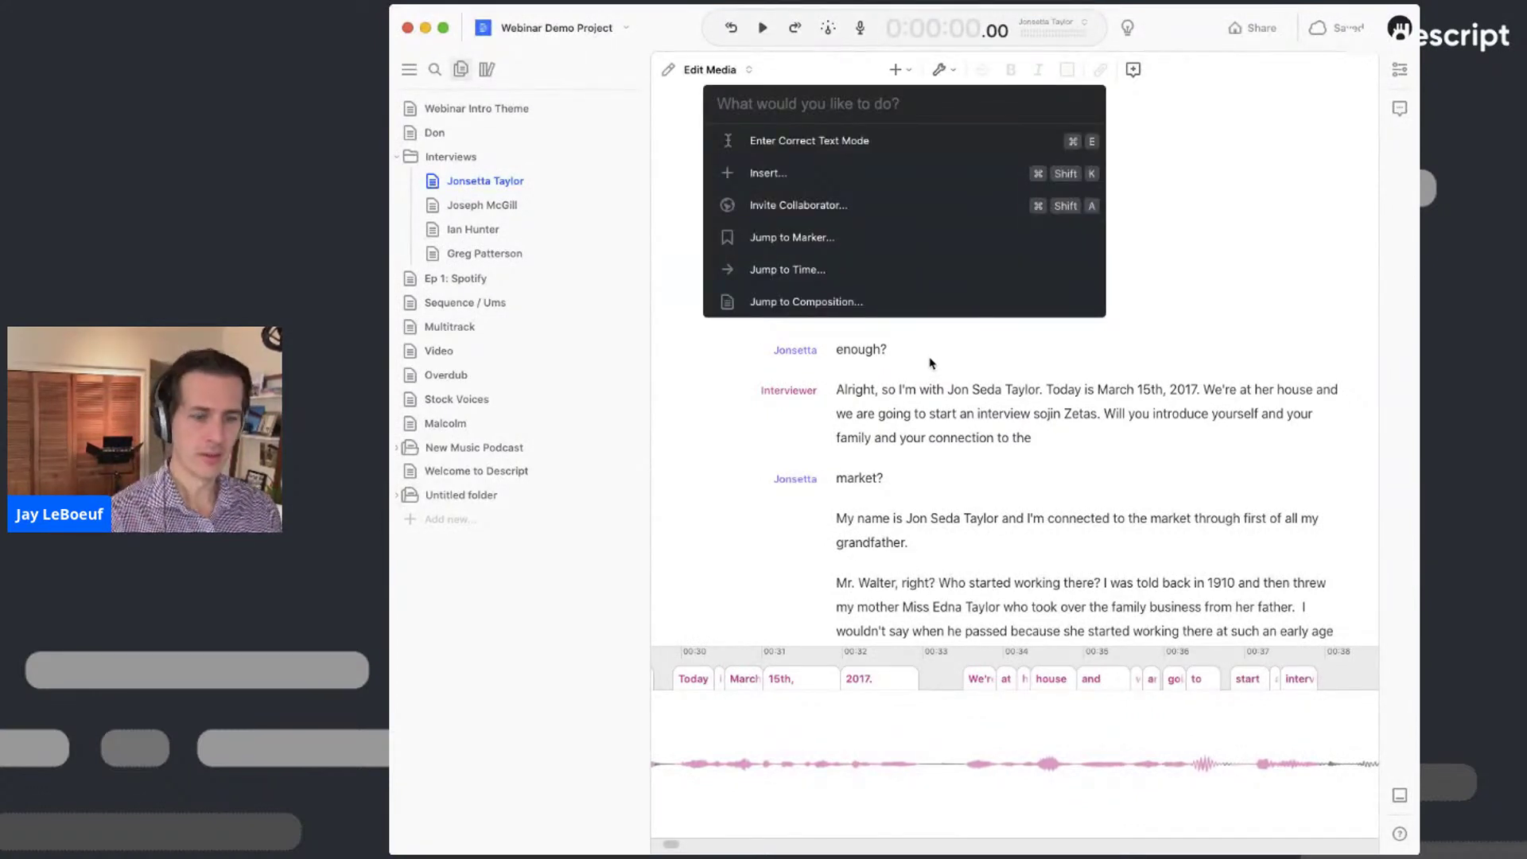
pyautogui.write('word')
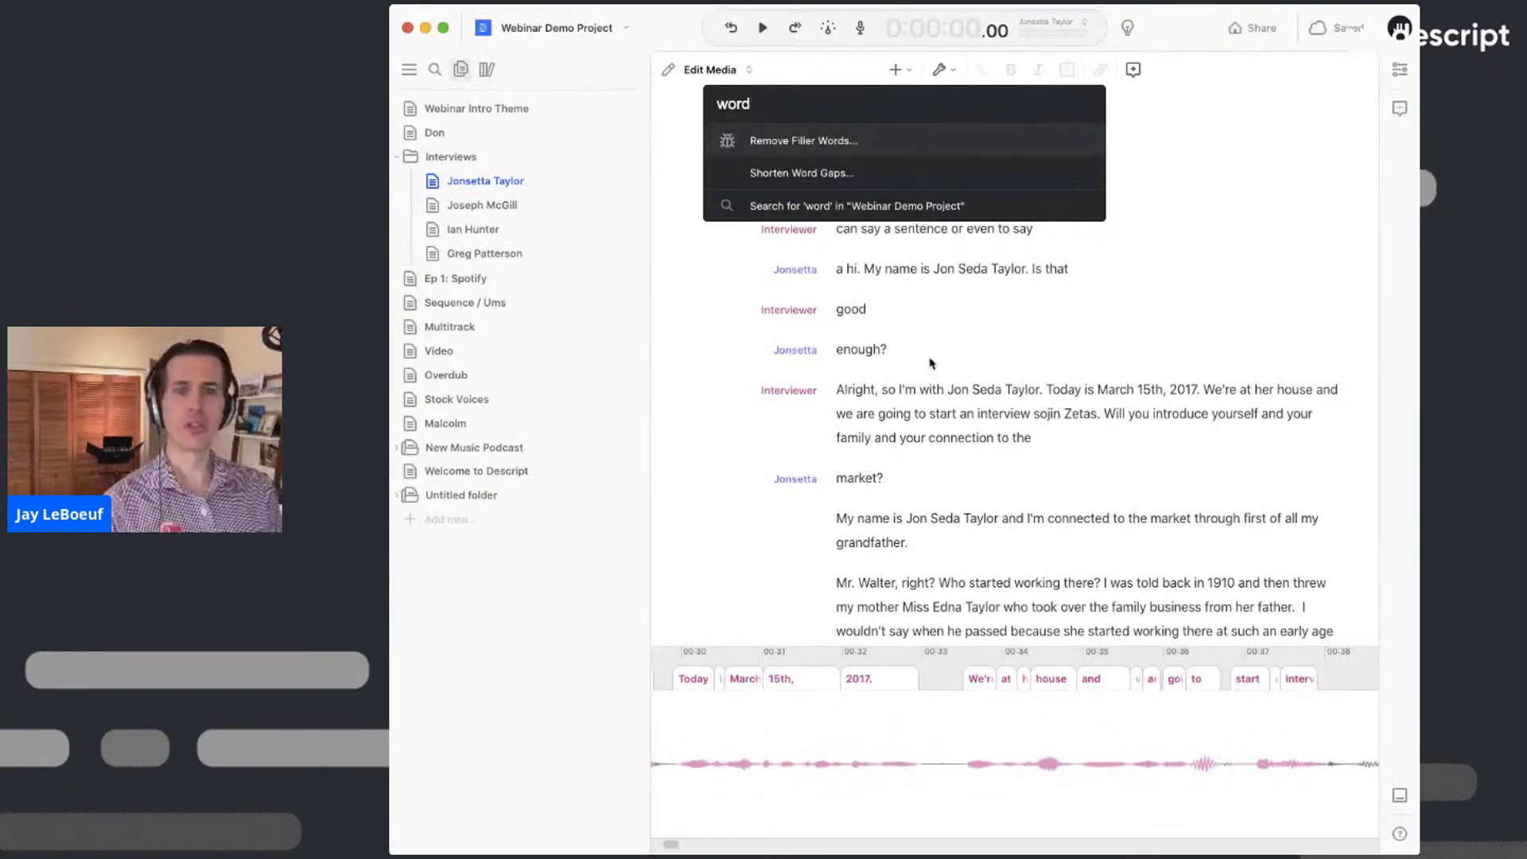
pyautogui.press('Down')
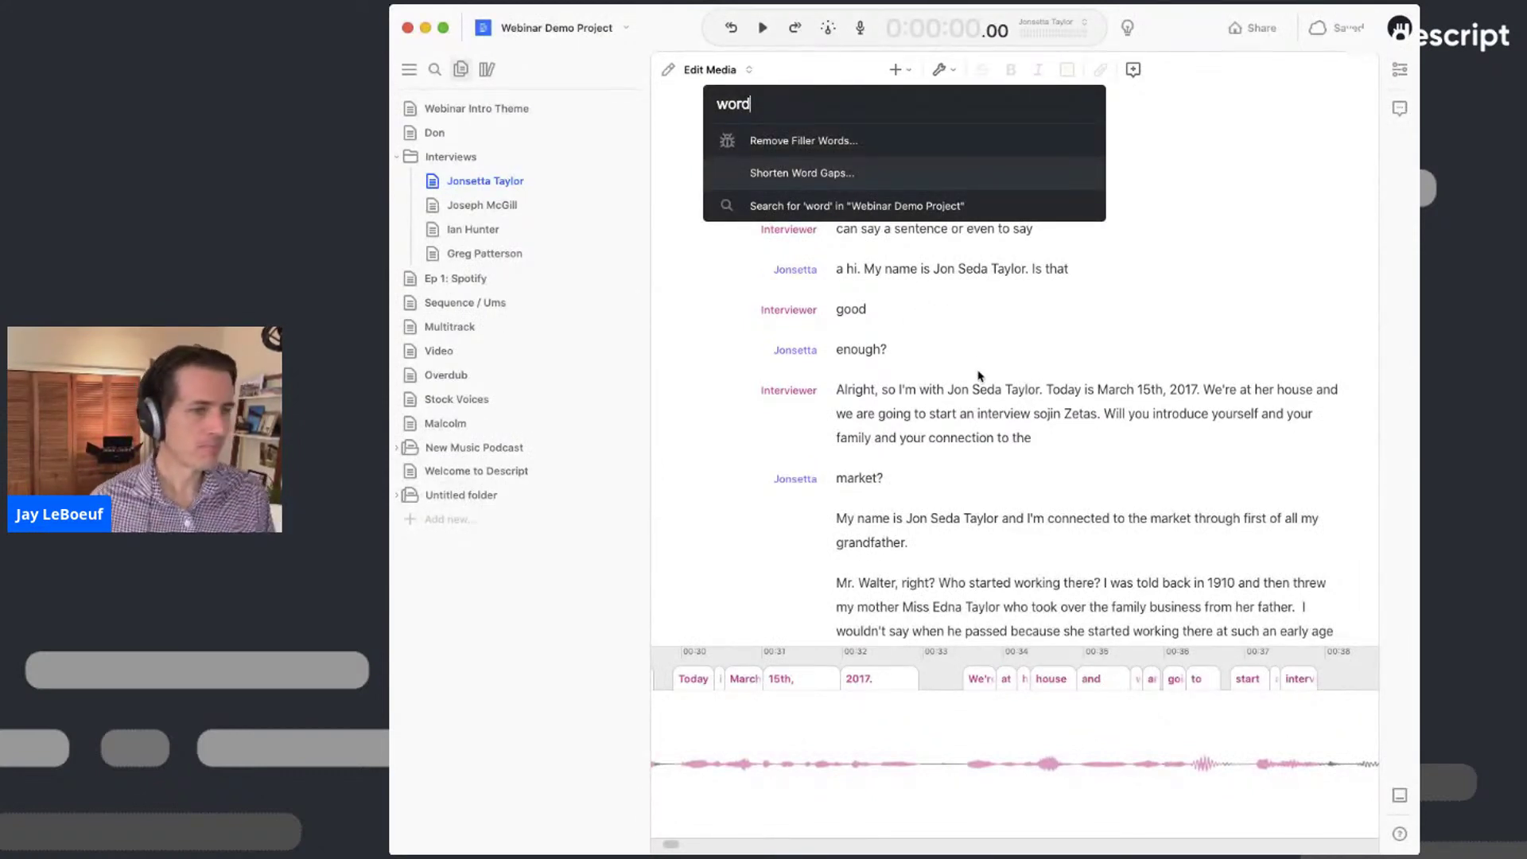
pyautogui.press('Escape')
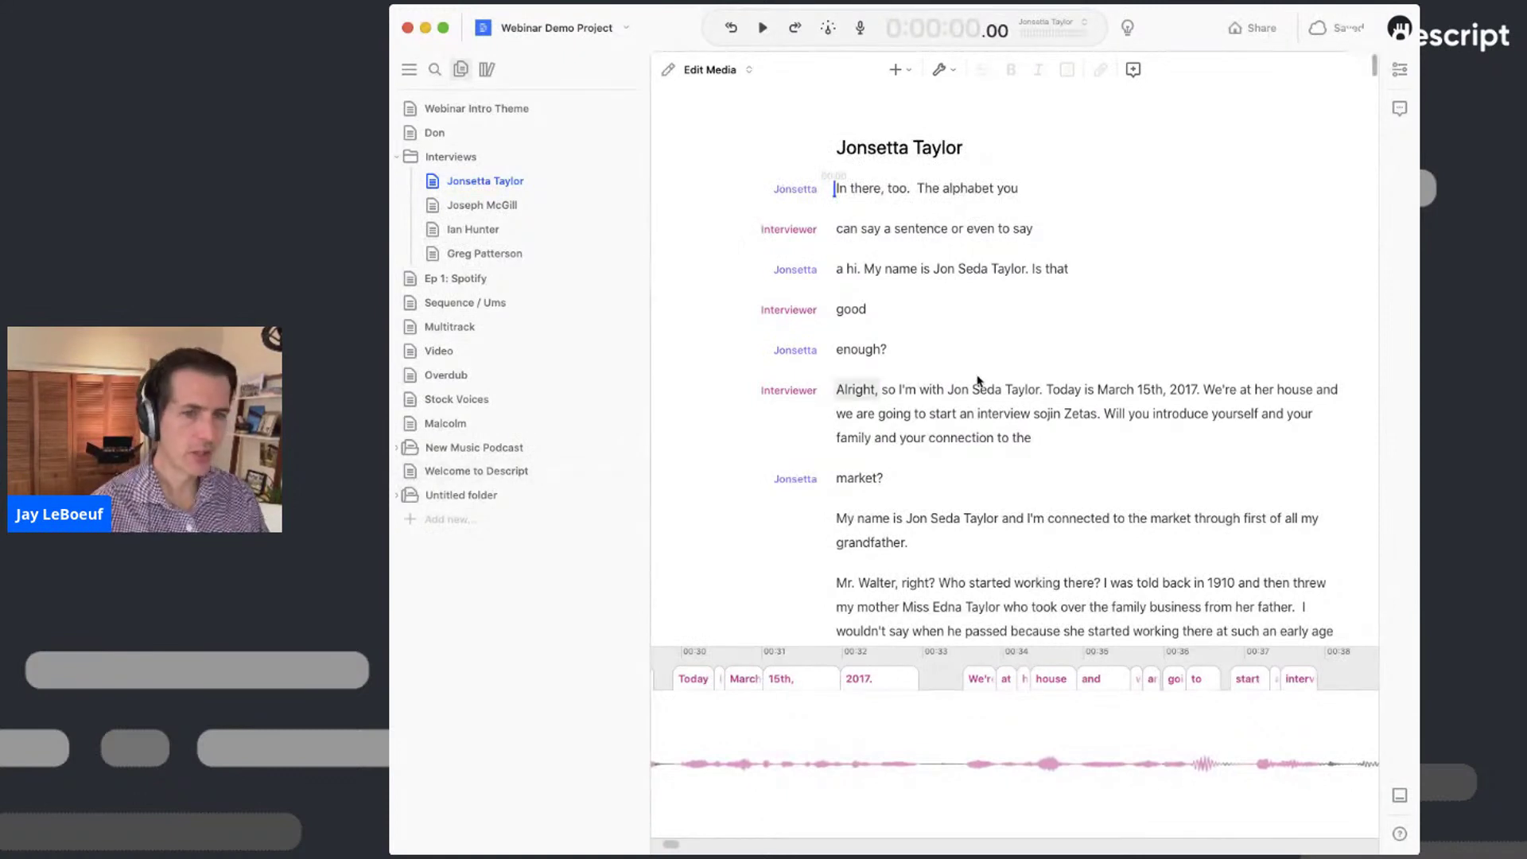
# - Return to the "Welcome to Descript" composition through the Conductor by searching "wel", and show the start of its transcript
pyautogui.press('super+k')
pyautogui.press('BackSpace')
pyautogui.press('BackSpace')
pyautogui.press('BackSpace')
pyautogui.press('BackSpace')
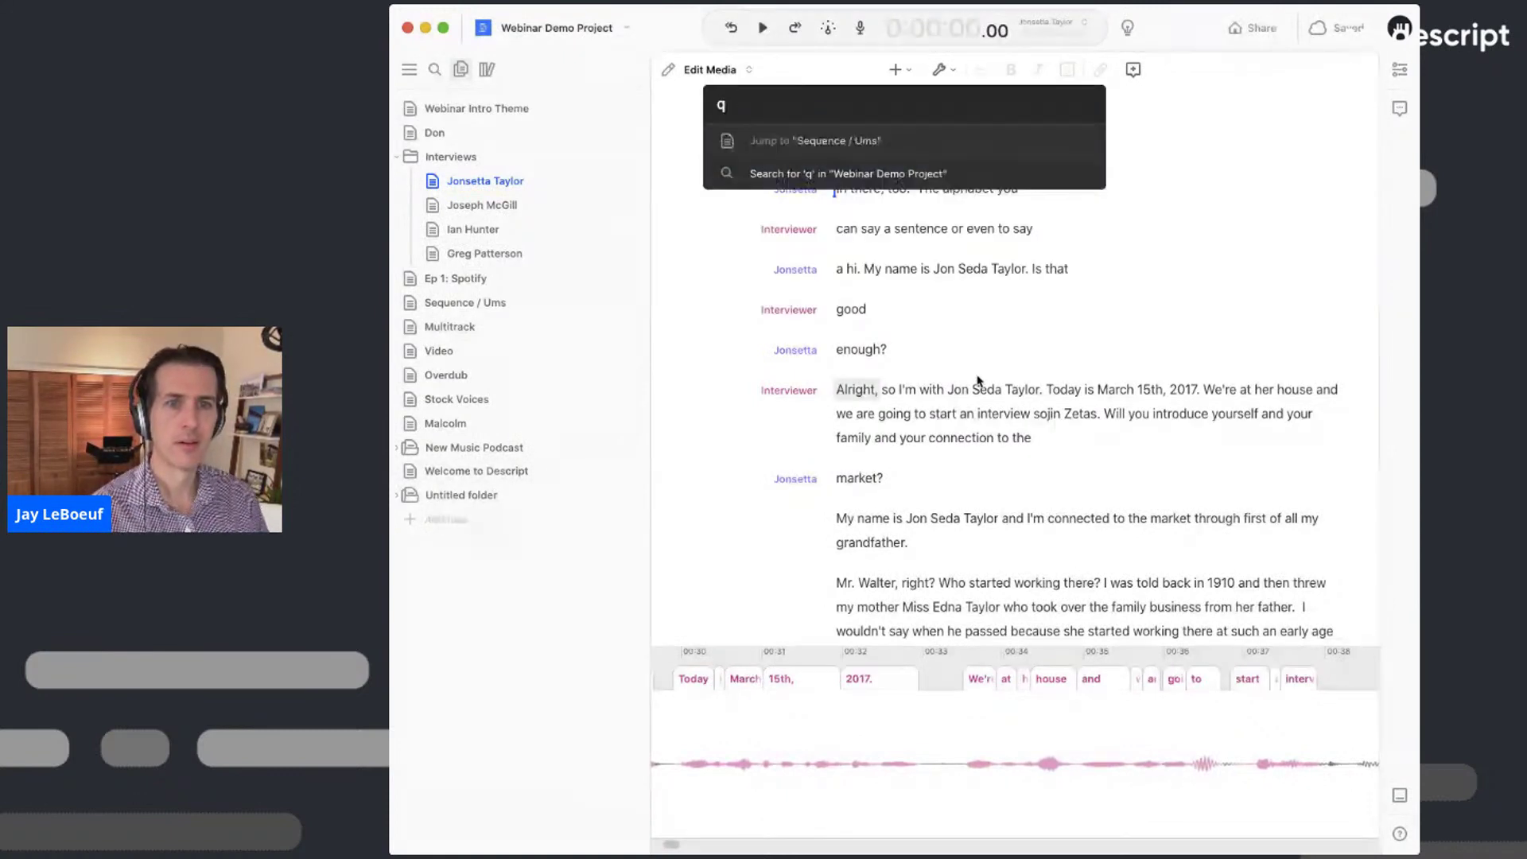
pyautogui.write('wel')
pyautogui.press('Return')
pyautogui.scroll(5, 989, 393)
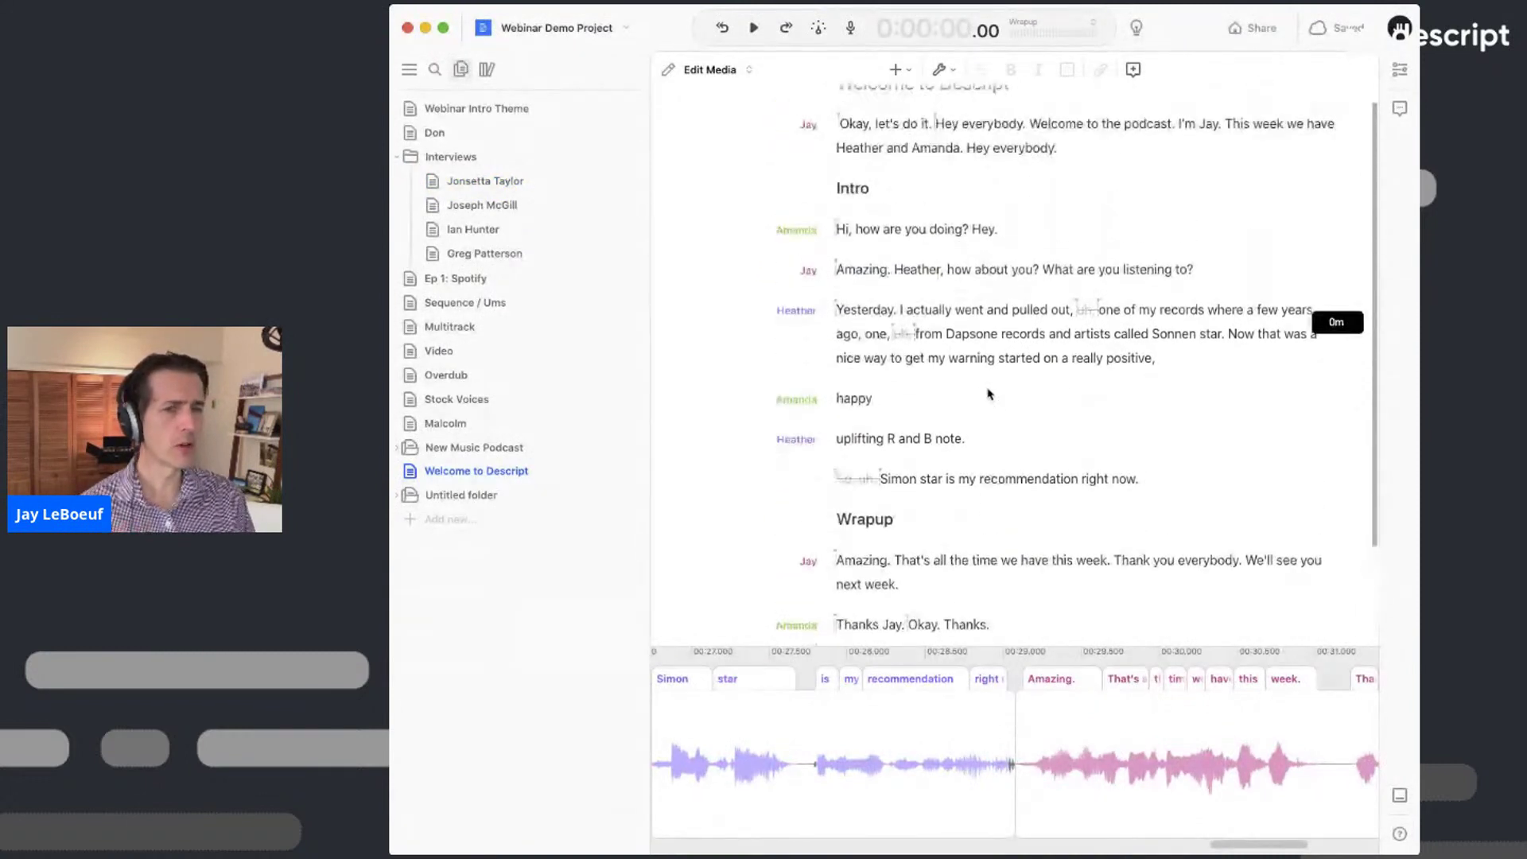
pyautogui.scroll(1, 989, 393)
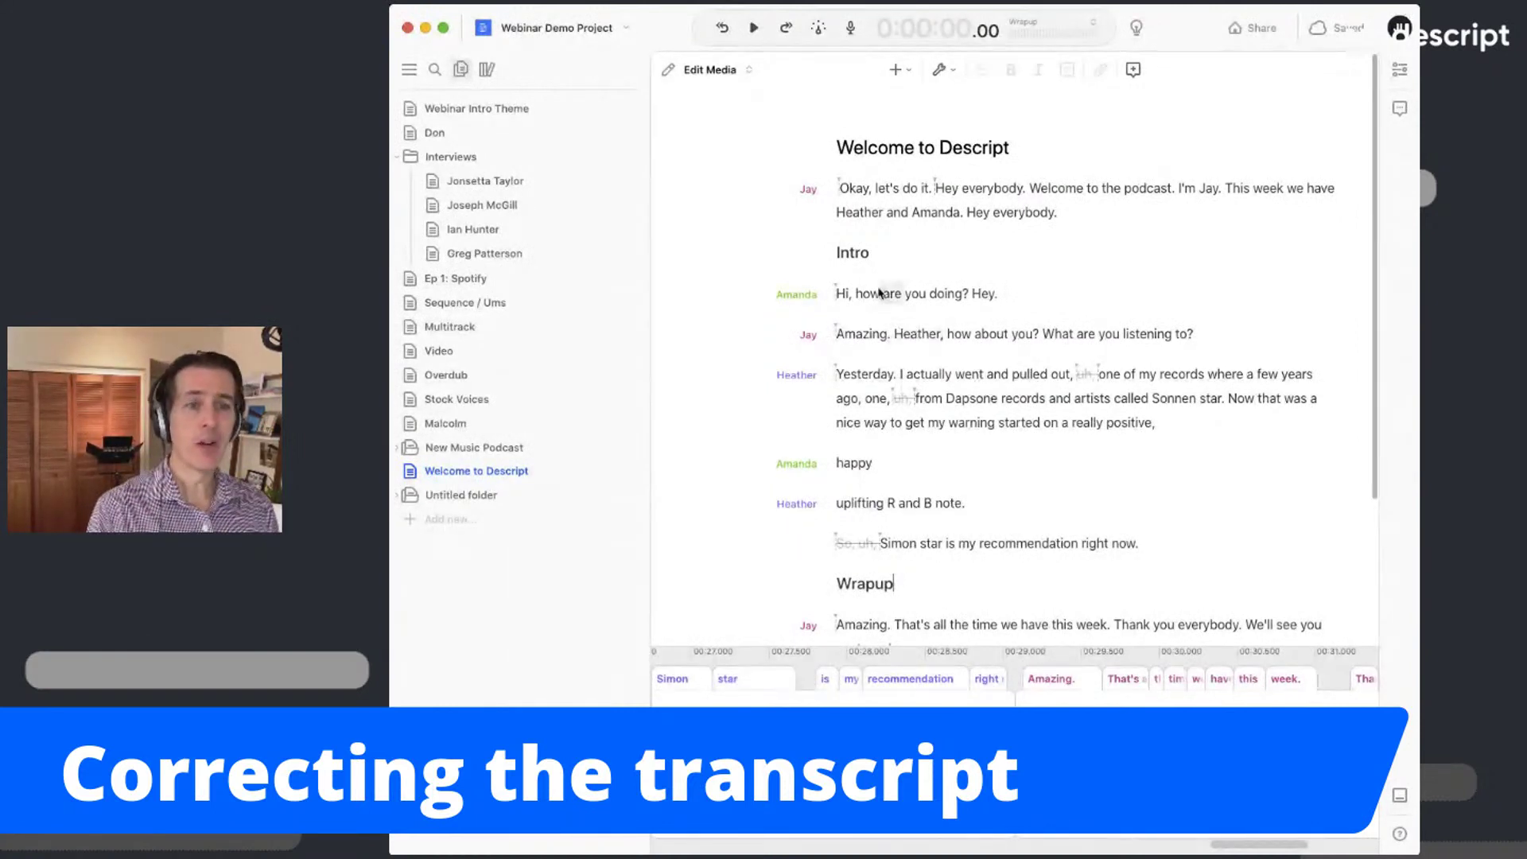
# - Examine the transcribed paragraph starting "Yesterday" for errors, placing the cursor before "my warning" and after "Dapsone"
pyautogui.scroll(-2, 864, 372)
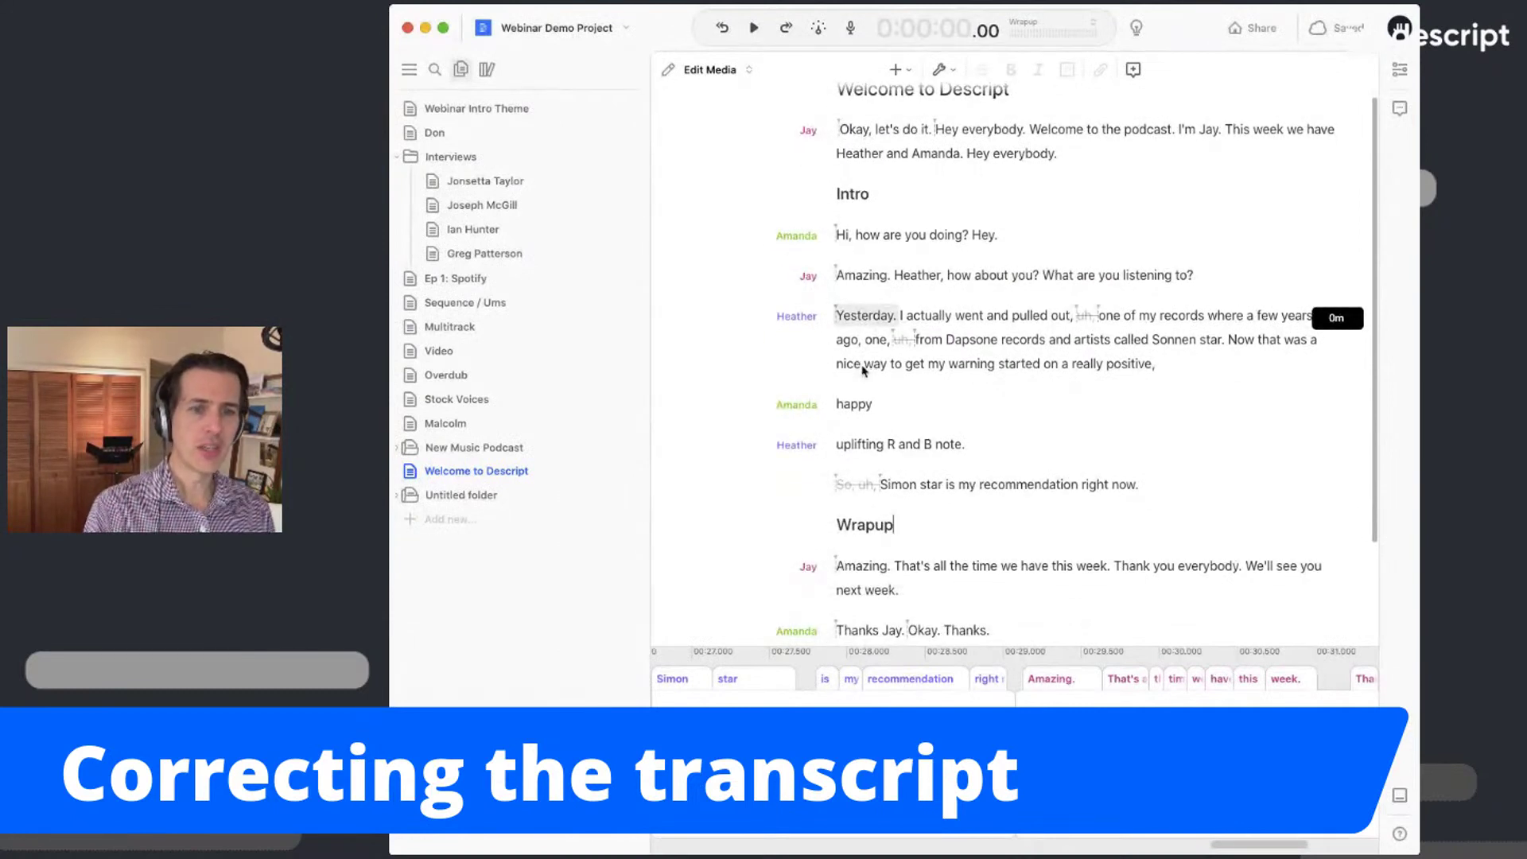
pyautogui.scroll(-2, 938, 349)
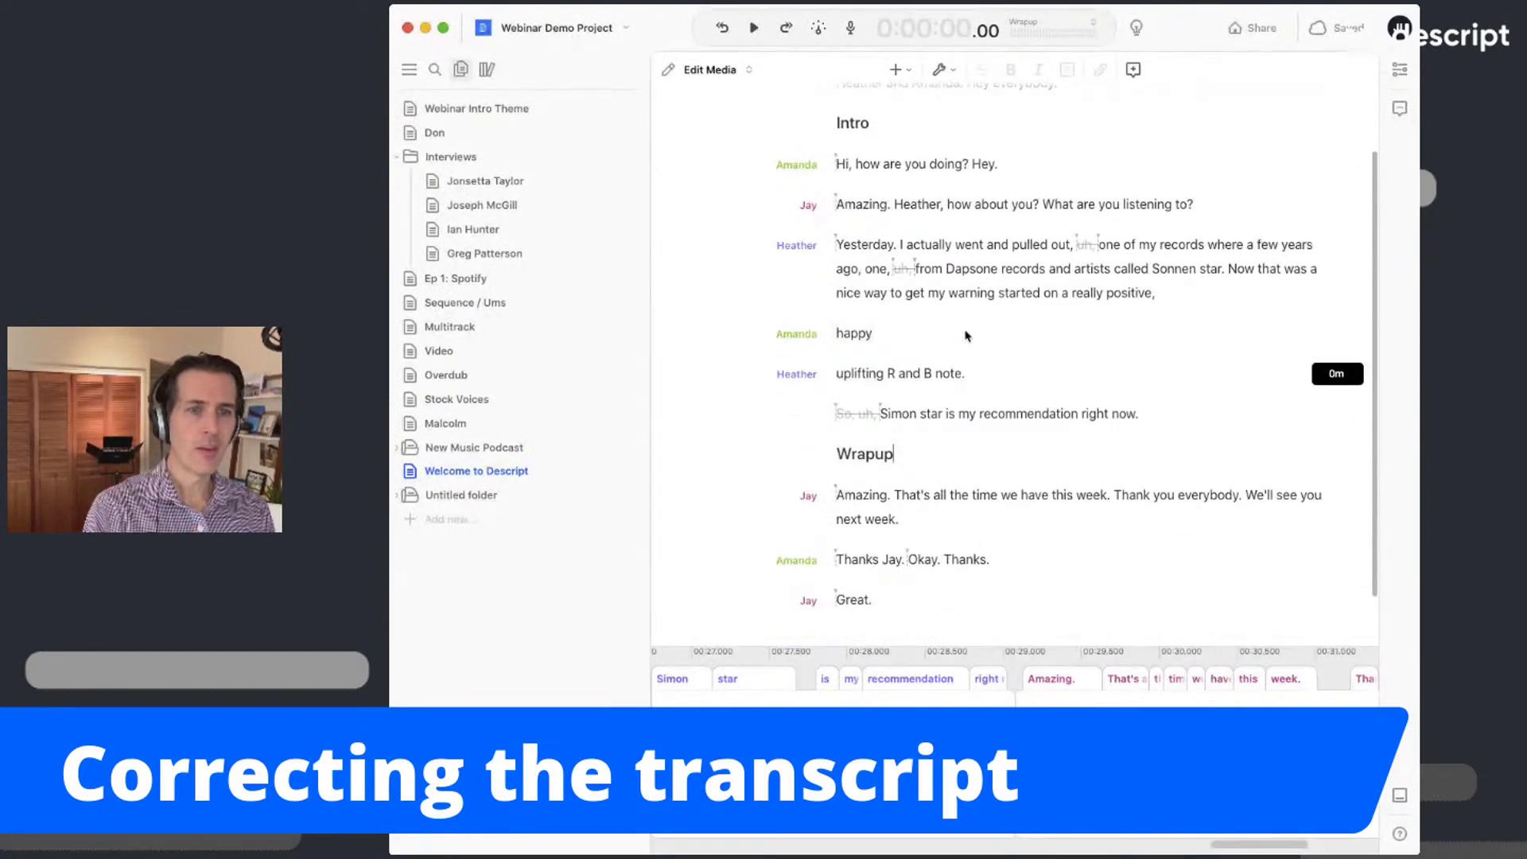
pyautogui.click(929, 294)
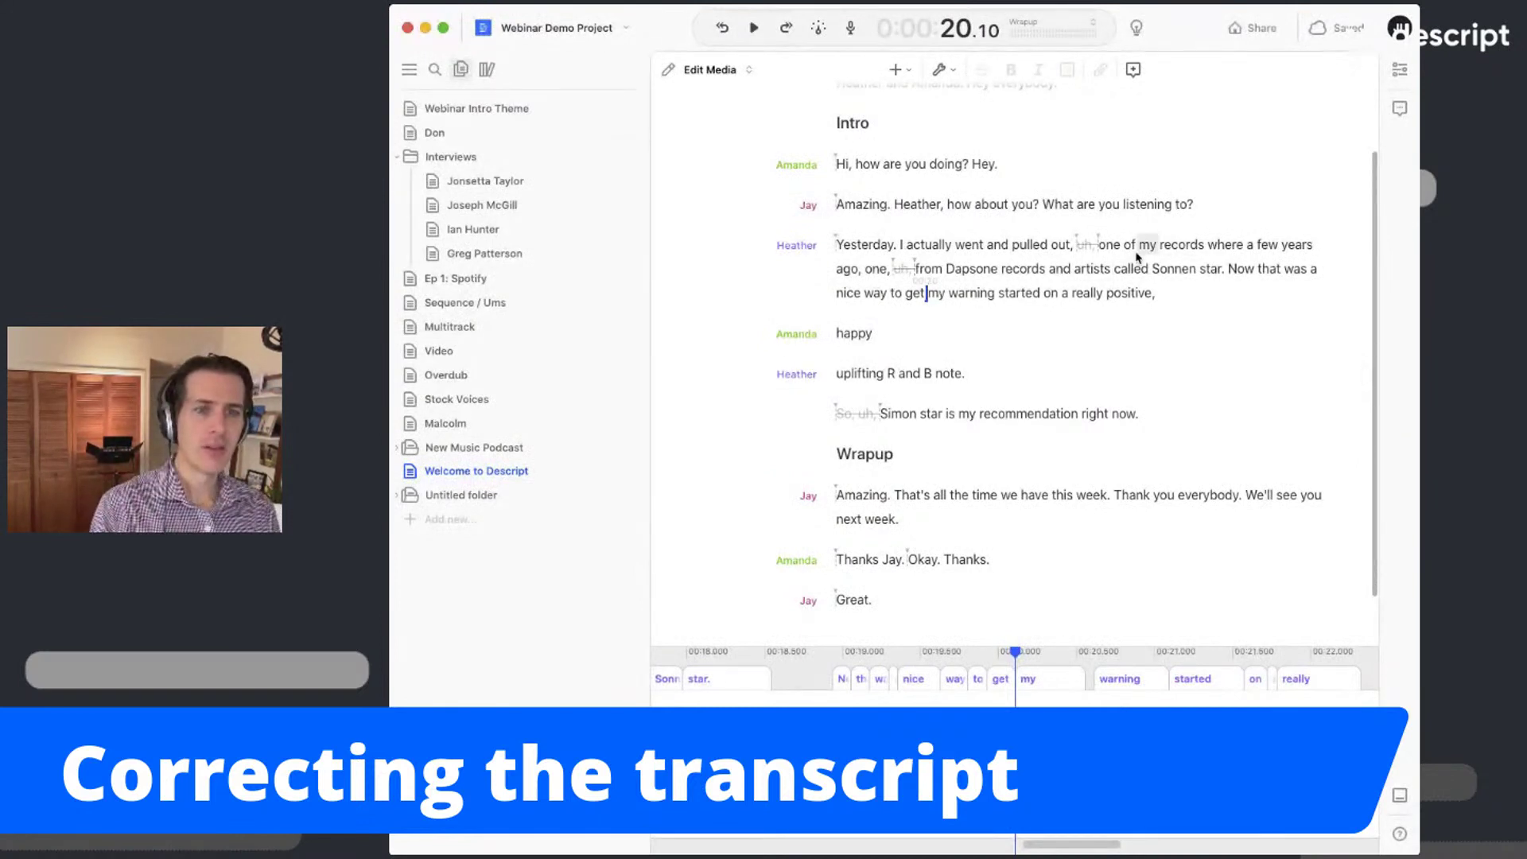
pyautogui.click(1000, 269)
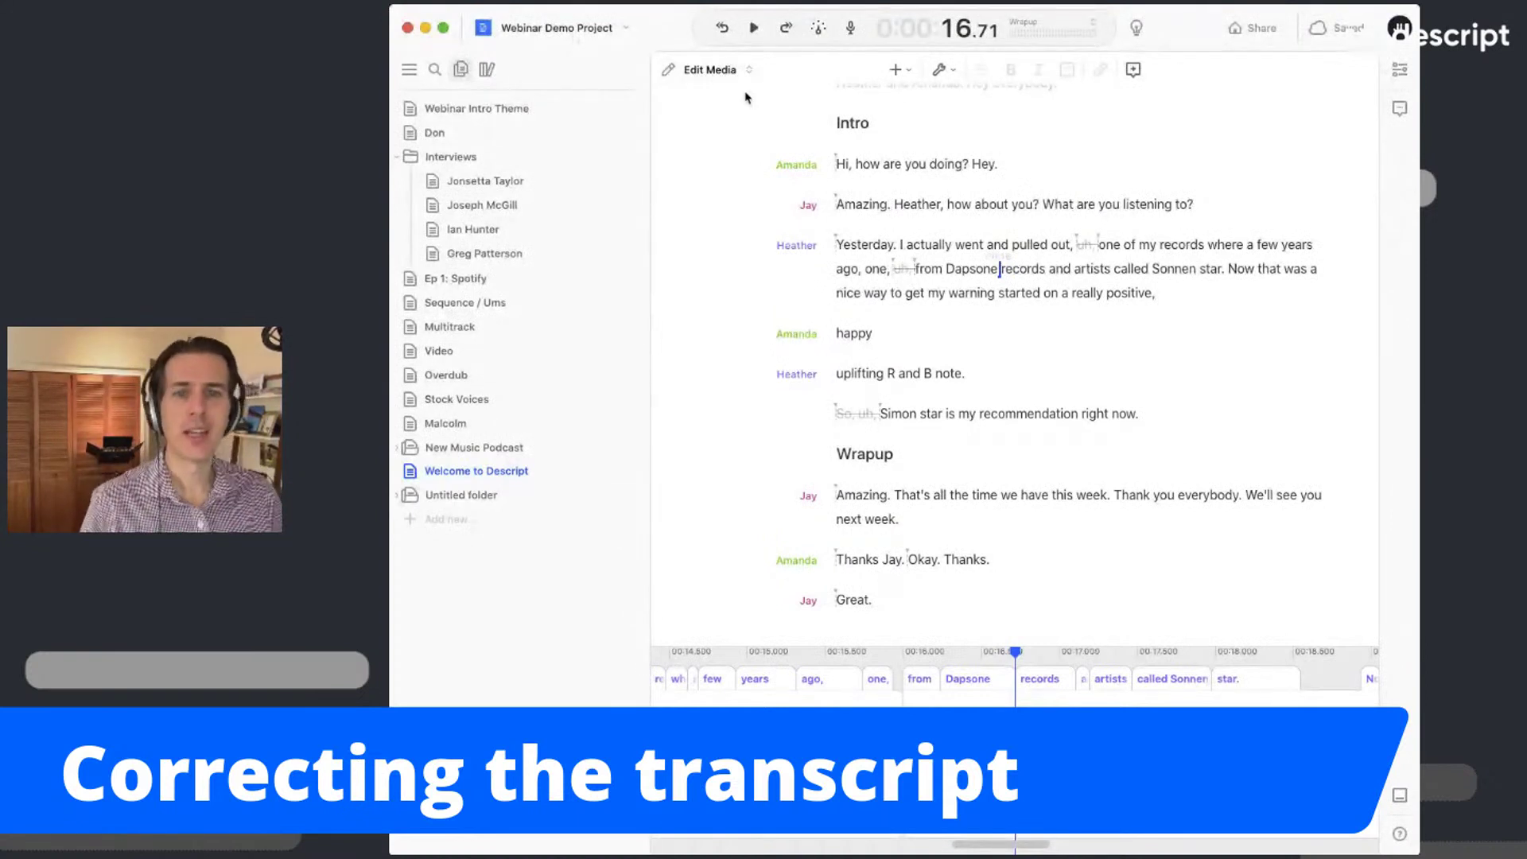
# - Switch the editor to Correct Text mode and back to Edit Media mode
pyautogui.click(692, 72)
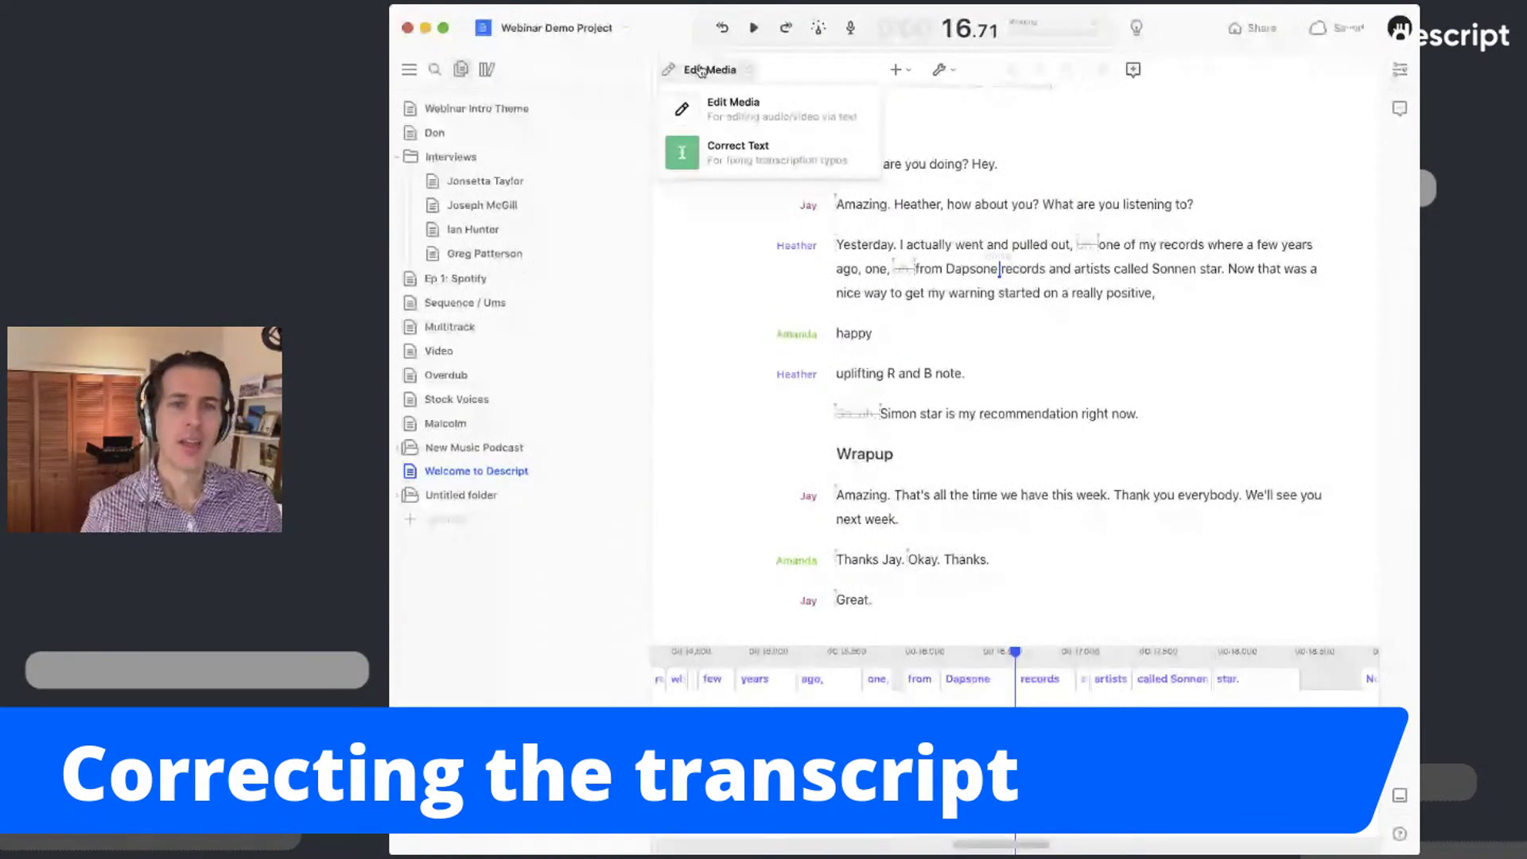
pyautogui.click(725, 156)
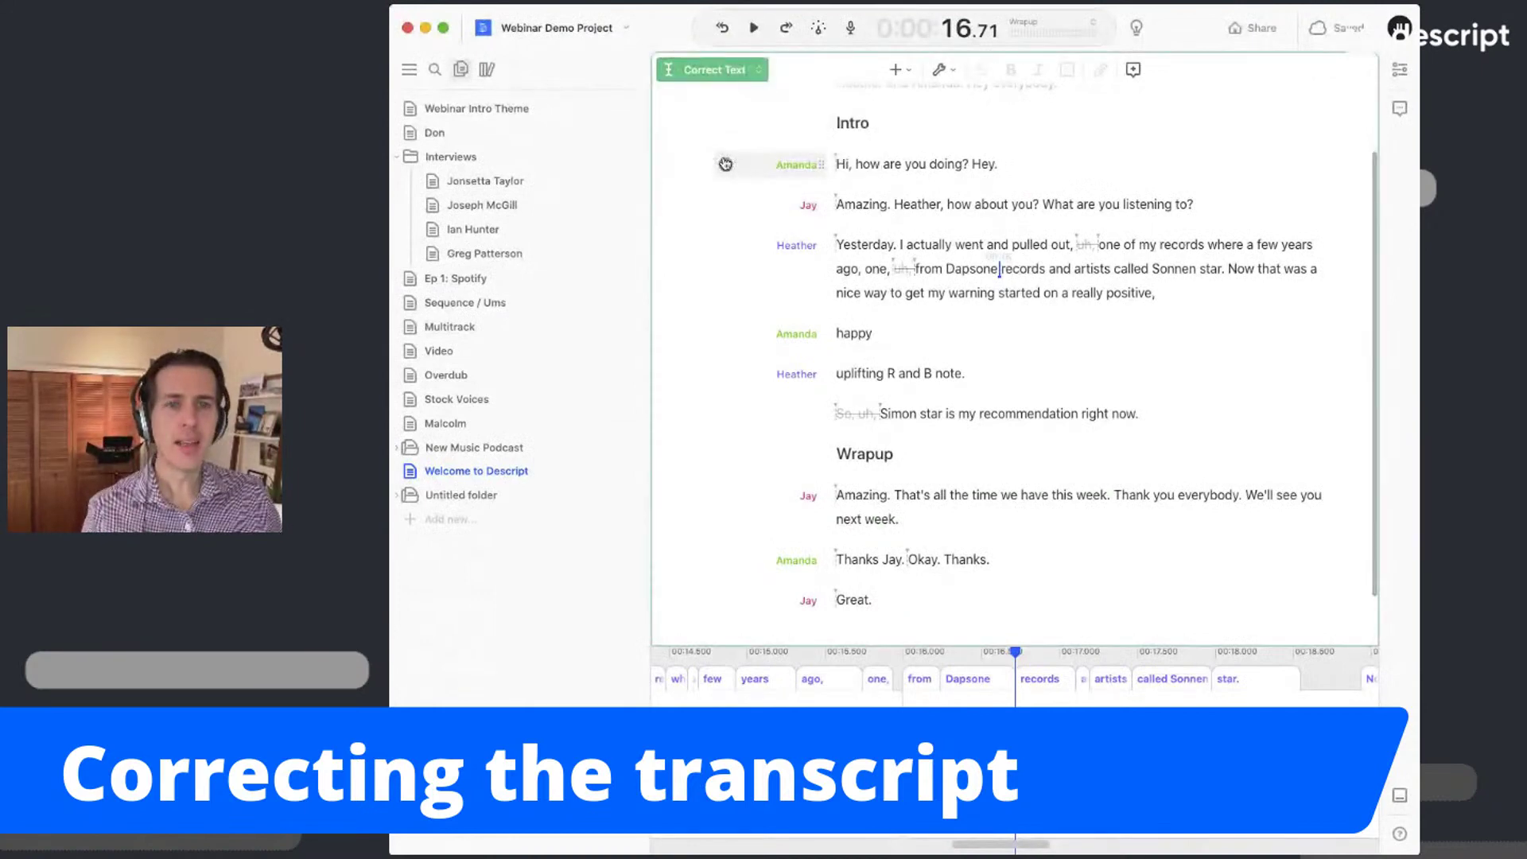
pyautogui.click(713, 70)
pyautogui.click(725, 111)
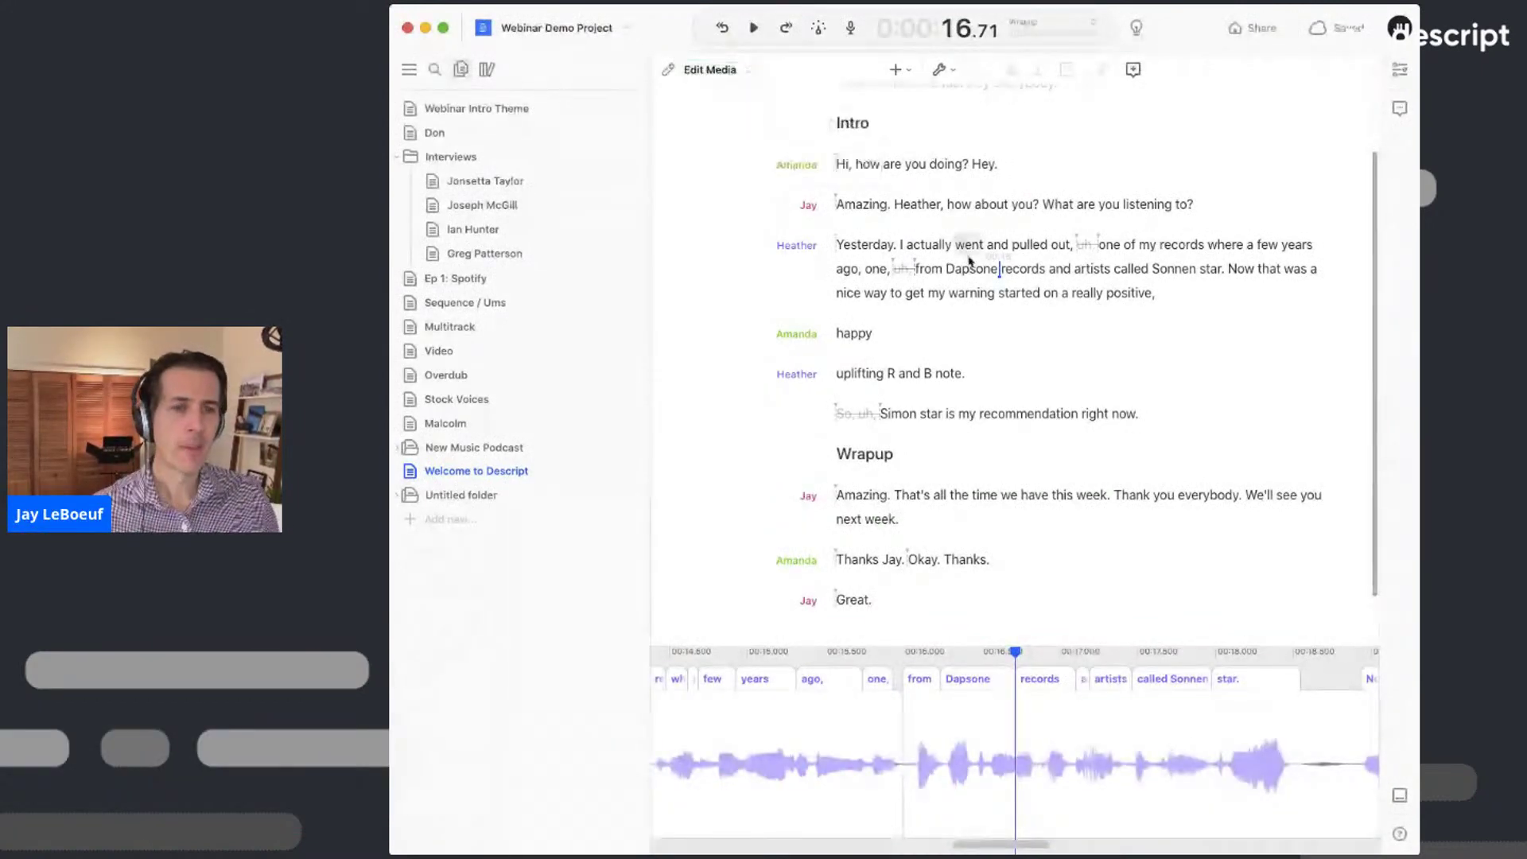
# - Delete the word "records" after "Dapsone" while in Edit Media mode
pyautogui.click(983, 270)
pyautogui.doubleClick(986, 274)
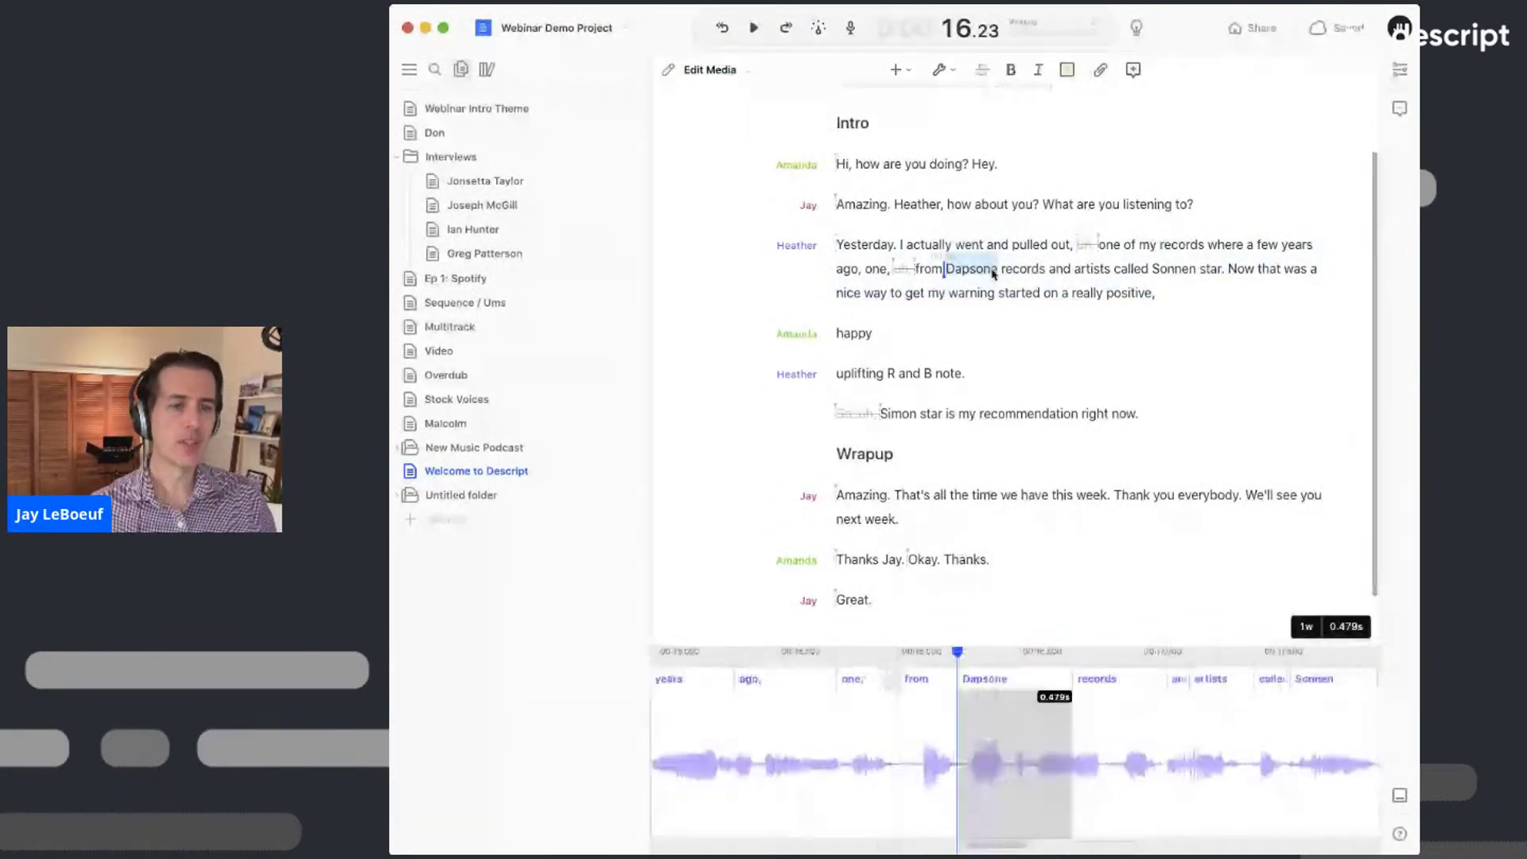
pyautogui.press('Right')
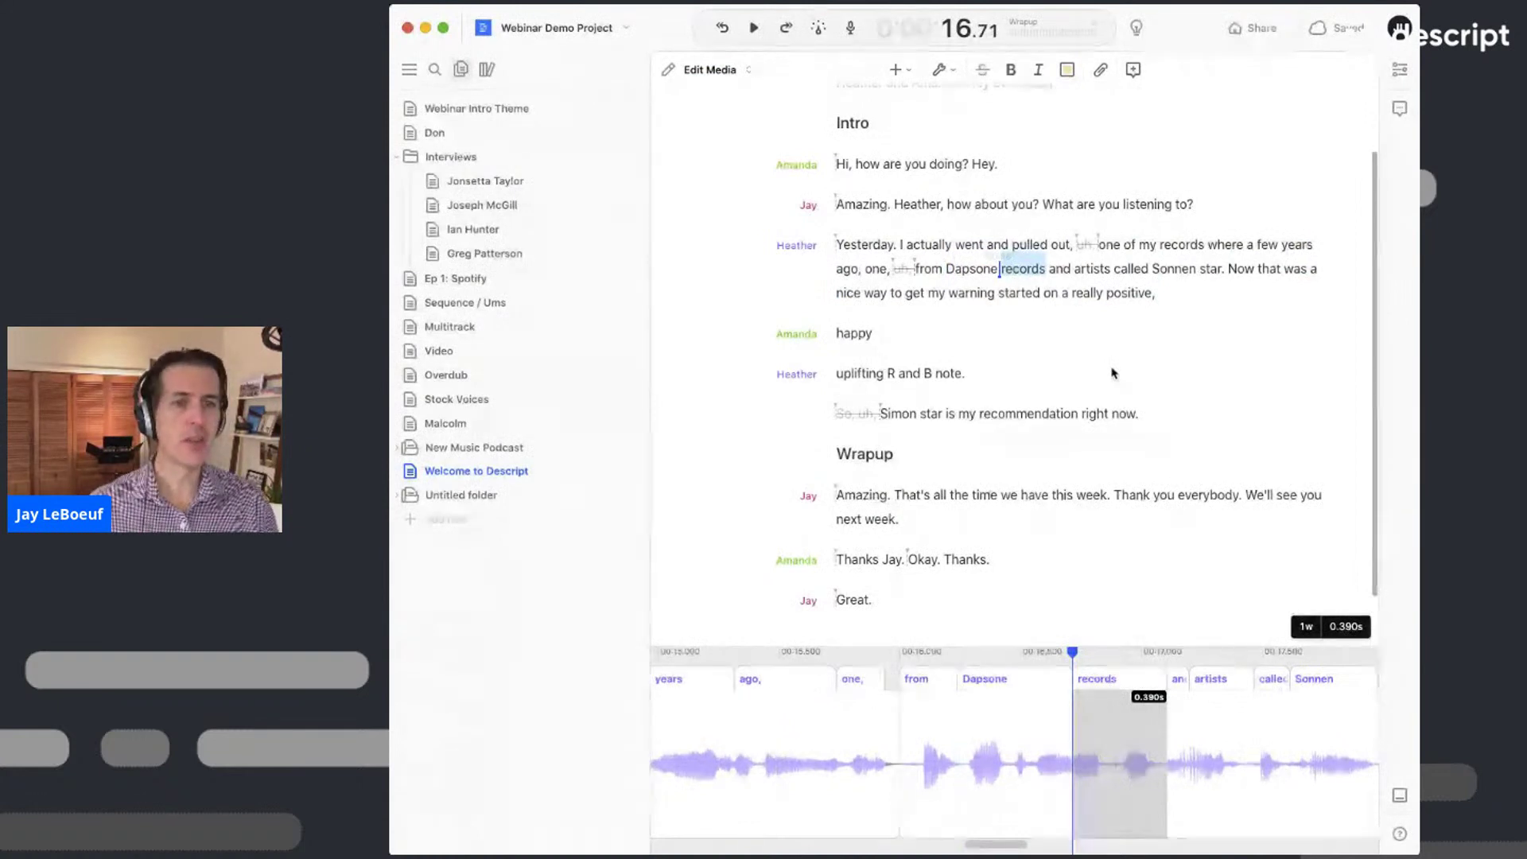
pyautogui.press('BackSpace')
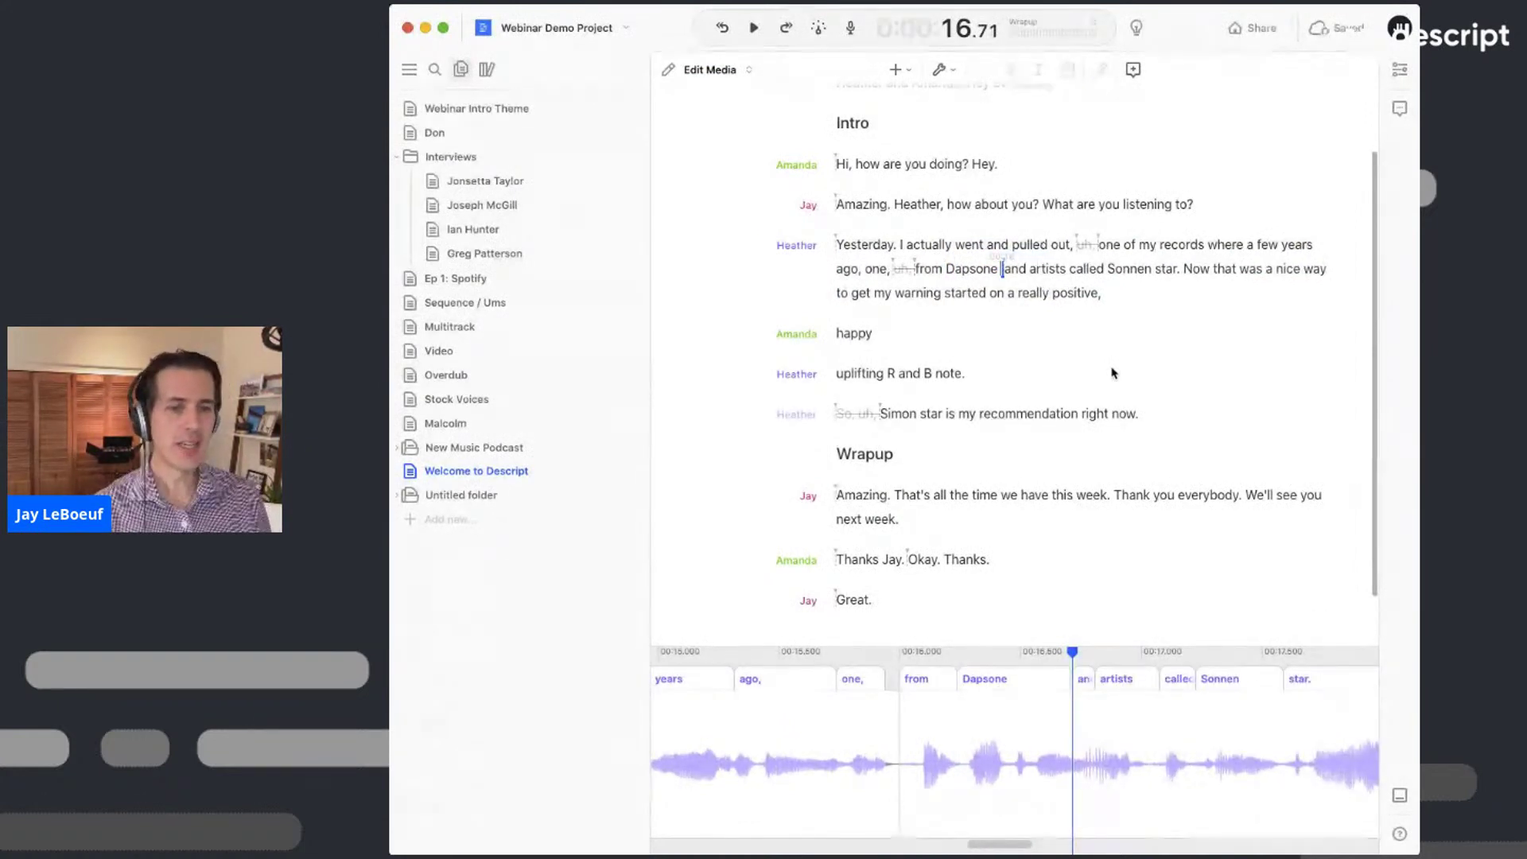
# - Play the audio from "Dapsone" across the cut, and undo the deletion of "records"
pyautogui.click(972, 668)
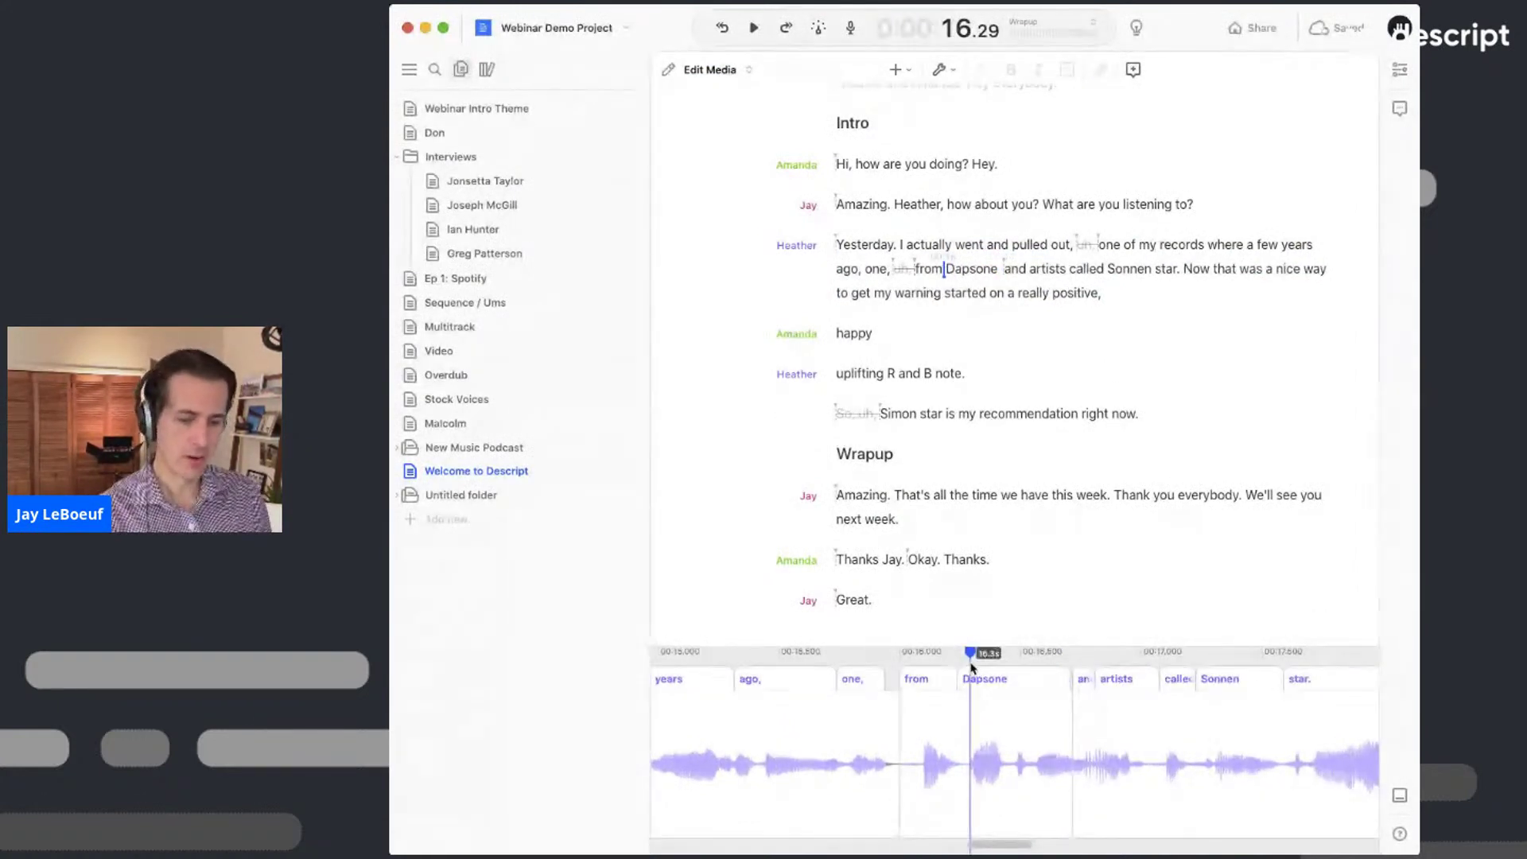
pyautogui.press('space')
pyautogui.press('space')
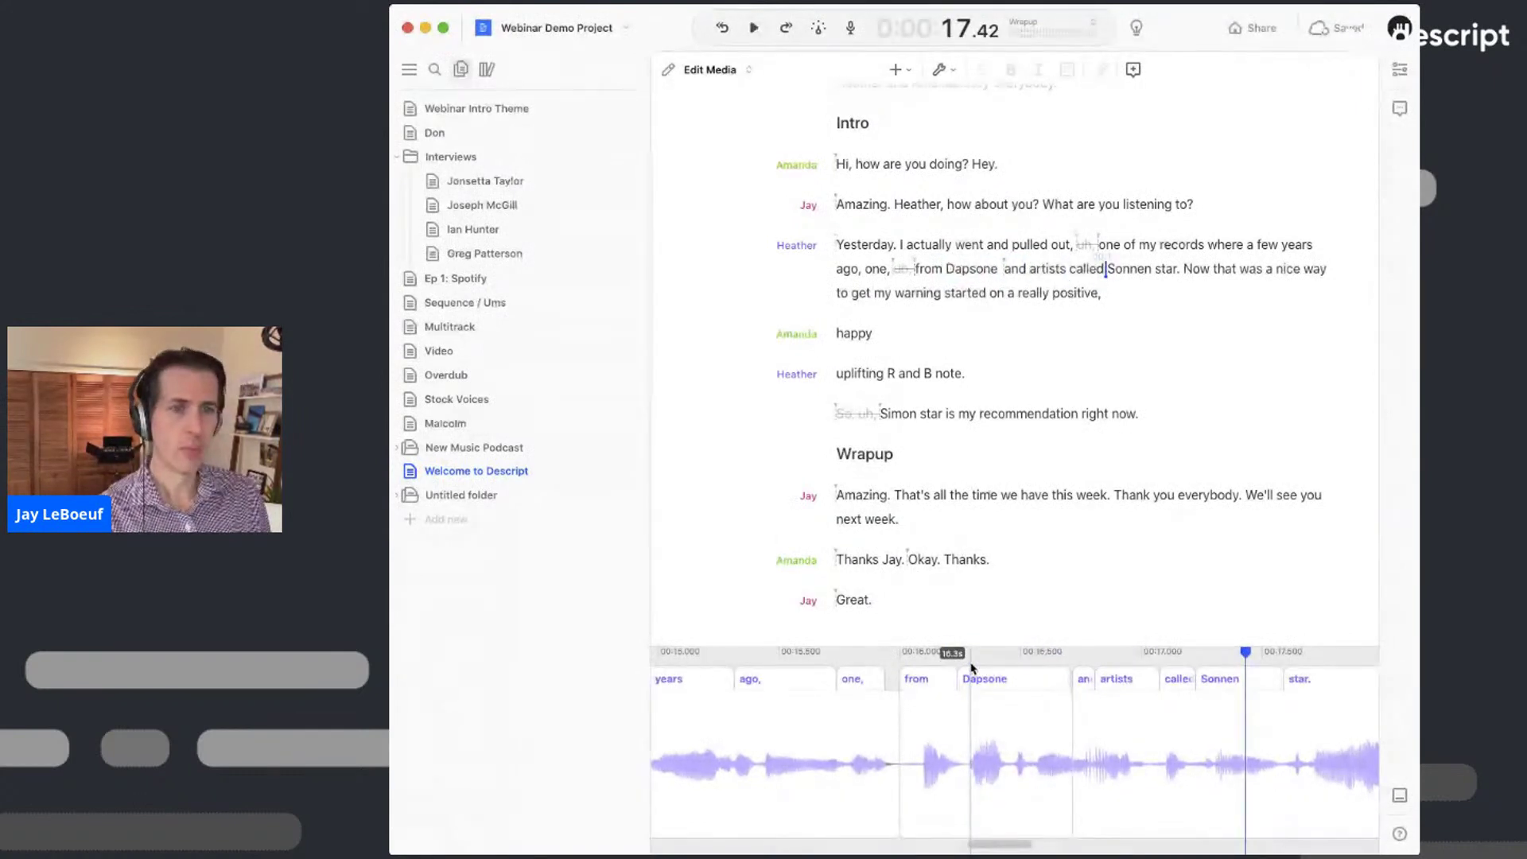
pyautogui.press('super+z')
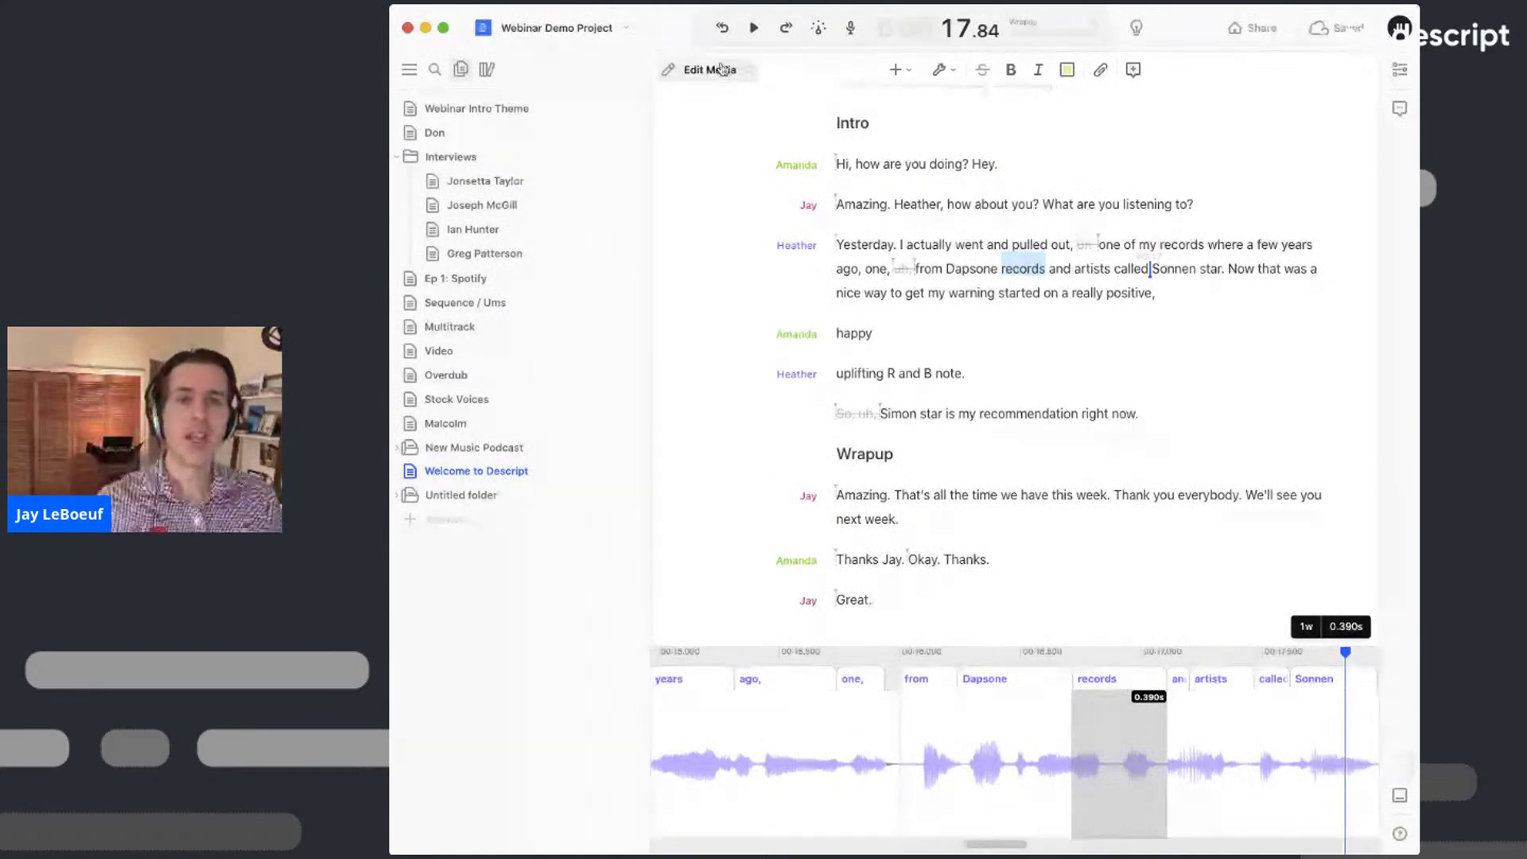
# - Switch the editor to Correct Text mode and place the cursor before "records" in the paragraph starting "Yesterday"
pyautogui.click(711, 70)
pyautogui.click(760, 158)
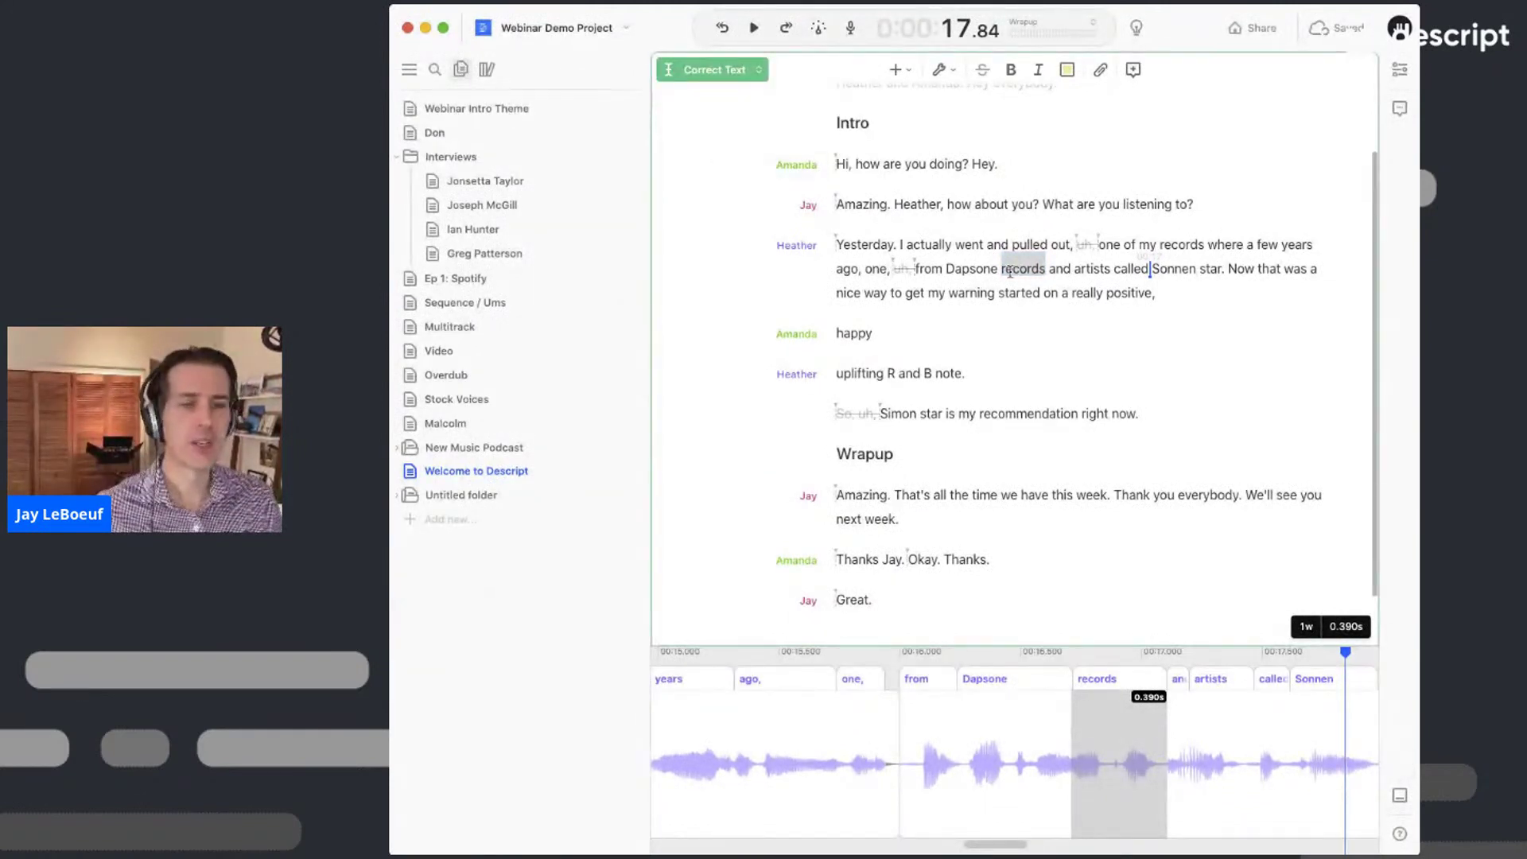
pyautogui.click(1004, 268)
pyautogui.press('Escape')
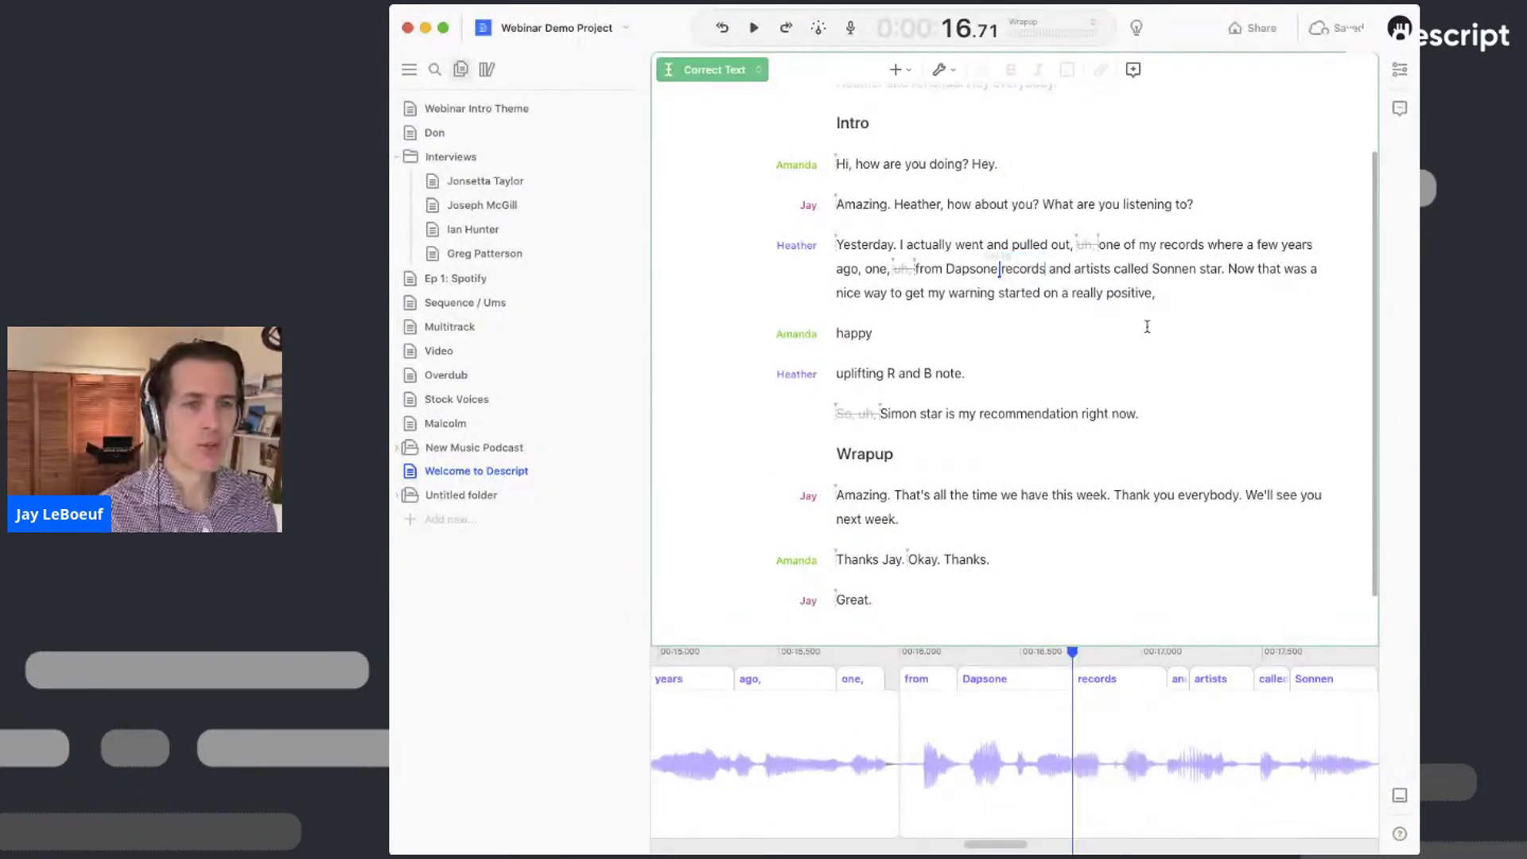
# - Try deleting the word "records" in Correct Text mode, and undo the deletion
pyautogui.hotkey('shift', 'Right')
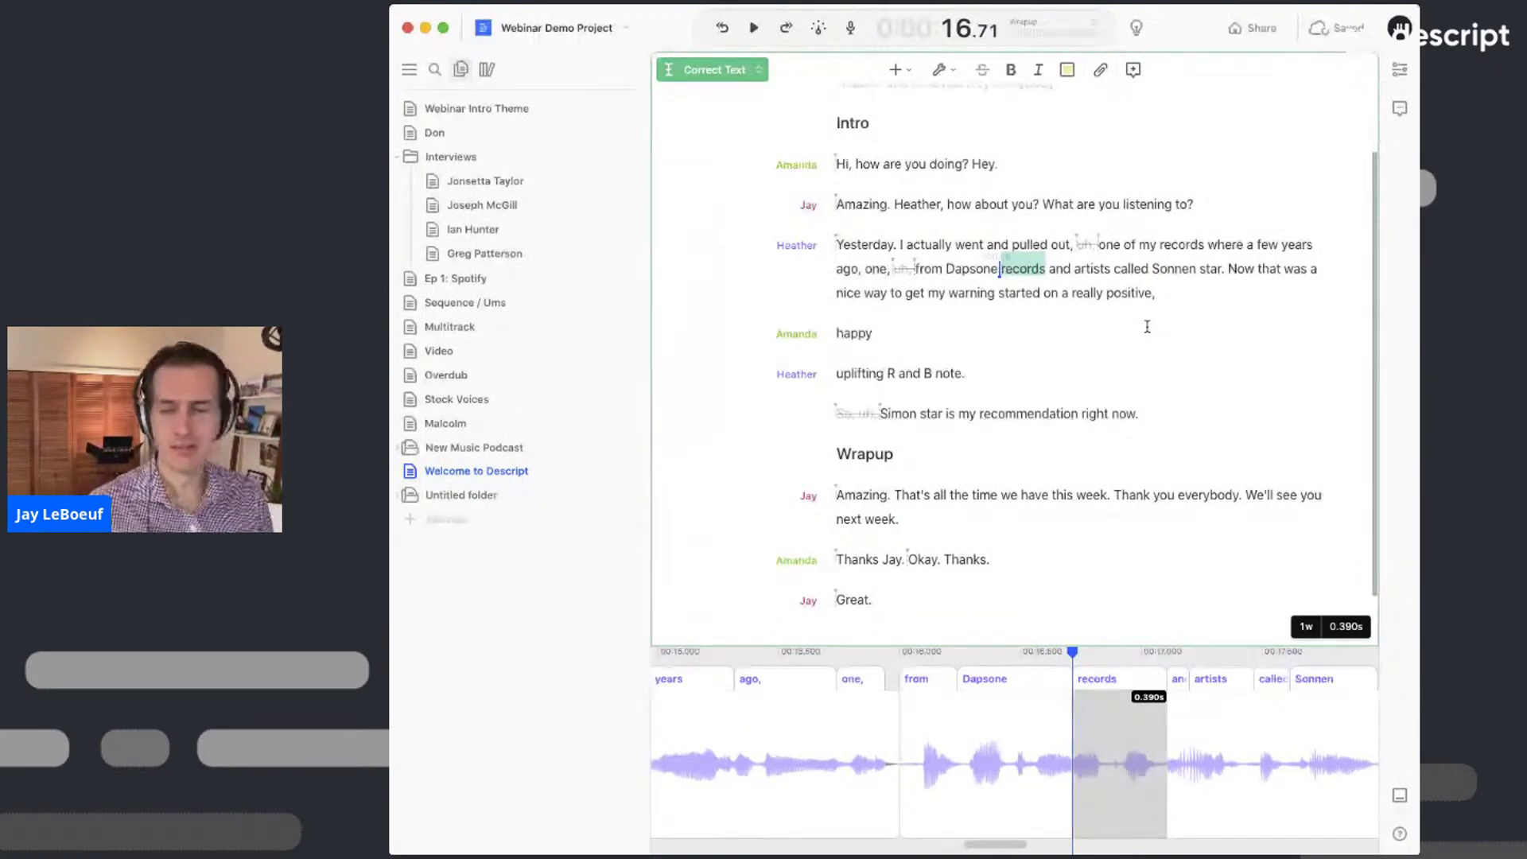
pyautogui.press('BackSpace')
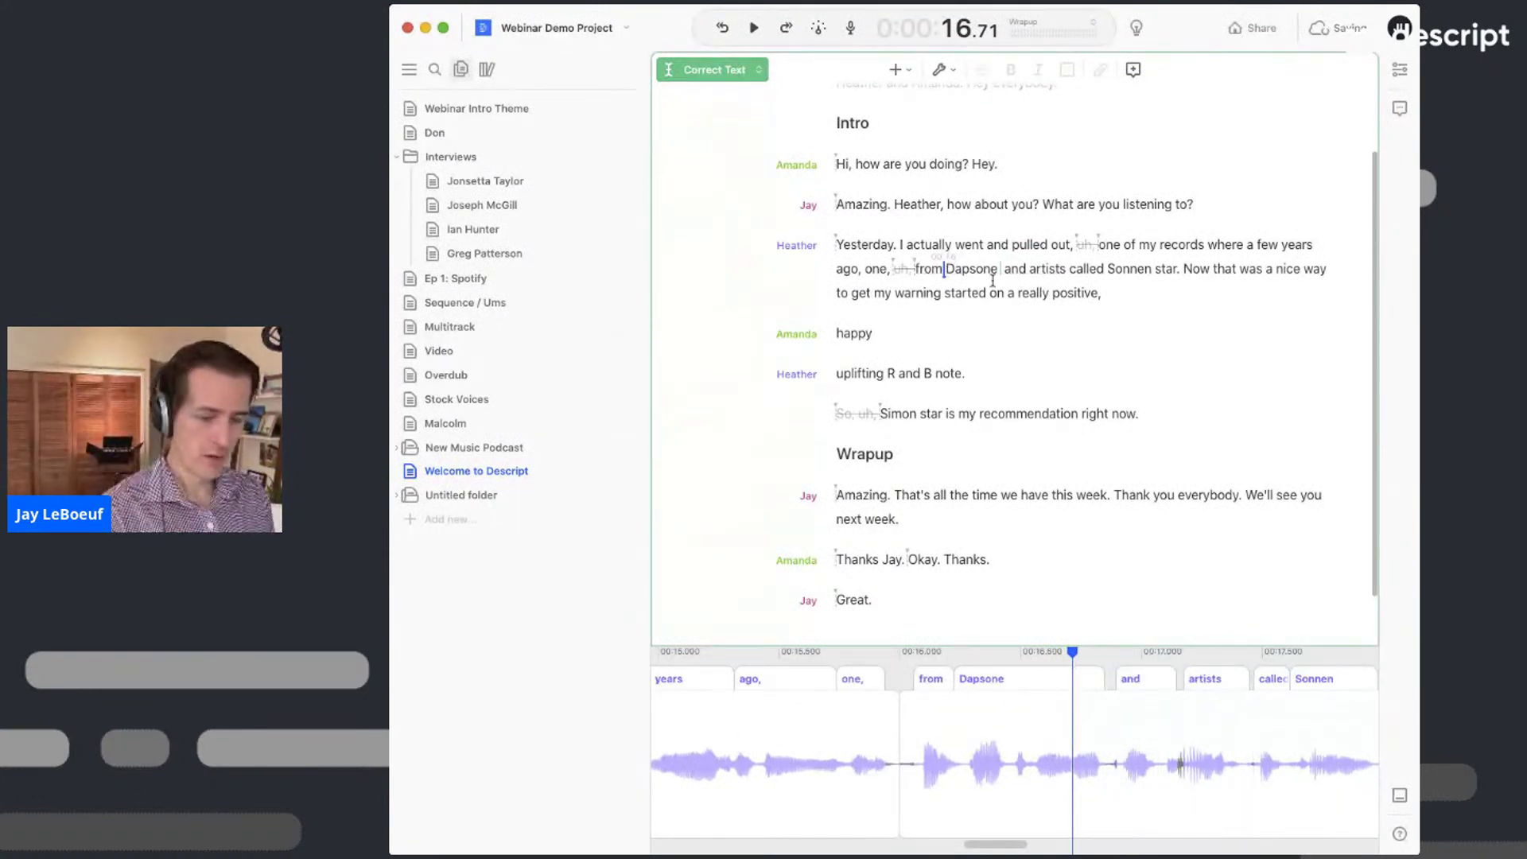
pyautogui.press('super+z')
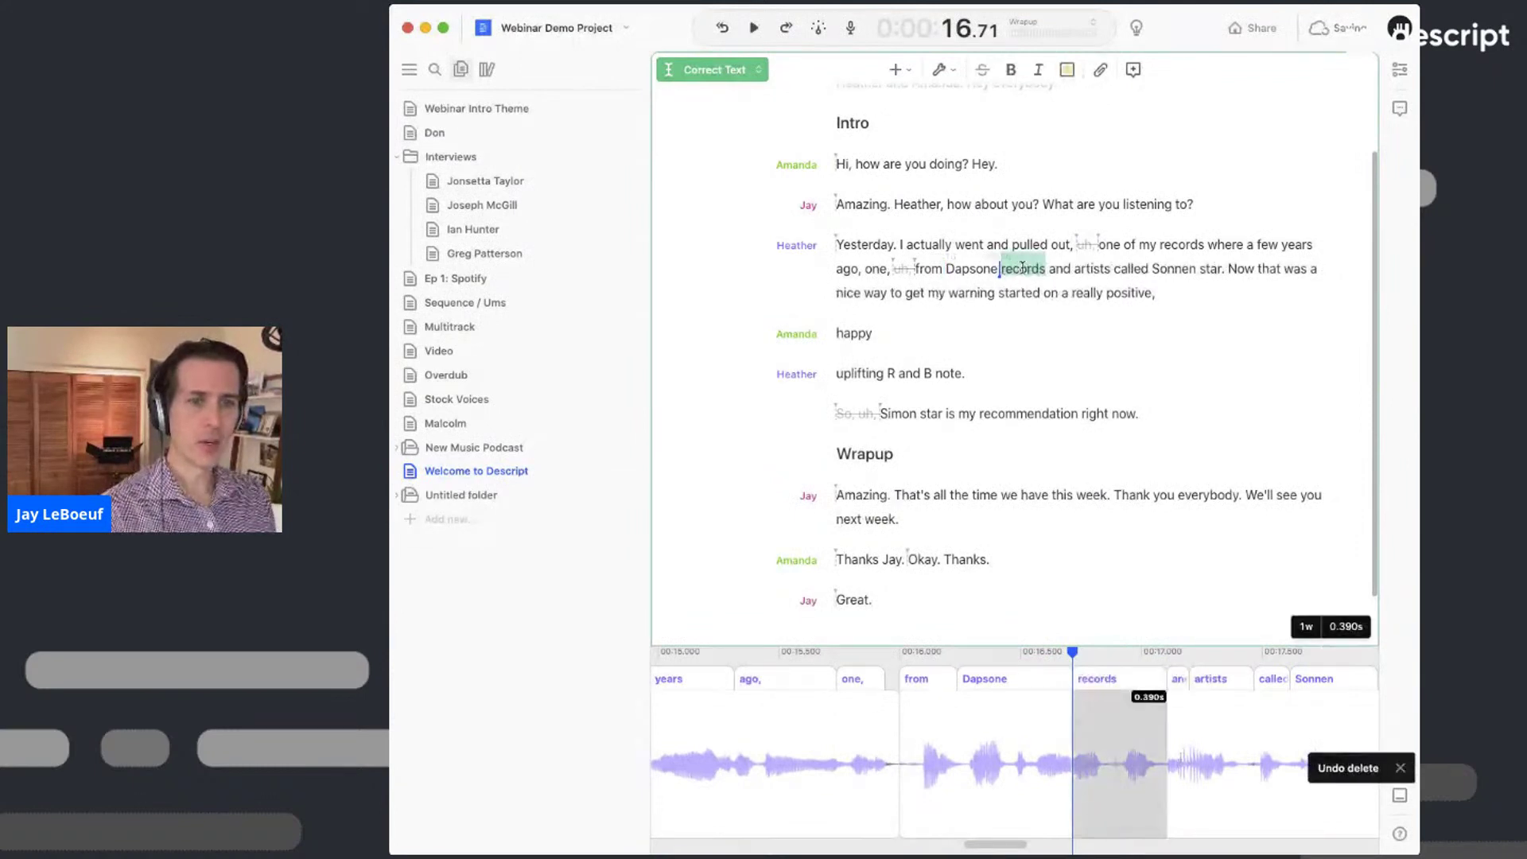
# - Capitalise "Records" and "Star" in the paragraph starting "Yesterday", and play on from "warning" to check the following text
pyautogui.press('Delete')
pyautogui.write('R')
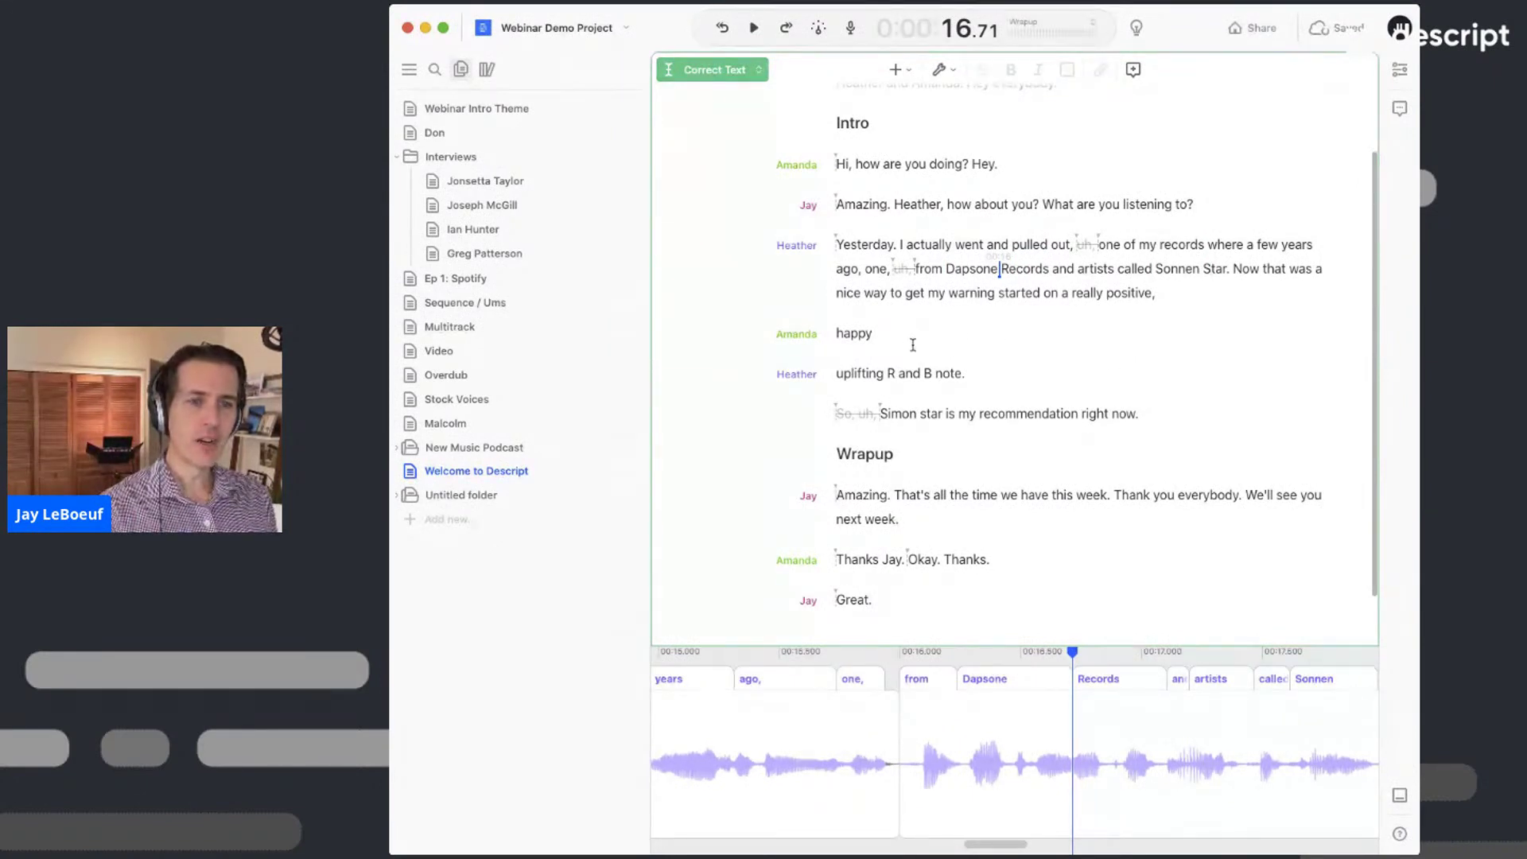
pyautogui.click(971, 290)
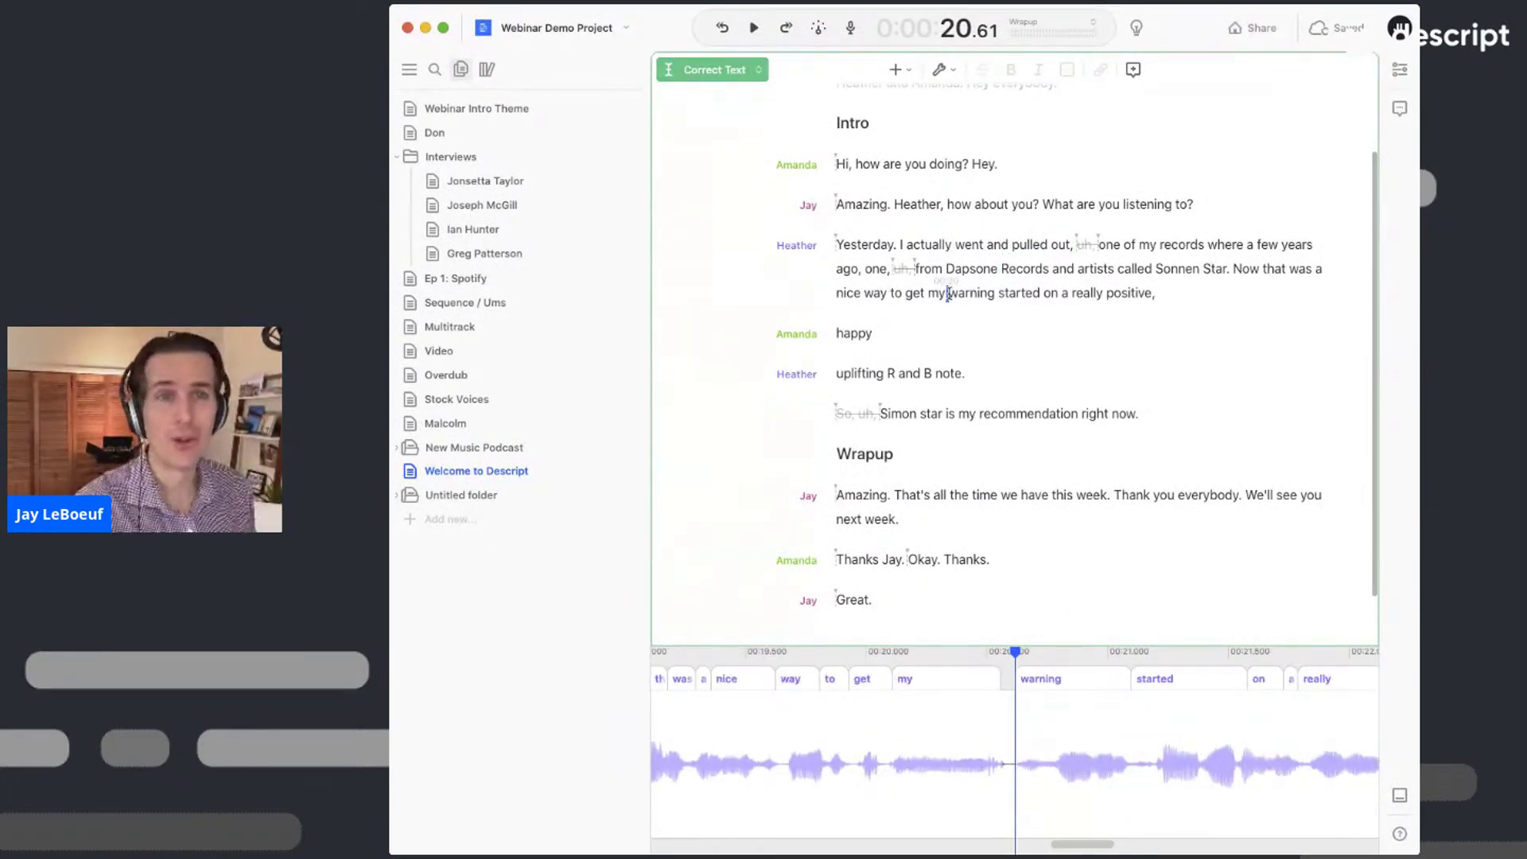
pyautogui.press('space')
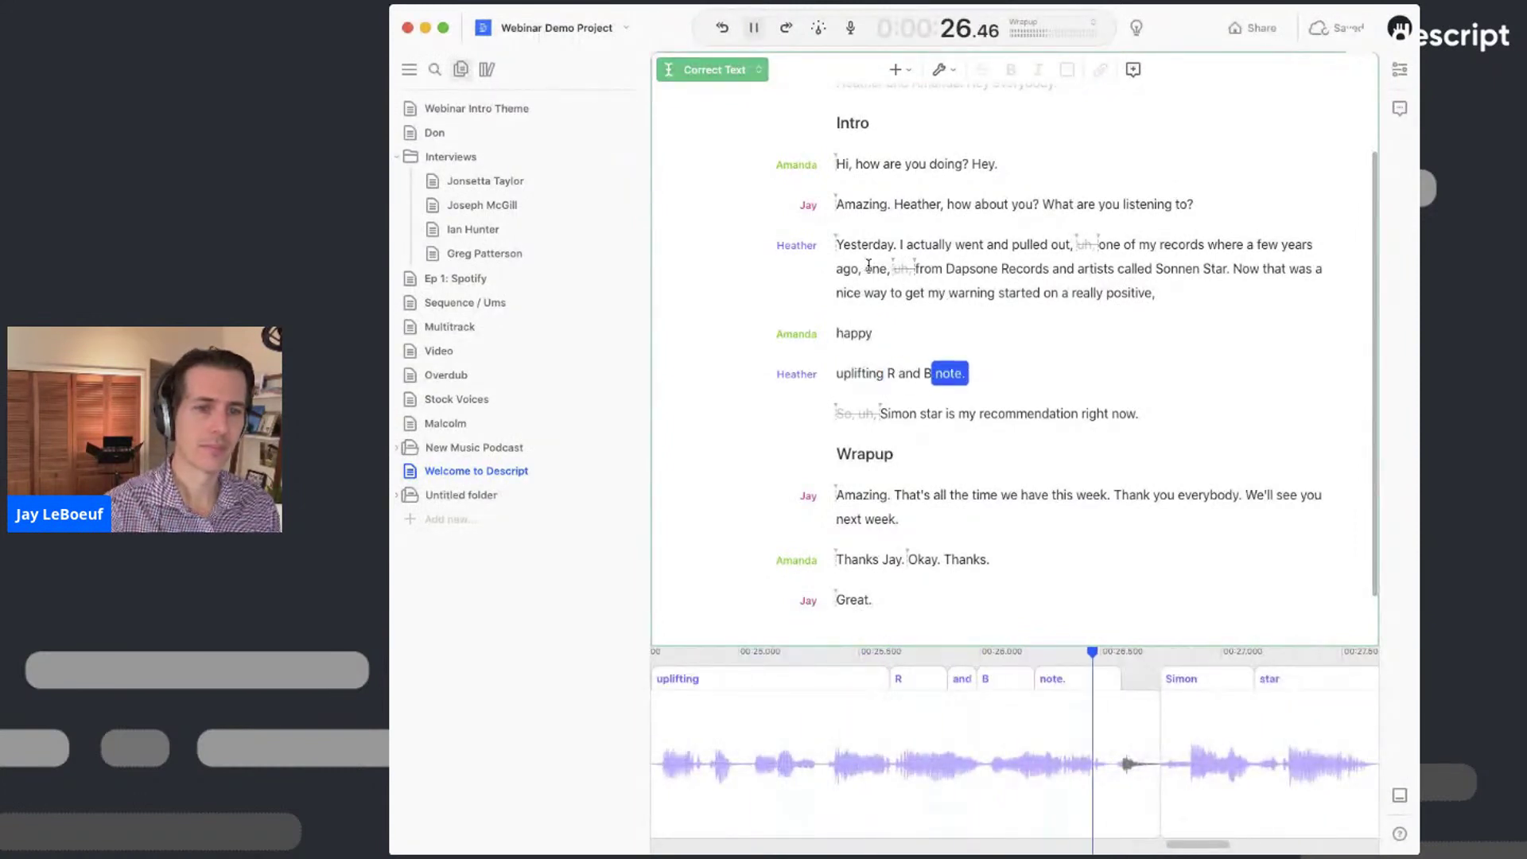
pyautogui.press('space')
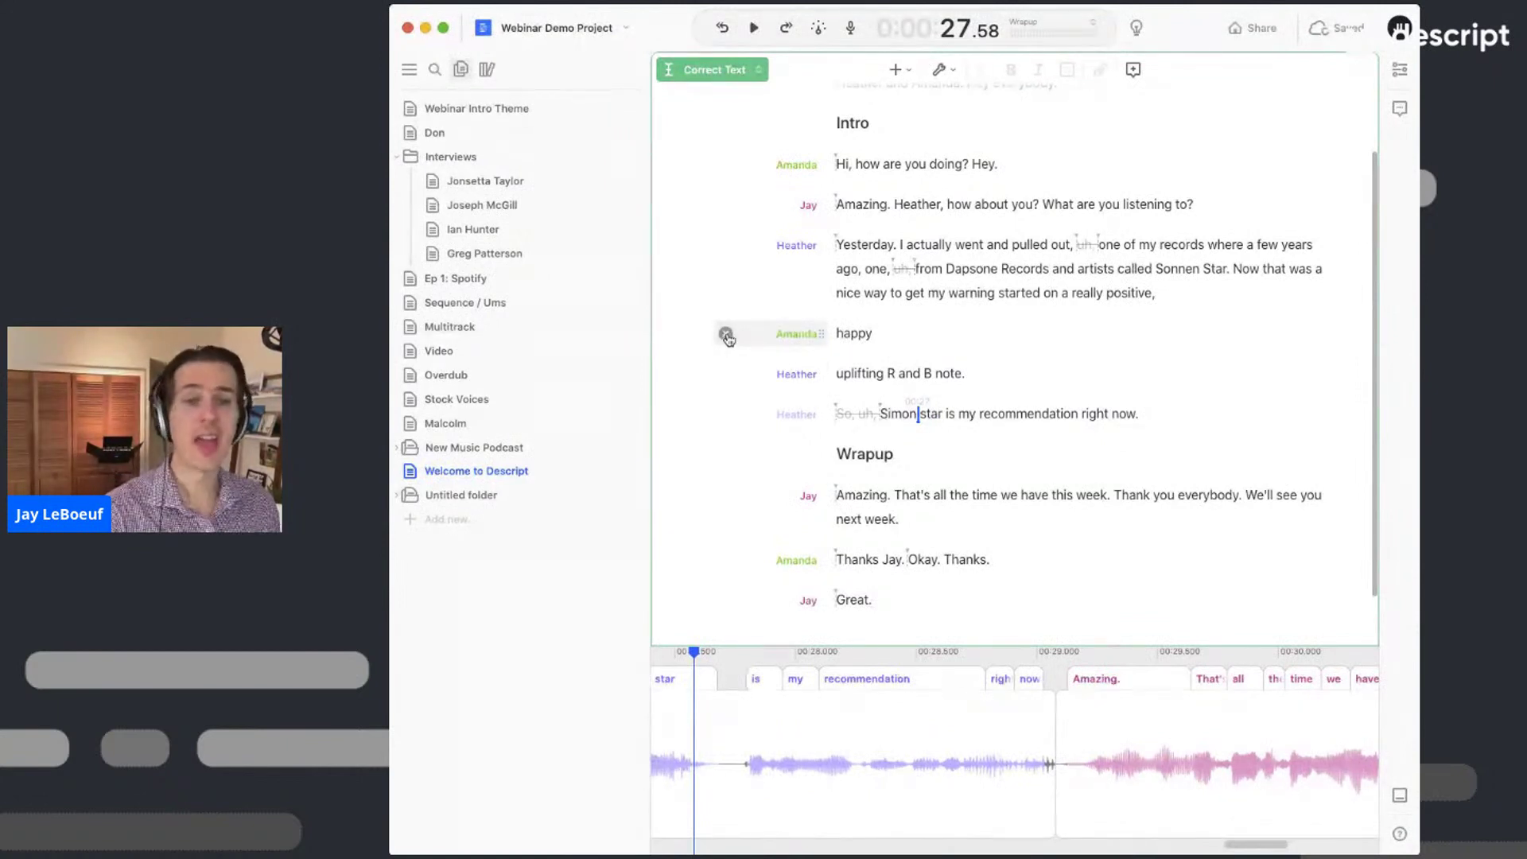
# - Remove the wrong speaker label from "happy", and merge "happy" and "uplifting R and B note." into the paragraph starting "Yesterday"
pyautogui.click(726, 335)
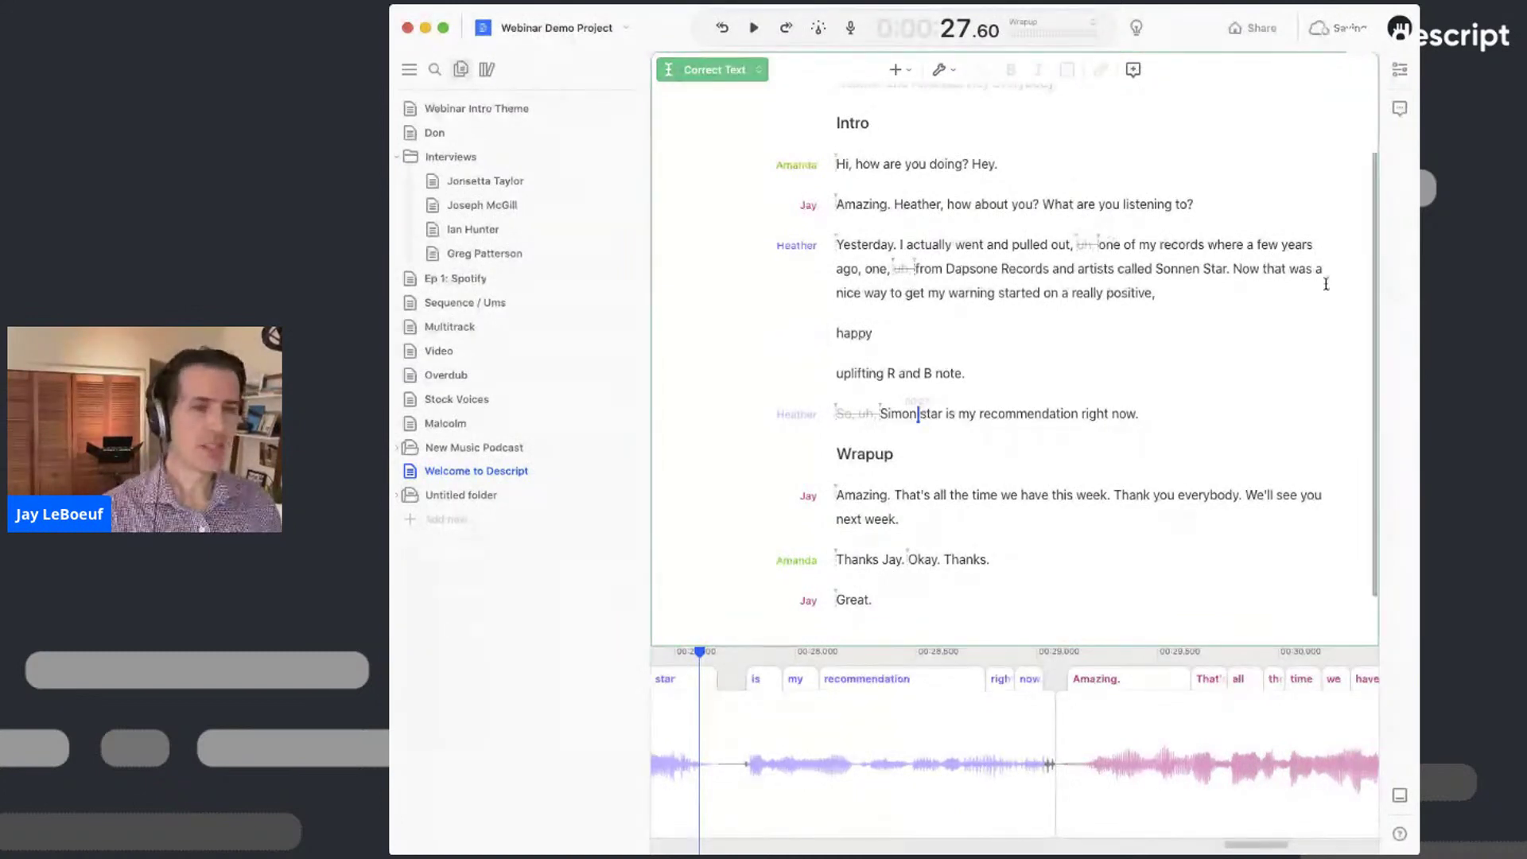
pyautogui.click(1183, 295)
pyautogui.press('BackSpace')
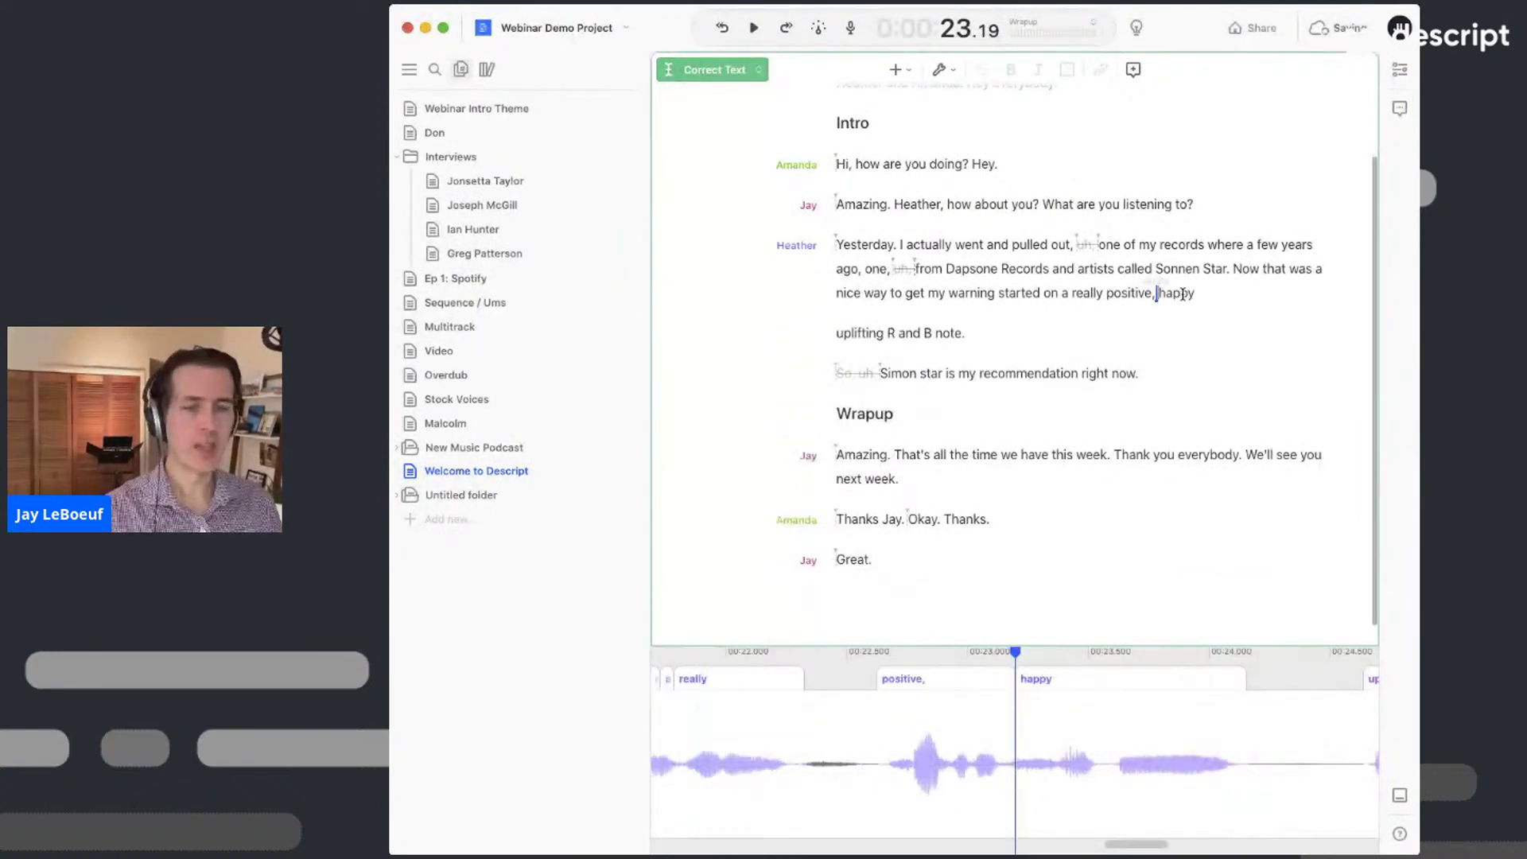
pyautogui.press('End')
pyautogui.press('Delete')
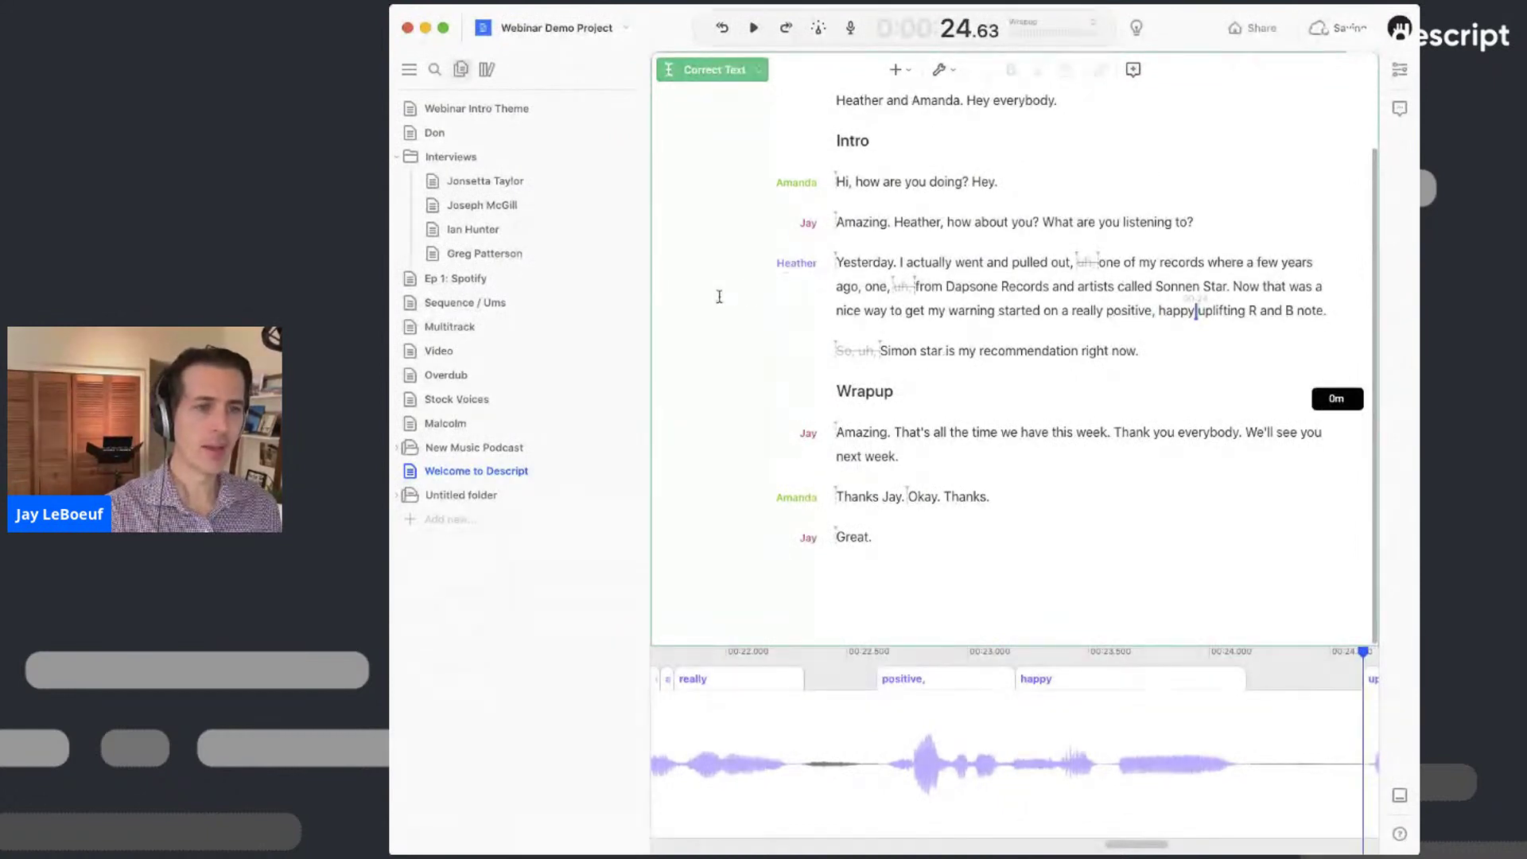
# - Correct "R and B" to "R & B", and replace "Simon" with "Sonnen" in the recommendation line
pyautogui.press('space')
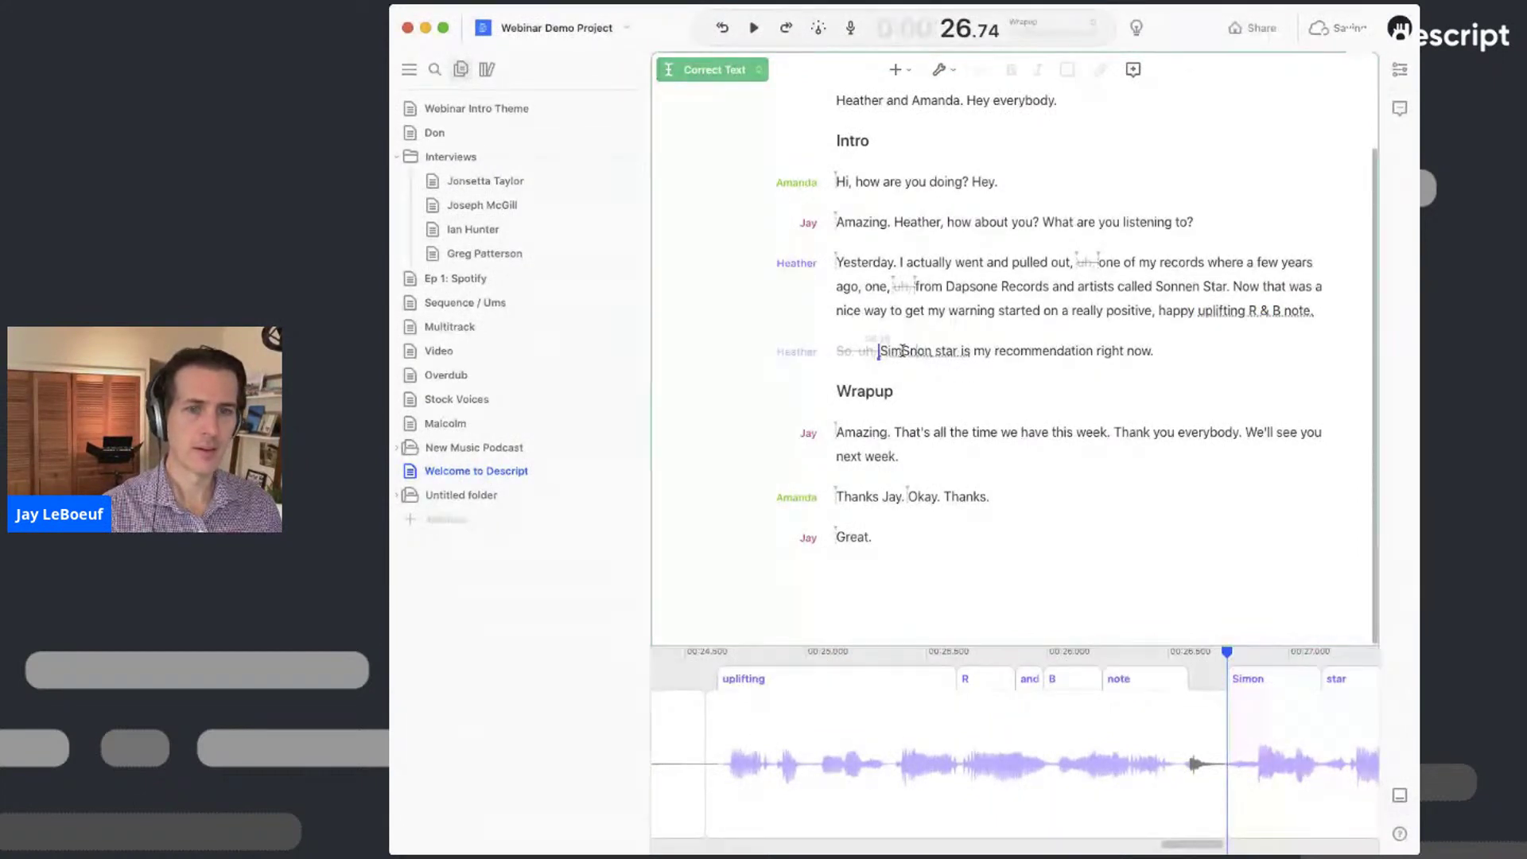
pyautogui.write('nne')
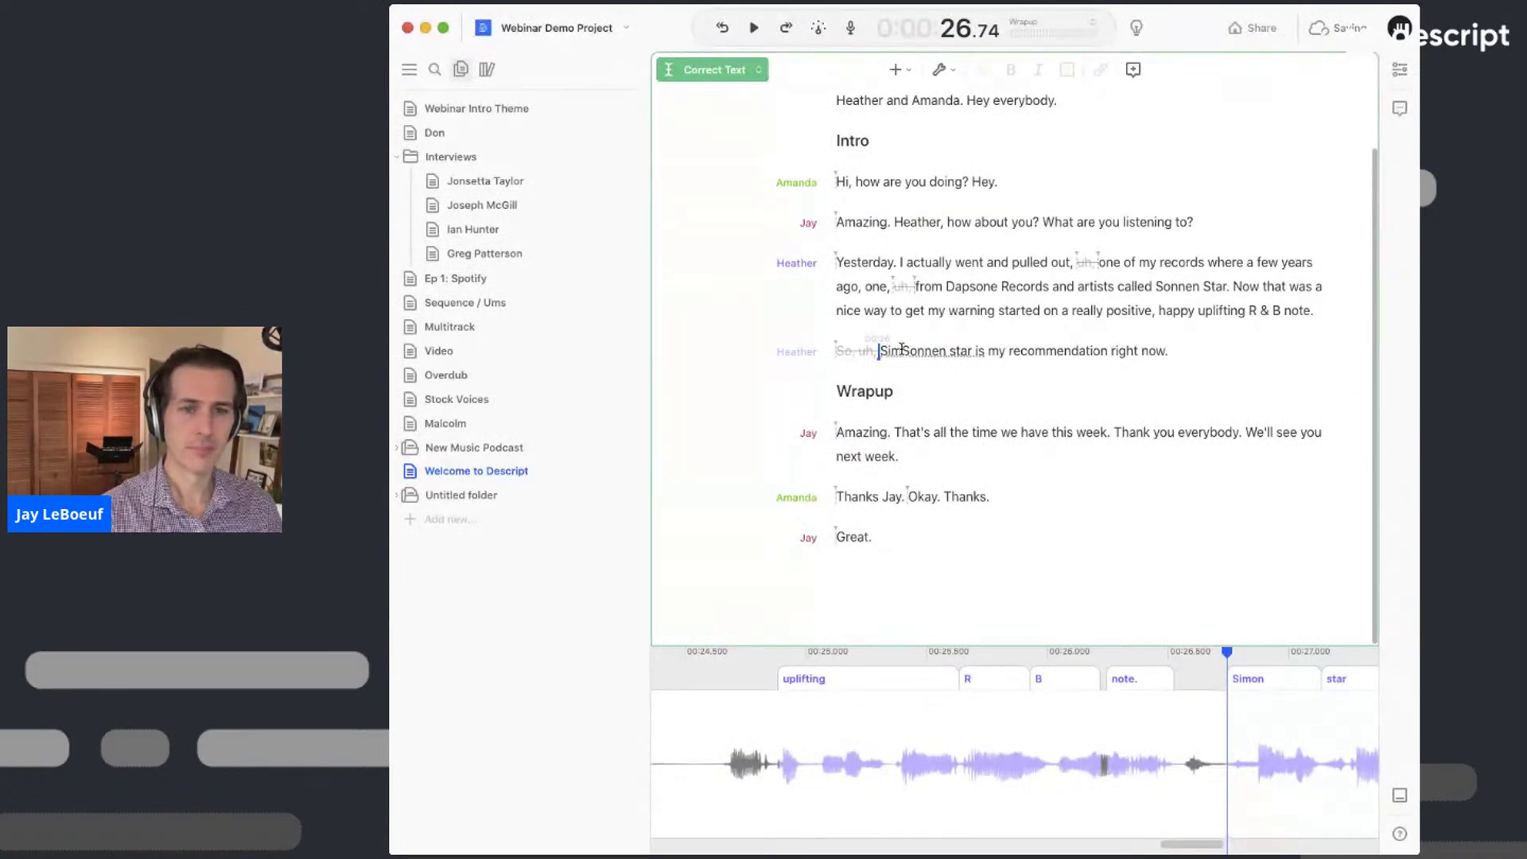
pyautogui.press('Delete')
pyautogui.press('Delete')
pyautogui.press('Delete')
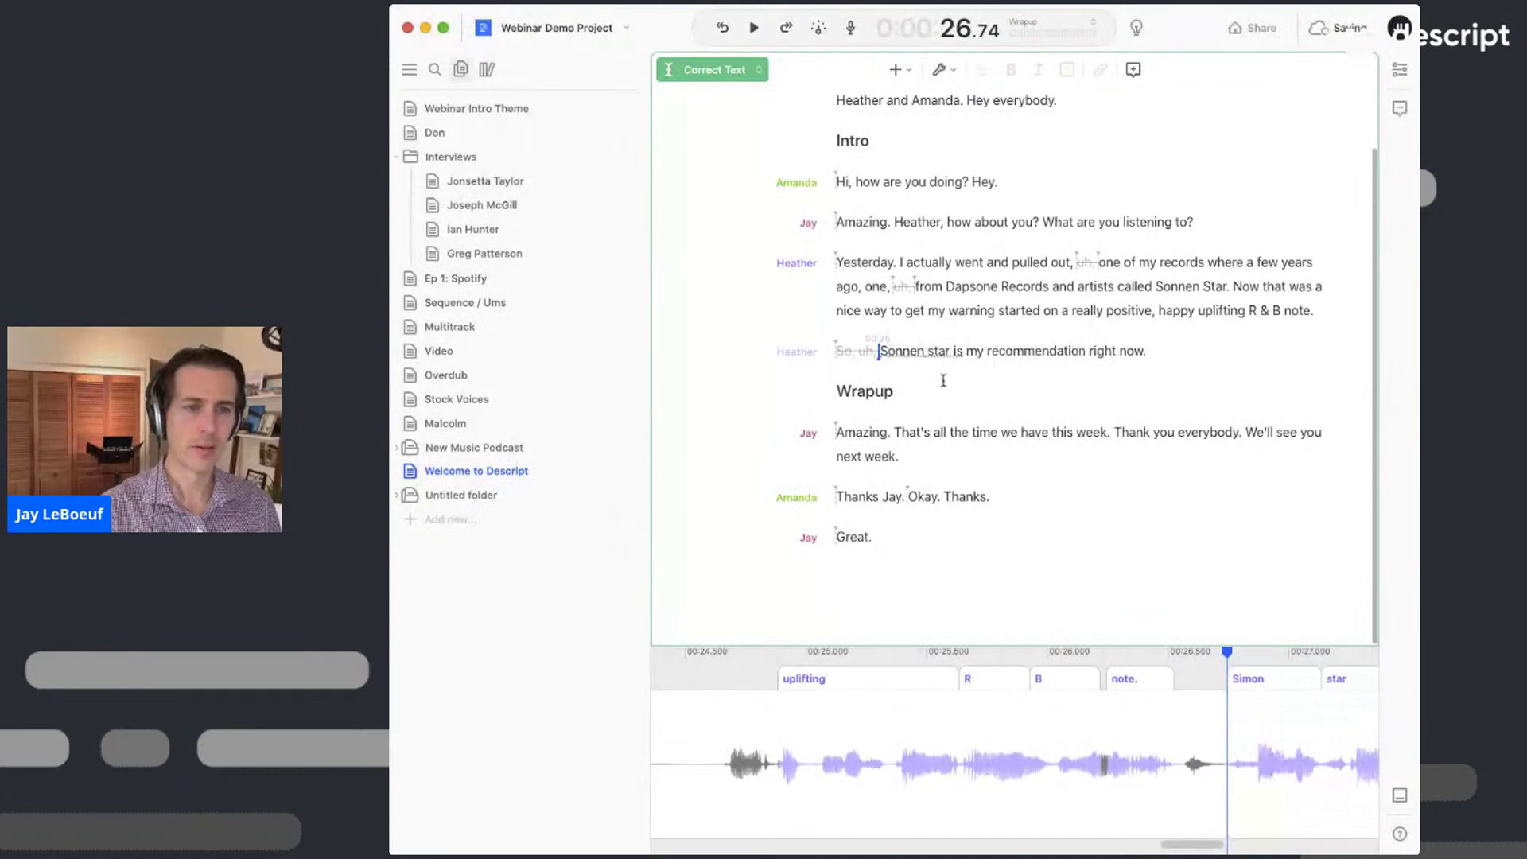
# - Play the corrected passage through the recommendation line into the Wrapup section to check the text against the audio
pyautogui.click(975, 305)
pyautogui.press('space')
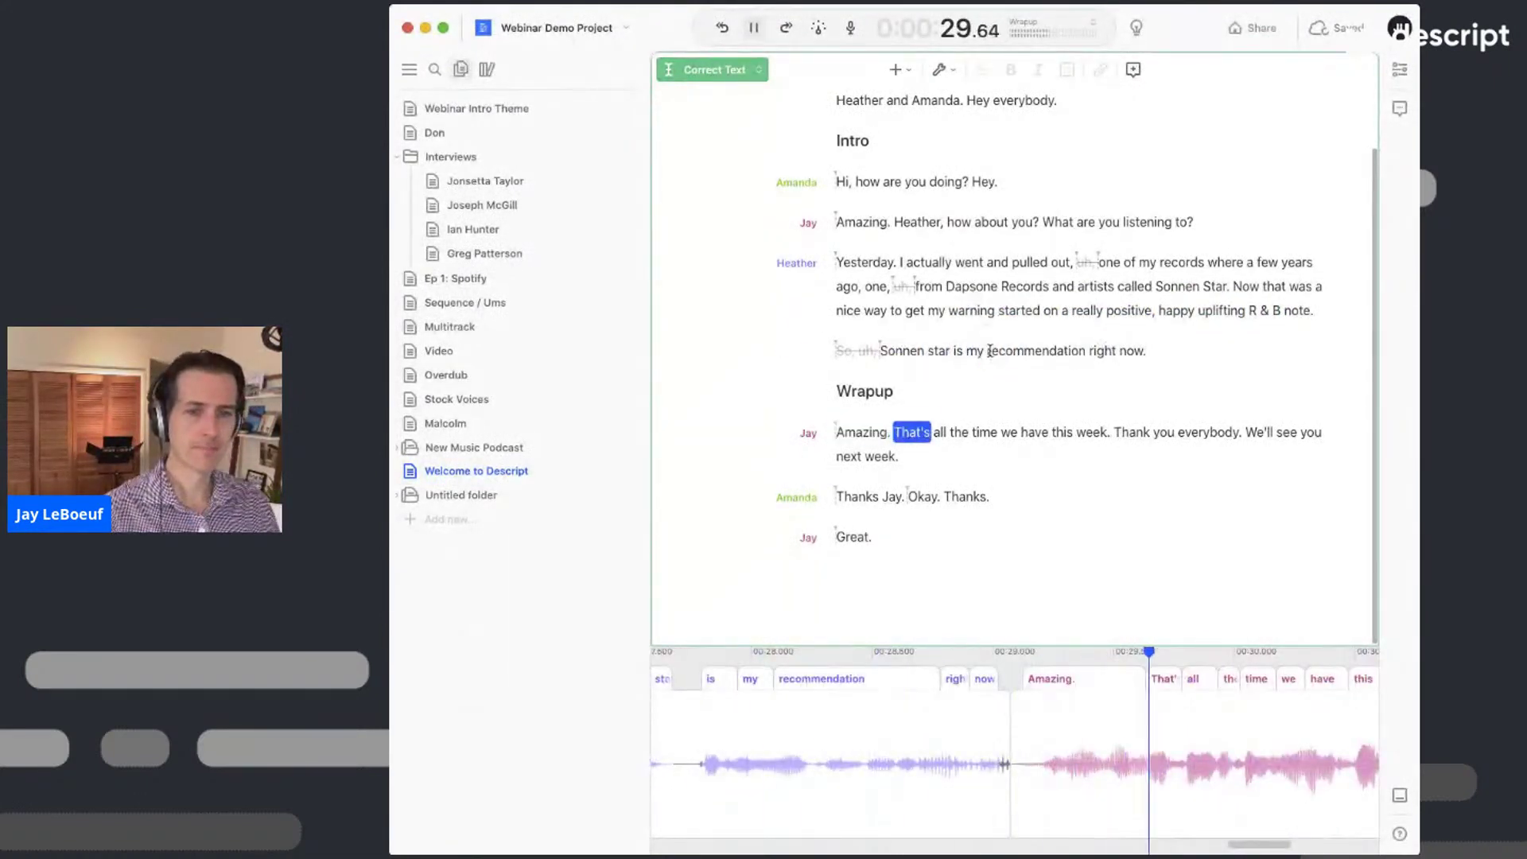
pyautogui.press('space')
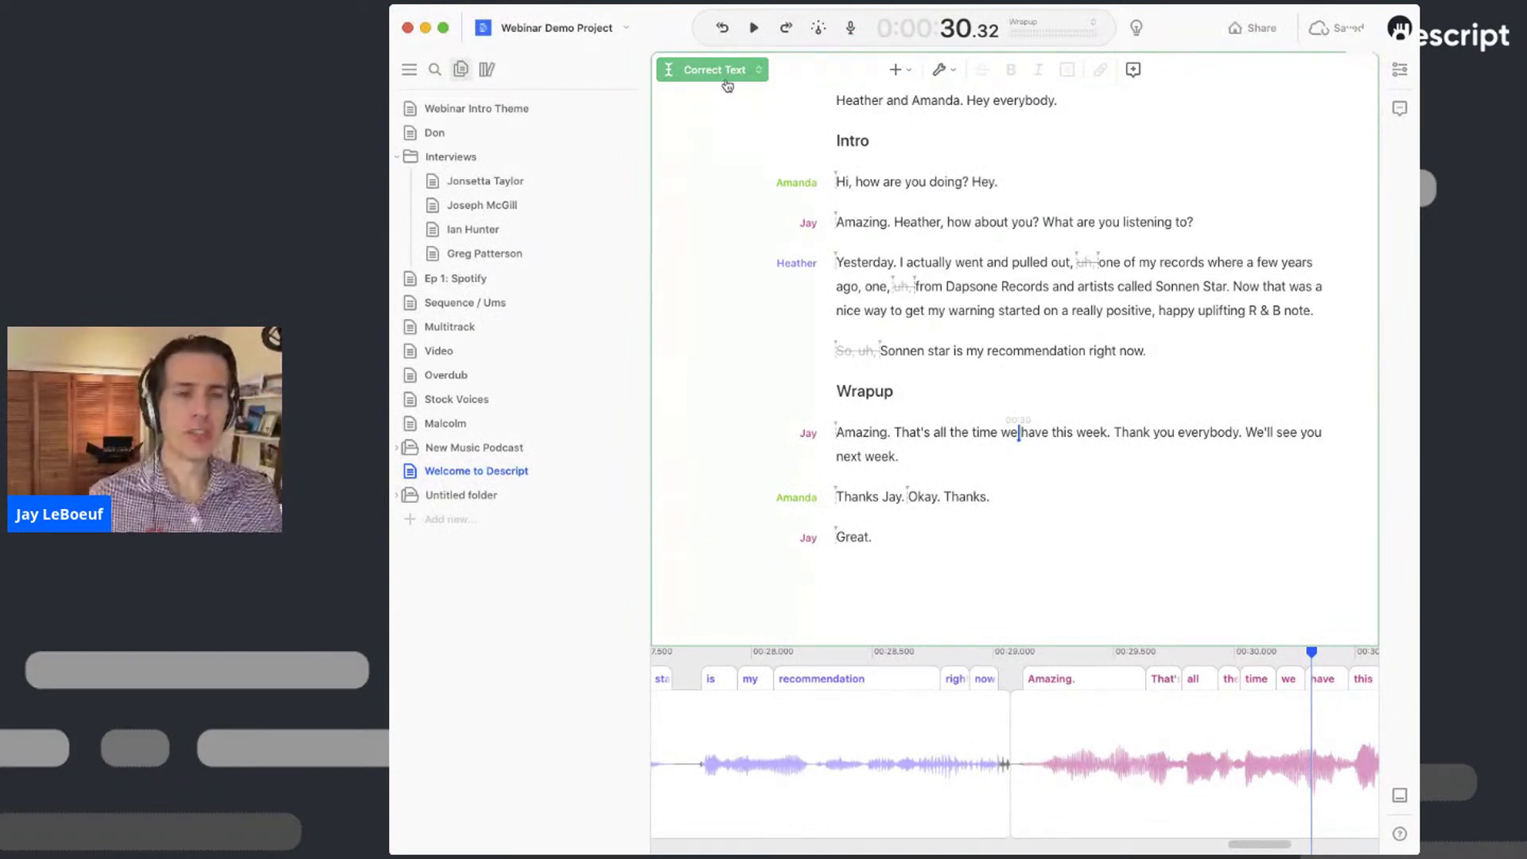
# - Switch the editor back to Edit Media mode and show the beginning of the transcript
pyautogui.click(715, 71)
pyautogui.click(728, 119)
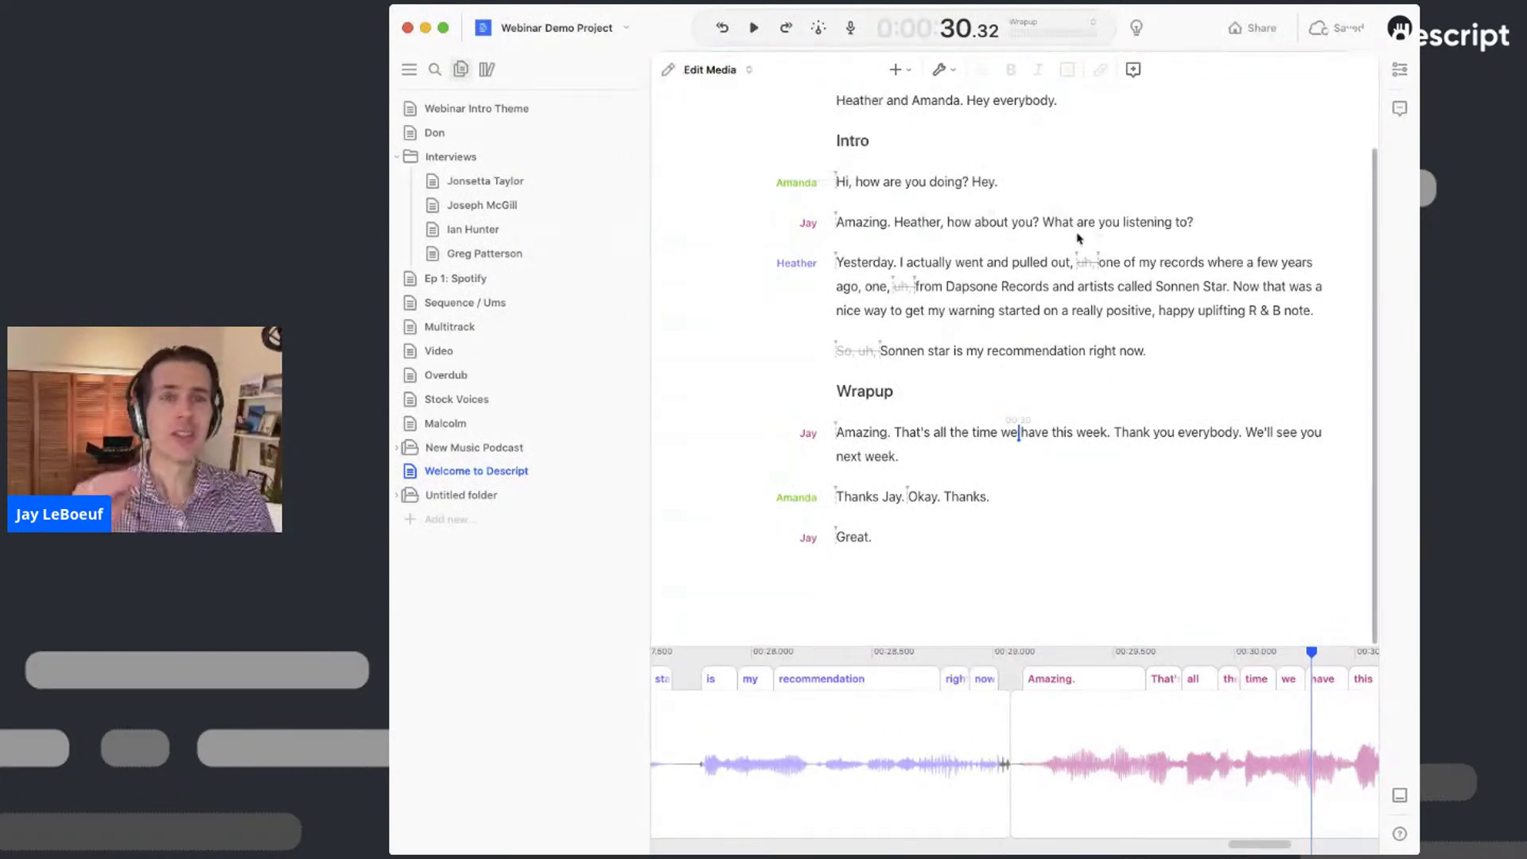
pyautogui.scroll(3, 1014, 239)
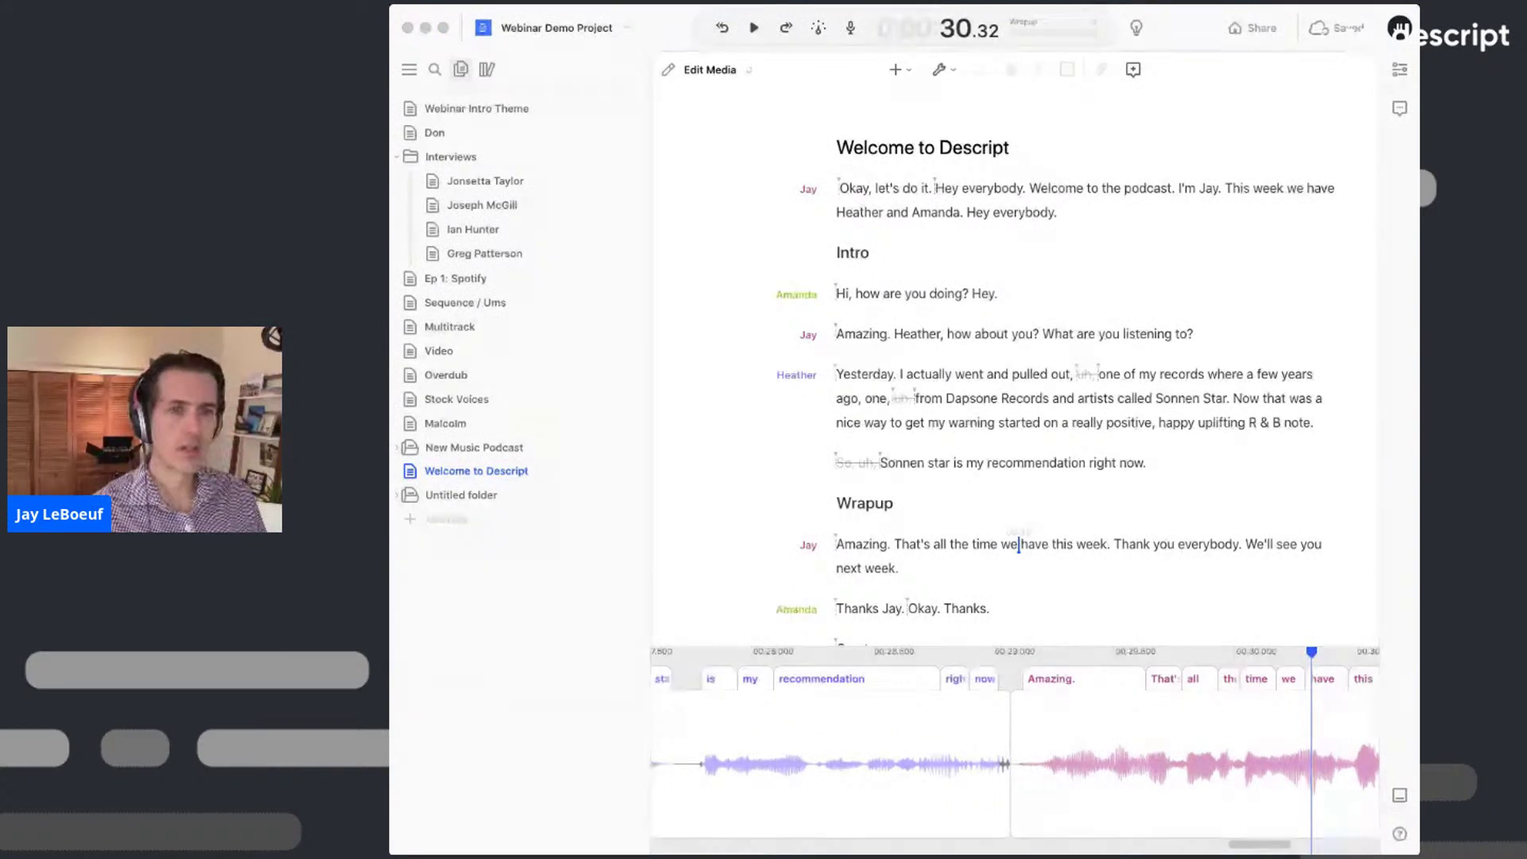
# - Add the "Livin' It Up" music file at the start of the composition, before "Okay, let's do it", and enlarge the timeline
pyautogui.moveTo(1324, 193); pyautogui.dragTo(832, 190)
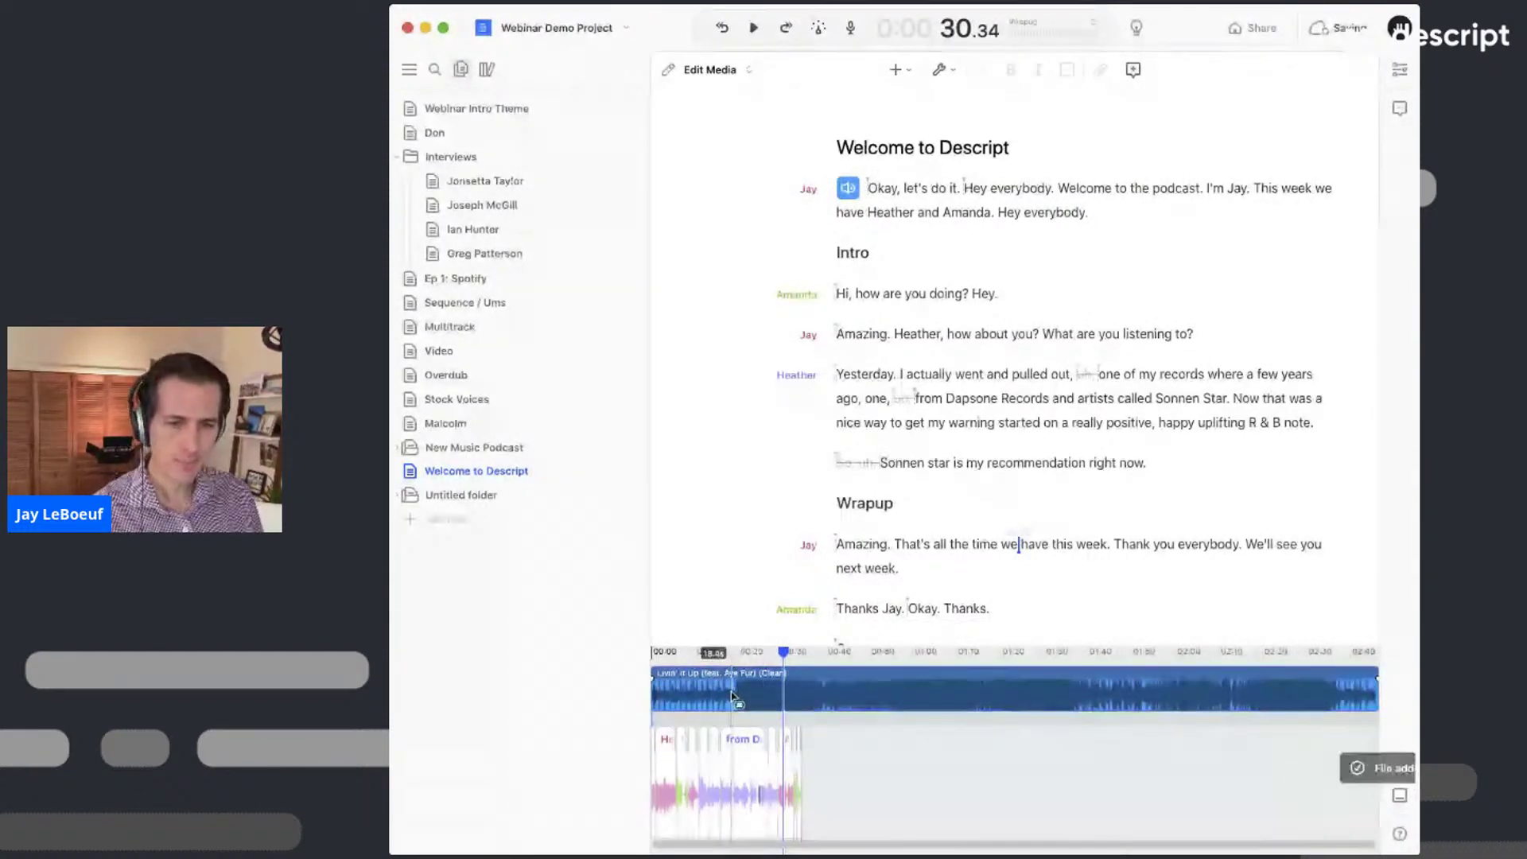
pyautogui.hscroll(-5, 816, 666)
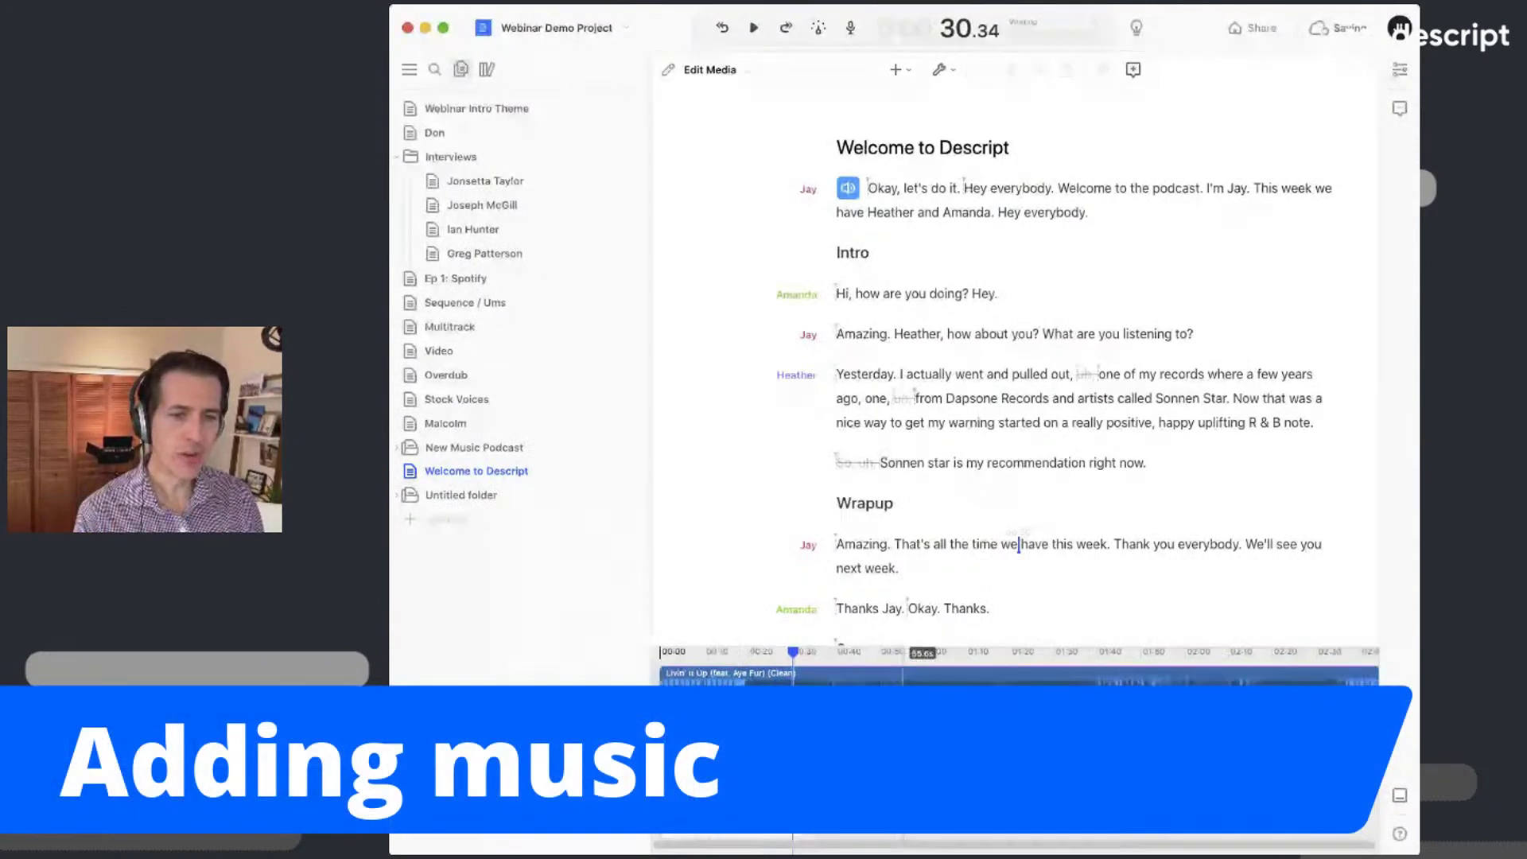
pyautogui.scroll(5, 931, 656)
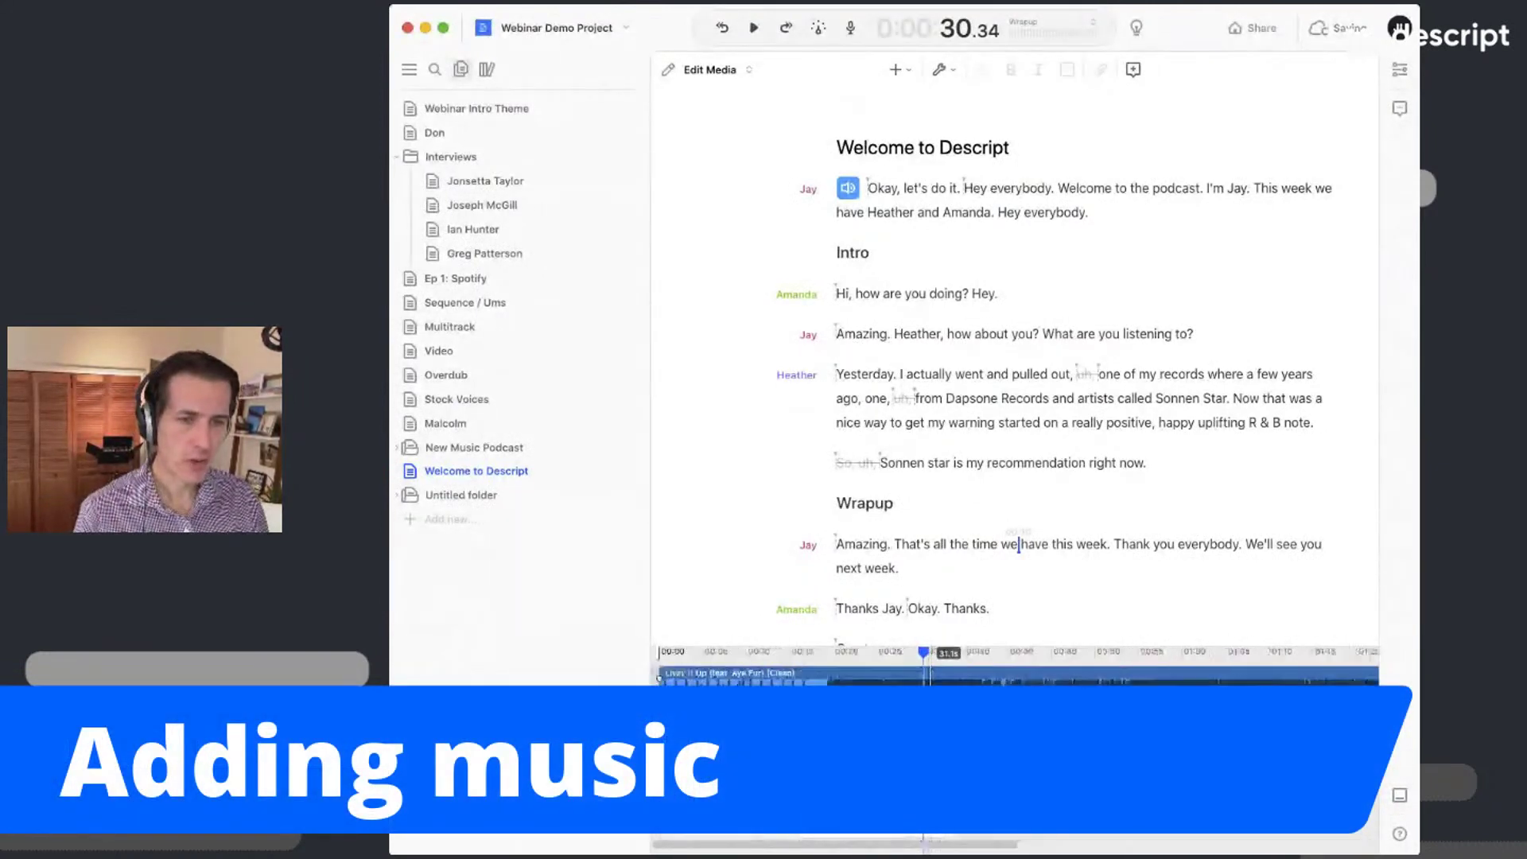
# - Split the "Livin' It Up" music clip at about 36.4 s, just past the end of the speech, and delete the remainder
pyautogui.moveTo(964, 643); pyautogui.dragTo(998, 333)
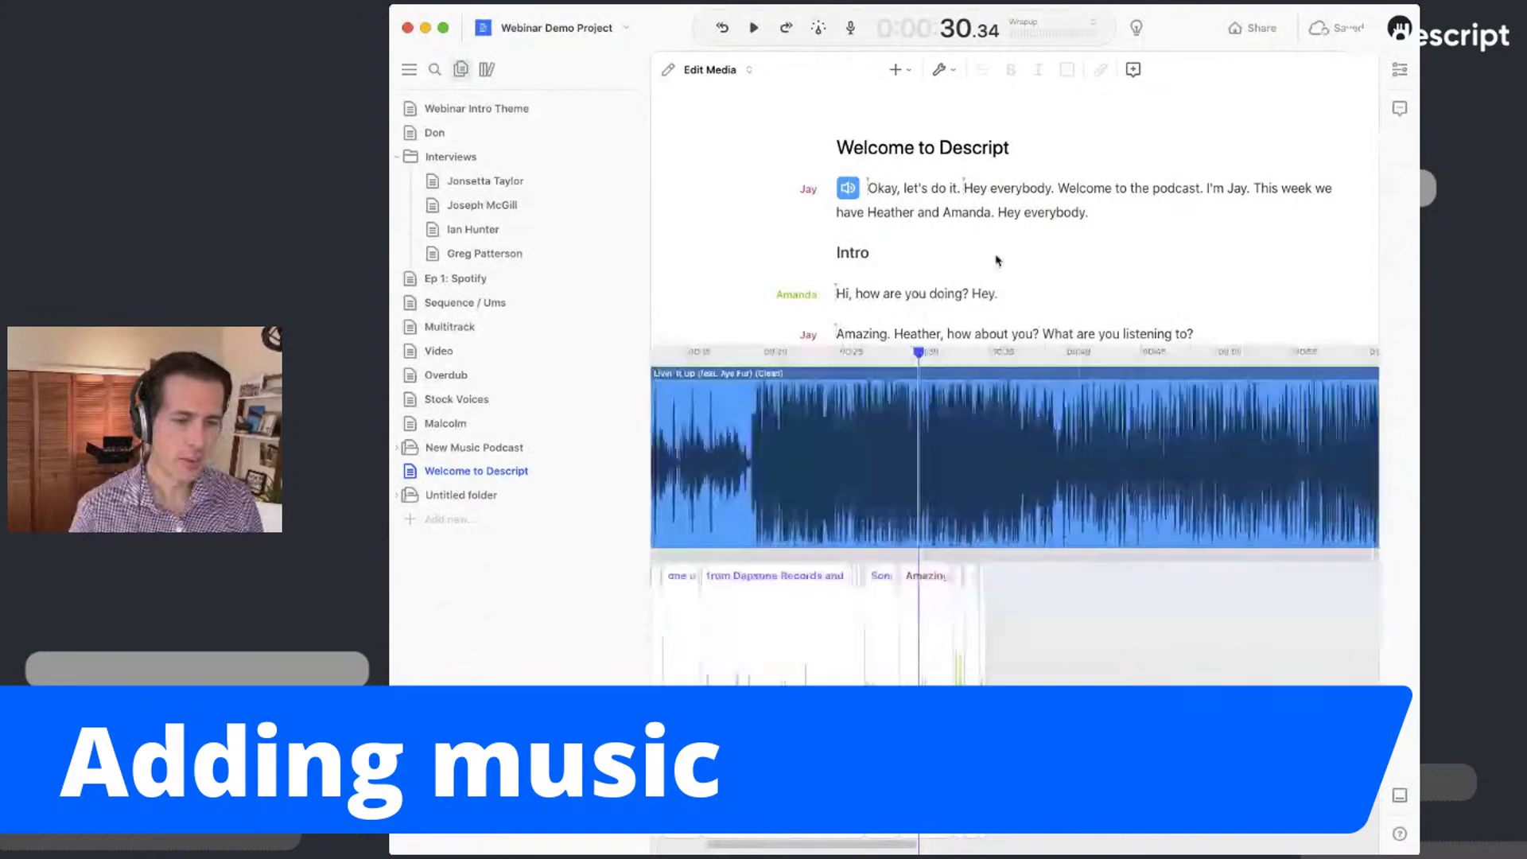
pyautogui.click(996, 211)
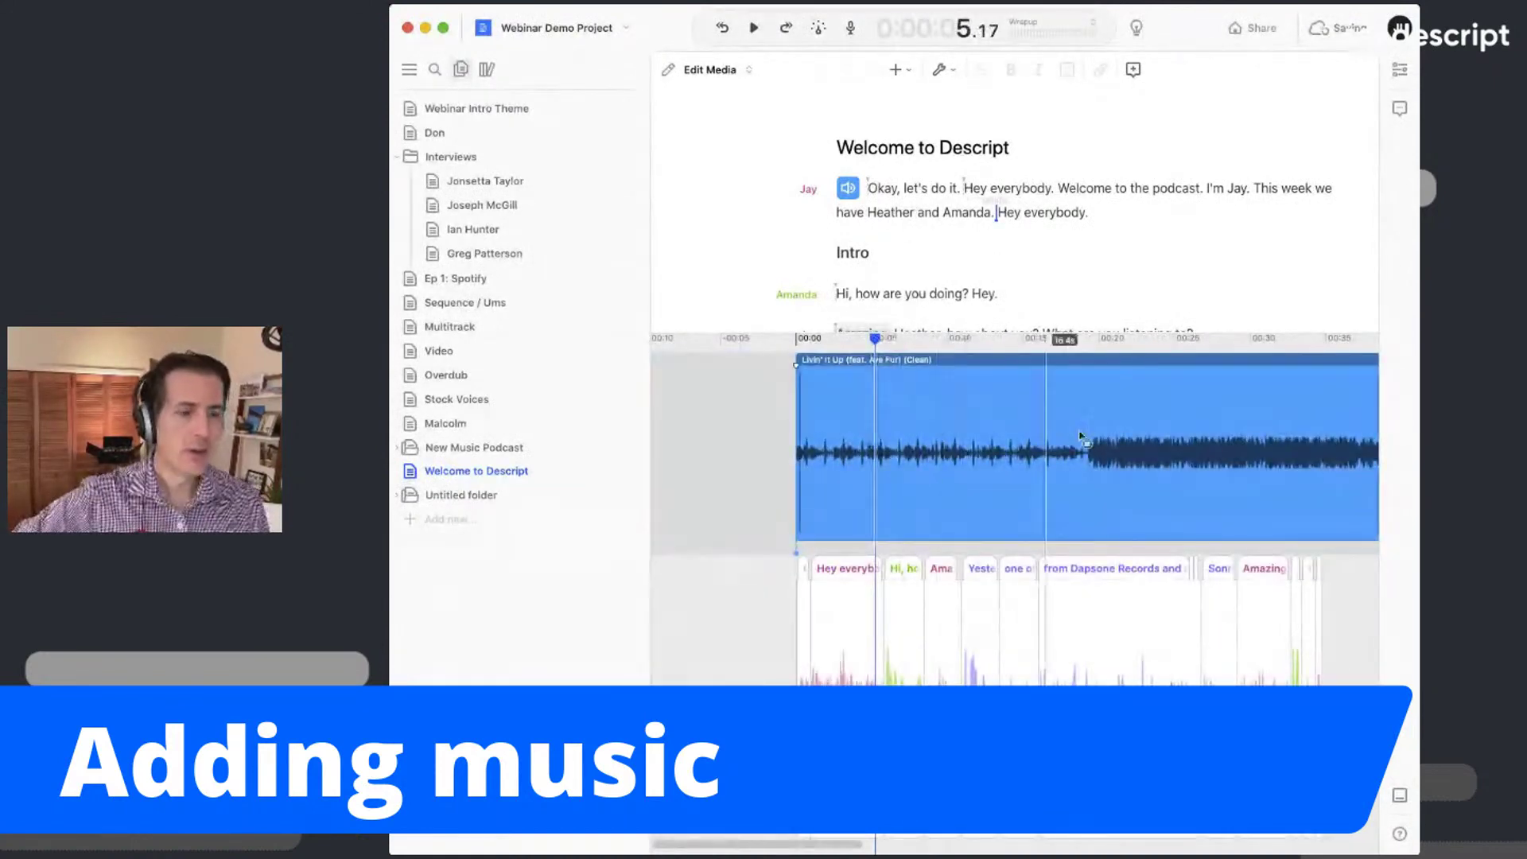
pyautogui.hscroll(3, 1183, 477)
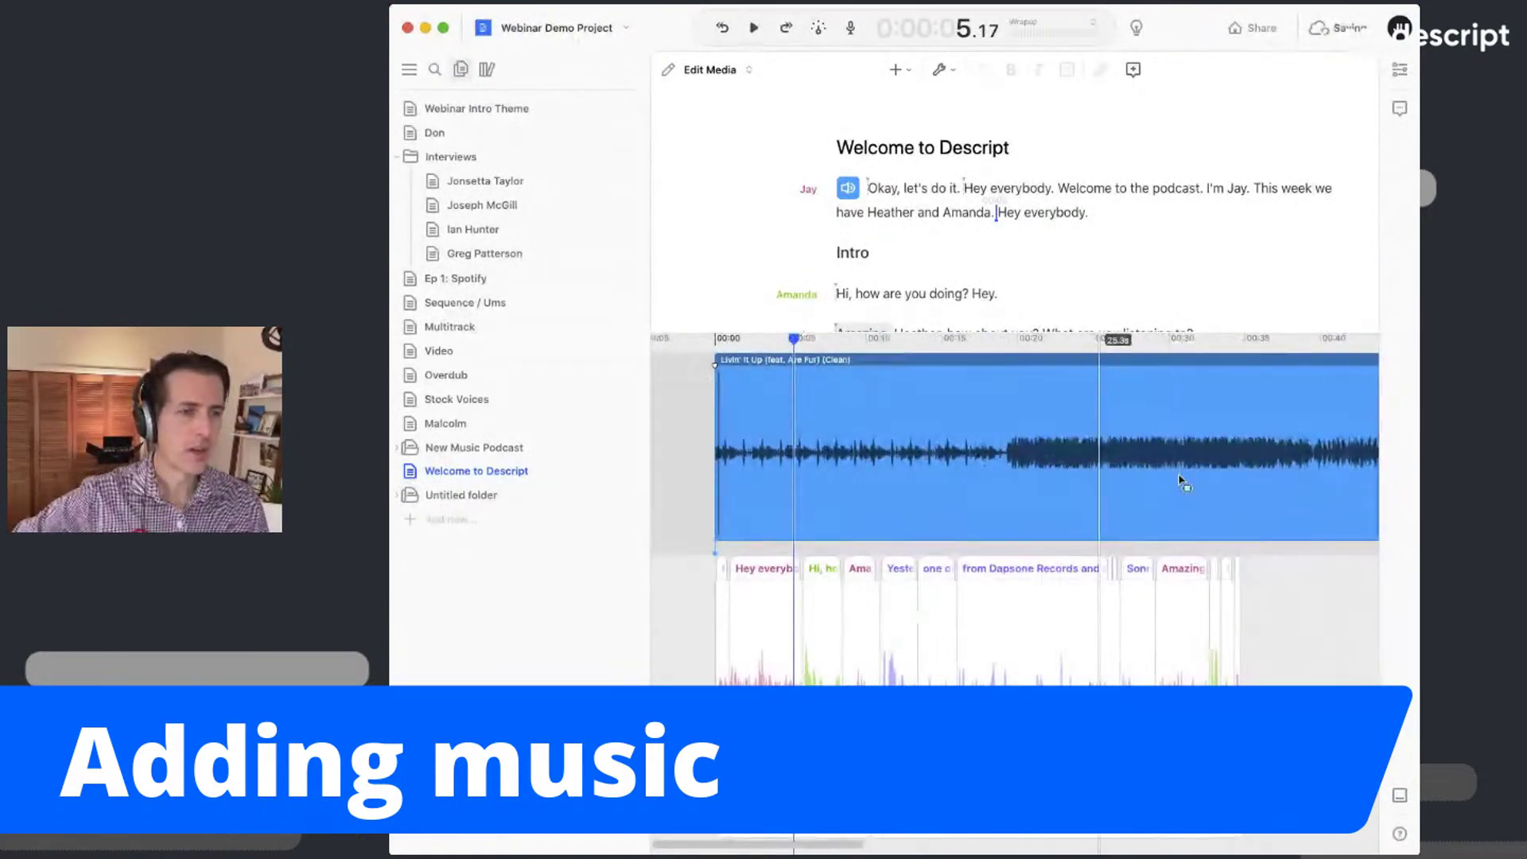
pyautogui.rightClick(1267, 450)
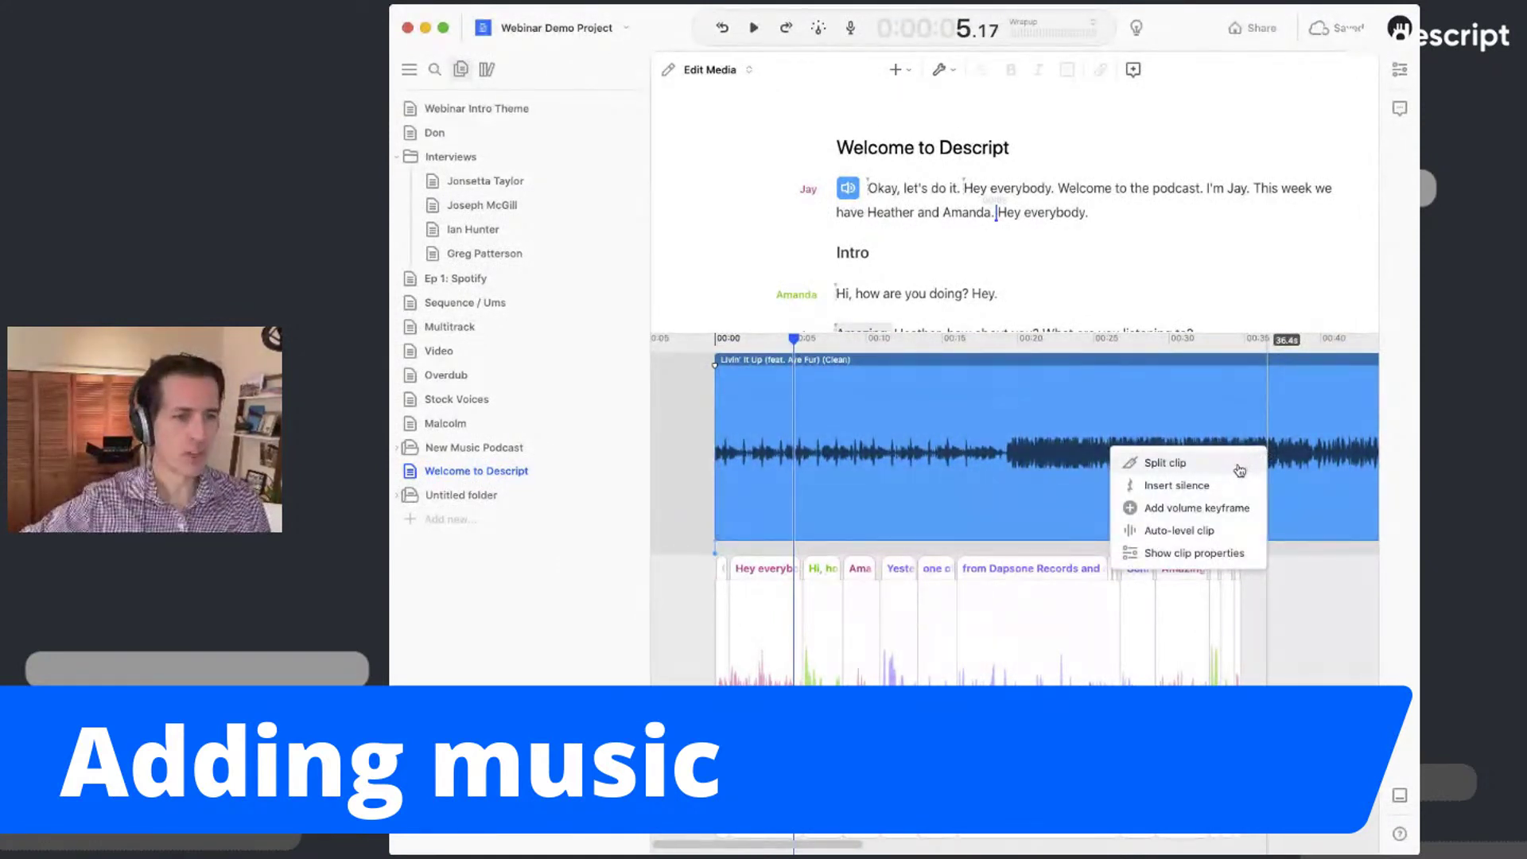
pyautogui.click(1239, 468)
pyautogui.click(1326, 456)
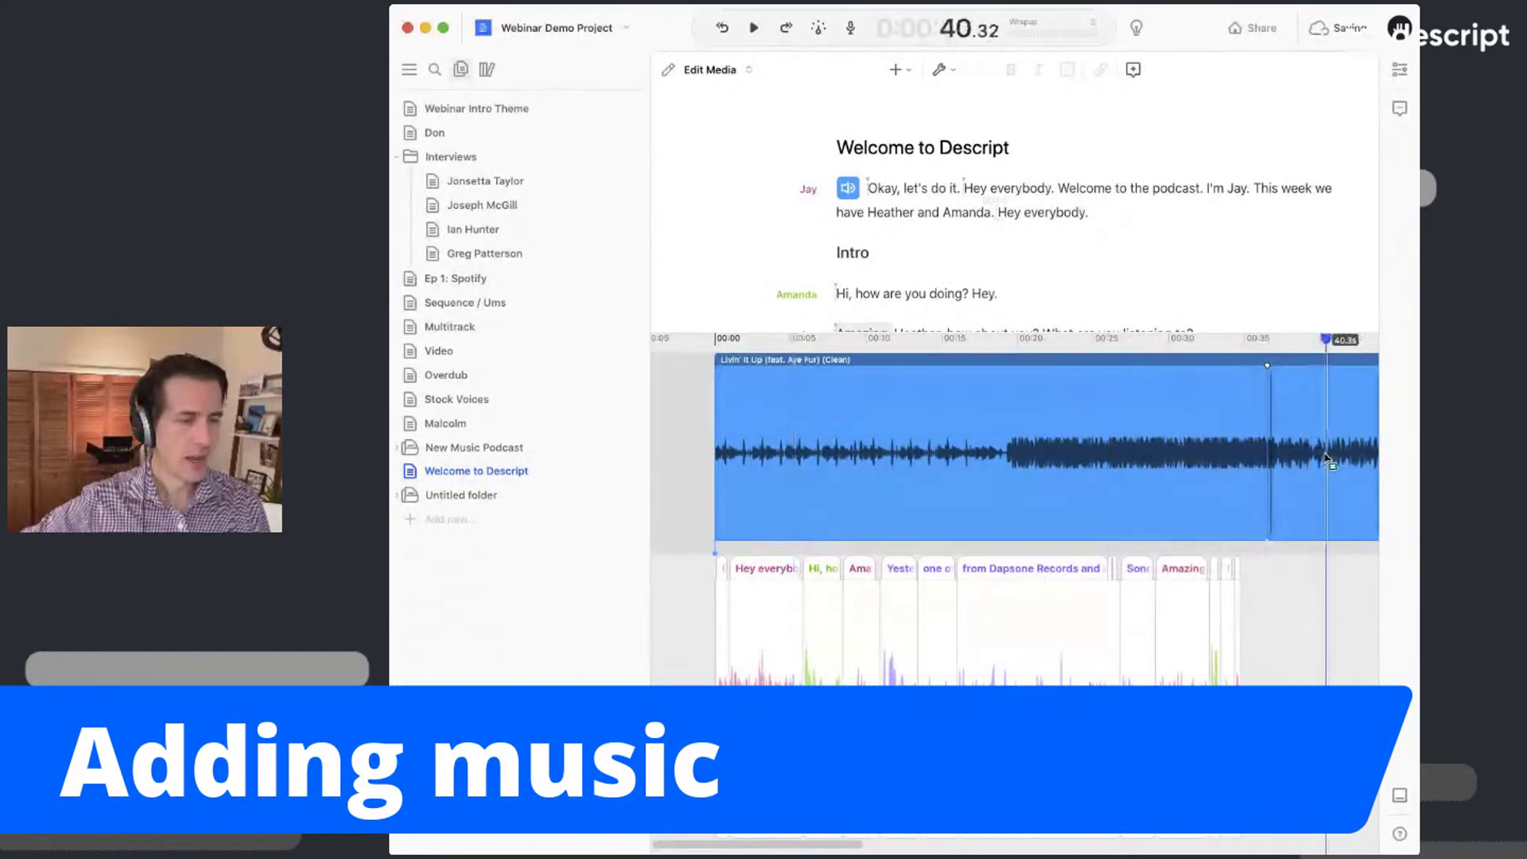
pyautogui.click(1326, 455)
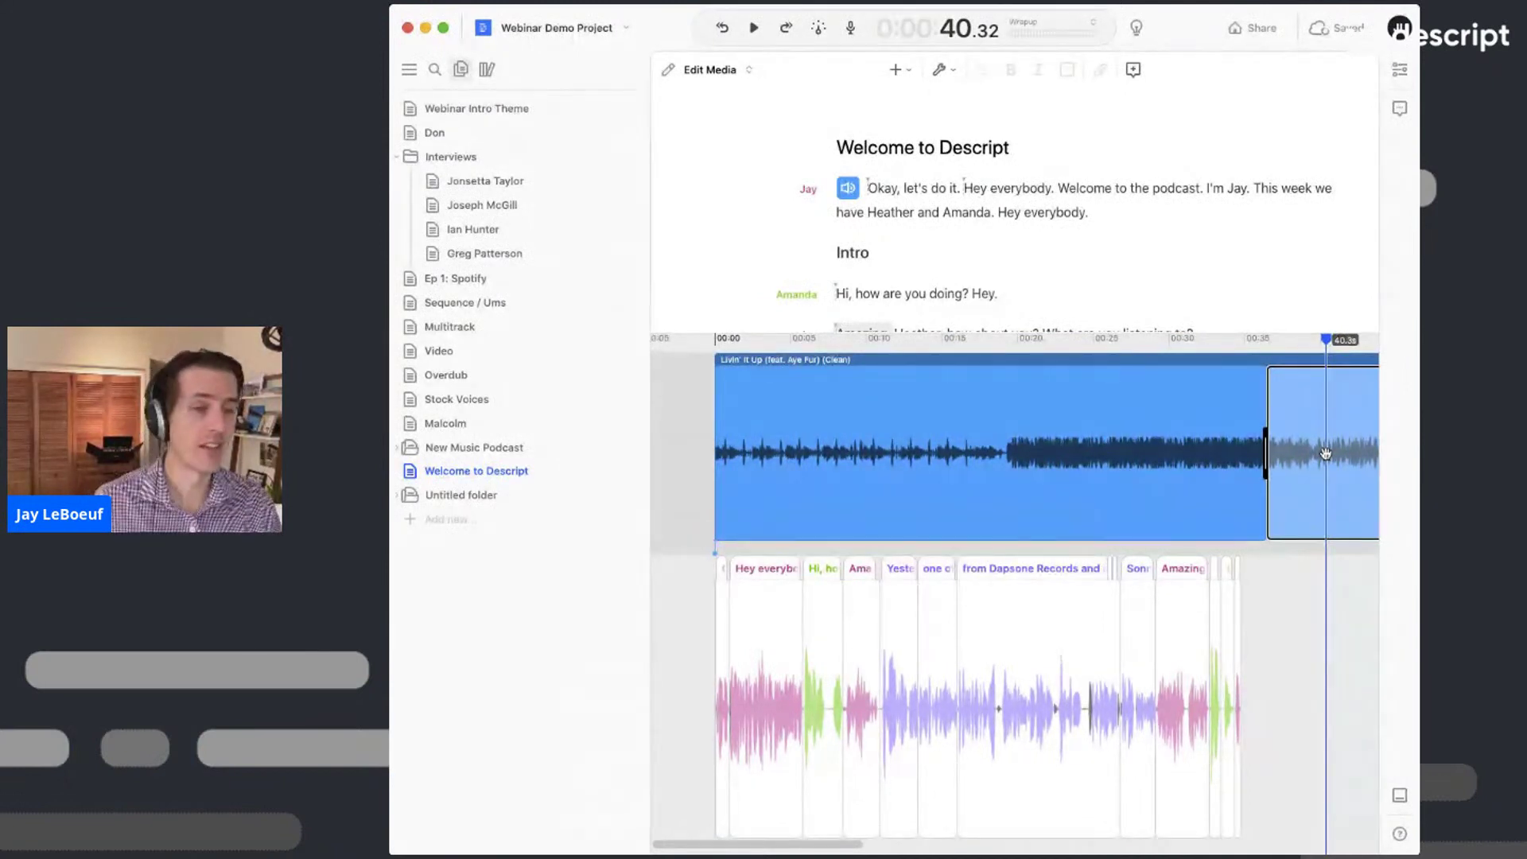
pyautogui.press('BackSpace')
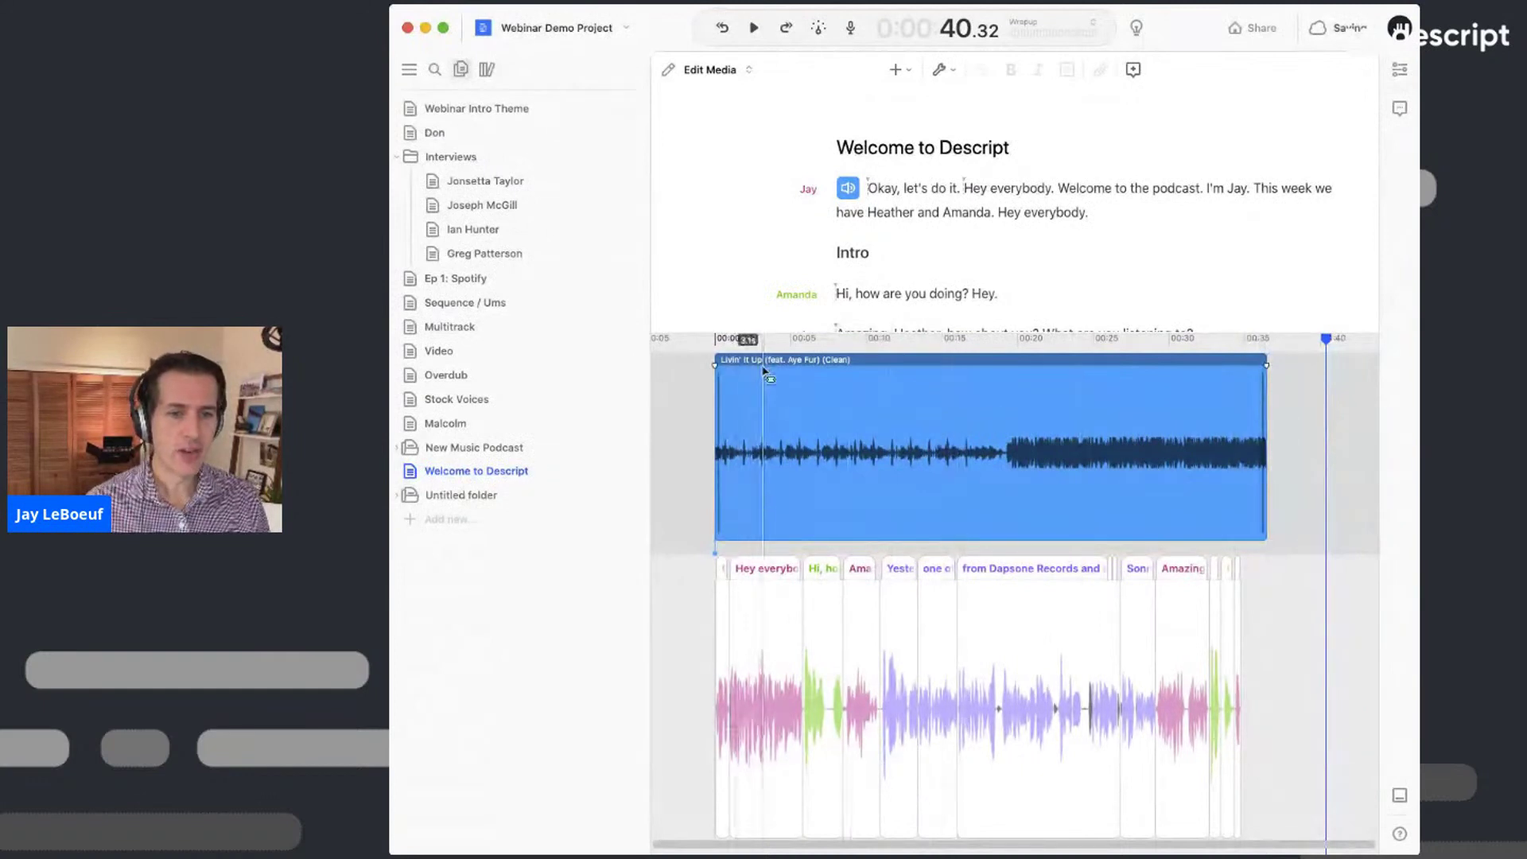
# - Play the composition's opening from 0 seconds to hear the music together with the speech
pyautogui.hscroll(-3, 764, 445)
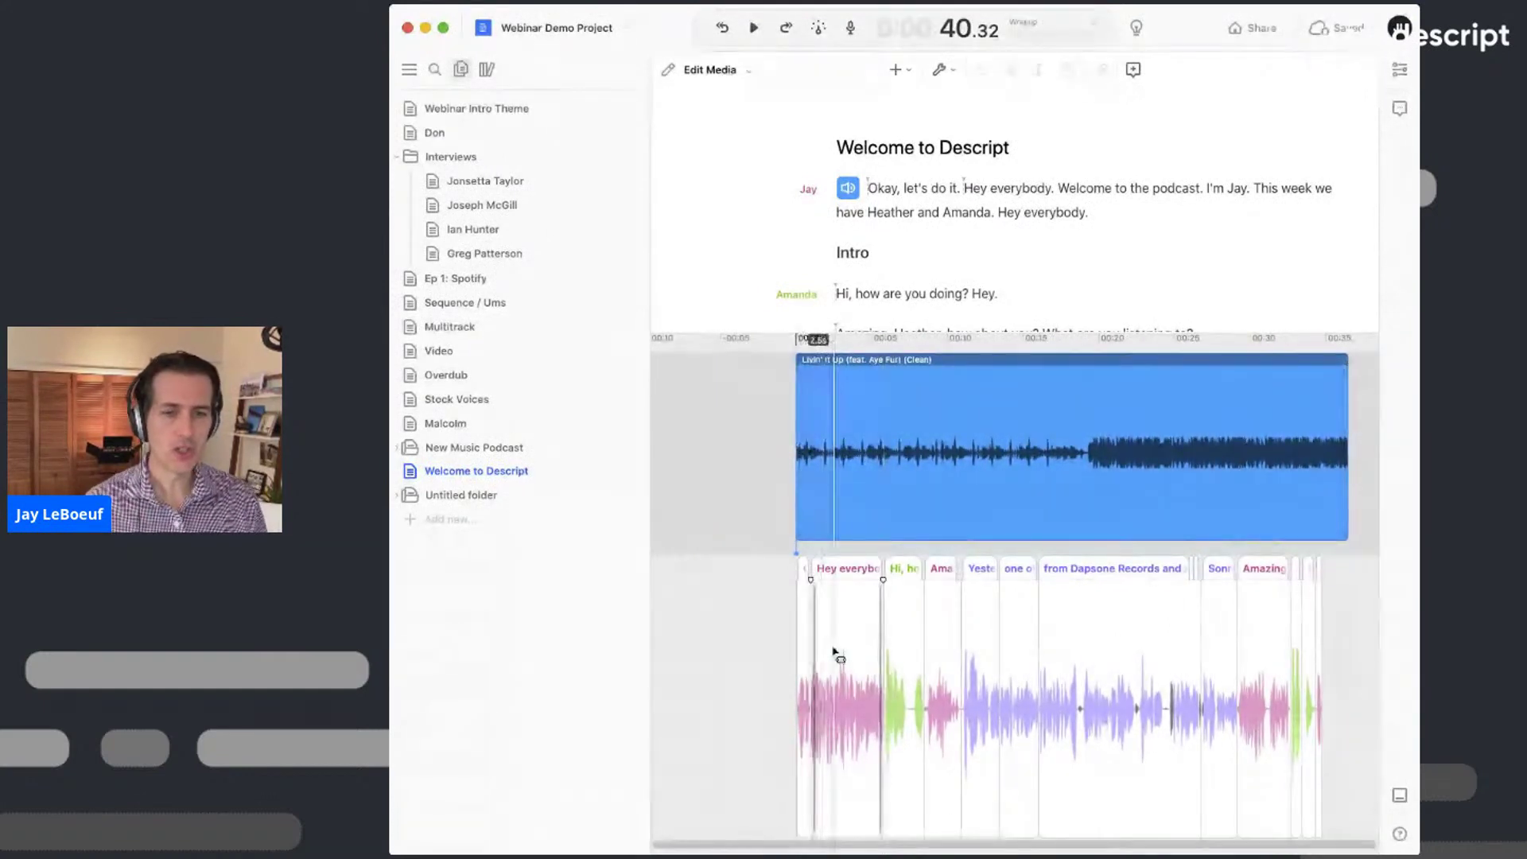
pyautogui.scroll(5, 835, 650)
pyautogui.hscroll(-2, 835, 650)
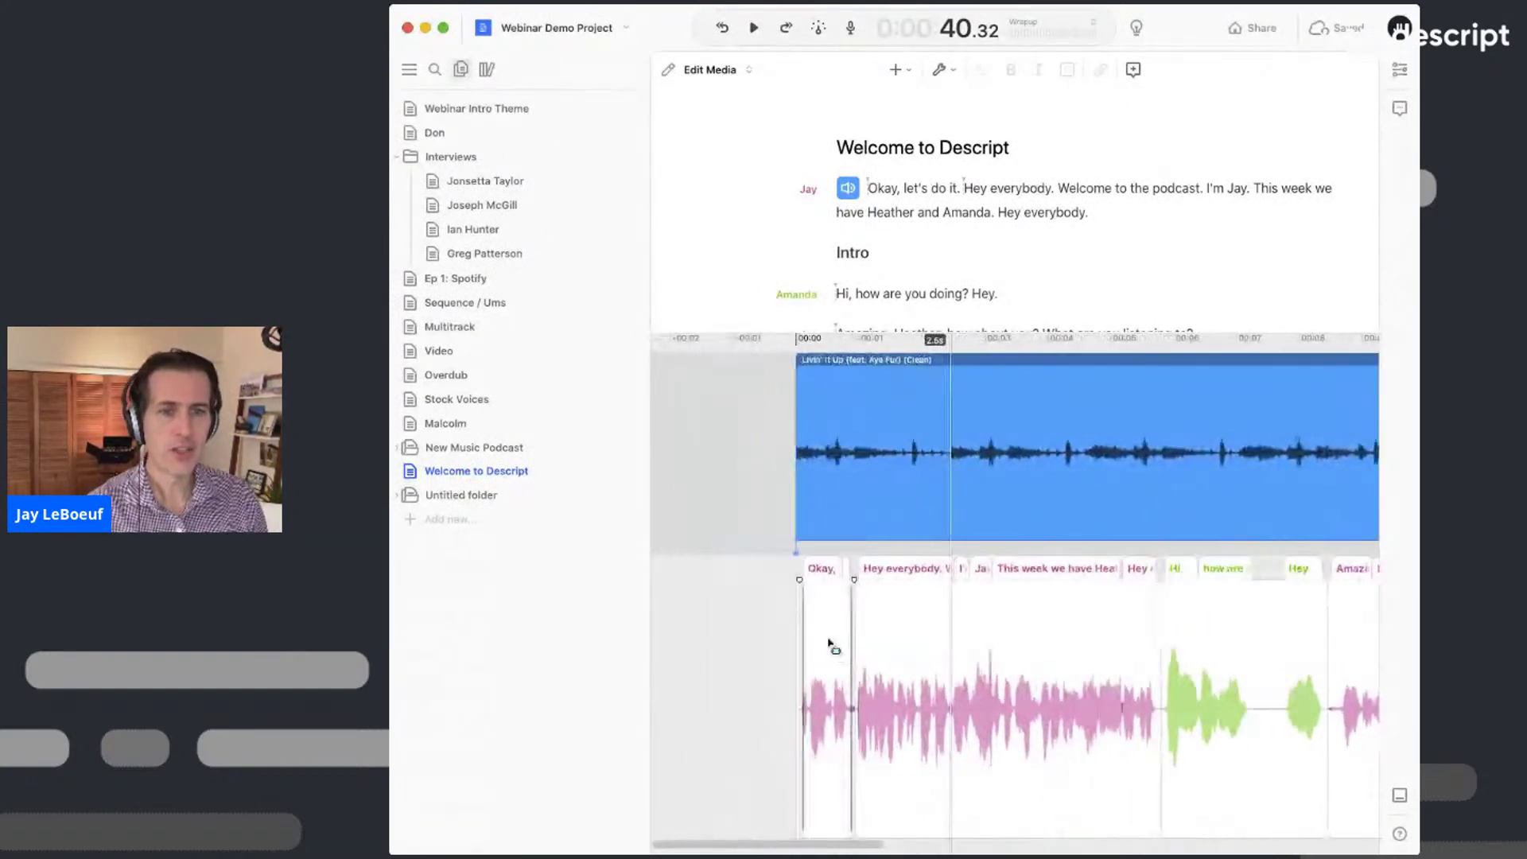
pyautogui.click(797, 344)
pyautogui.press('space')
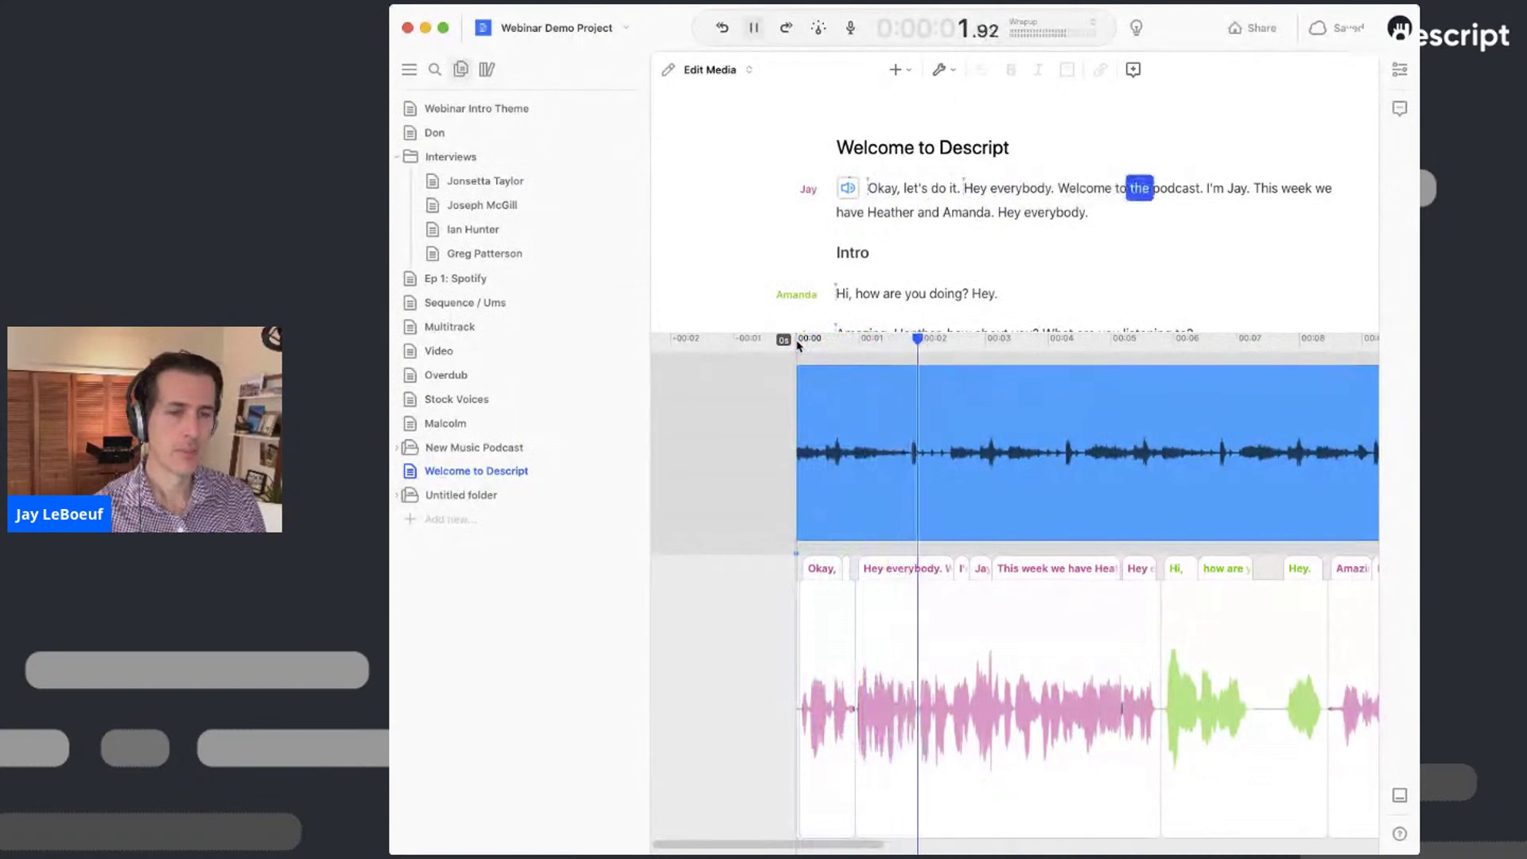
pyautogui.press('space')
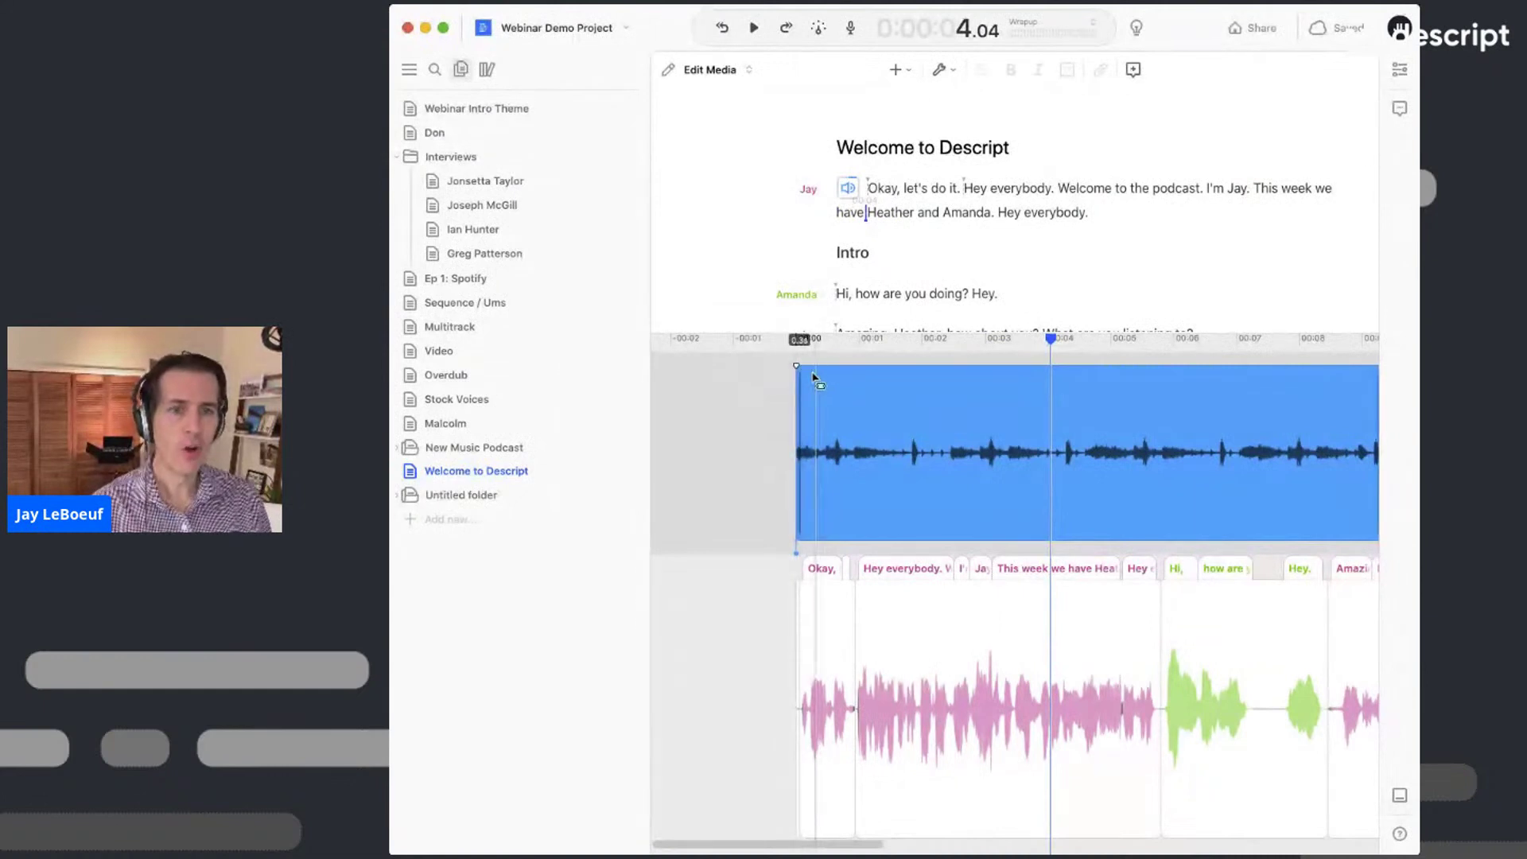
# - Move the music track so it starts about 3.5 s before the speech, and give it a 1.43 s fade-in
pyautogui.click(834, 405)
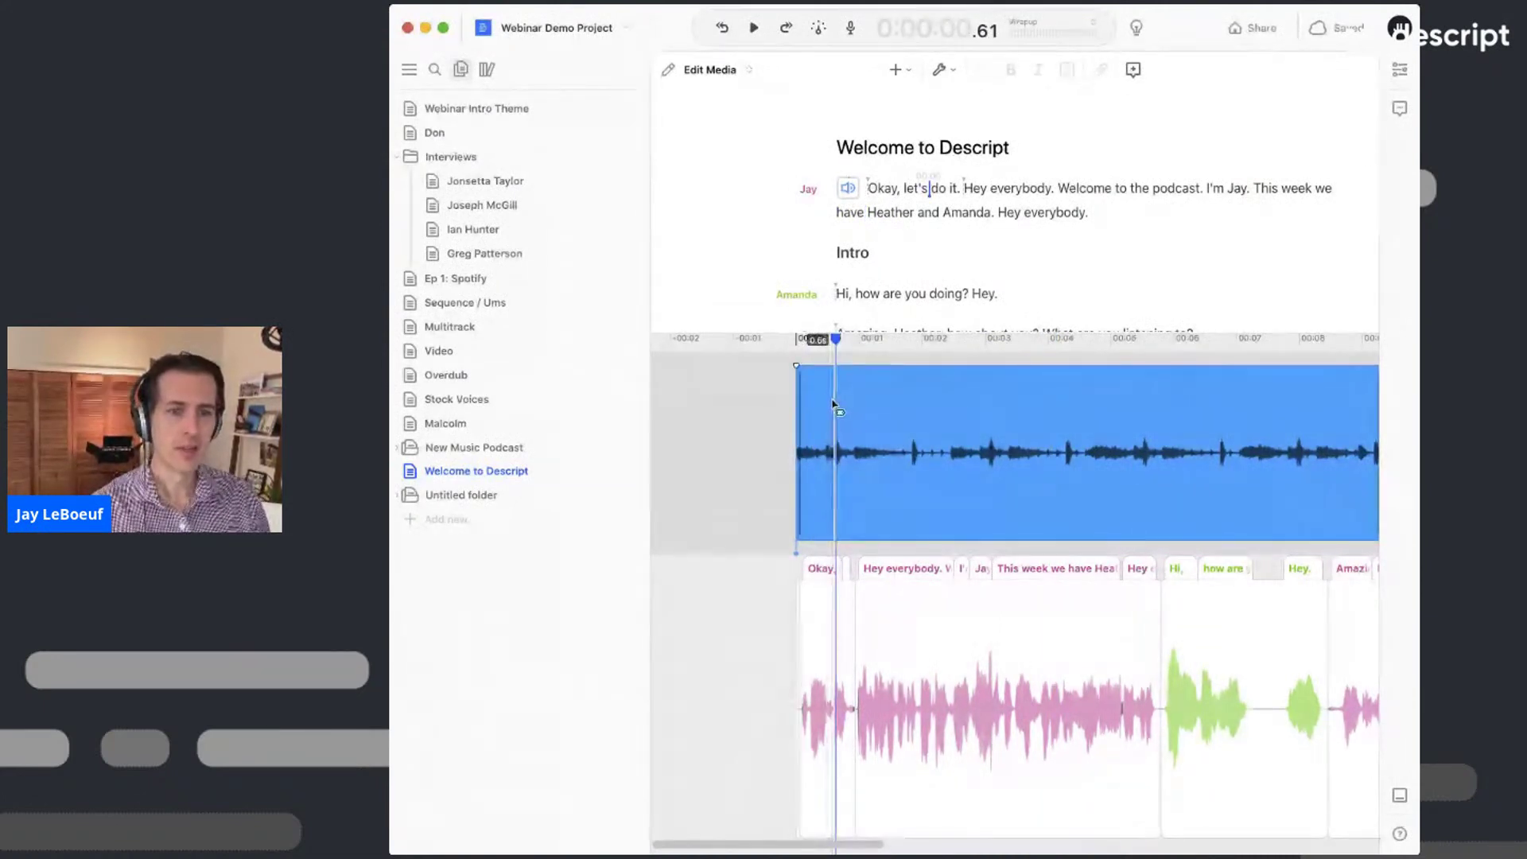
pyautogui.click(844, 445)
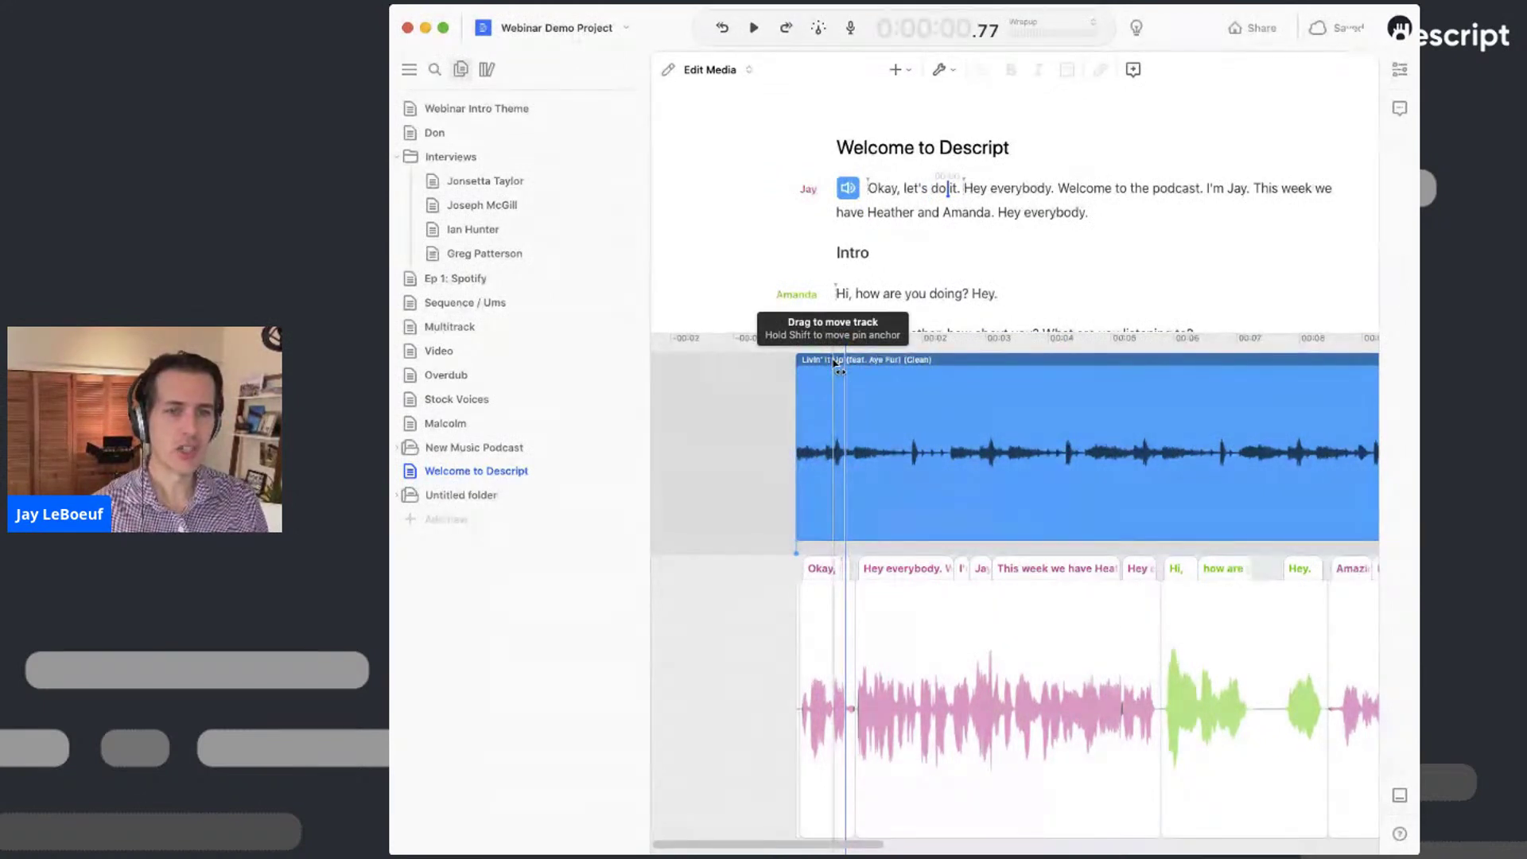
pyautogui.moveTo(835, 360); pyautogui.dragTo(794, 541)
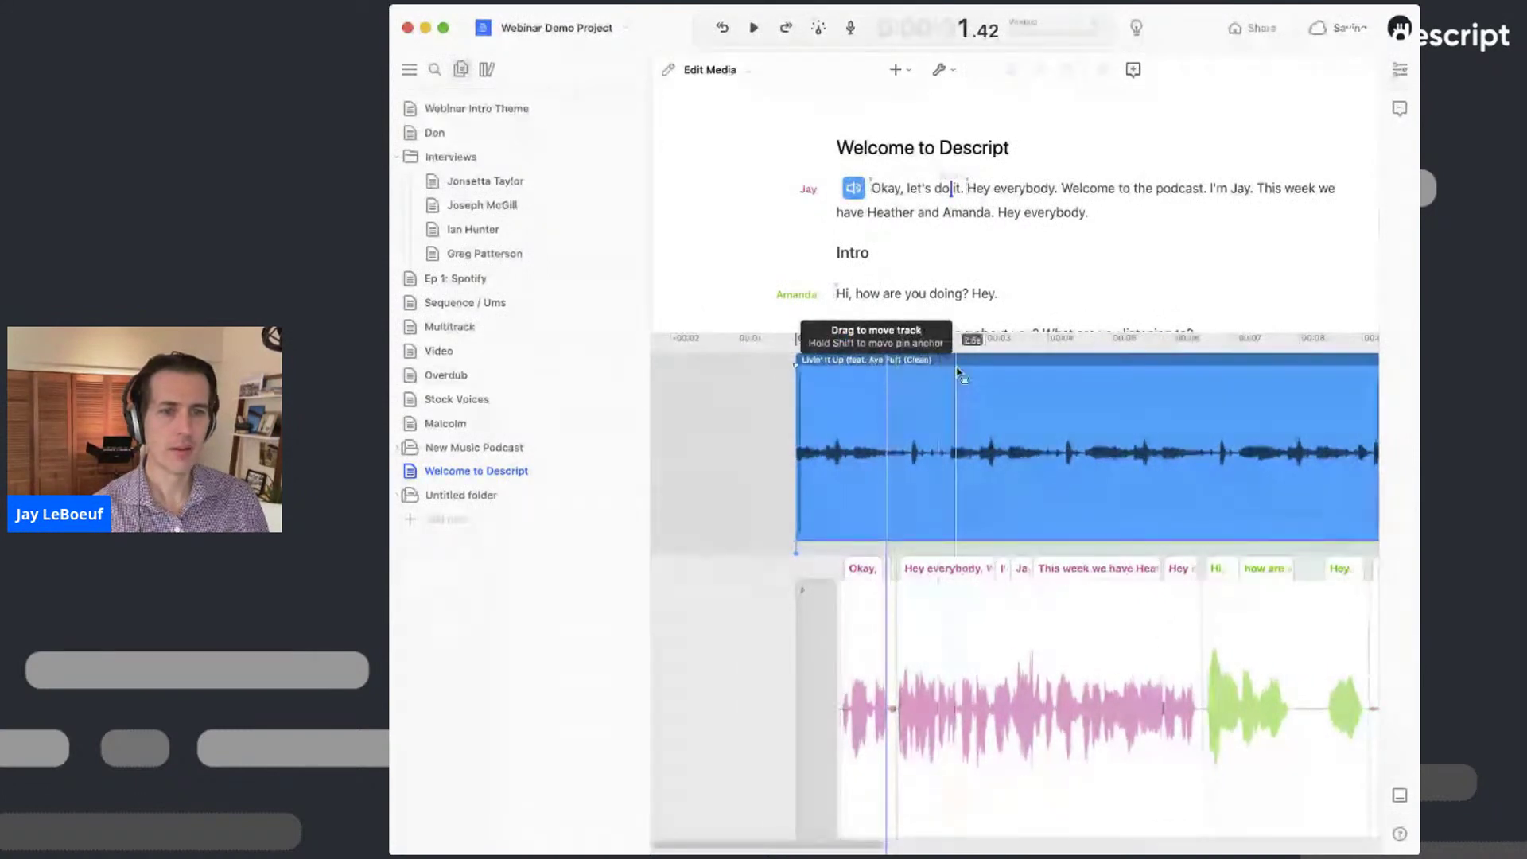
pyautogui.moveTo(998, 364); pyautogui.dragTo(832, 548)
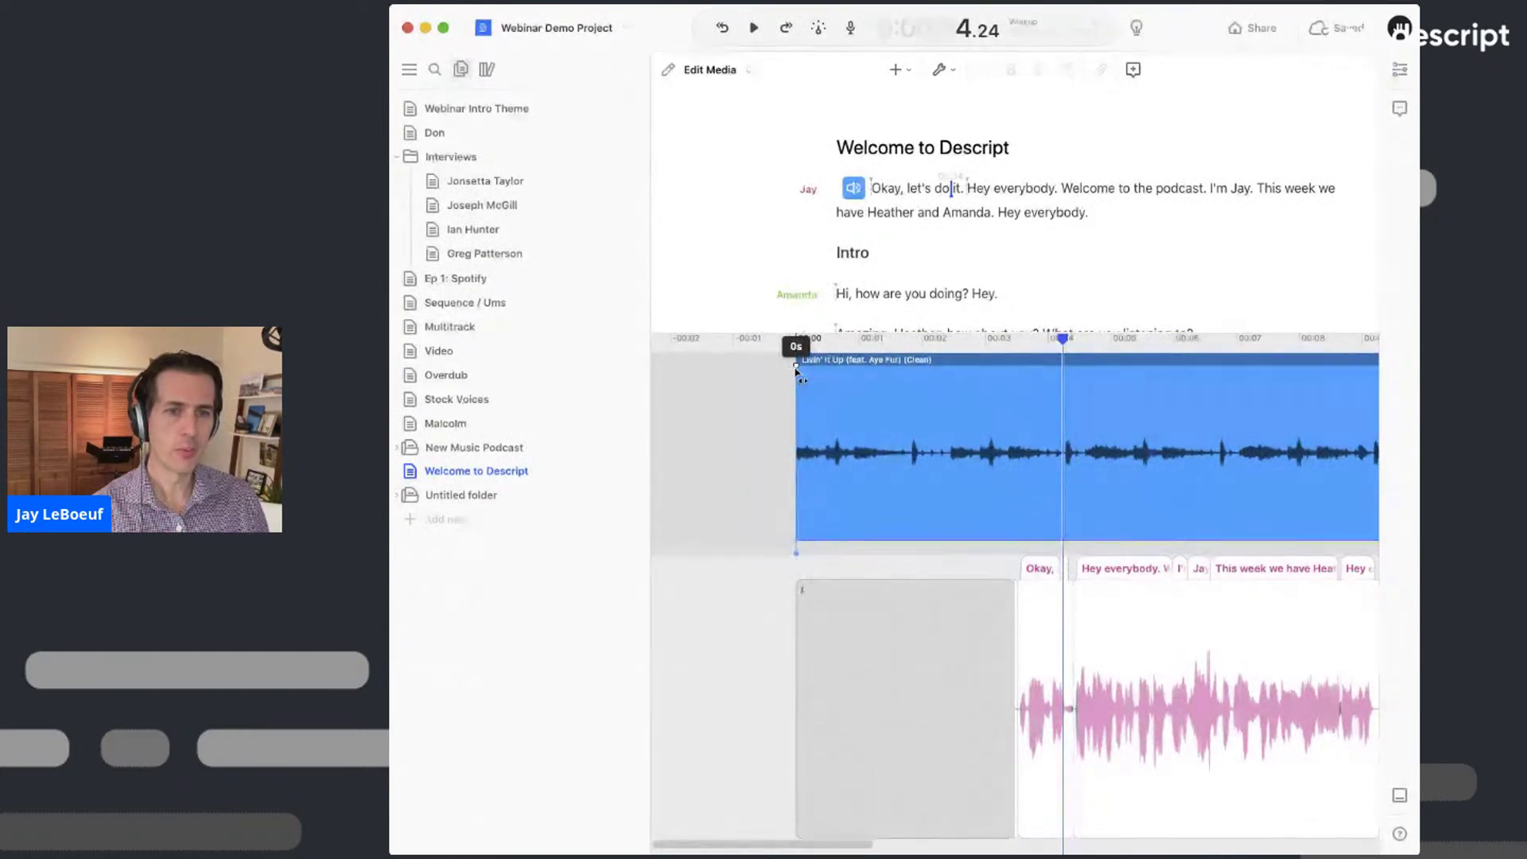
pyautogui.moveTo(809, 368)
pyautogui.mouseDown()
pyautogui.moveTo(901, 383)
pyautogui.moveTo(885, 383)
pyautogui.mouseUp()
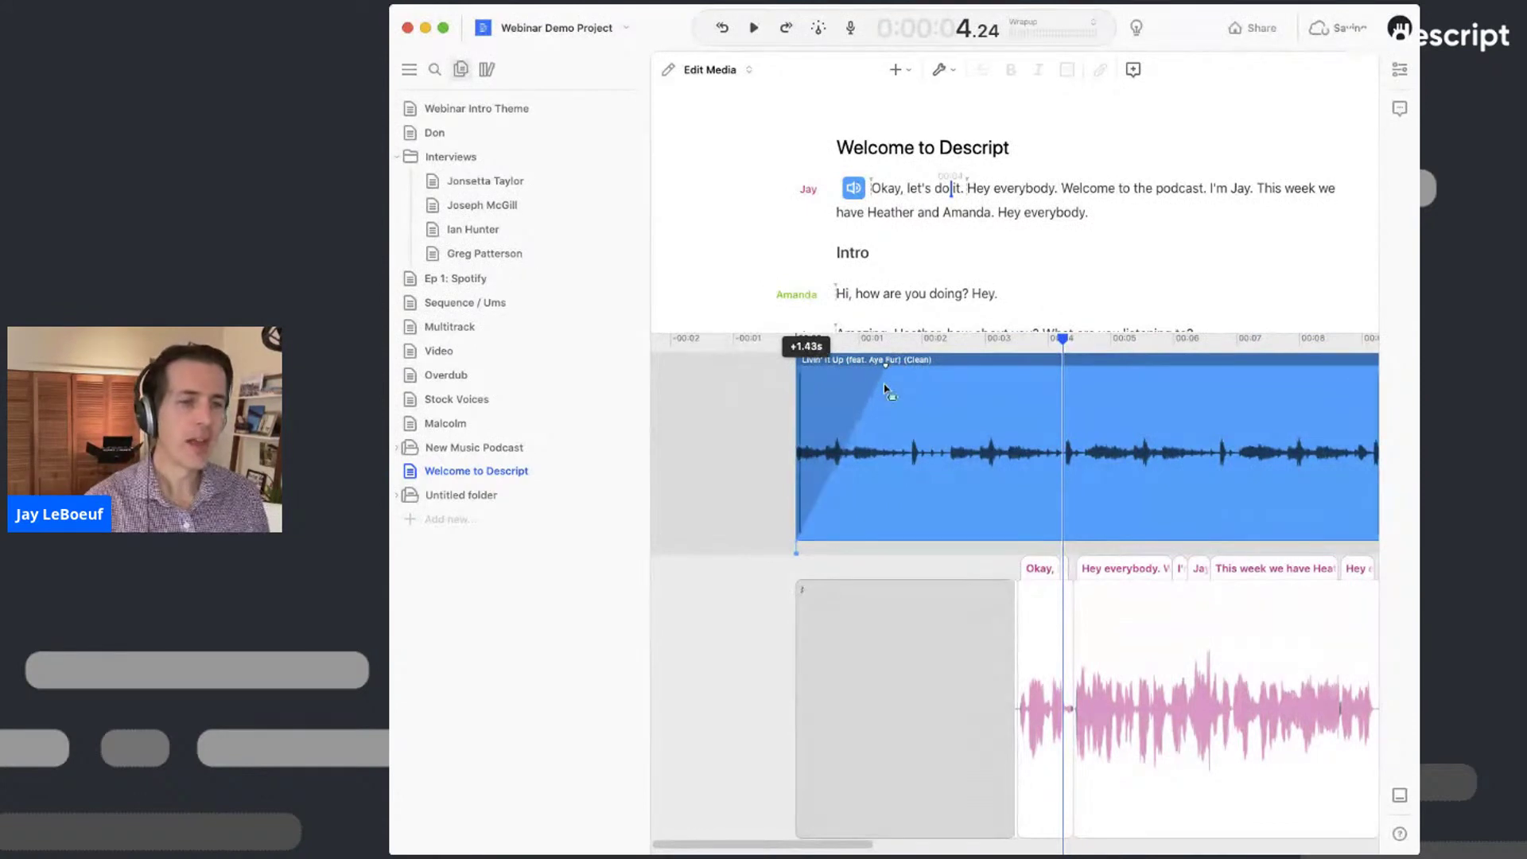
# - Play the transition from about 3.1 s, where the speech enters over the music
pyautogui.hscroll(5, 1057, 454)
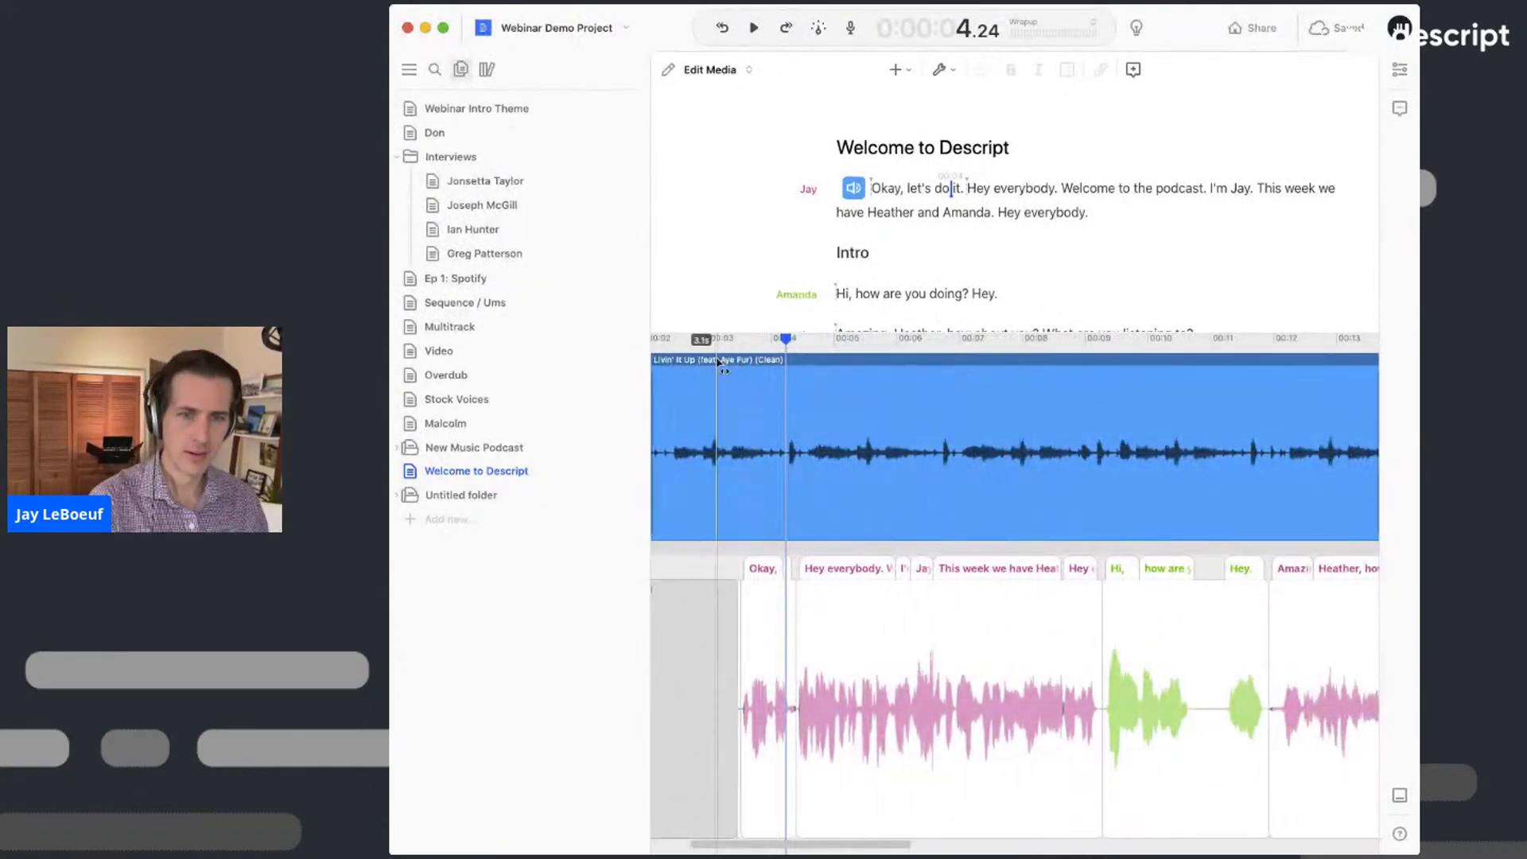
pyautogui.click(718, 342)
pyautogui.press('space')
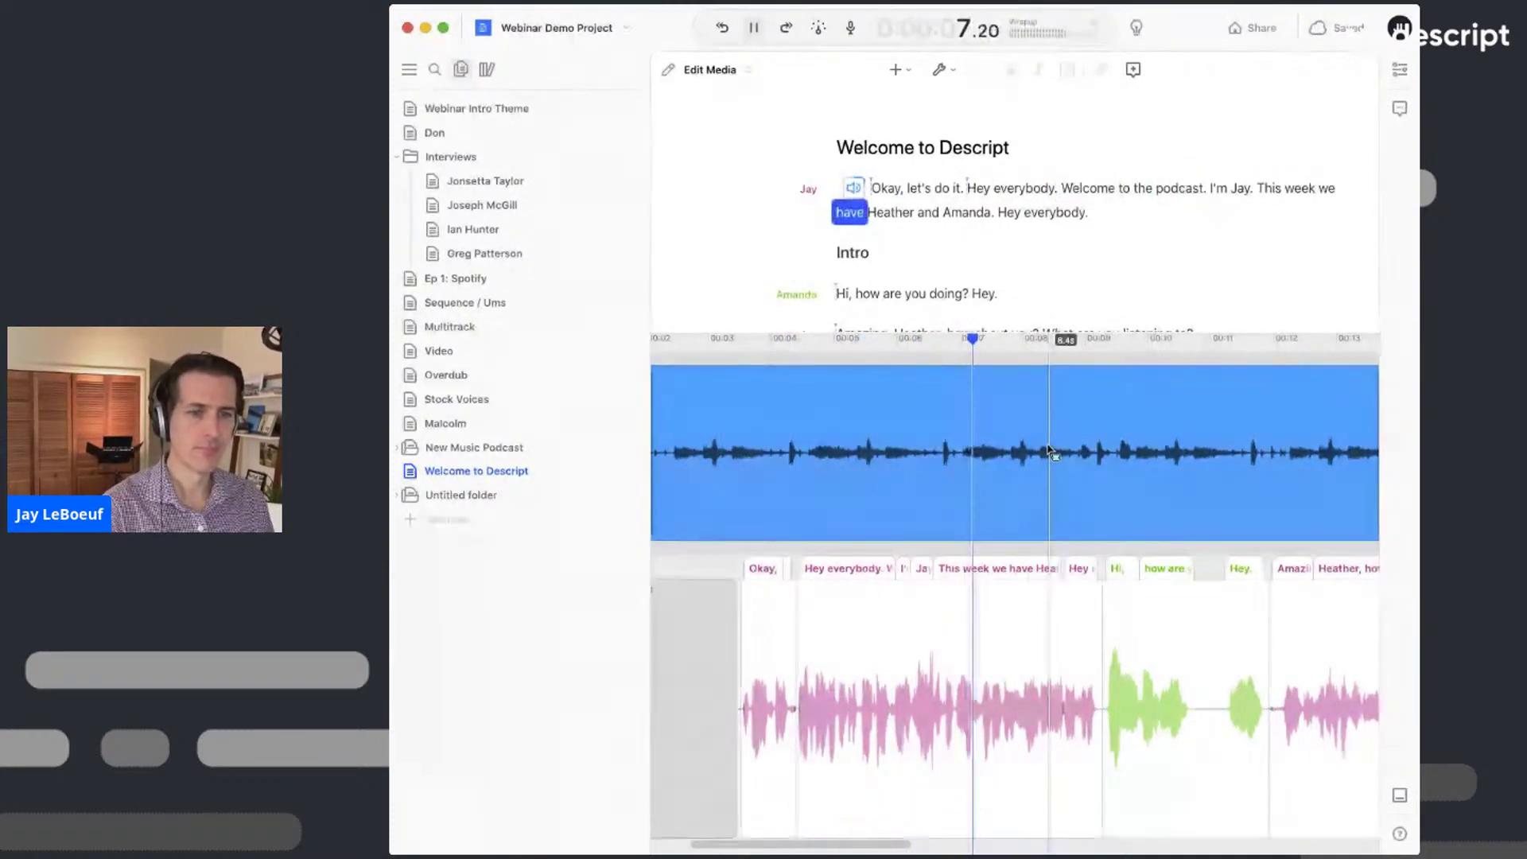
pyautogui.press('space')
# - Add four volume keyframes to the music clip at about 5.8, 9.1, 12.5 and 17 s
pyautogui.rightClick(886, 421)
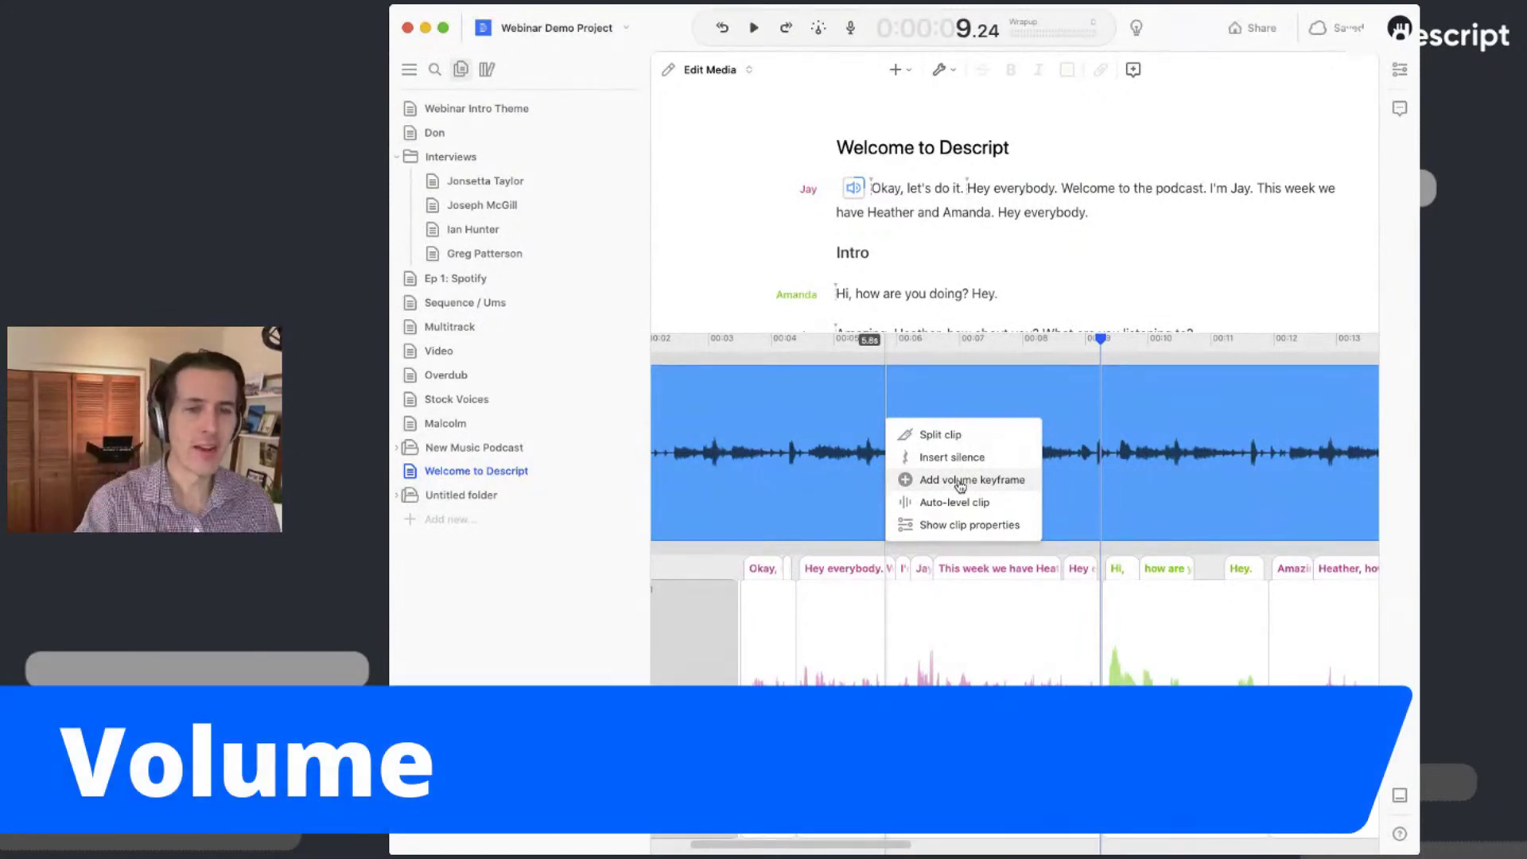
pyautogui.click(960, 481)
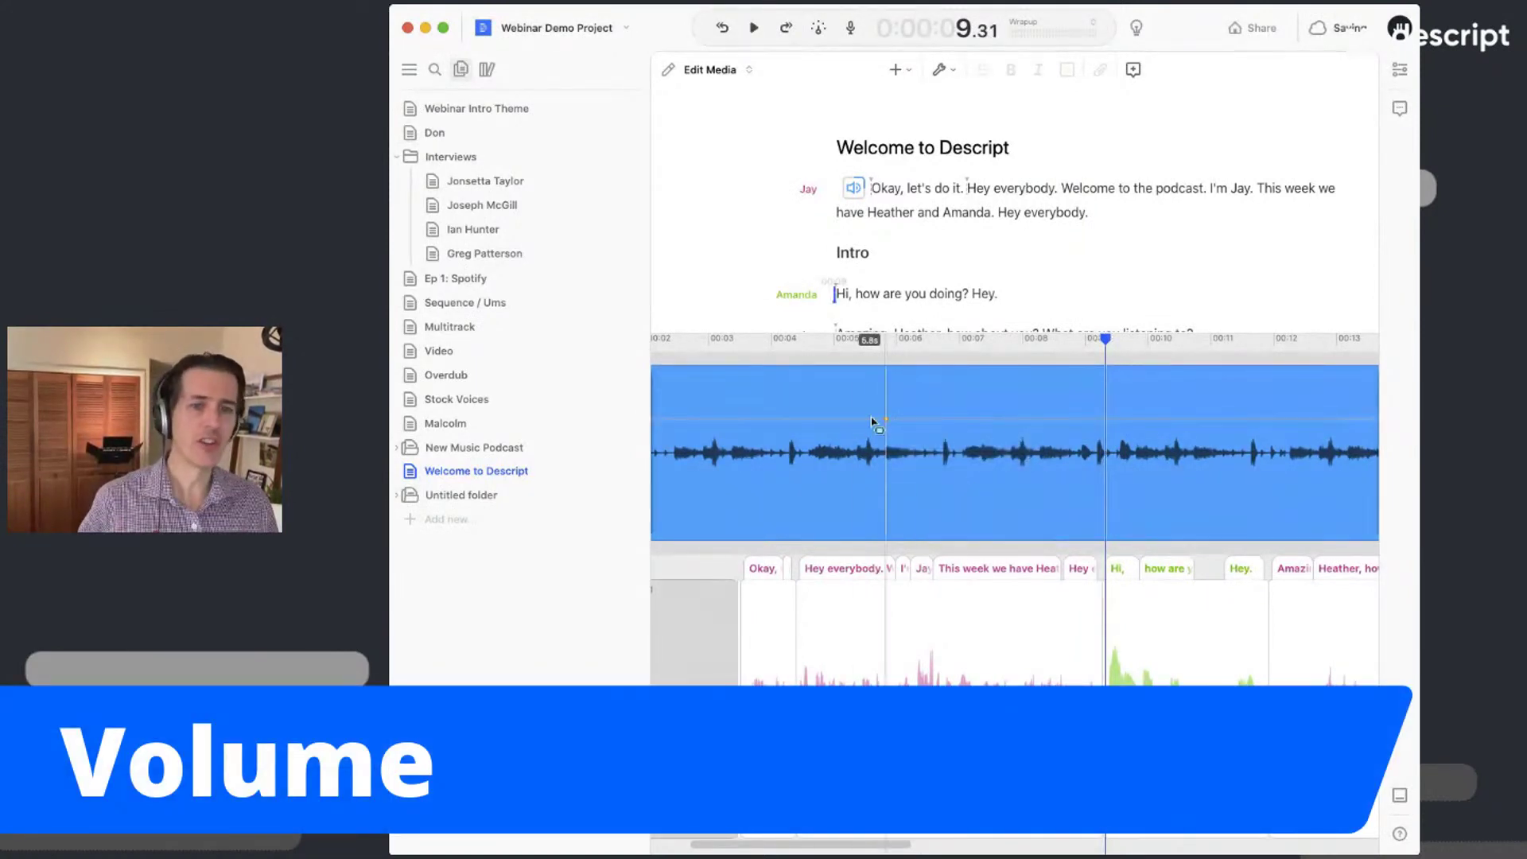
pyautogui.rightClick(1094, 433)
pyautogui.click(1154, 484)
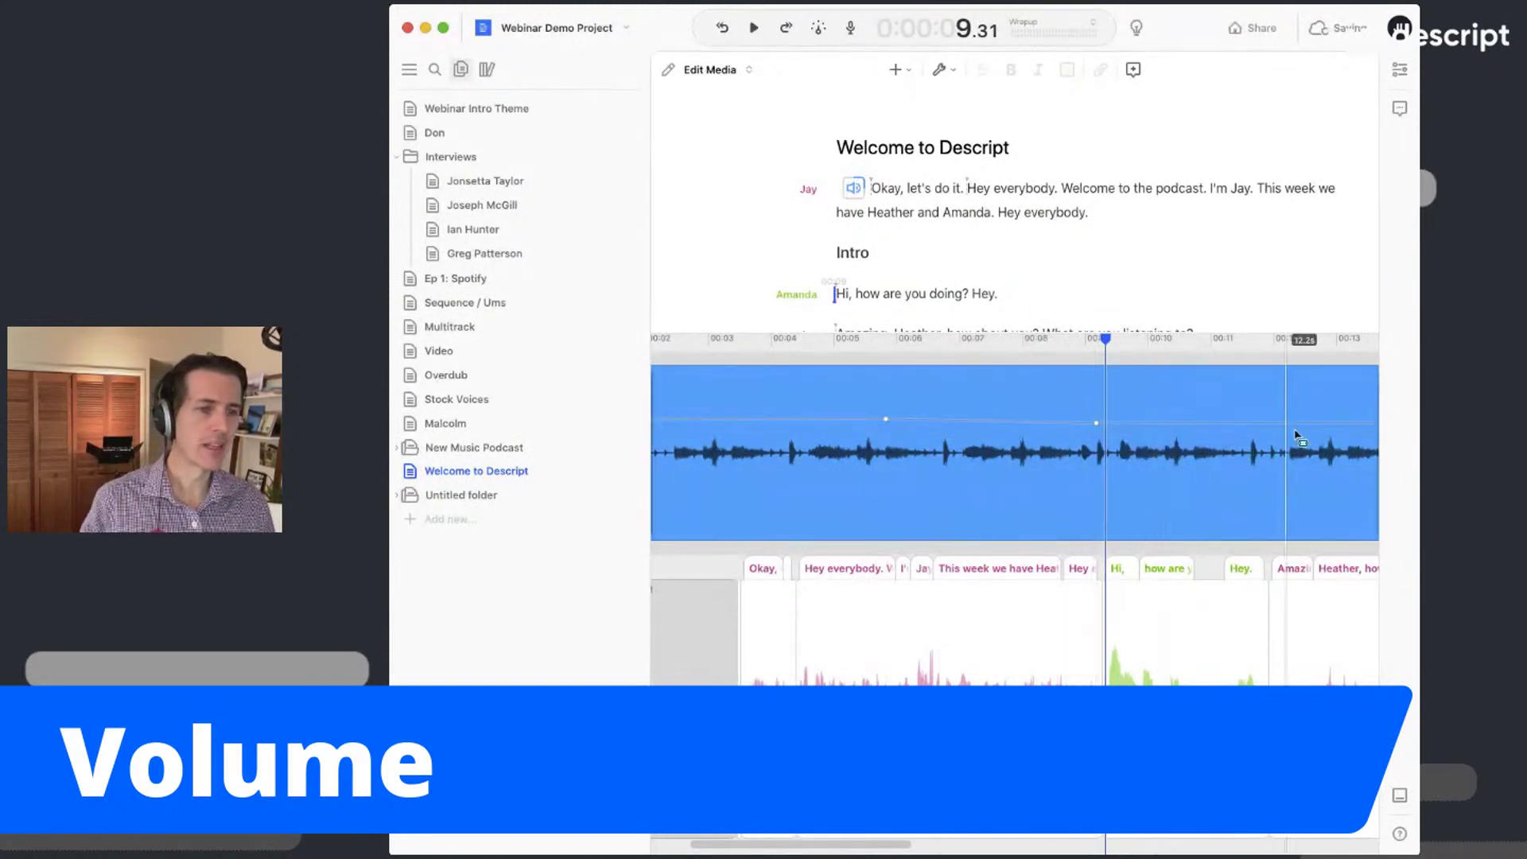
pyautogui.rightClick(1302, 432)
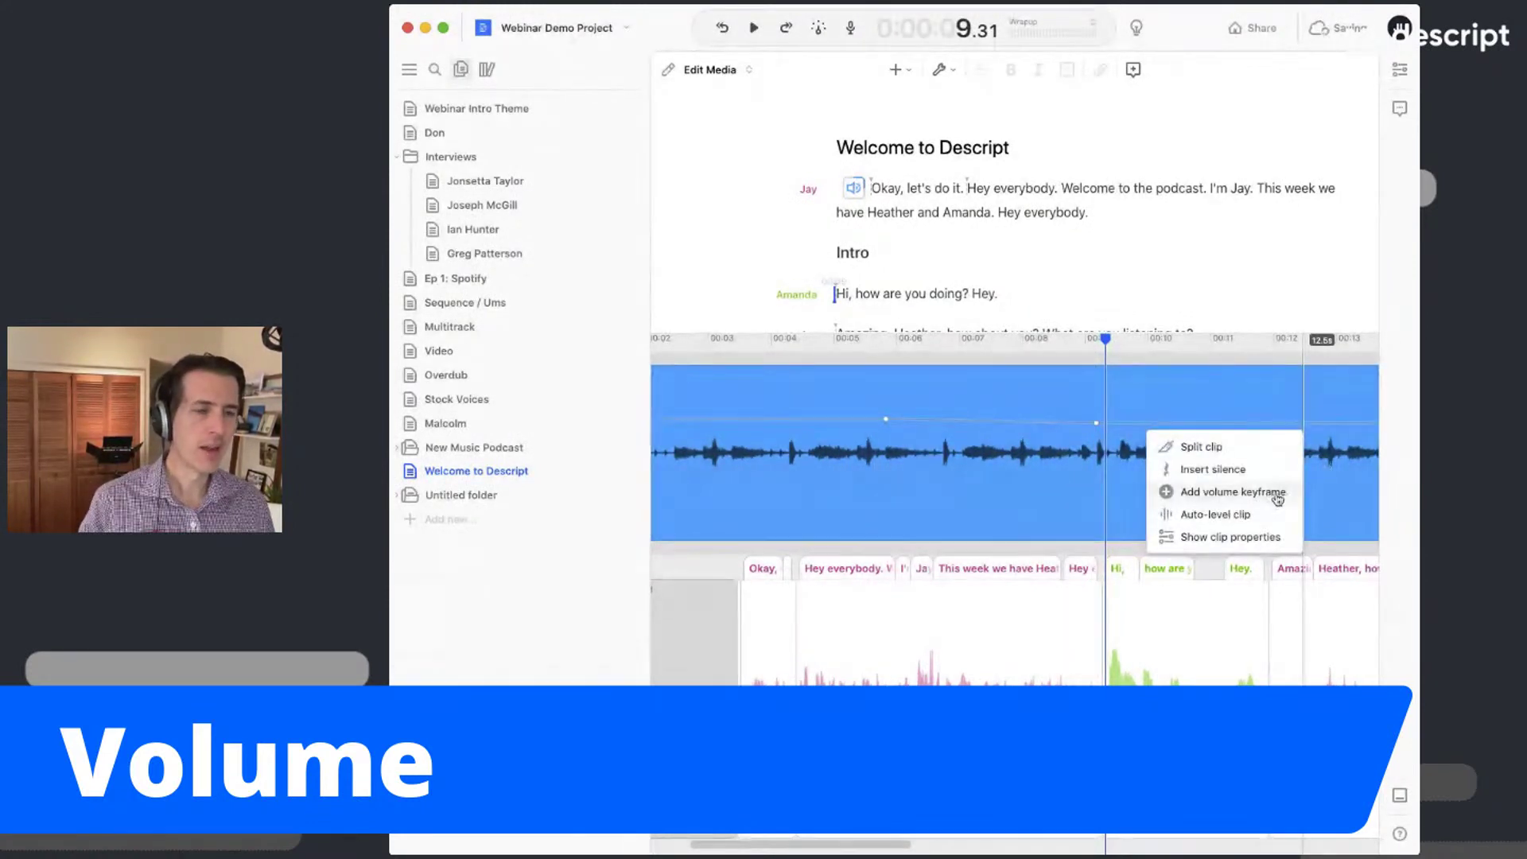
pyautogui.click(1278, 493)
pyautogui.hscroll(5, 1272, 485)
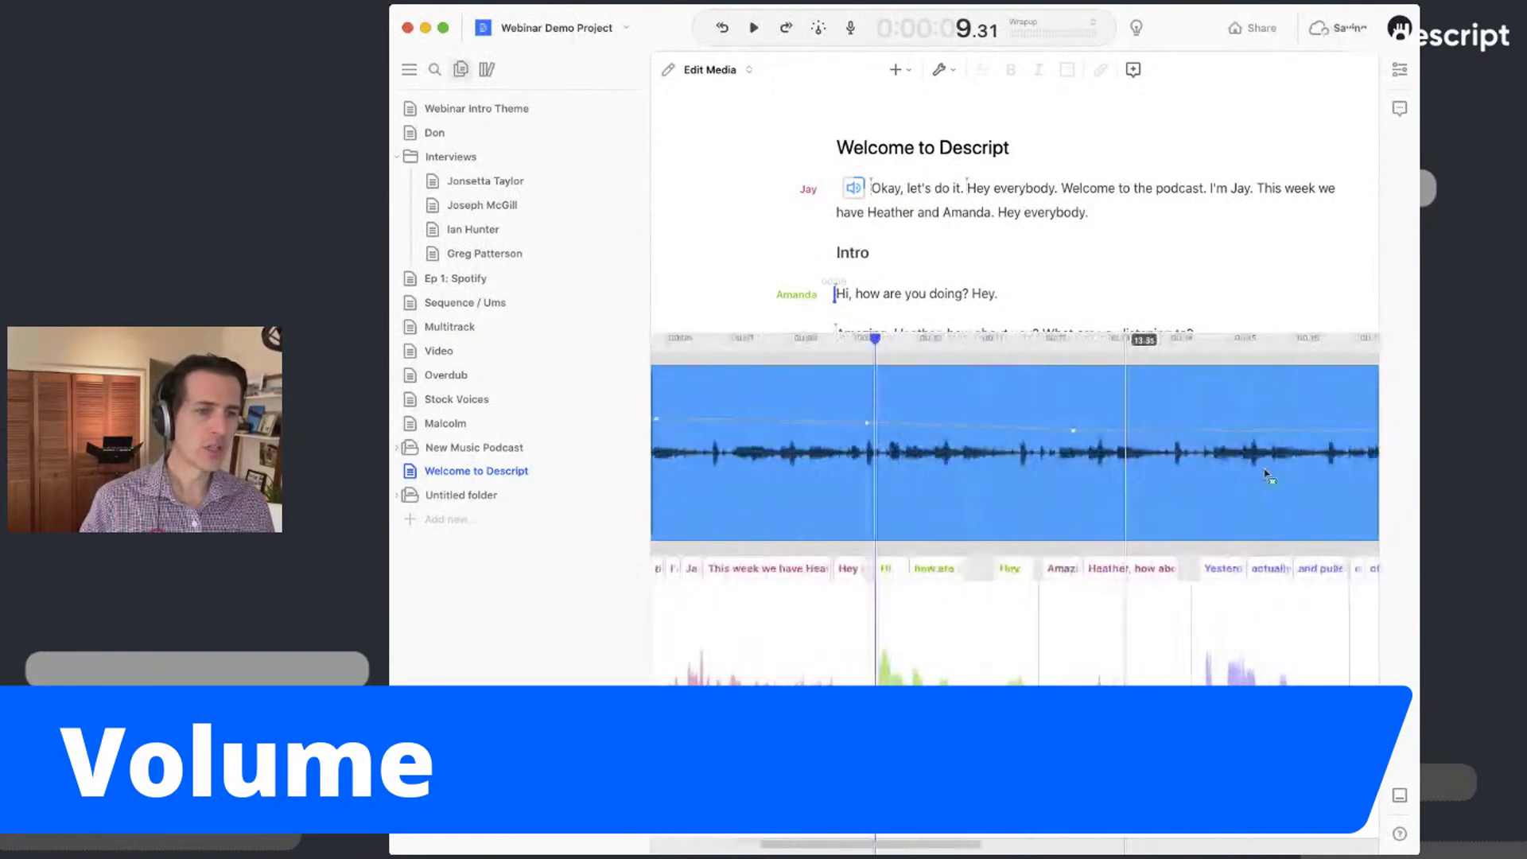
pyautogui.rightClick(1270, 465)
pyautogui.click(1260, 520)
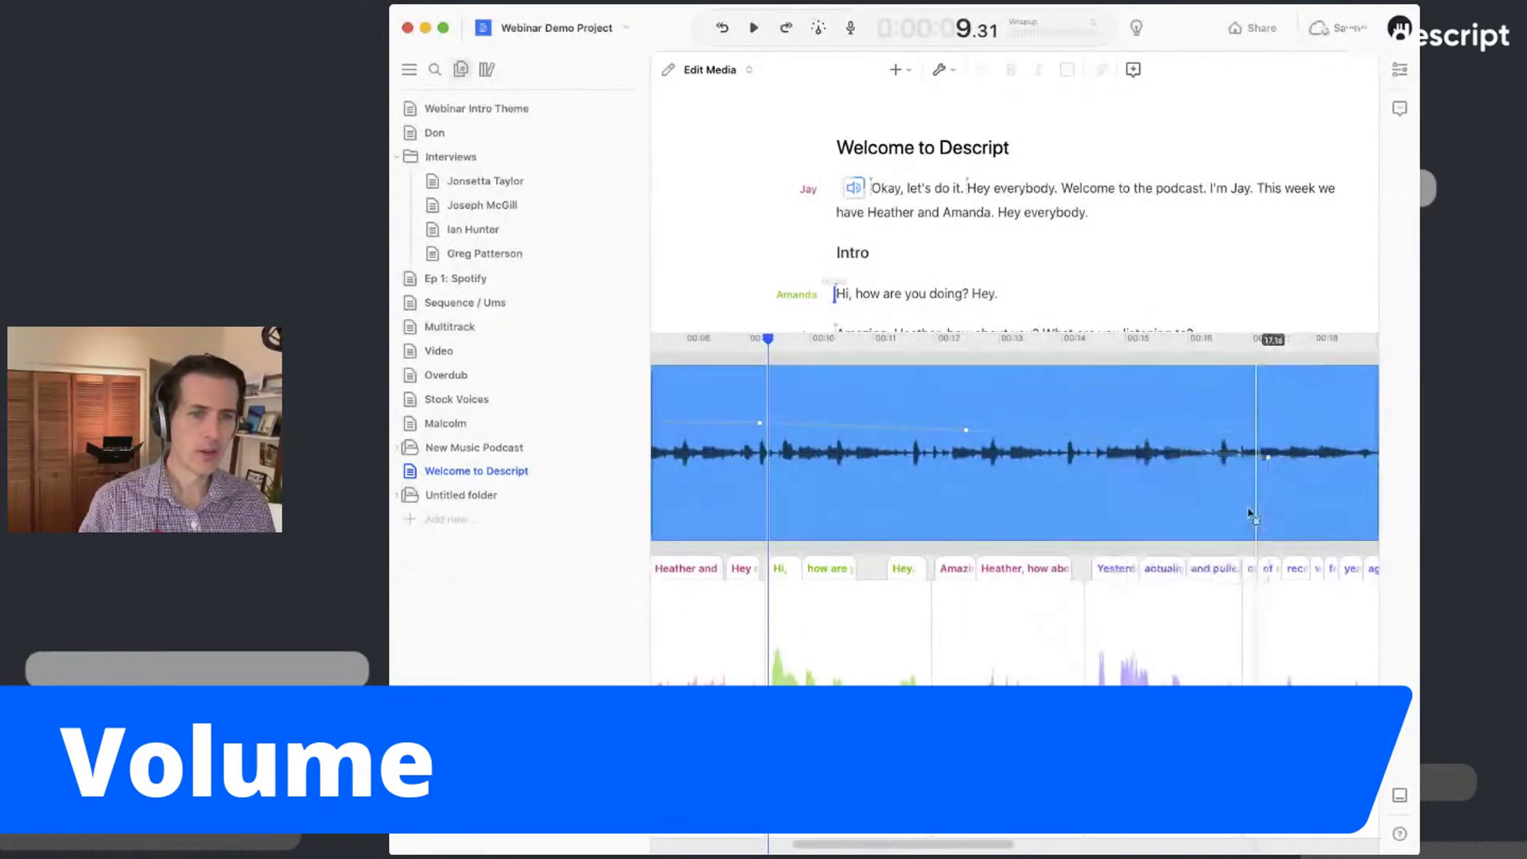
# - Lower the four music volume keyframes progressively, with the last two near the clip's lower edge, so the music fades down under the speech
pyautogui.moveTo(968, 429); pyautogui.dragTo(997, 538)
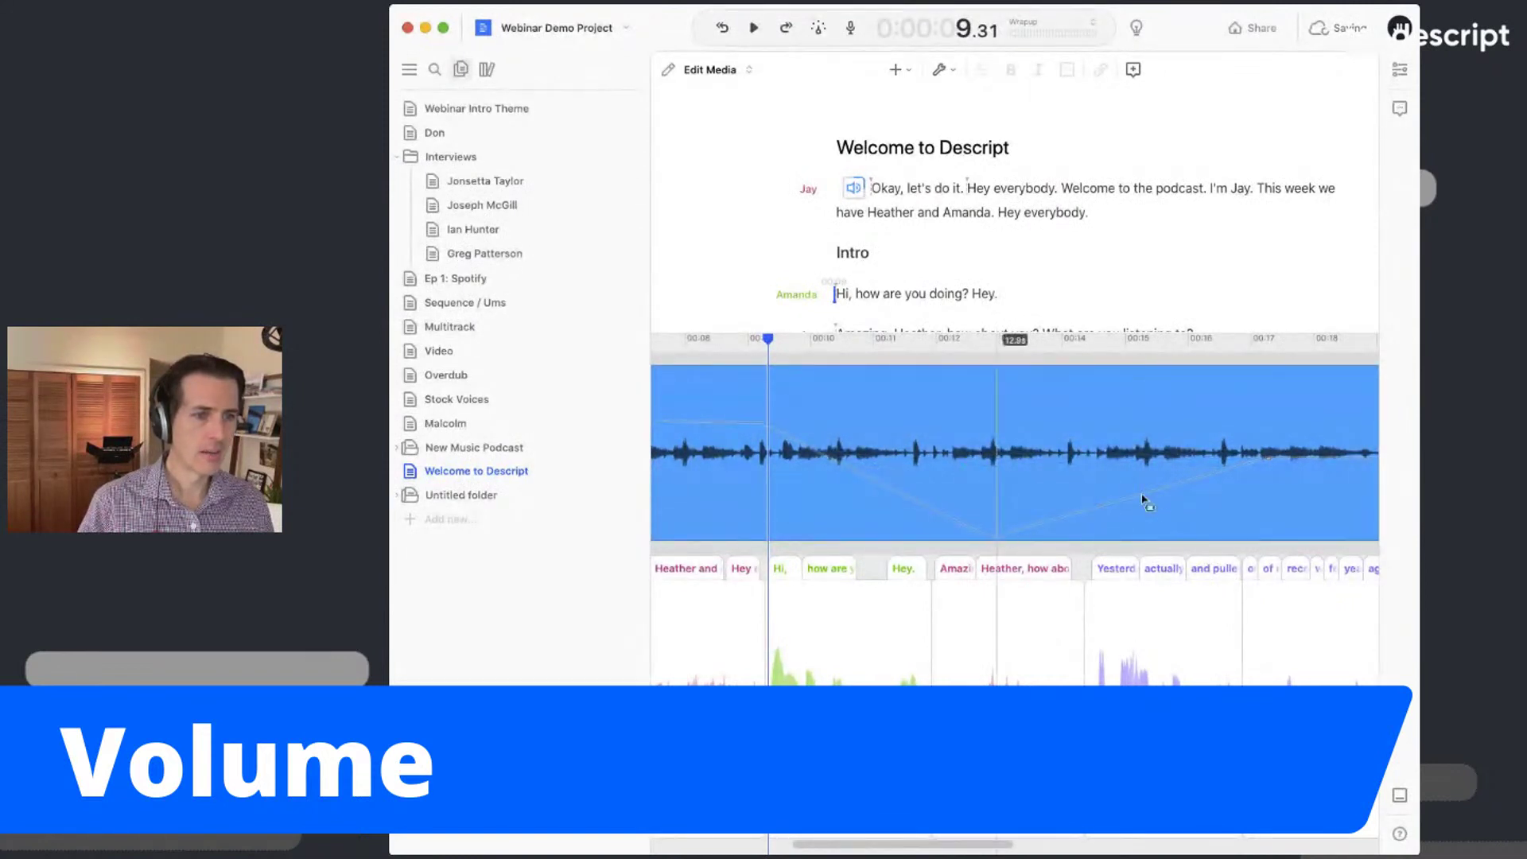
pyautogui.moveTo(1268, 457); pyautogui.dragTo(1360, 539)
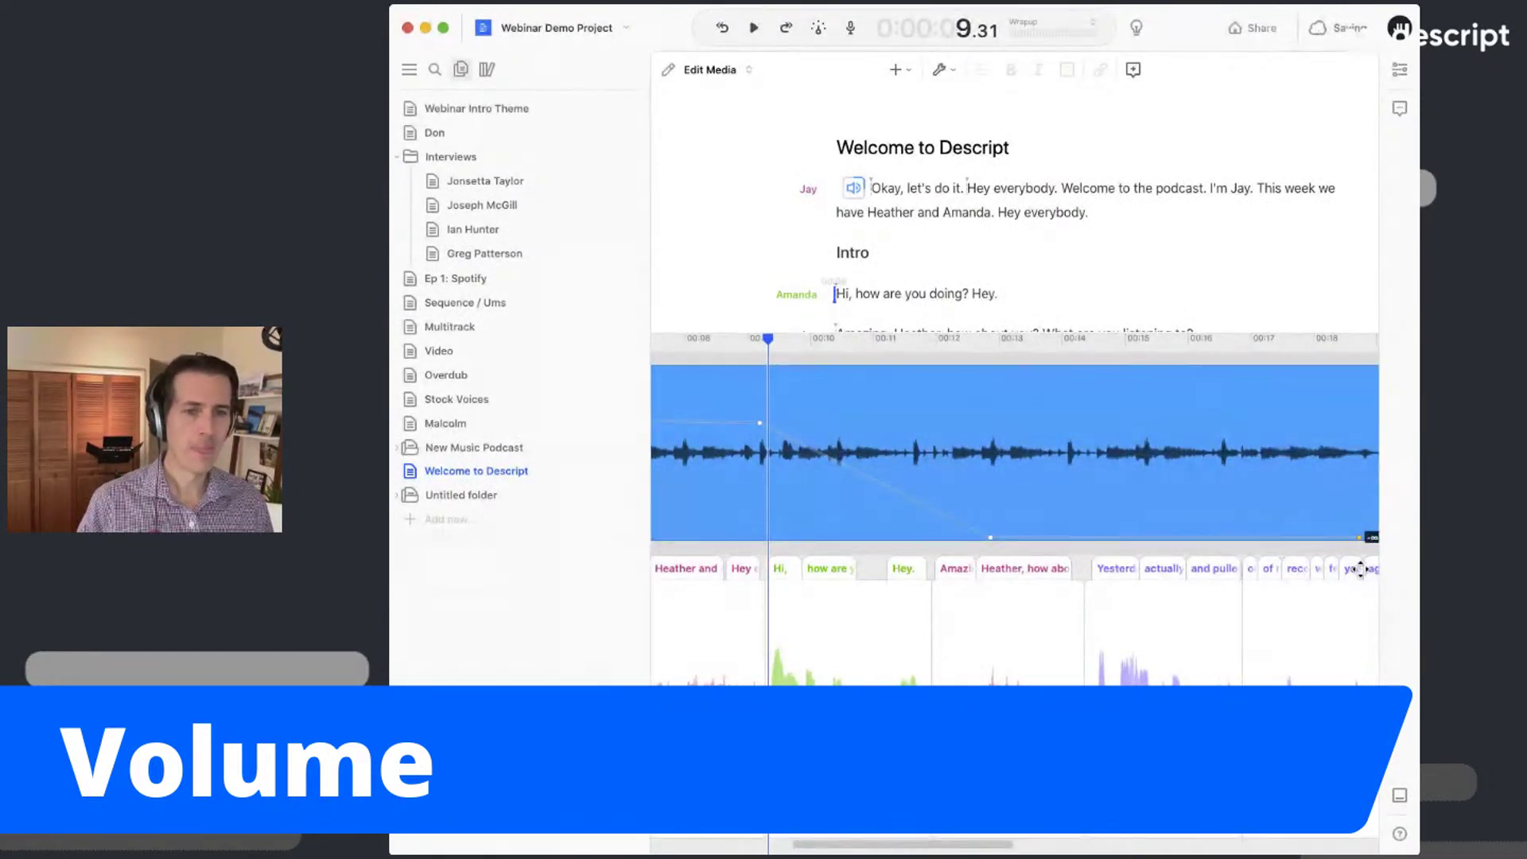
pyautogui.hscroll(-5, 1012, 470)
pyautogui.moveTo(947, 422); pyautogui.dragTo(918, 474)
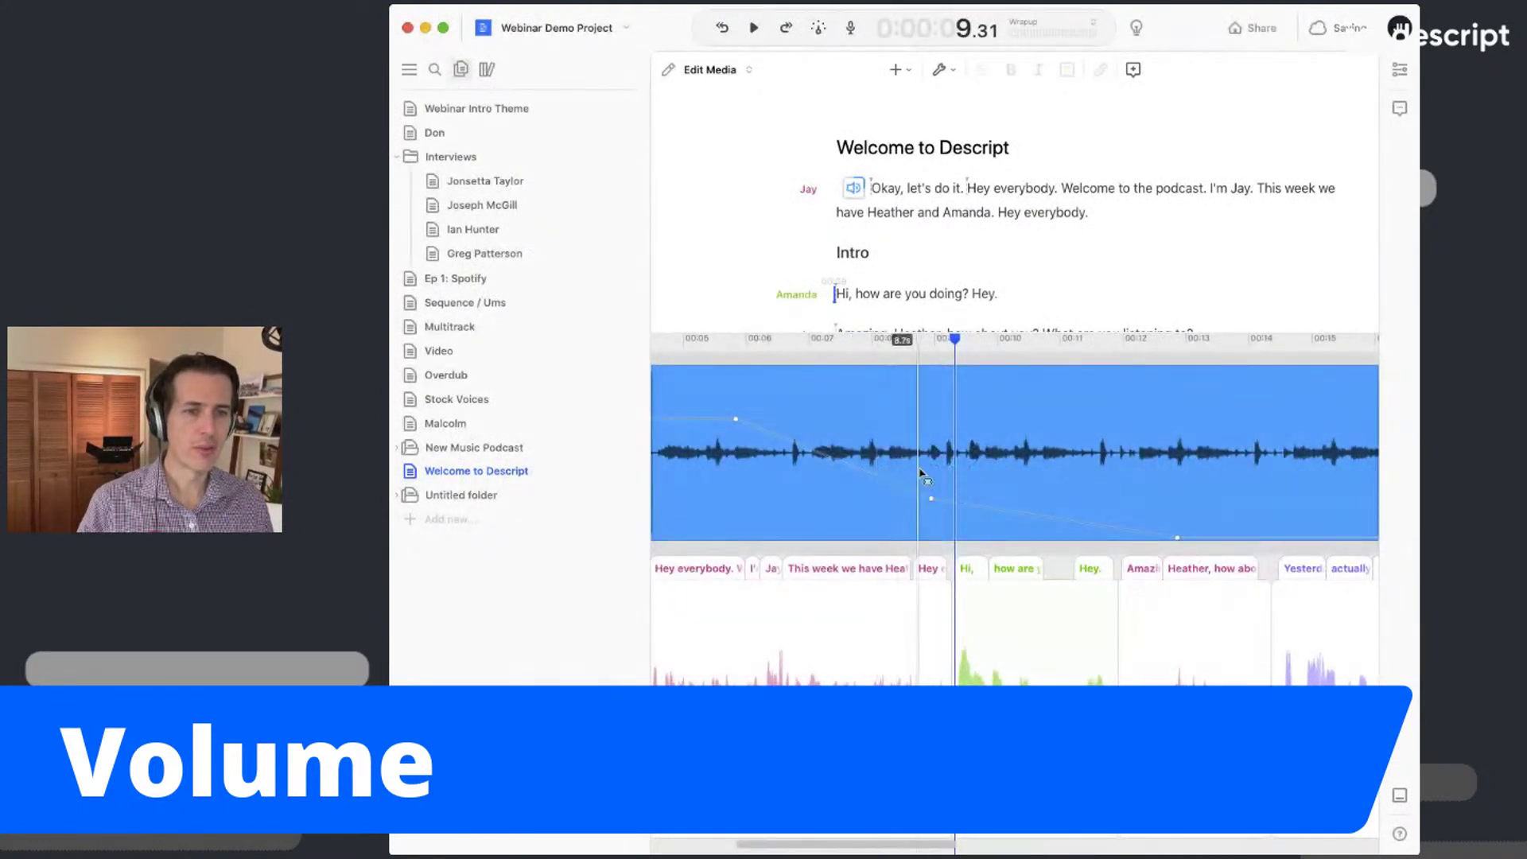
pyautogui.hscroll(-8, 938, 477)
pyautogui.moveTo(1019, 418); pyautogui.dragTo(965, 464)
# - Strike out "Okay, let's do it." at the start of the transcript so it is ignored in the audio
pyautogui.doubleClick(884, 189)
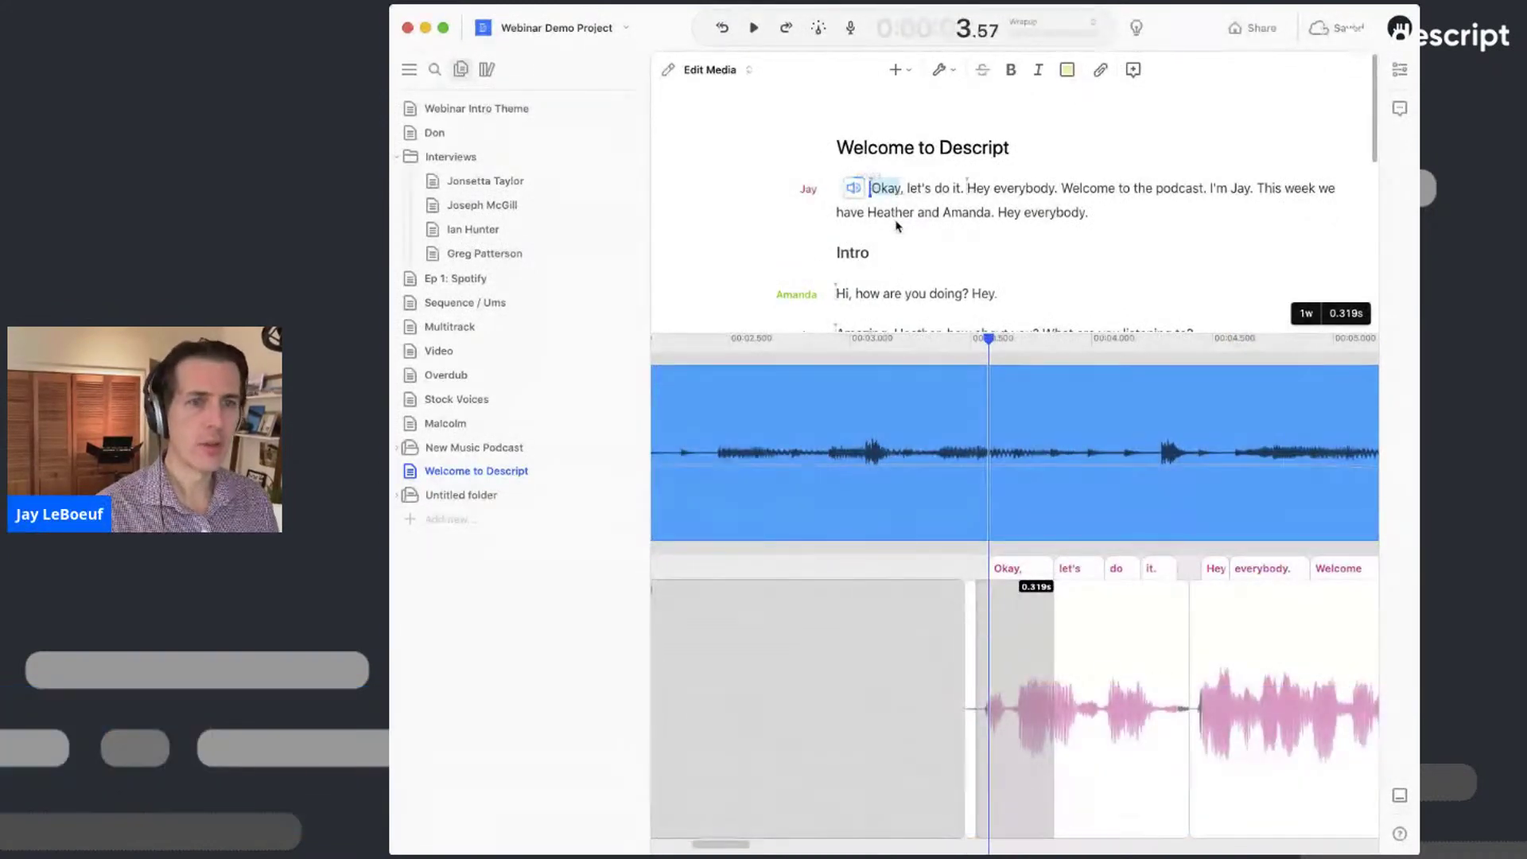
pyautogui.hotkey('shift', 'Right')
pyautogui.hotkey('shift', 'Right')
pyautogui.hotkey('shift', 'Right')
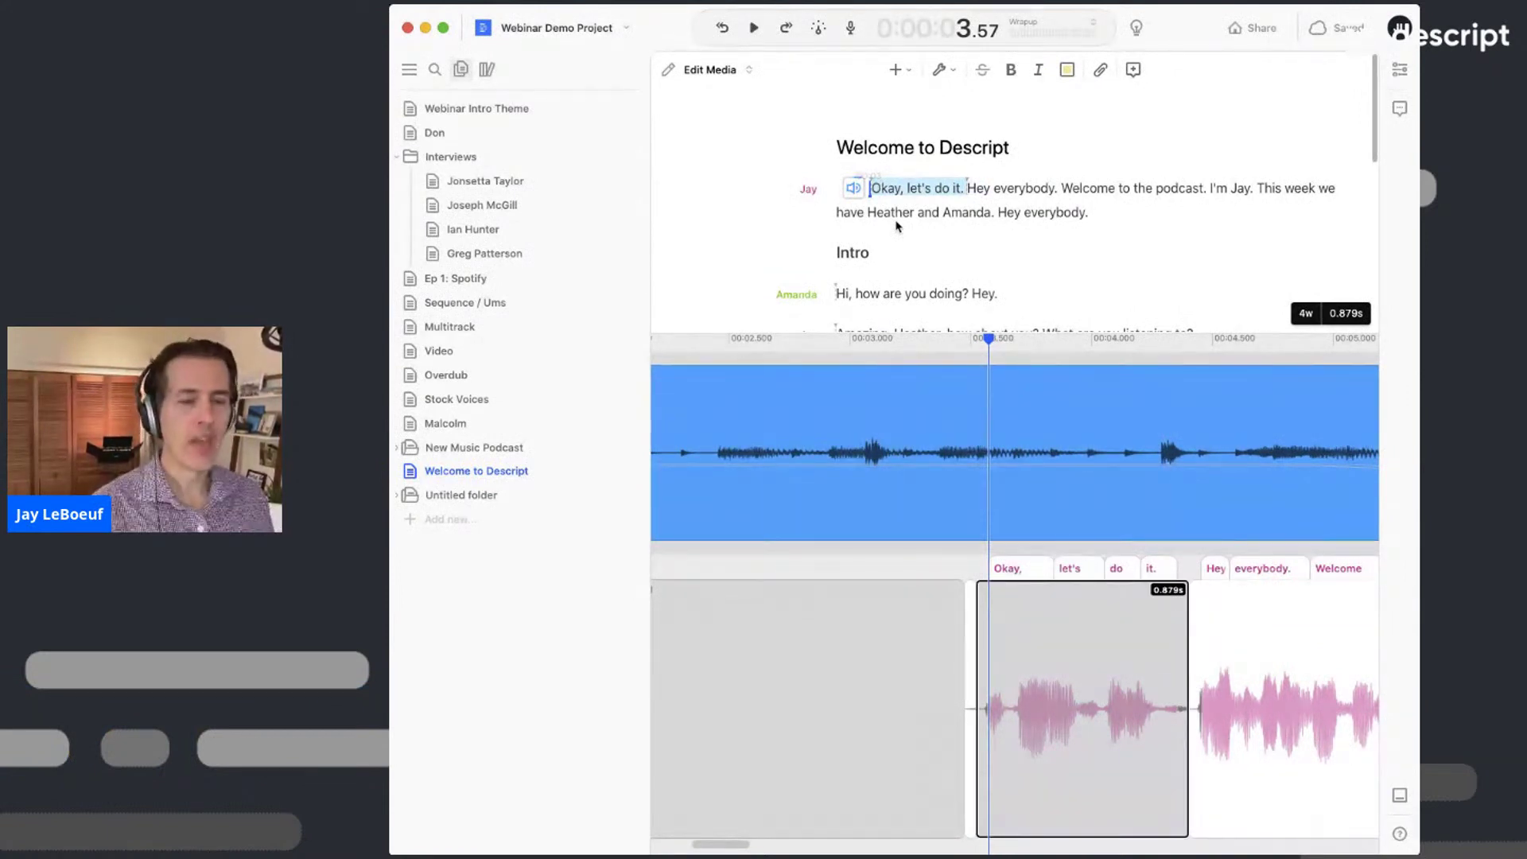
pyautogui.press('super+shift+i')
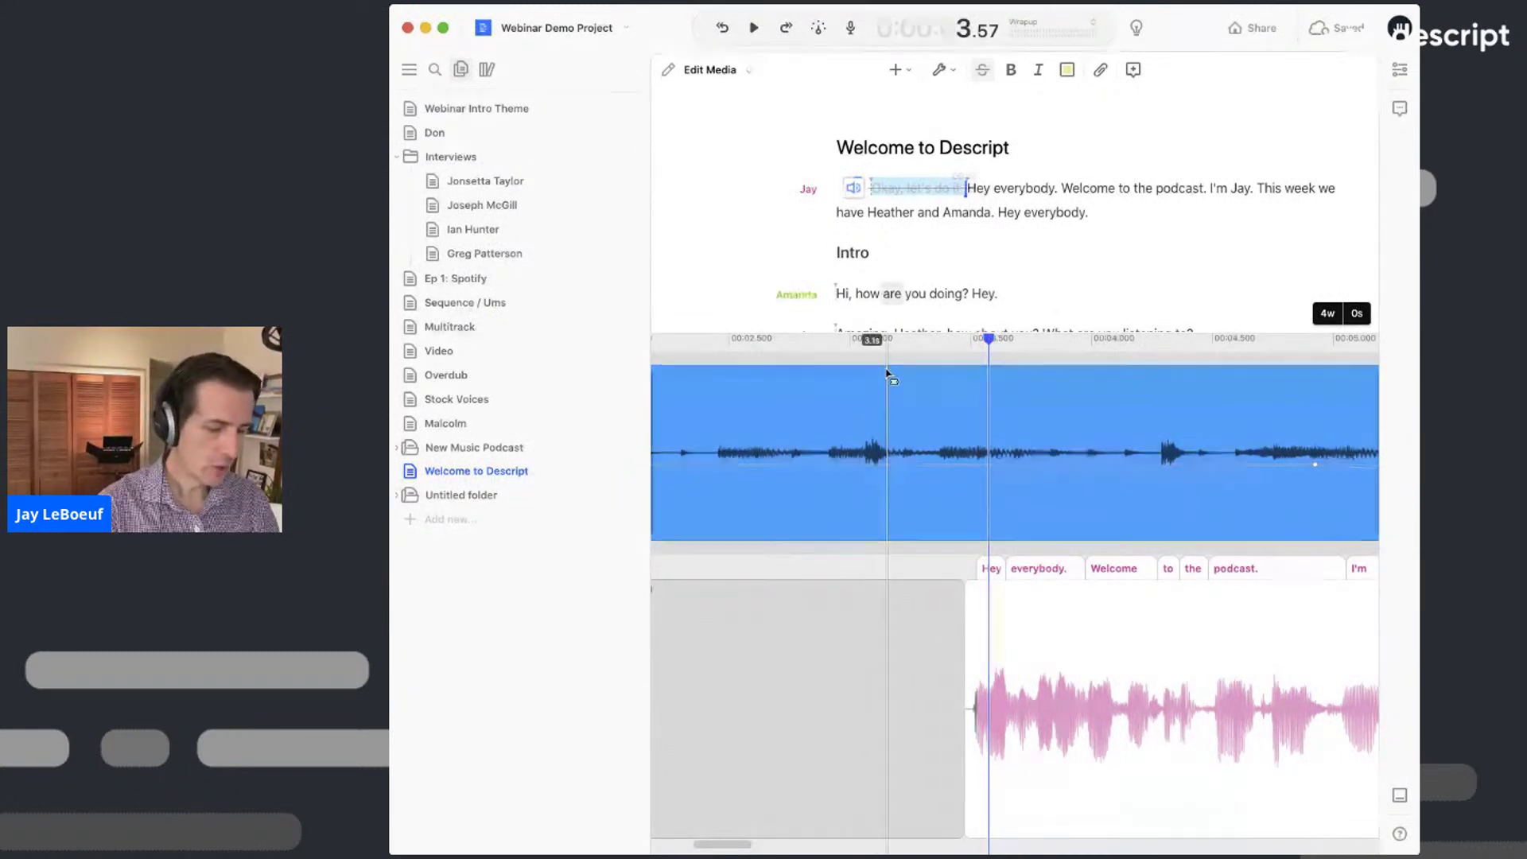
# - Play the composition from 0 seconds into the interview answer to check the music mix, and shrink the timeline to show more transcript
pyautogui.press('super+k')
pyautogui.write('0')
pyautogui.press('Return')
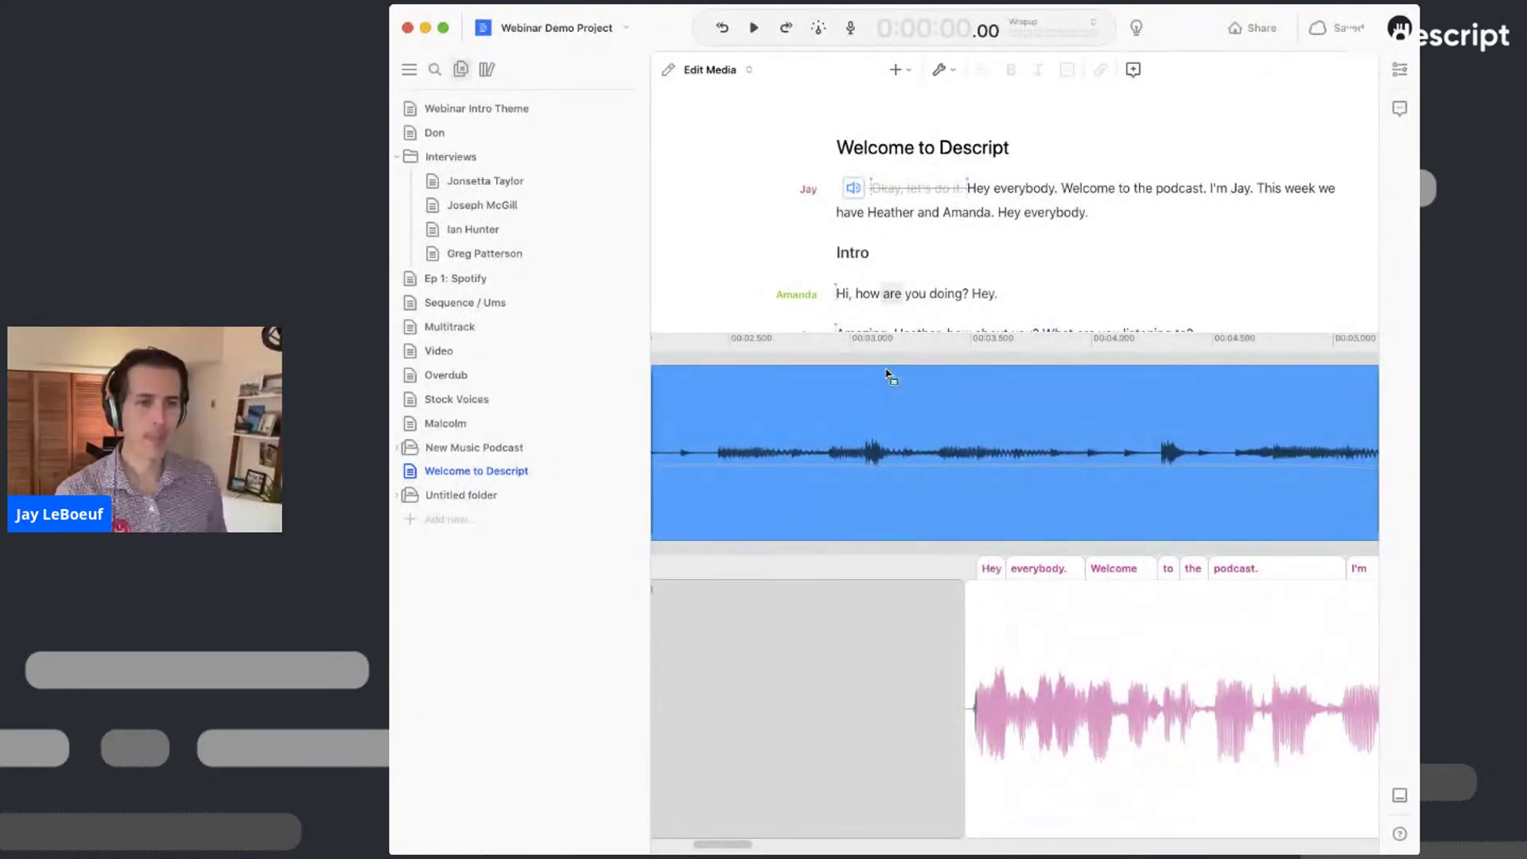
pyautogui.press('space')
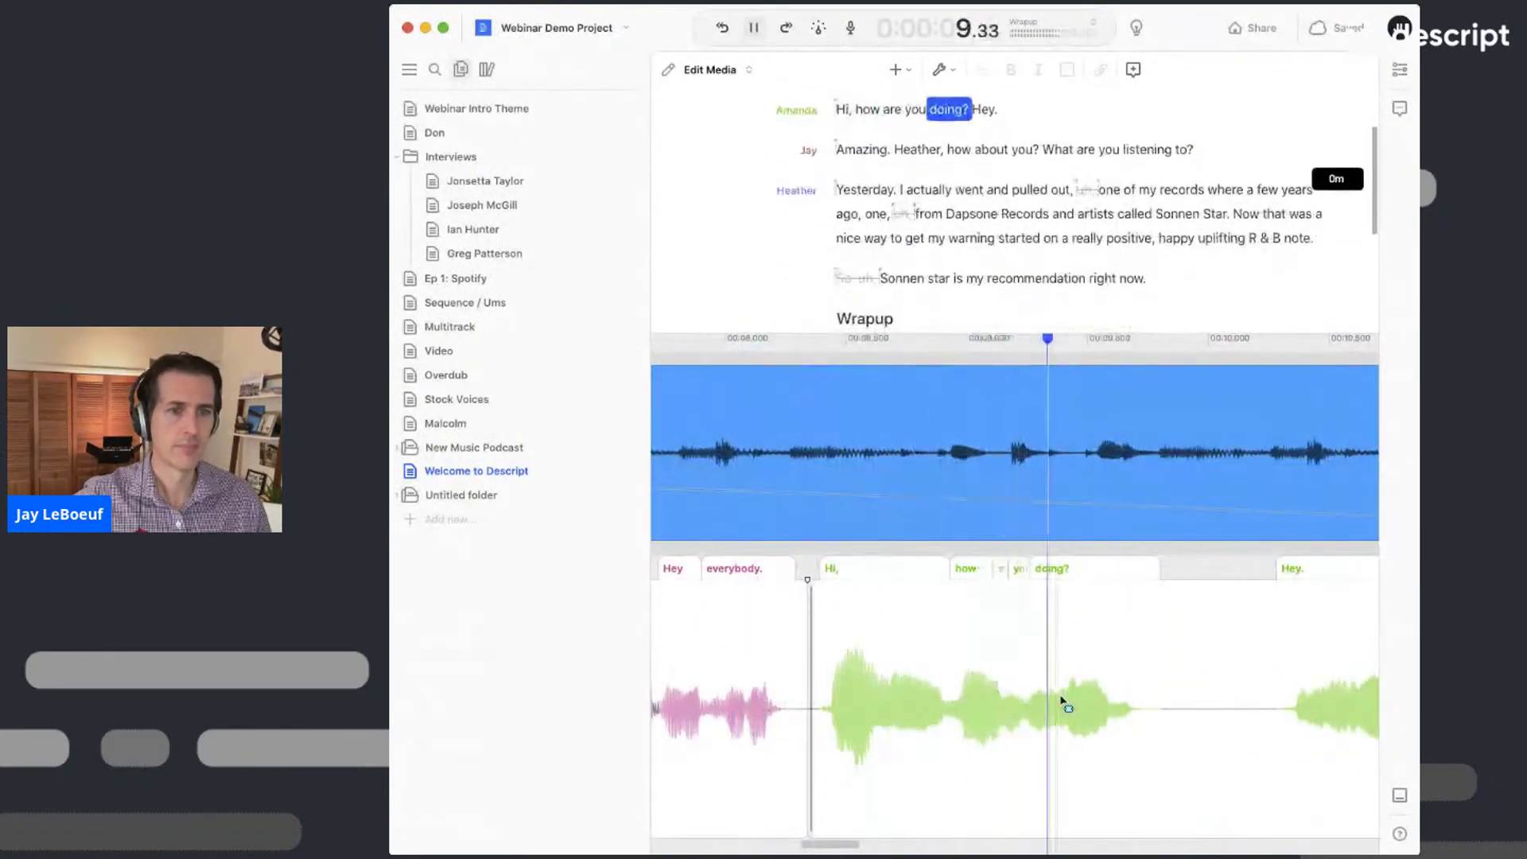
pyautogui.moveTo(1014, 331); pyautogui.dragTo(1015, 567)
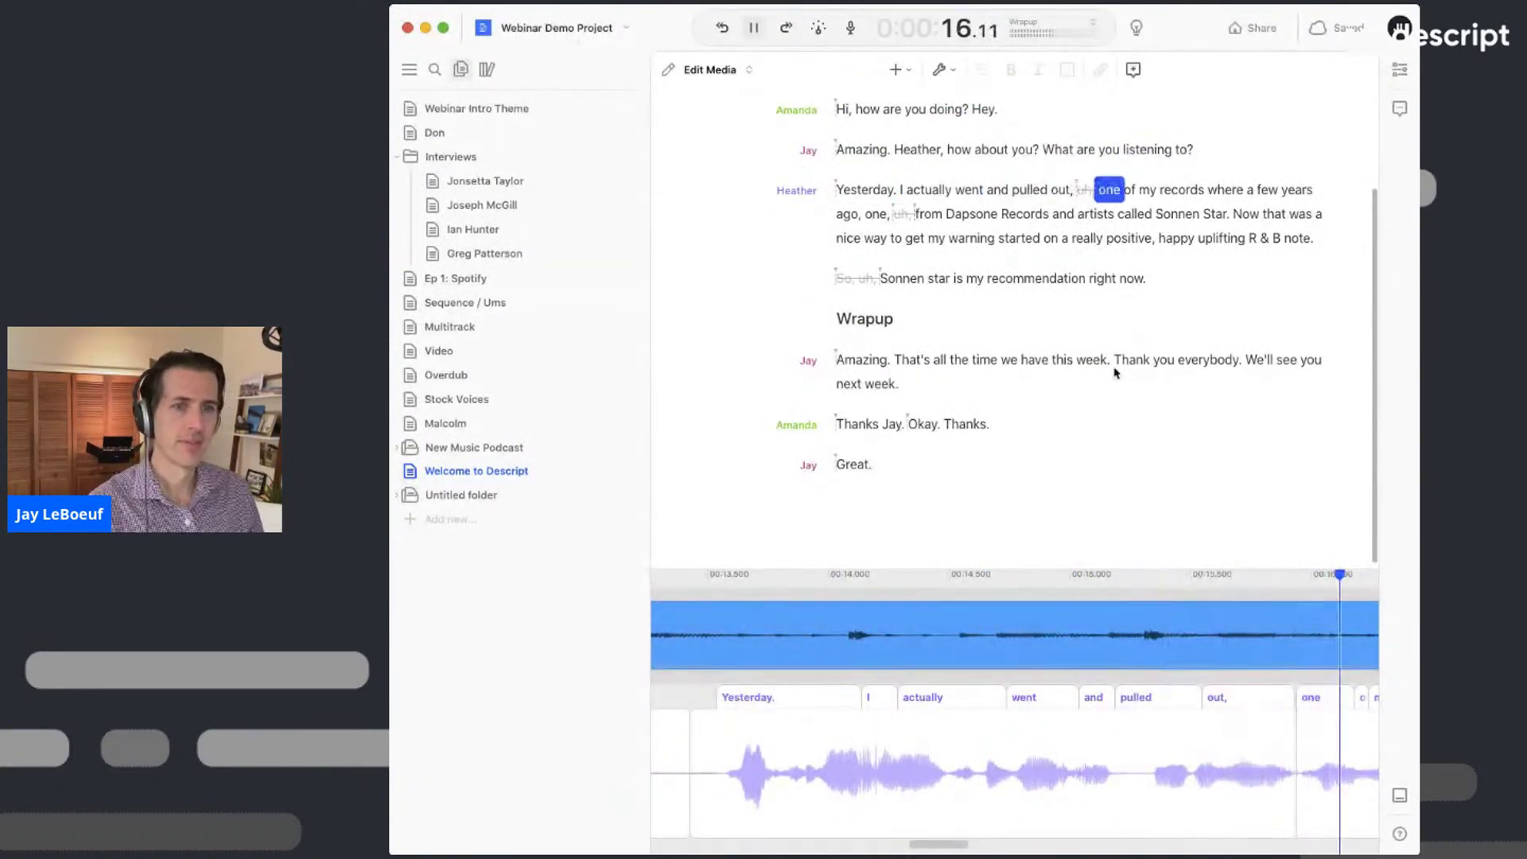
pyautogui.press('space')
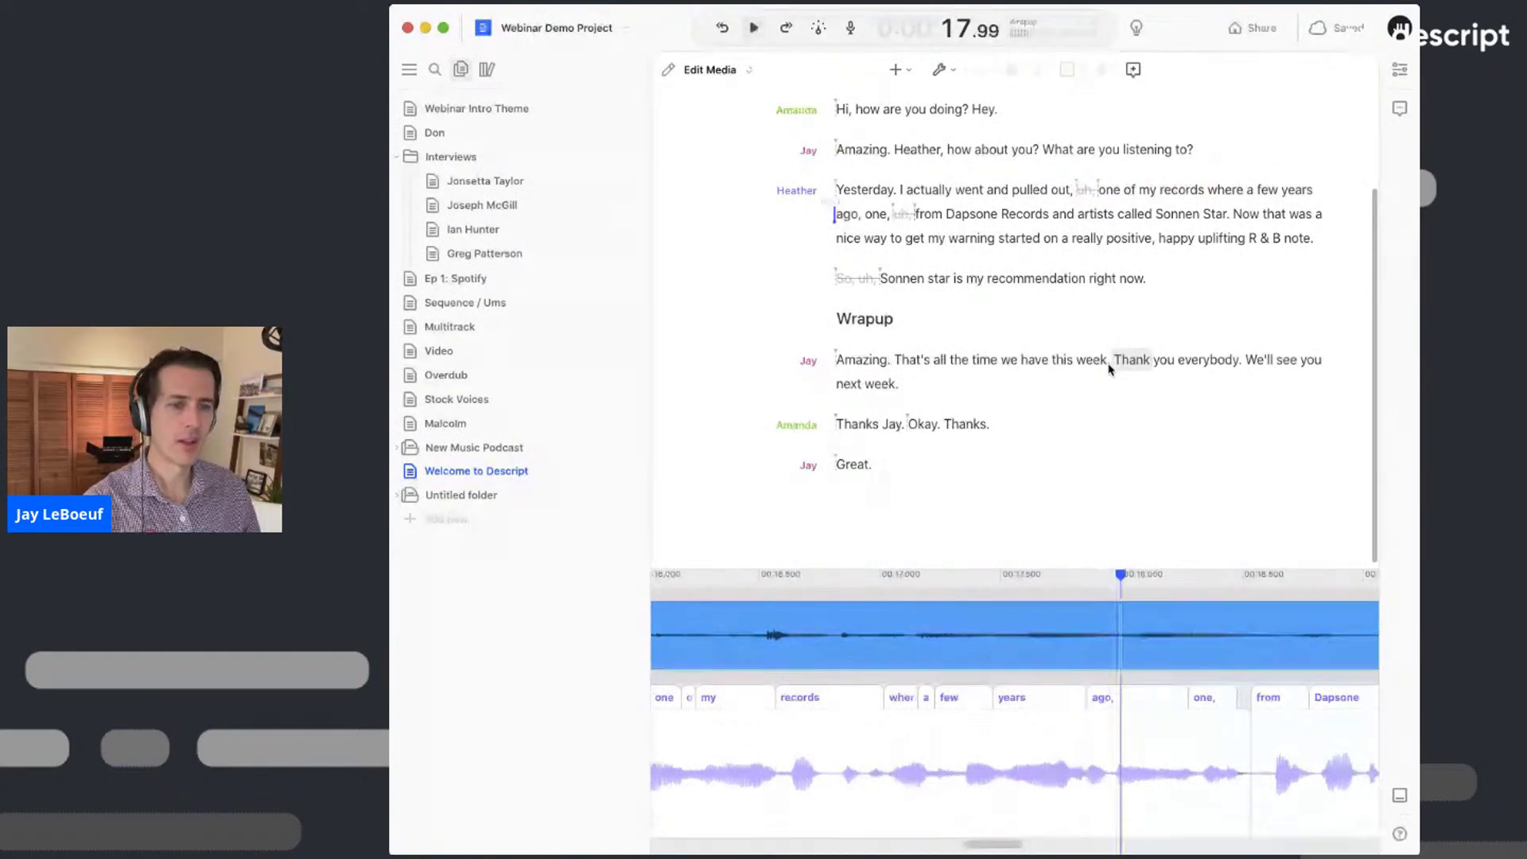
pyautogui.hscroll(10, 1157, 648)
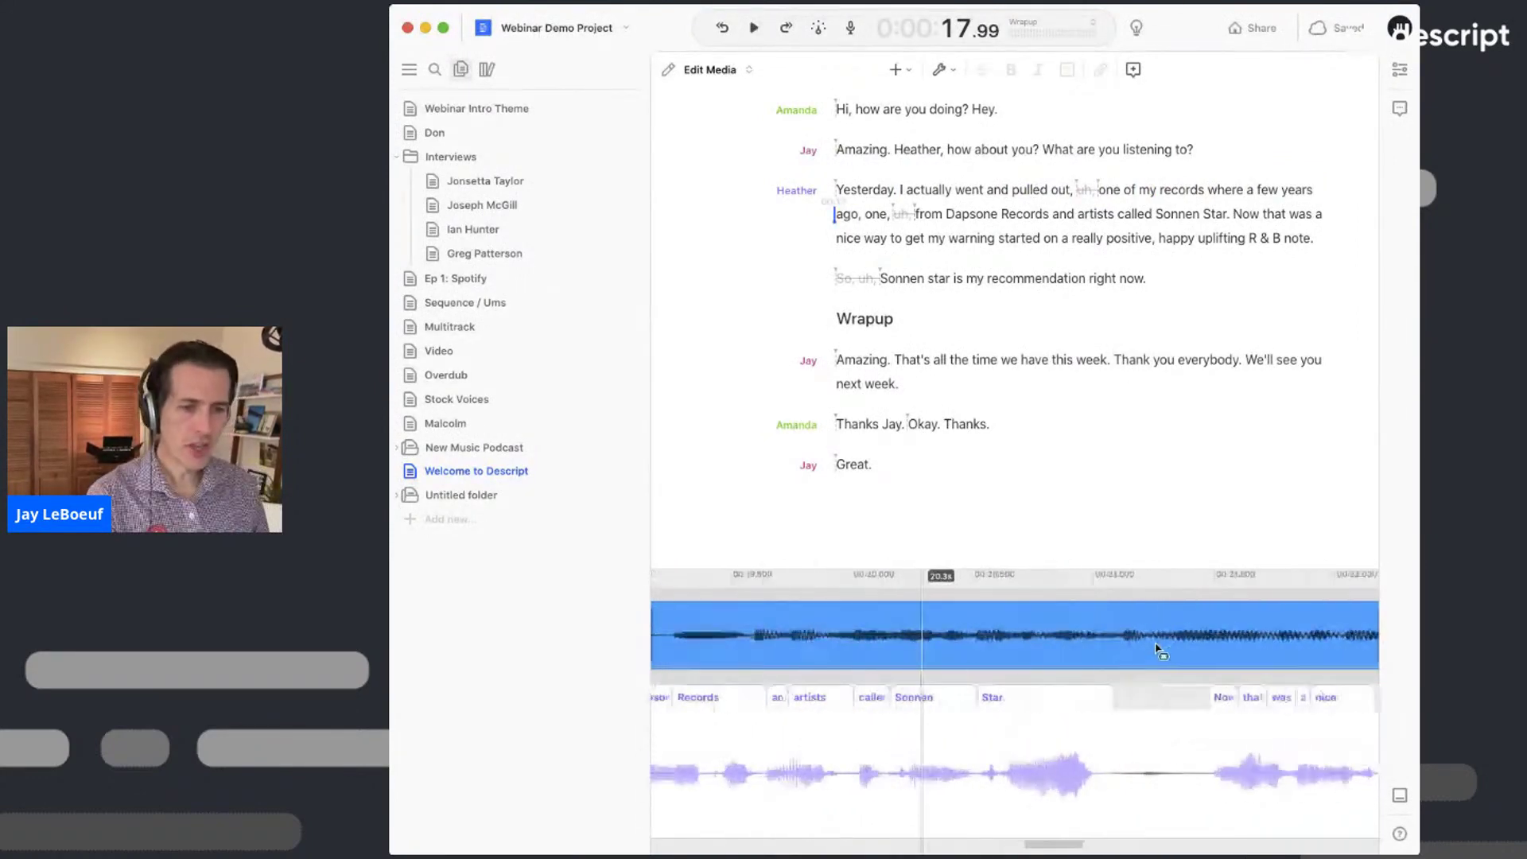
# - Extend the end of the music clip past the last spoken words of the composition
pyautogui.hscroll(10, 1157, 648)
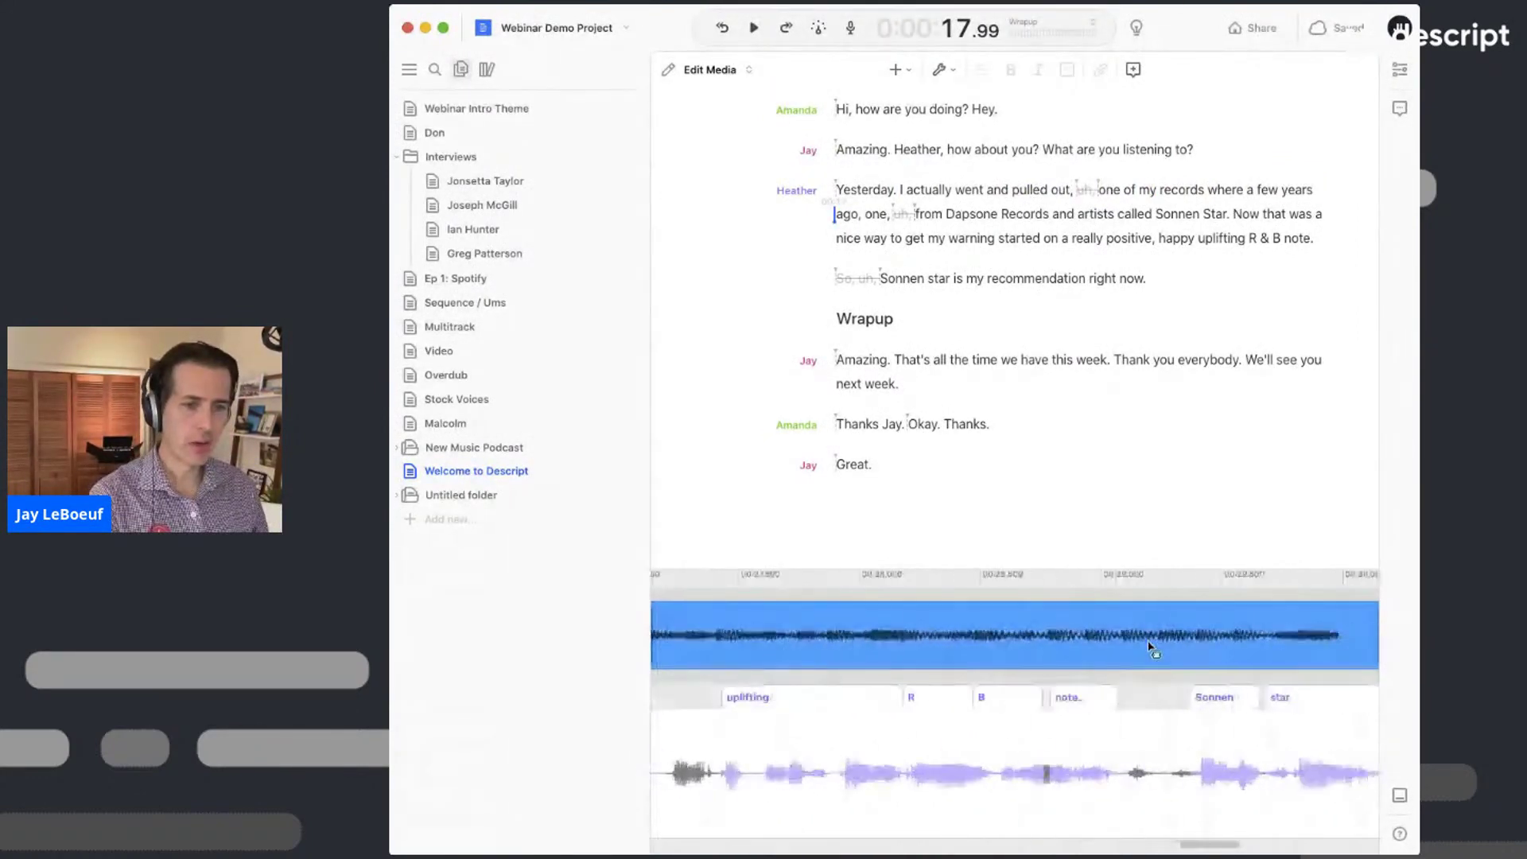
pyautogui.hscroll(3, 1143, 645)
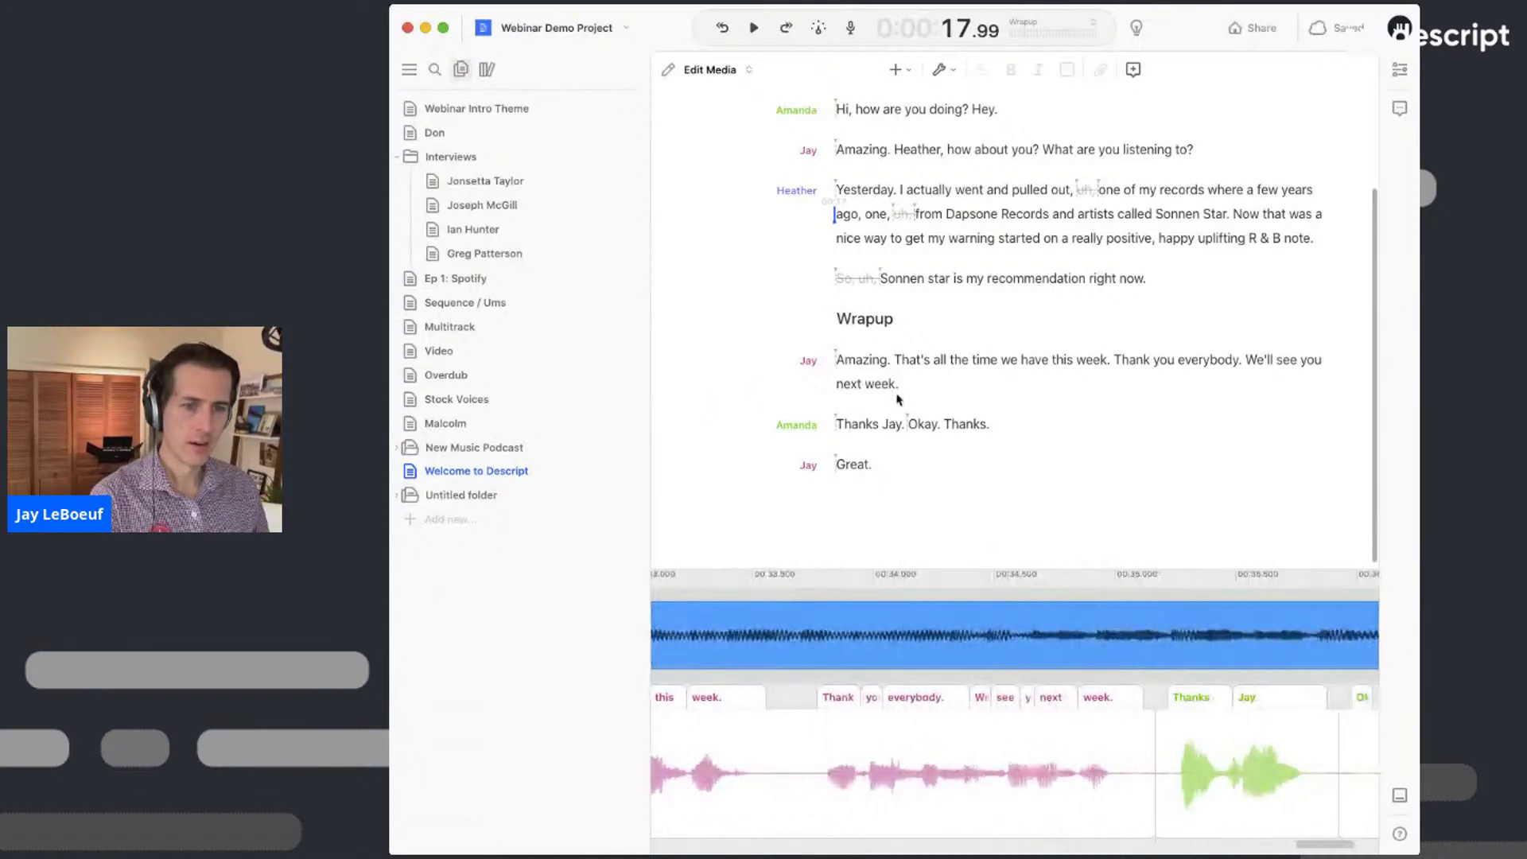
pyautogui.click(944, 426)
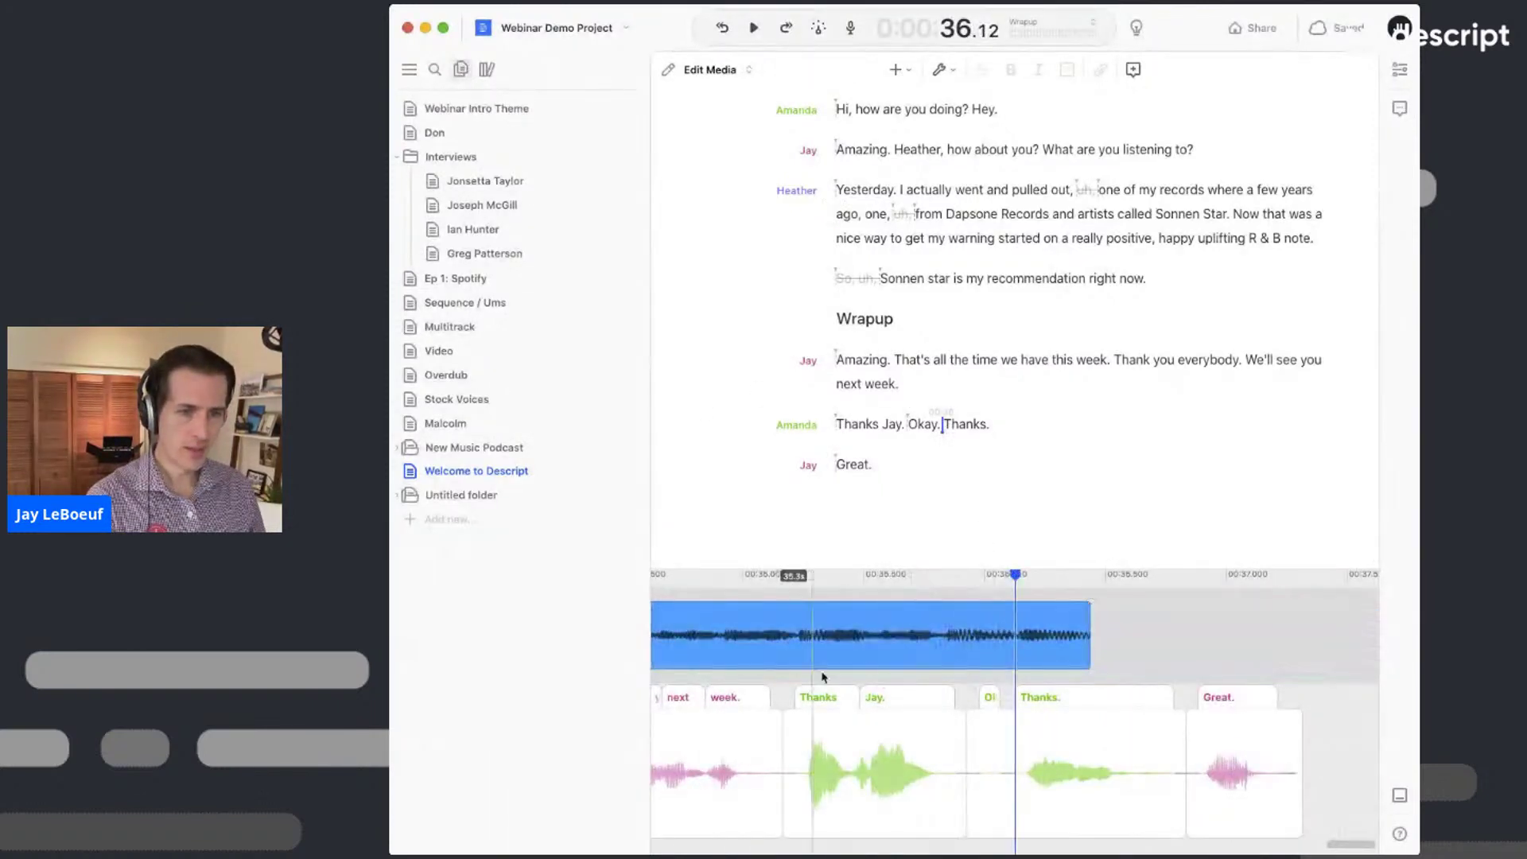
pyautogui.moveTo(1084, 636); pyautogui.dragTo(1379, 636)
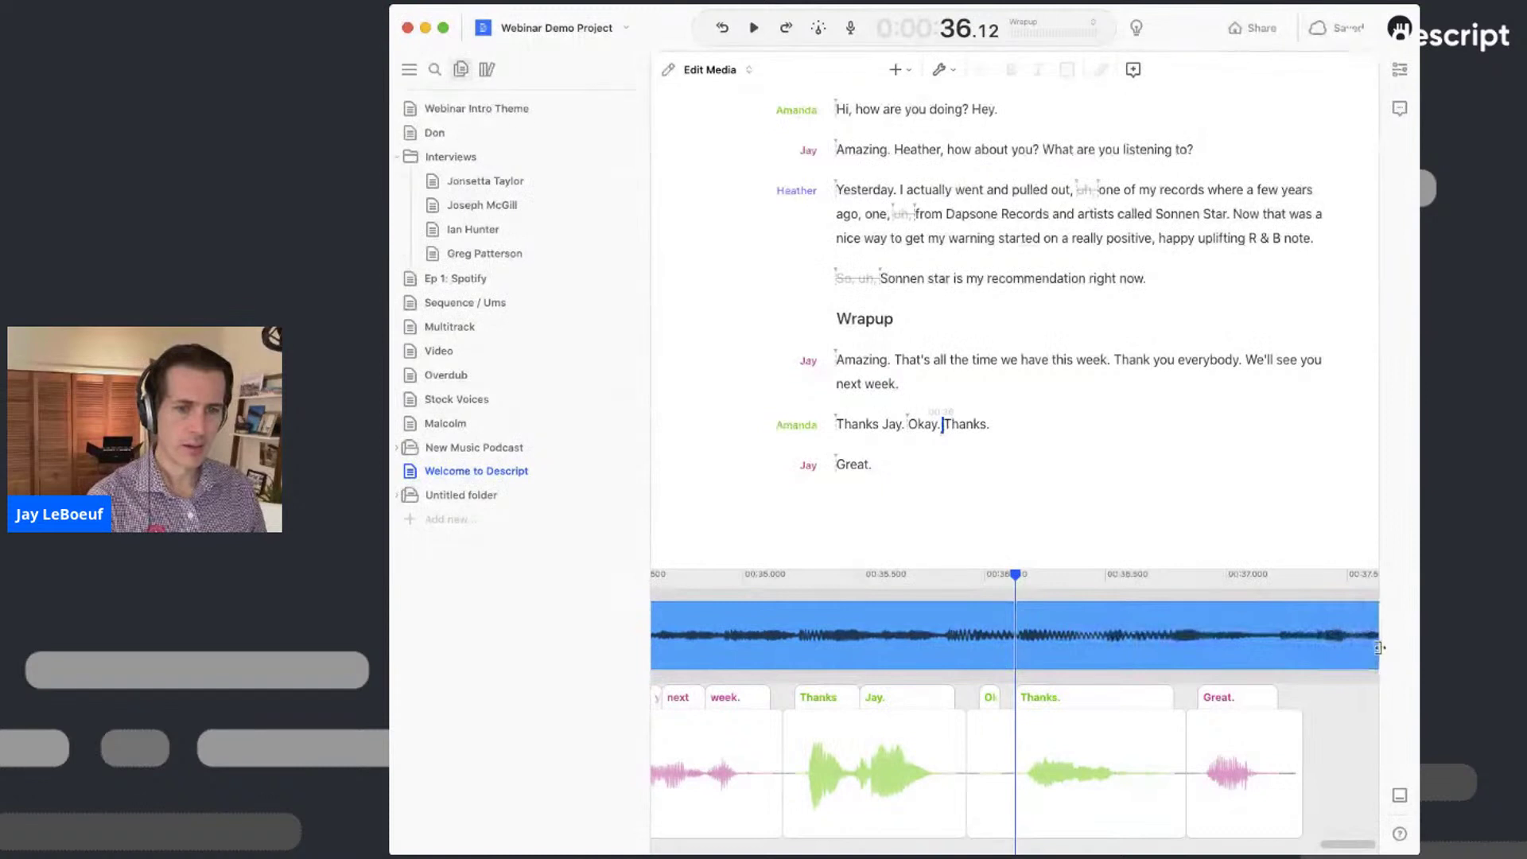
# - Add music volume keyframes at about 34 and 35.5 s and keep the earlier one low, so the music rises under the closing words
pyautogui.rightClick(897, 636)
pyautogui.click(955, 695)
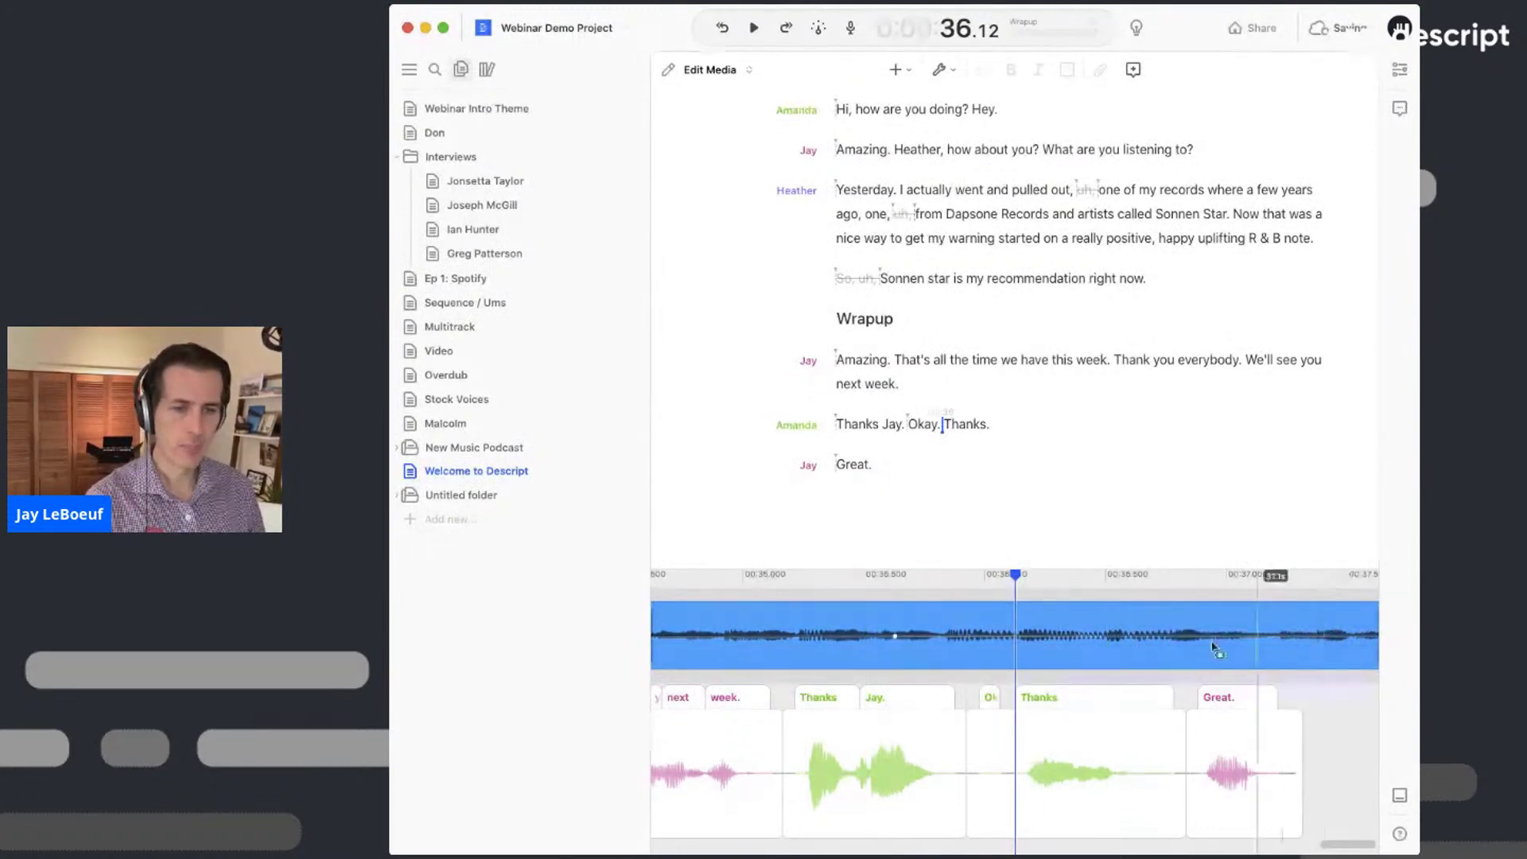
pyautogui.hscroll(-3, 747, 648)
pyautogui.hscroll(-3, 748, 648)
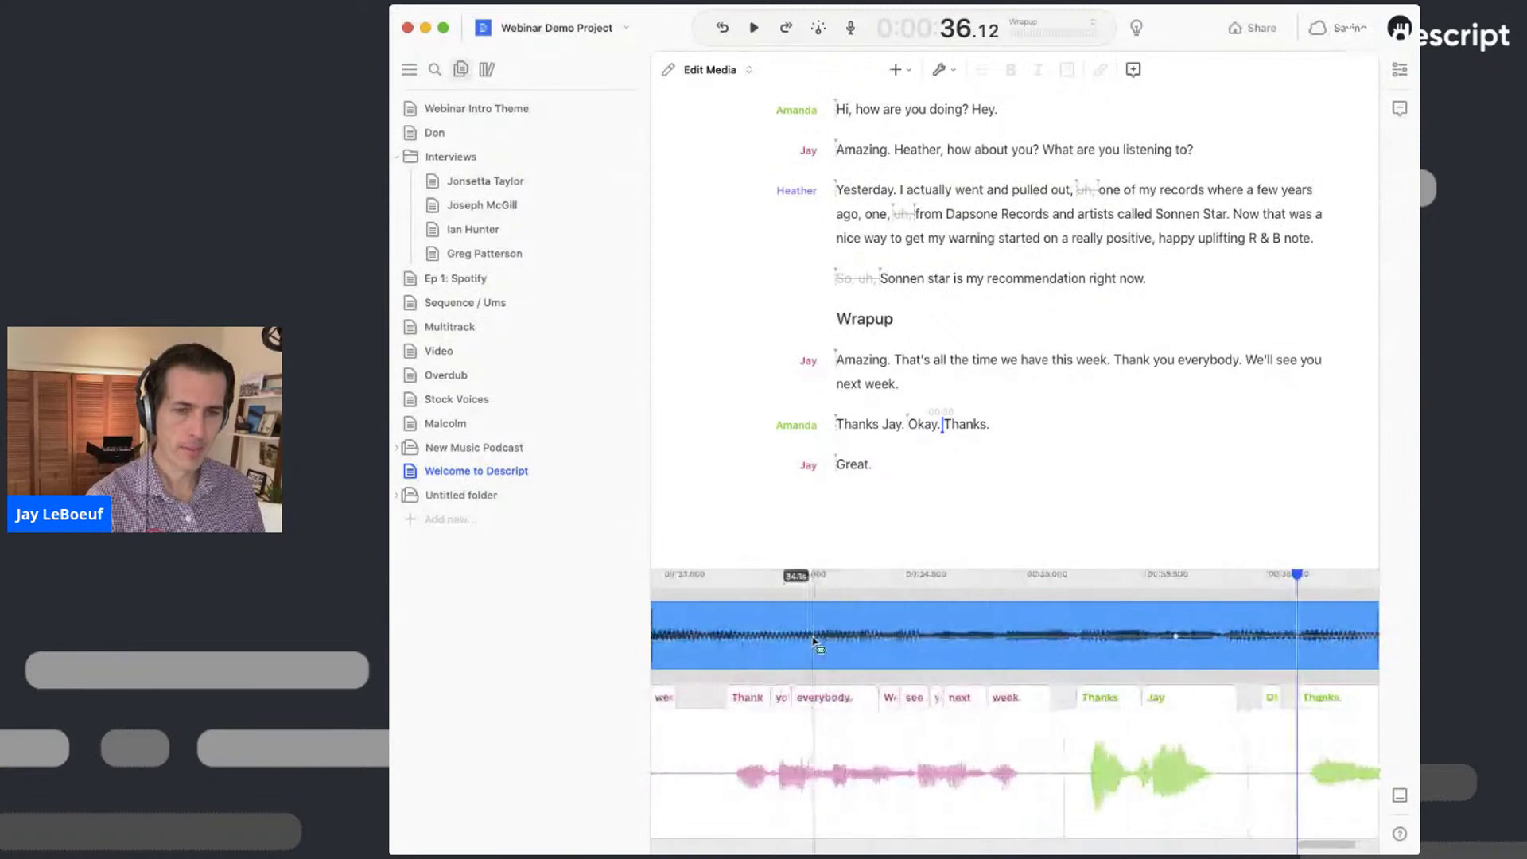
pyautogui.rightClick(825, 654)
pyautogui.click(849, 700)
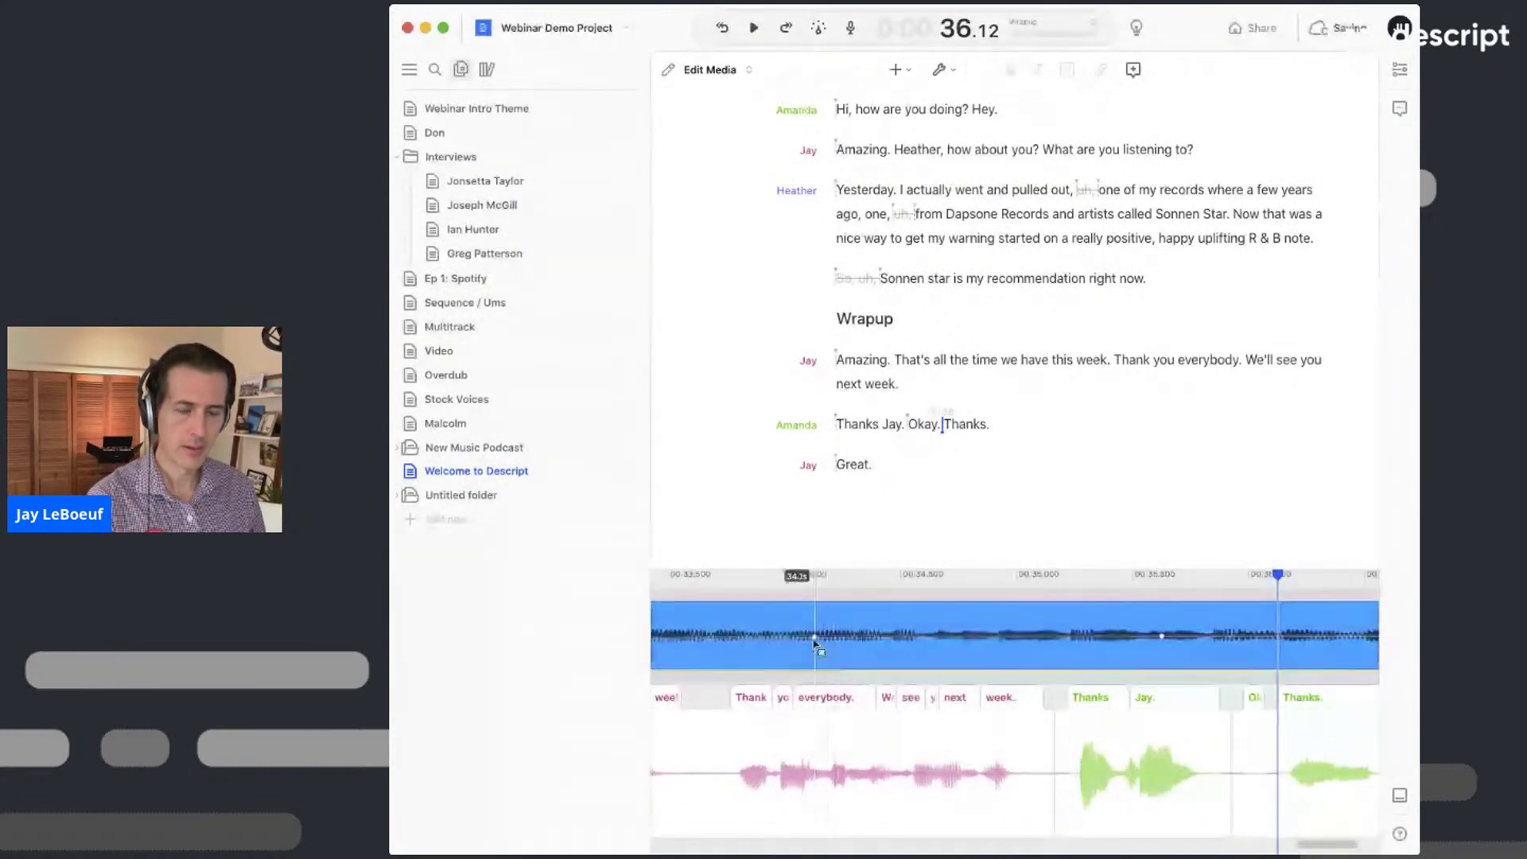
pyautogui.hscroll(-8, 803, 657)
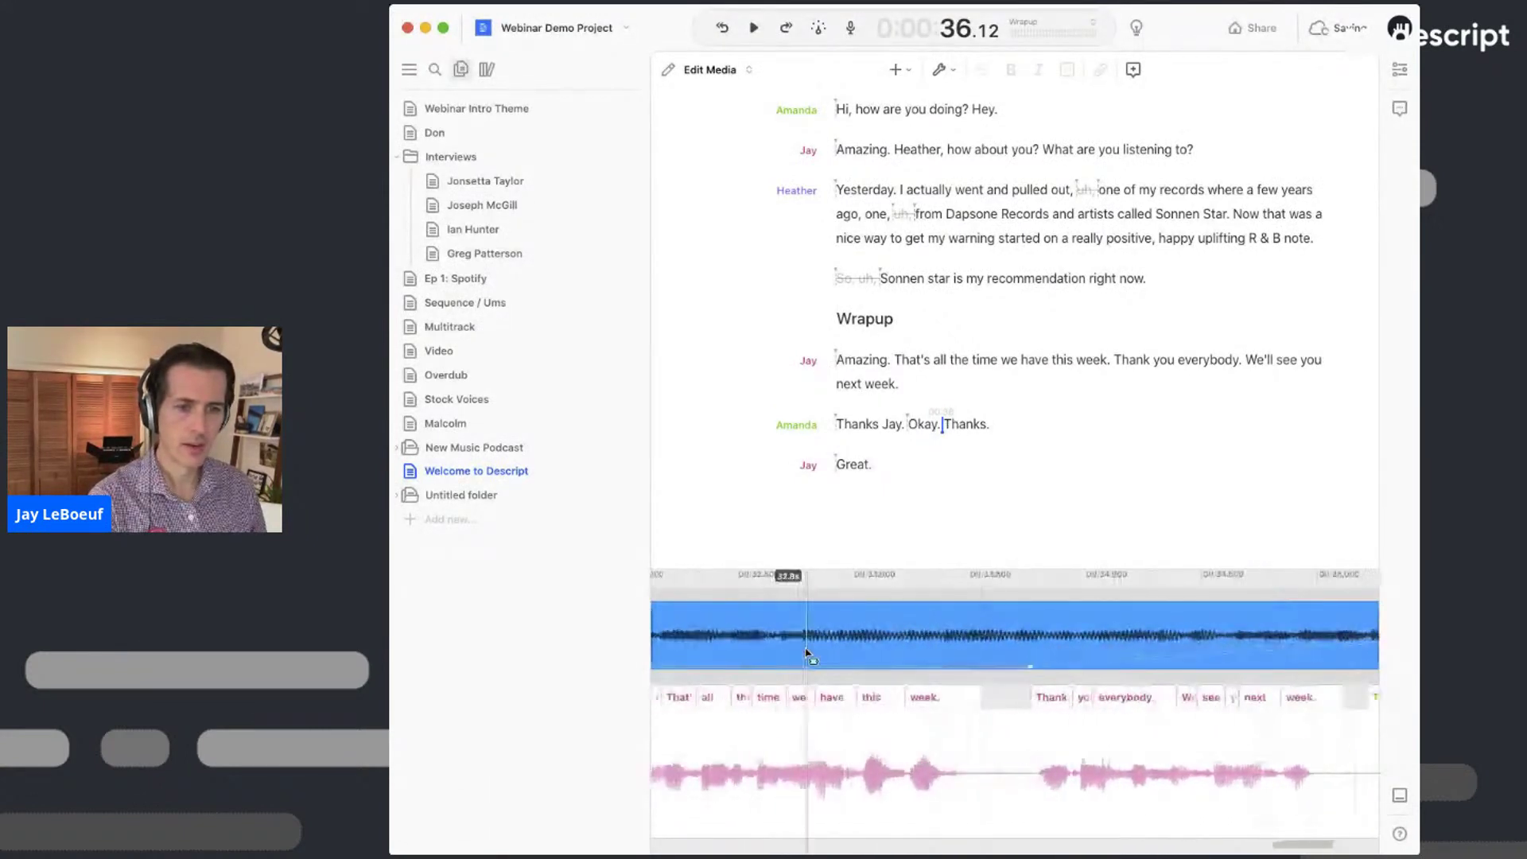
pyautogui.hscroll(15, 805, 654)
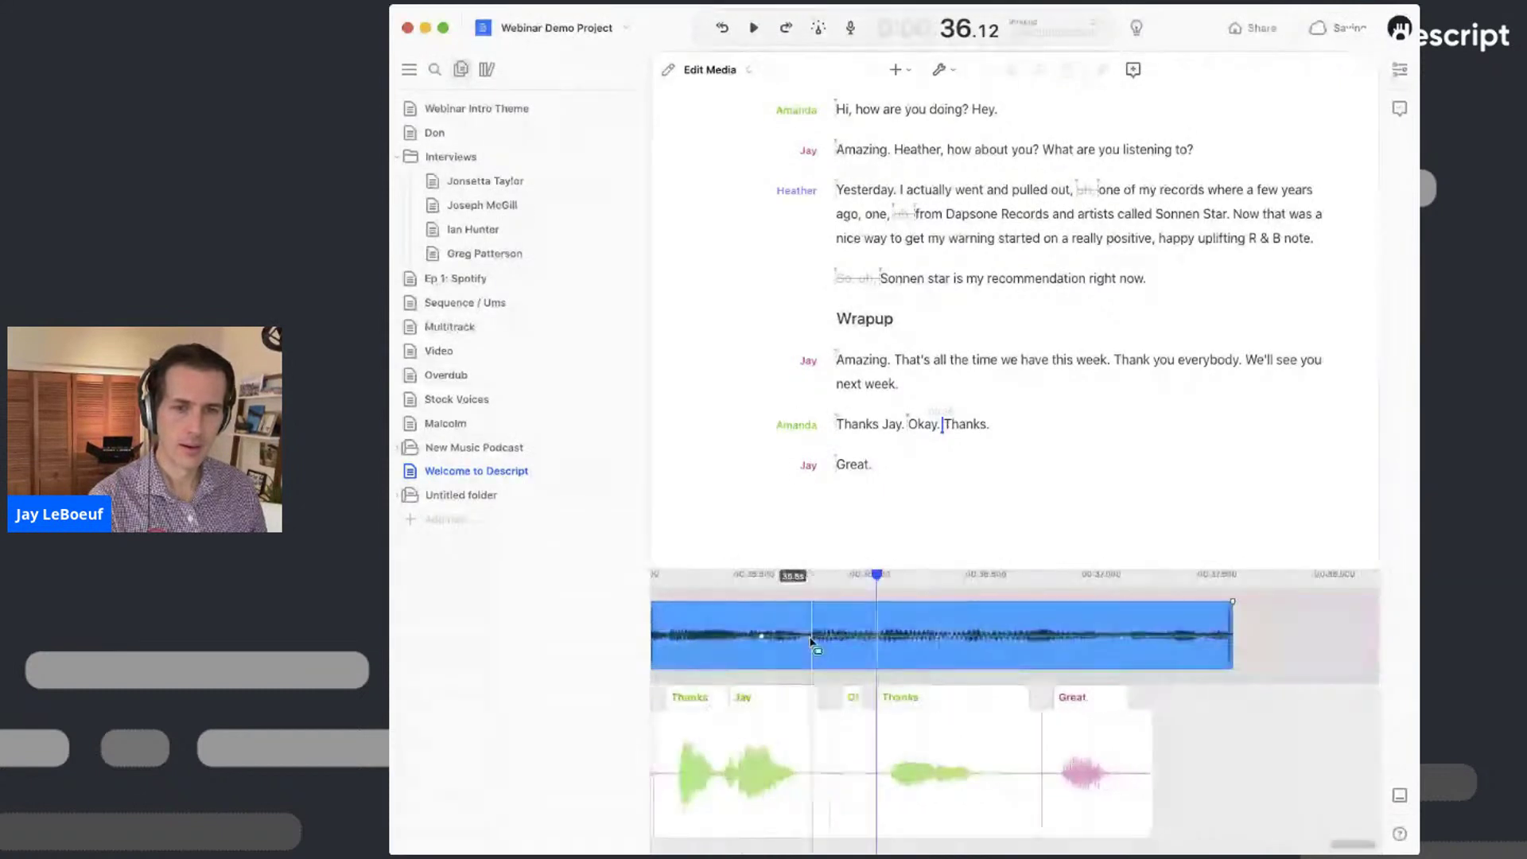
# - Play the ending to hear the music rise, and extend the music clip to about 38 s
pyautogui.click(684, 576)
pyautogui.press('space')
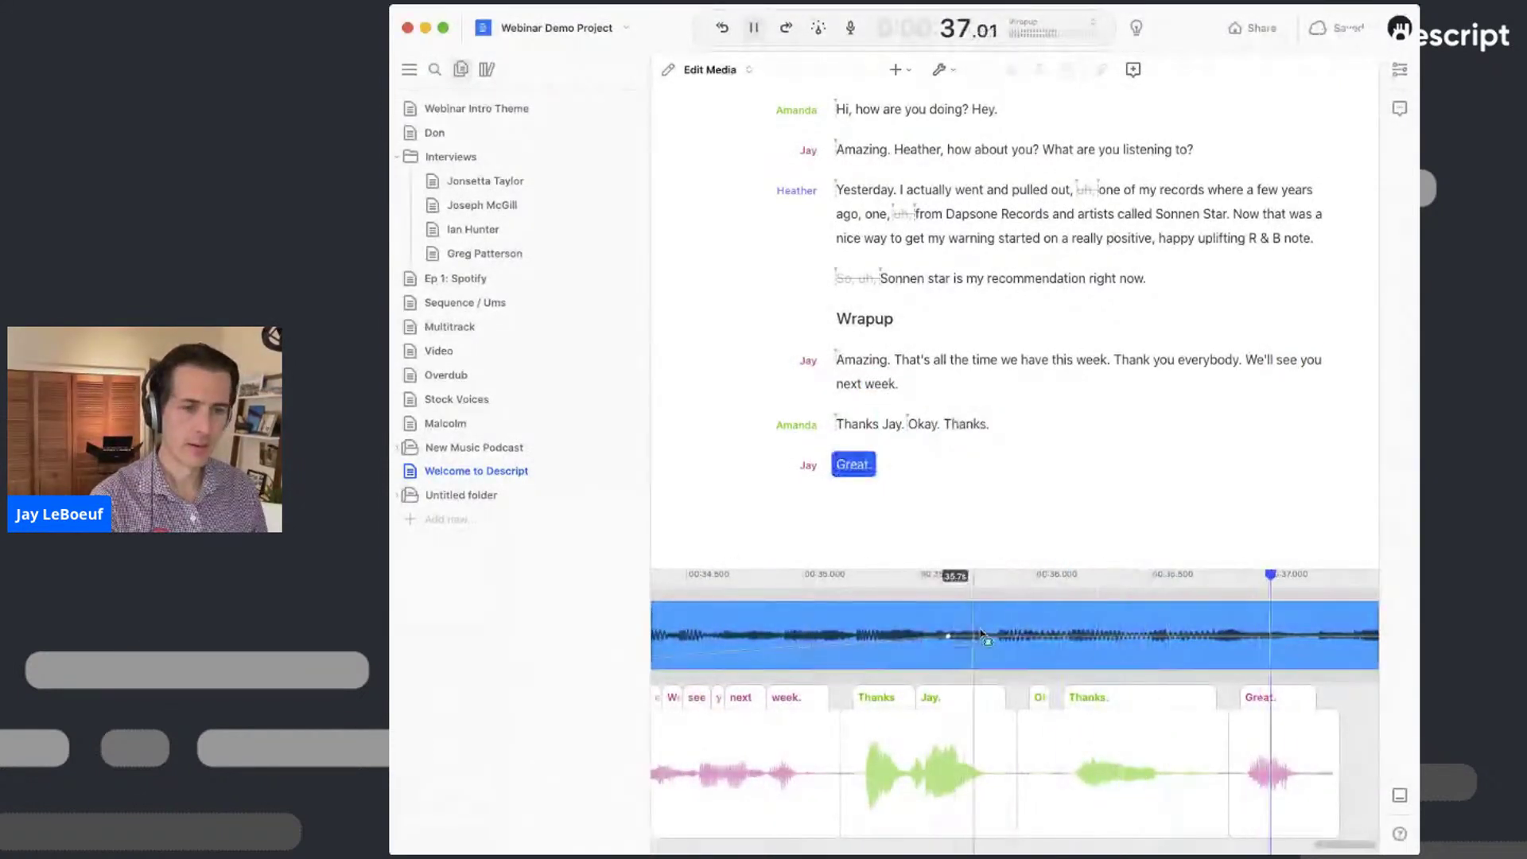
pyautogui.hscroll(2, 999, 633)
pyautogui.moveTo(1232, 632); pyautogui.dragTo(1332, 629)
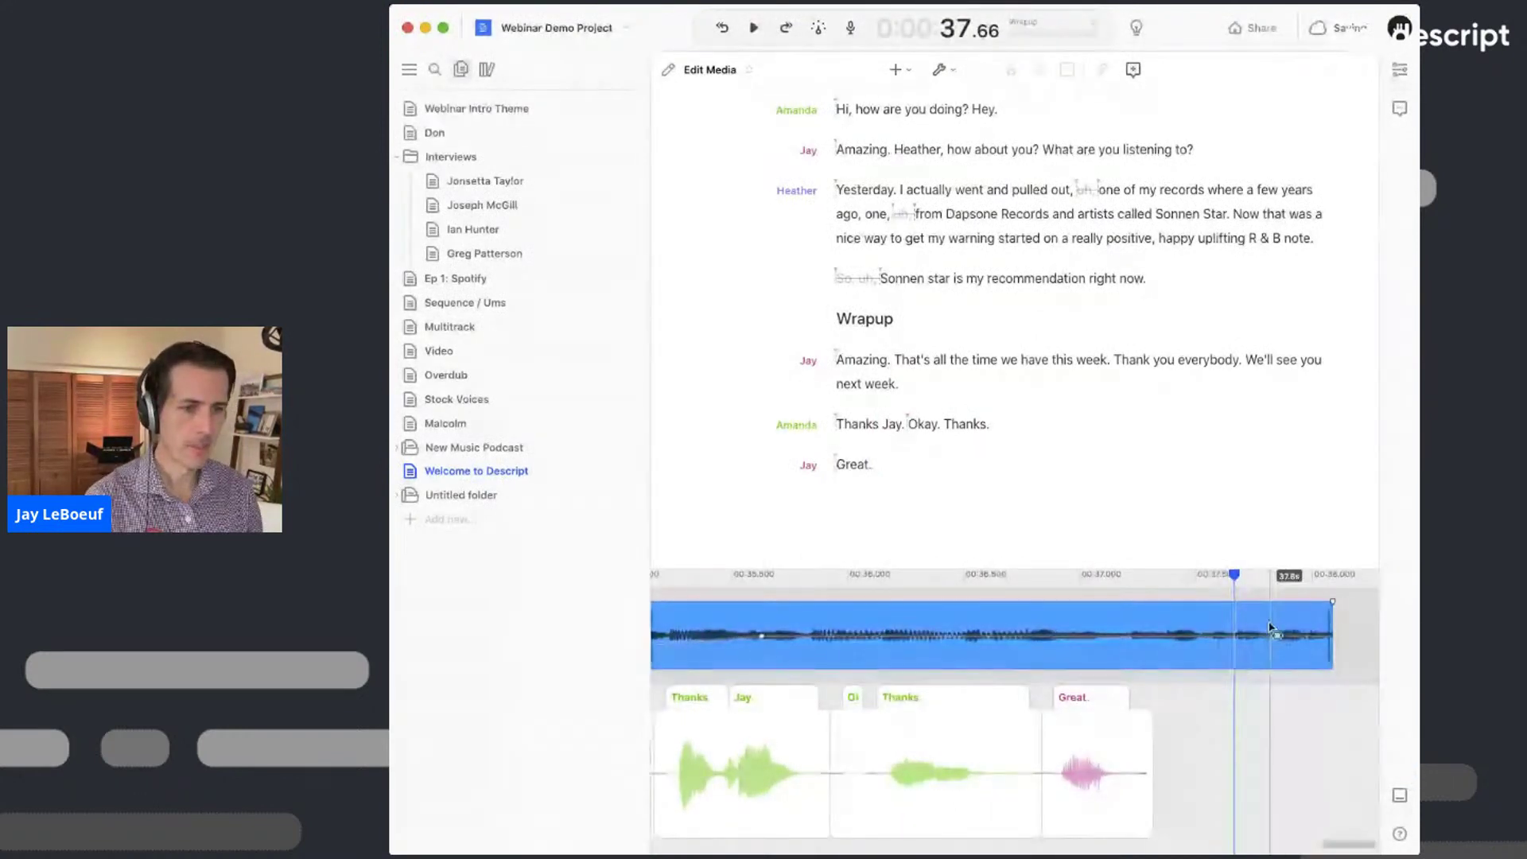
# - Fade out the end of the music clip starting at about 37.3 s and play the ending to check it
pyautogui.press('super+minus')
pyautogui.moveTo(1288, 632); pyautogui.dragTo(1187, 578)
pyautogui.click(1093, 574)
pyautogui.press('space')
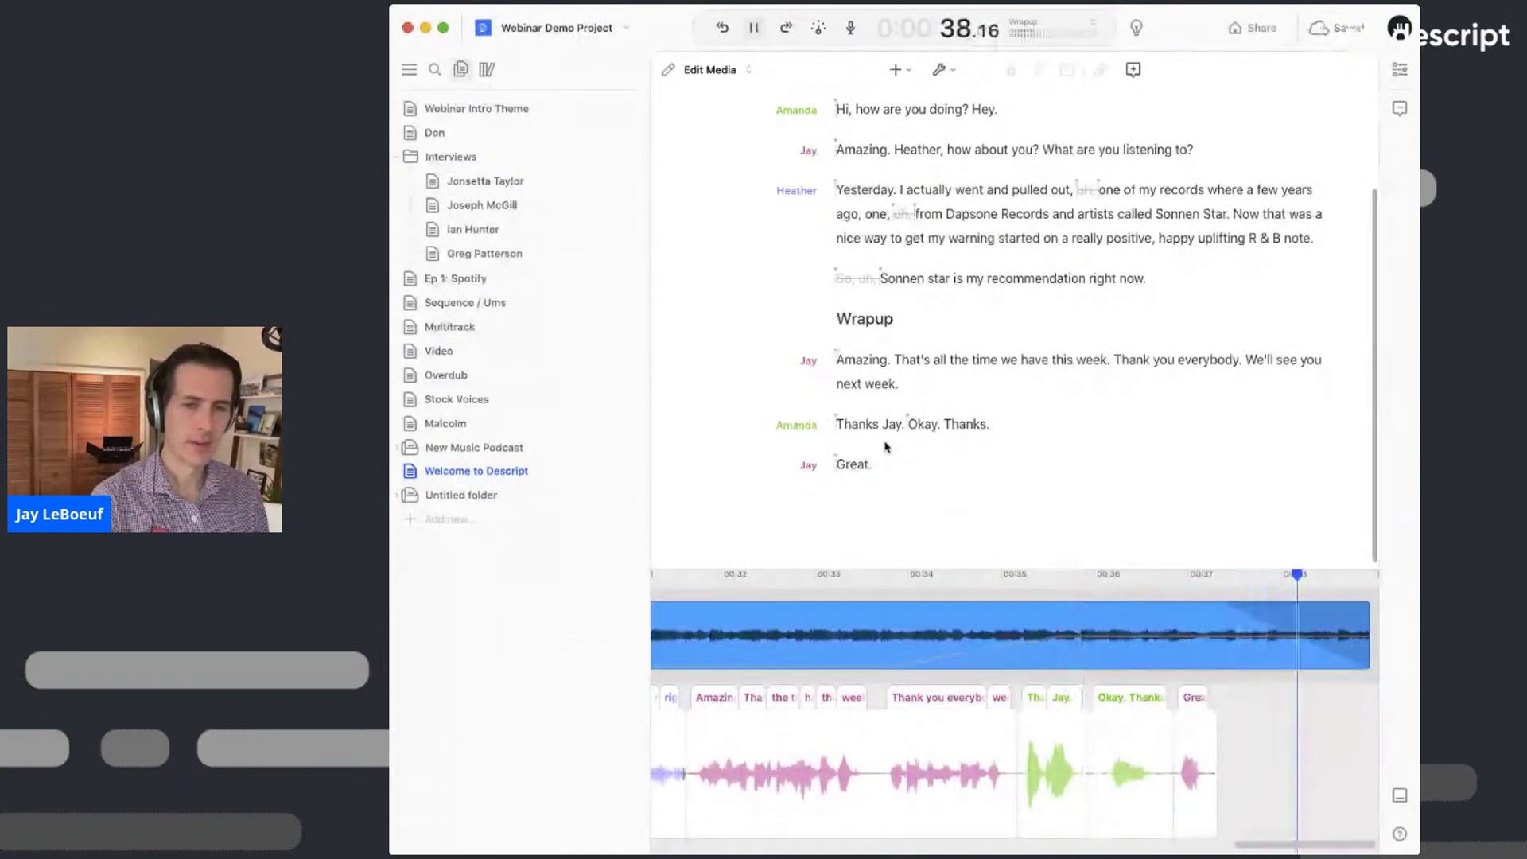
# - Delete the closing word "Great." from the transcript together with its audio
pyautogui.doubleClick(855, 466)
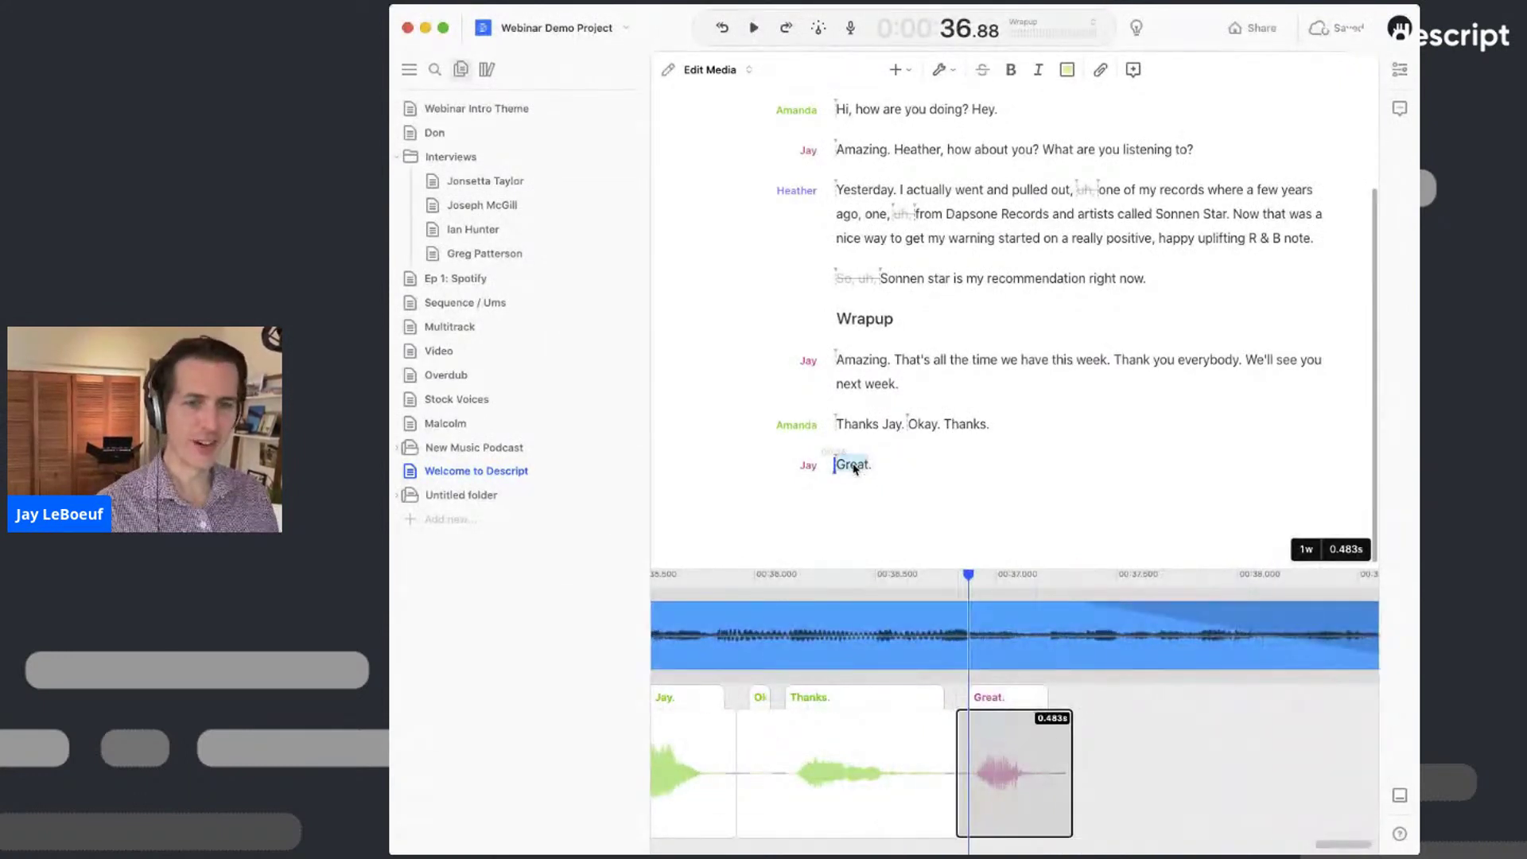
pyautogui.press('BackSpace')
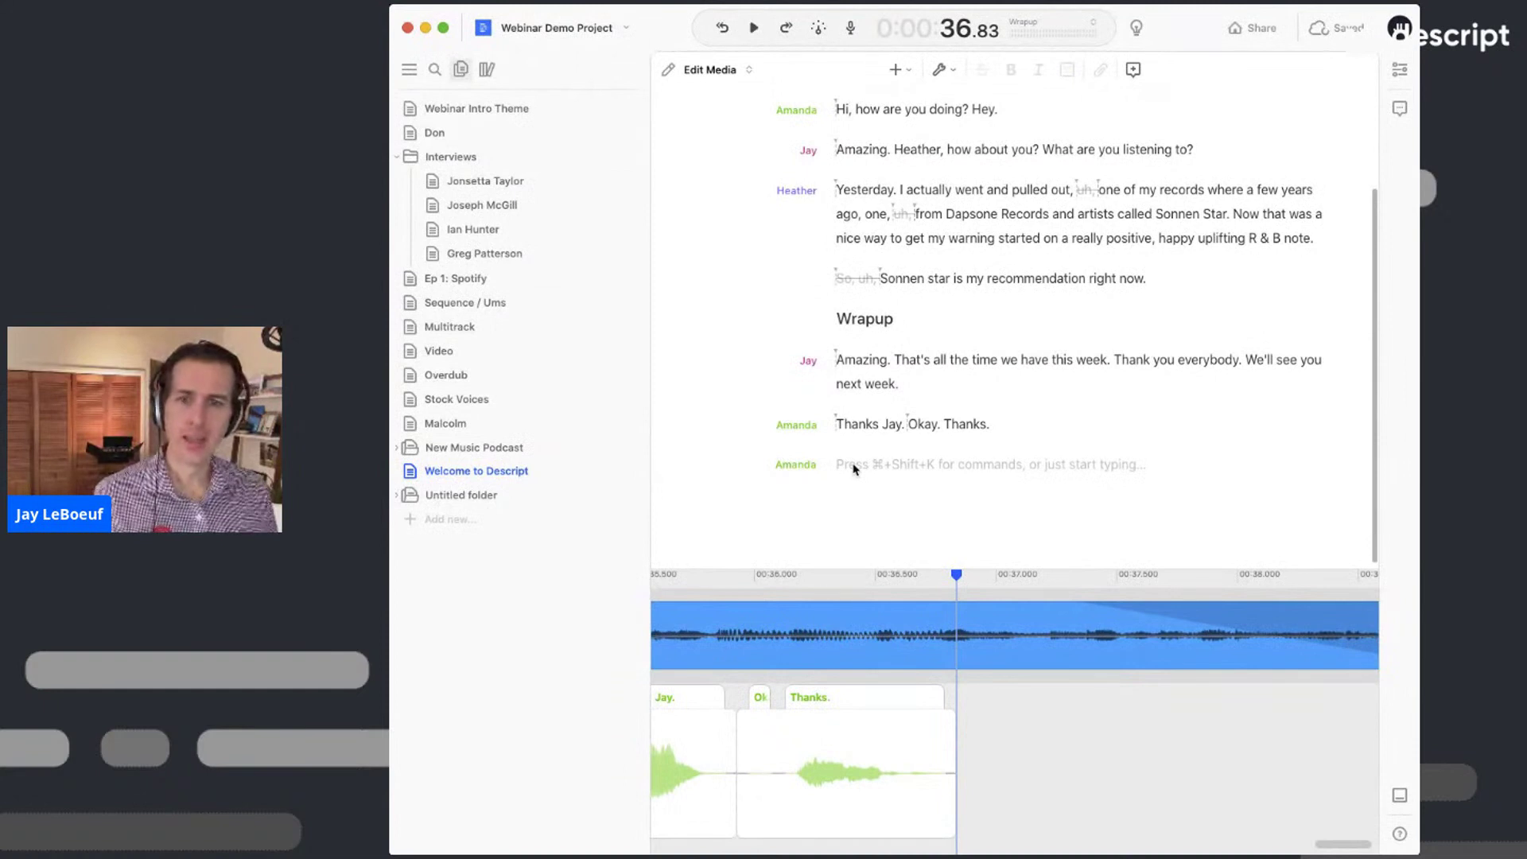
# - Open the Multitrack composition and jump to the word "Frank" to examine the music clips placed inline in its script
pyautogui.click(465, 329)
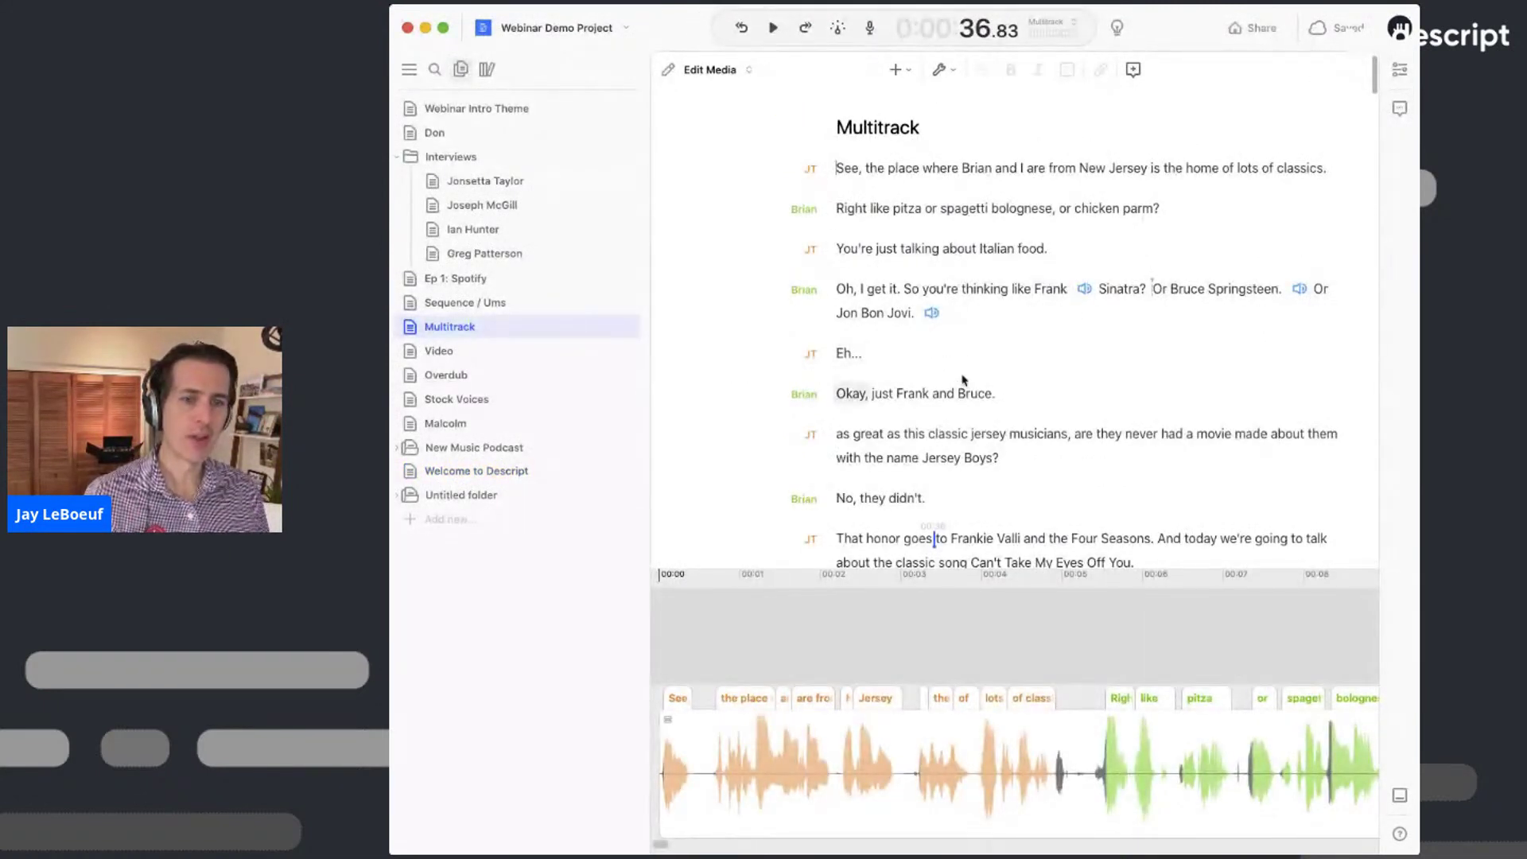
pyautogui.scroll(-10, 940, 398)
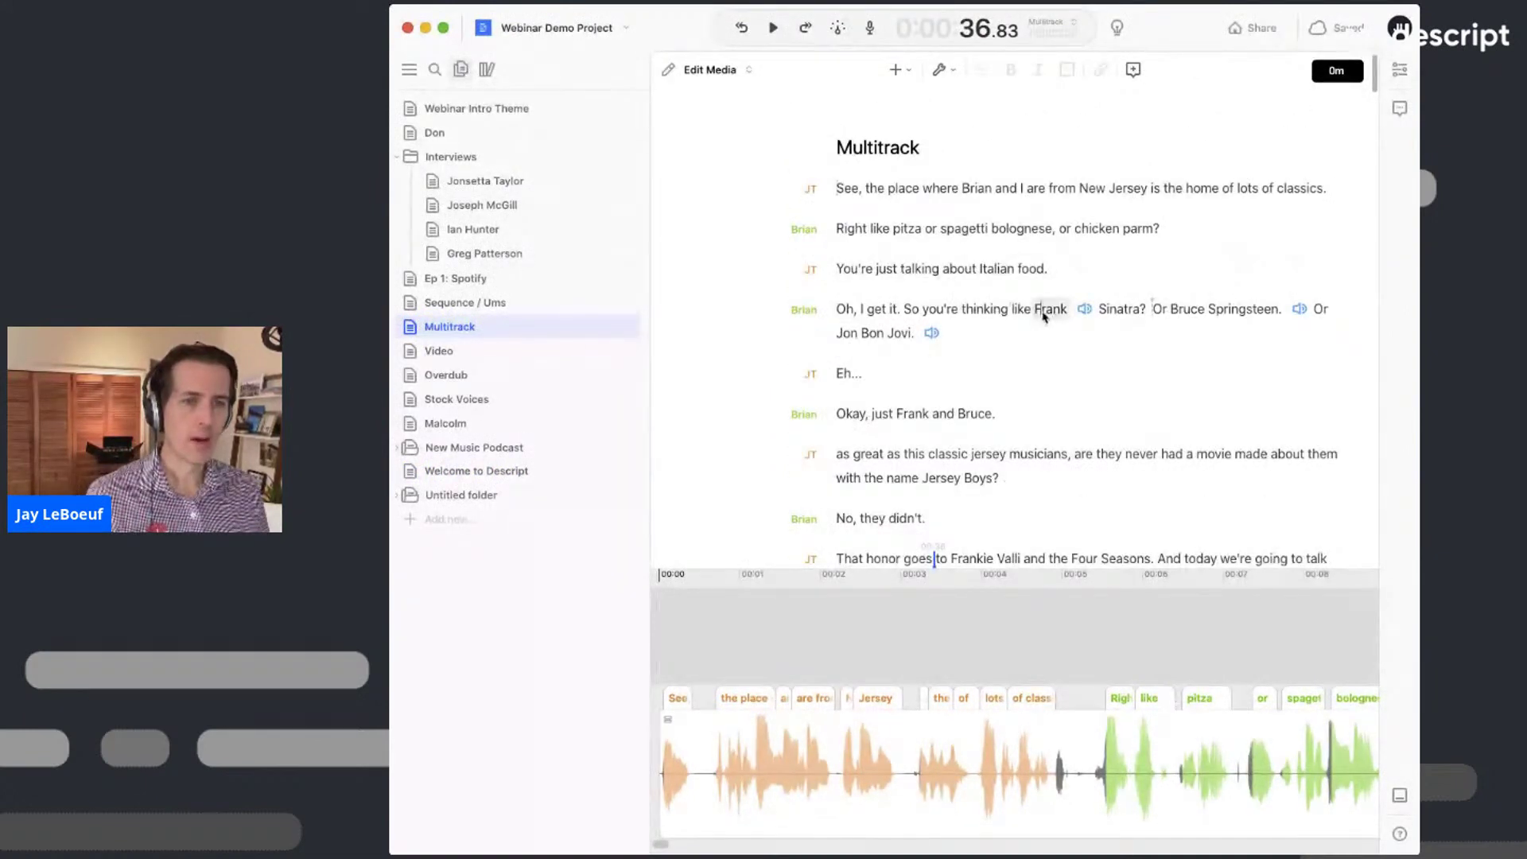
pyautogui.click(1044, 315)
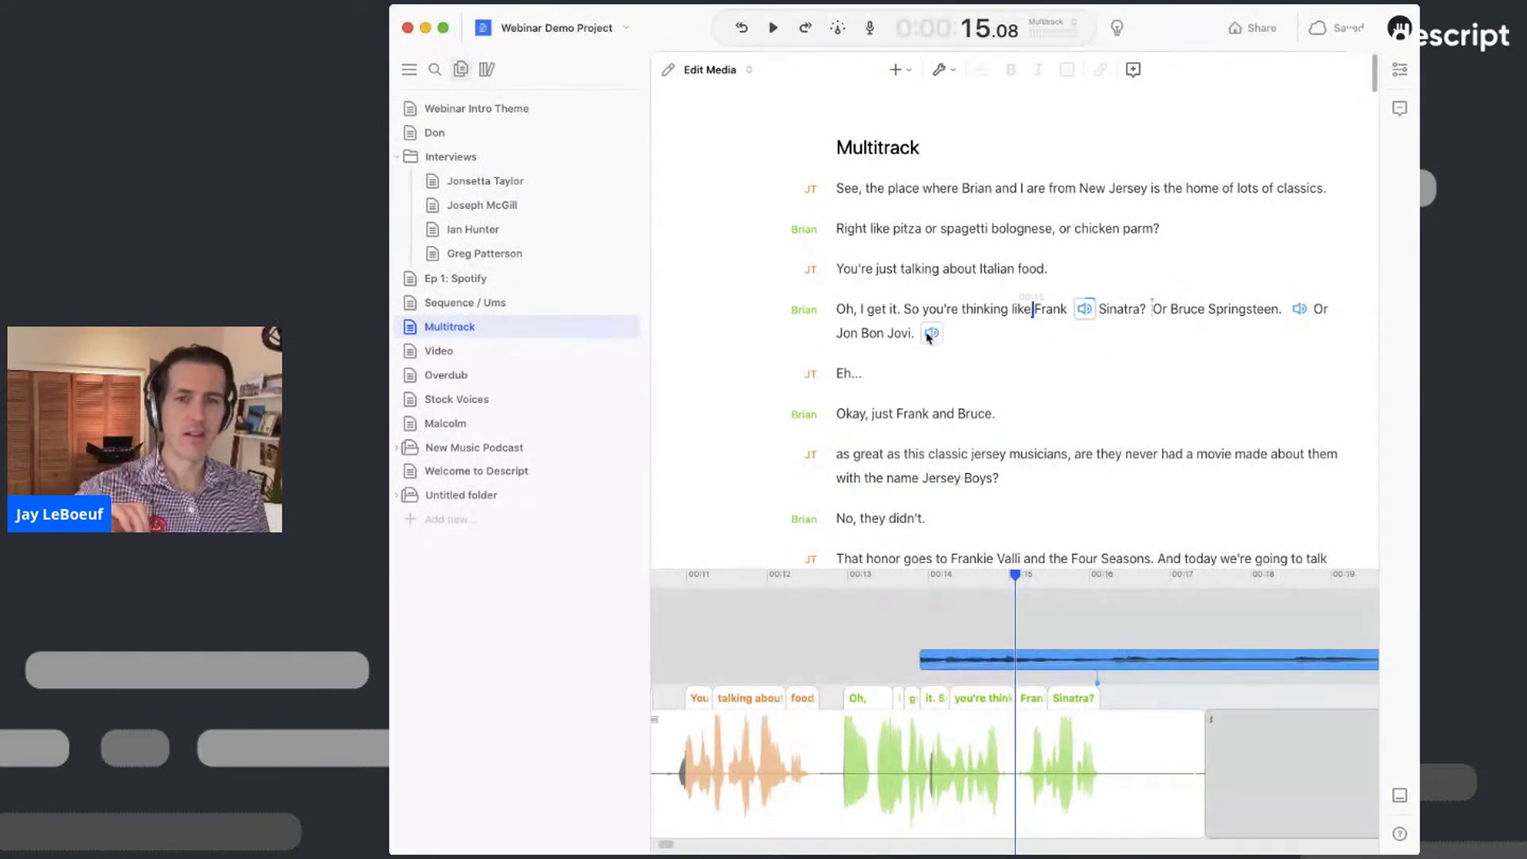
# - Return to the Welcome to Descript composition and review the music's fade-out and the transcript from its beginning
pyautogui.click(510, 473)
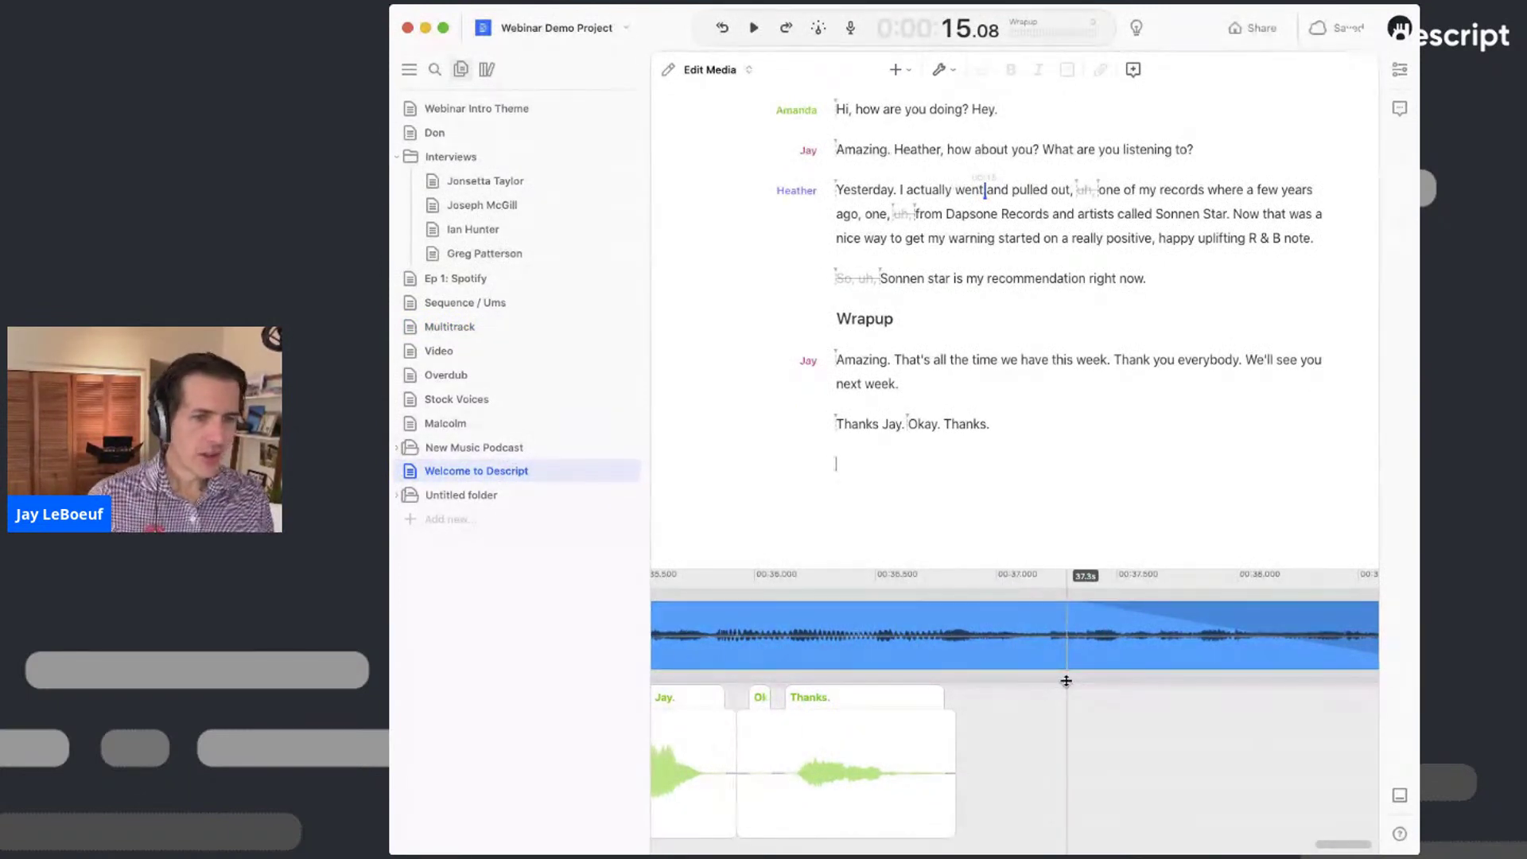
pyautogui.scroll(-2, 1066, 681)
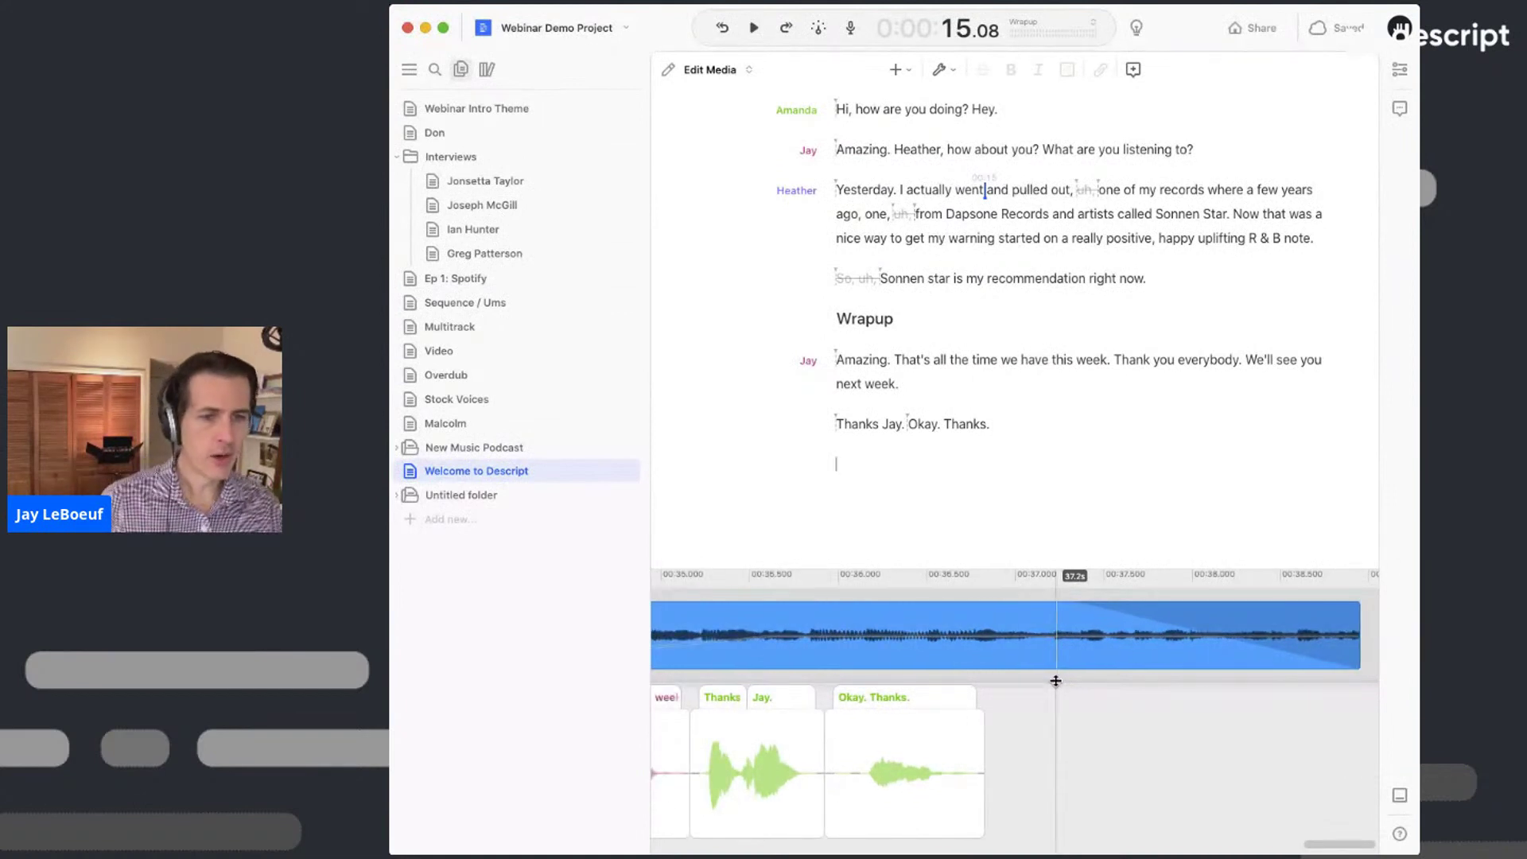
pyautogui.scroll(-3, 1055, 681)
pyautogui.hscroll(-10, 1054, 681)
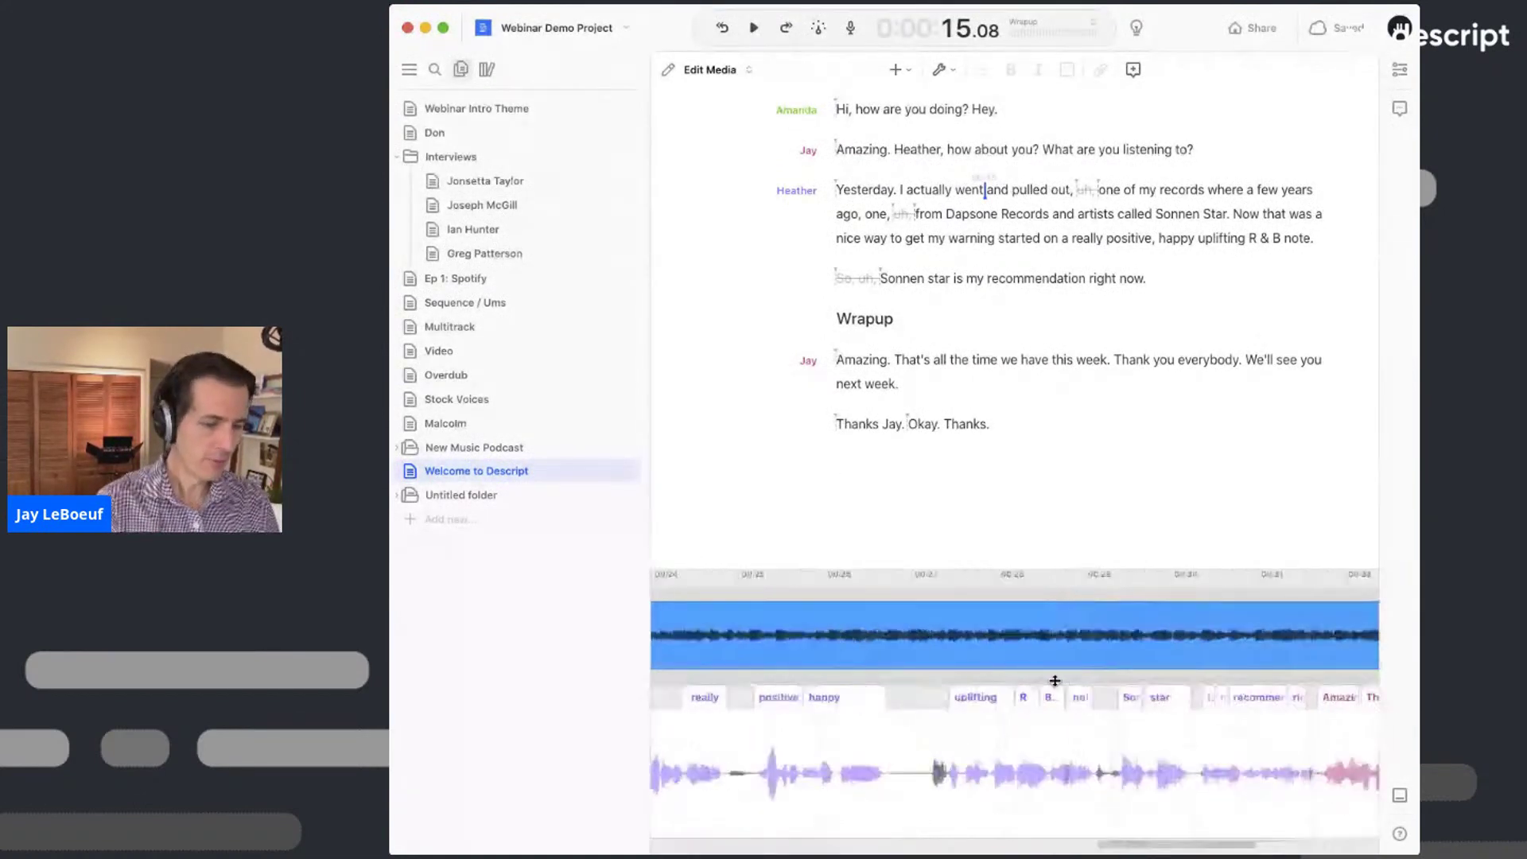
pyautogui.scroll(3, 970, 334)
# - Examine the commands in the quick command palette and the Edit Media and Correct Text editing modes
pyautogui.press('super+k')
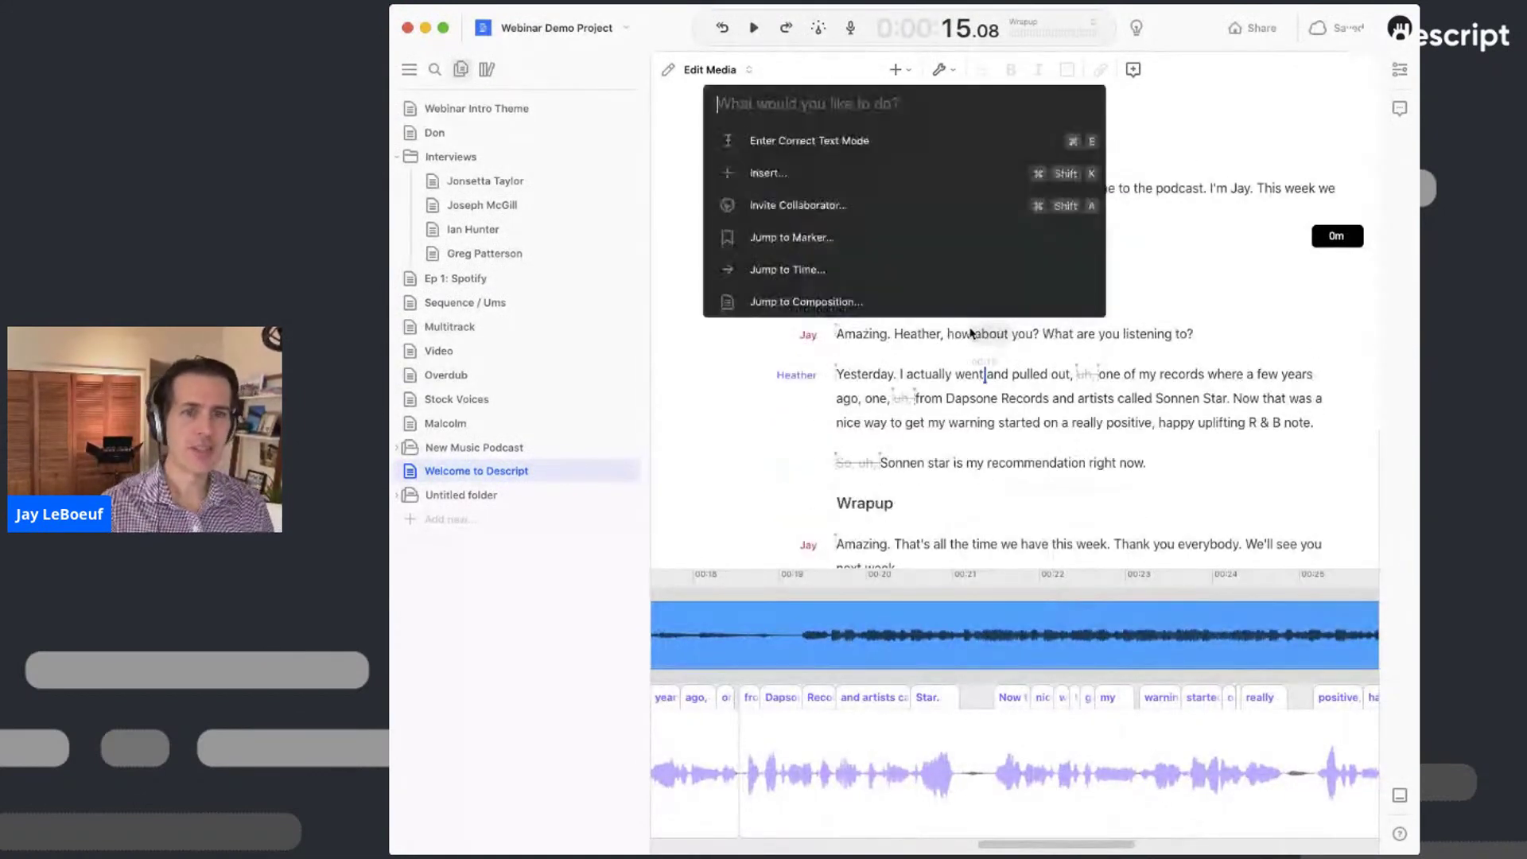
pyautogui.press('Escape')
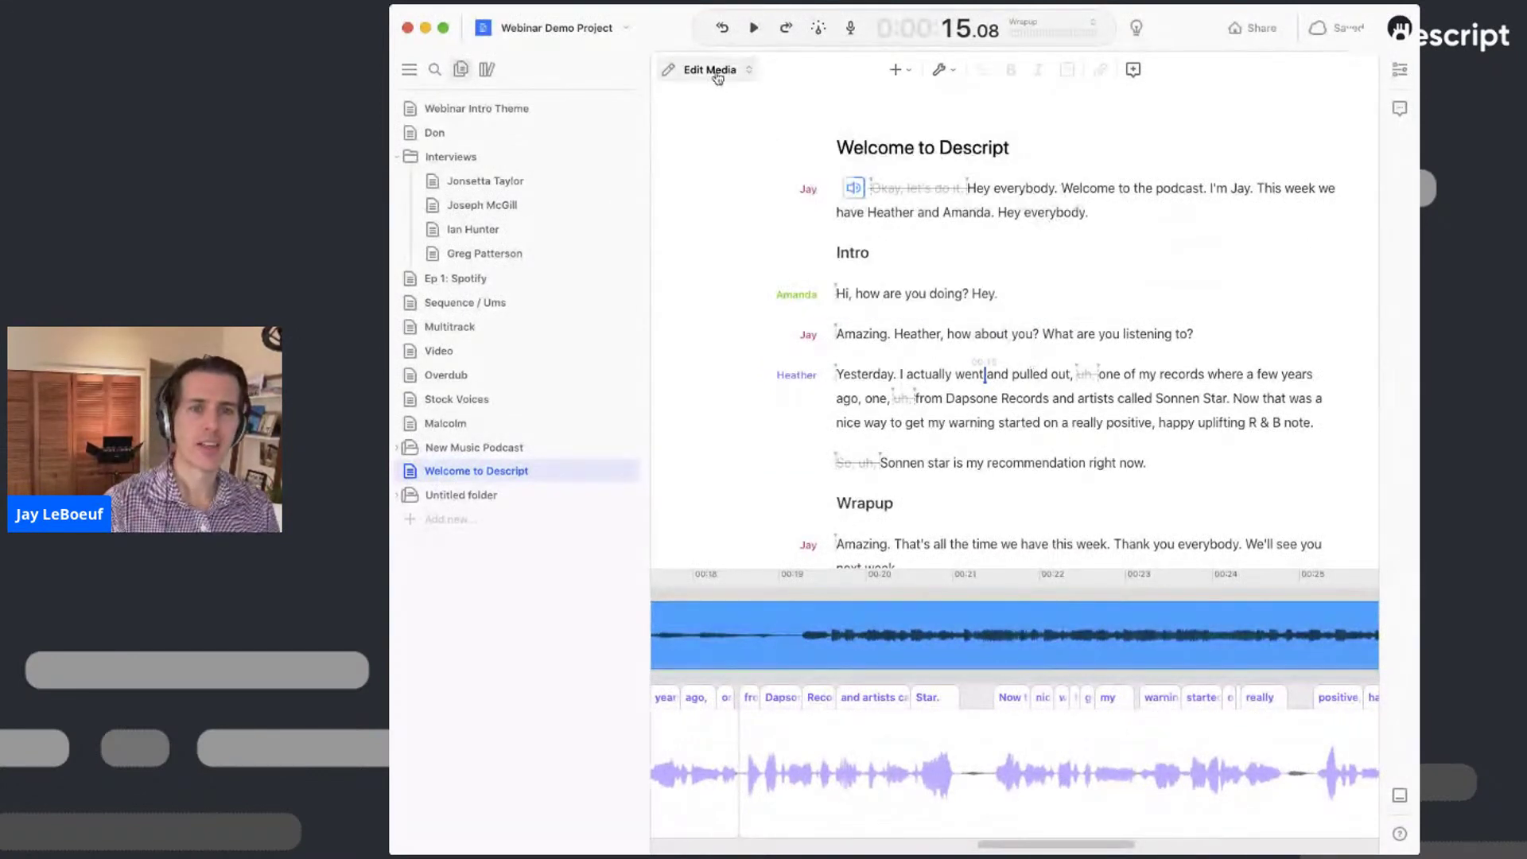
pyautogui.click(718, 70)
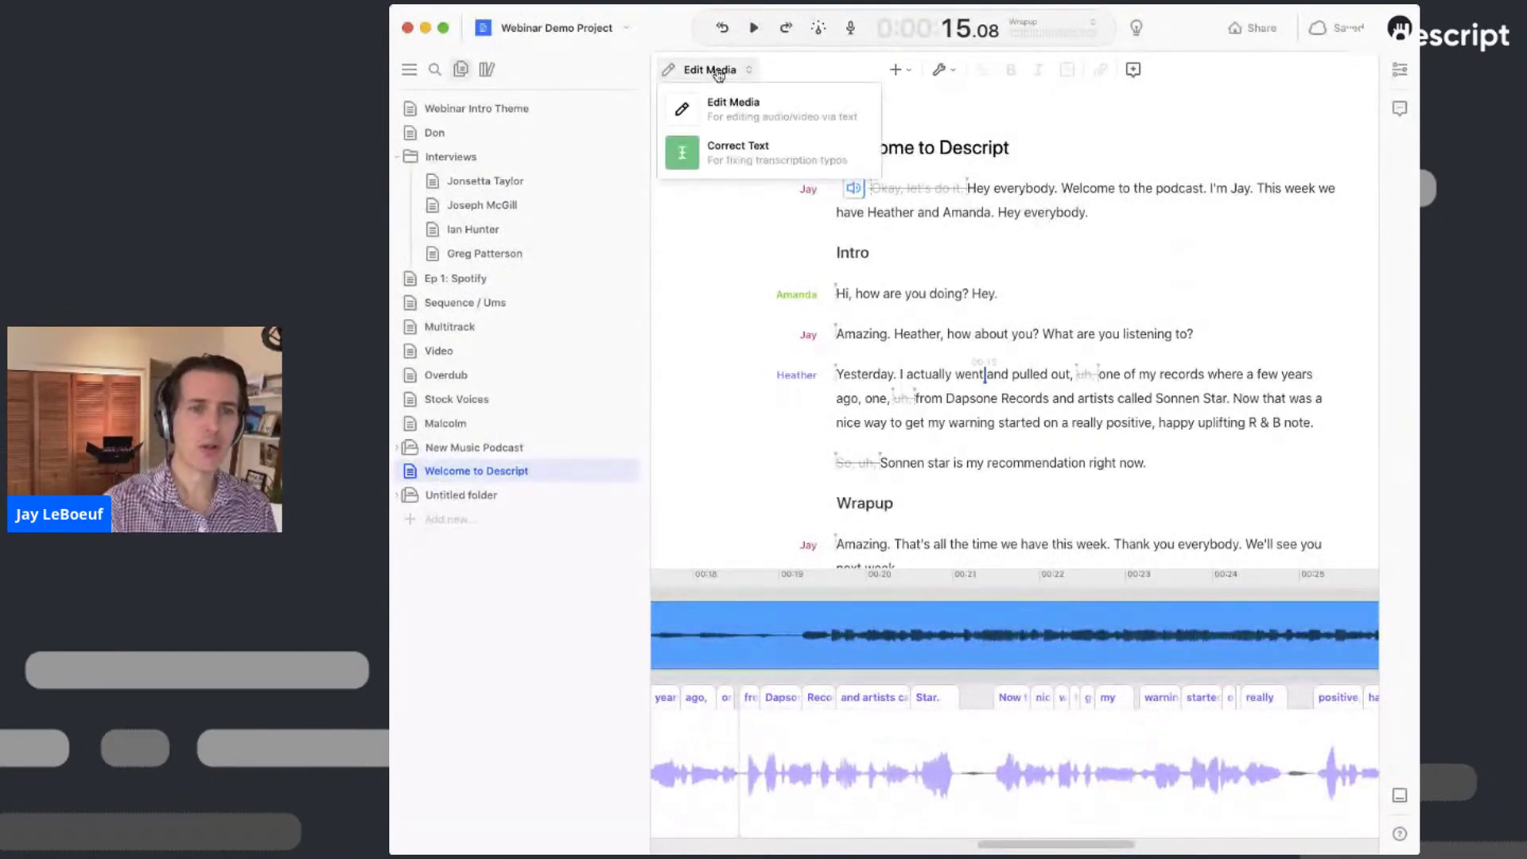
pyautogui.click(958, 401)
pyautogui.press('super+k')
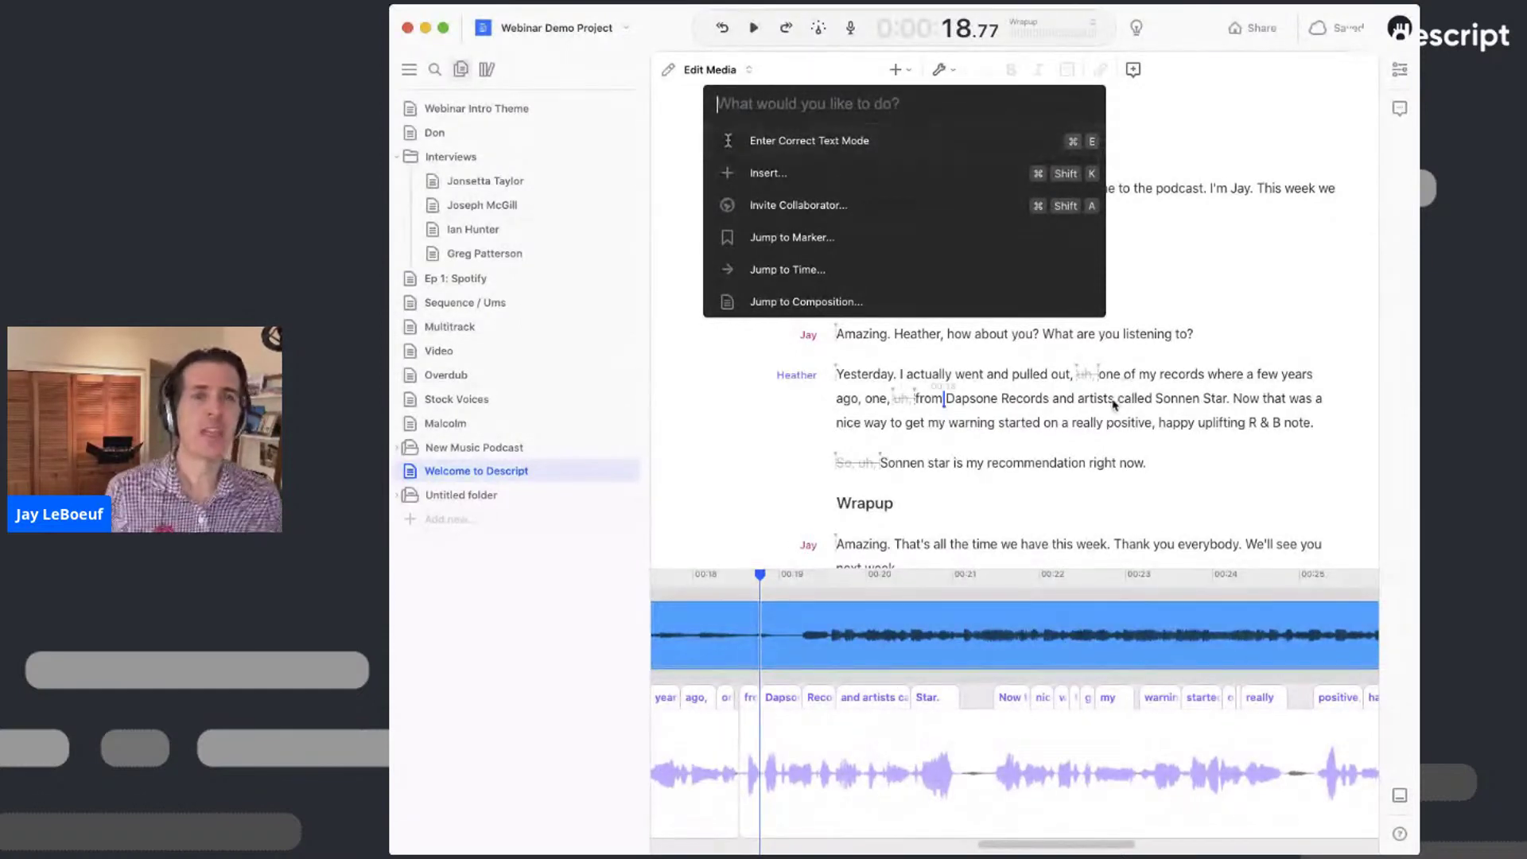
pyautogui.press('Escape')
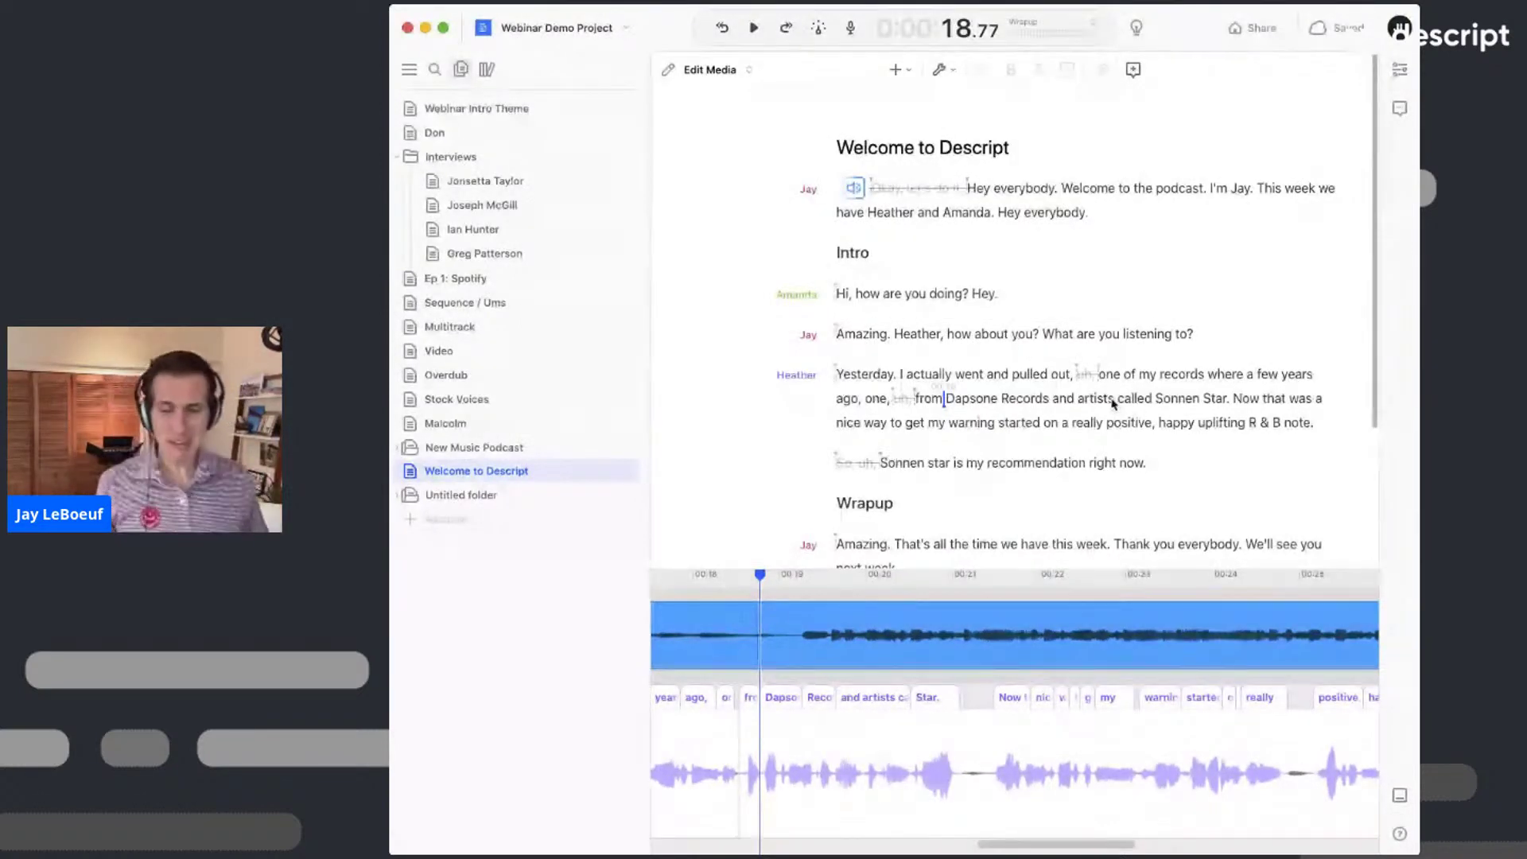
# - Review the full keyboard shortcuts list, from playback and timeline to sharing and sidebar commands, and close it
pyautogui.click(1113, 400)
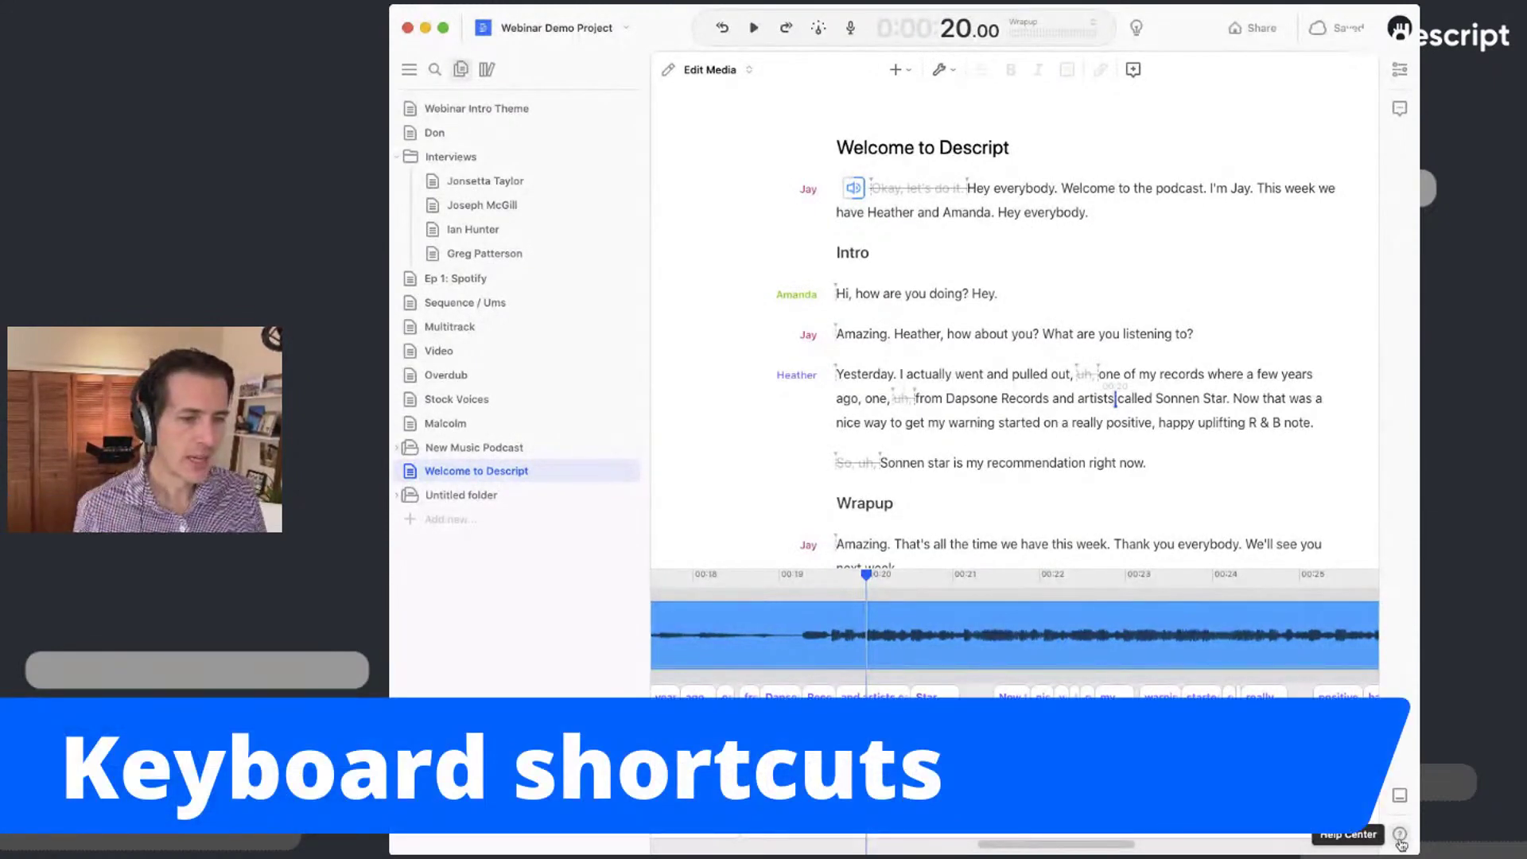
pyautogui.click(1400, 835)
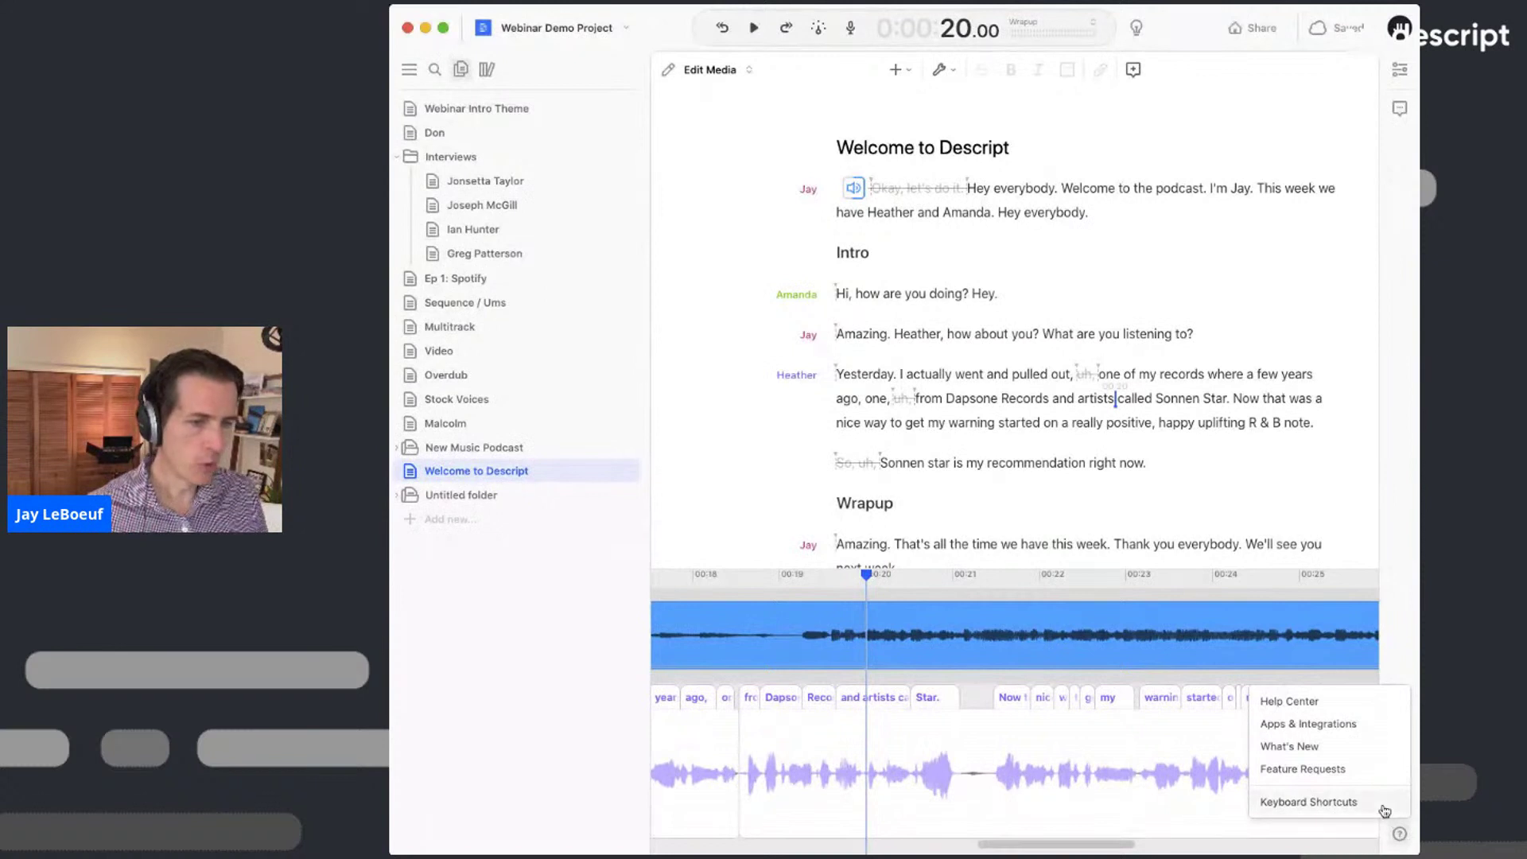
pyautogui.click(1384, 806)
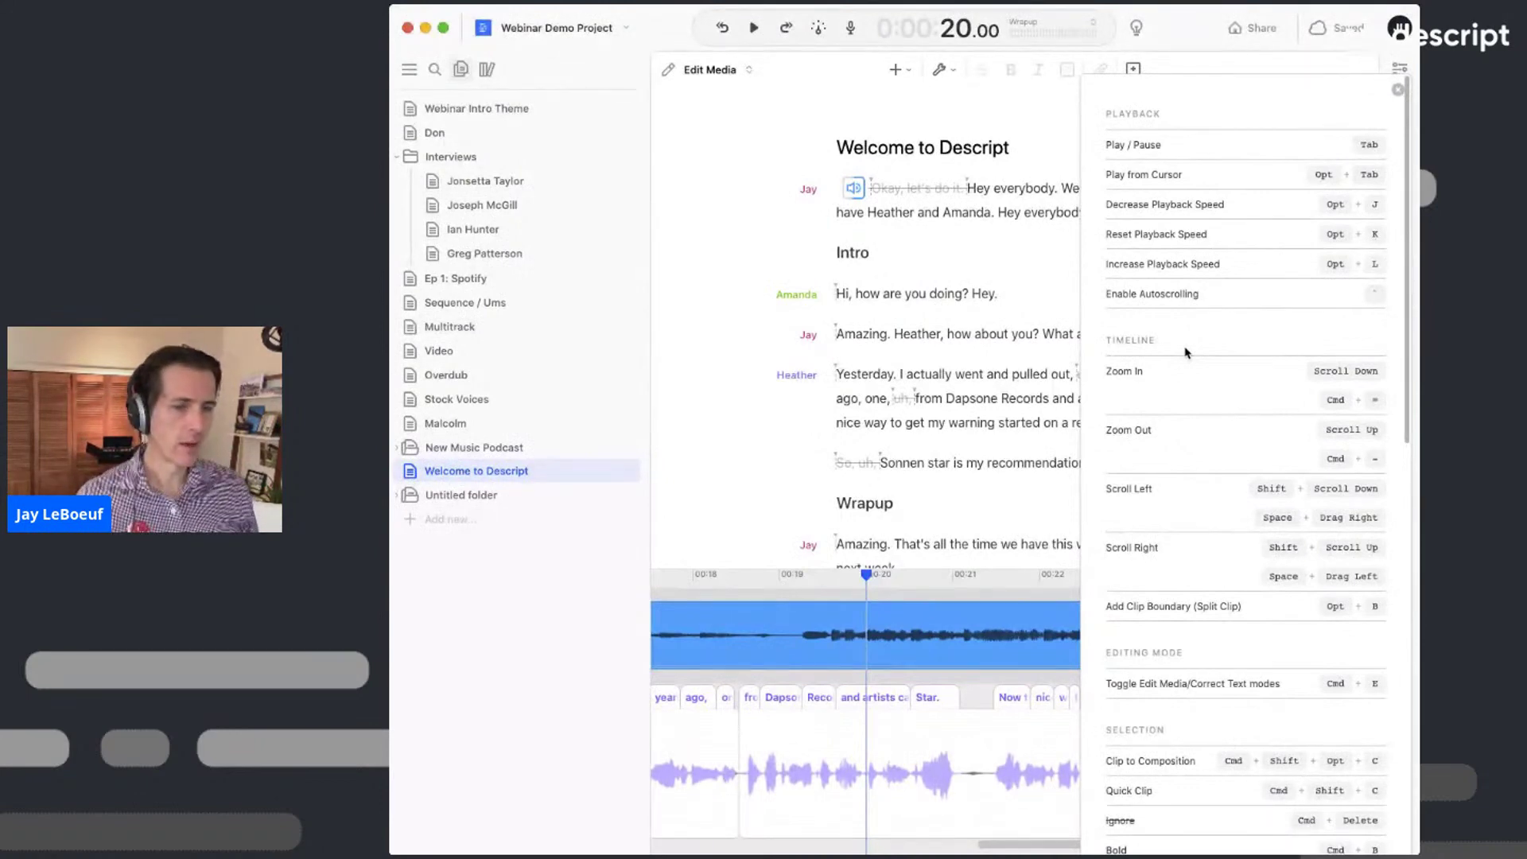
pyautogui.scroll(-10, 1201, 609)
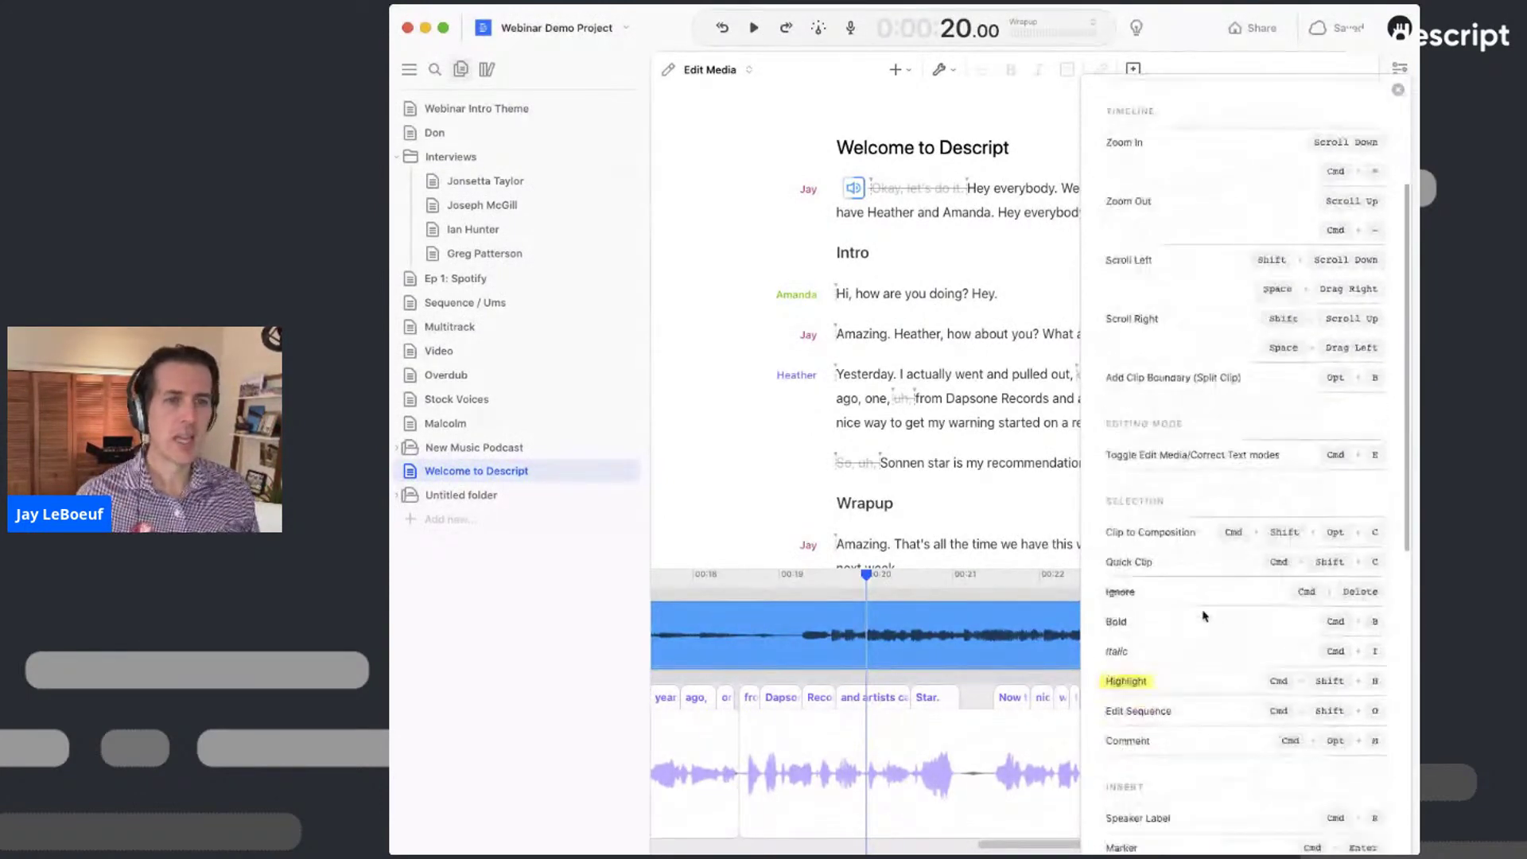
pyautogui.scroll(-7, 1205, 618)
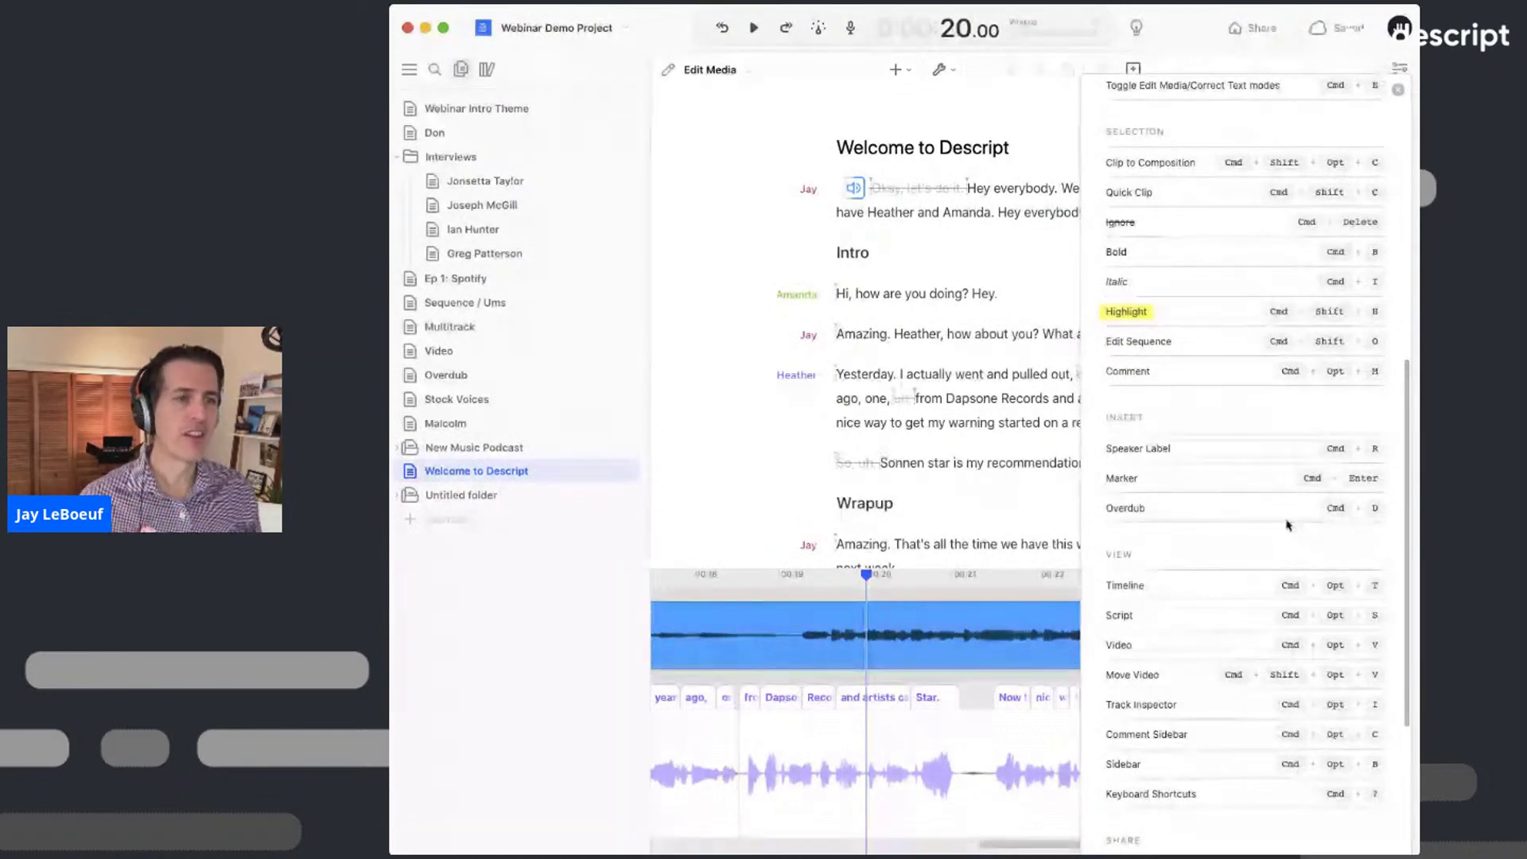
pyautogui.scroll(-2, 1287, 526)
pyautogui.scroll(-5, 1286, 526)
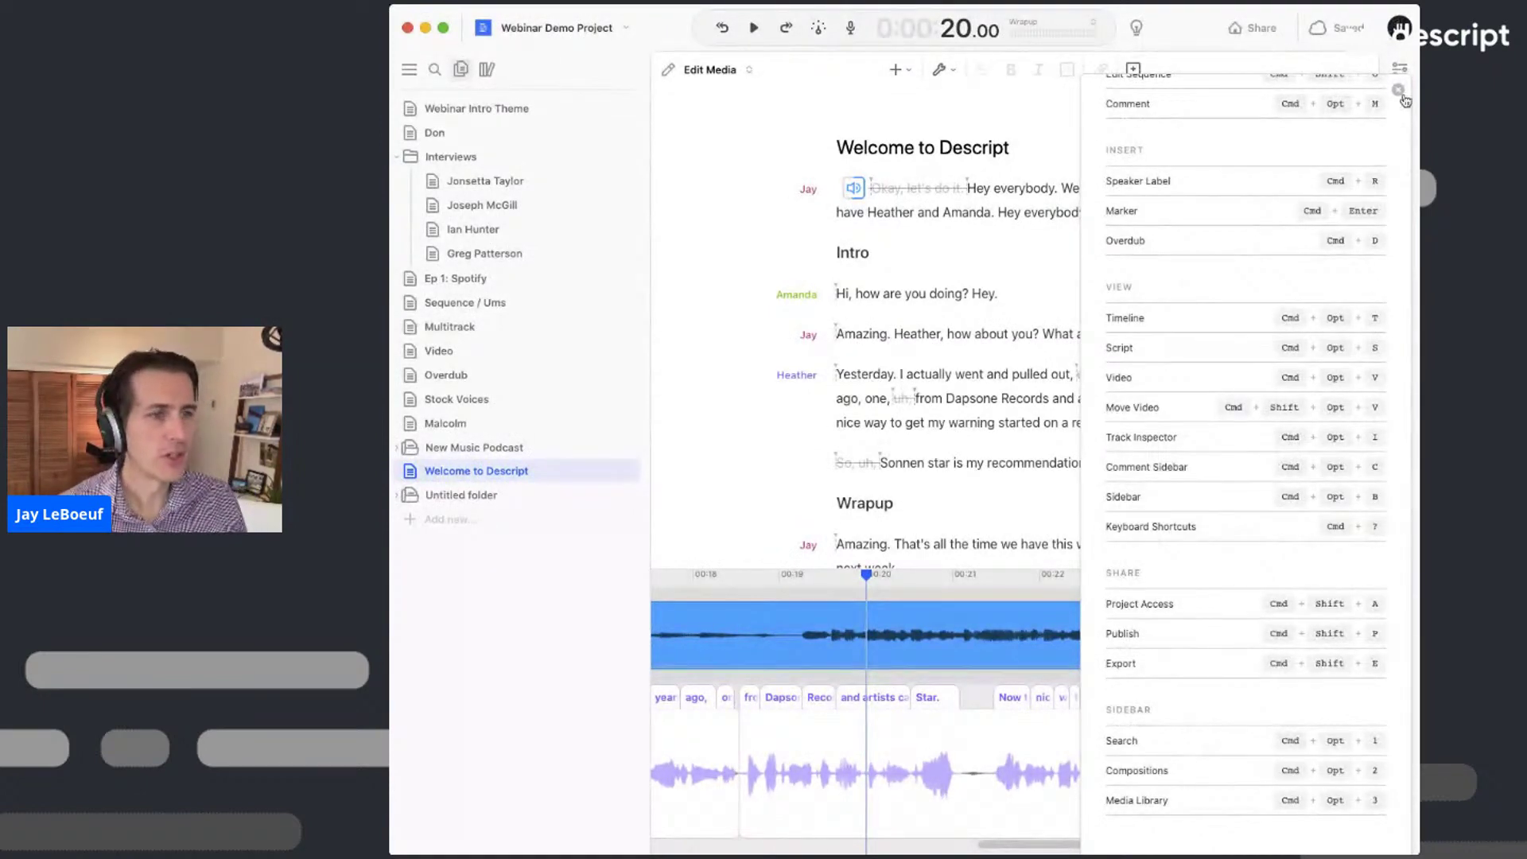
pyautogui.scroll(20, 1301, 371)
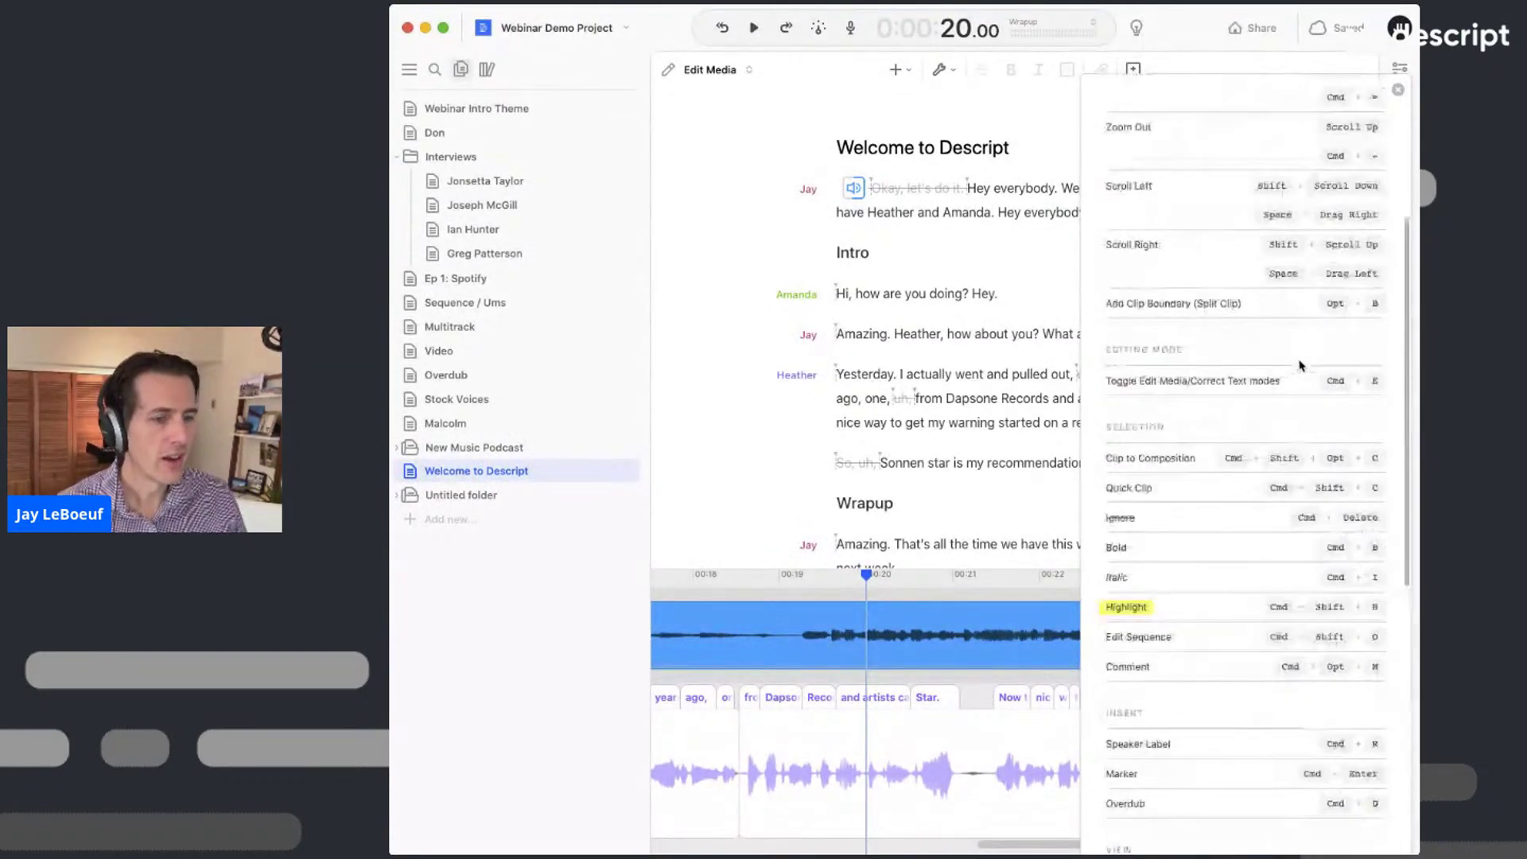
pyautogui.click(1397, 90)
# - Open the online Help Center from the project's help options
pyautogui.click(1400, 834)
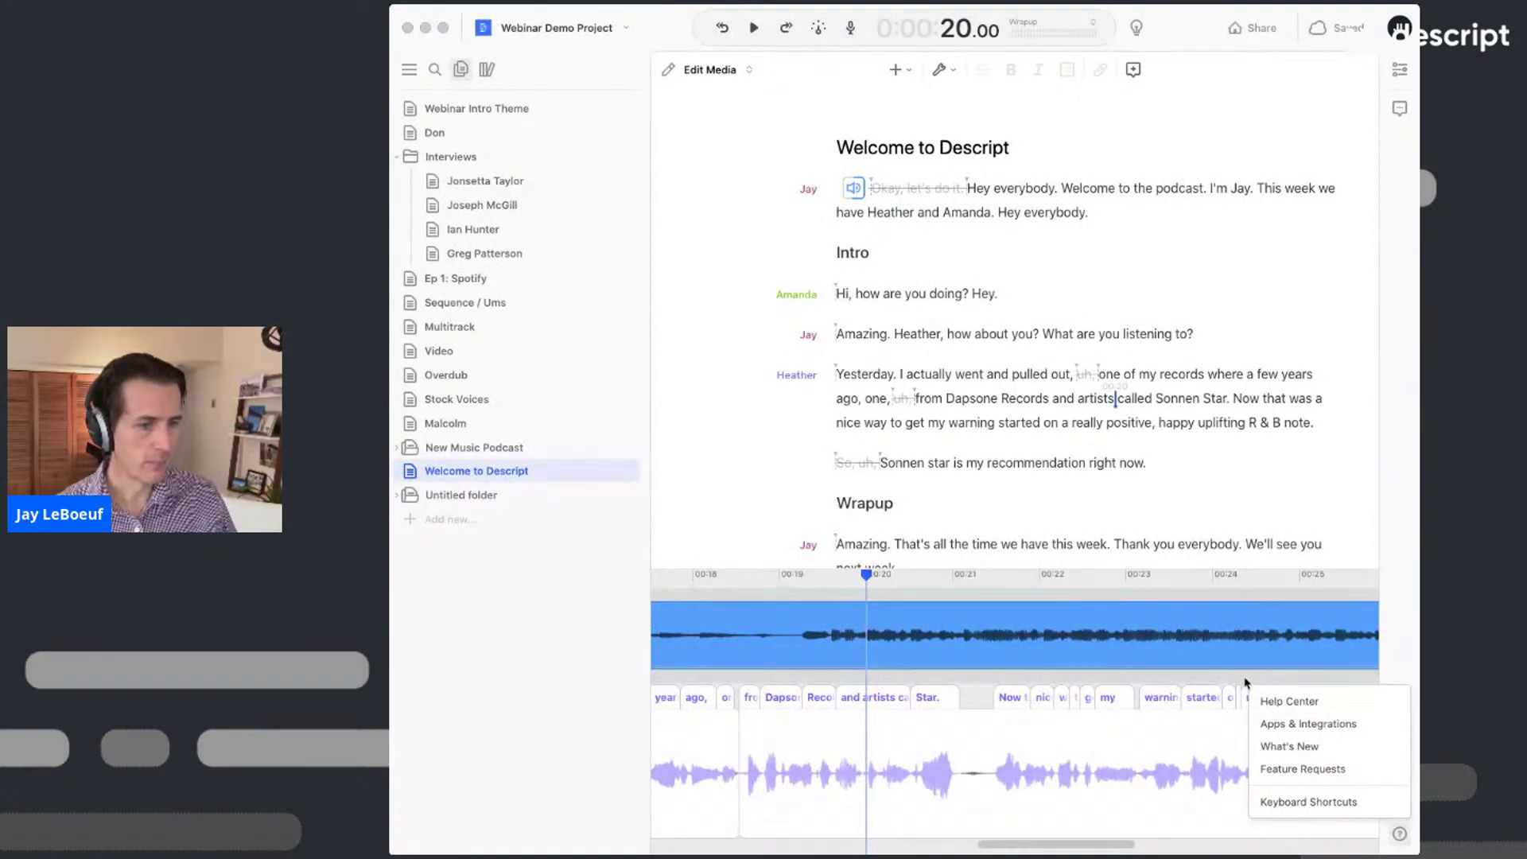
pyautogui.click(1400, 837)
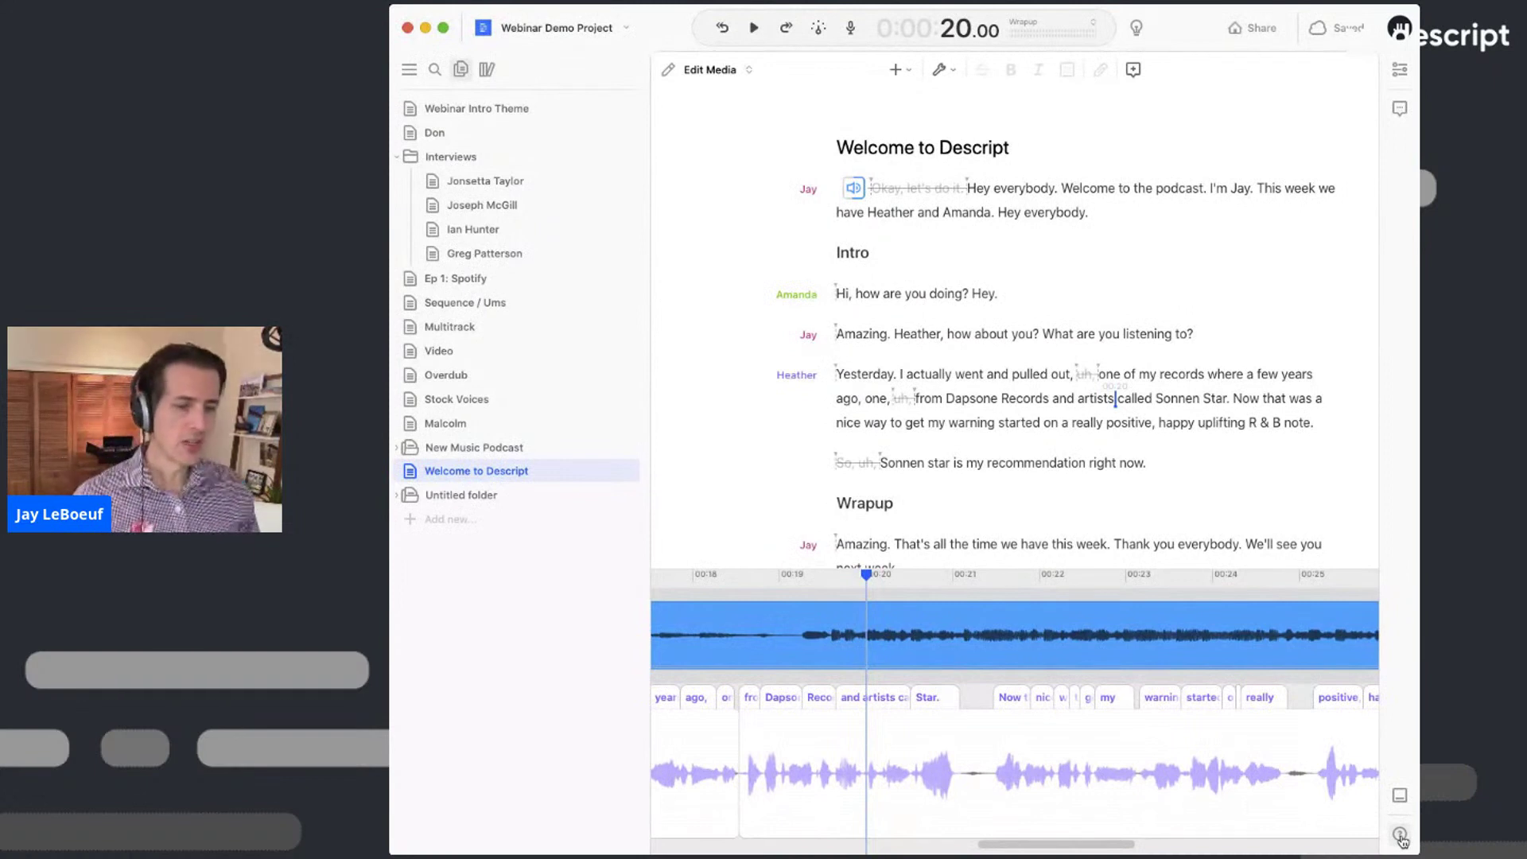
pyautogui.click(1399, 835)
pyautogui.click(1305, 697)
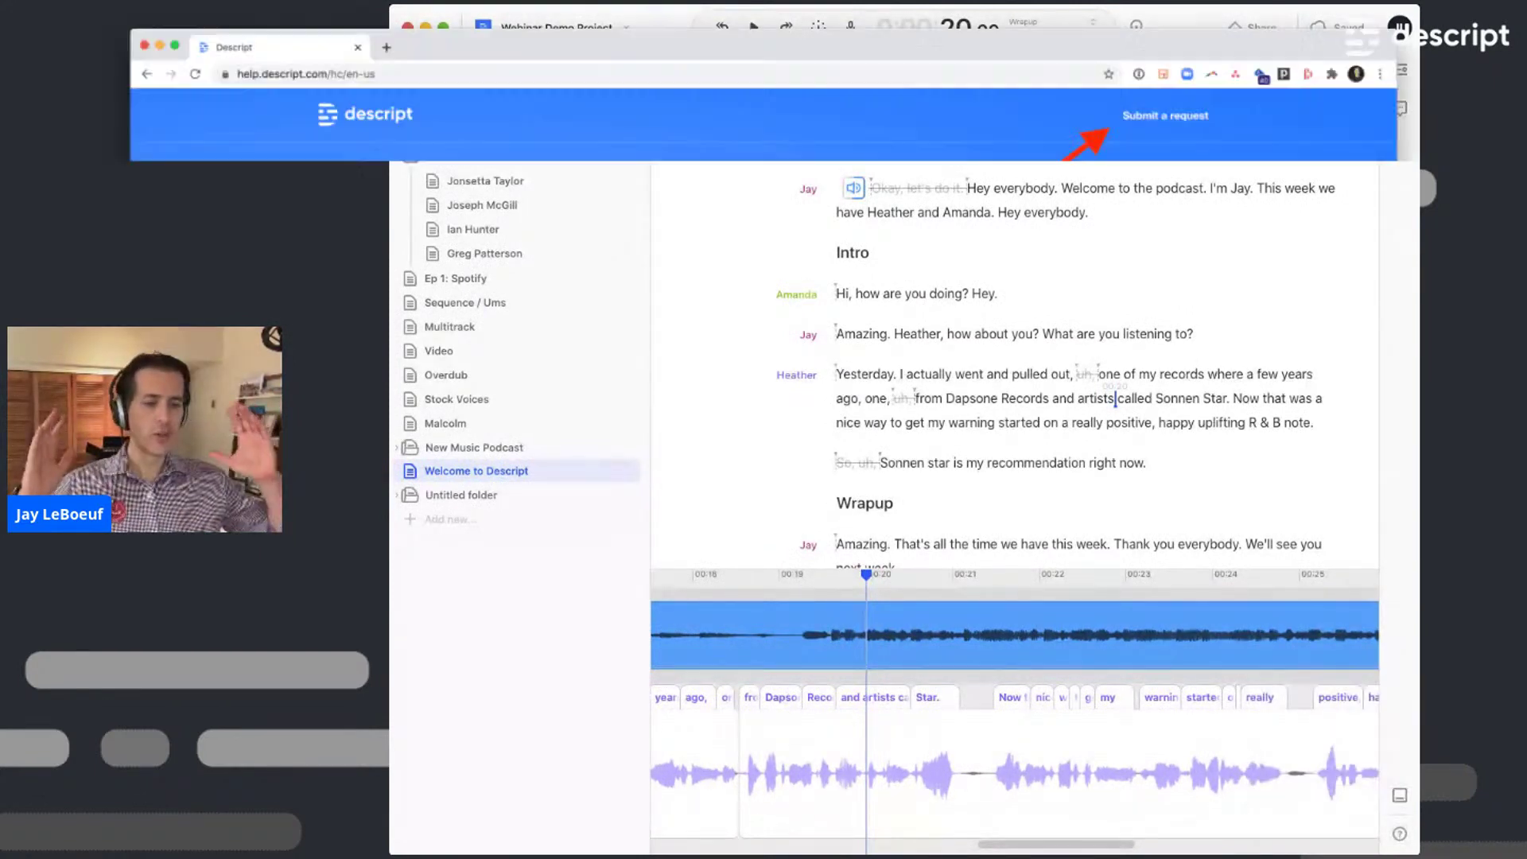
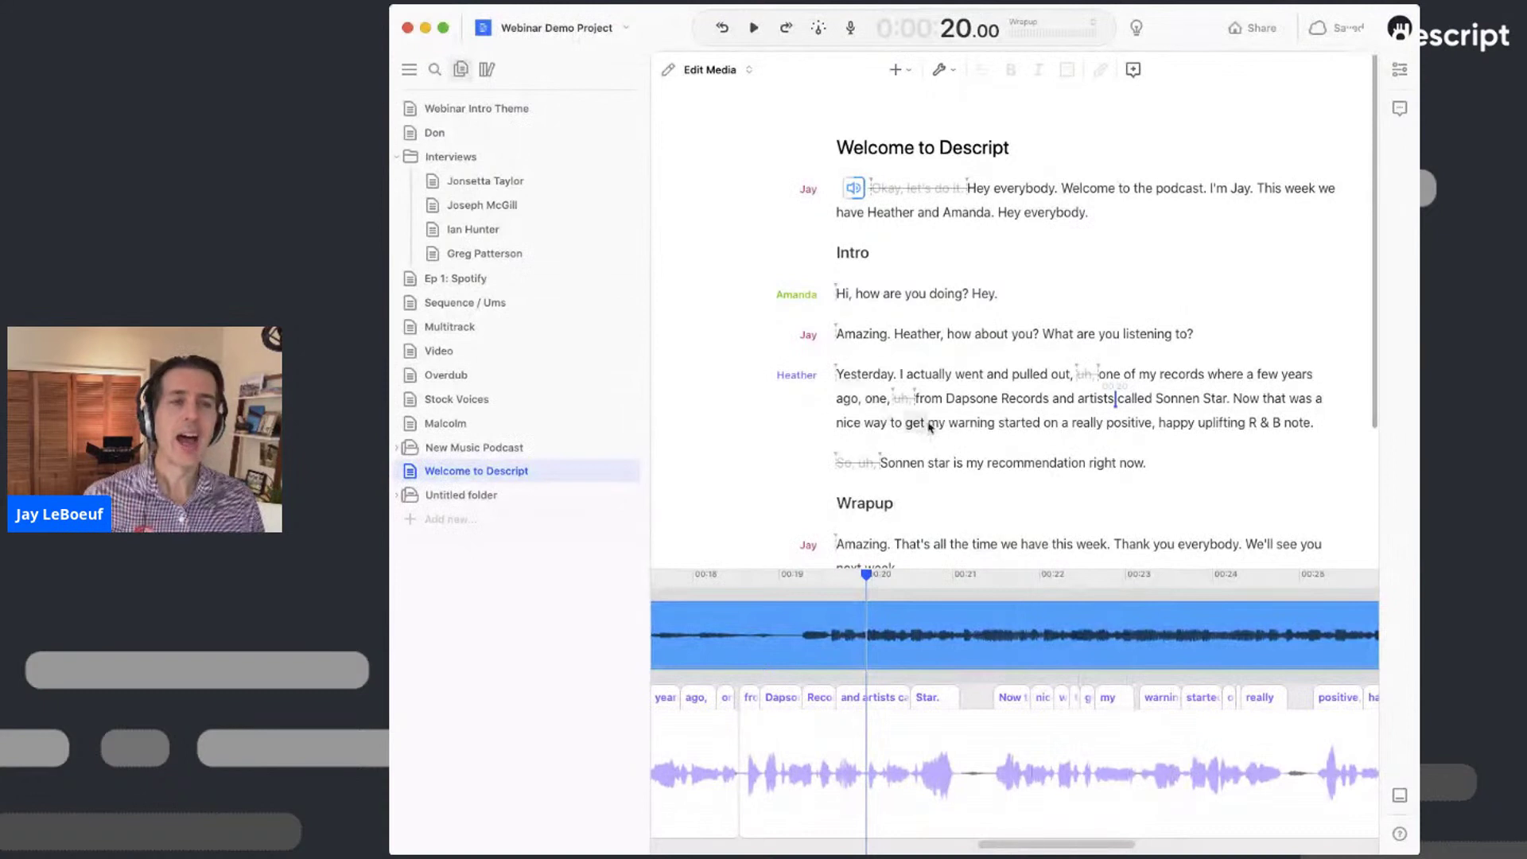
# - Add an empty paragraph at the end of the transcript and set the recording's microphone input to Yeti X
pyautogui.scroll(-5, 930, 427)
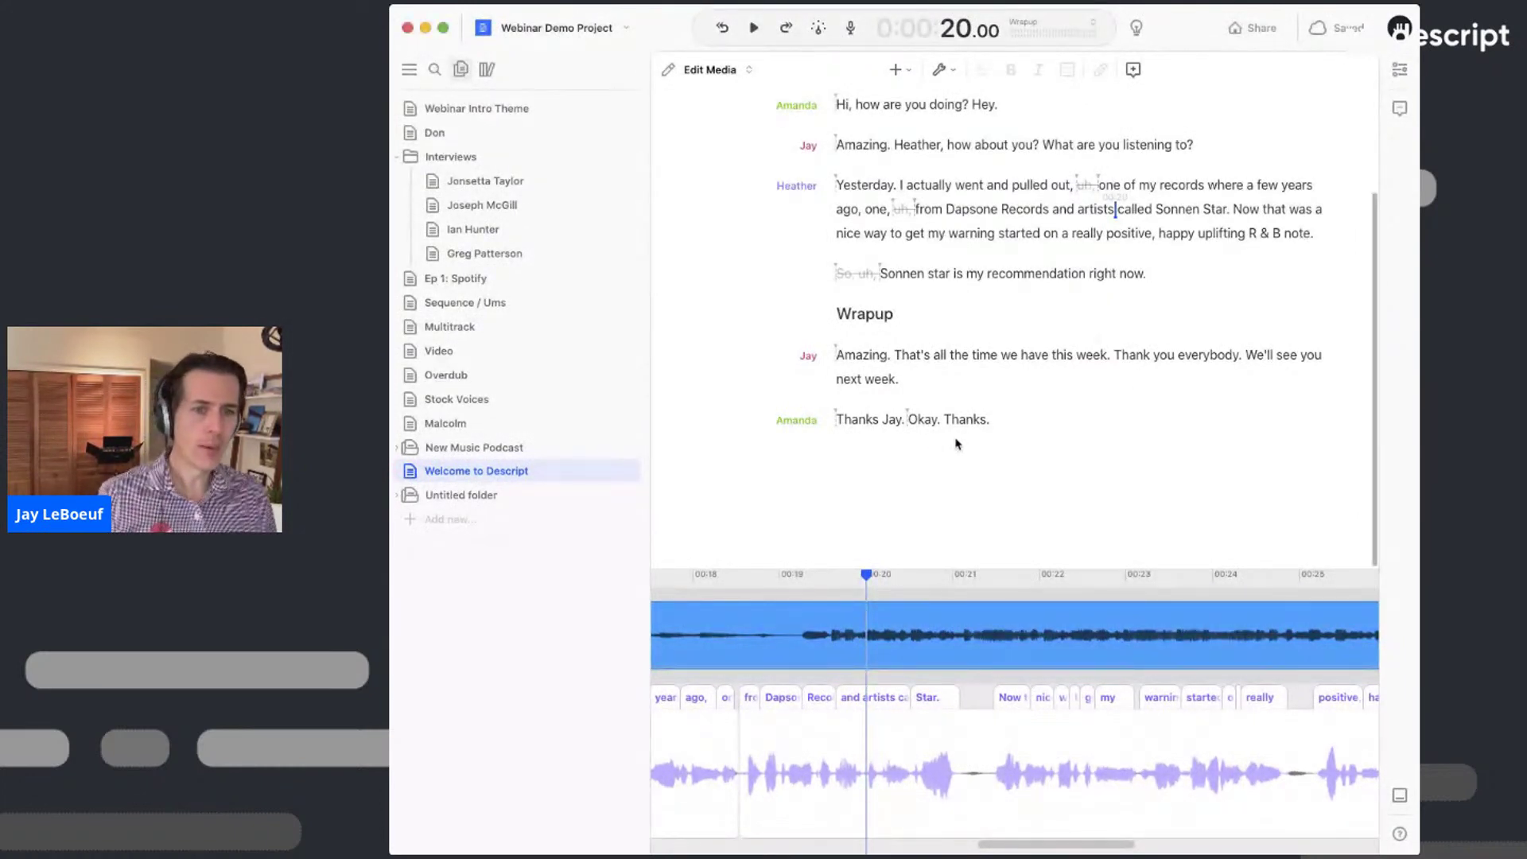
pyautogui.click(1013, 424)
pyautogui.press('Return')
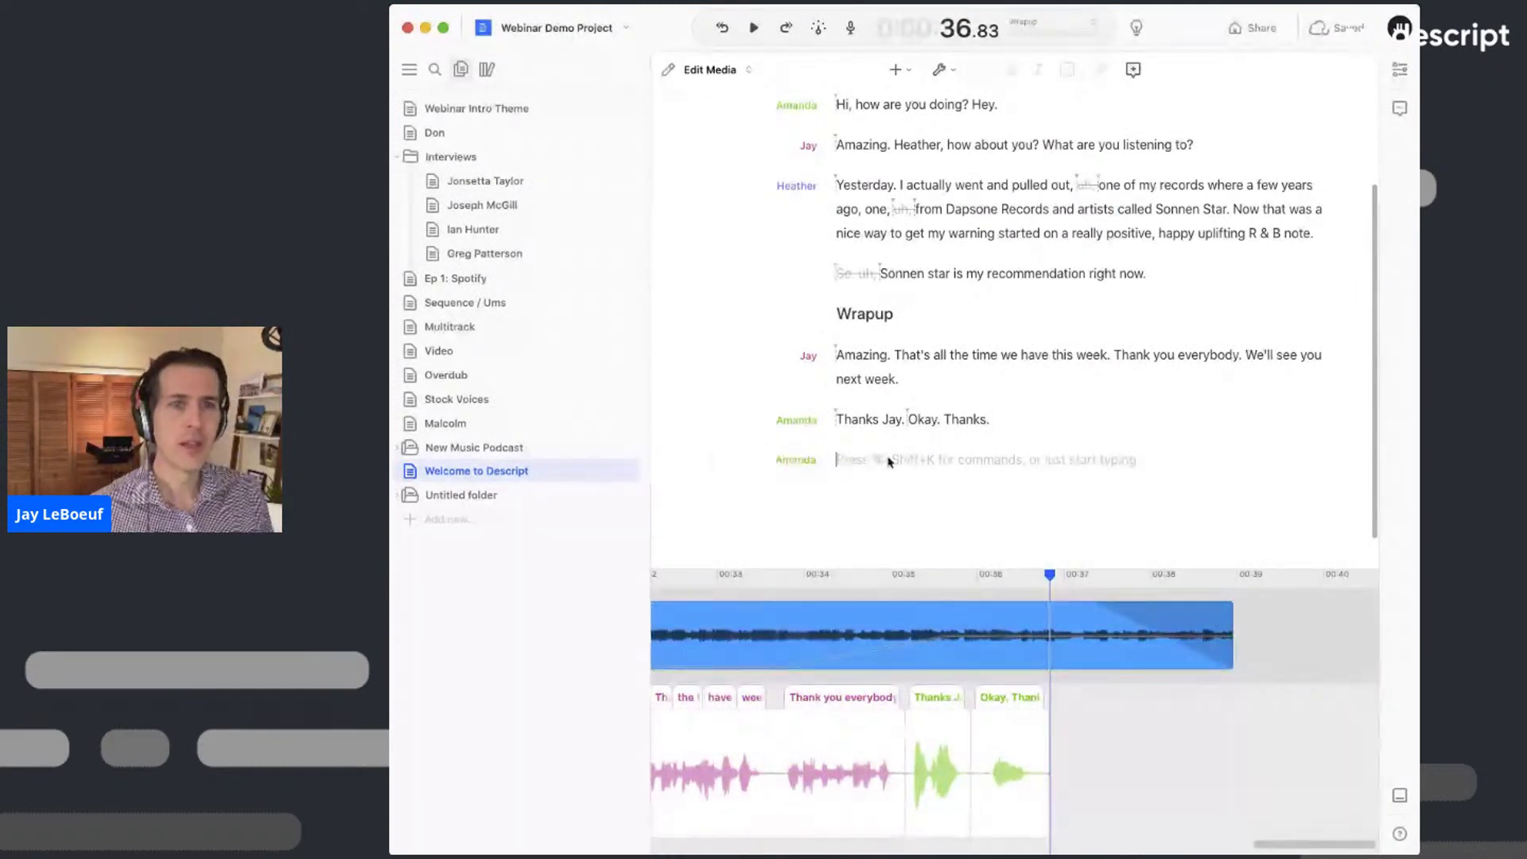
pyautogui.click(853, 30)
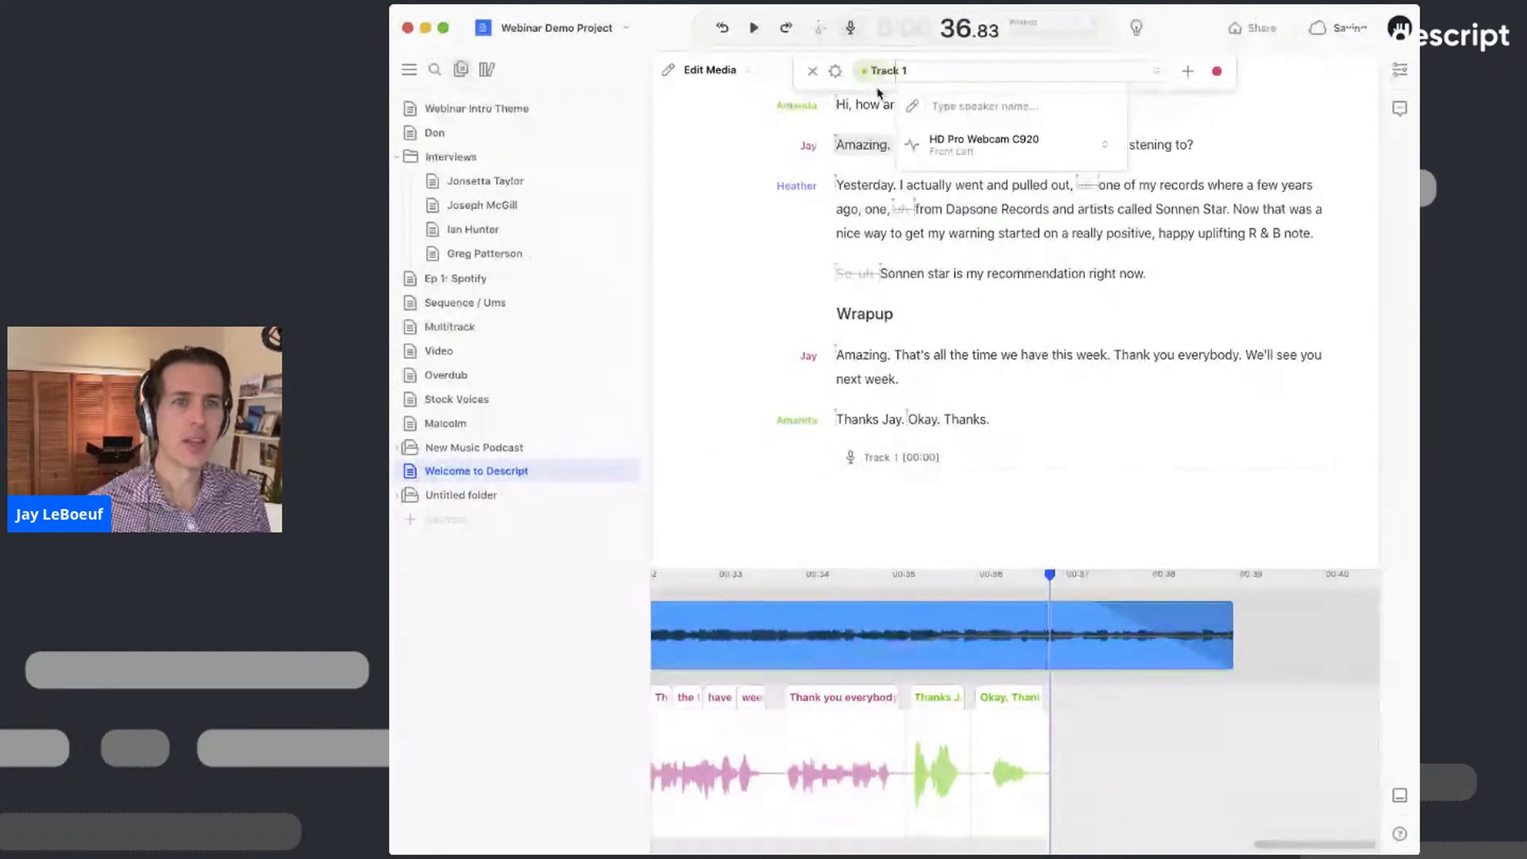
pyautogui.click(835, 71)
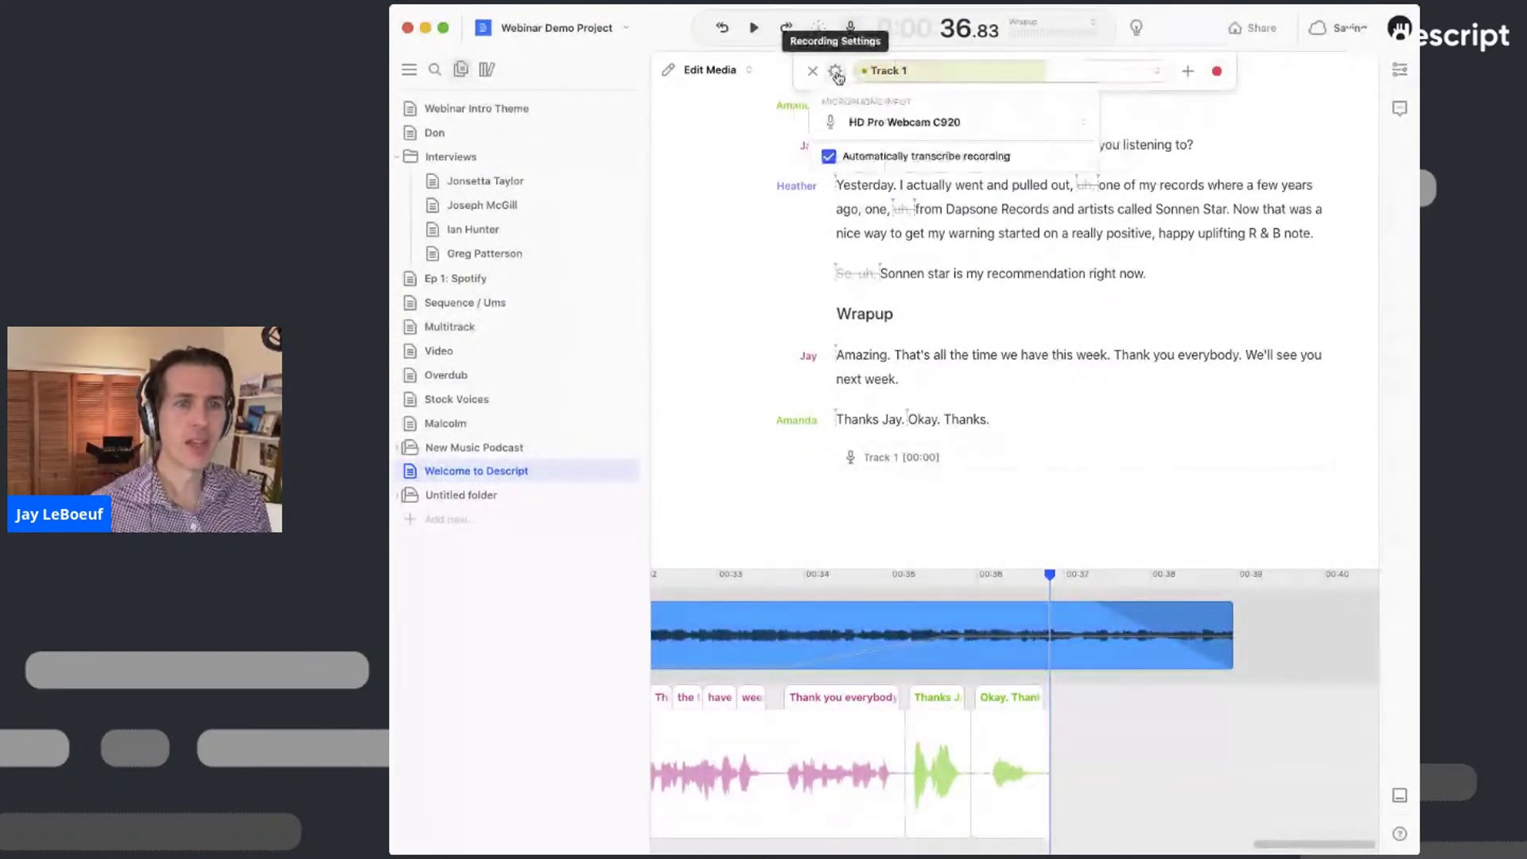
pyautogui.click(921, 125)
pyautogui.click(883, 226)
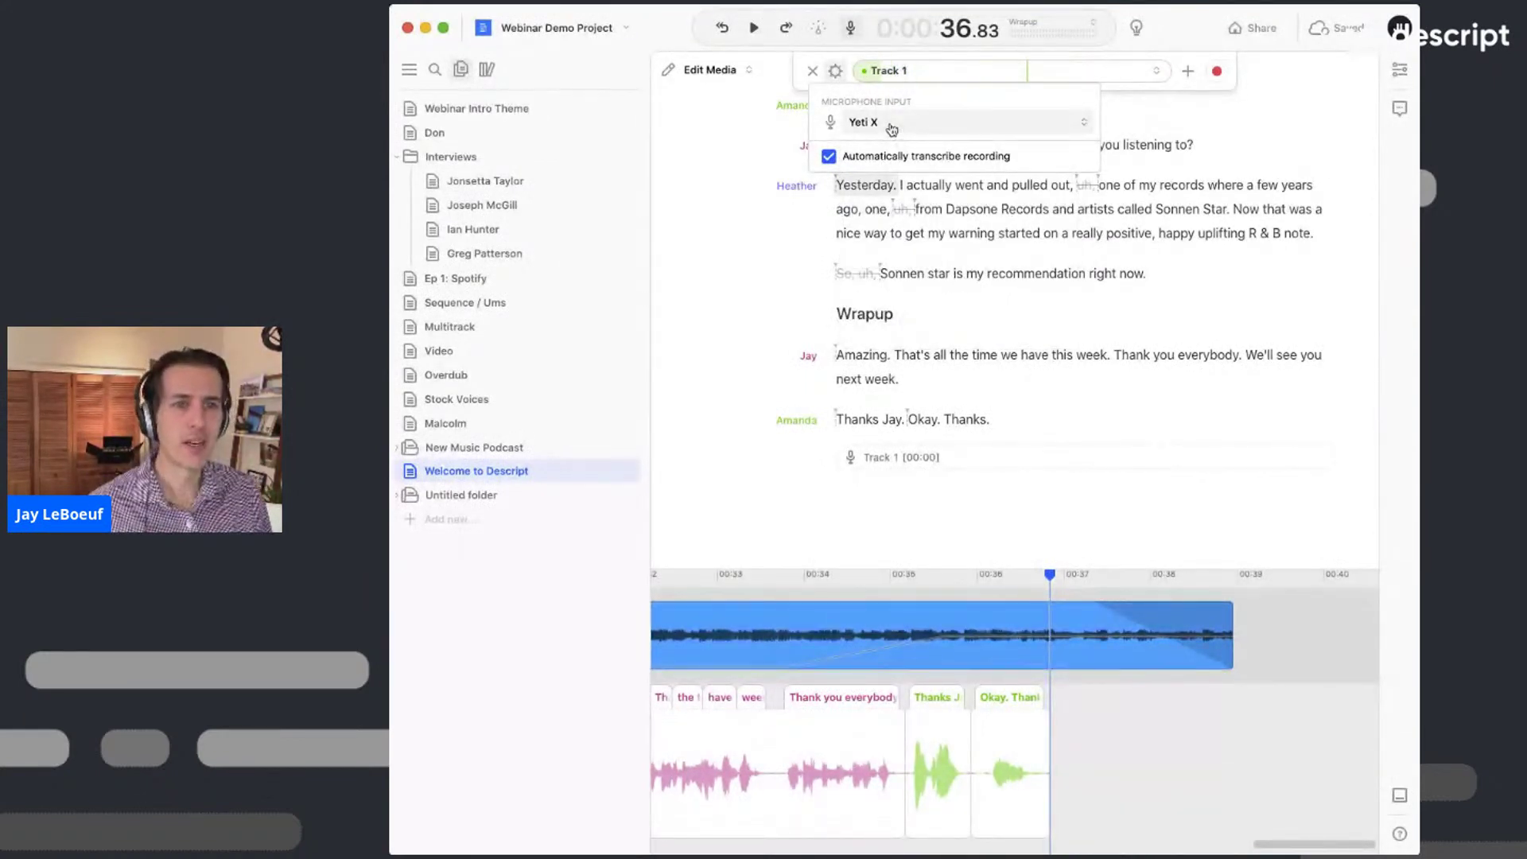
# - Record two takes of the New Music Podcast closing credits and delete the first take with the comments following it
pyautogui.click(1218, 74)
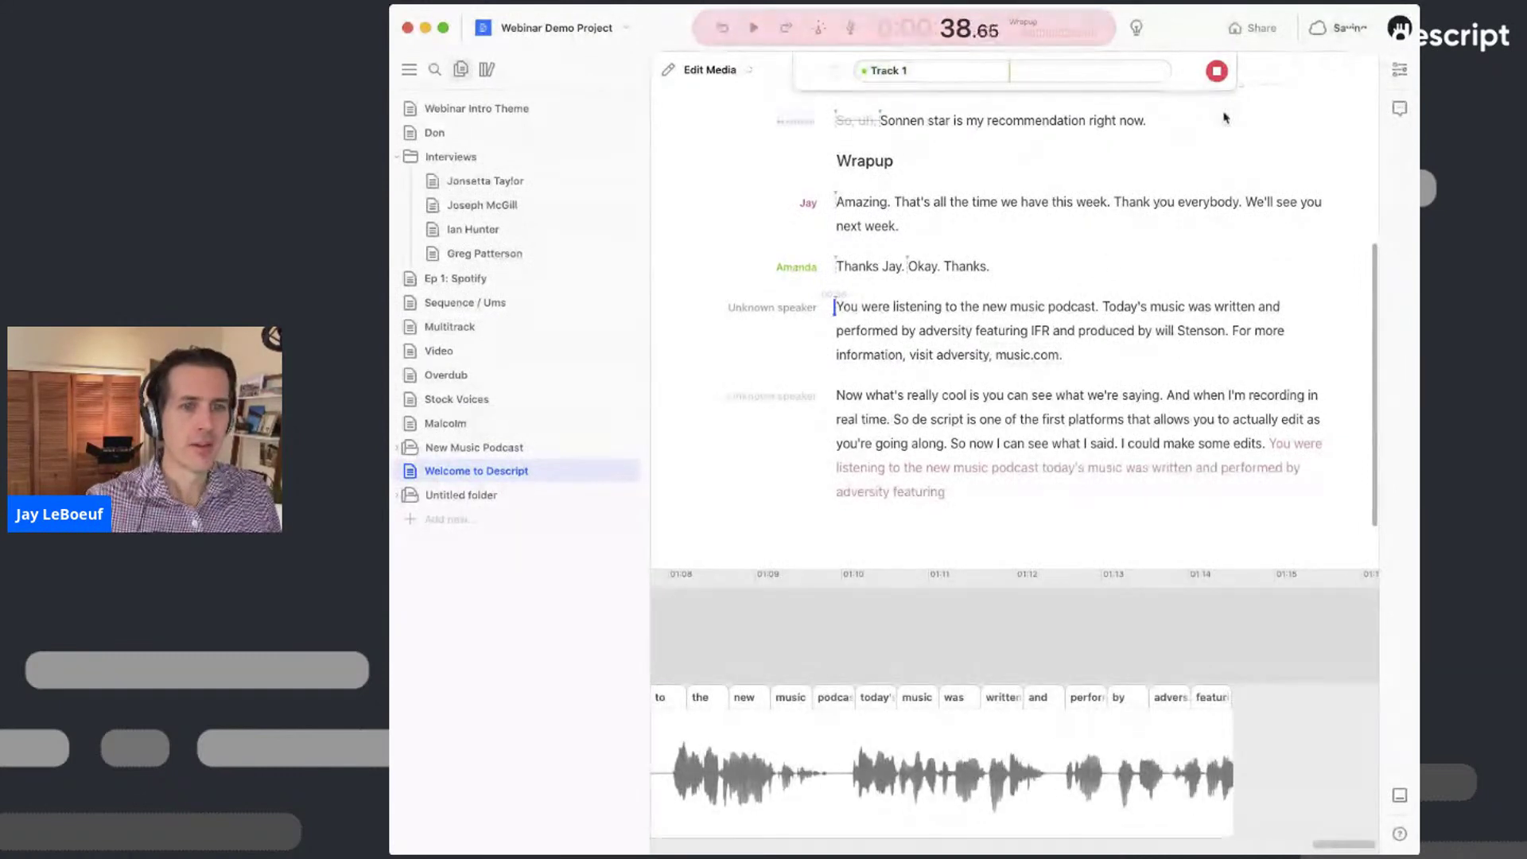
pyautogui.click(1217, 73)
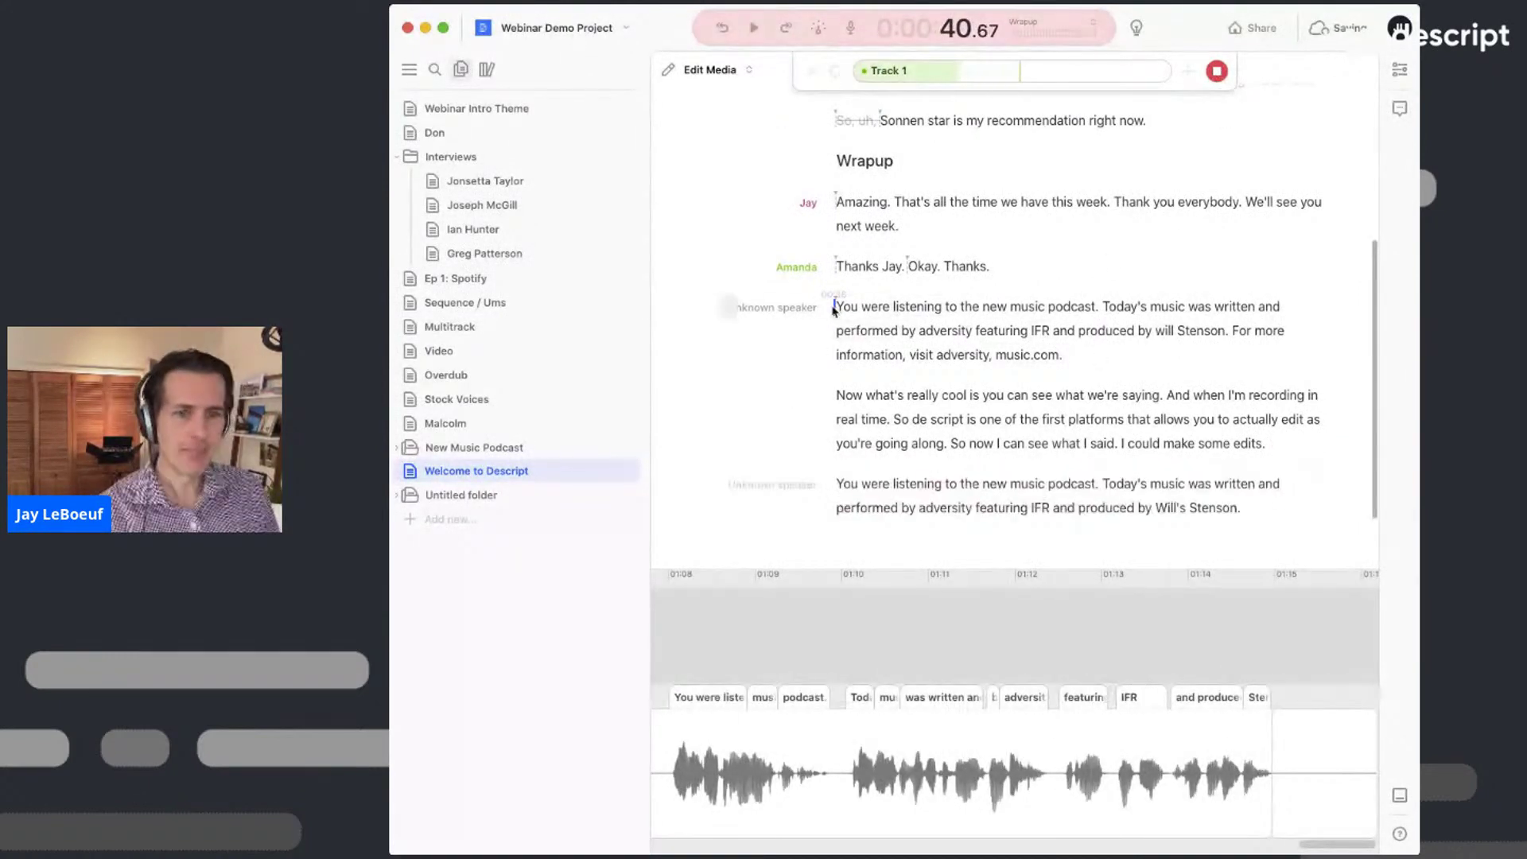
pyautogui.keyDown('shift'); pyautogui.click(1273, 448); pyautogui.keyUp('shift')
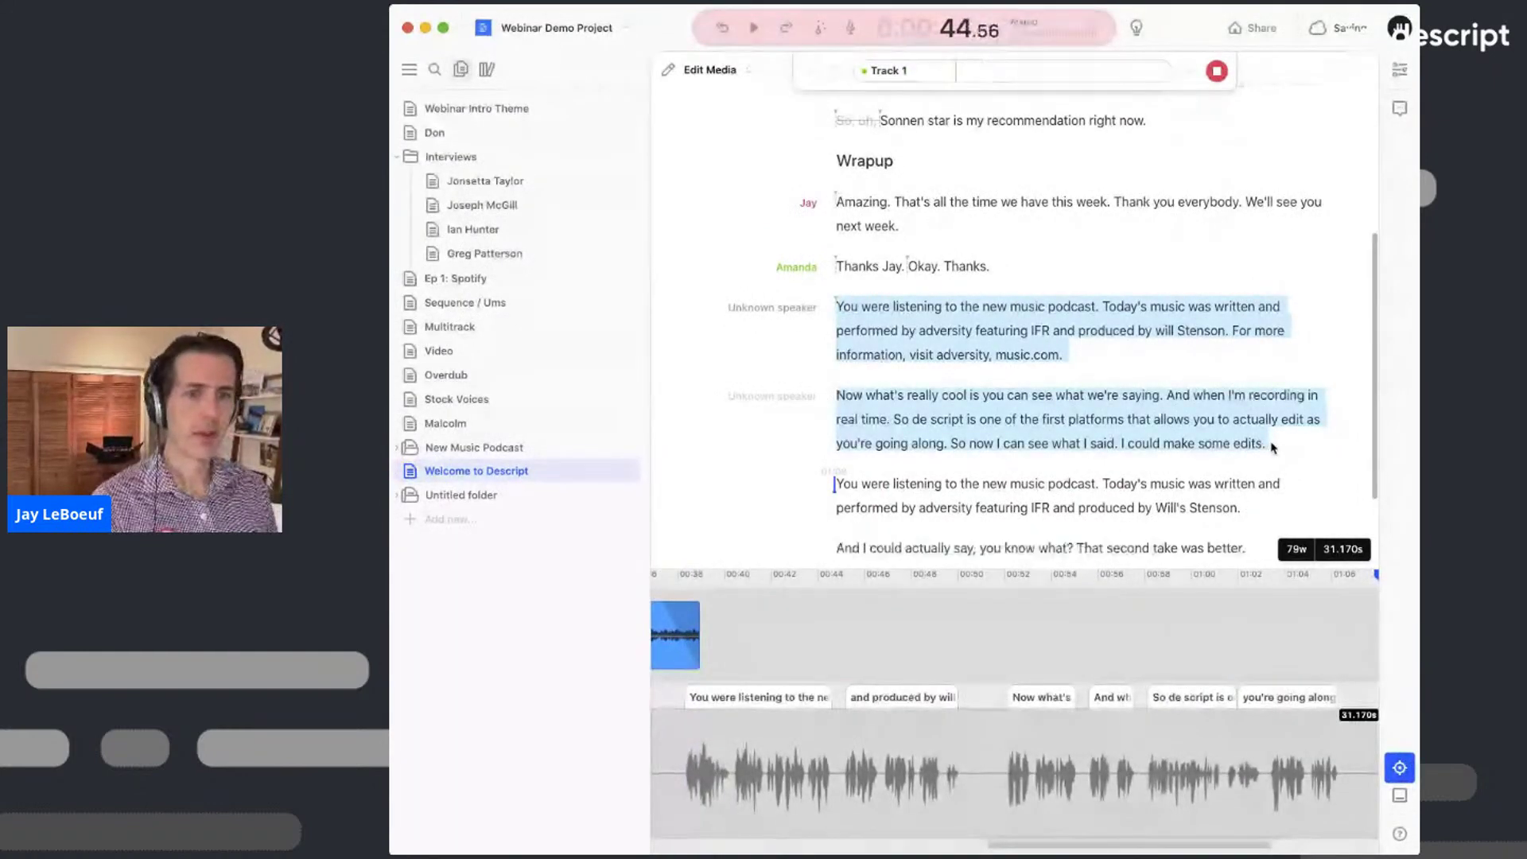
pyautogui.press('BackSpace')
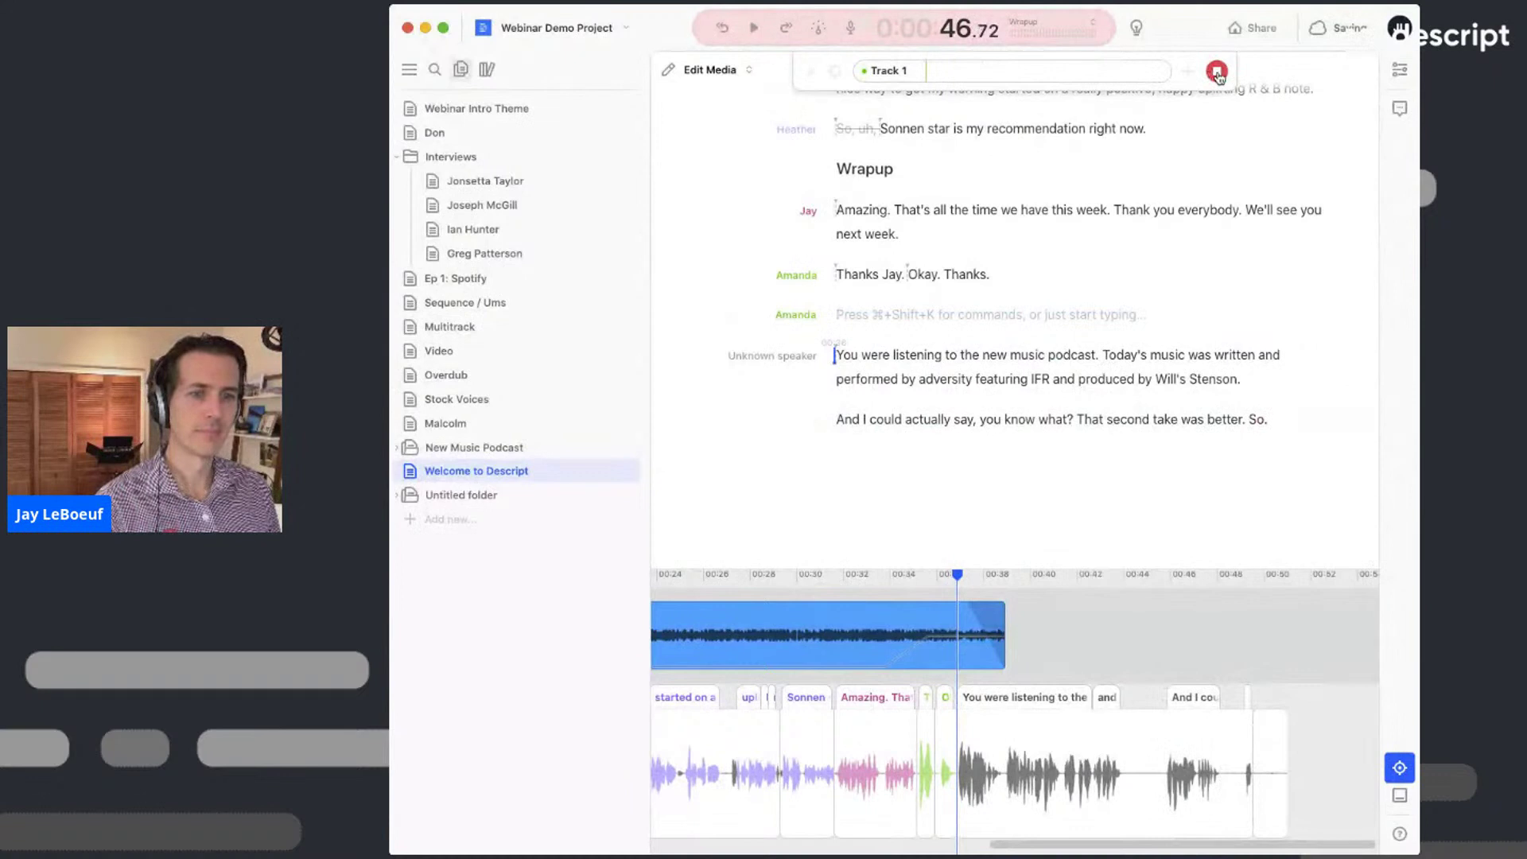
# - Delete the spoken remarks after the second take and stop the recording
pyautogui.tripleClick(1084, 418)
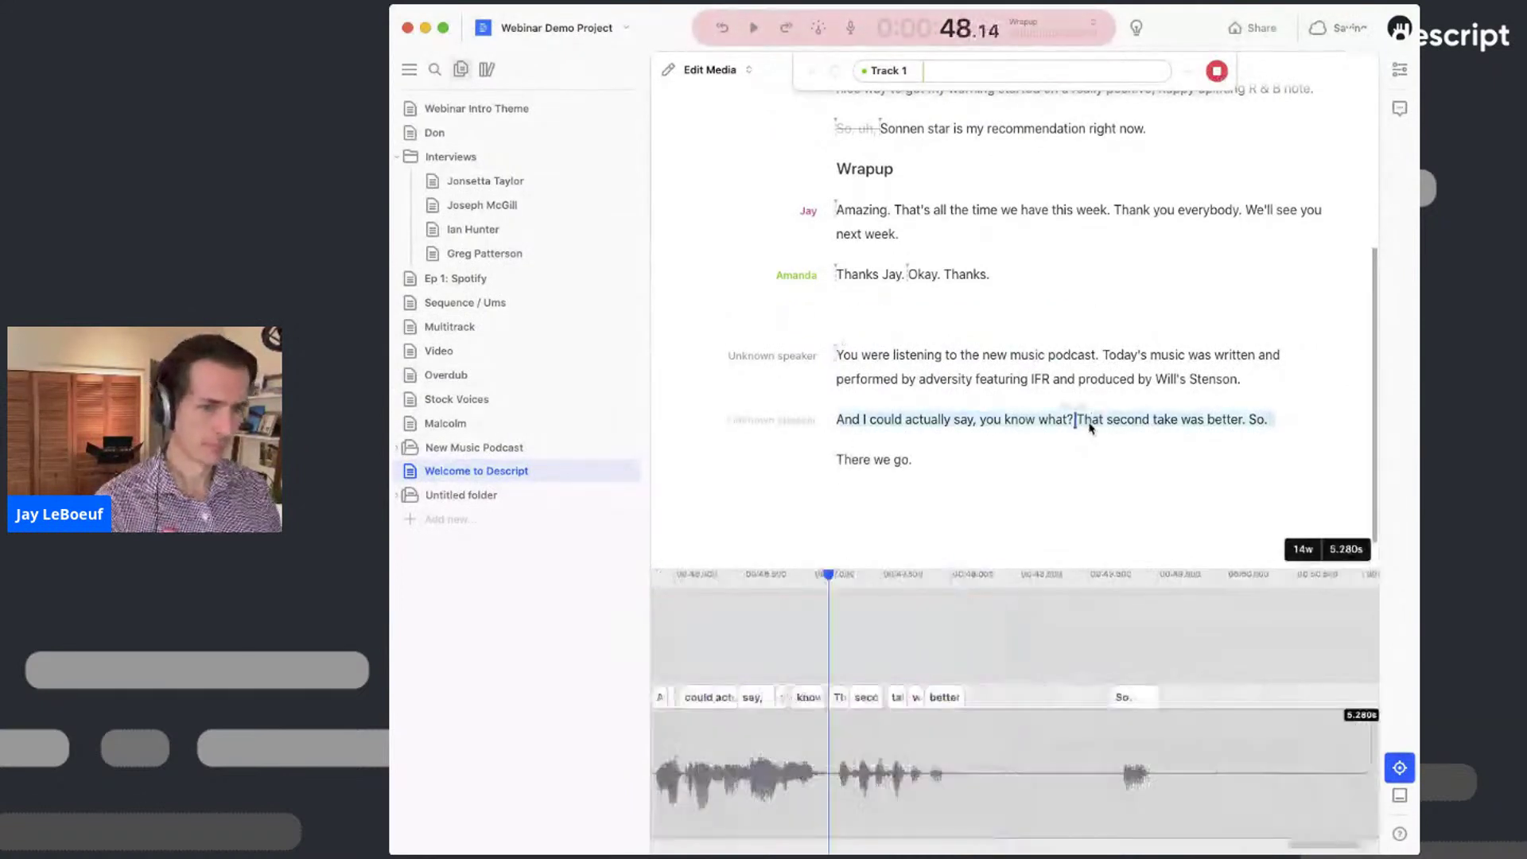
pyautogui.keyDown('shift'); pyautogui.click(1043, 469); pyautogui.keyUp('shift')
pyautogui.press('BackSpace')
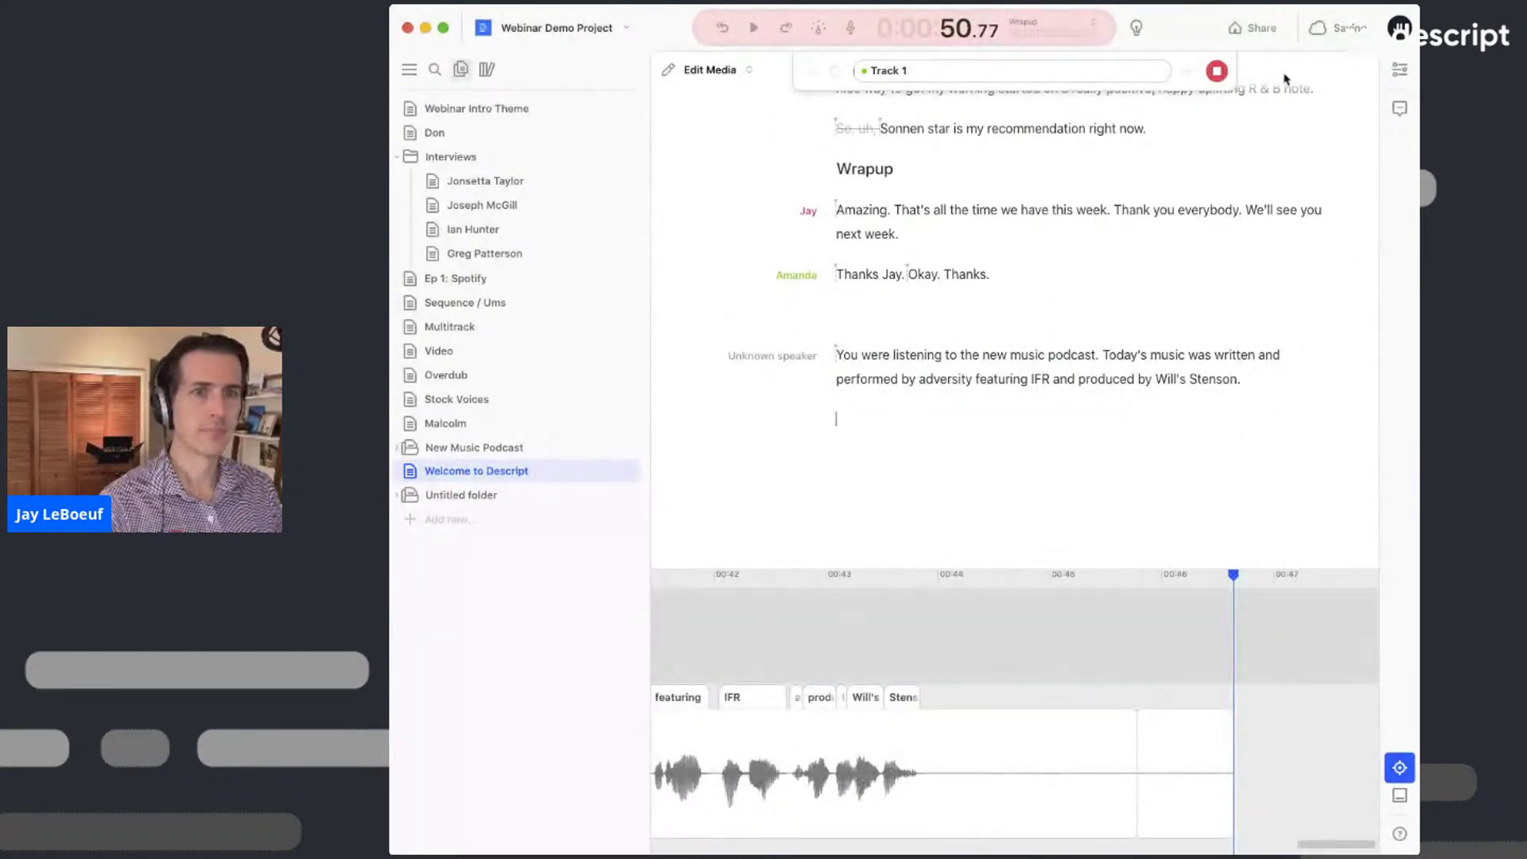
pyautogui.click(1217, 72)
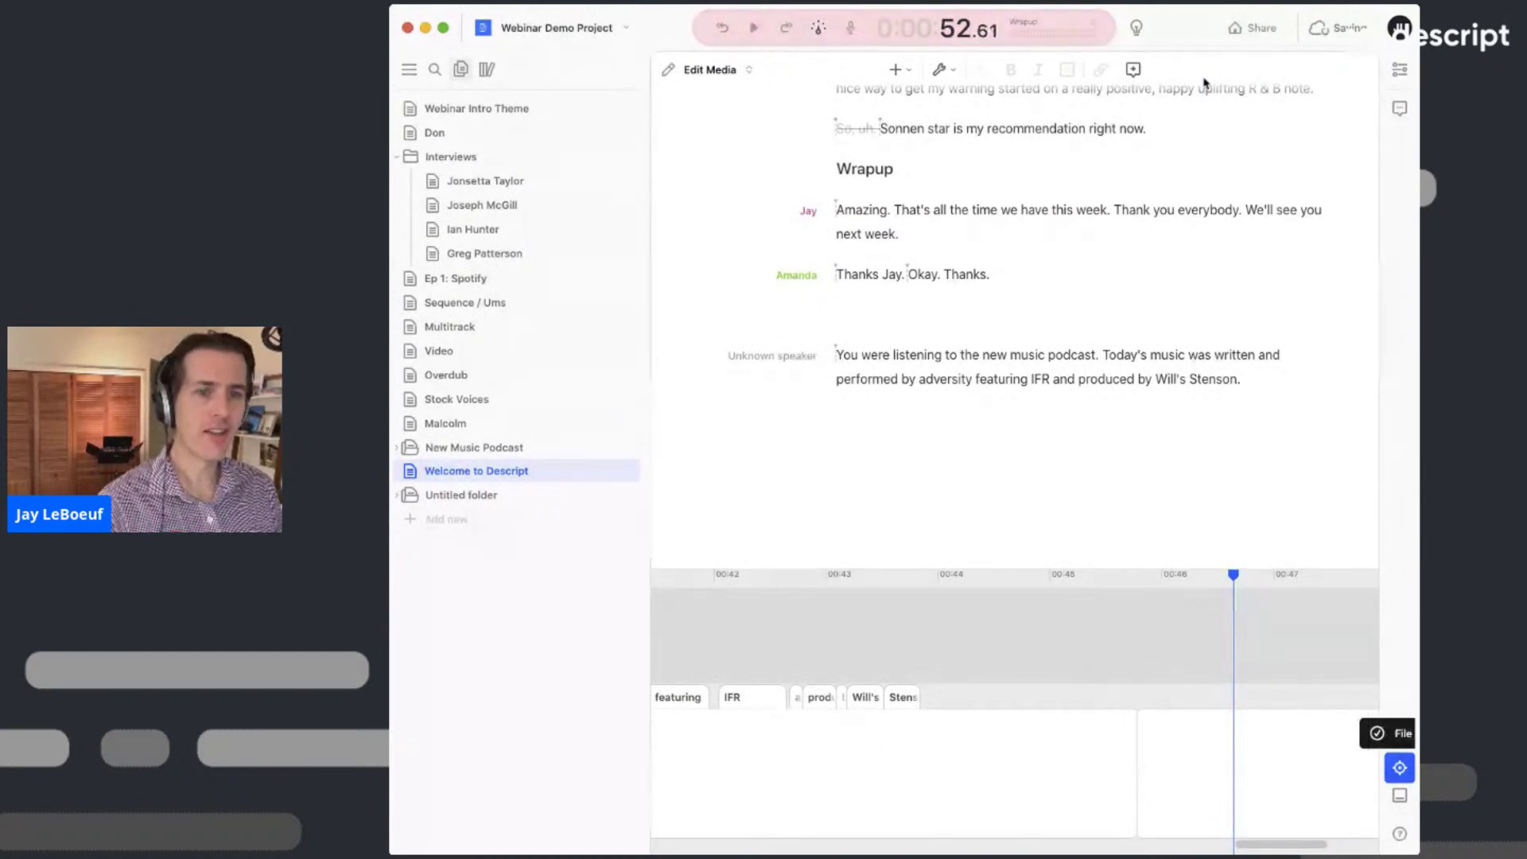
# - Label the newly recorded credits paragraph with the host's existing speaker name
pyautogui.click(843, 314)
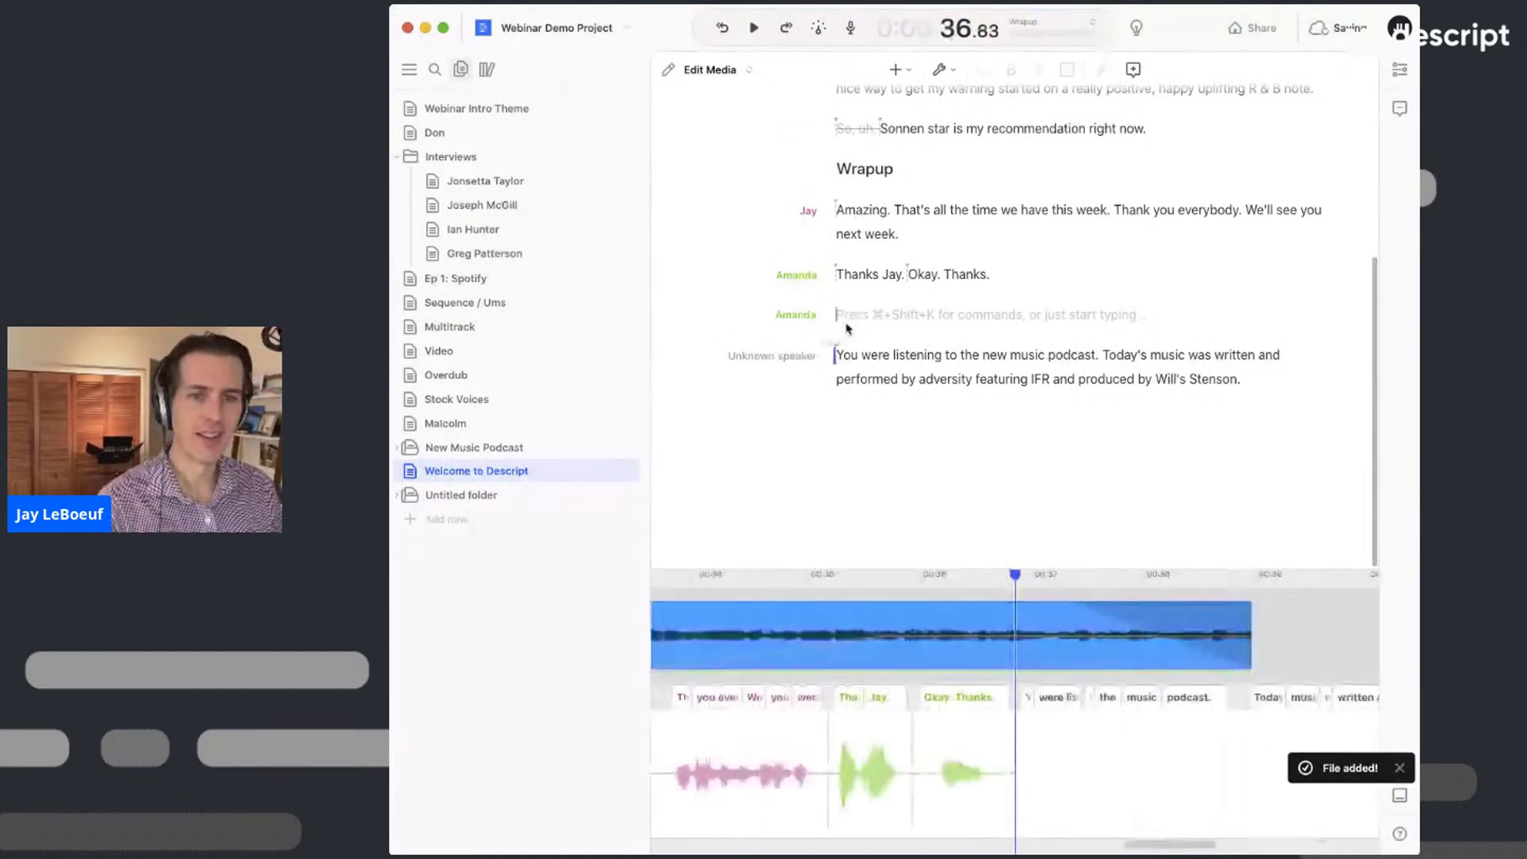
pyautogui.click(783, 357)
pyautogui.write('Jauy')
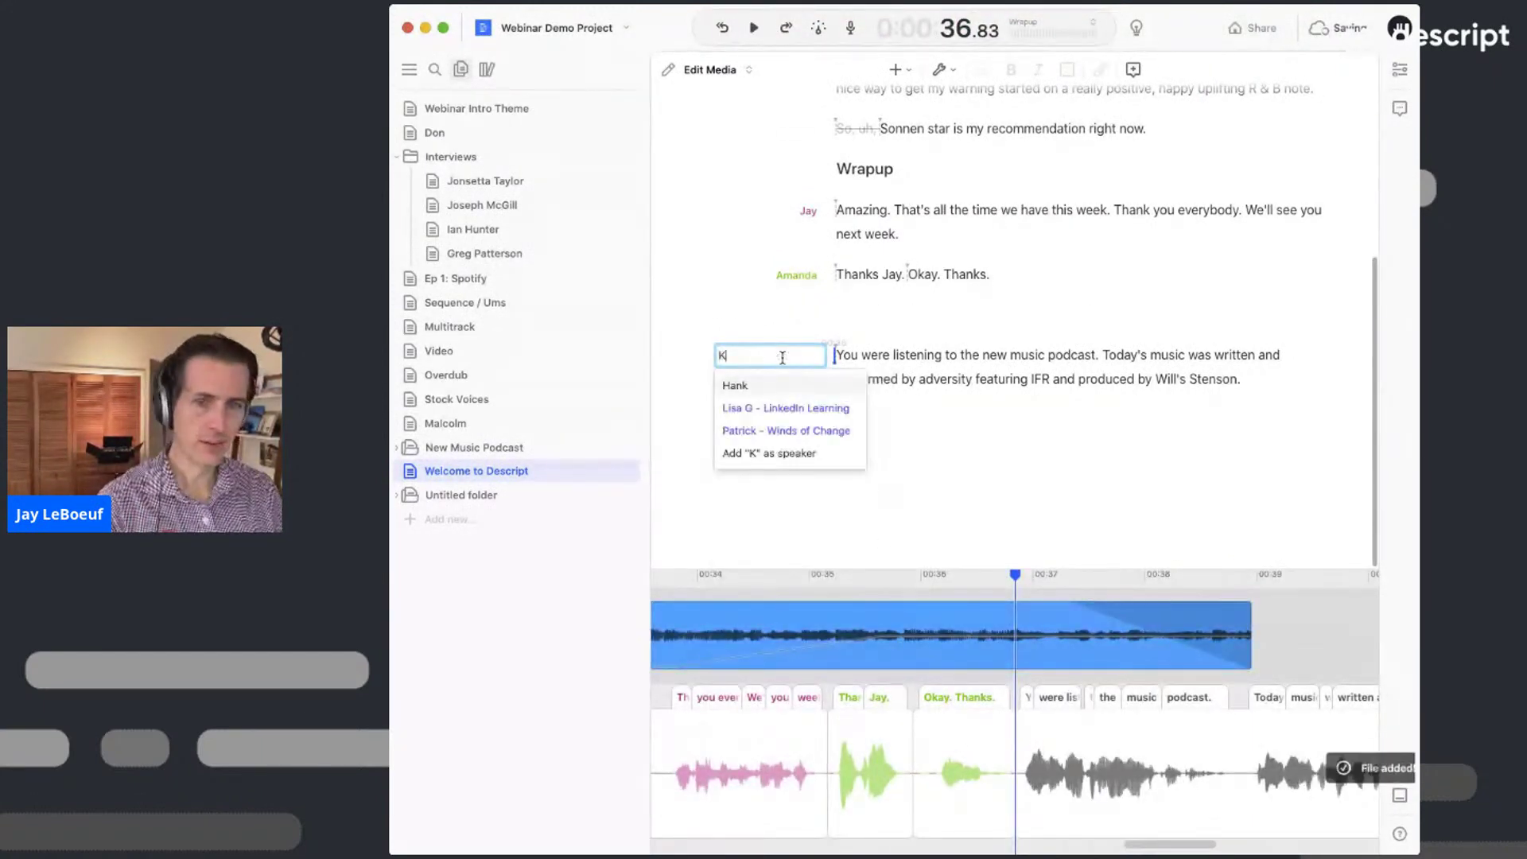
pyautogui.press('BackSpace')
pyautogui.press('BackSpace')
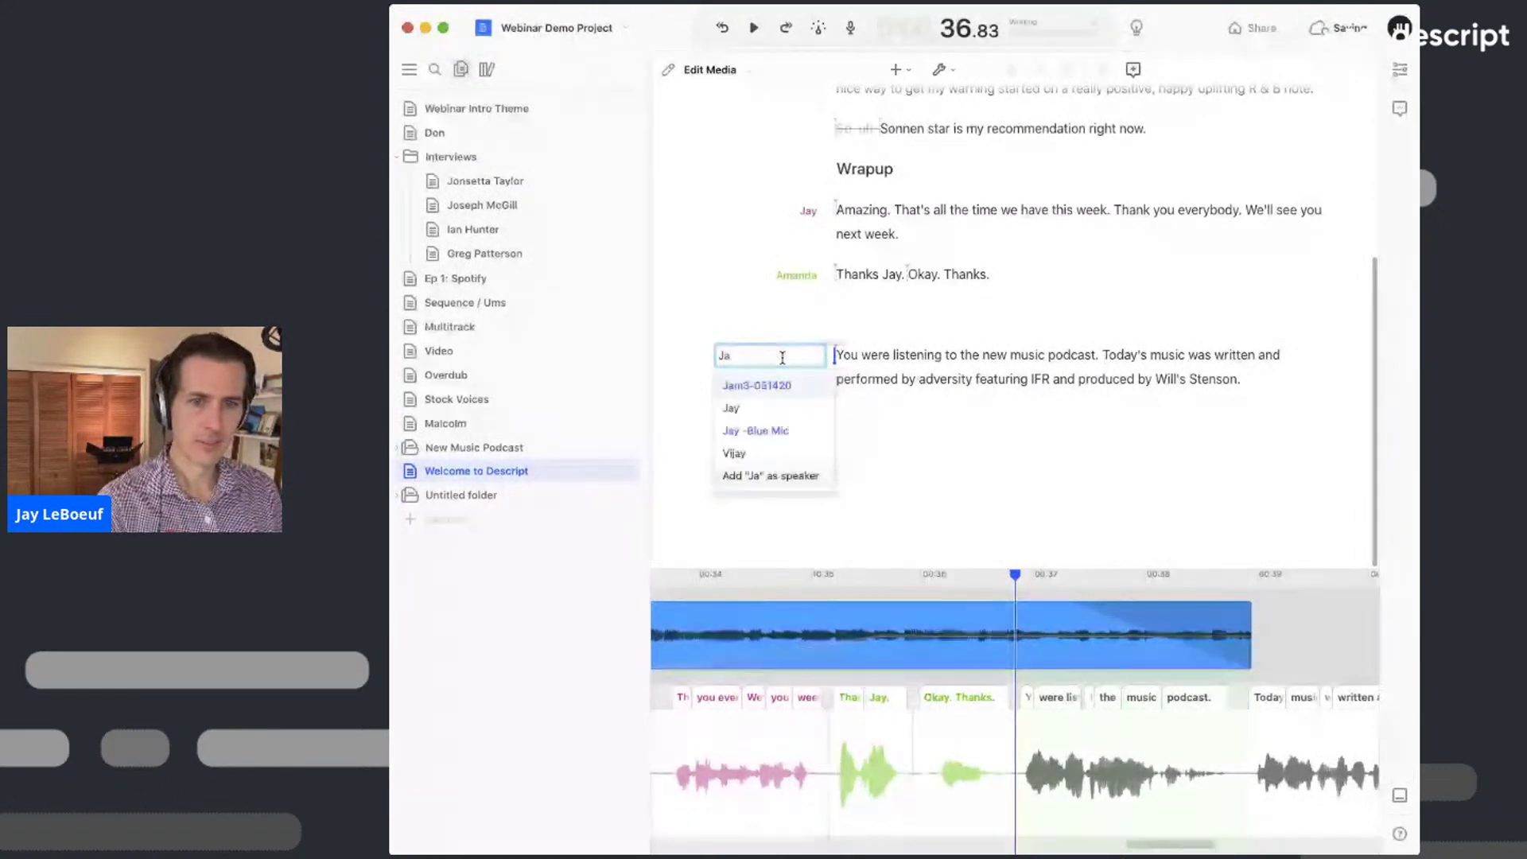
pyautogui.press('Down')
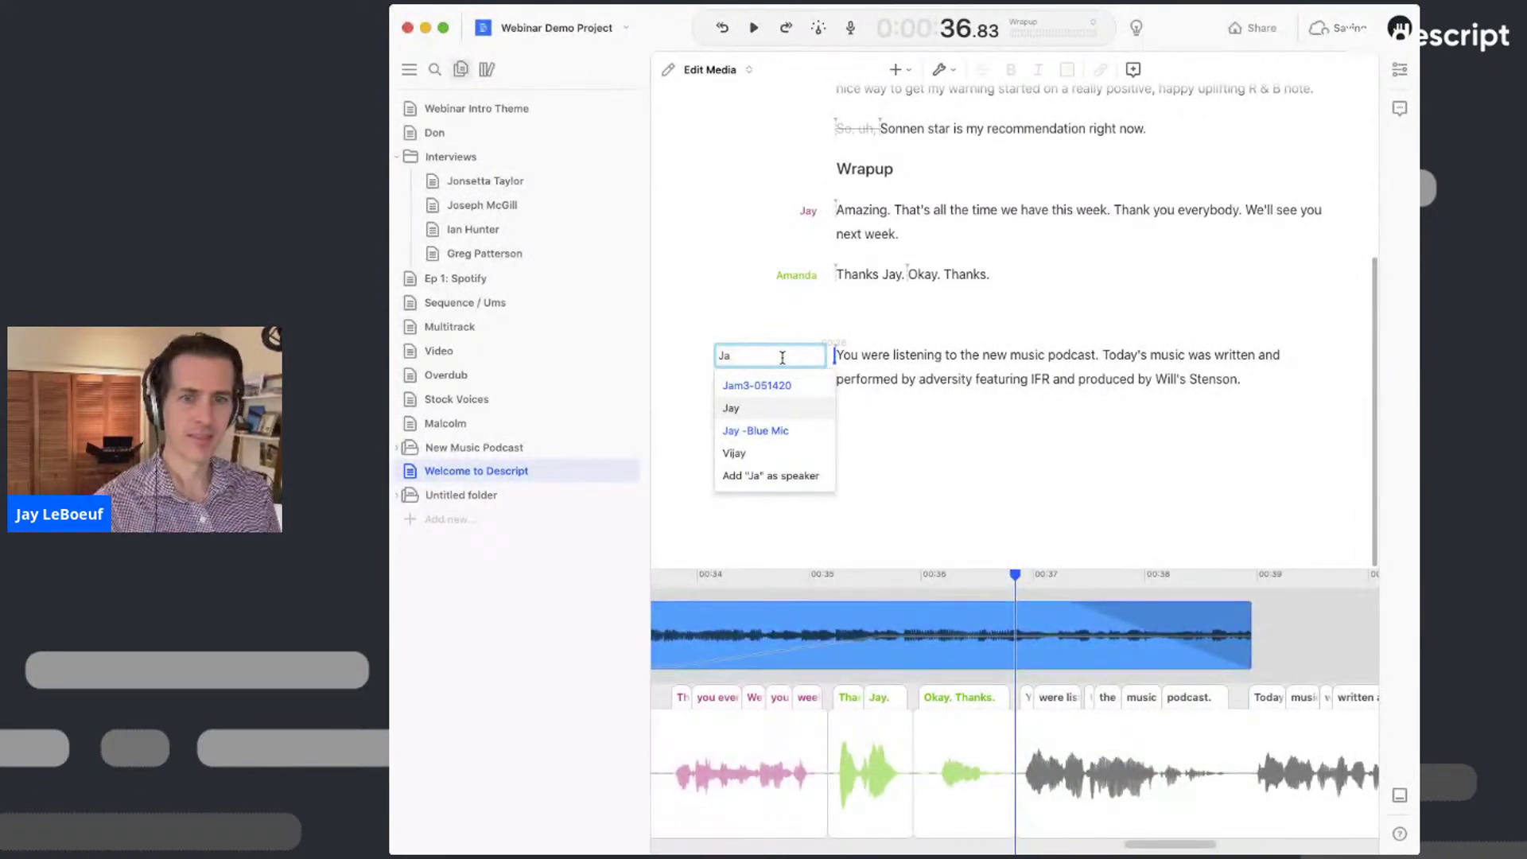
pyautogui.press('Return')
# - Play back the recorded credits and compare their position with the end of the music clip in the timeline
pyautogui.press('space')
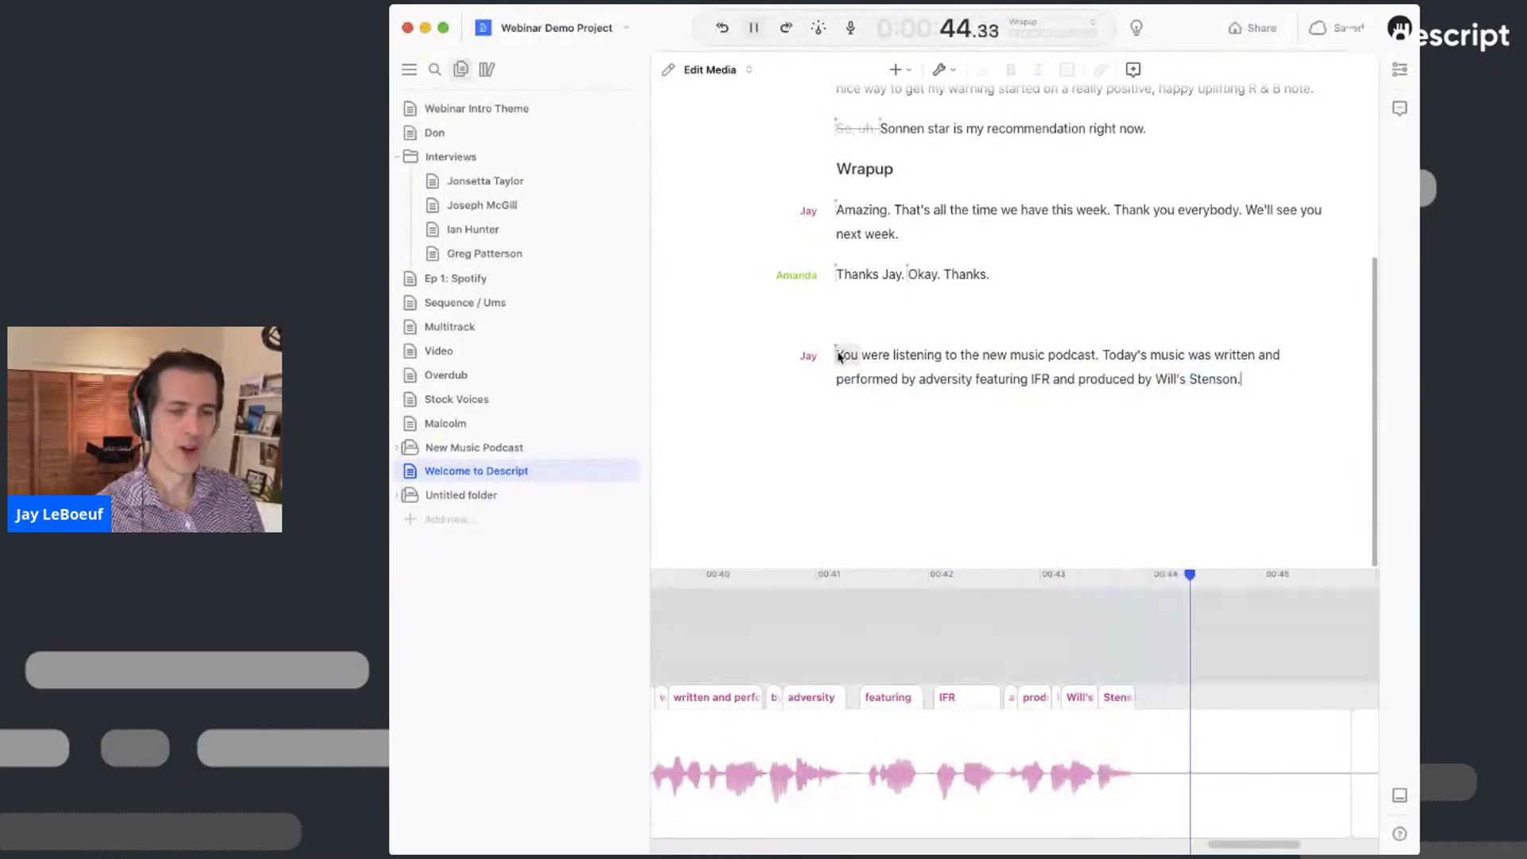
pyautogui.hscroll(-10, 1036, 658)
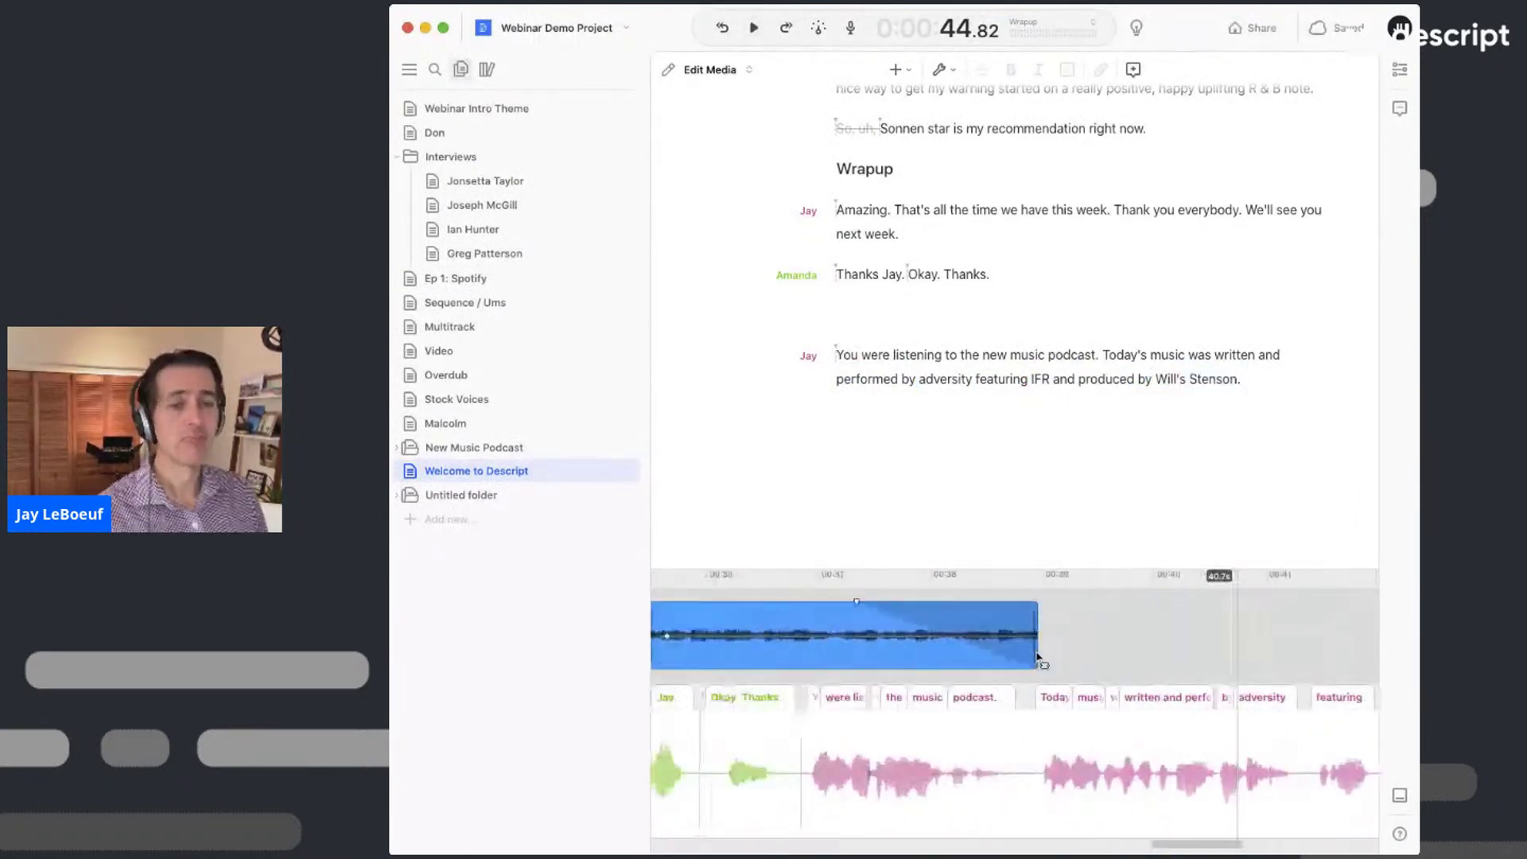
pyautogui.hscroll(-8, 1034, 657)
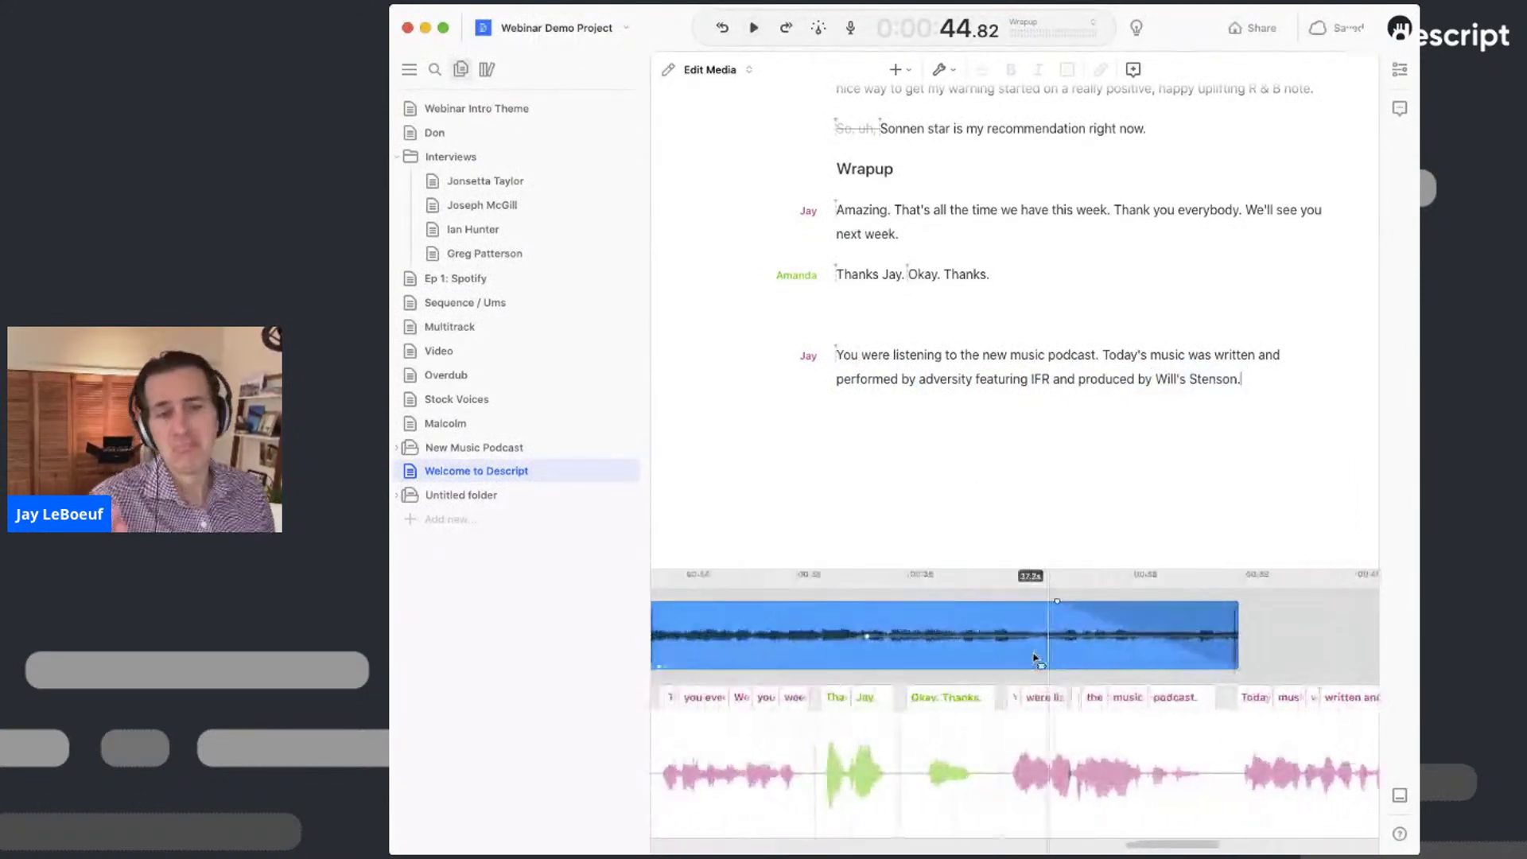
# - Replace the recorded credits with written text starting "You are listening to The New Music Podcast", including the artist and producer credits and website
pyautogui.tripleClick(1017, 357)
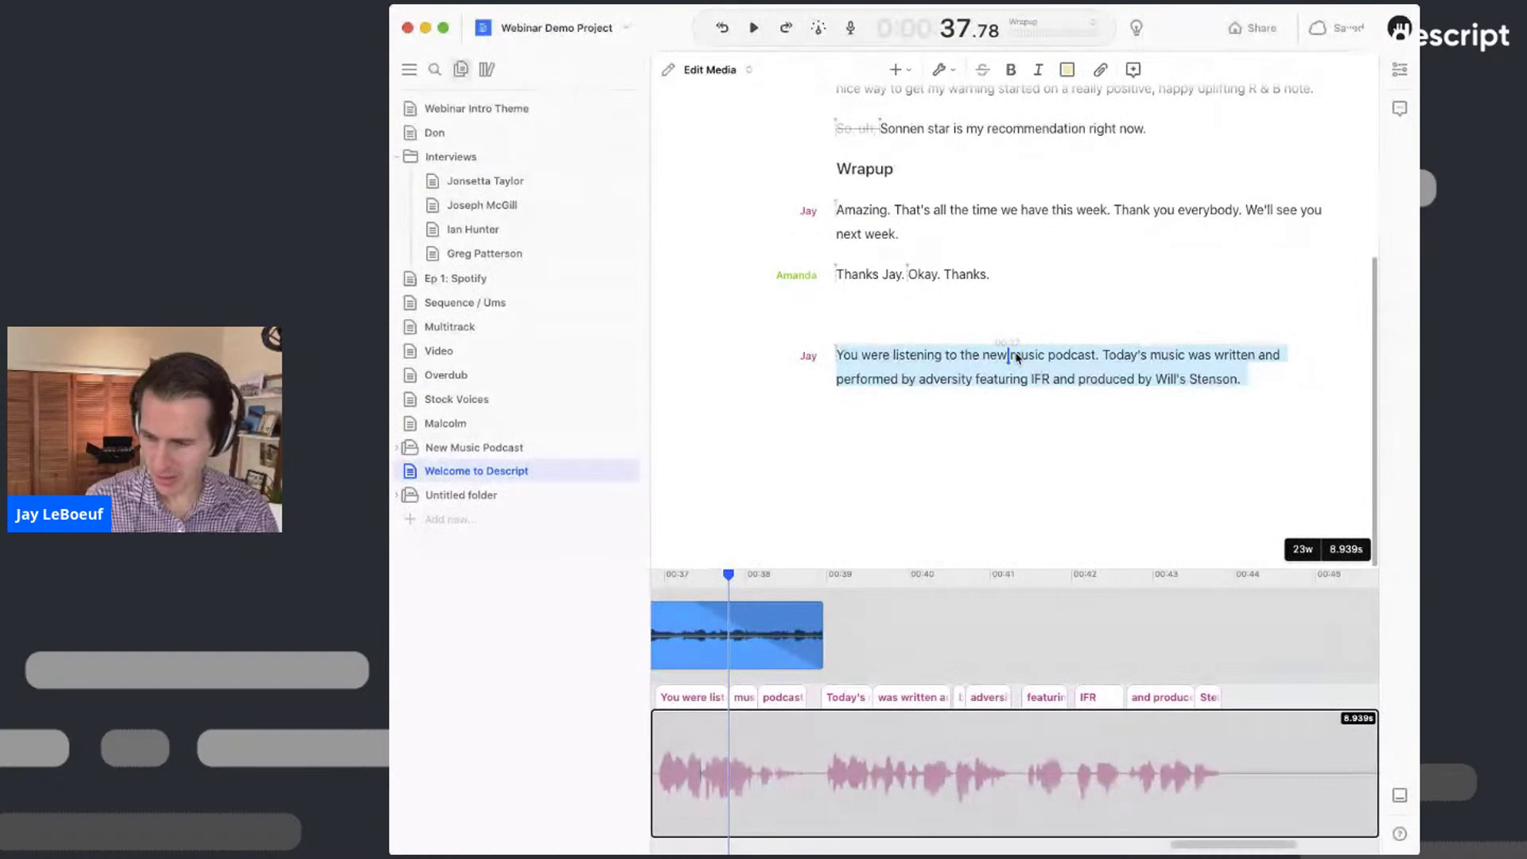
pyautogui.press('BackSpace')
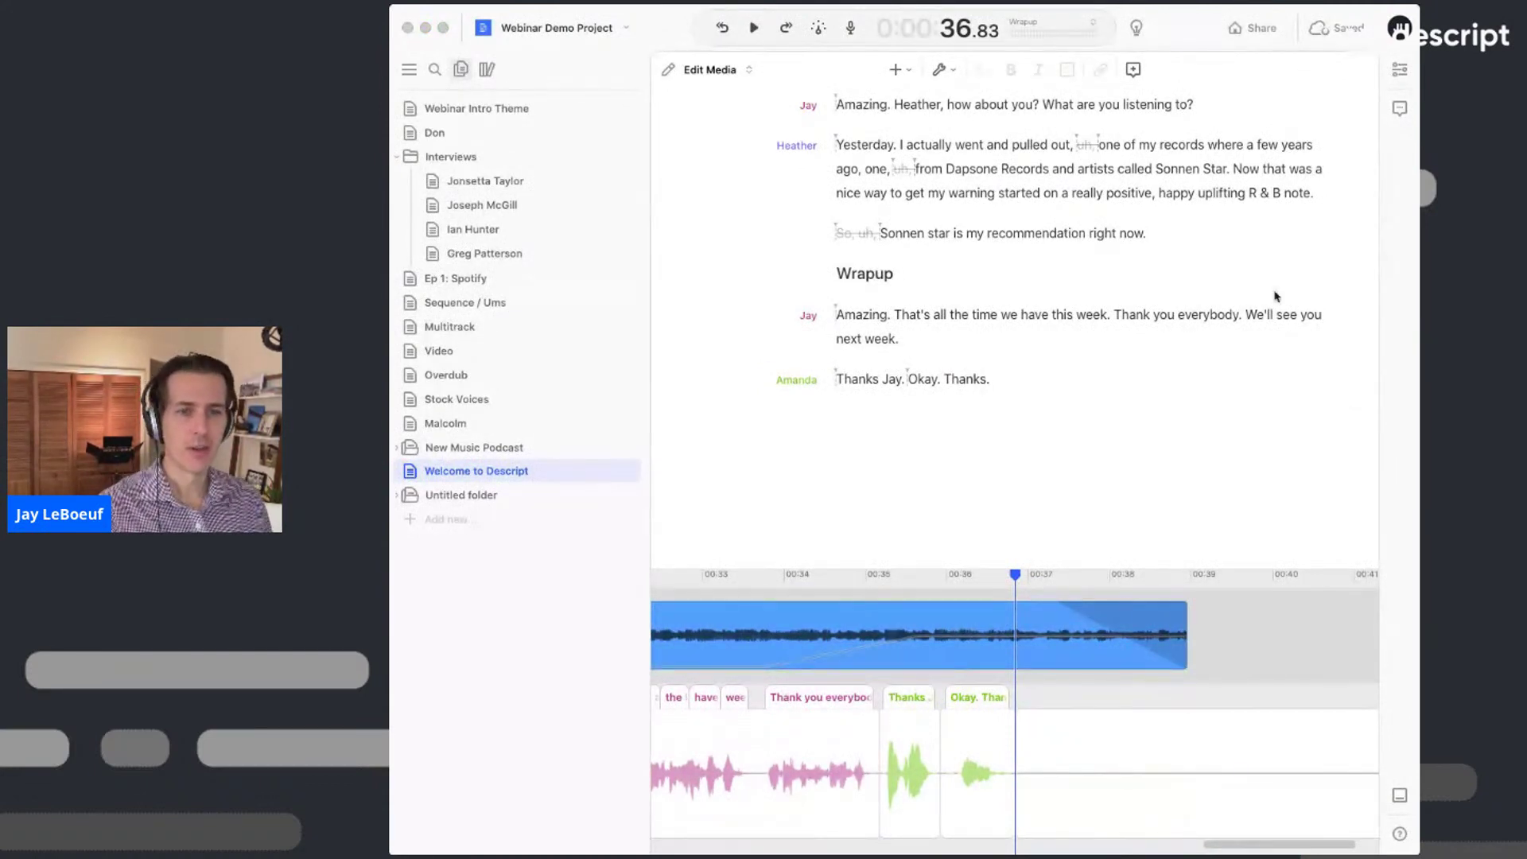
pyautogui.click(880, 419)
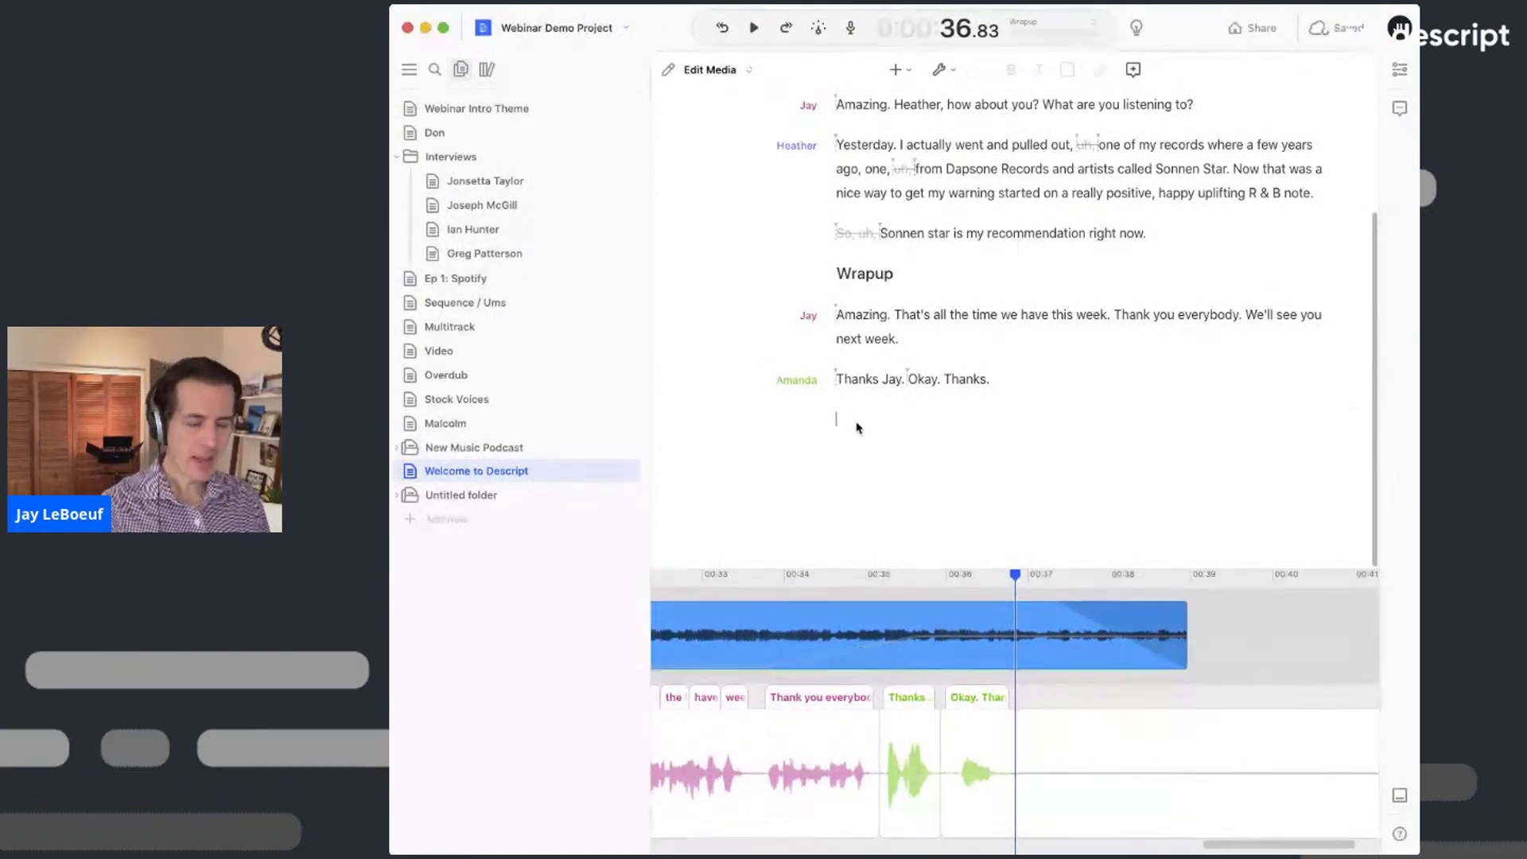
pyautogui.write("You are listening to The New Music Podcast. Today's music was performed and written by Adversity featuring Aye Fur, and produced by Will Stenson. For more info visit adversity music.com.")
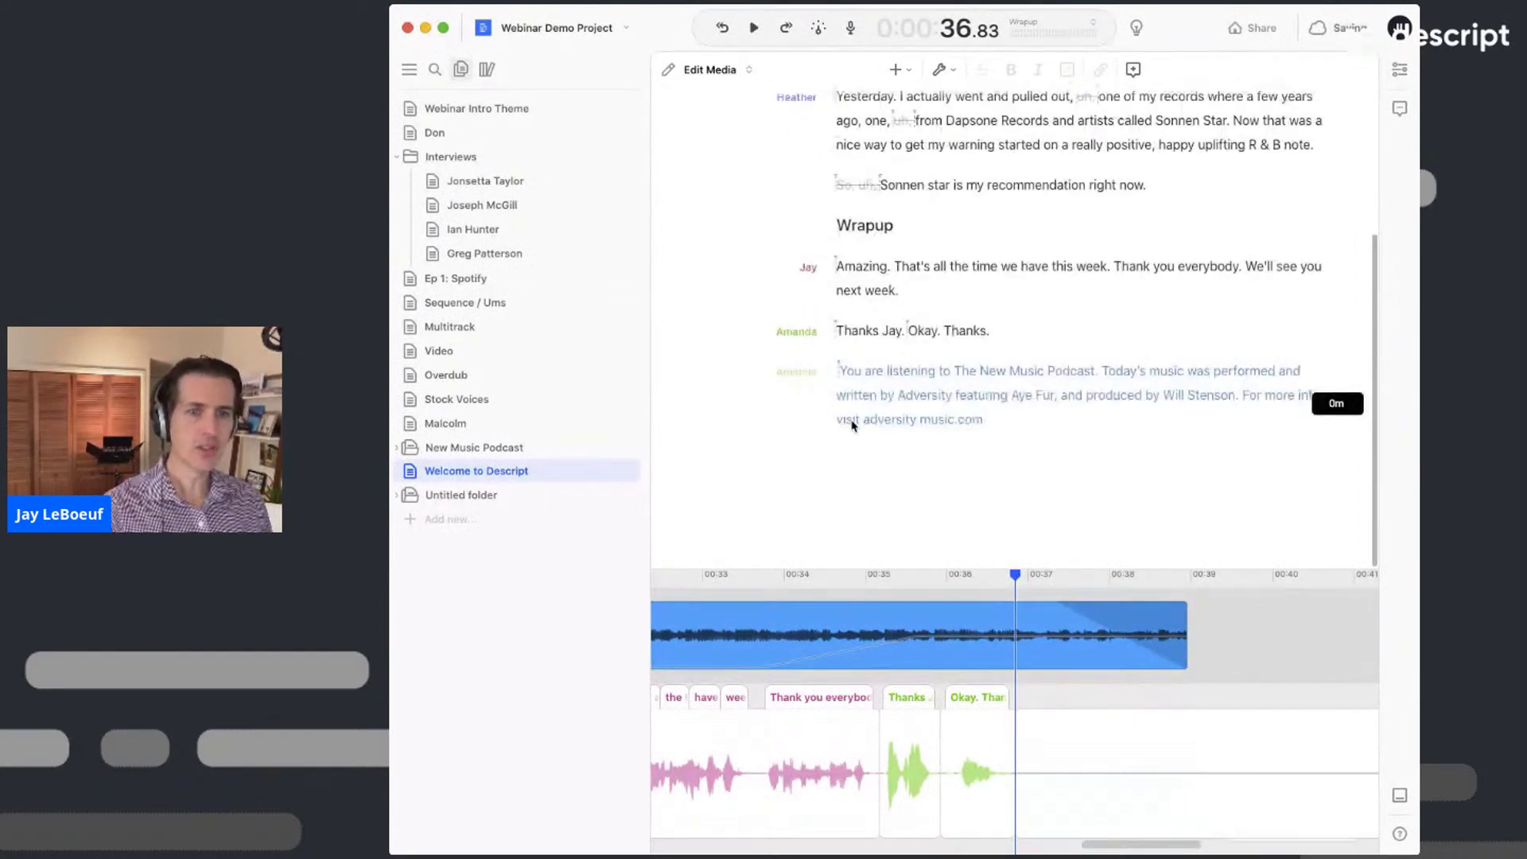
# - Preview the Ethan Formal 3 stock voice and assign the Carla (Formal 2) voice to the written credits paragraph
pyautogui.click(807, 372)
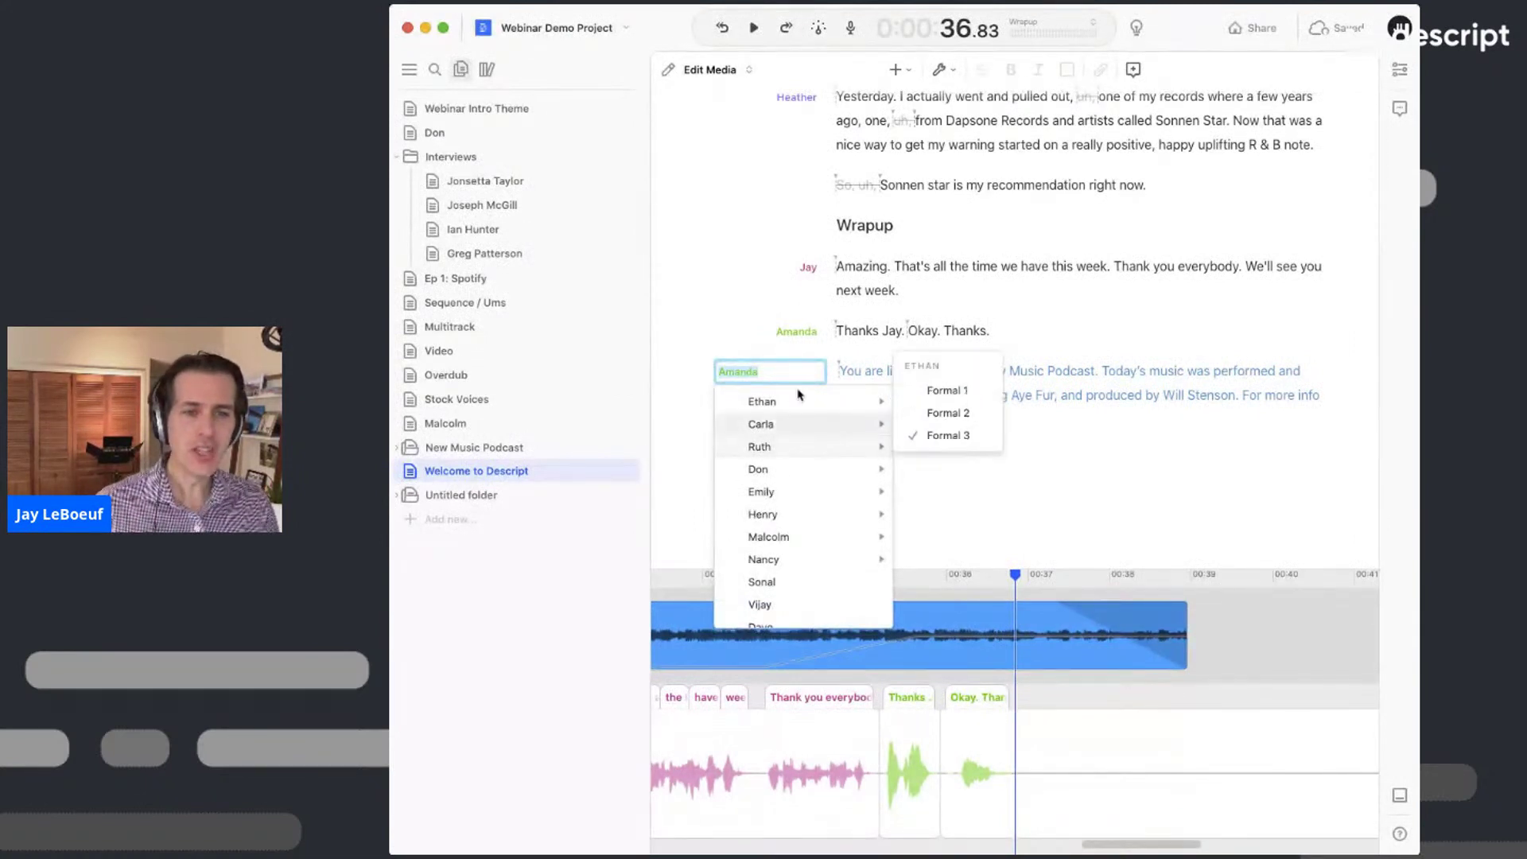
pyautogui.moveTo(792, 403)
pyautogui.moveTo(783, 458)
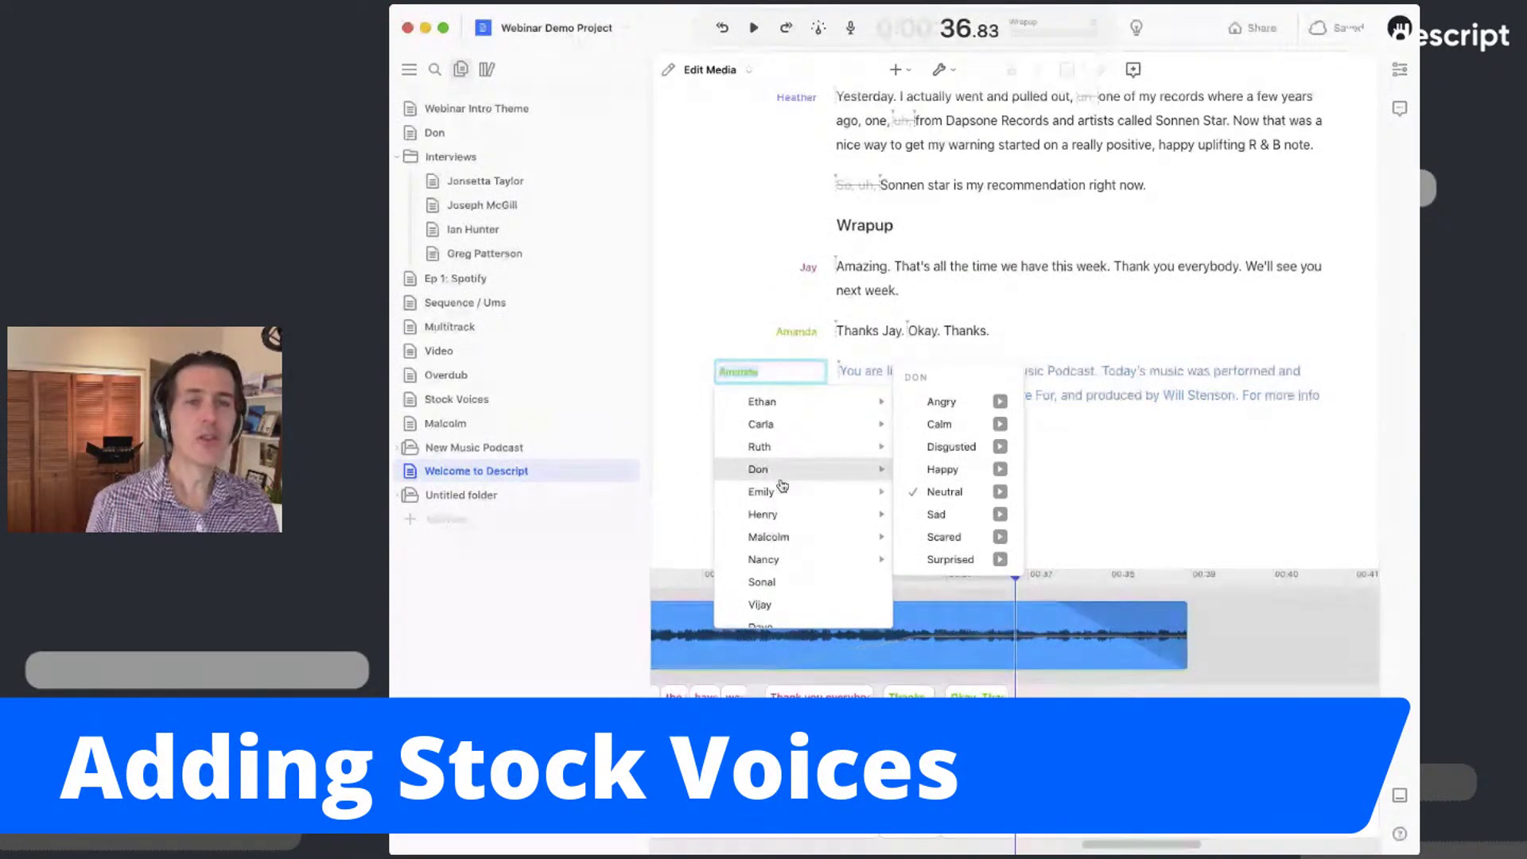
pyautogui.moveTo(783, 494)
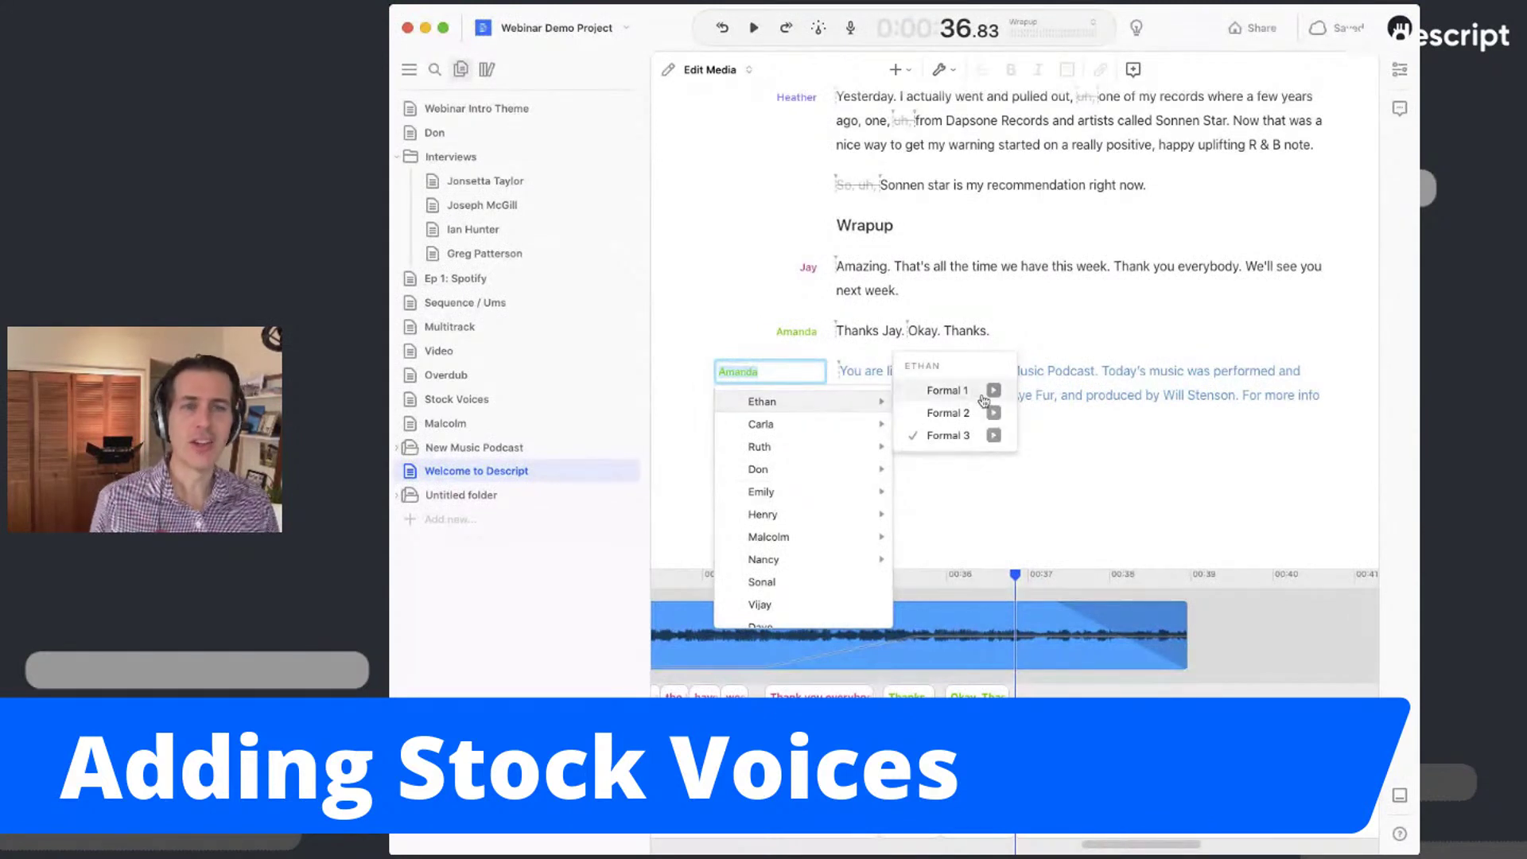
pyautogui.click(994, 436)
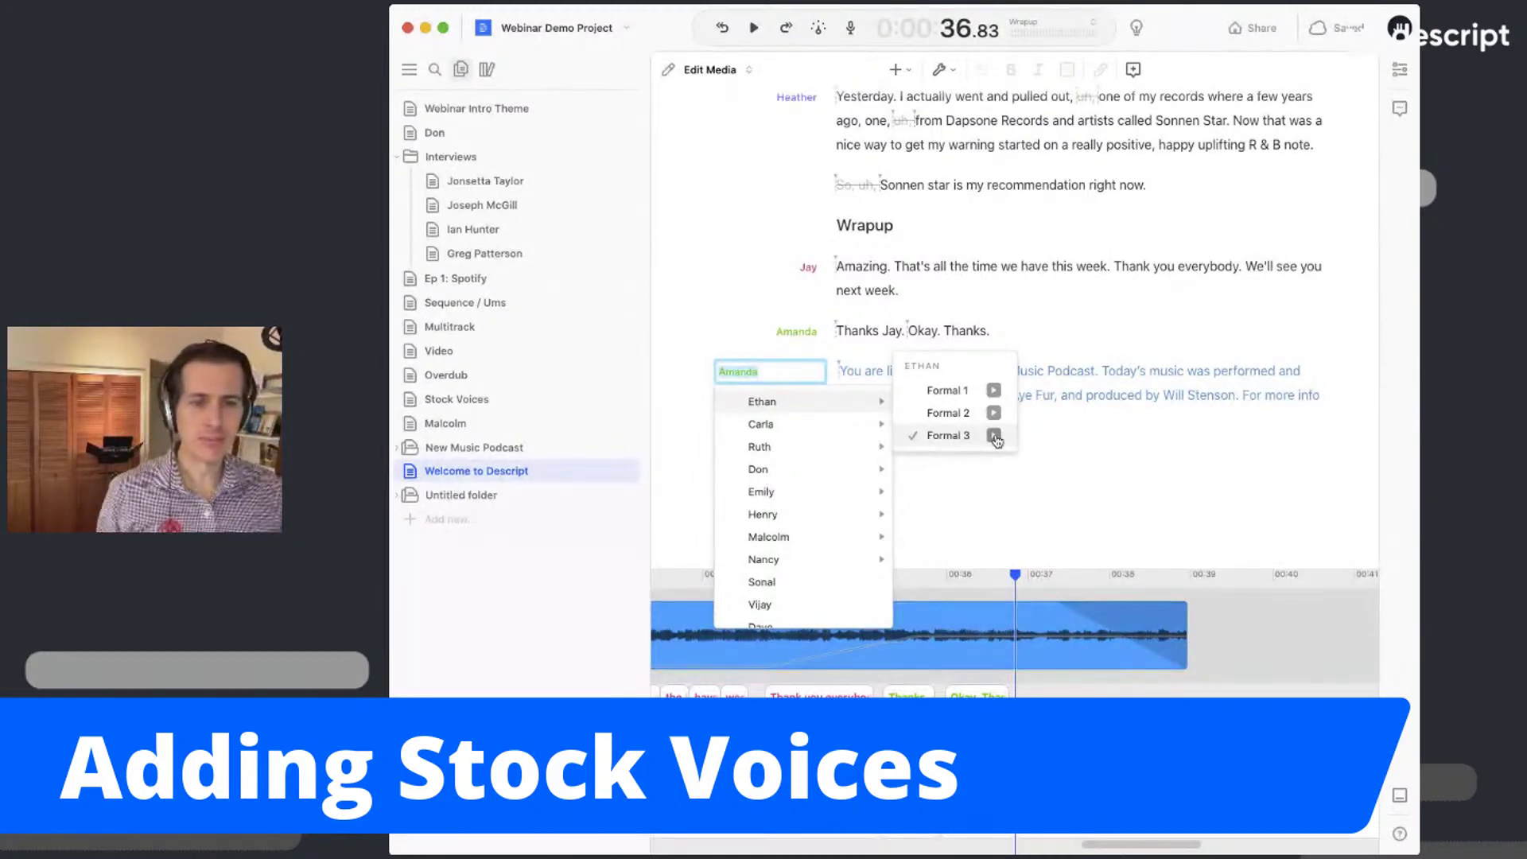
pyautogui.moveTo(859, 426)
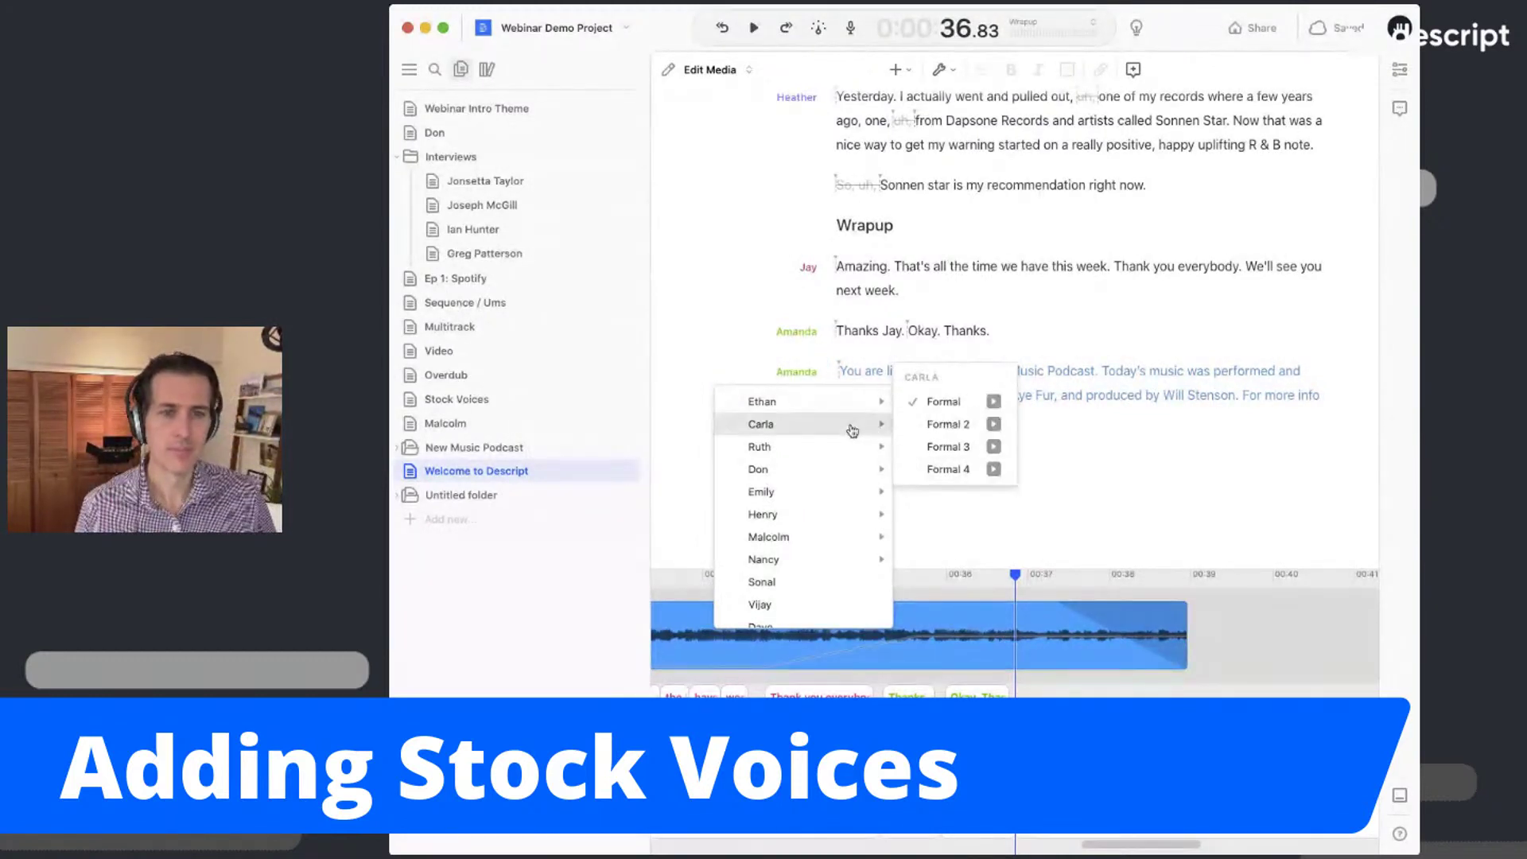
pyautogui.click(986, 424)
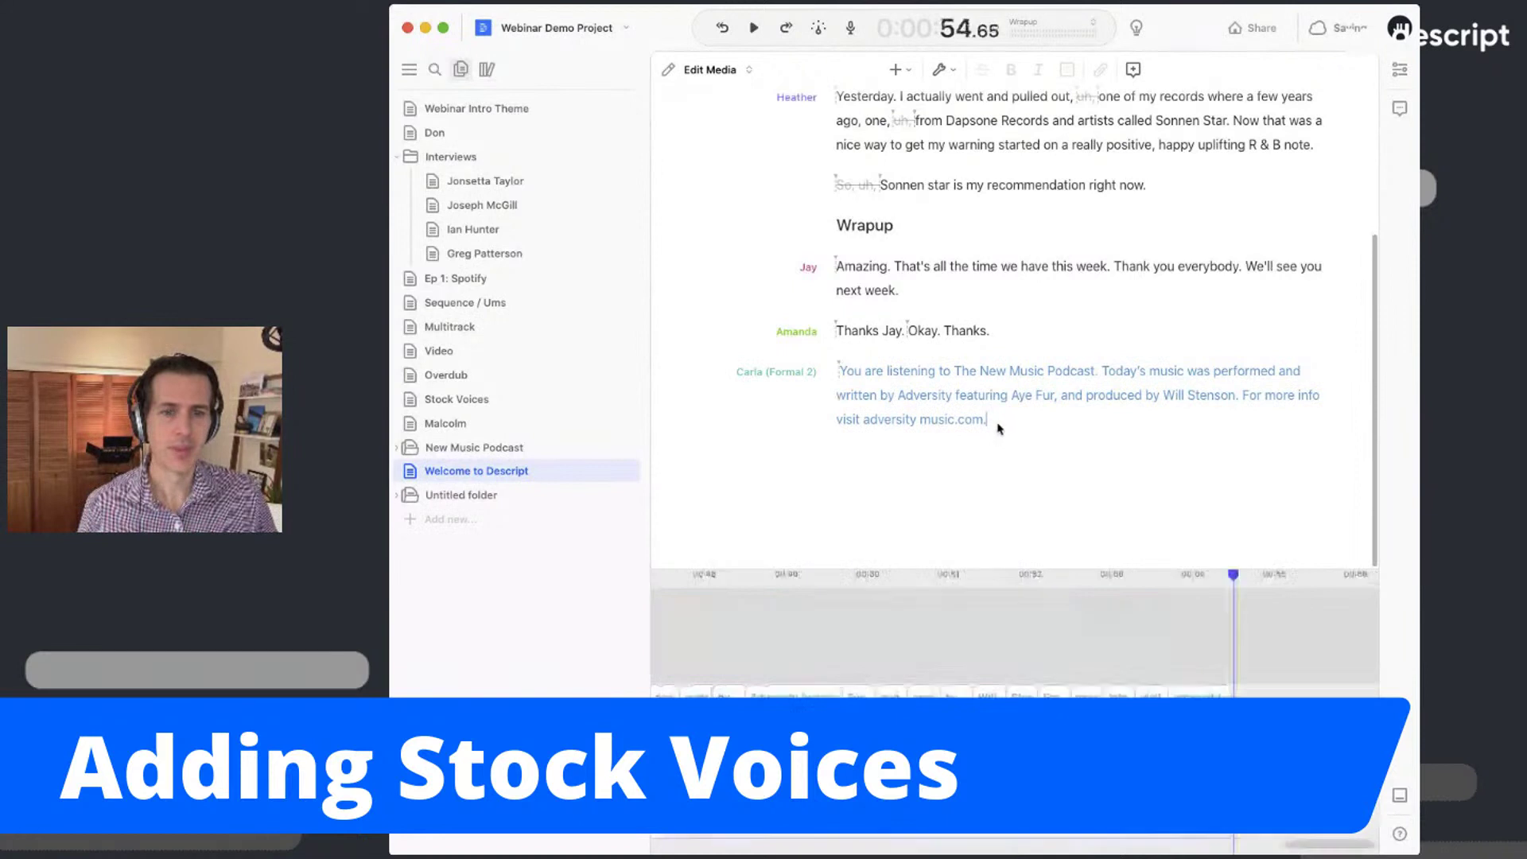
# - Review Carla's voice styles and play the generated credits narration from its beginning
pyautogui.click(773, 369)
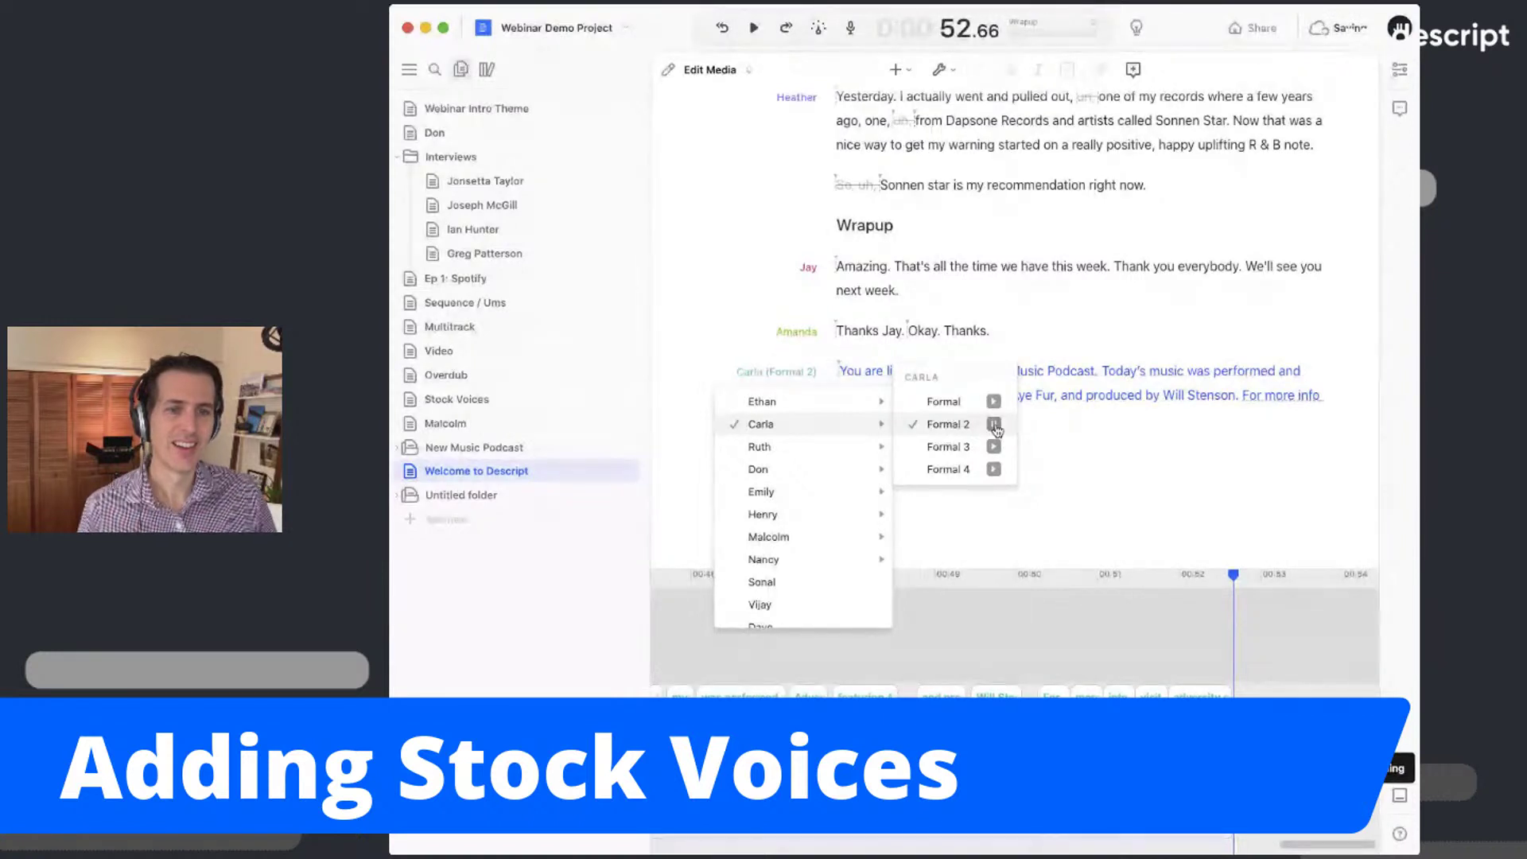
pyautogui.click(1041, 369)
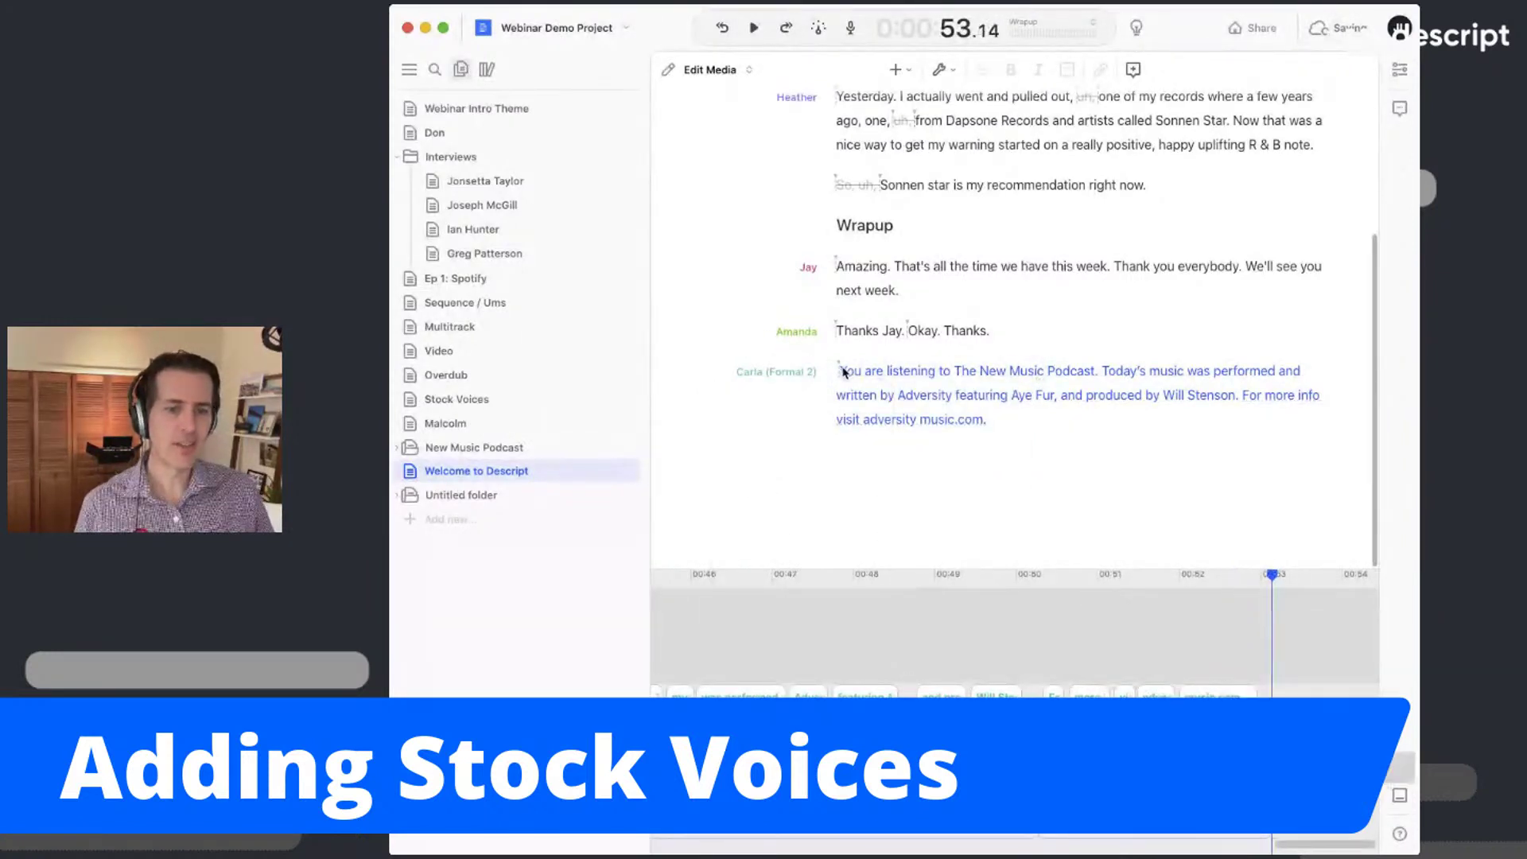
pyautogui.click(841, 372)
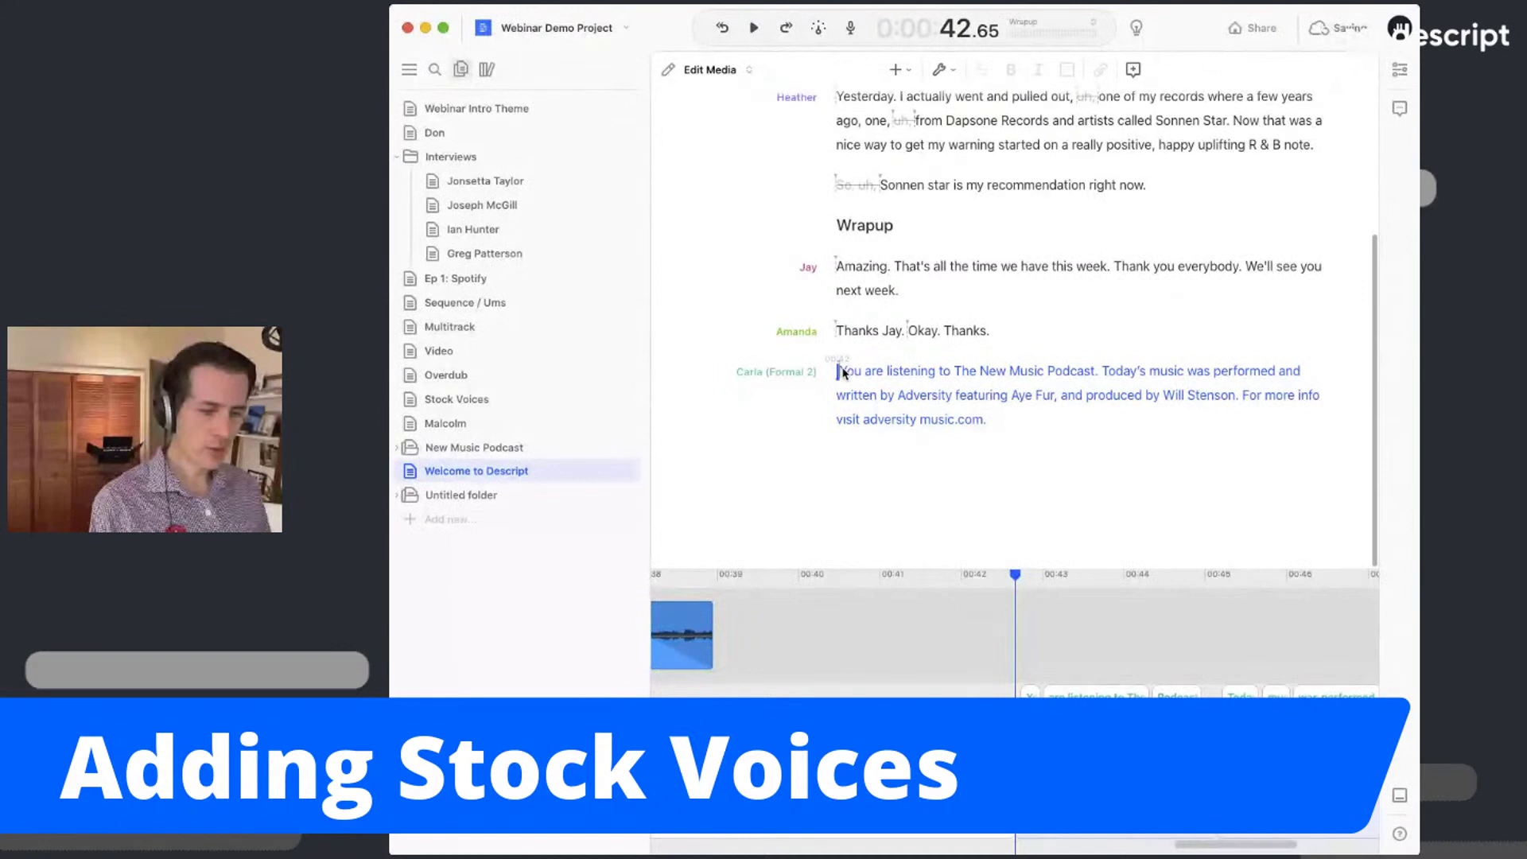
pyautogui.press('space')
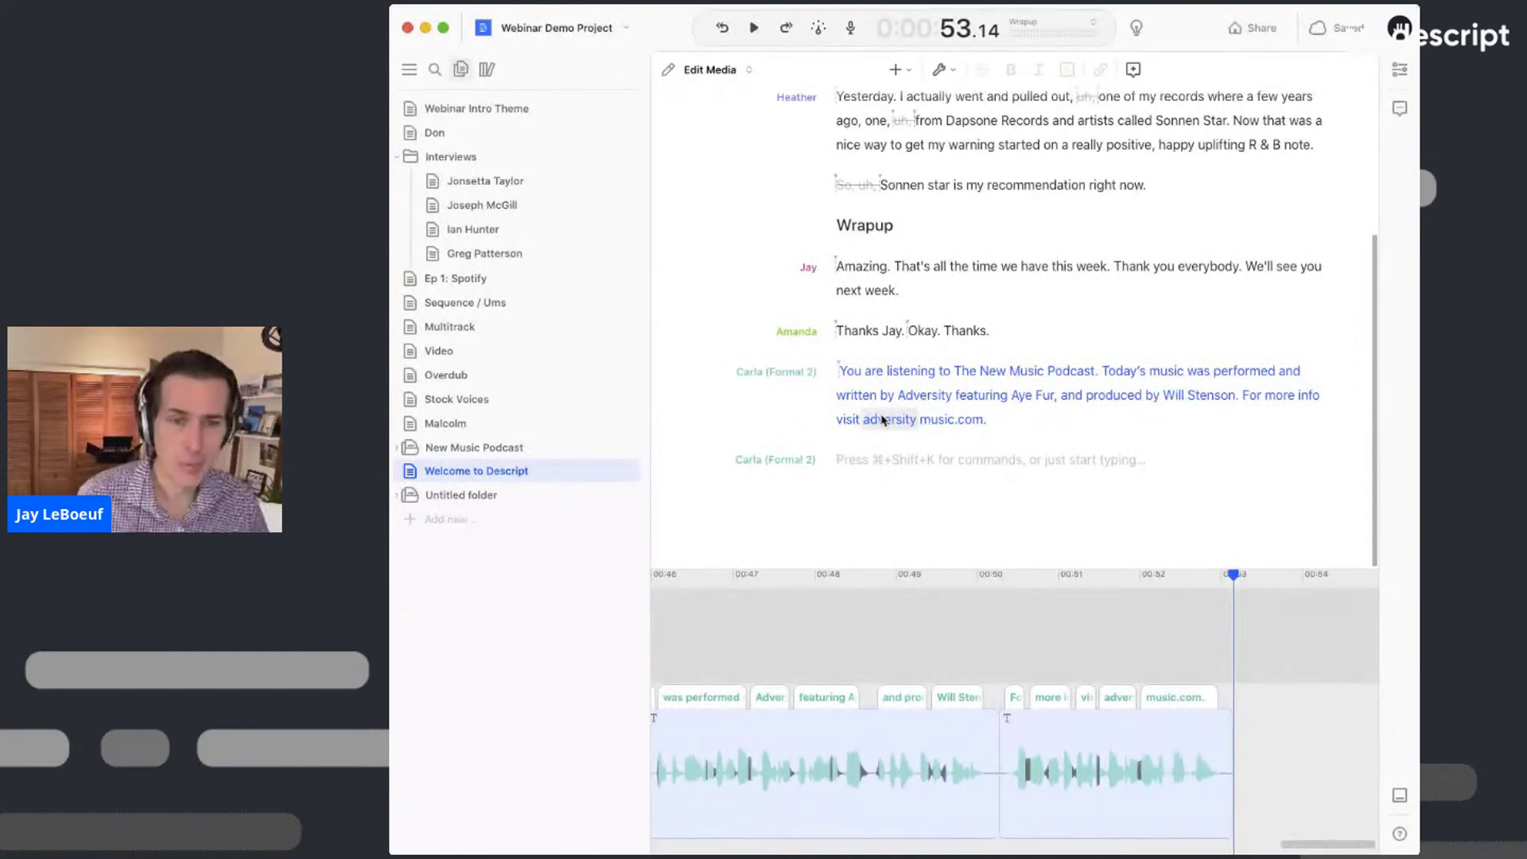
# - Try the custom "Jay -Blue Mic" voice on the written credits paragraph
pyautogui.click(792, 371)
pyautogui.moveTo(788, 522)
pyautogui.scroll(-10, 788, 523)
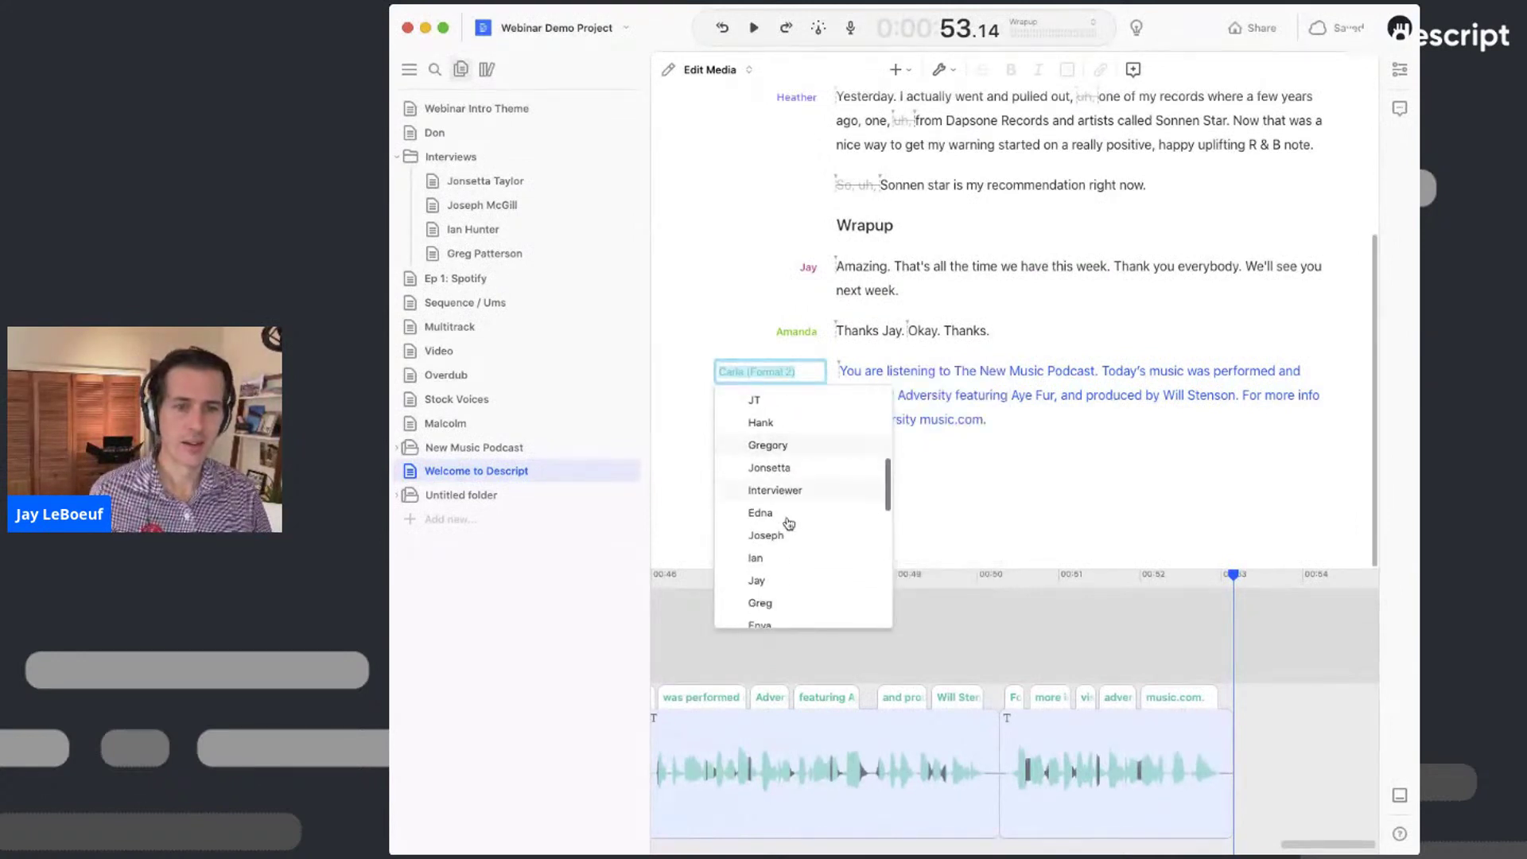
pyautogui.scroll(-3, 787, 523)
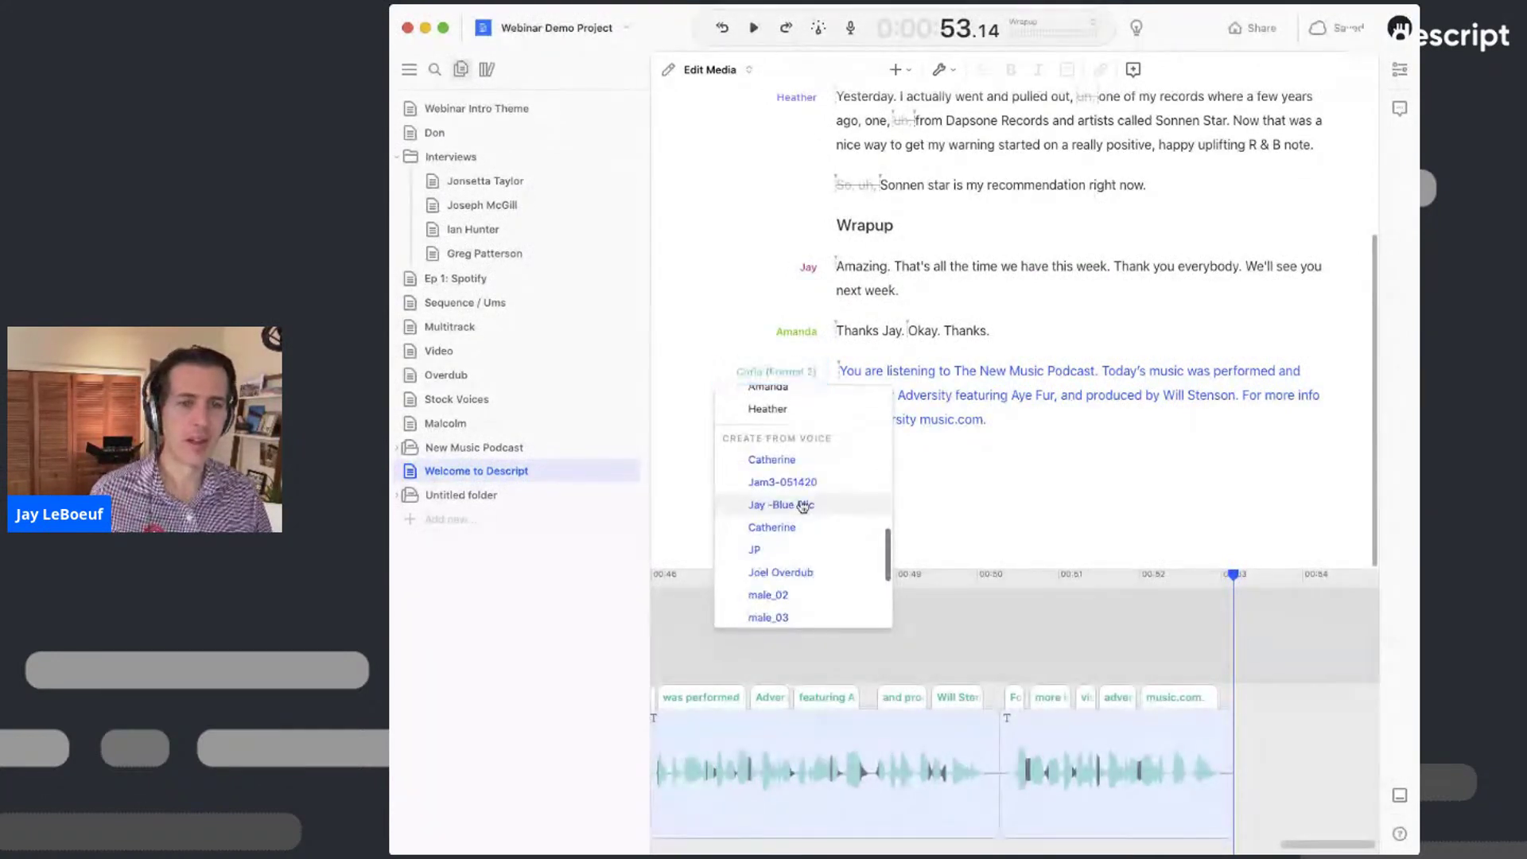
pyautogui.click(804, 474)
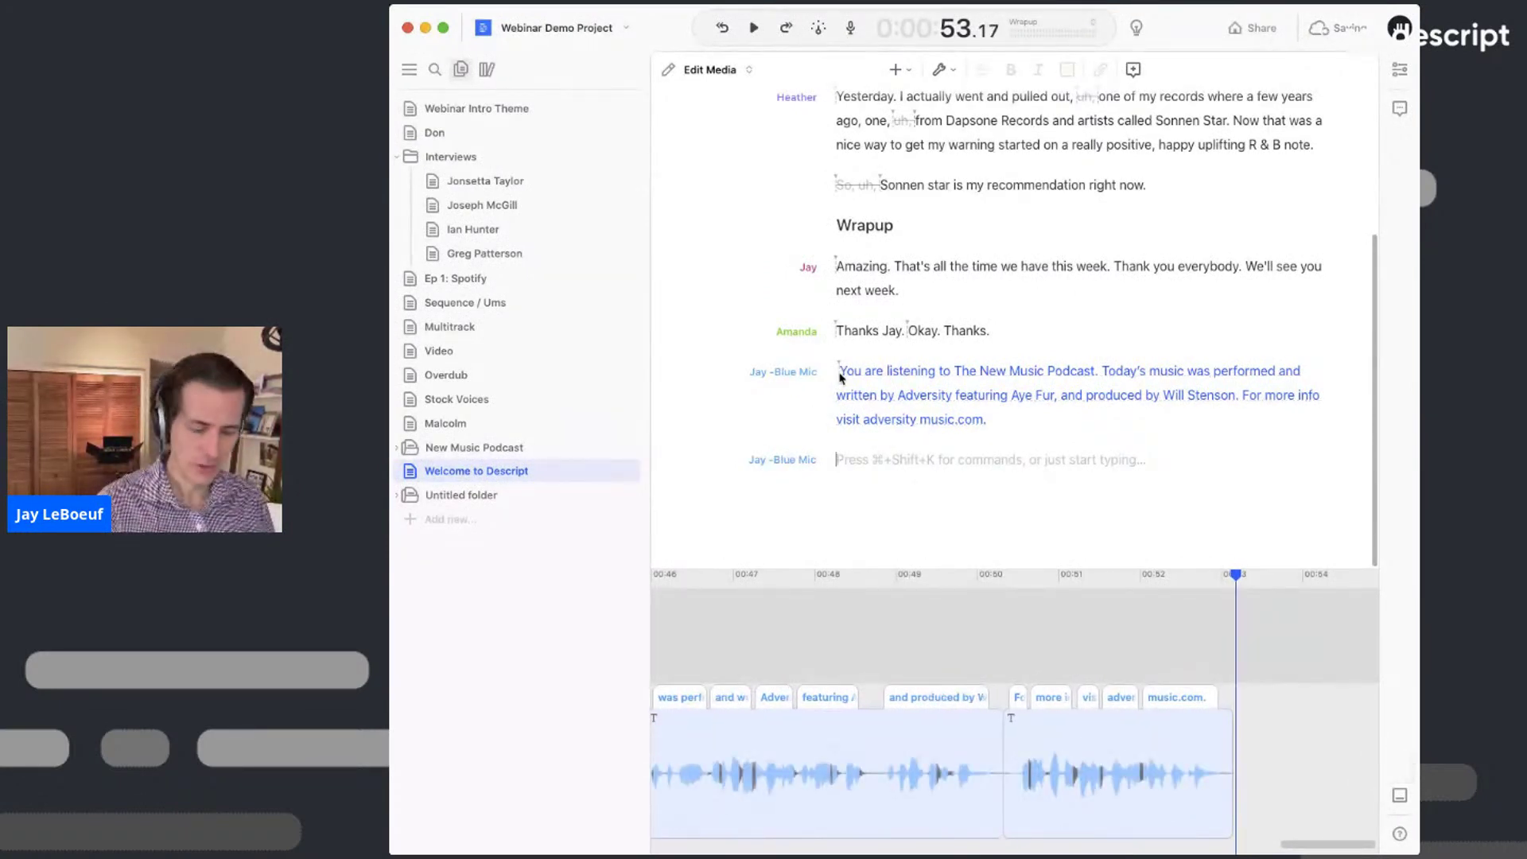
# - Play the generated credits narration from "Today's music" and again from "and produced by"
pyautogui.click(842, 376)
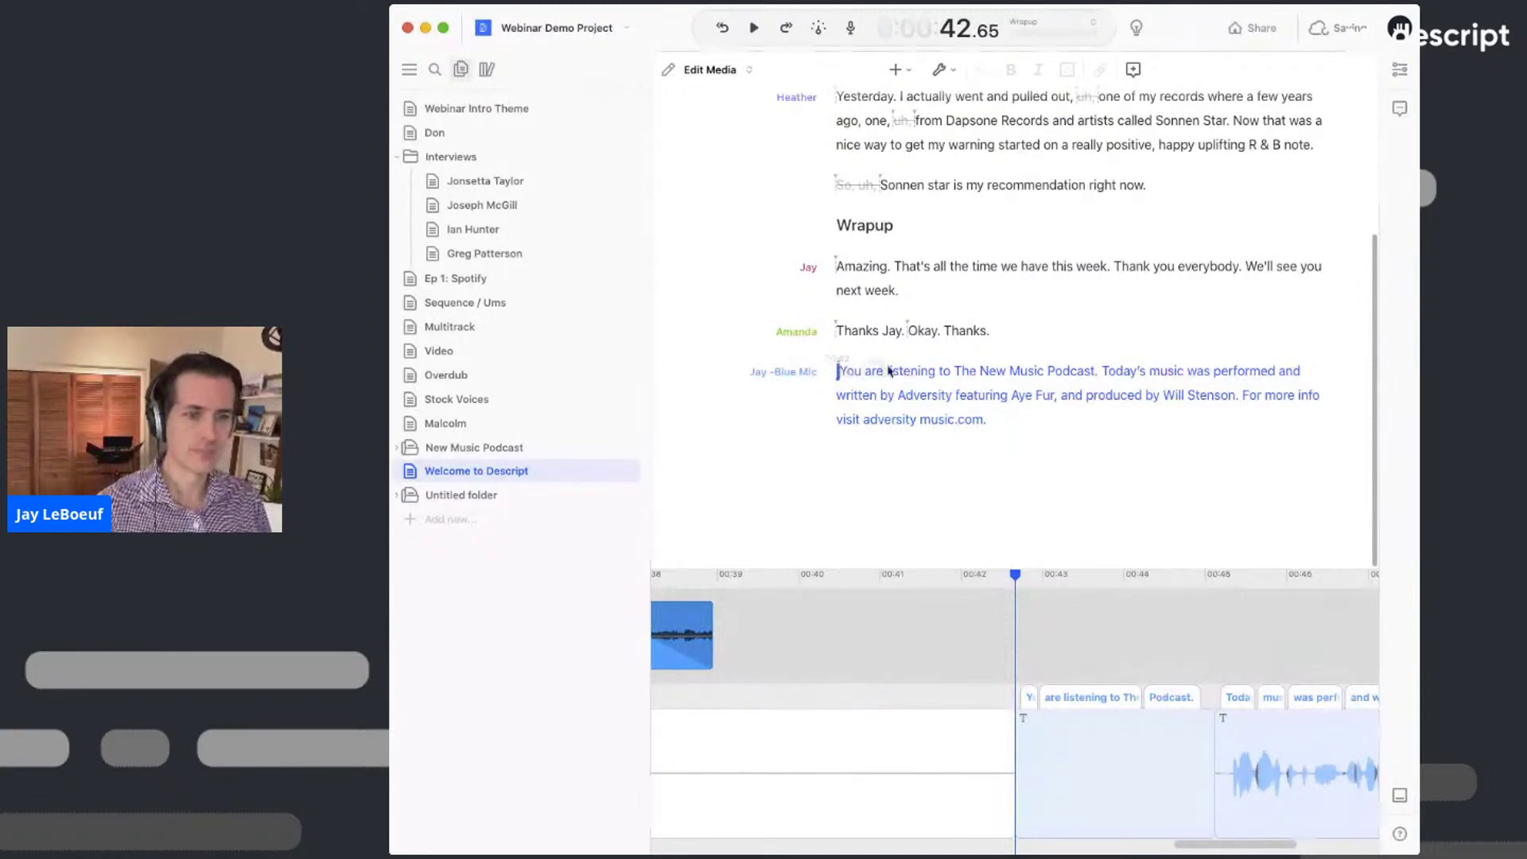
pyautogui.click(1112, 375)
pyautogui.press('space')
pyautogui.press('space')
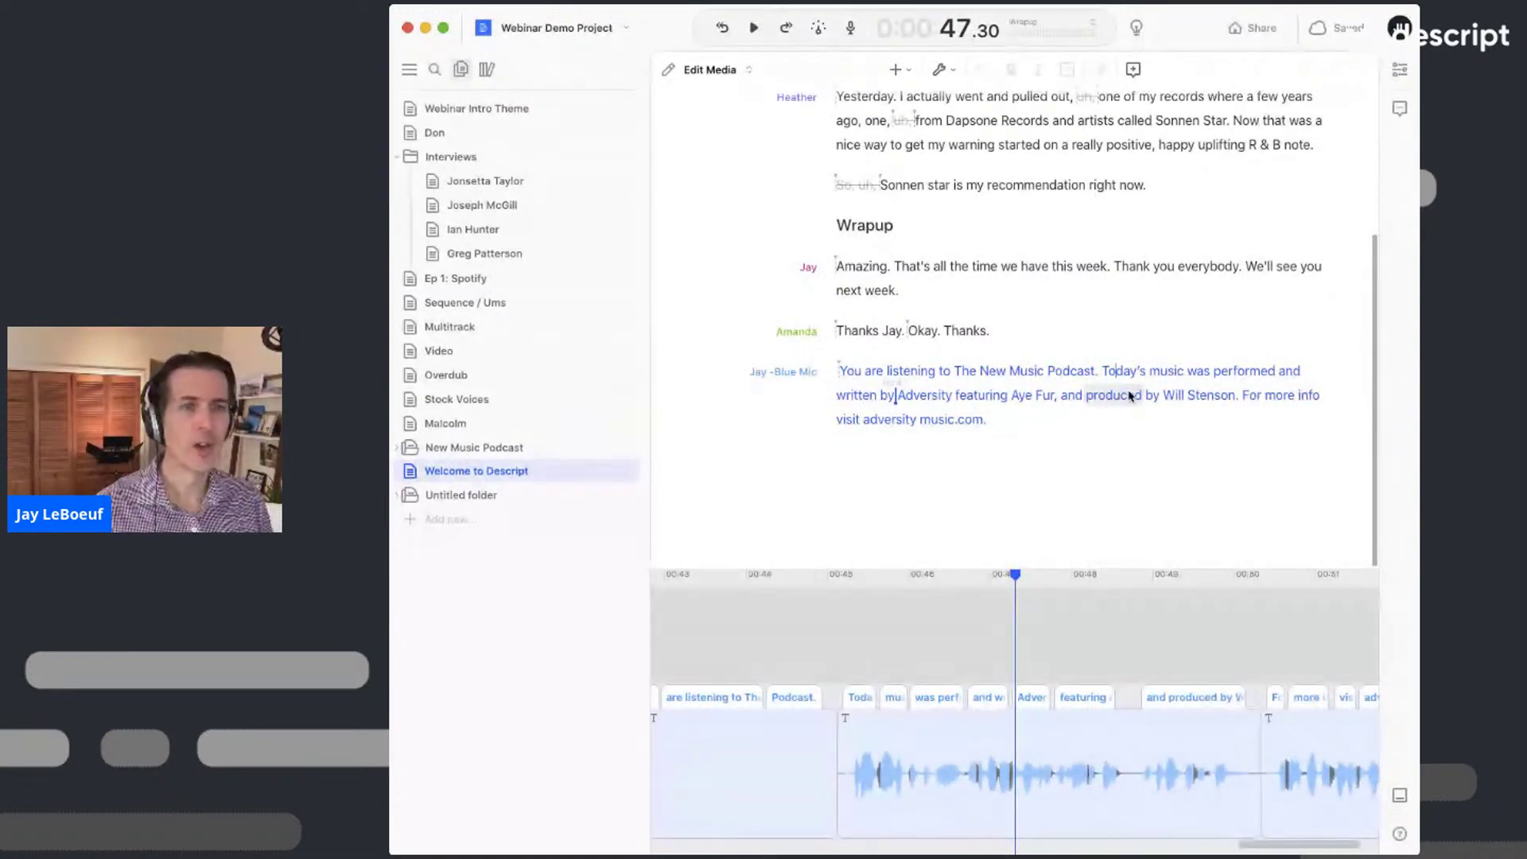
pyautogui.click(1100, 398)
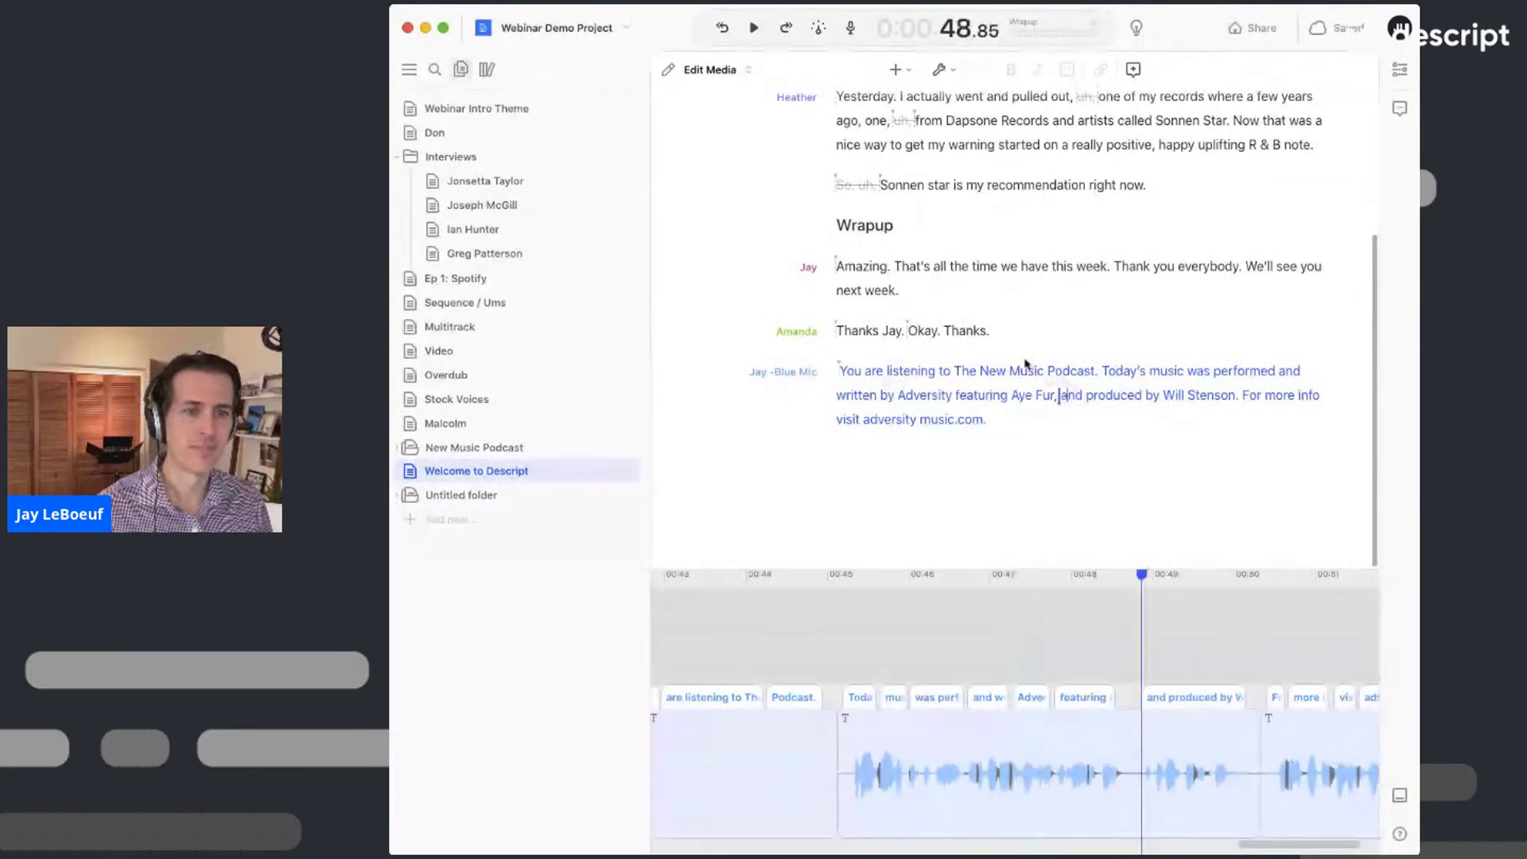
pyautogui.press('space')
pyautogui.press('space')
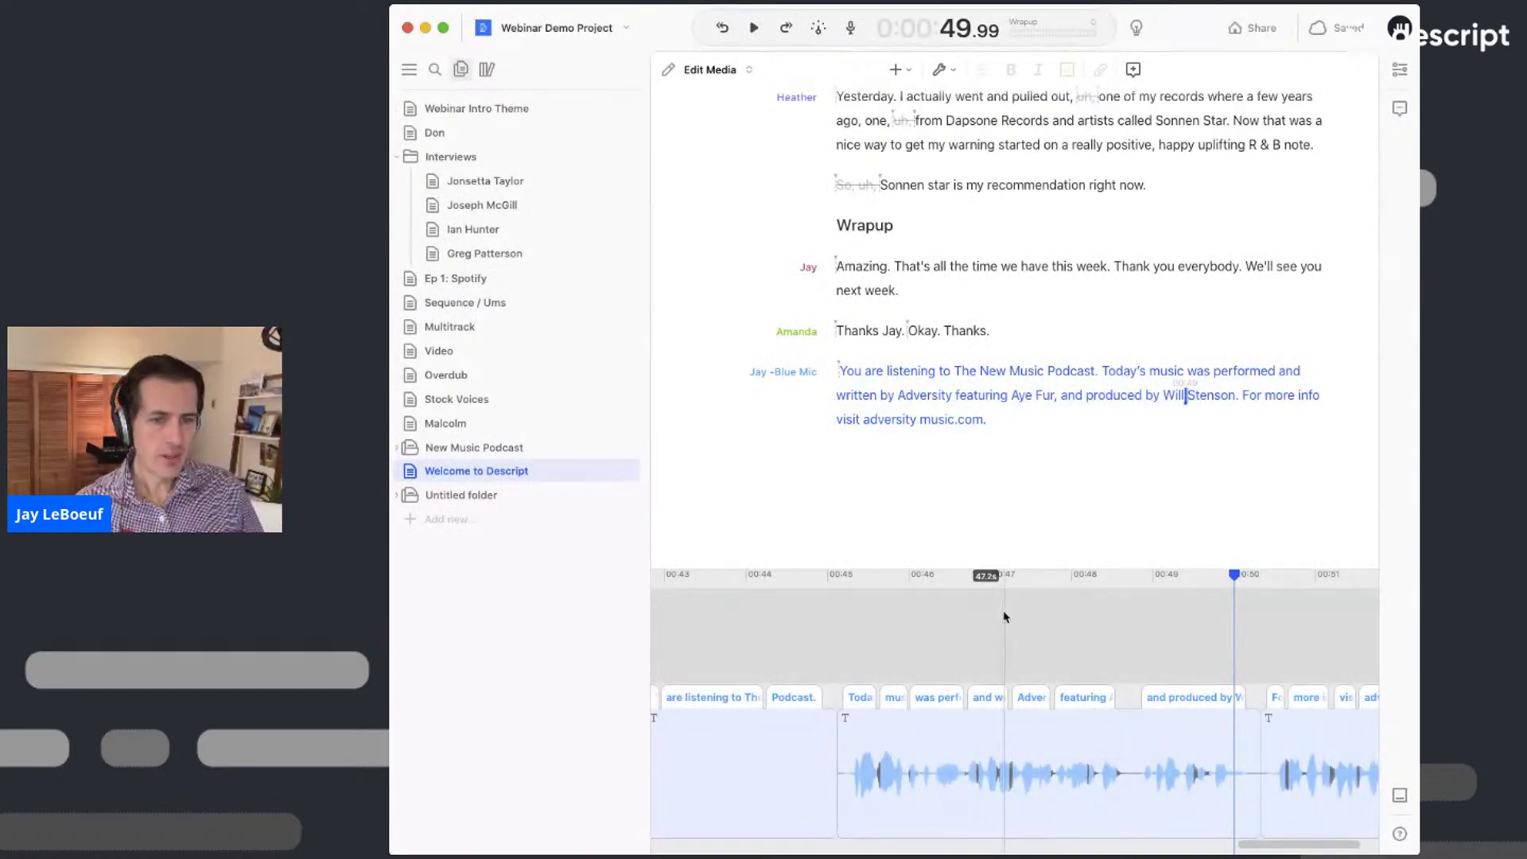
# - Assign the Carla stock voice in the Formal style to the credits paragraph
pyautogui.scroll(3, 1005, 617)
pyautogui.scroll(-5, 1005, 617)
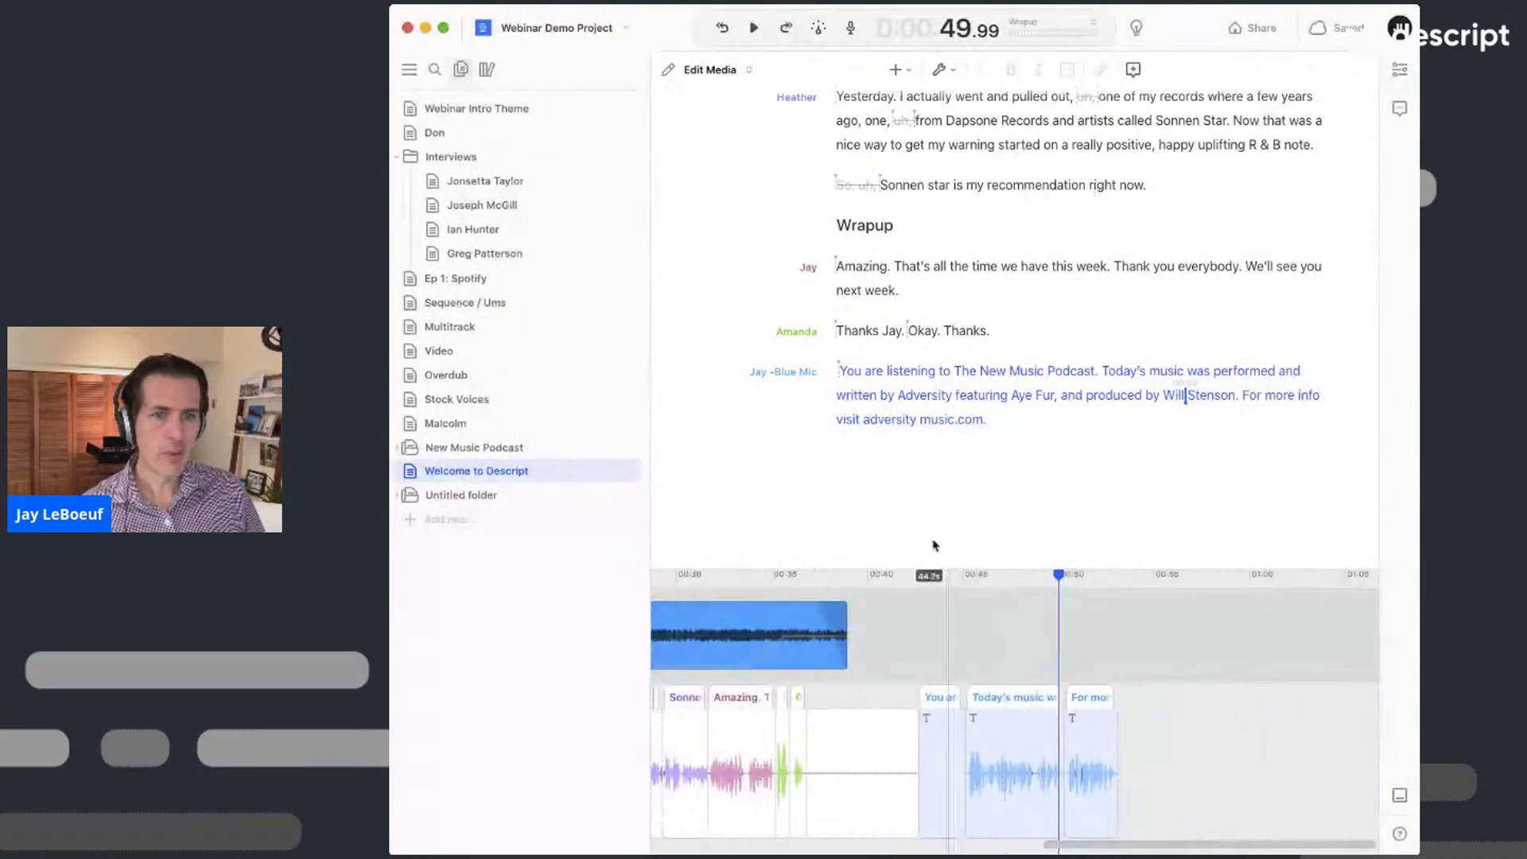
pyautogui.click(787, 374)
pyautogui.moveTo(843, 424)
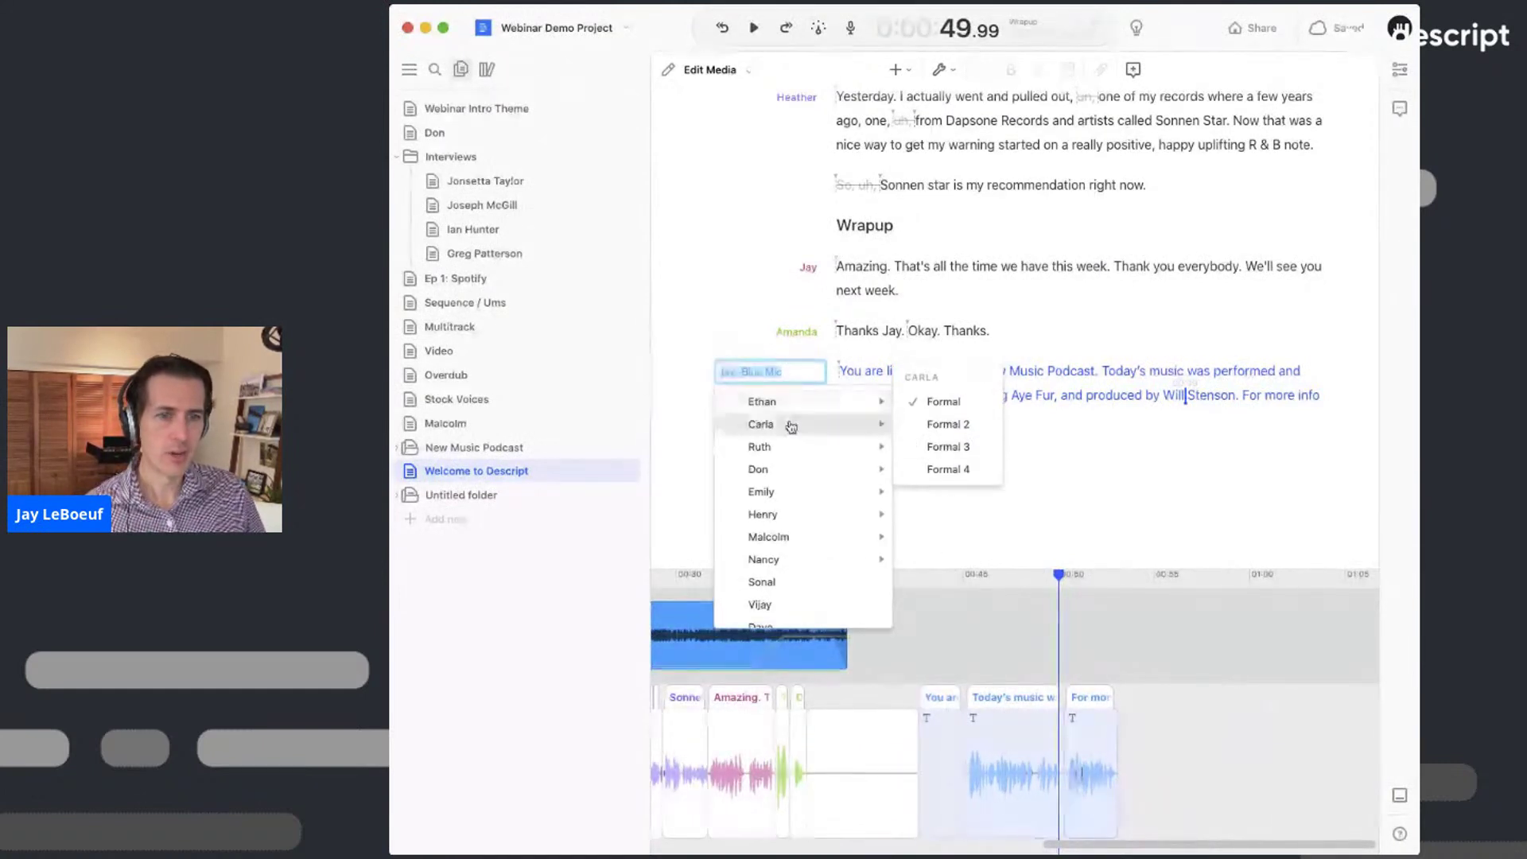
pyautogui.click(980, 407)
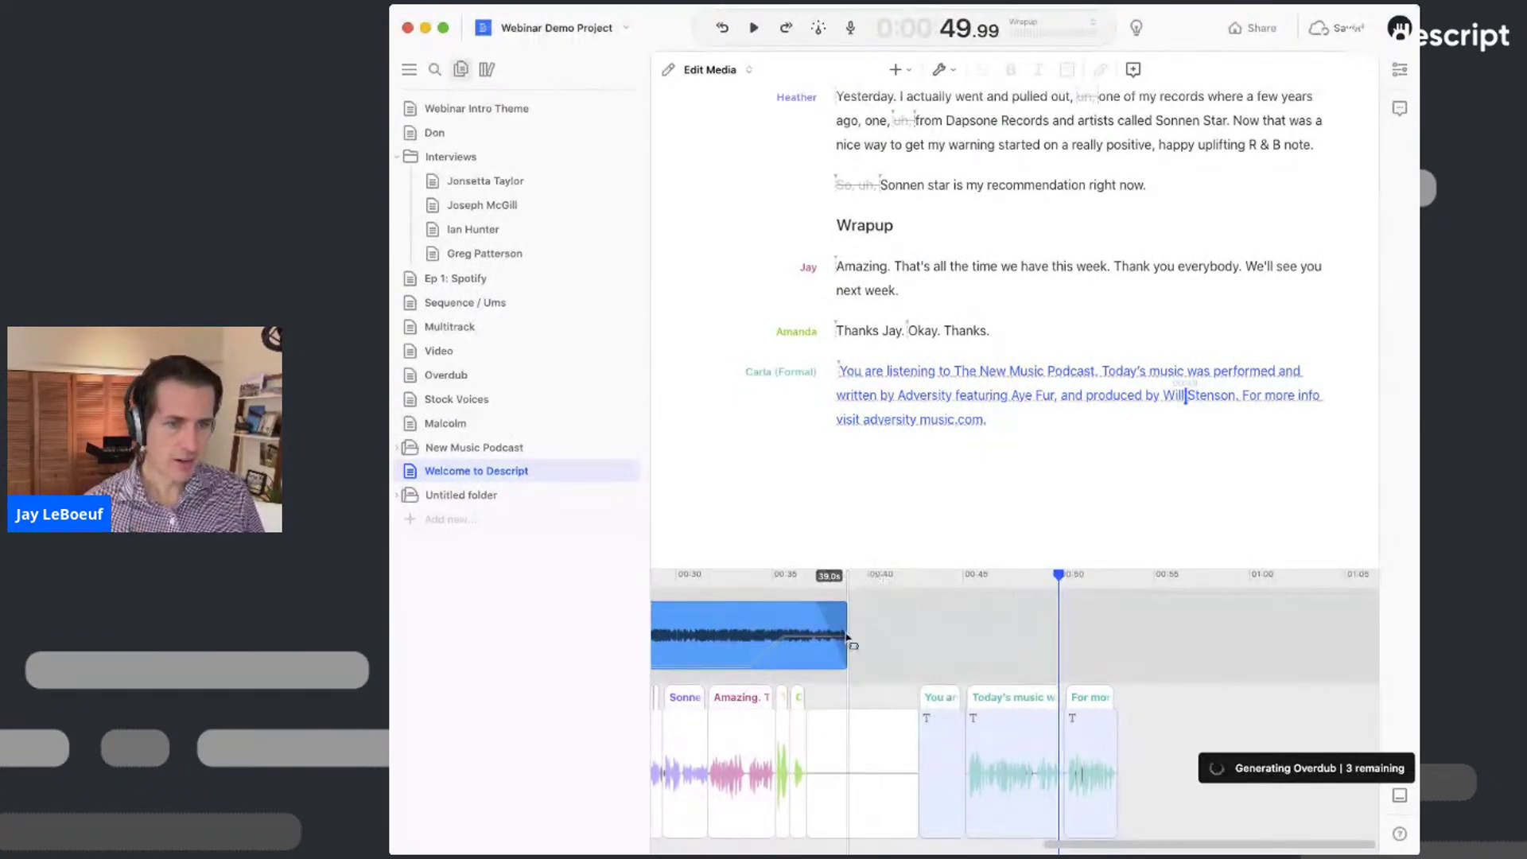
# - Extend the music clip to just past the end of the credits narration and delete the empty gap clip before the narration
pyautogui.moveTo(846, 633); pyautogui.dragTo(1133, 635)
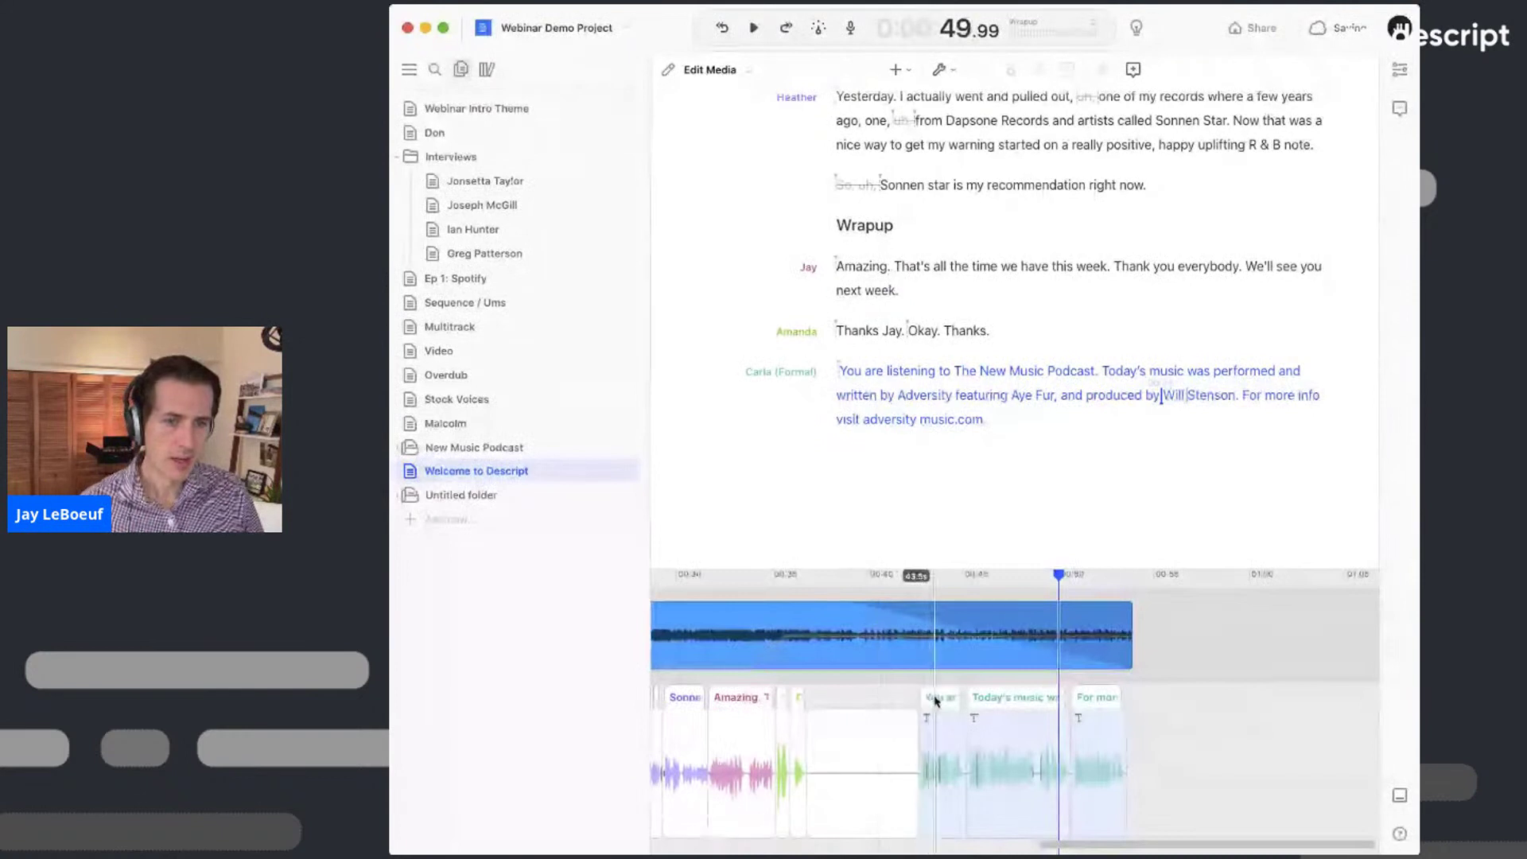
pyautogui.click(848, 770)
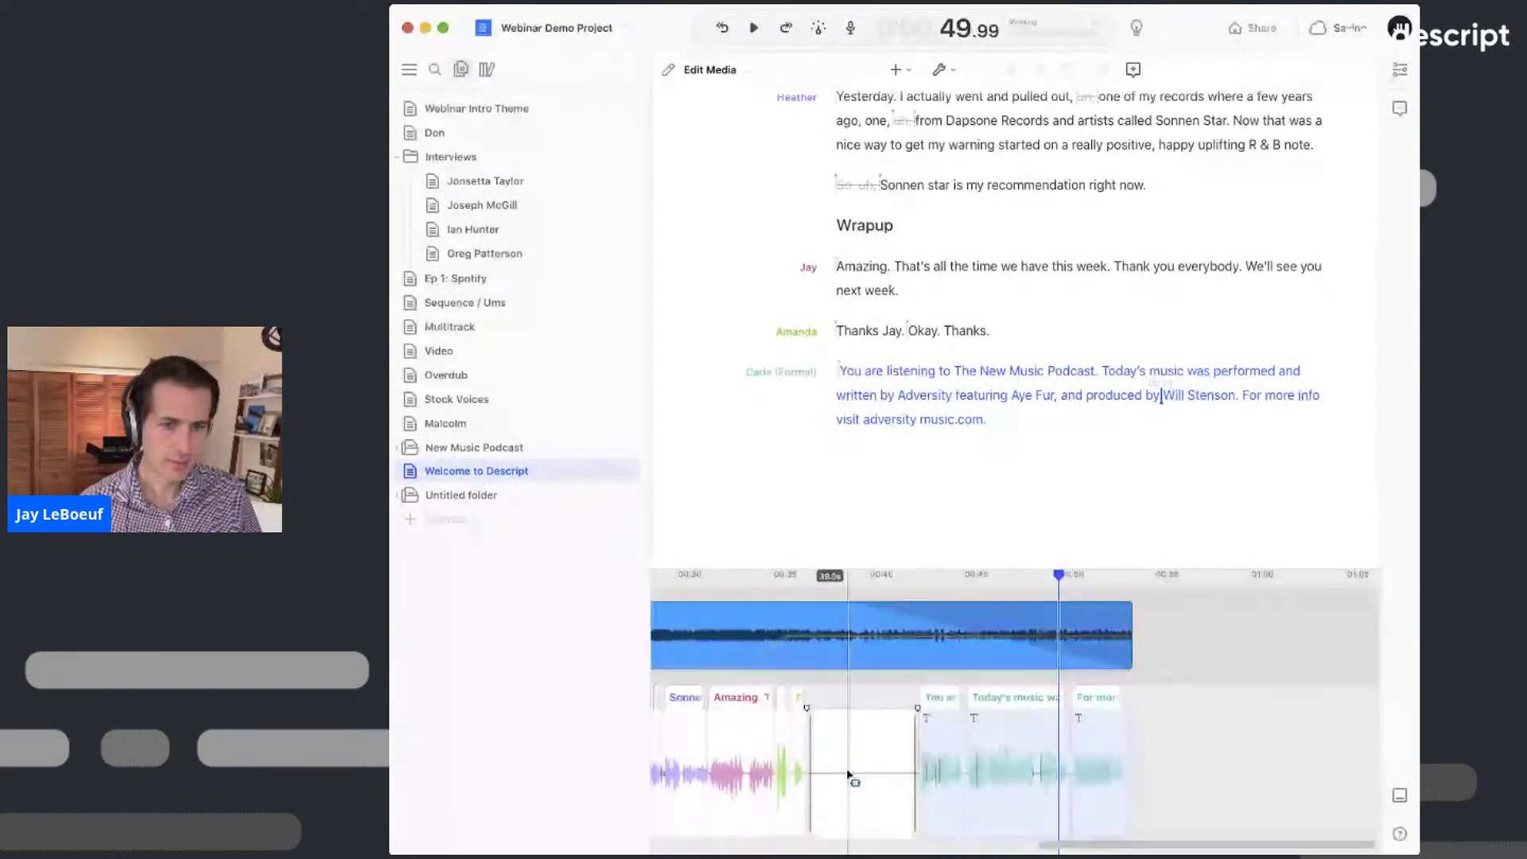
pyautogui.click(860, 770)
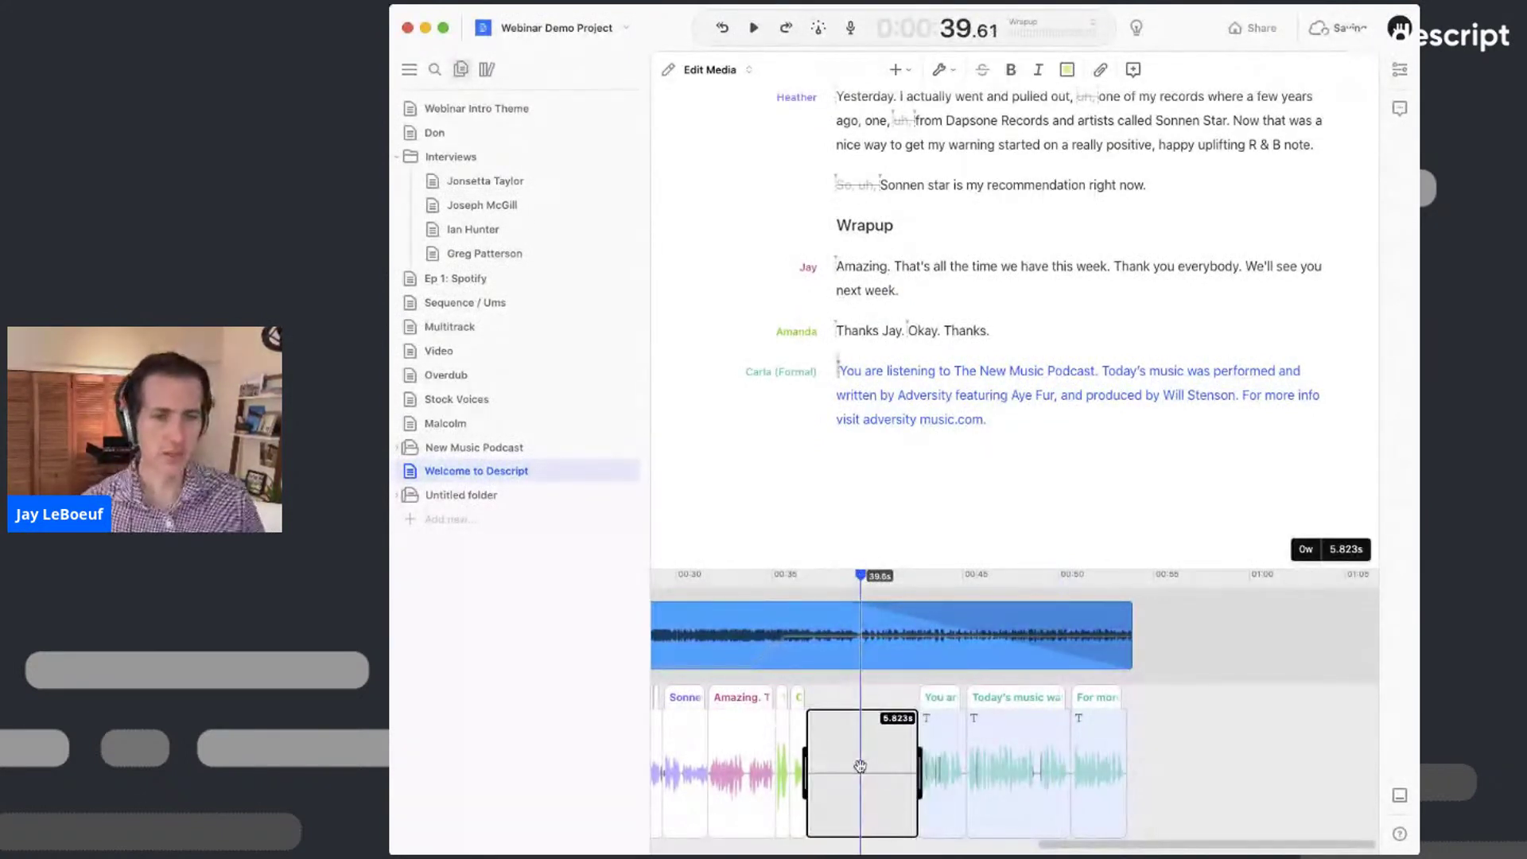
pyautogui.press('BackSpace')
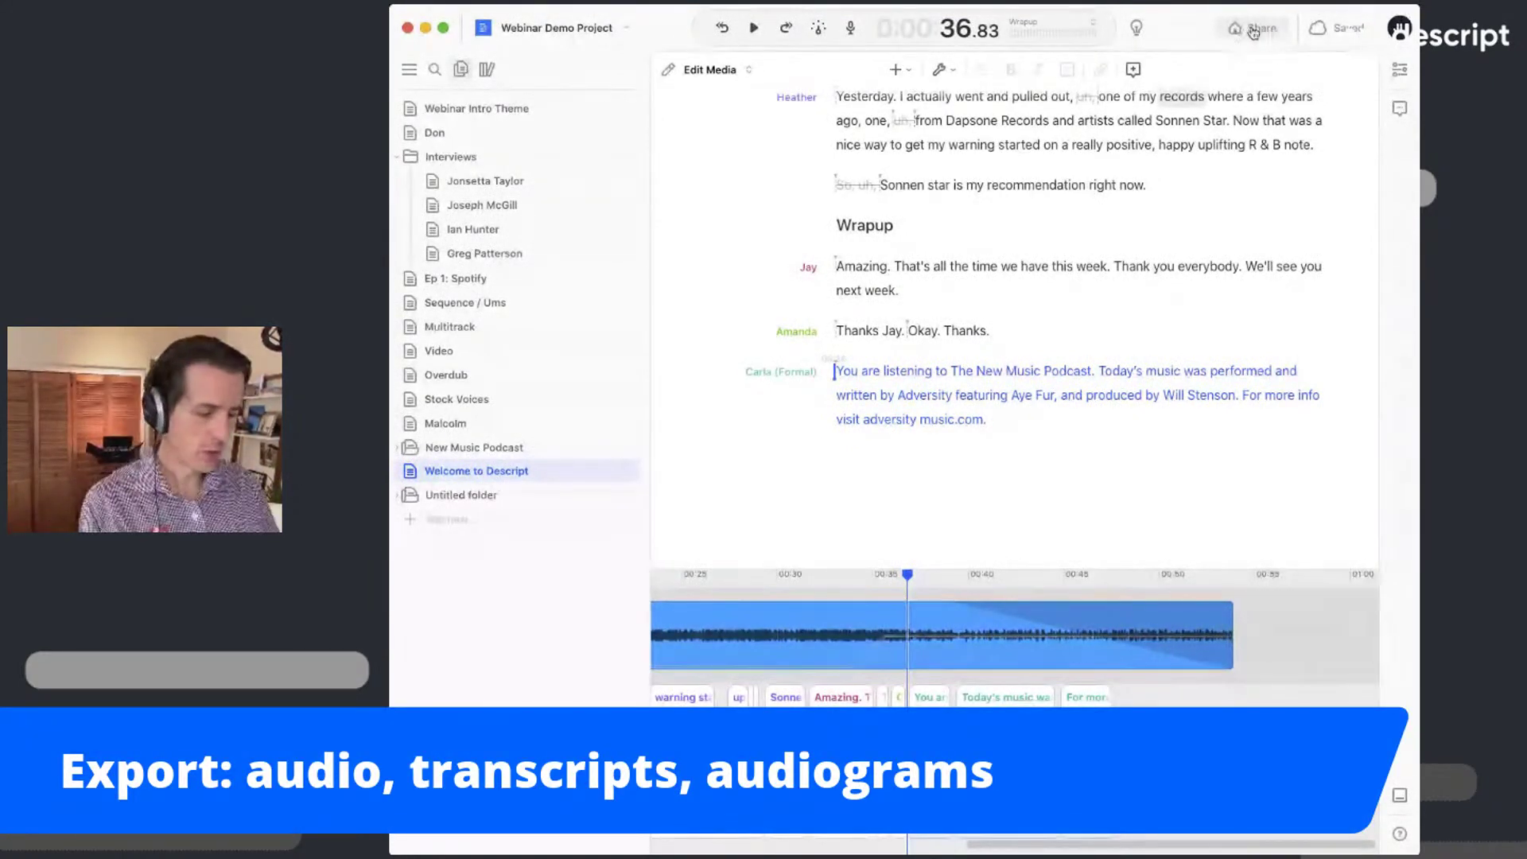
# - Export the composition's text as a Microsoft Word (.docx) file with timestamps at 60 second intervals
pyautogui.click(1073, 186)
pyautogui.press('super+k')
pyautogui.write('ex')
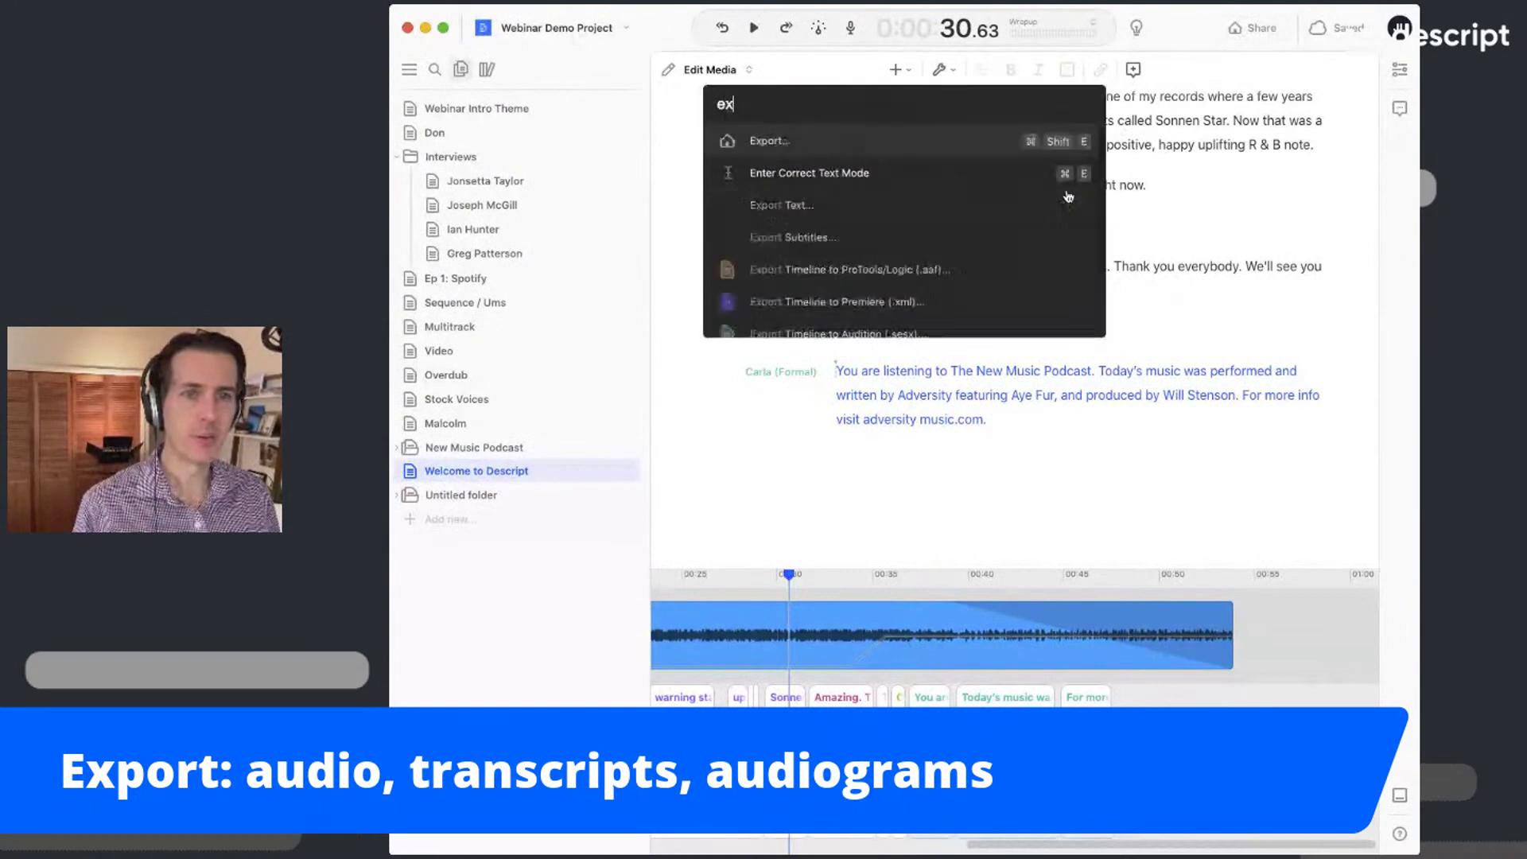
pyautogui.press('Return')
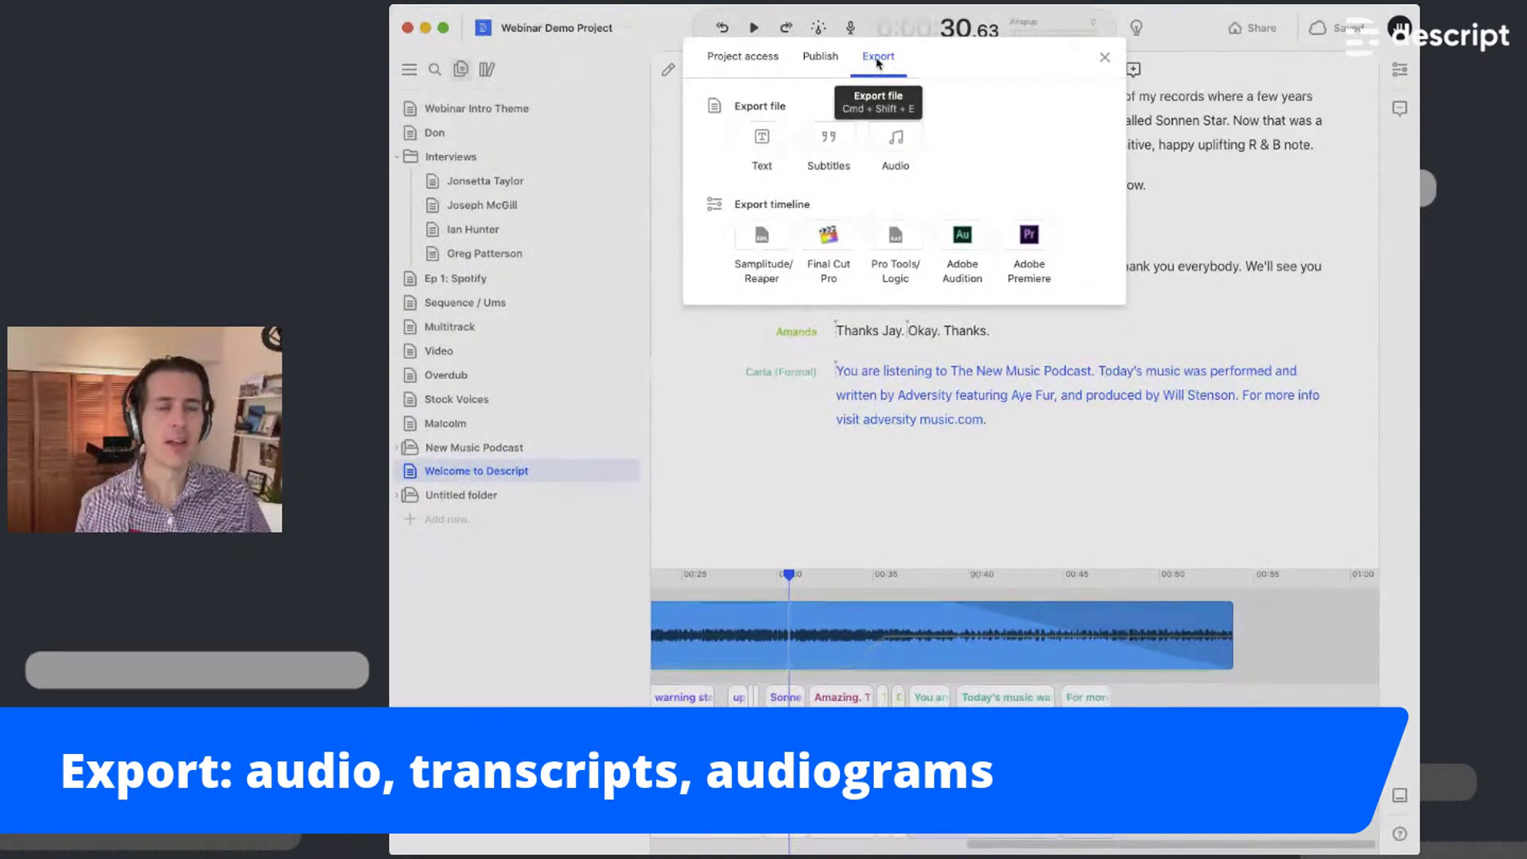
pyautogui.click(768, 140)
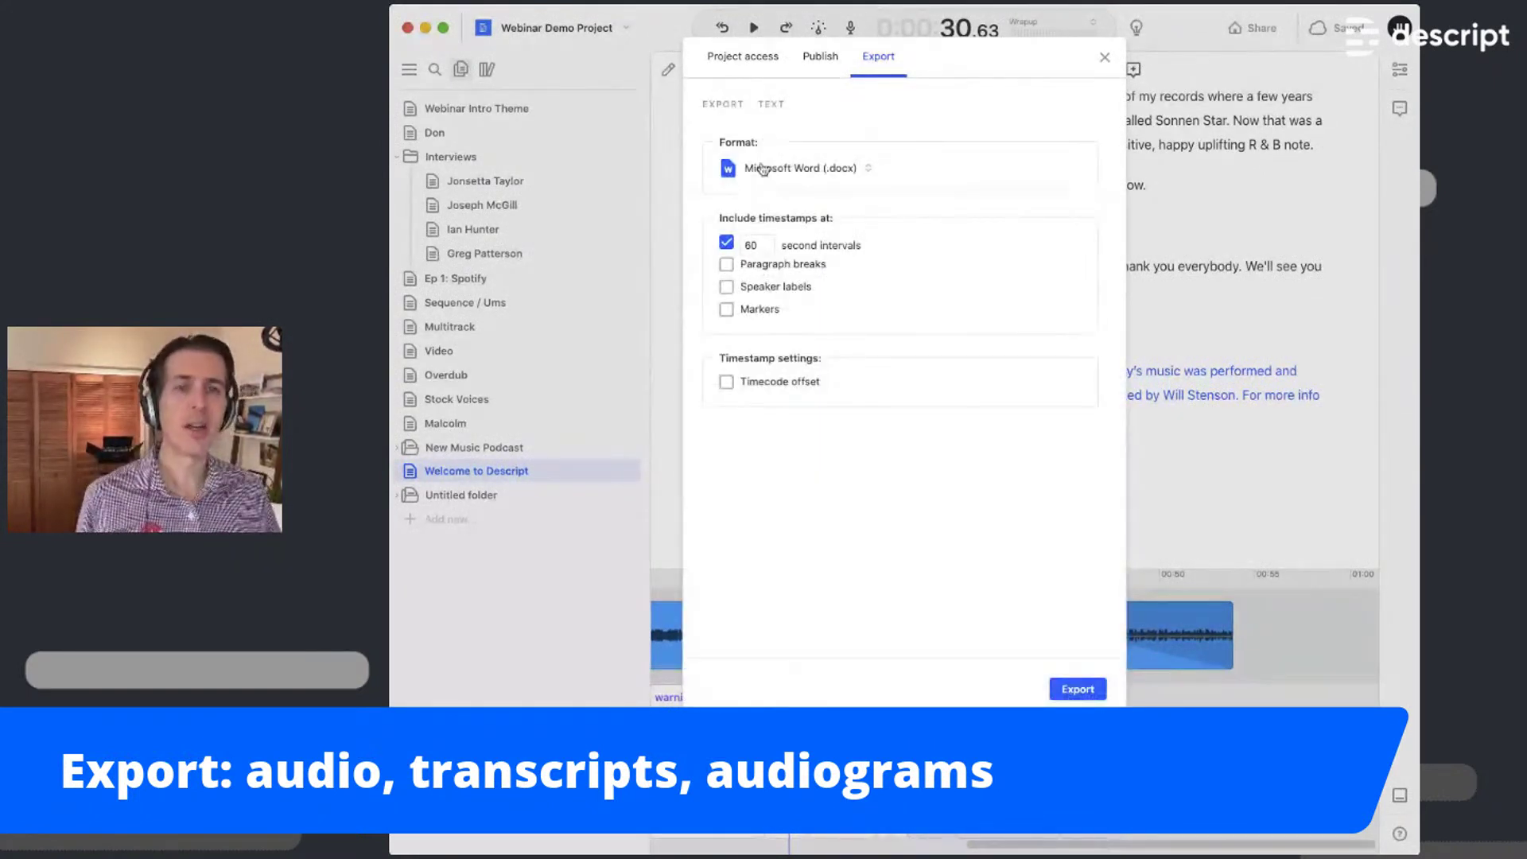
pyautogui.click(804, 177)
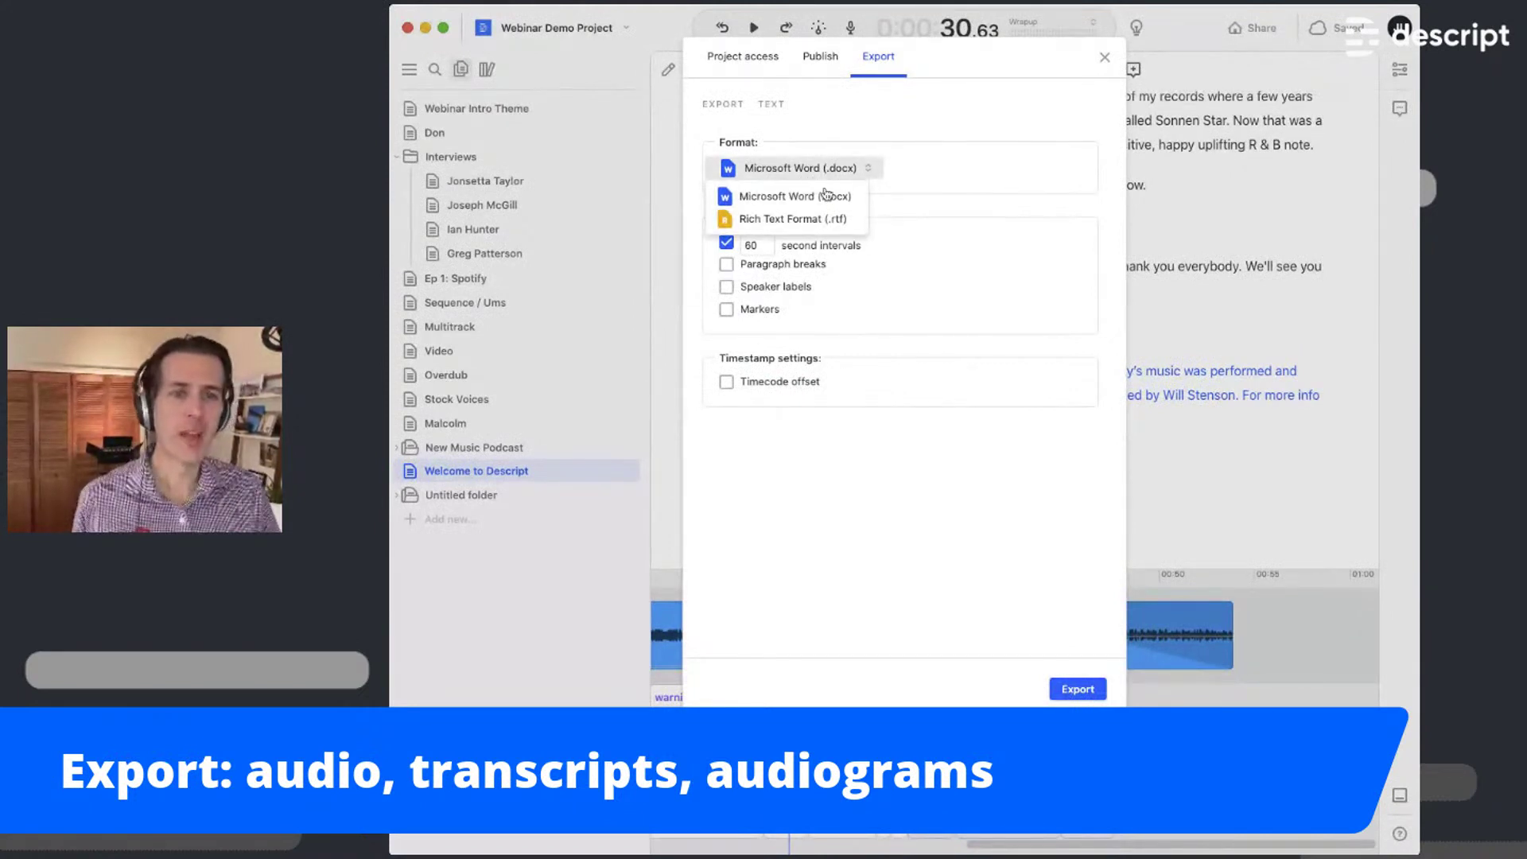
pyautogui.click(1030, 115)
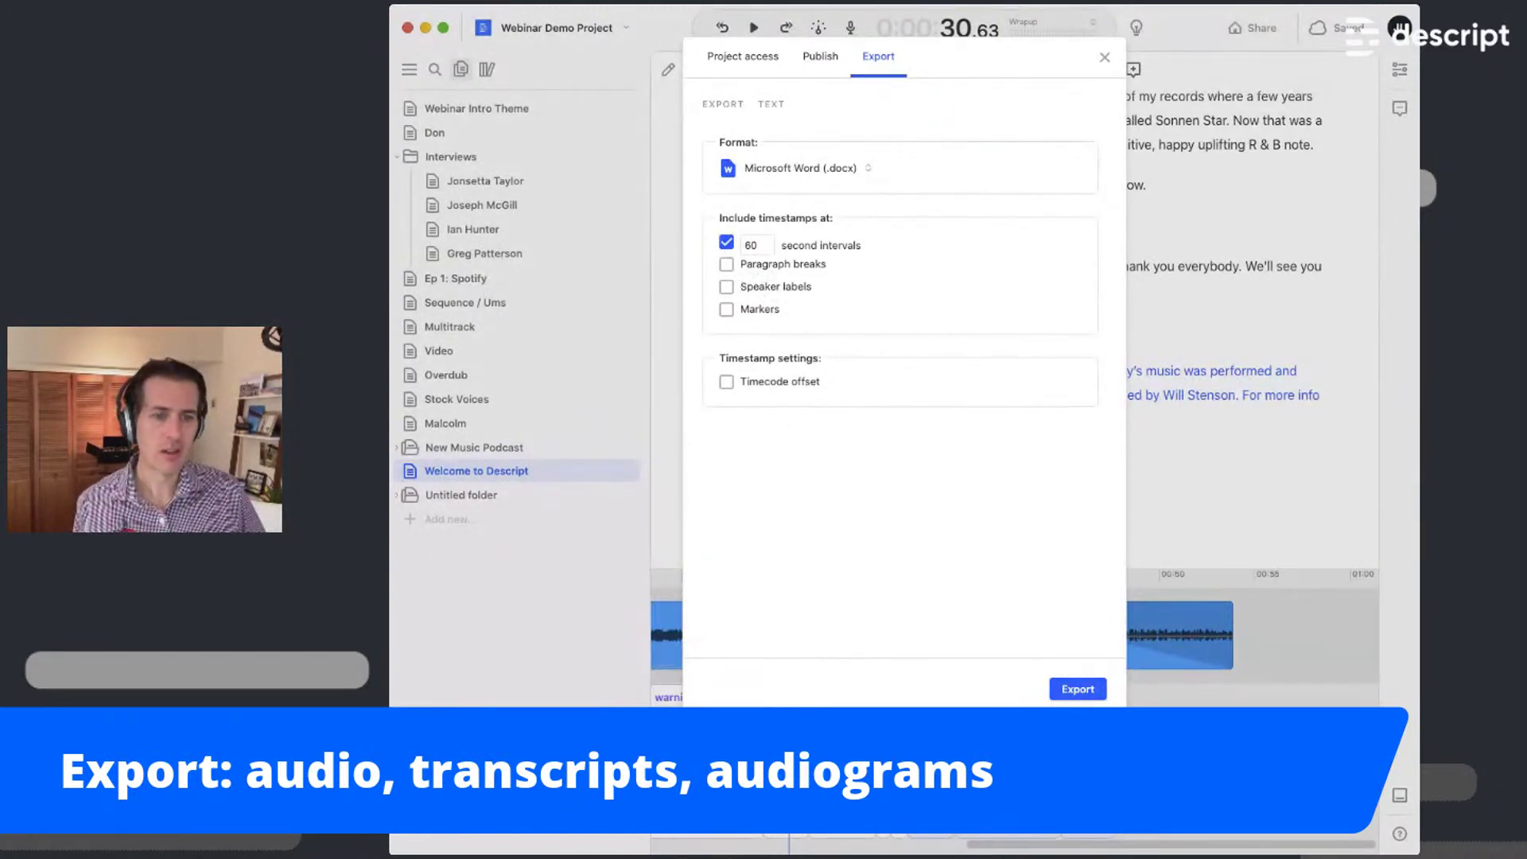
pyautogui.click(1096, 690)
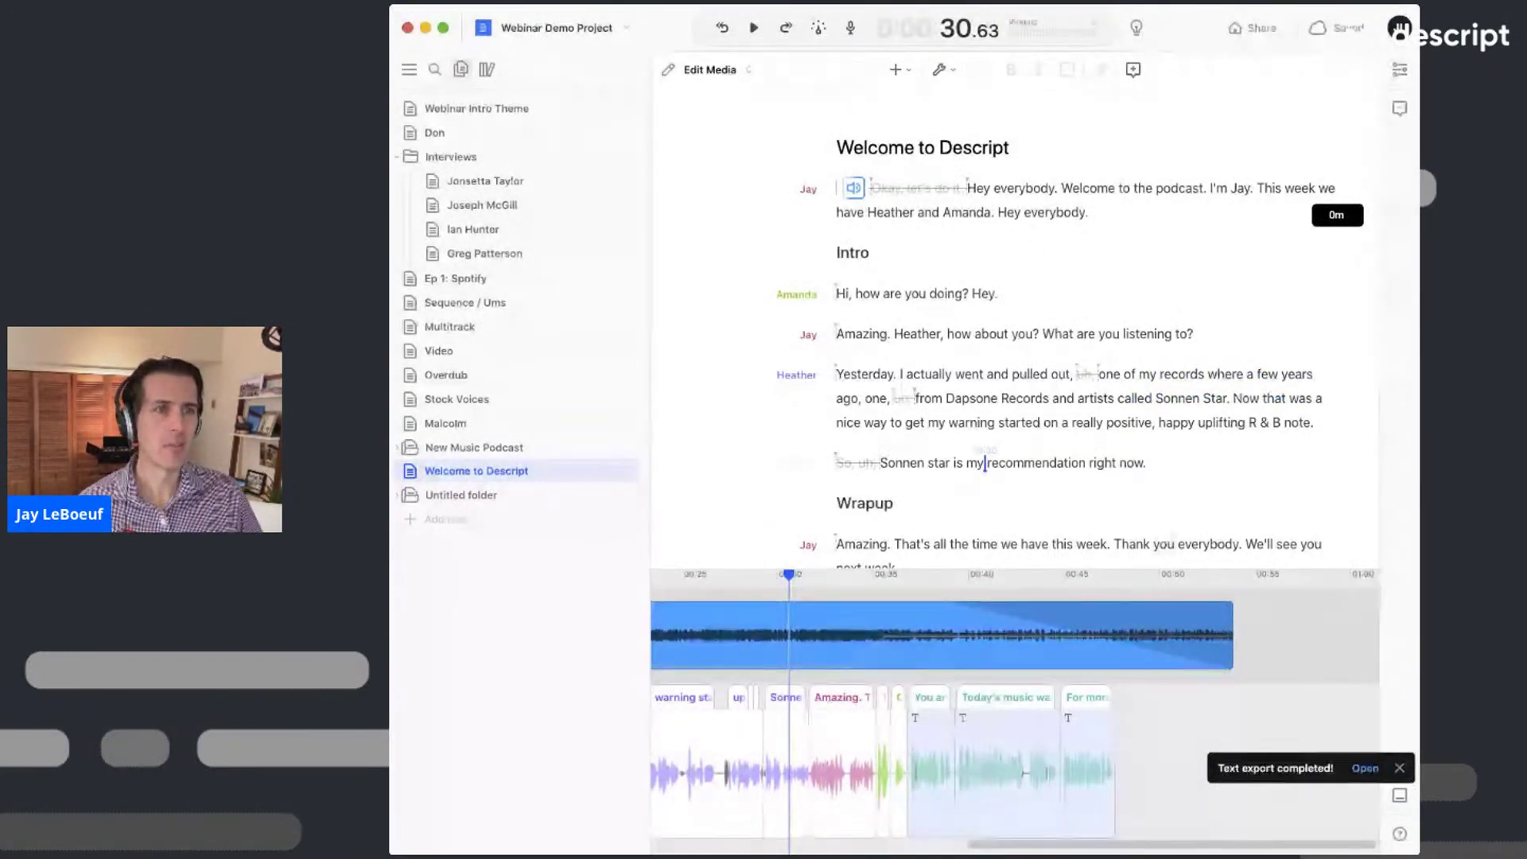
# - Set up an audio export of the current composition as MP3 audio (.mp3) with 2 channels
pyautogui.click(1260, 31)
pyautogui.click(872, 57)
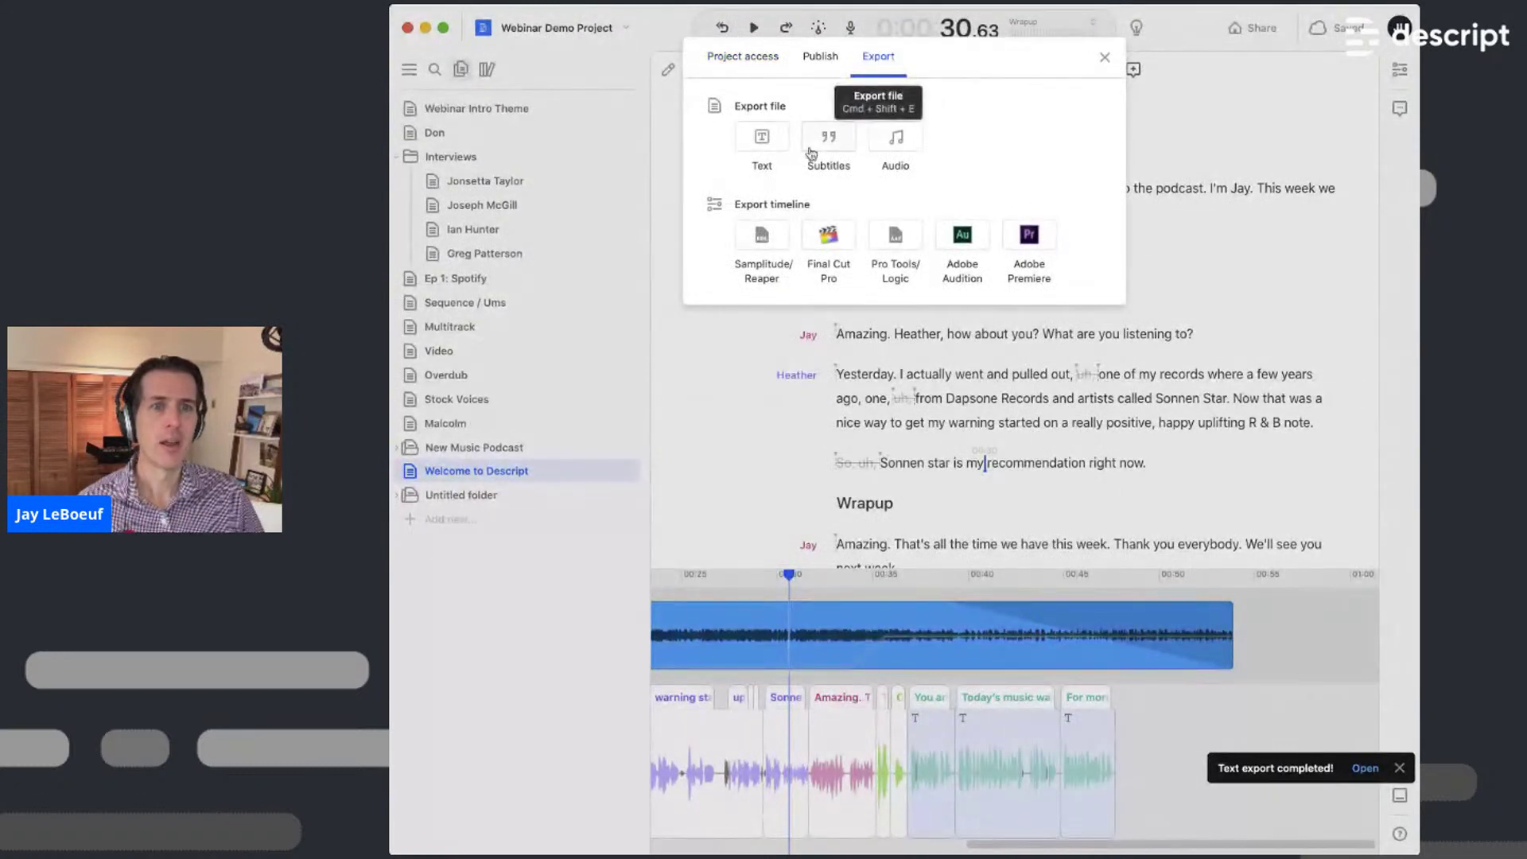
pyautogui.click(905, 143)
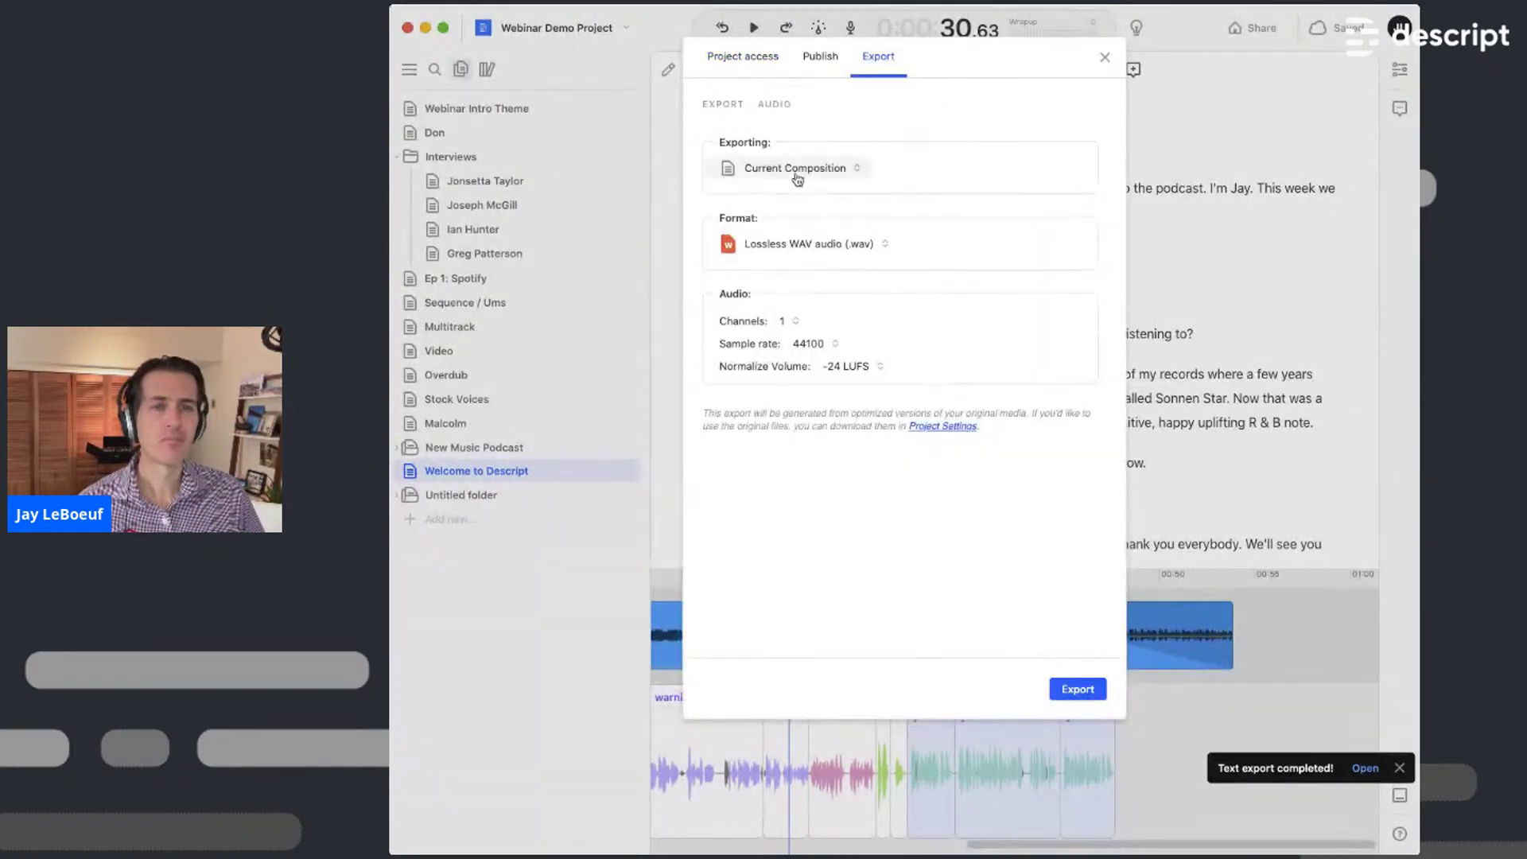
pyautogui.click(797, 177)
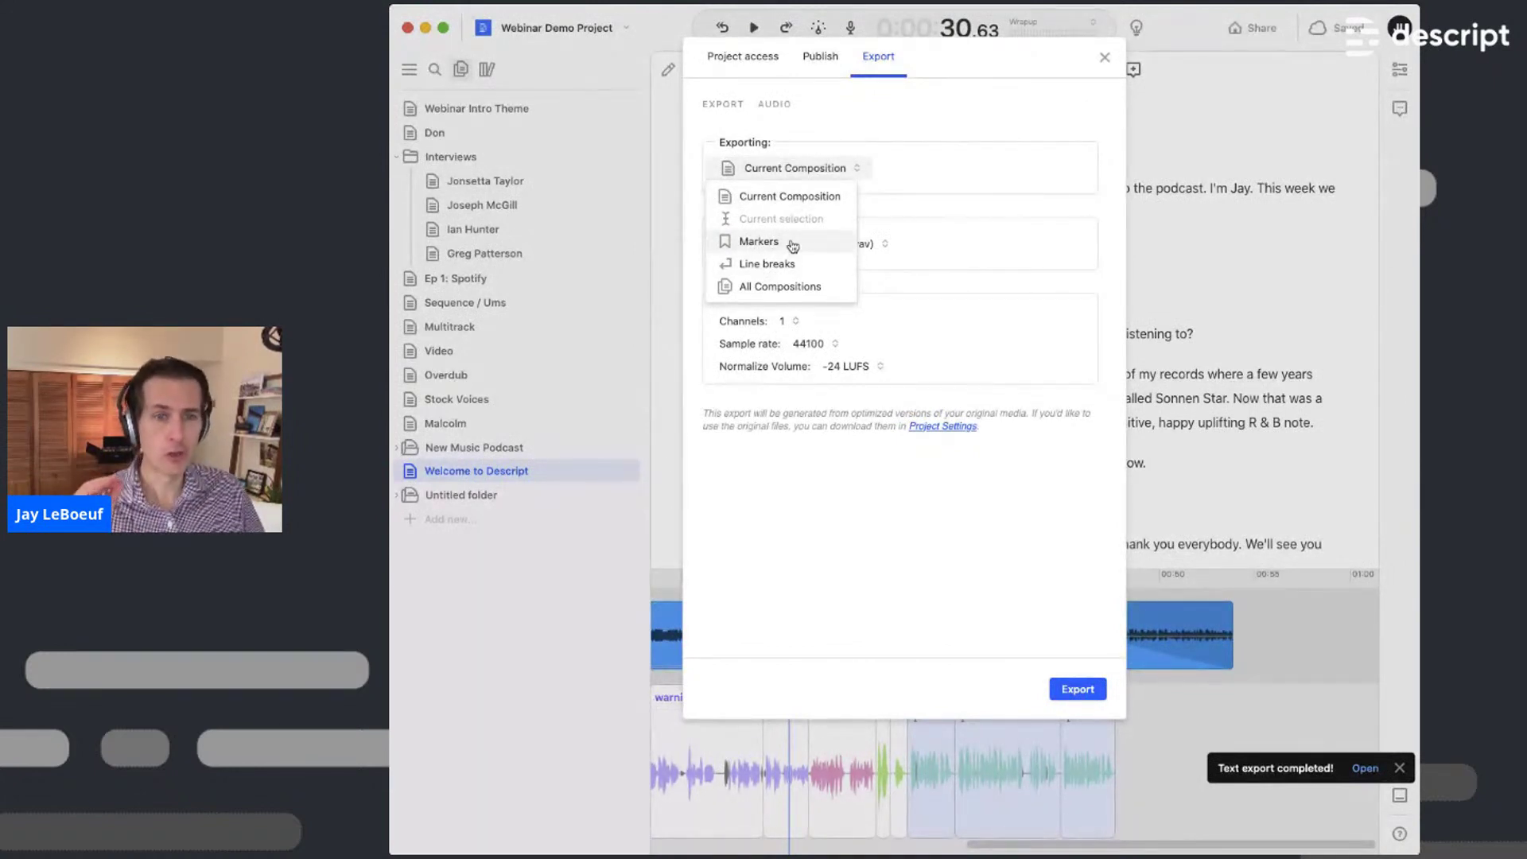
pyautogui.click(864, 274)
pyautogui.click(842, 248)
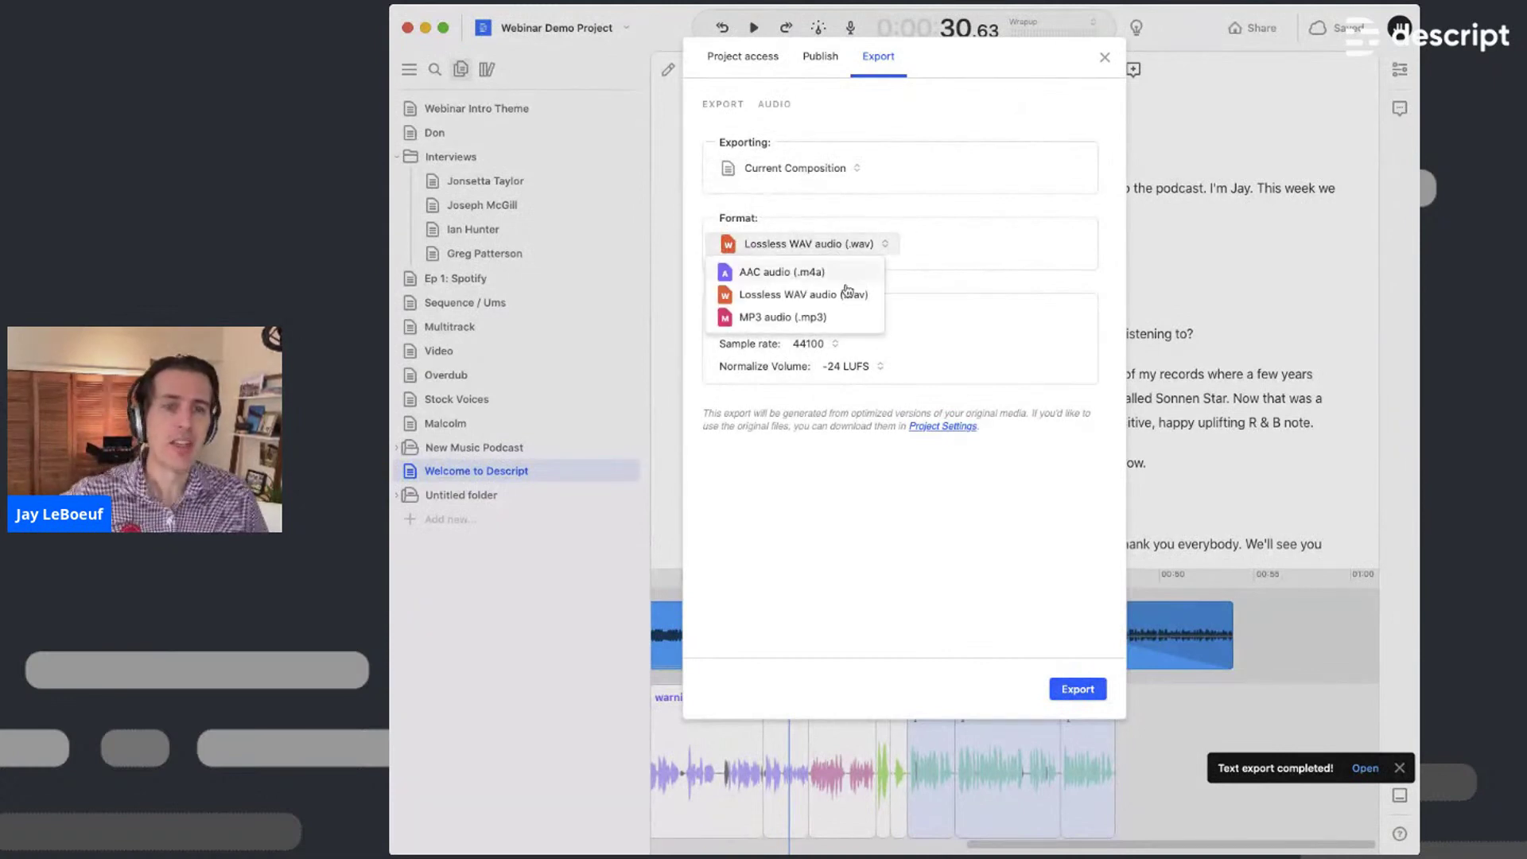
pyautogui.click(845, 316)
pyautogui.click(794, 322)
pyautogui.click(810, 371)
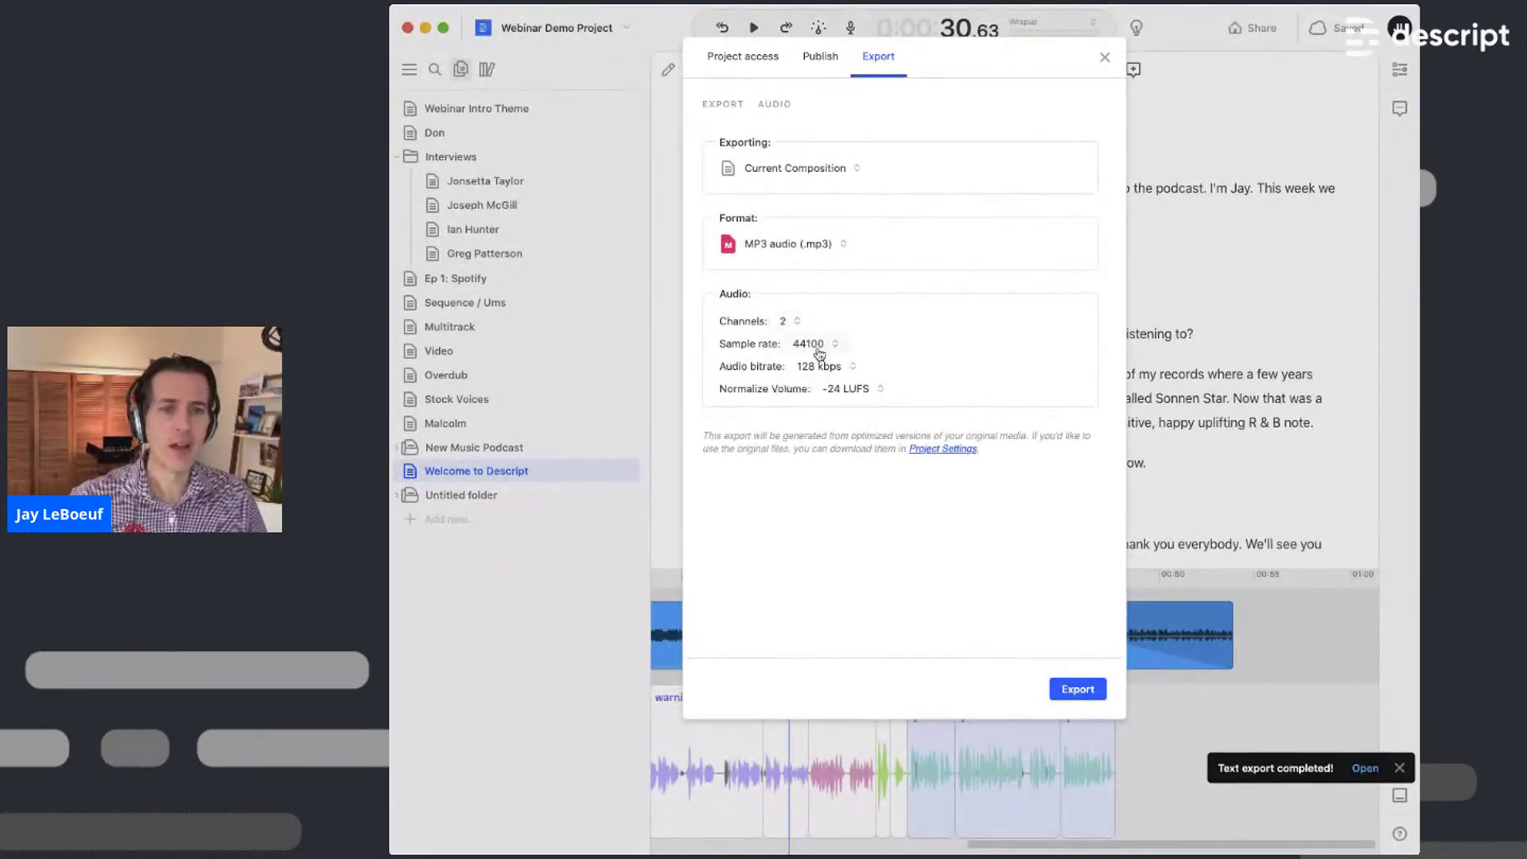
# - Set the sample rate to 48000, the bitrate to 192 kbps and volume normalization to -16 LUFS, and export the audio
pyautogui.click(815, 348)
pyautogui.click(827, 394)
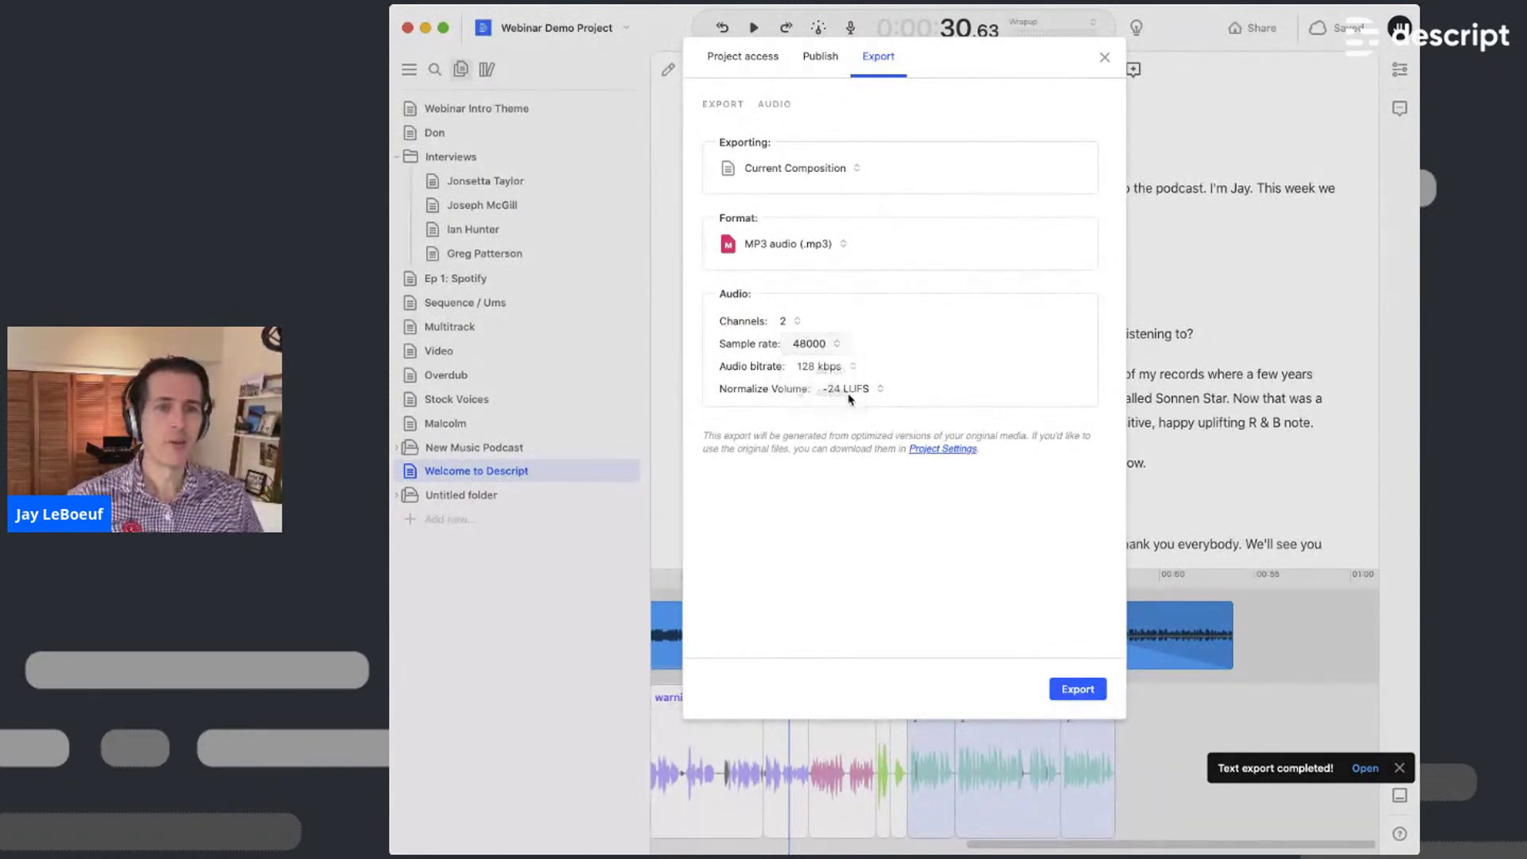
pyautogui.click(831, 372)
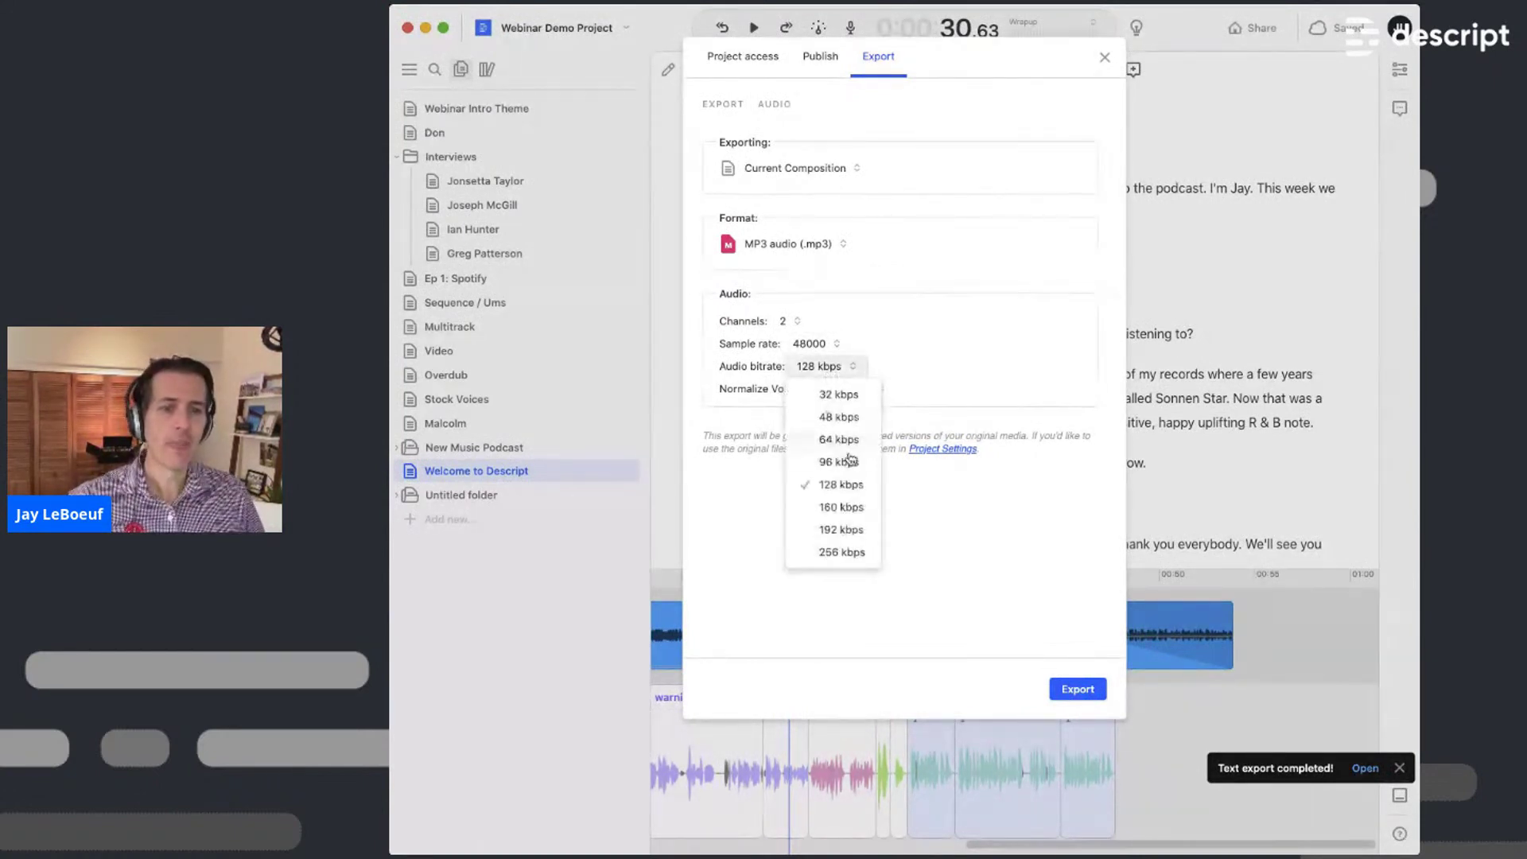
pyautogui.click(850, 527)
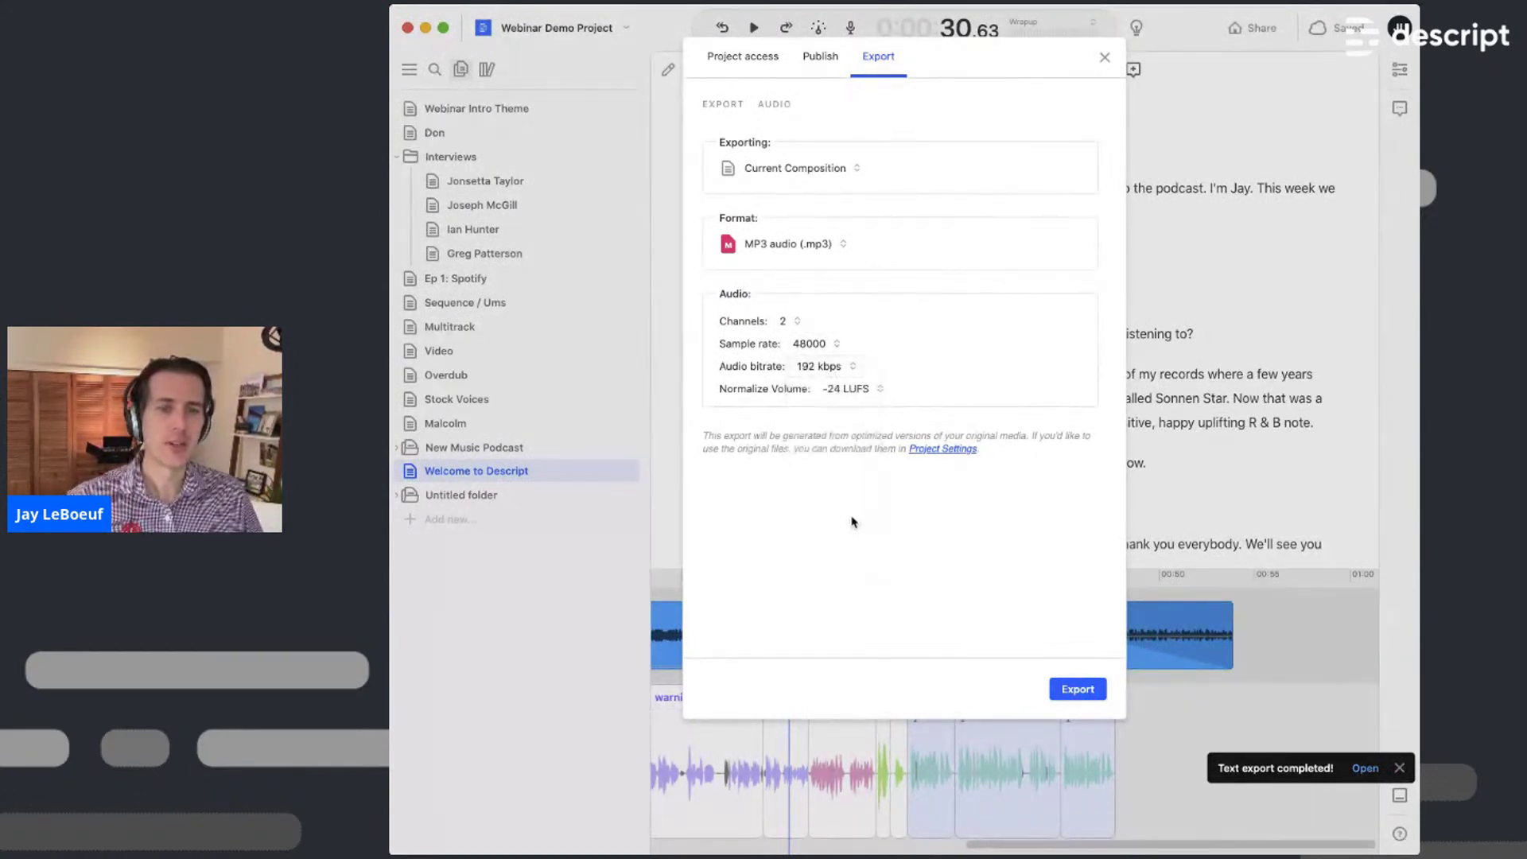
pyautogui.click(862, 390)
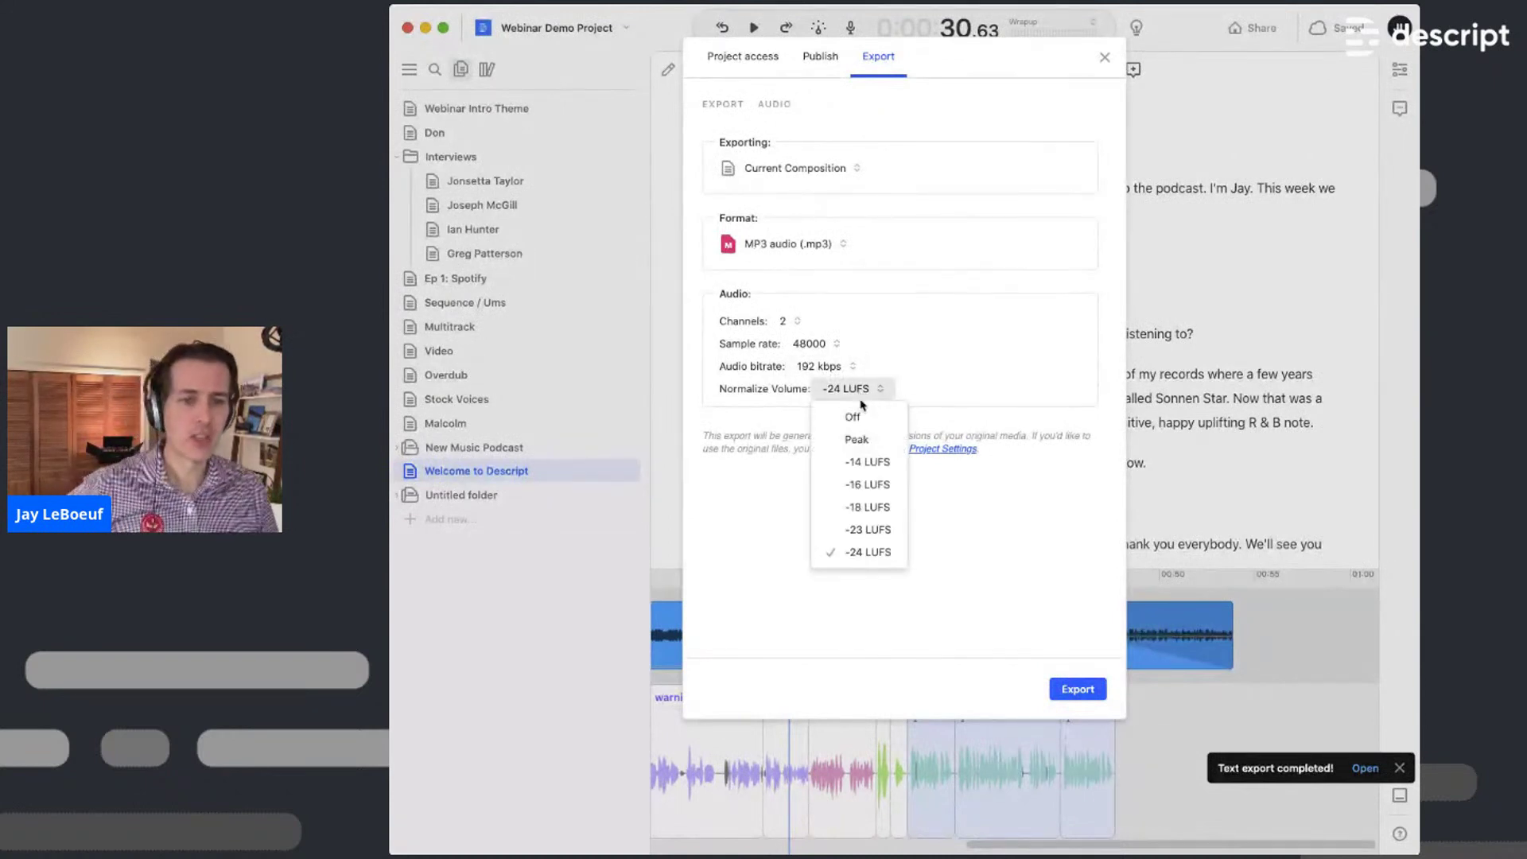
pyautogui.click(875, 487)
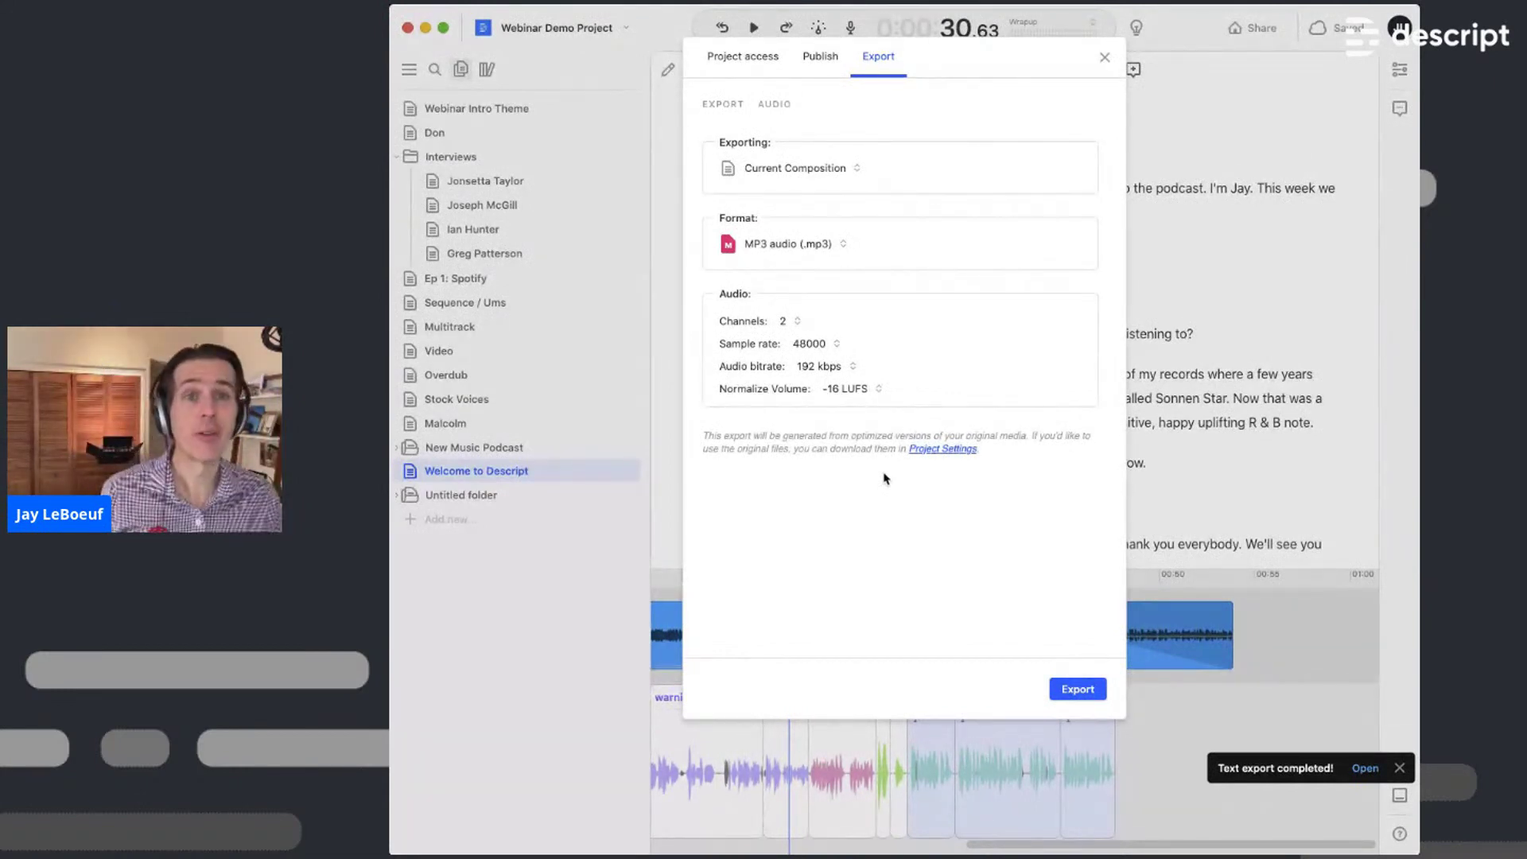
pyautogui.click(1085, 690)
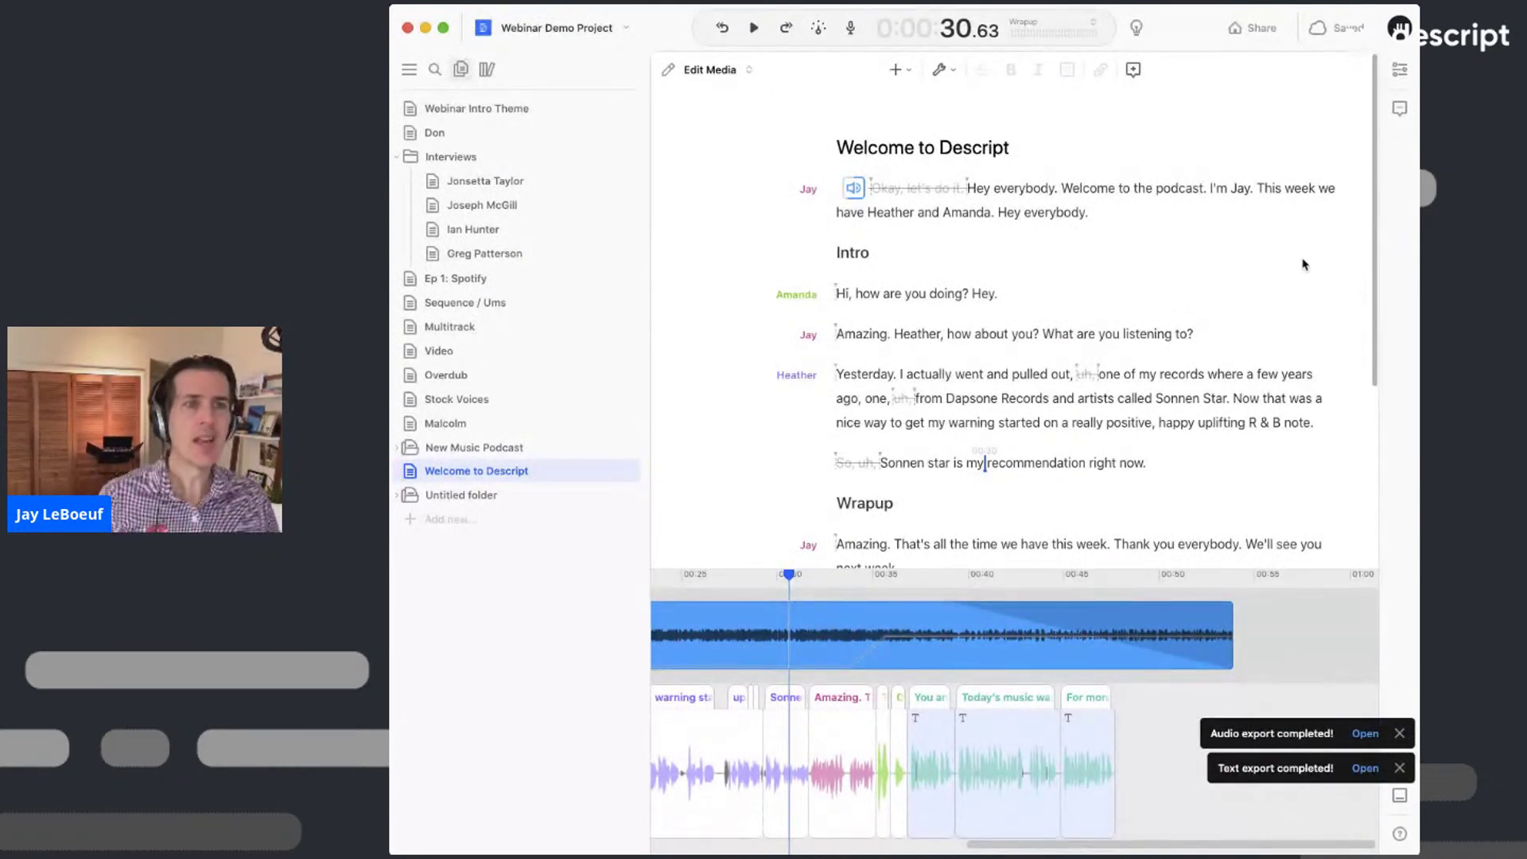
# - Start a project invitation by entering part of a collaborator's e-mail address, and cancel it
pyautogui.click(1261, 33)
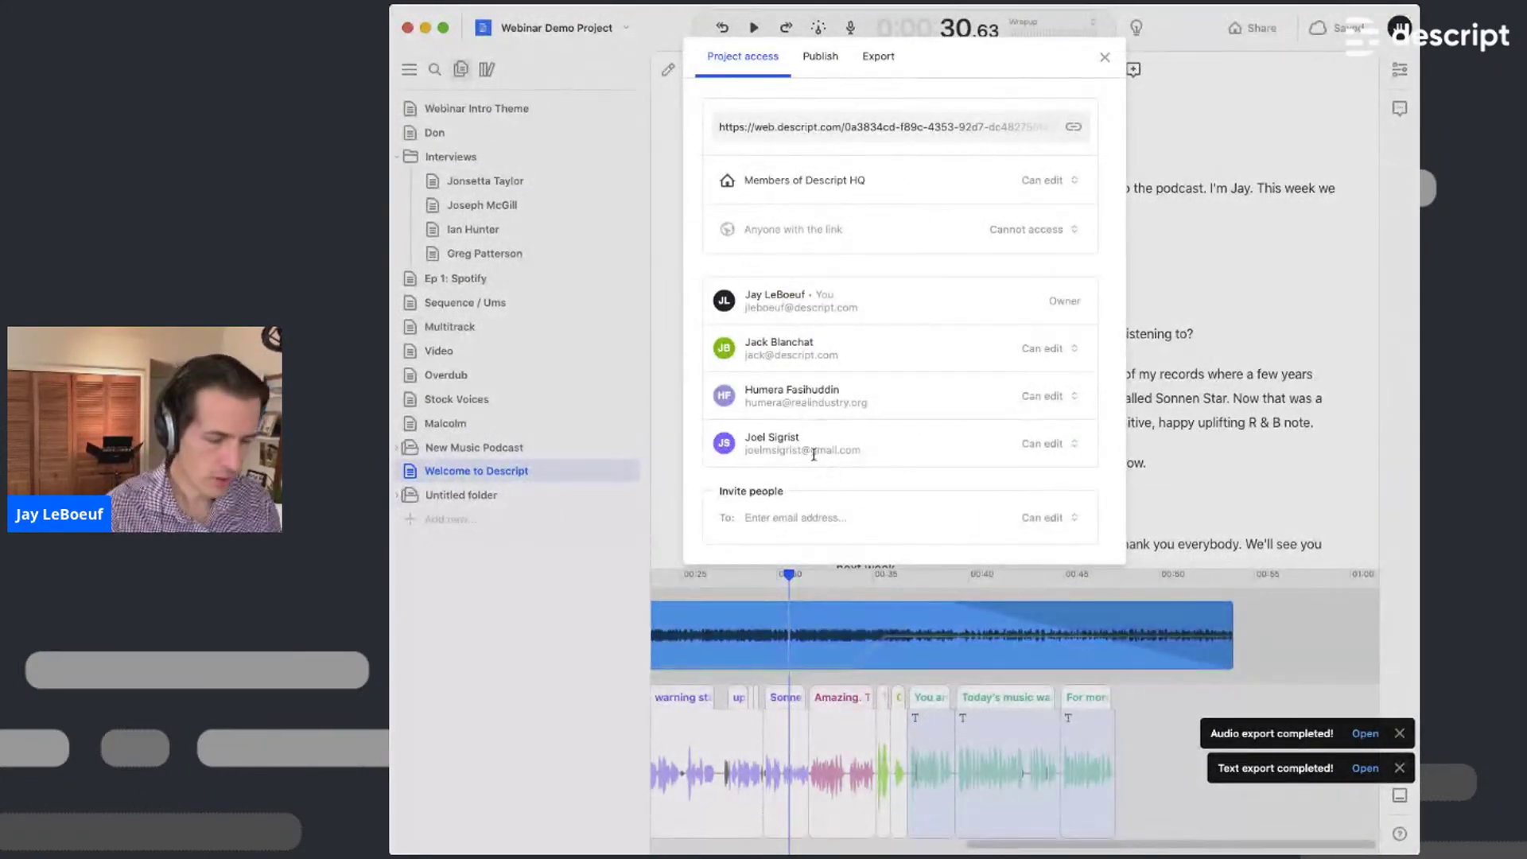
pyautogui.click(835, 517)
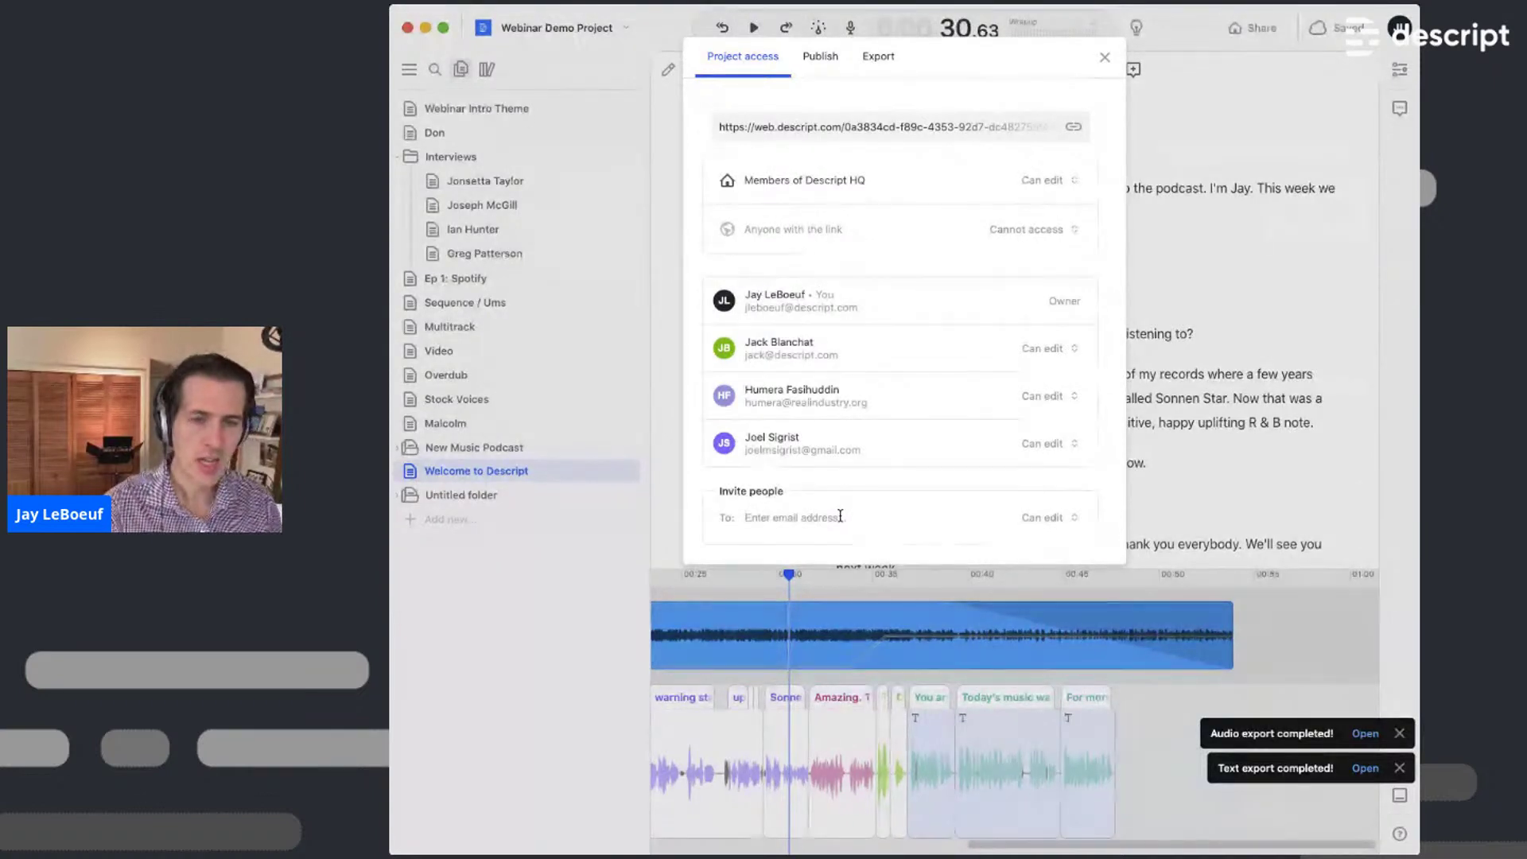
pyautogui.write('Chris@')
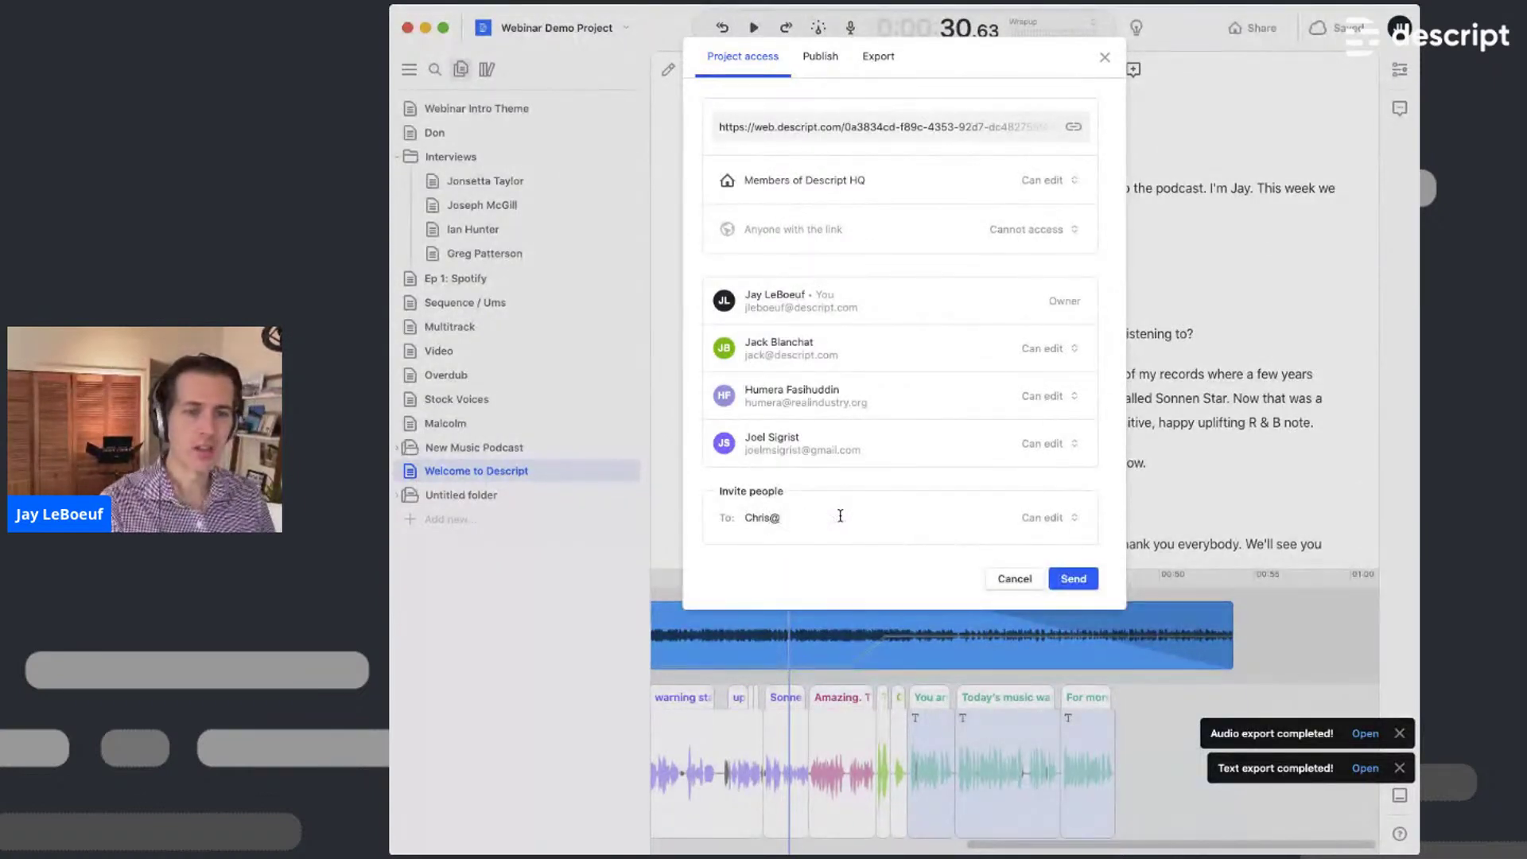
pyautogui.click(1015, 583)
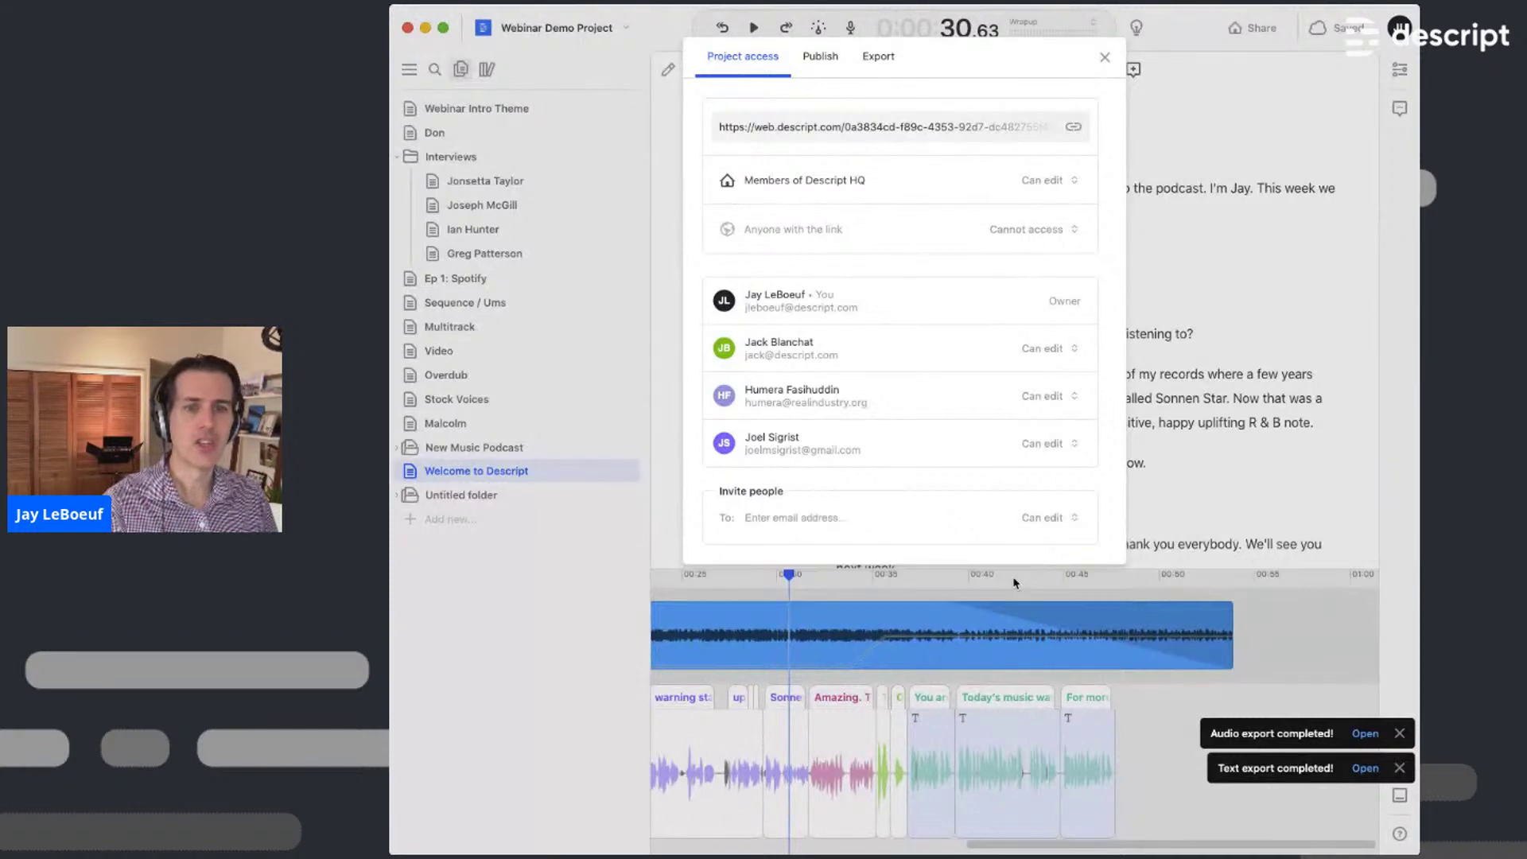
# - Close the sharing settings, open the Video composition, and play the passage from "place than we tend to interact"
pyautogui.click(1106, 60)
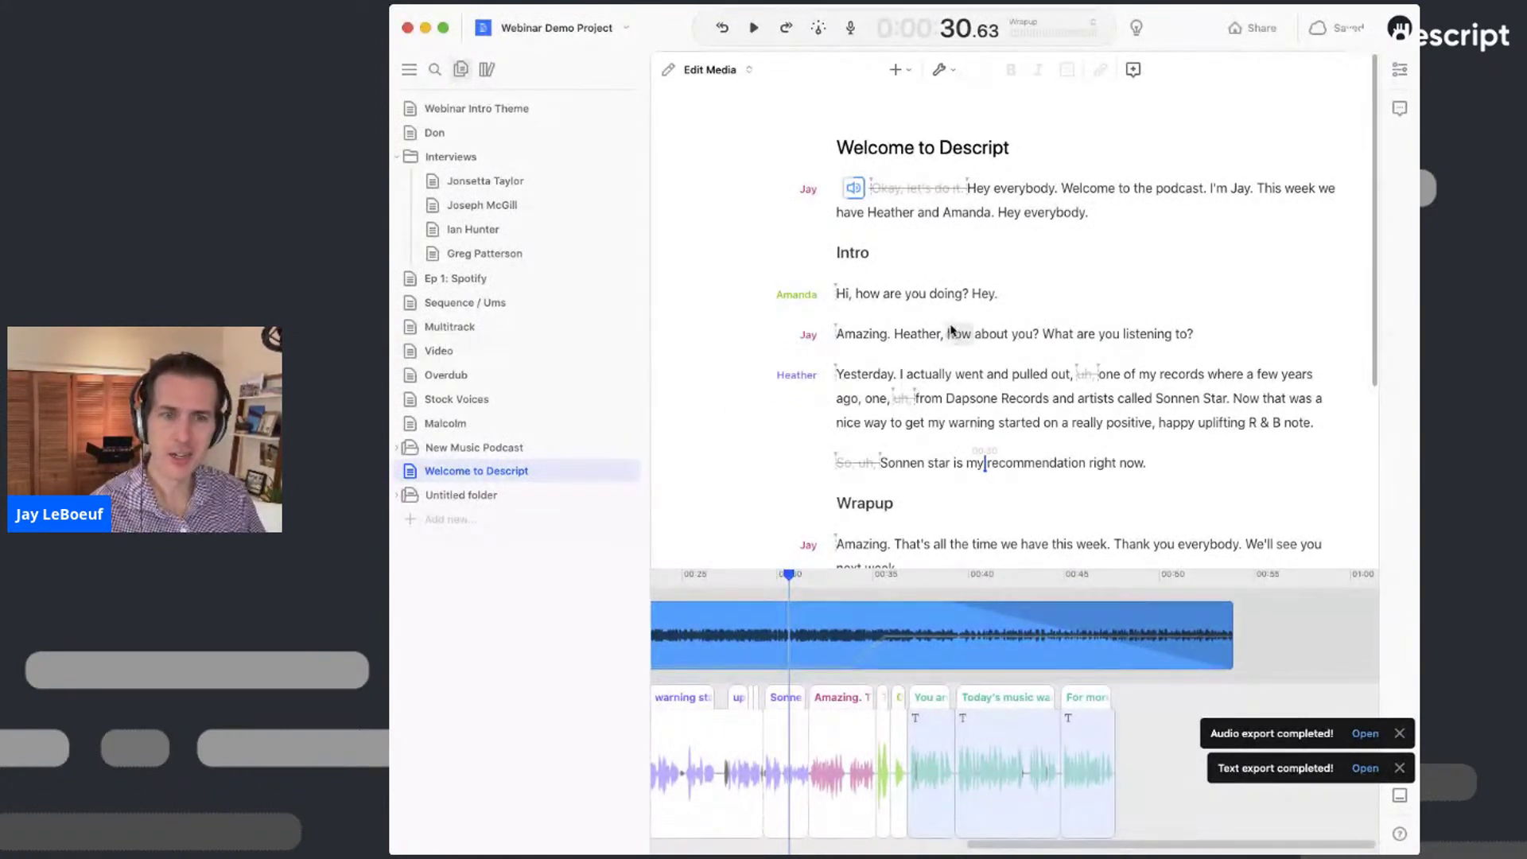
pyautogui.click(438, 355)
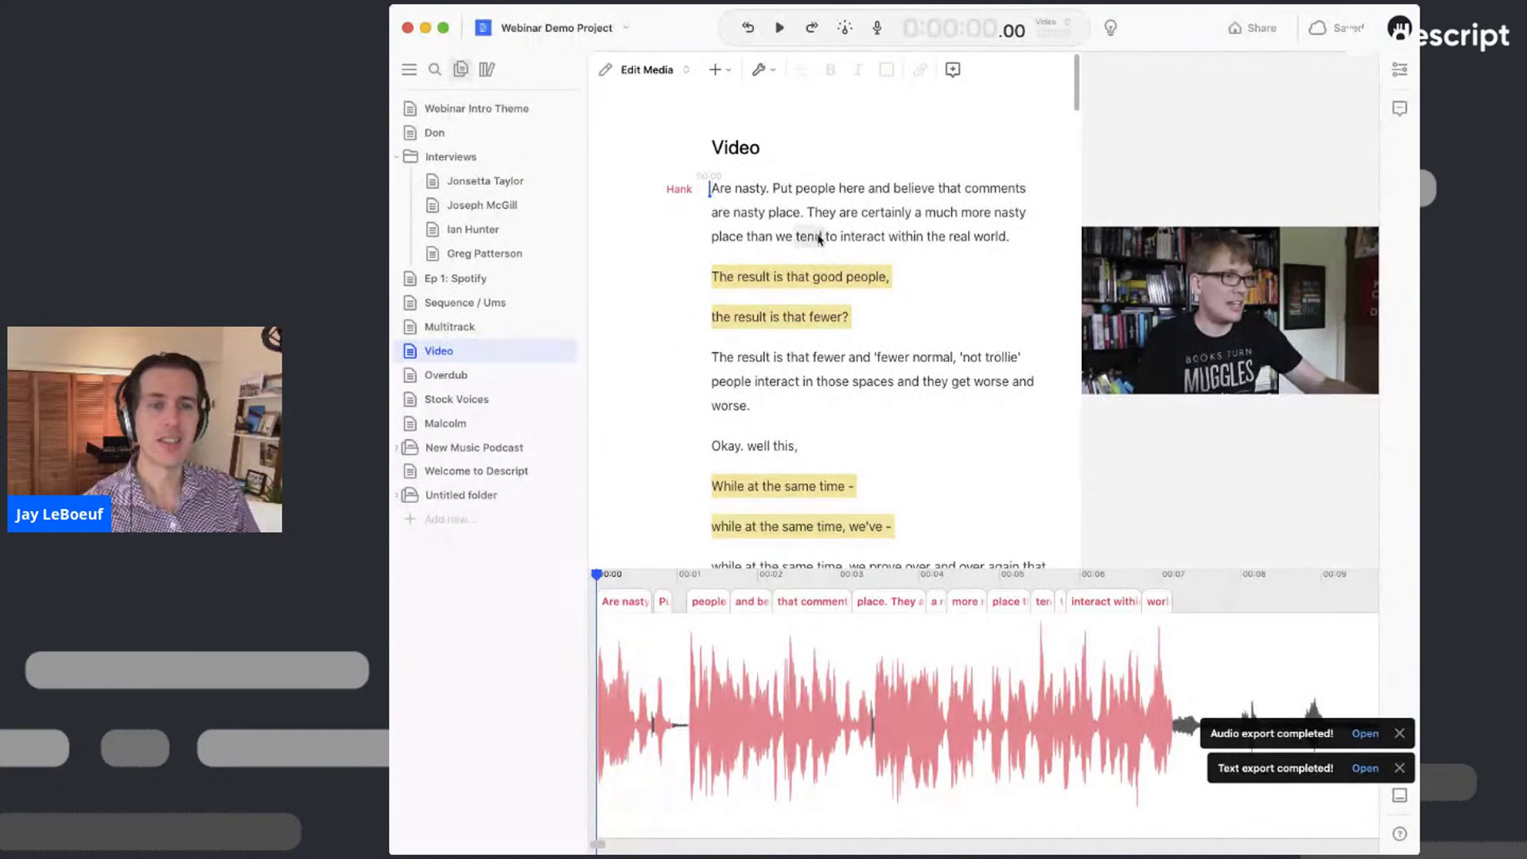
pyautogui.click(810, 240)
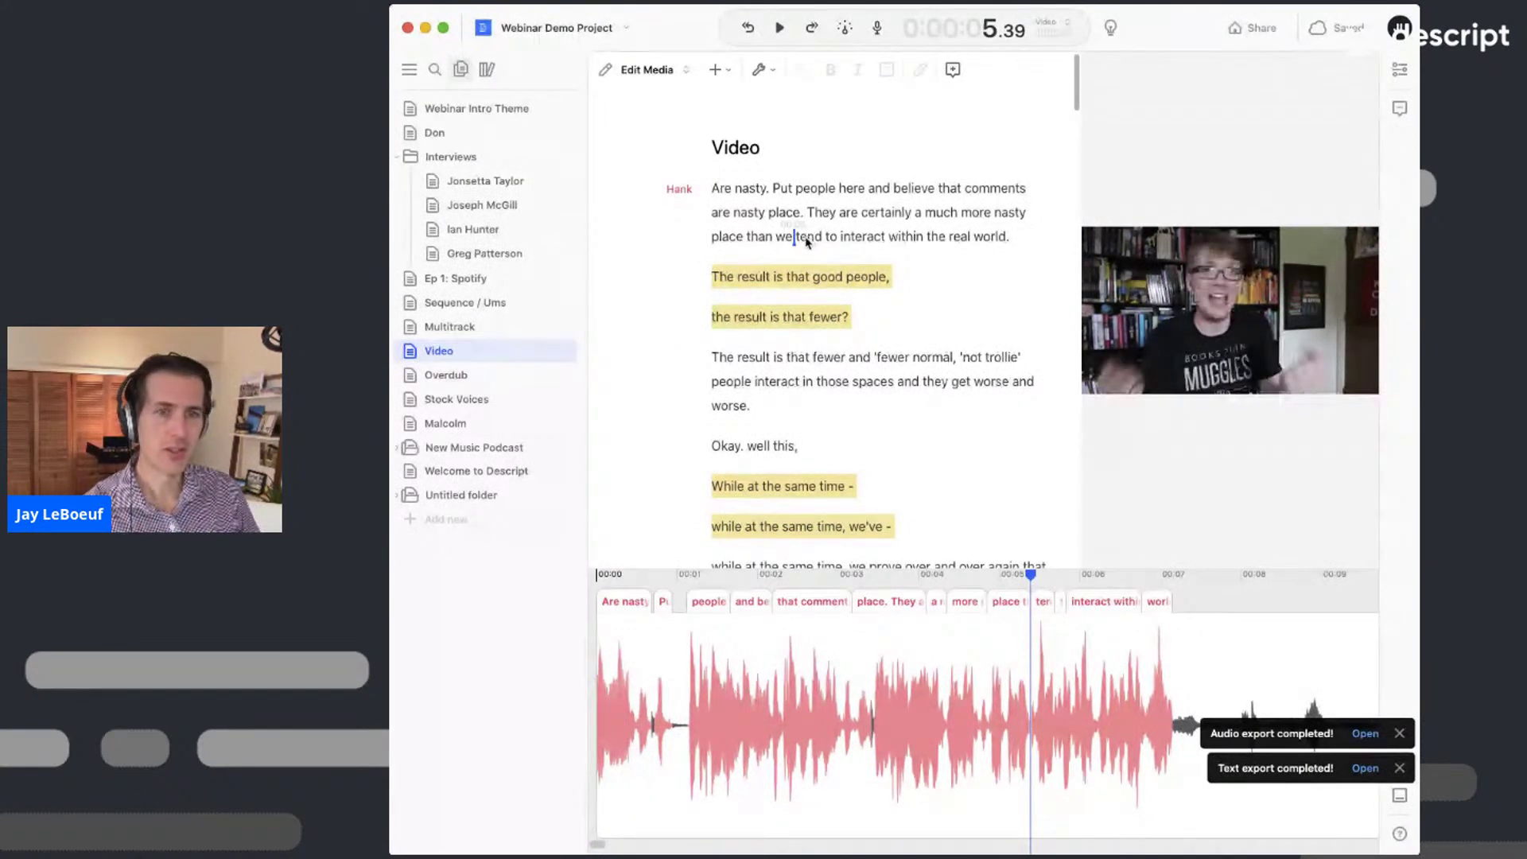
pyautogui.click(732, 239)
pyautogui.press('space')
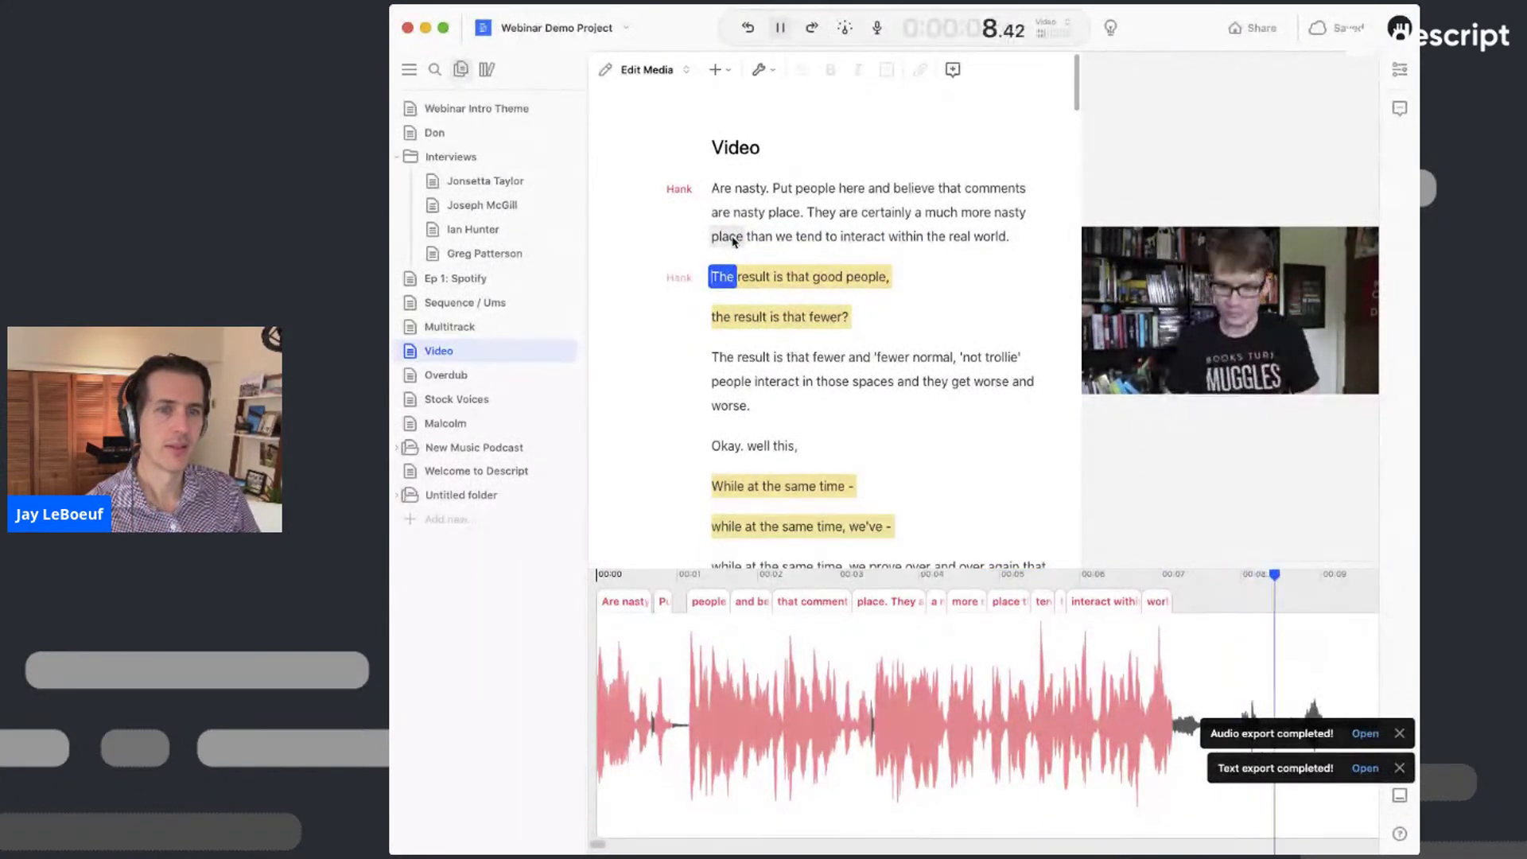
pyautogui.press('space')
# - Delete the two highlighted false starts beginning "The result is that good people" and trim the silent gap before the remaining sentence
pyautogui.tripleClick(795, 277)
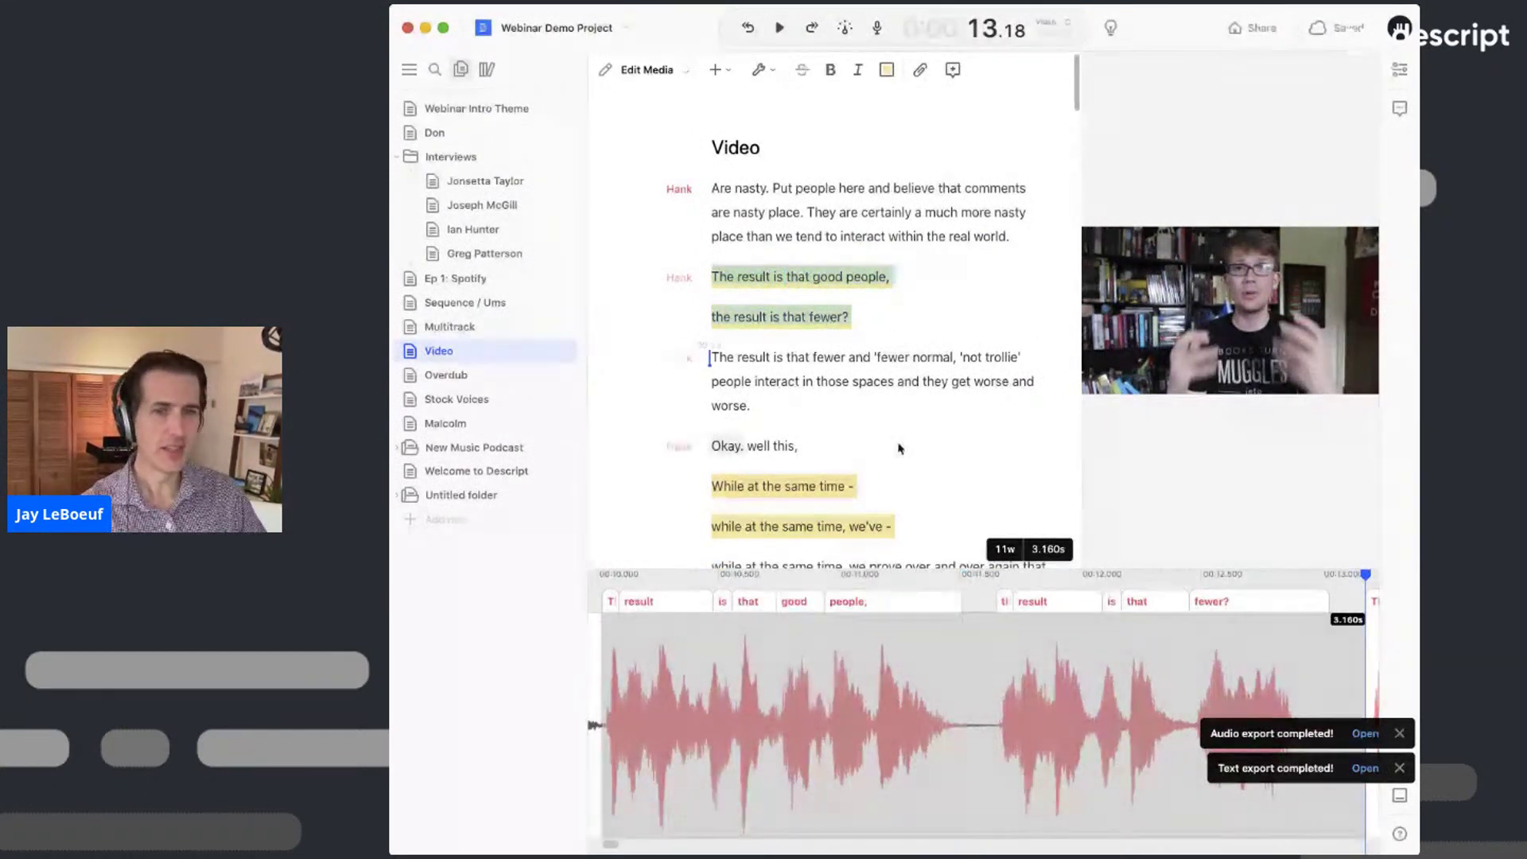
pyautogui.press('BackSpace')
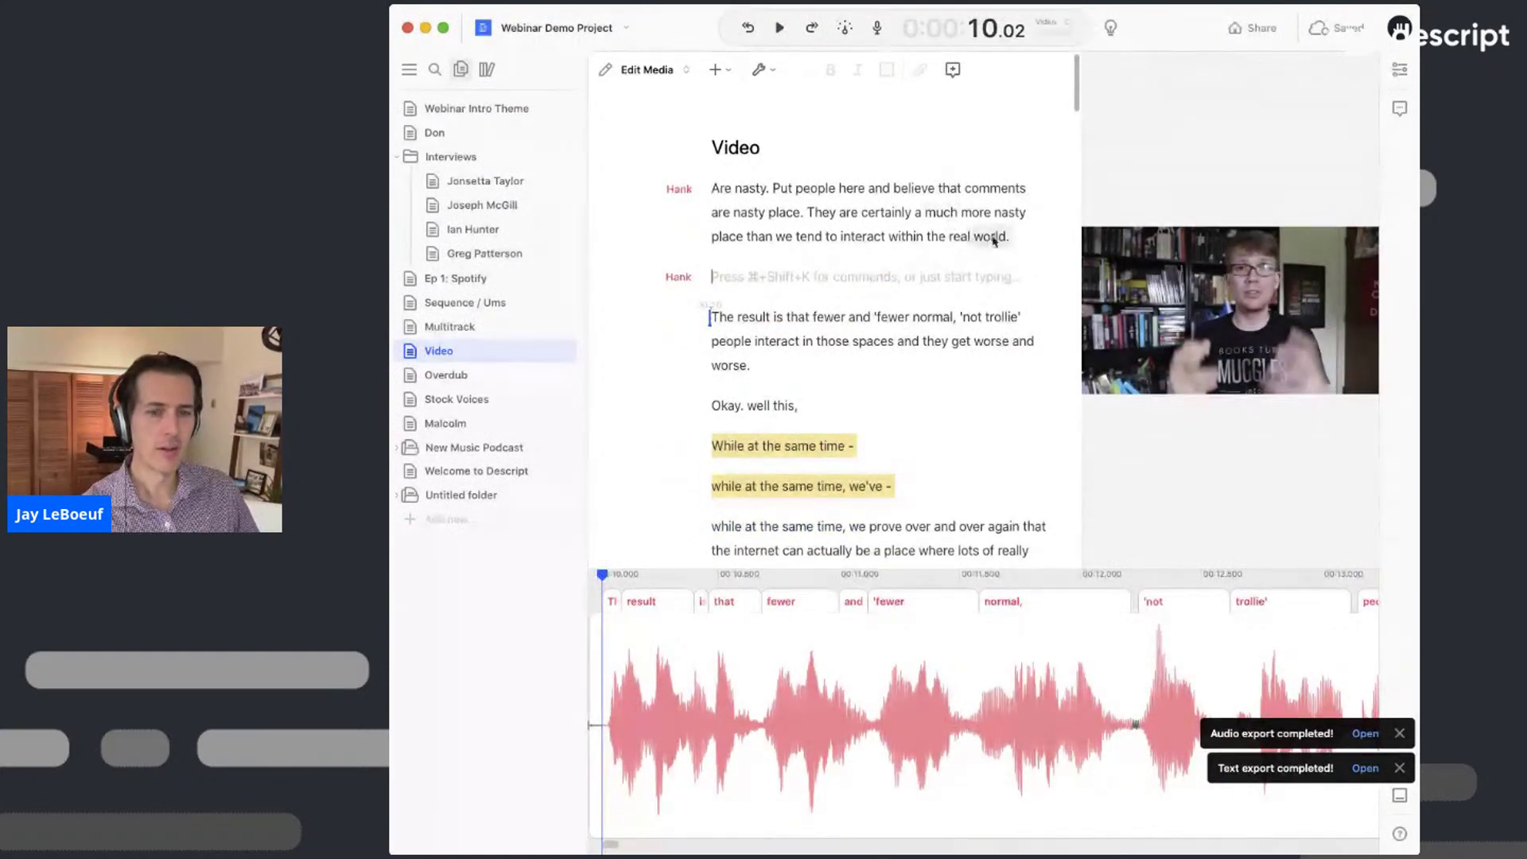
pyautogui.hscroll(-2, 842, 602)
pyautogui.hscroll(-12, 842, 601)
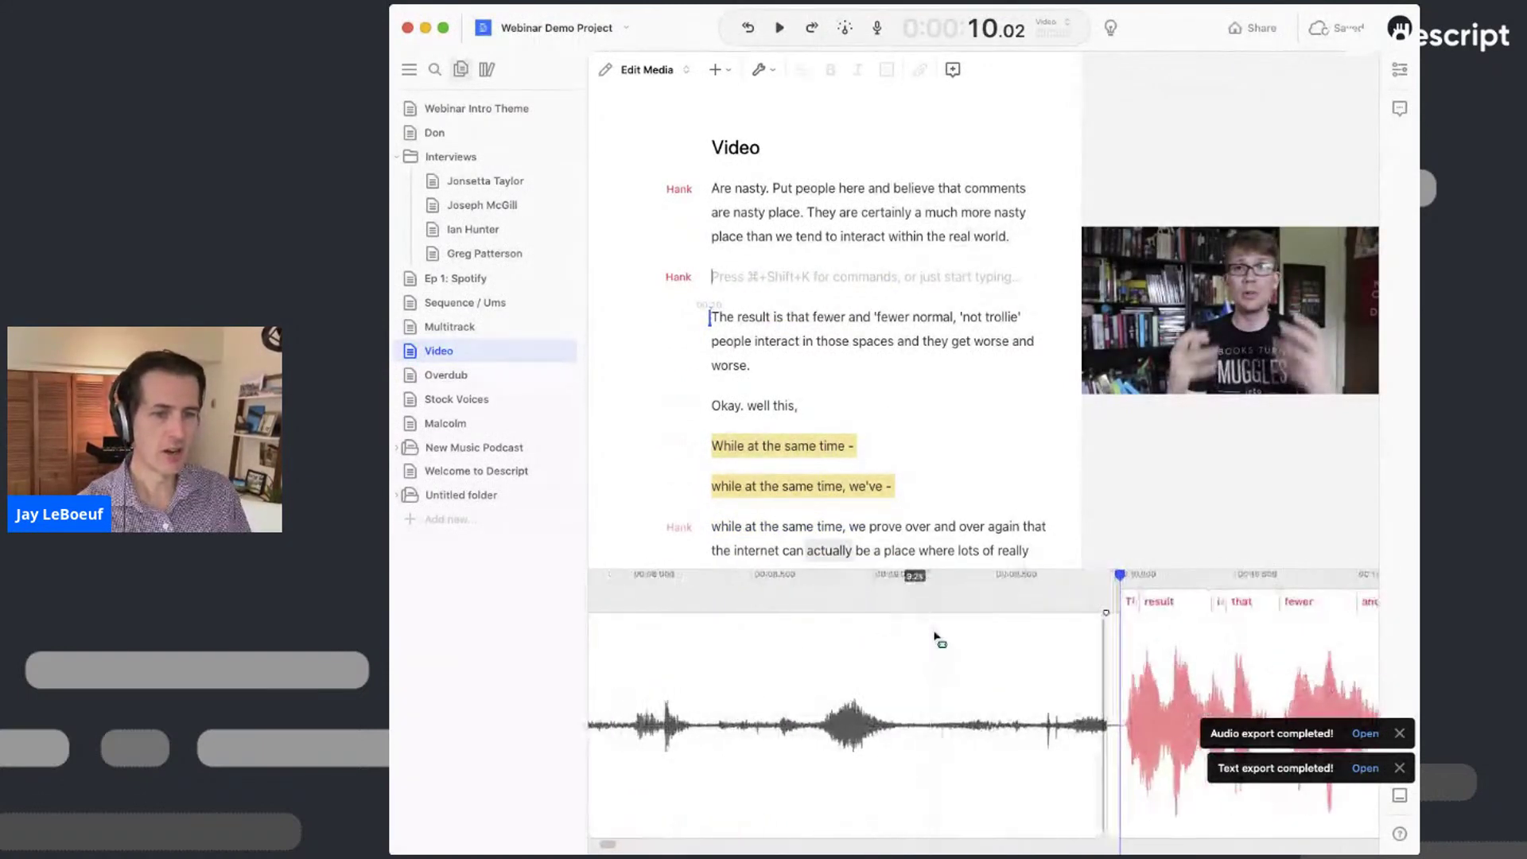
pyautogui.click(1093, 733)
pyautogui.moveTo(1145, 612); pyautogui.dragTo(885, 637)
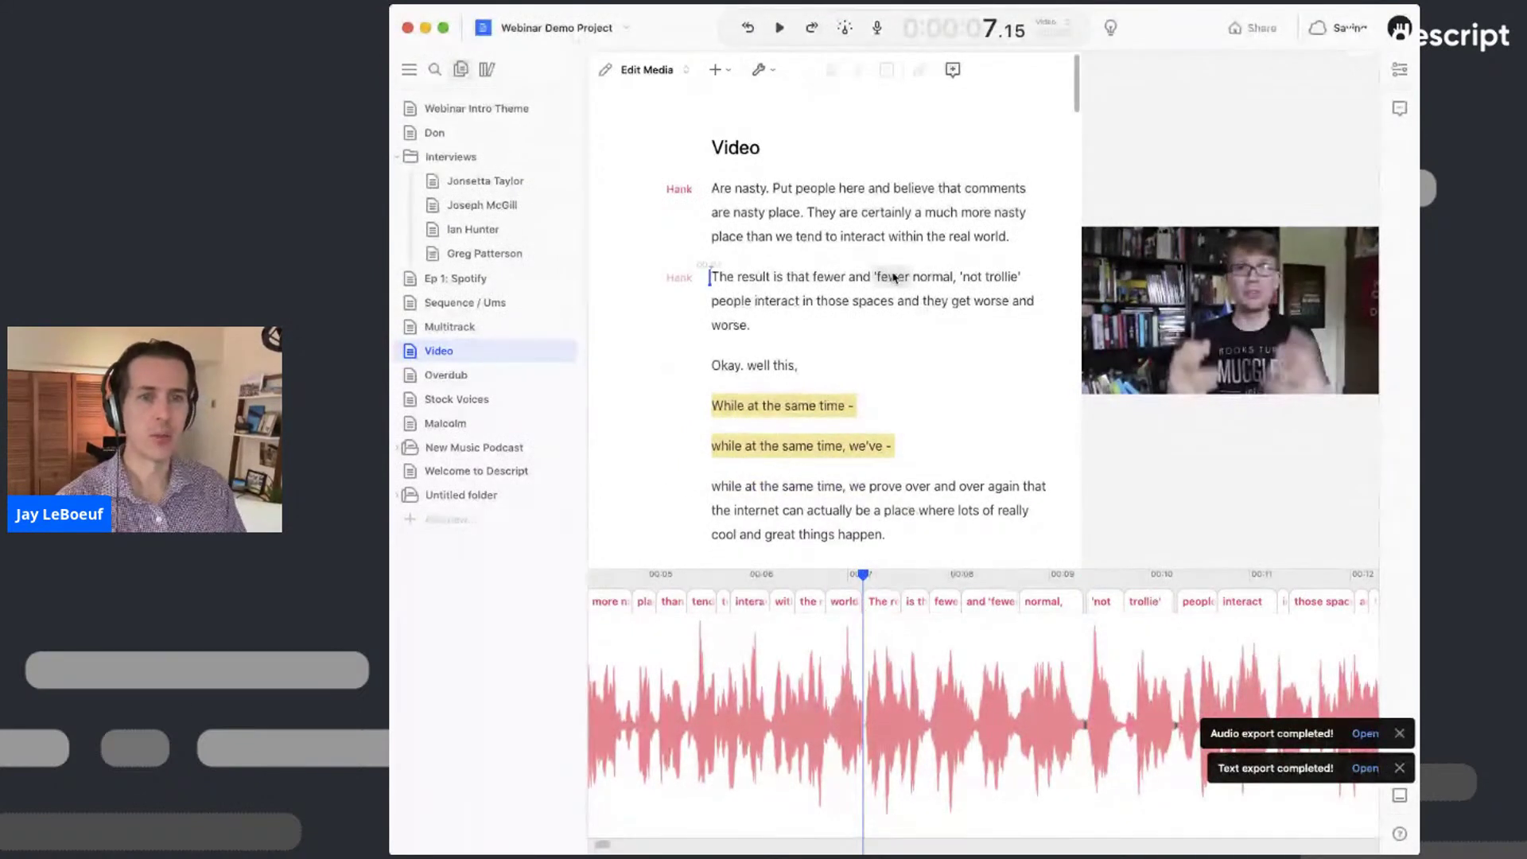
# - Play back the edited cut in the Video composition, starting from "than we tend to interact"
pyautogui.click(751, 237)
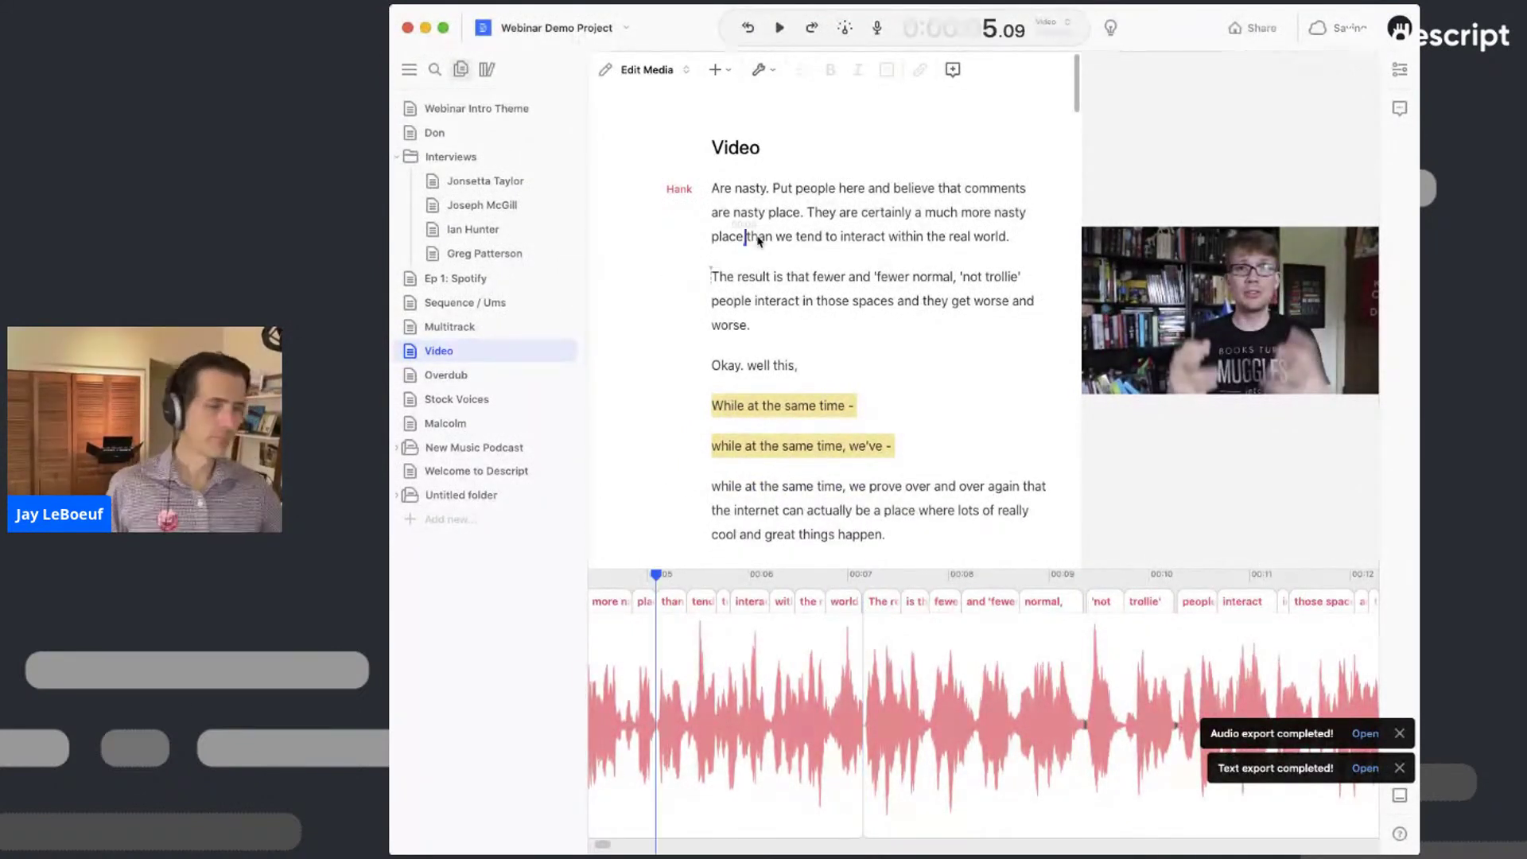
pyautogui.press('space')
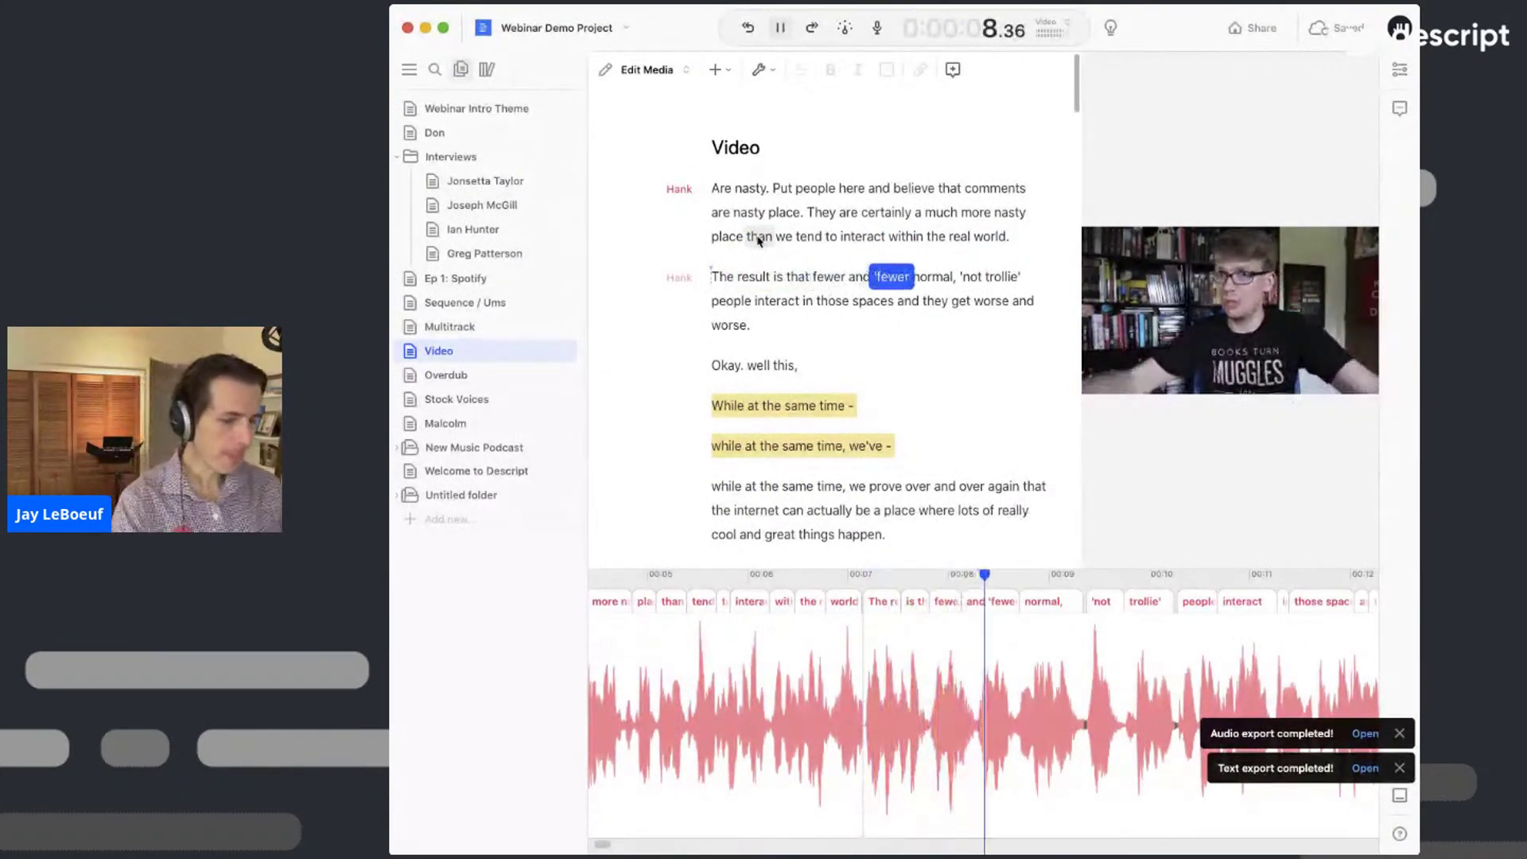
pyautogui.press('space')
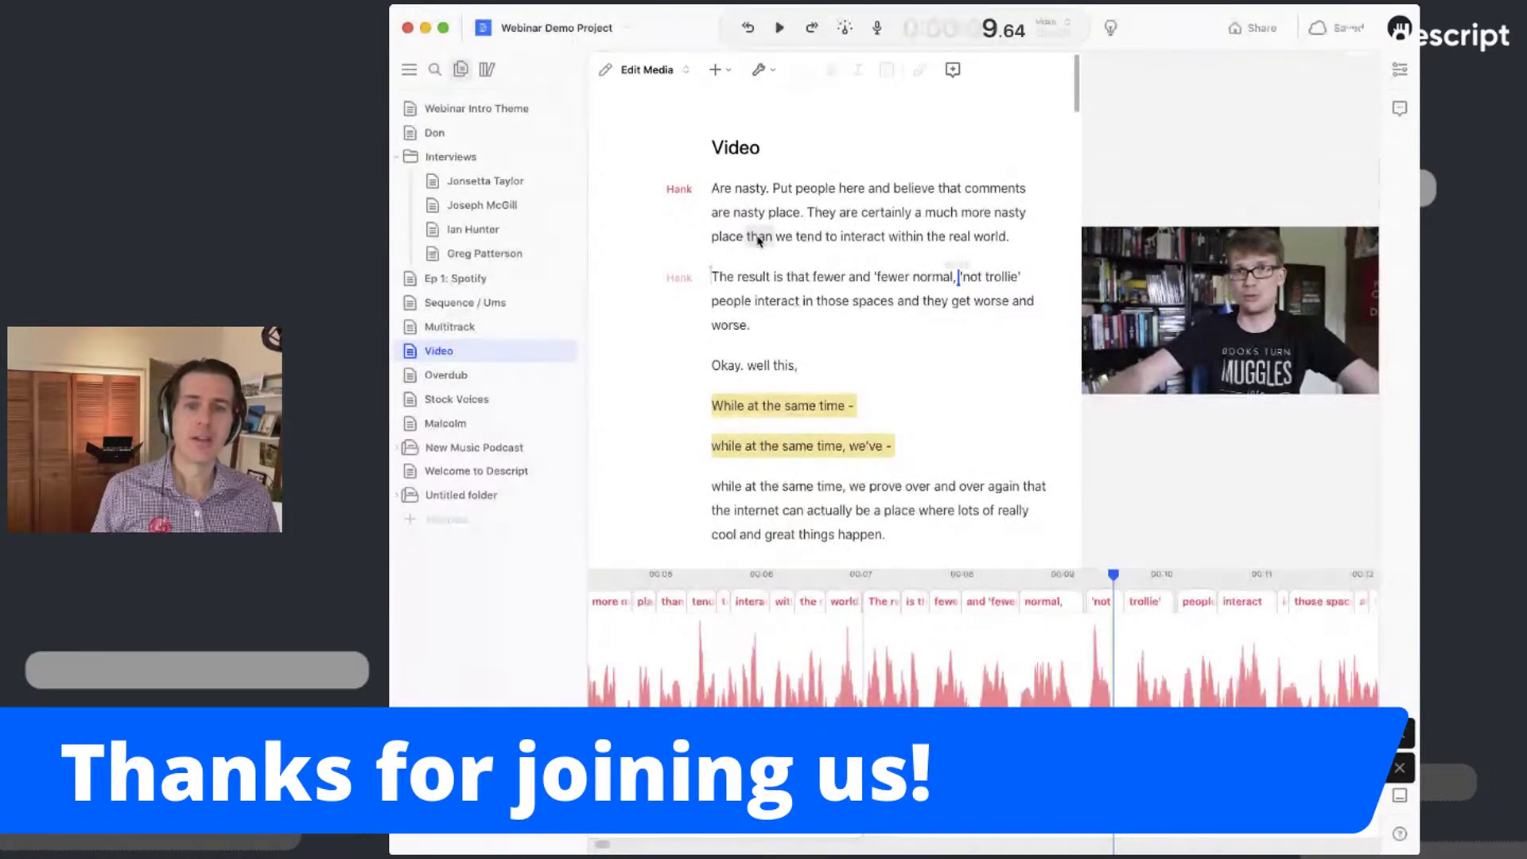
# - Open the Welcome to Descript composition and move the playhead to the very beginning of its timeline
pyautogui.click(489, 475)
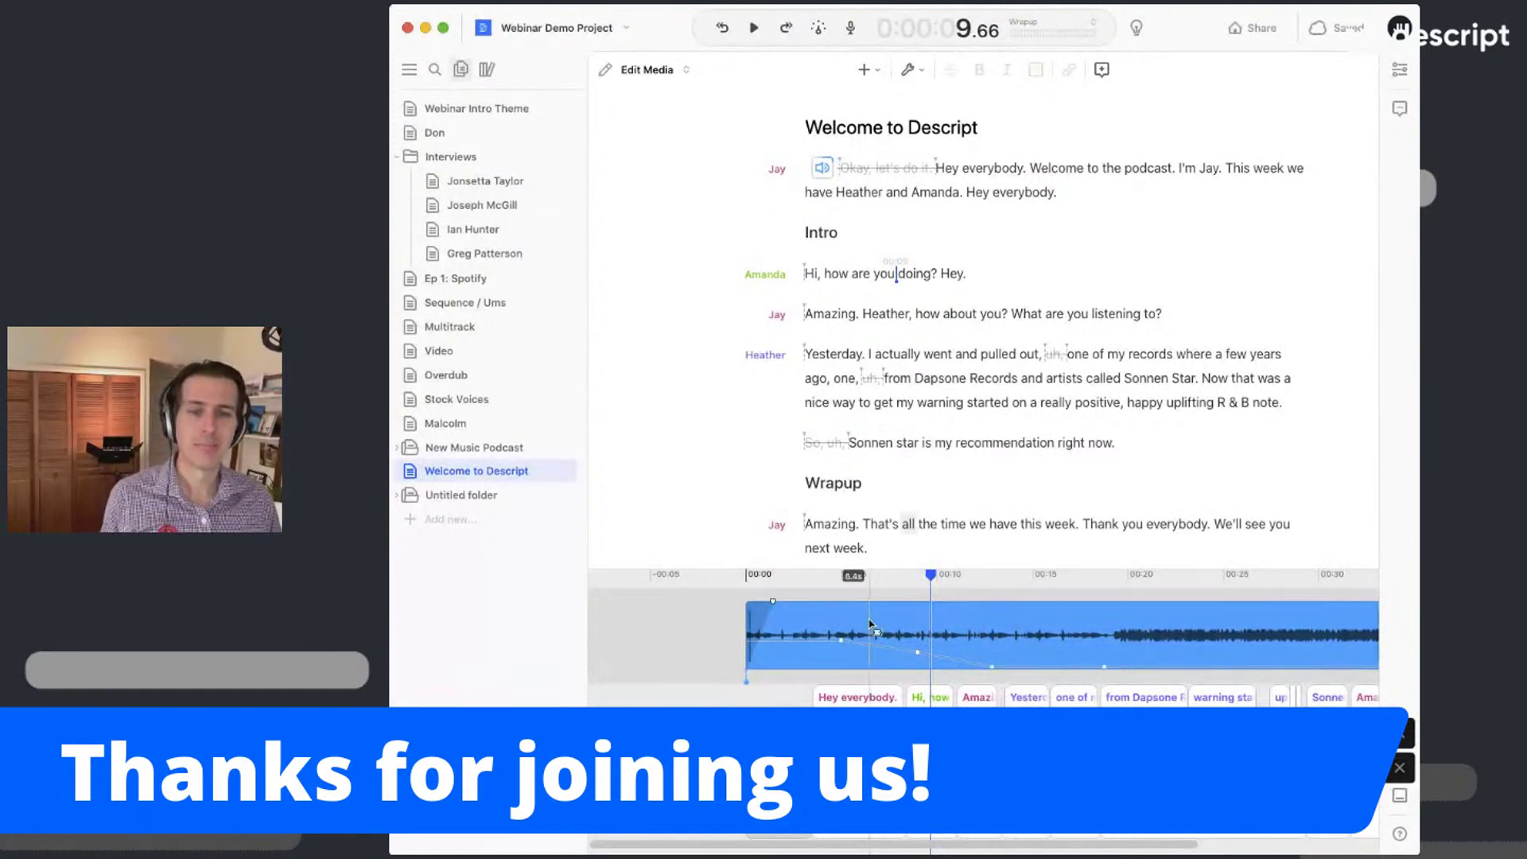
pyautogui.click(757, 575)
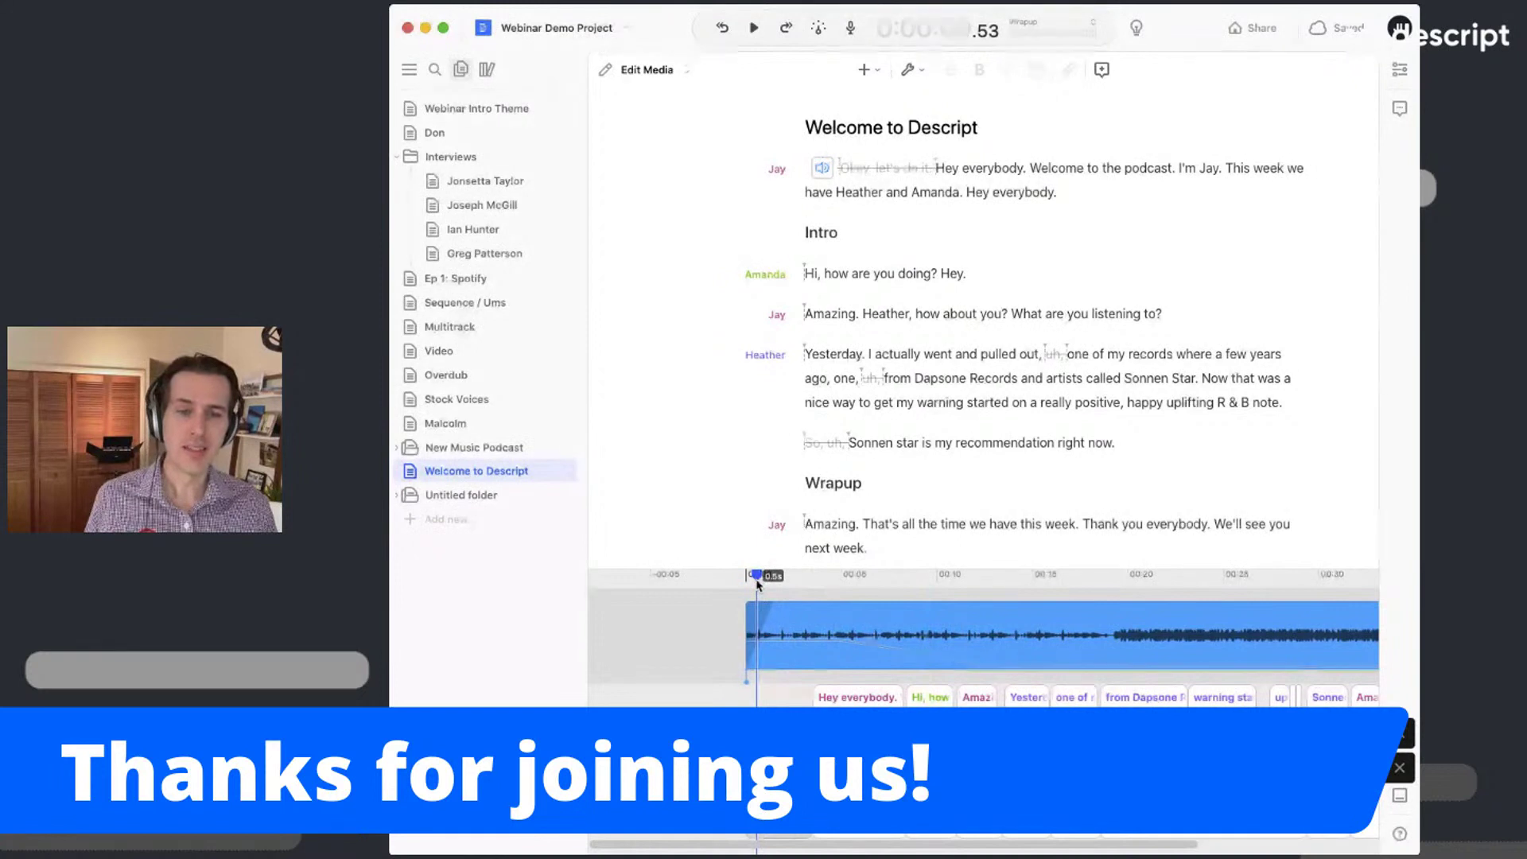
pyautogui.click(749, 581)
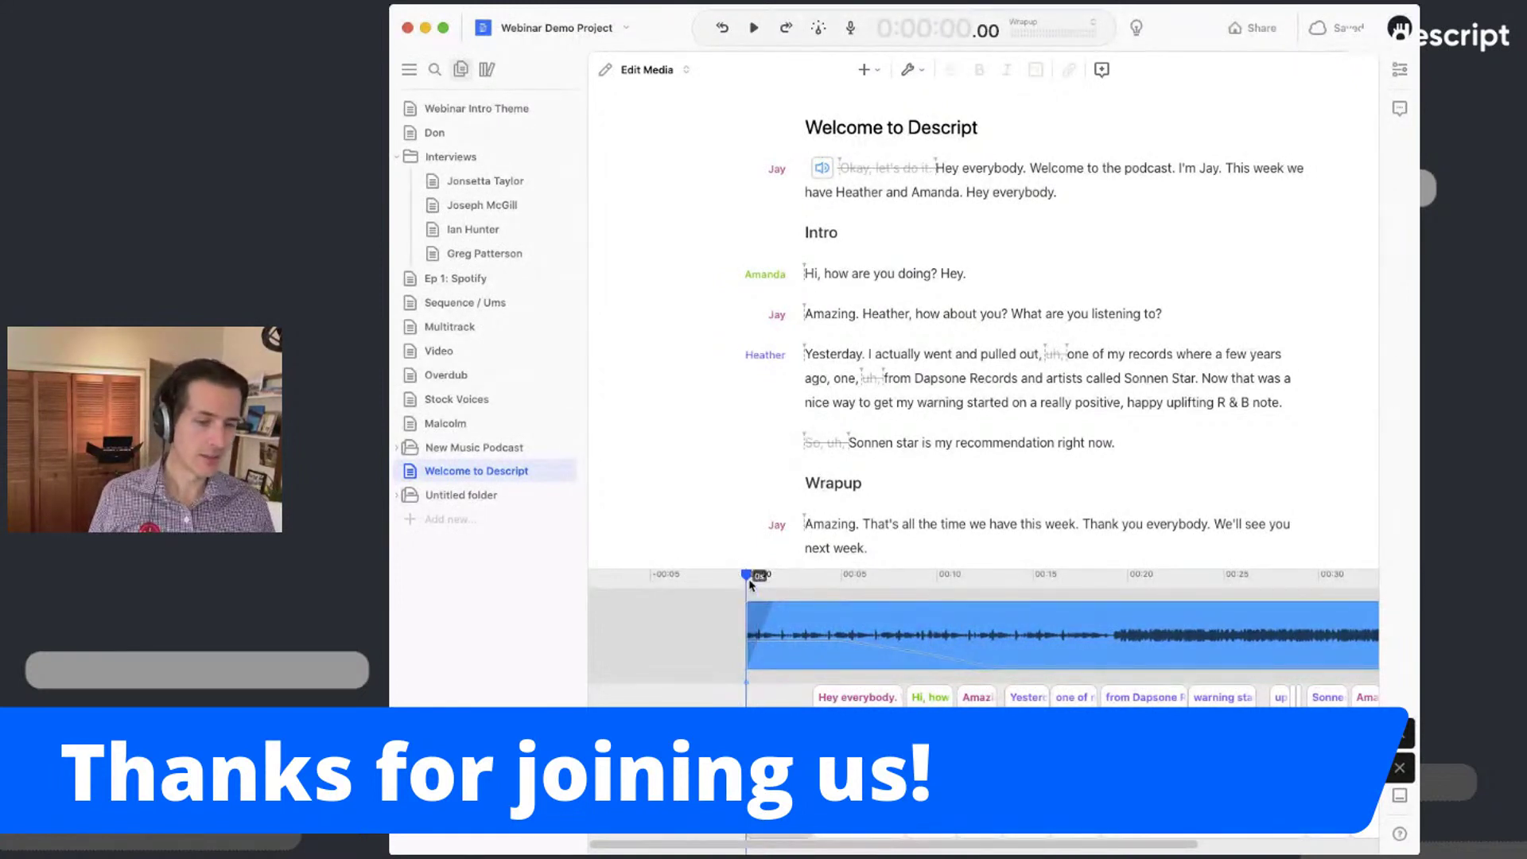